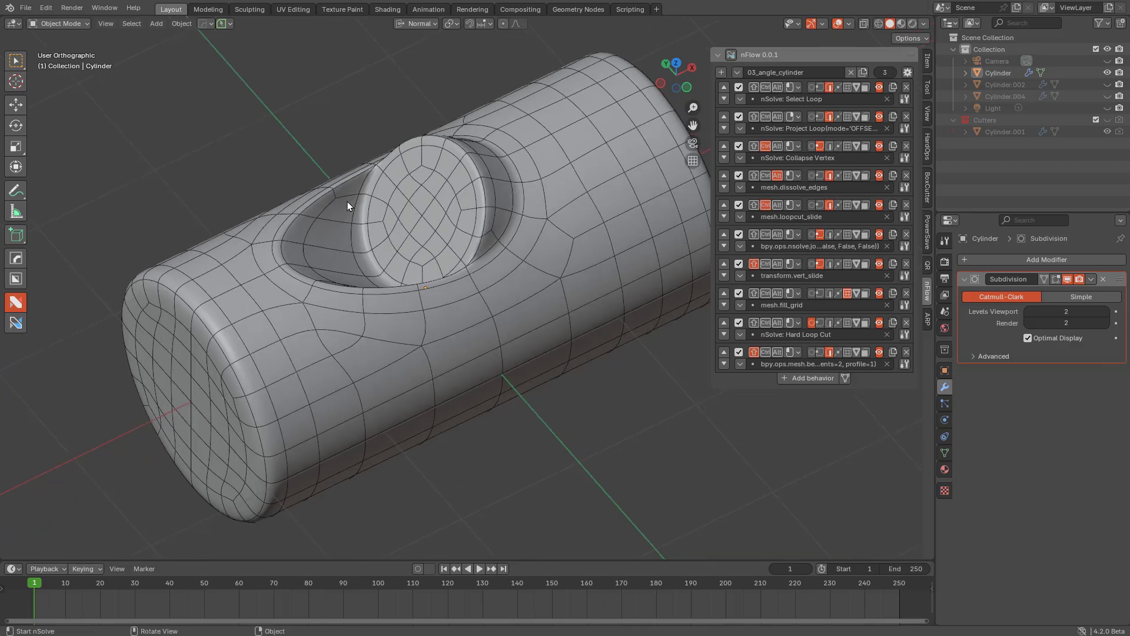
Open the practice file 4_angle_slide.blend from the nSolve Helper file list.
{"action": "key", "text": "d"}
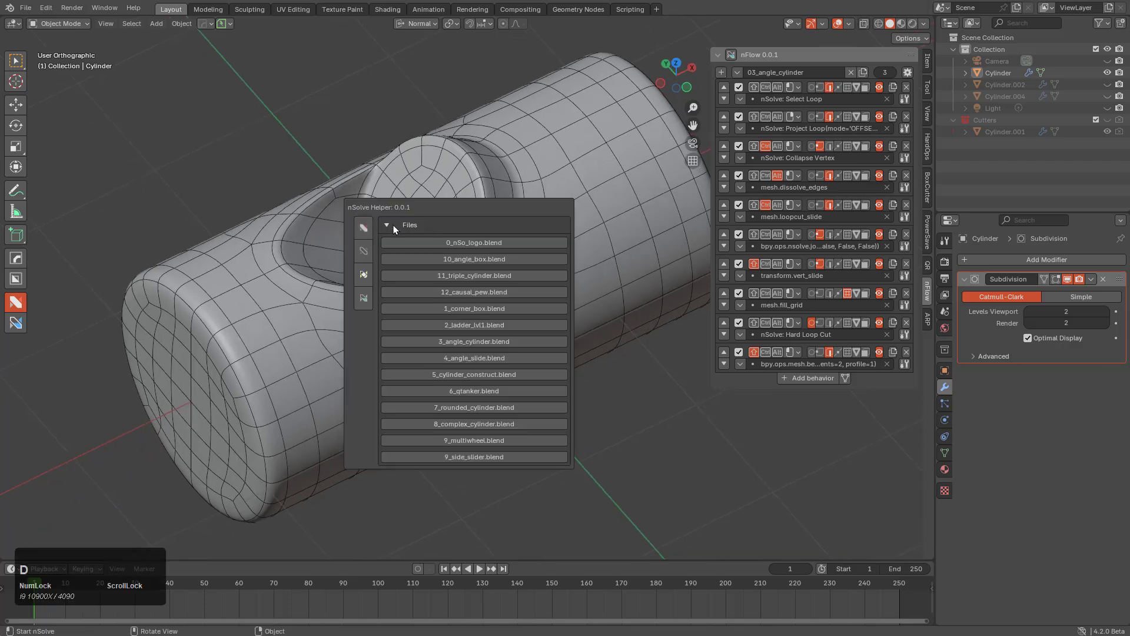
{"action": "left_click", "coordinate": [475, 357]}
{"action": "left_click", "coordinate": [474, 274]}
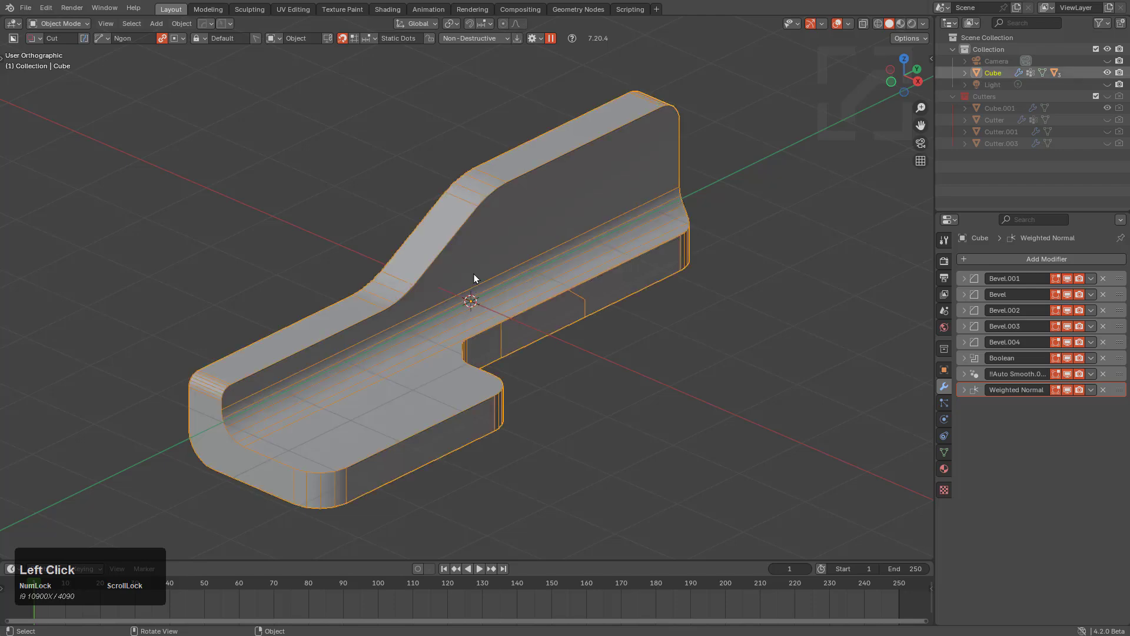
Convert the Cube to a mesh so that its whole modifier stack is applied.
{"action": "scroll", "coordinate": [474, 273], "scroll_direction": "up", "scroll_amount": 2}
{"action": "middle_click_drag", "start_coordinate": [479, 272], "coordinate": [504, 260], "text": "shift"}
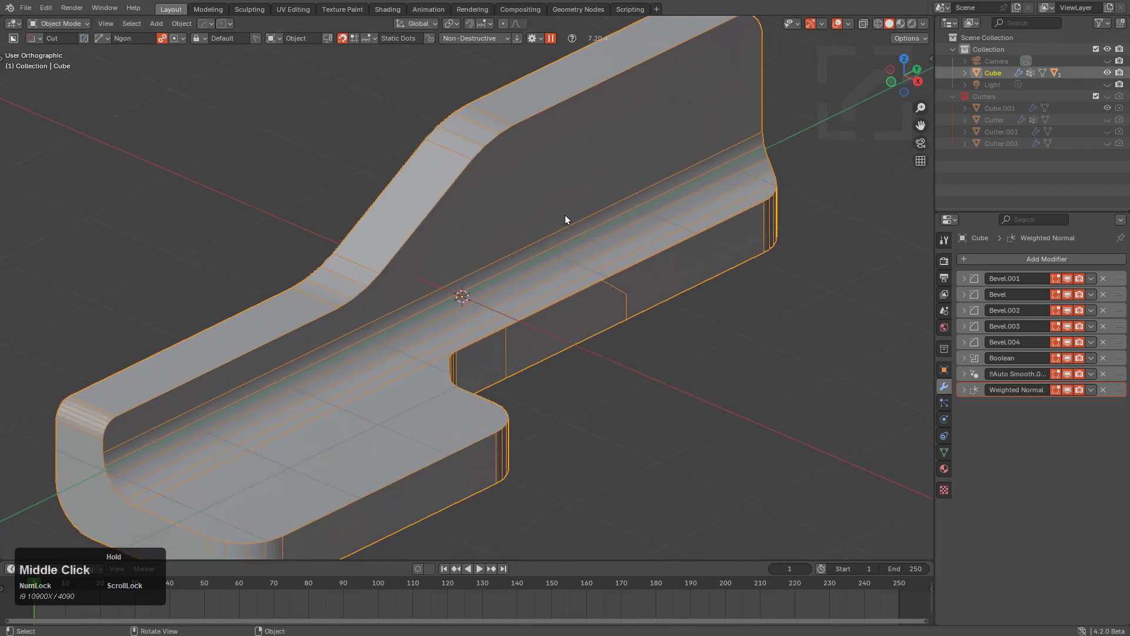
{"action": "middle_click_drag", "start_coordinate": [565, 218], "coordinate": [513, 226]}
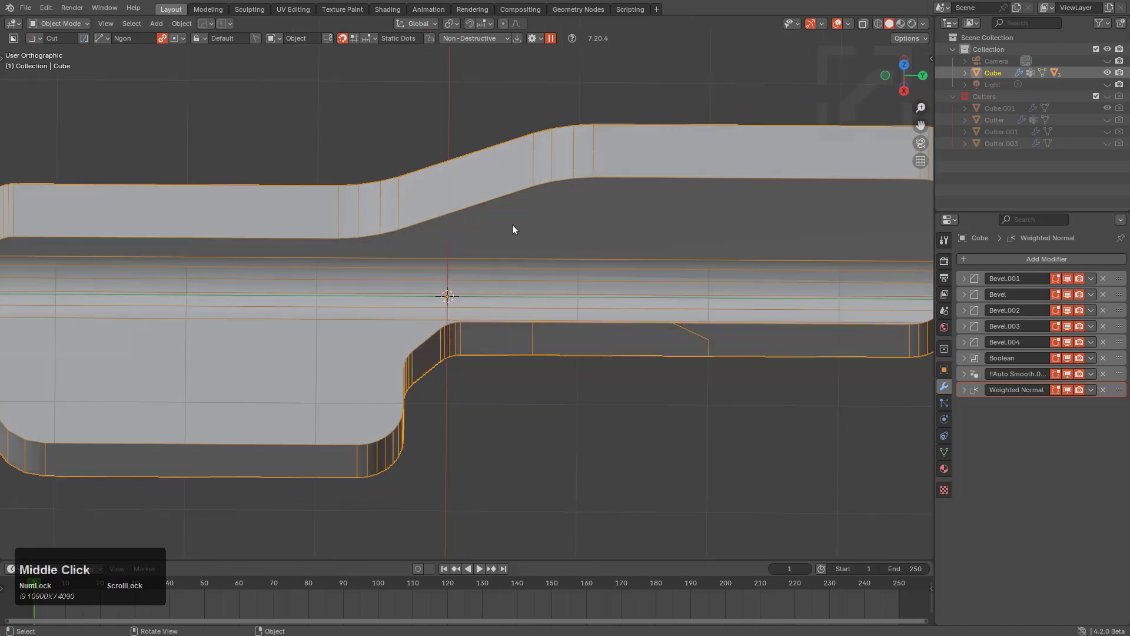
{"action": "mouse_move", "coordinate": [530, 275]}
{"action": "middle_mouse_down"}
{"action": "mouse_move", "coordinate": [520, 286]}
{"action": "mouse_move", "coordinate": [528, 277]}
{"action": "middle_mouse_up"}
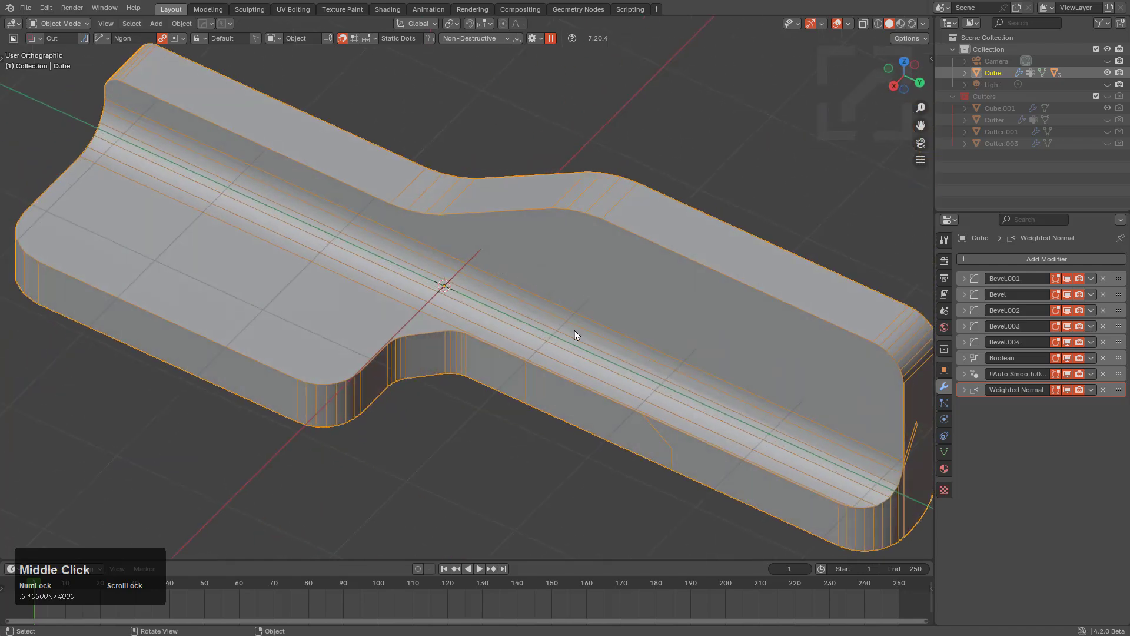
{"action": "middle_click_drag", "start_coordinate": [609, 386], "coordinate": [439, 266]}
{"action": "key", "text": "ctrl+a"}
{"action": "left_click", "coordinate": [548, 369]}
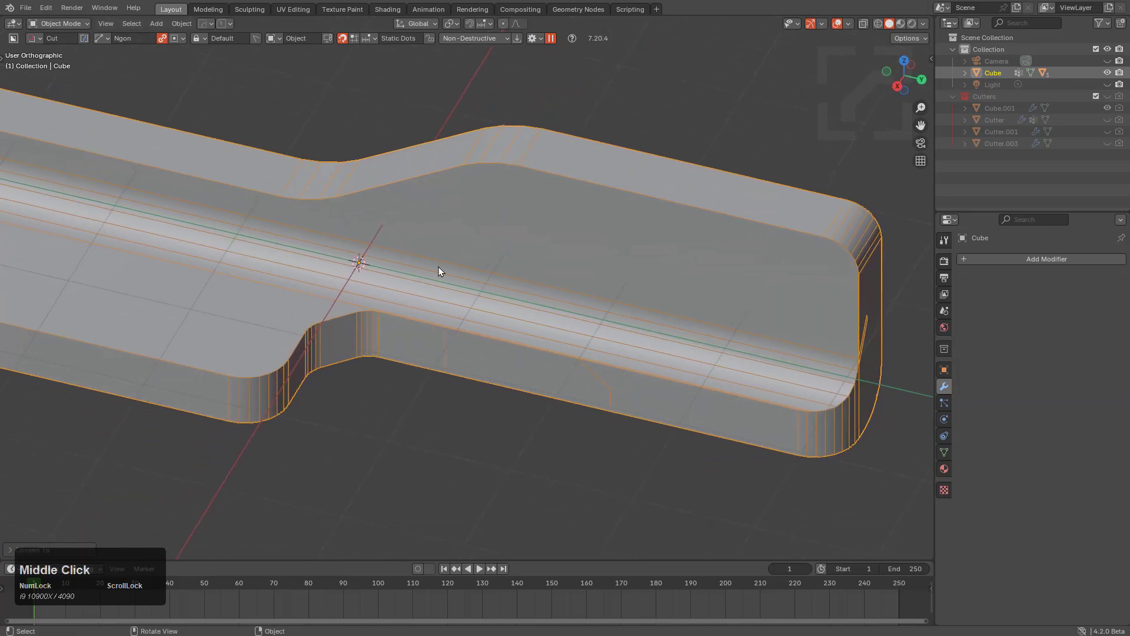
Select the Cube's entire mesh in Edit Mode and unmark all its sharp edges.
{"action": "key", "text": "Tab"}
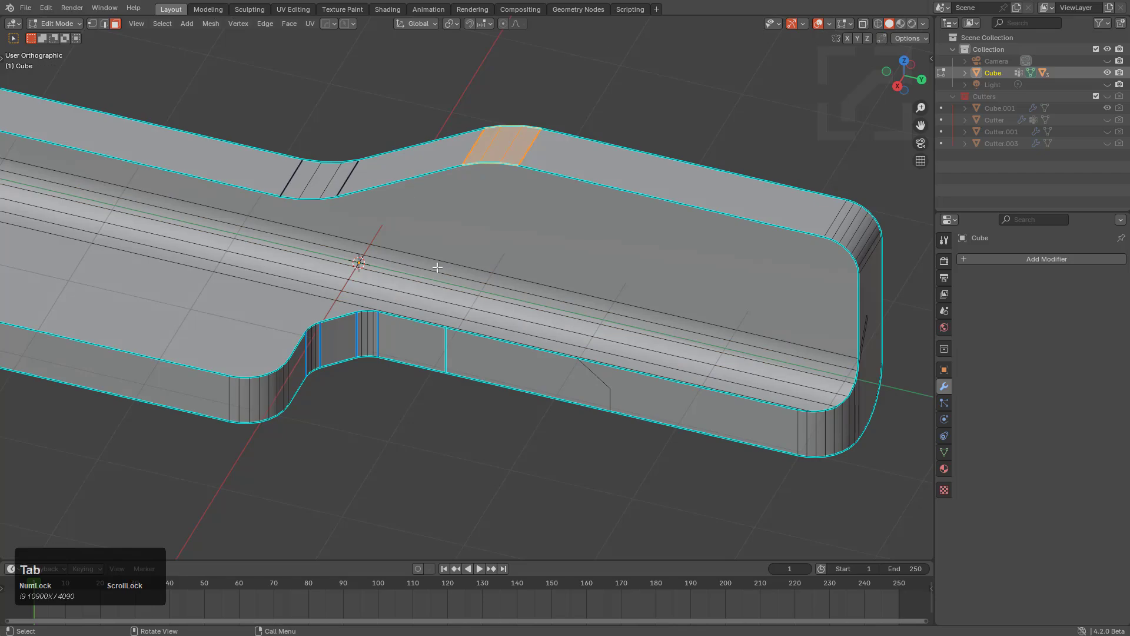
{"action": "key", "text": "a"}
{"action": "key", "text": "q"}
{"action": "left_click", "coordinate": [471, 247]}
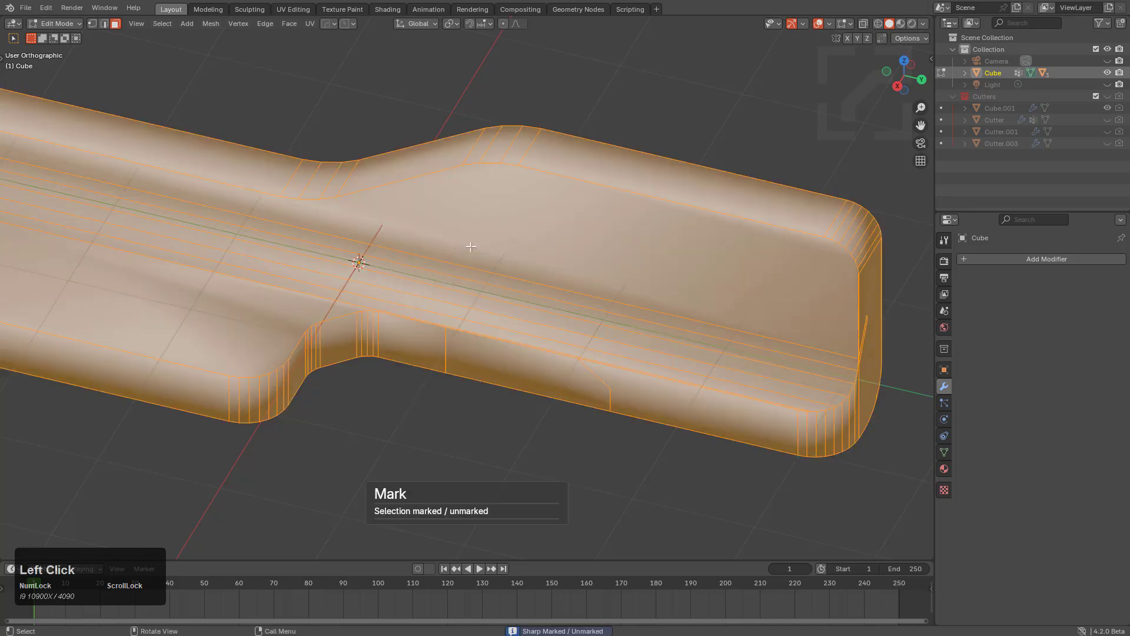
Auto smooth the Cube in Object Mode and keep only one Auto Smooth modifier by removing the duplicate.
{"action": "key", "text": "q"}
{"action": "left_click", "coordinate": [479, 246]}
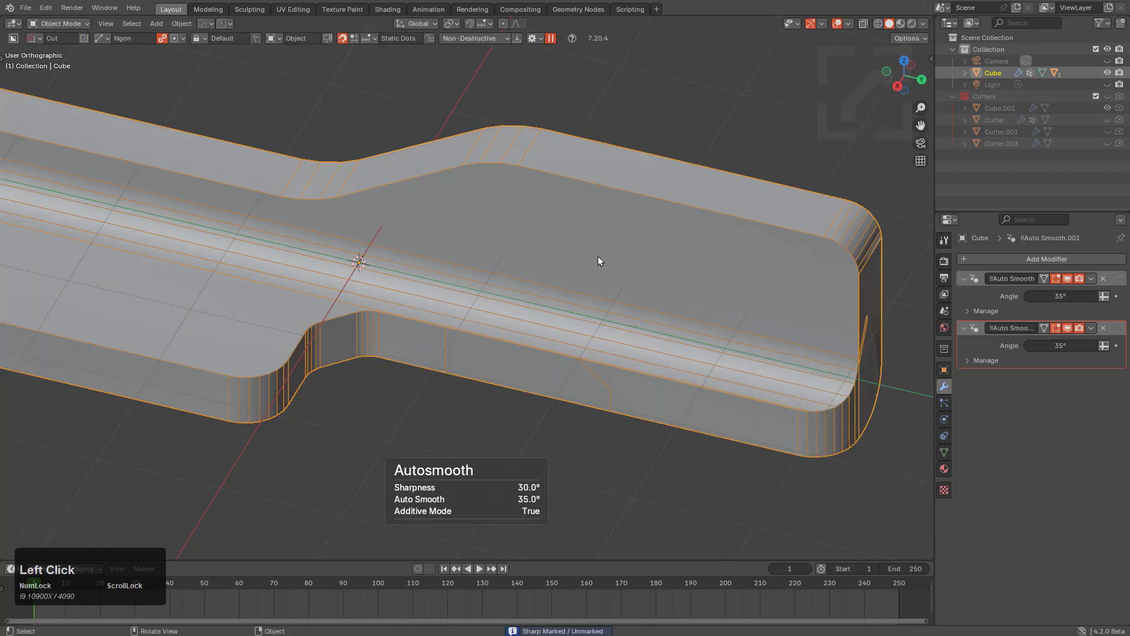
{"action": "left_click", "coordinate": [1103, 278]}
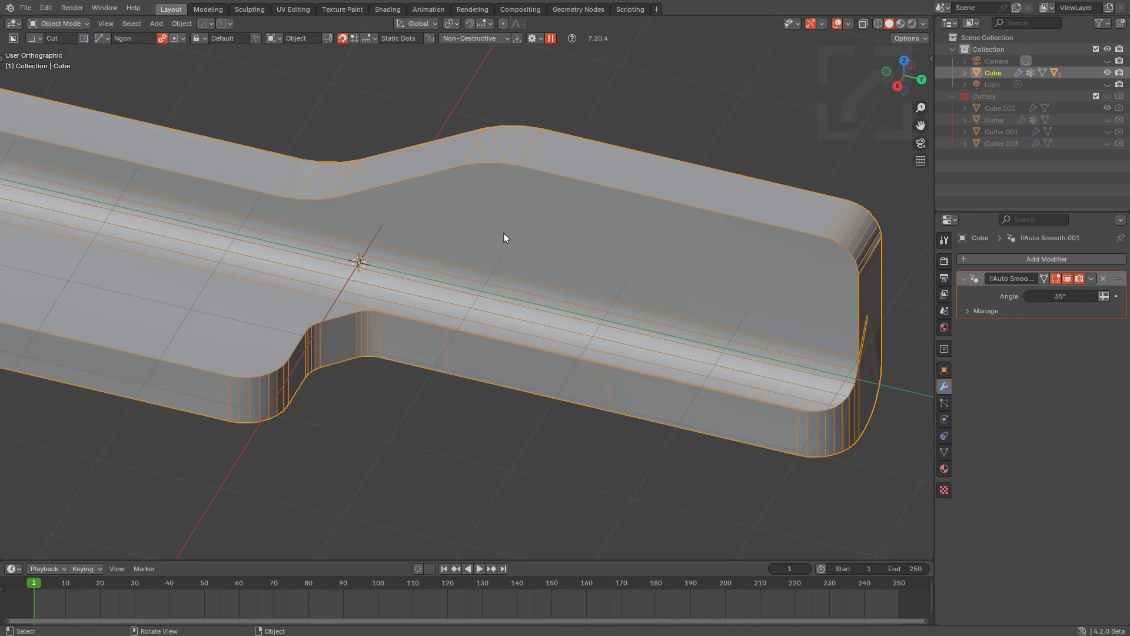
Load the yid_config.ntx presets into nFlow and turn off the behavior filter.
{"action": "middle_click_drag", "start_coordinate": [503, 233], "coordinate": [425, 220]}
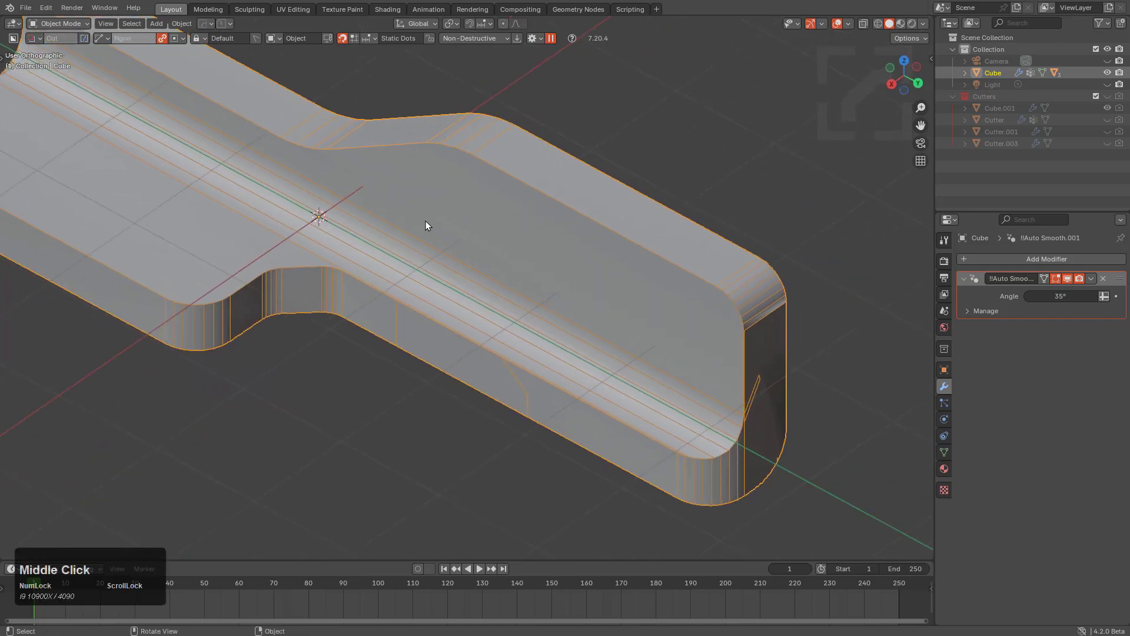
{"action": "key", "text": "n"}
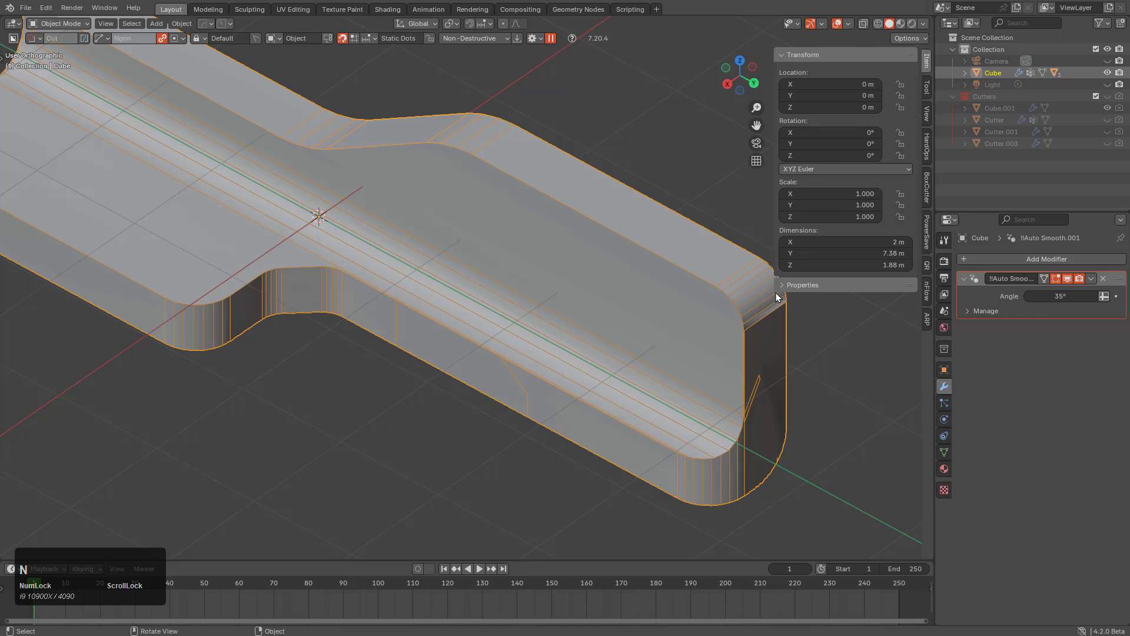
{"action": "left_click", "coordinate": [927, 291]}
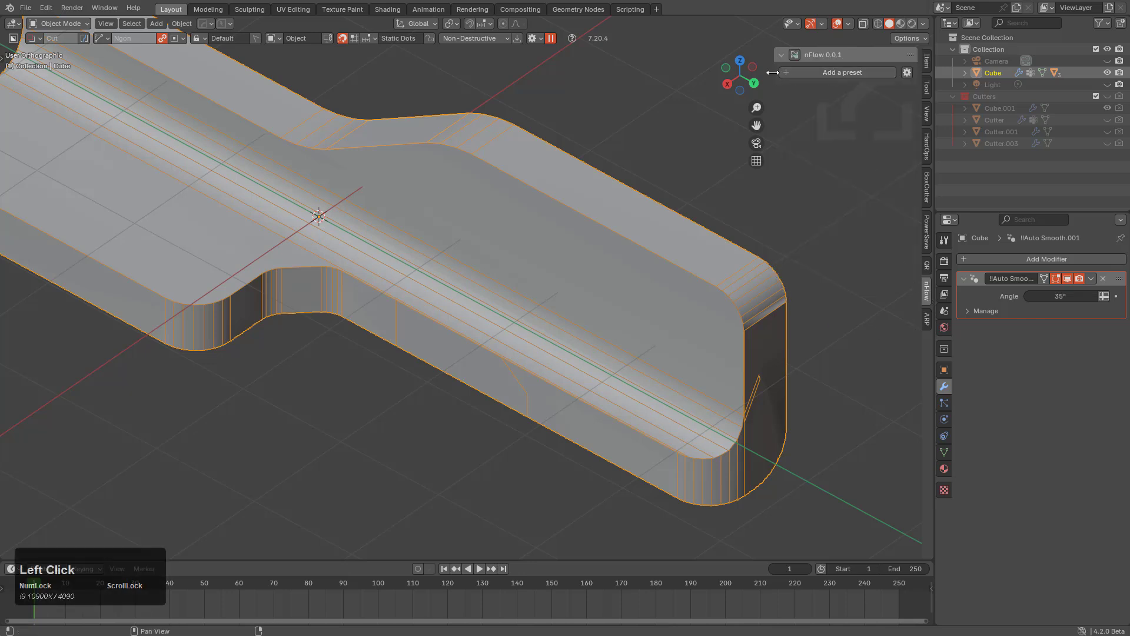
{"action": "left_click_drag", "start_coordinate": [774, 73], "coordinate": [732, 76]}
{"action": "left_click", "coordinate": [743, 72]}
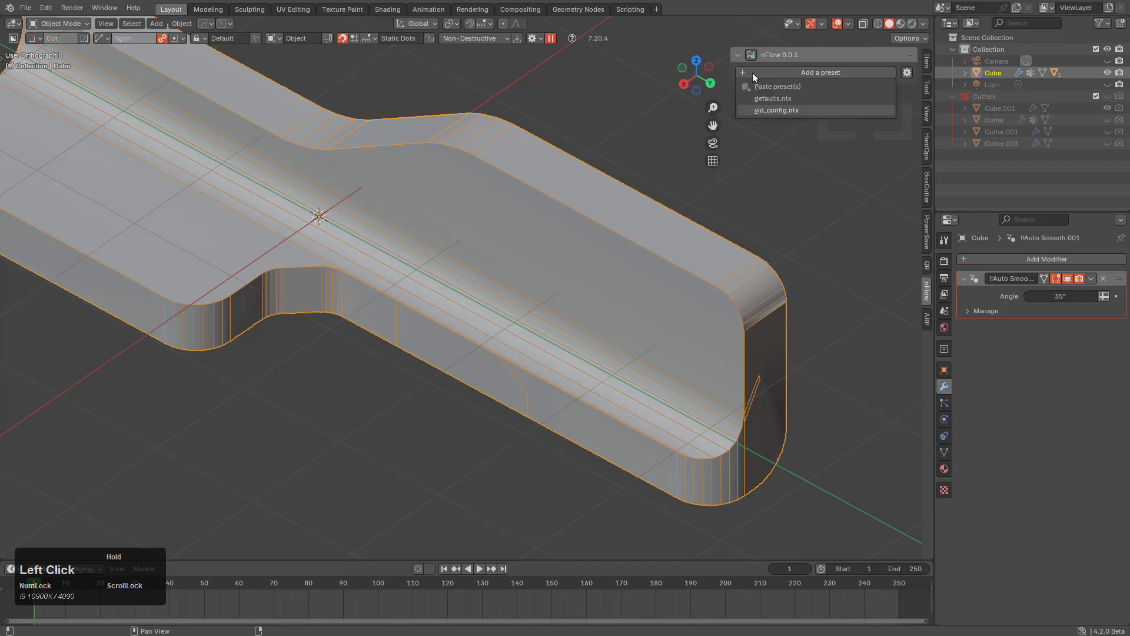
{"action": "left_click", "coordinate": [790, 107]}
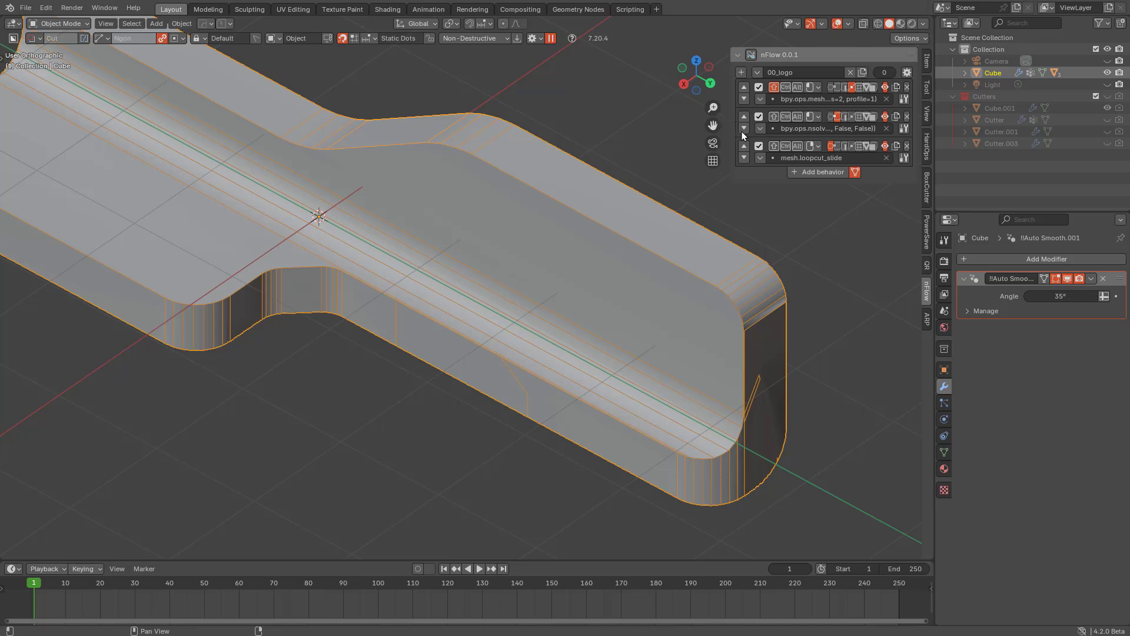
{"action": "left_click", "coordinate": [853, 176]}
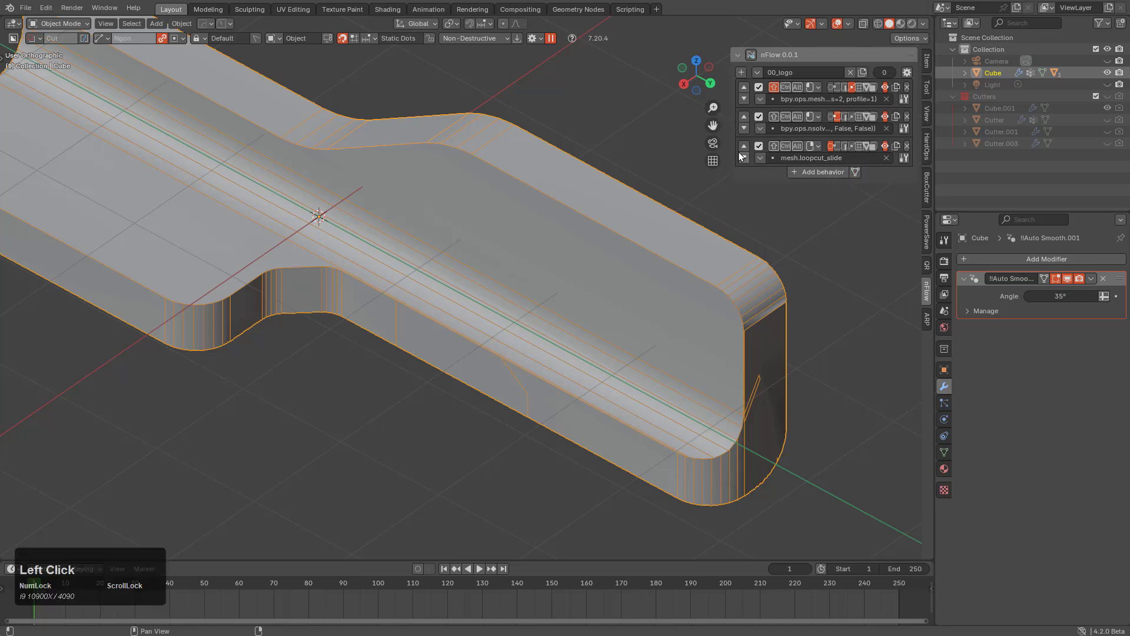
{"action": "left_click_drag", "start_coordinate": [729, 147], "coordinate": [659, 147]}
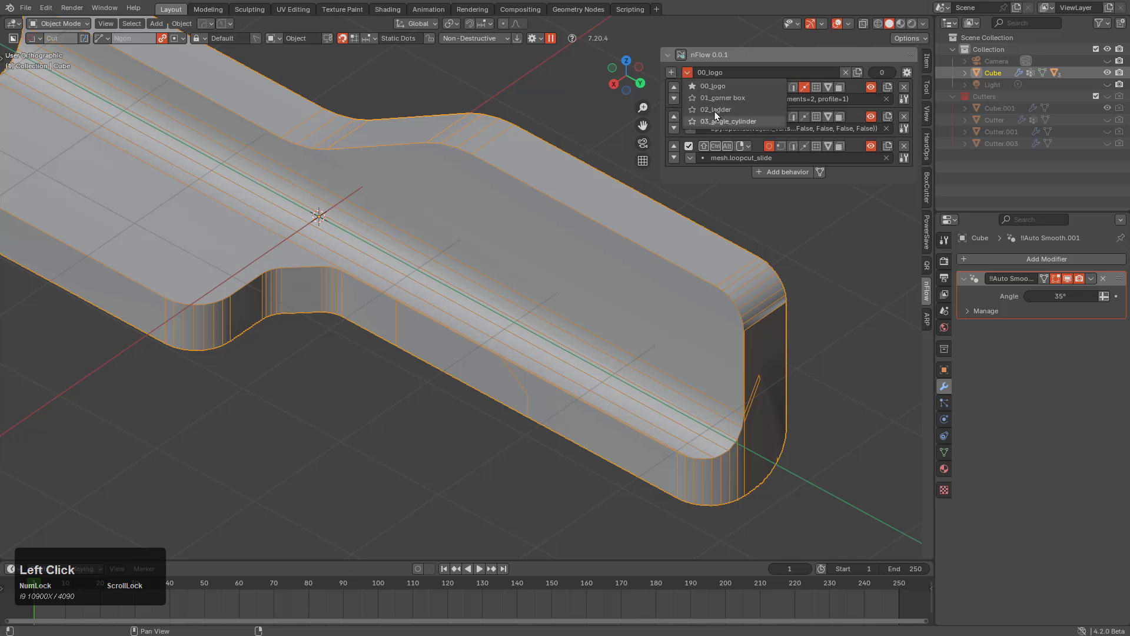
Add a new nFlow preset and name it 04_angleslide.
{"action": "left_click", "coordinate": [672, 71]}
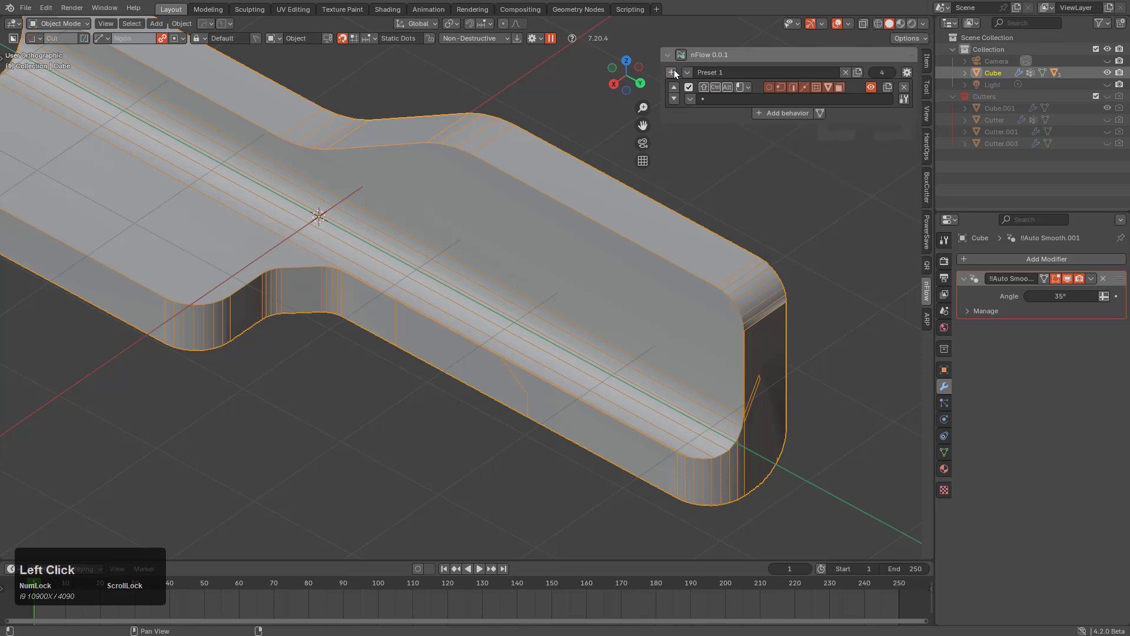
{"action": "left_click", "coordinate": [732, 72]}
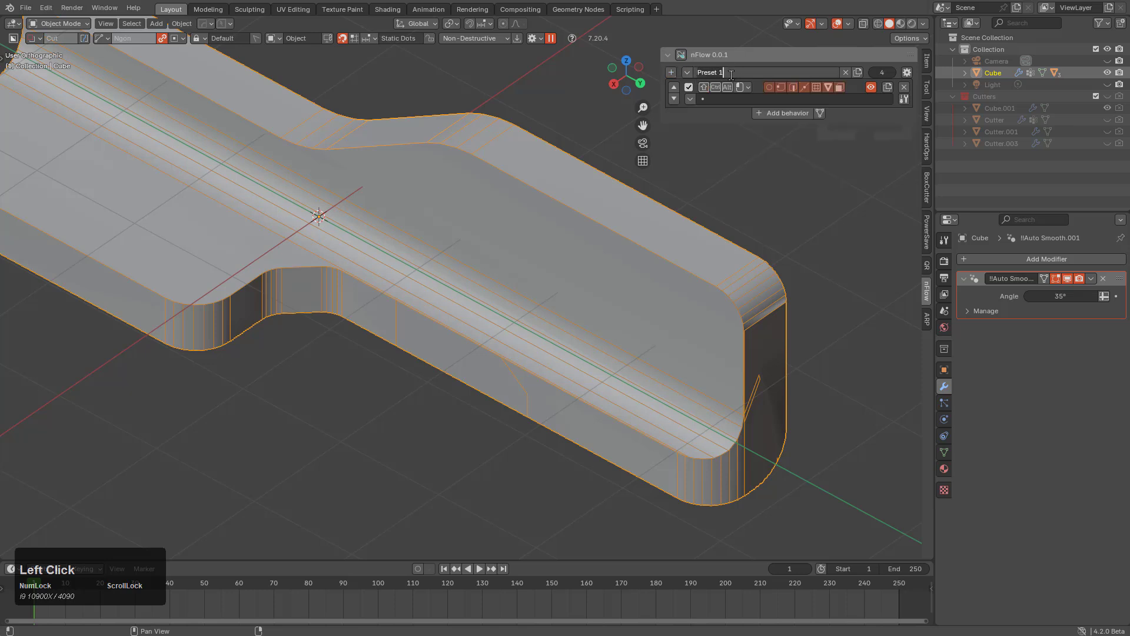
{"action": "type", "text": "04_angleslide"}
{"action": "key", "text": "Return"}
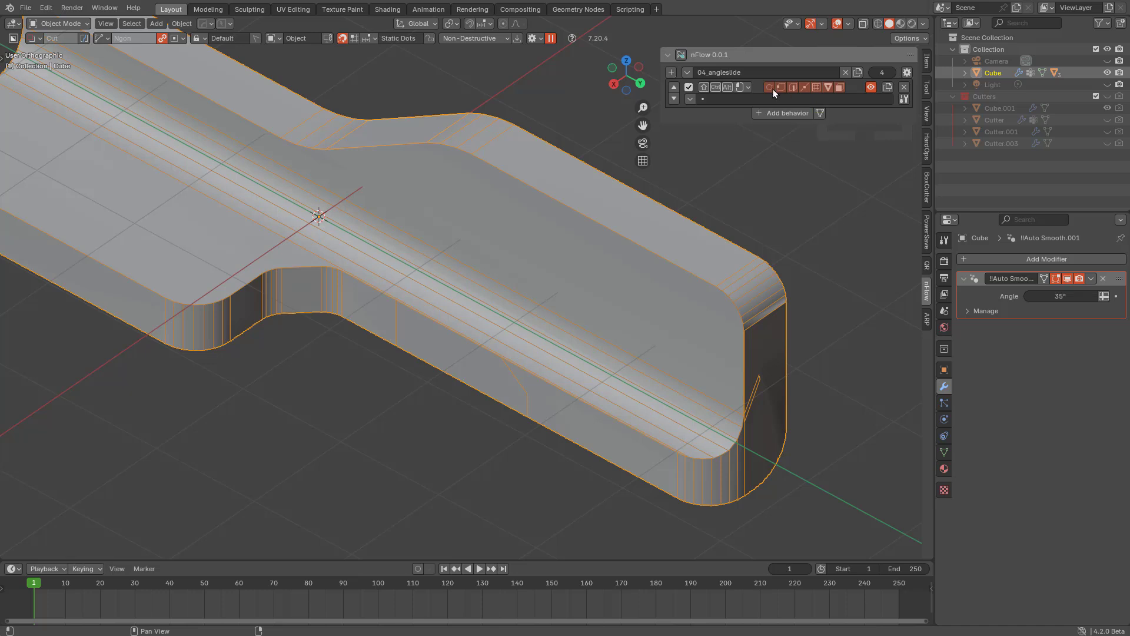
Set the preset's behavior to run mesh.dissolve_edges on edges only, with the Alt modifier.
{"action": "left_click", "coordinate": [794, 88]}
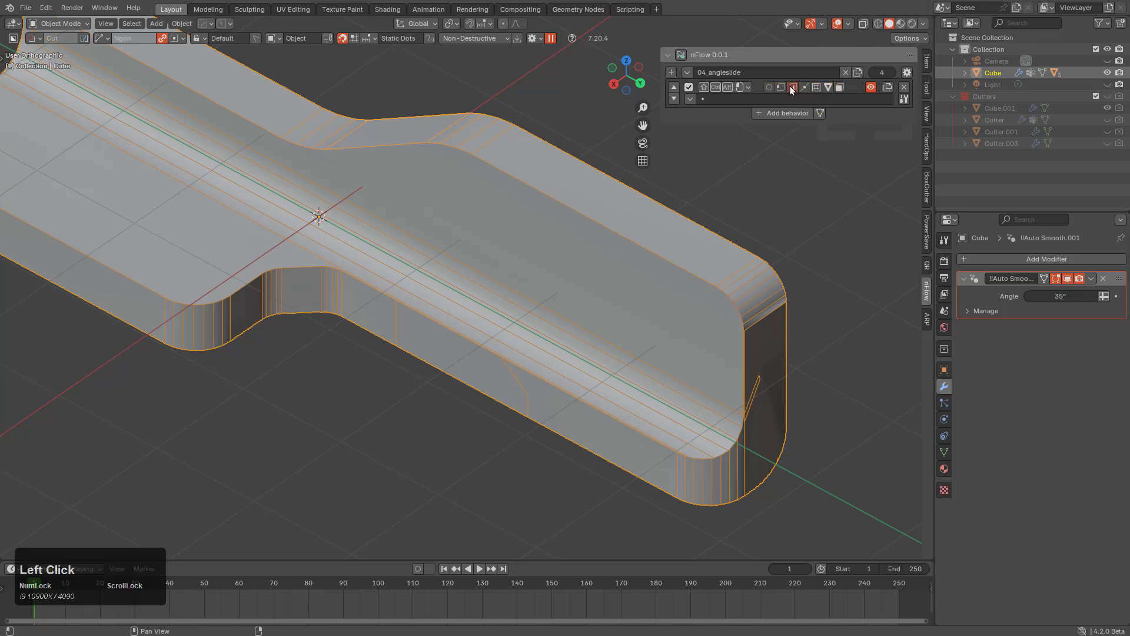
{"action": "left_click", "coordinate": [727, 87]}
{"action": "left_click", "coordinate": [728, 97]}
{"action": "type", "text": "dis"}
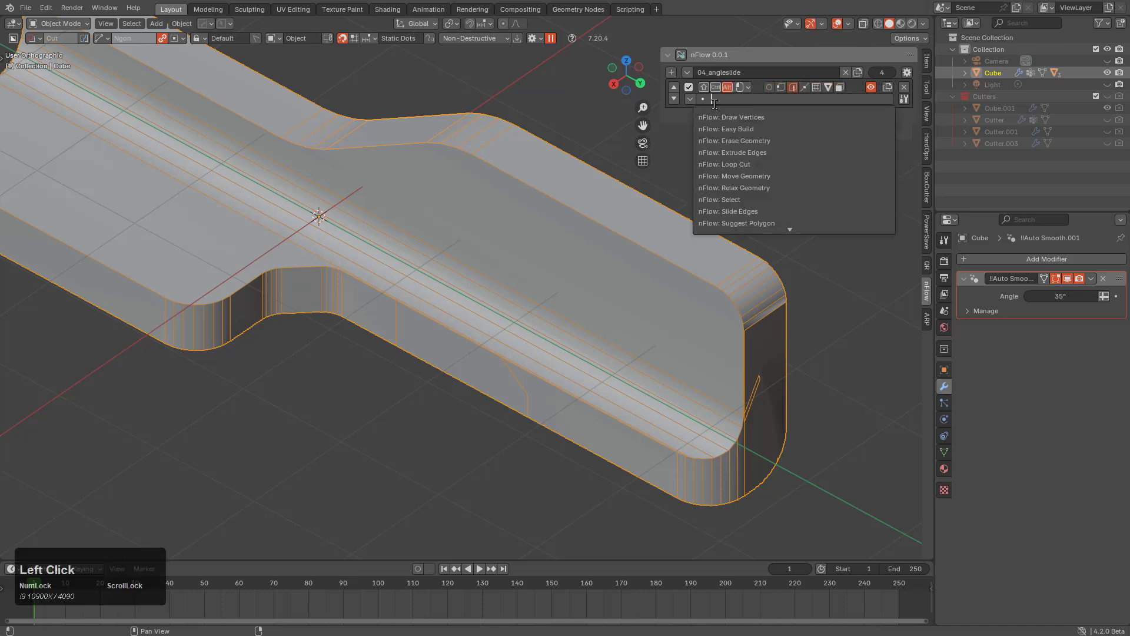
{"action": "type", "text": "sopl"}
{"action": "key", "text": "BackSpace"}
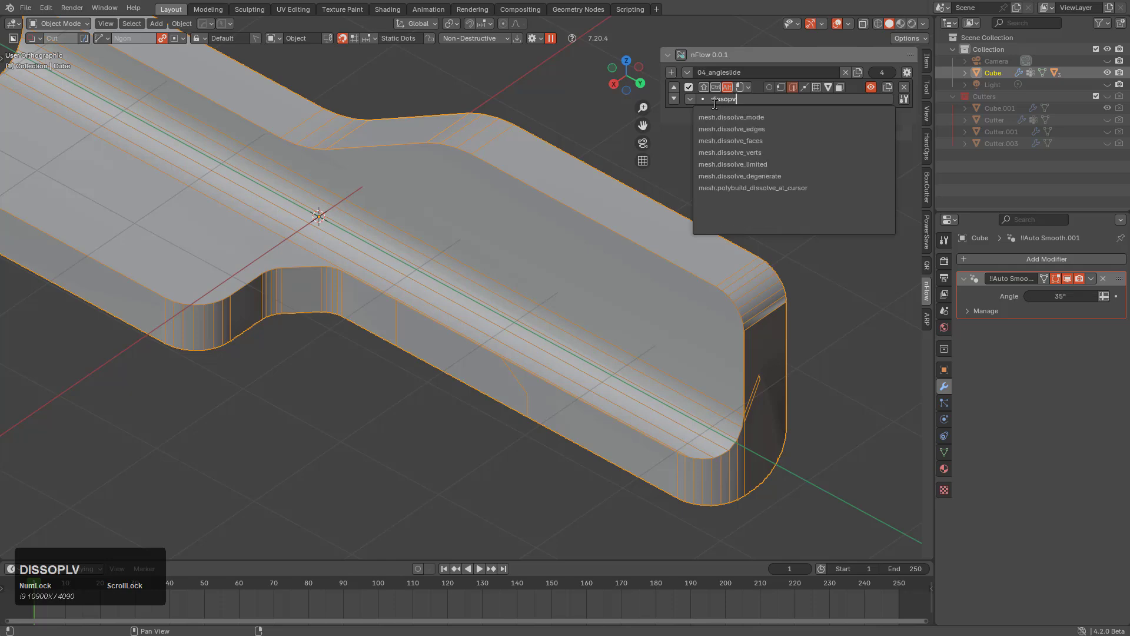
{"action": "left_click", "coordinate": [749, 130]}
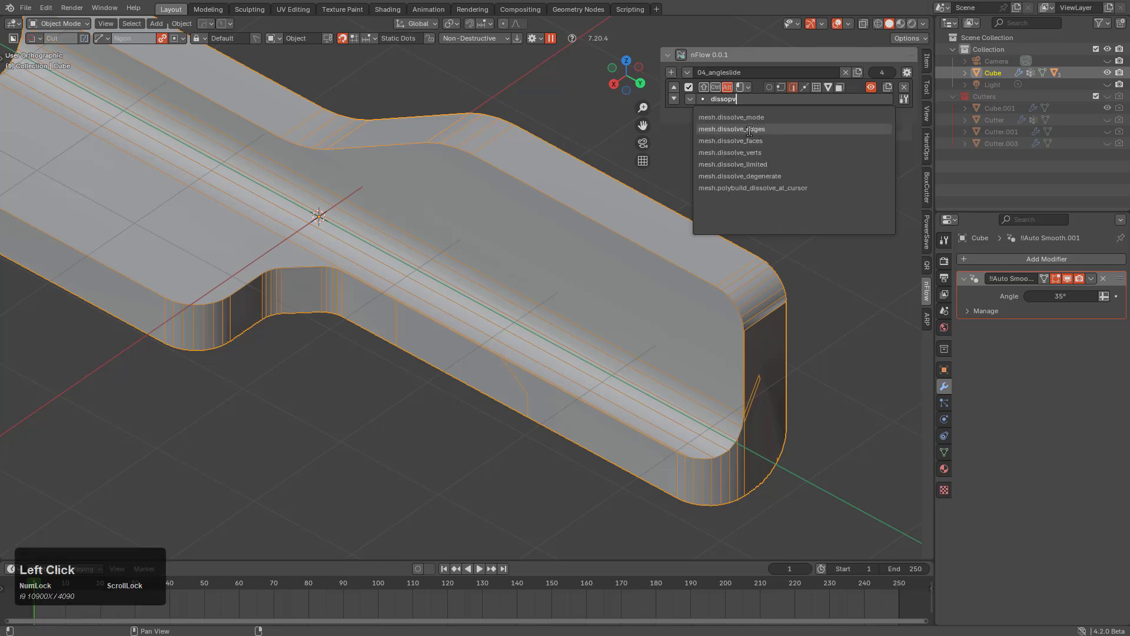
Enter Edit Mode with nothing selected and dissolve the stray wedge-shaped edges on the Cube's end face with nFlow.
{"action": "middle_click_drag", "start_coordinate": [752, 376], "coordinate": [630, 273]}
{"action": "key", "text": "Tab"}
{"action": "scroll", "coordinate": [633, 273], "scroll_direction": "up", "scroll_amount": 3}
{"action": "key", "text": "alt+a"}
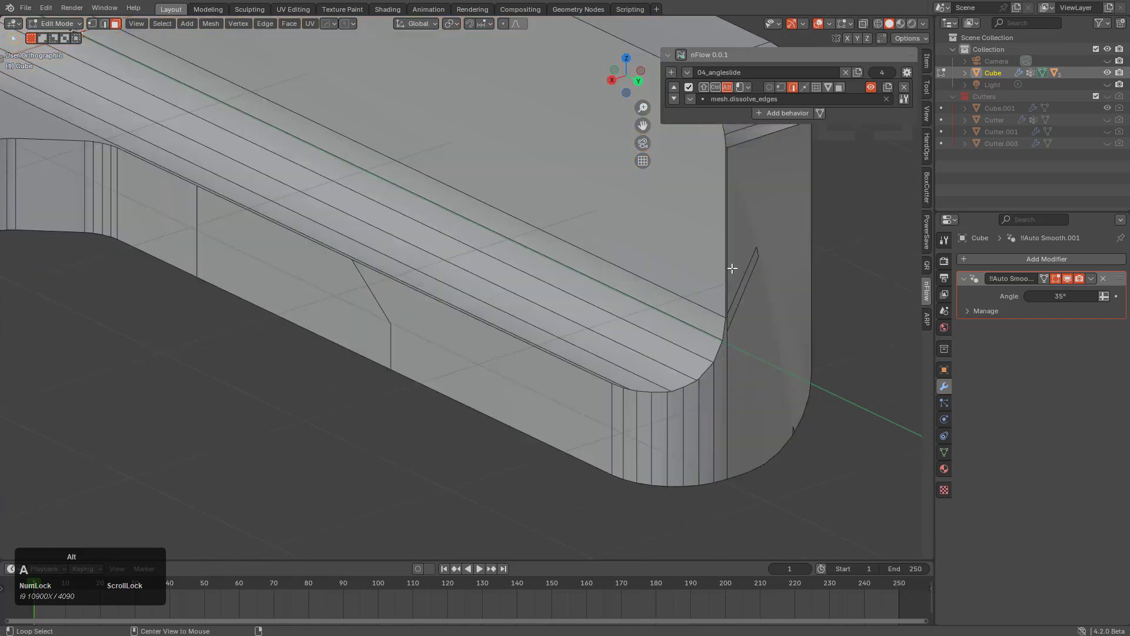
{"action": "left_click", "coordinate": [668, 55]}
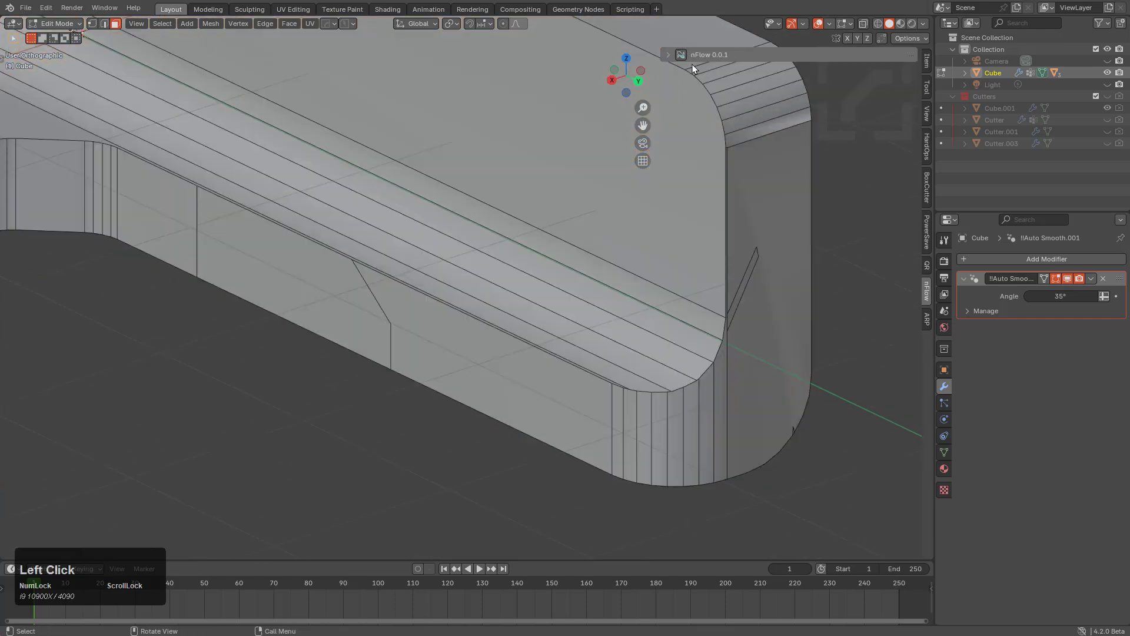
{"action": "left_click", "coordinate": [670, 54]}
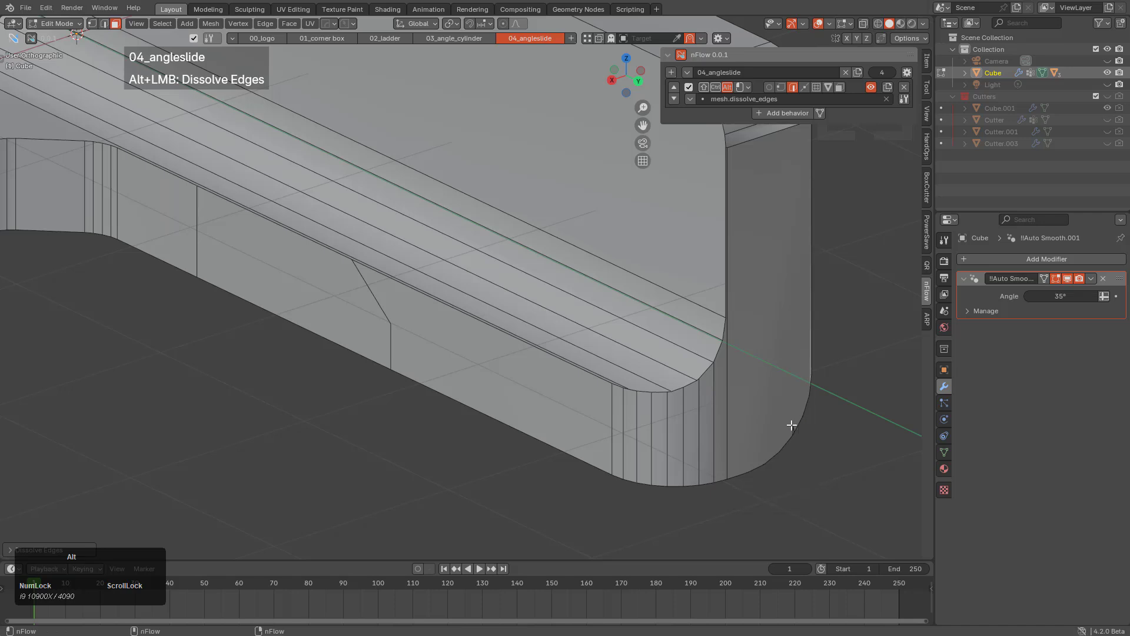
{"action": "double_click", "coordinate": [787, 424]}
Dissolve the tiny leftover edge beside the rounded lower corner of the end face.
{"action": "middle_click_drag", "start_coordinate": [788, 424], "coordinate": [641, 265], "text": "shift"}
{"action": "scroll", "coordinate": [583, 255], "scroll_direction": "up", "scroll_amount": 2}
{"action": "scroll", "coordinate": [716, 259], "scroll_direction": "down", "scroll_amount": 2}
{"action": "scroll", "coordinate": [735, 283], "scroll_direction": "up", "scroll_amount": 4}
{"action": "middle_click_drag", "start_coordinate": [759, 318], "coordinate": [514, 341], "text": "shift"}
{"action": "scroll", "coordinate": [647, 315], "scroll_direction": "up", "scroll_amount": 2}
{"action": "scroll", "coordinate": [679, 310], "scroll_direction": "down", "scroll_amount": 1}
{"action": "scroll", "coordinate": [680, 309], "scroll_direction": "up", "scroll_amount": 3}
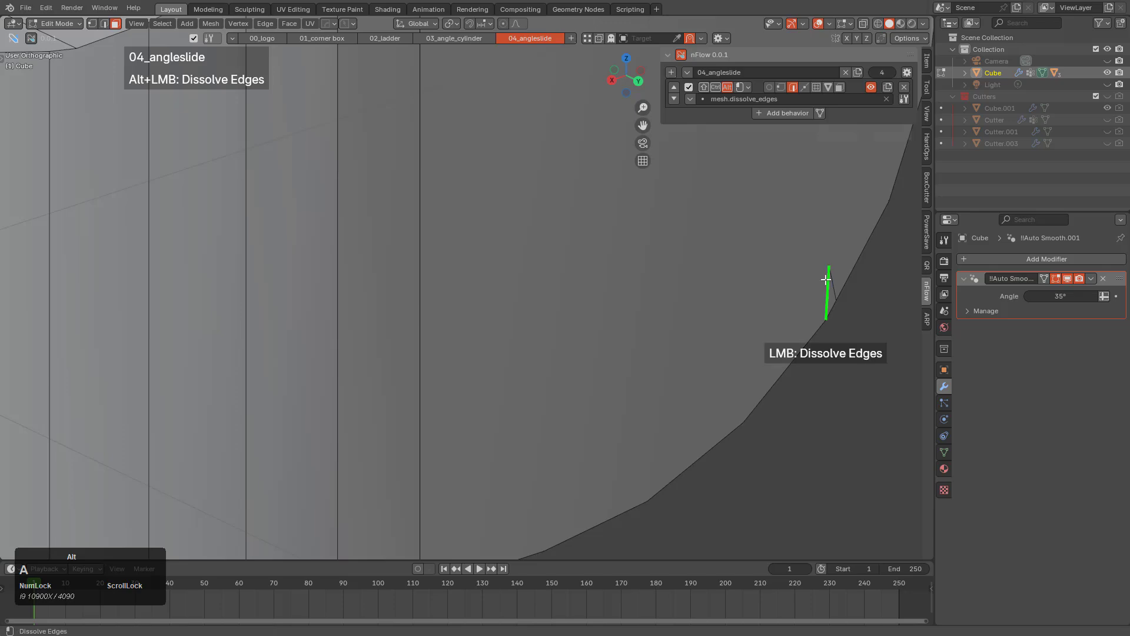
{"action": "left_click", "coordinate": [814, 277], "text": "alt"}
Dissolve the bent edge crossing the long side face below the curved channel.
{"action": "scroll", "coordinate": [613, 249], "scroll_direction": "down", "scroll_amount": 3}
{"action": "middle_click_drag", "start_coordinate": [613, 250], "coordinate": [441, 299], "text": "shift"}
{"action": "scroll", "coordinate": [441, 299], "scroll_direction": "up", "scroll_amount": 3}
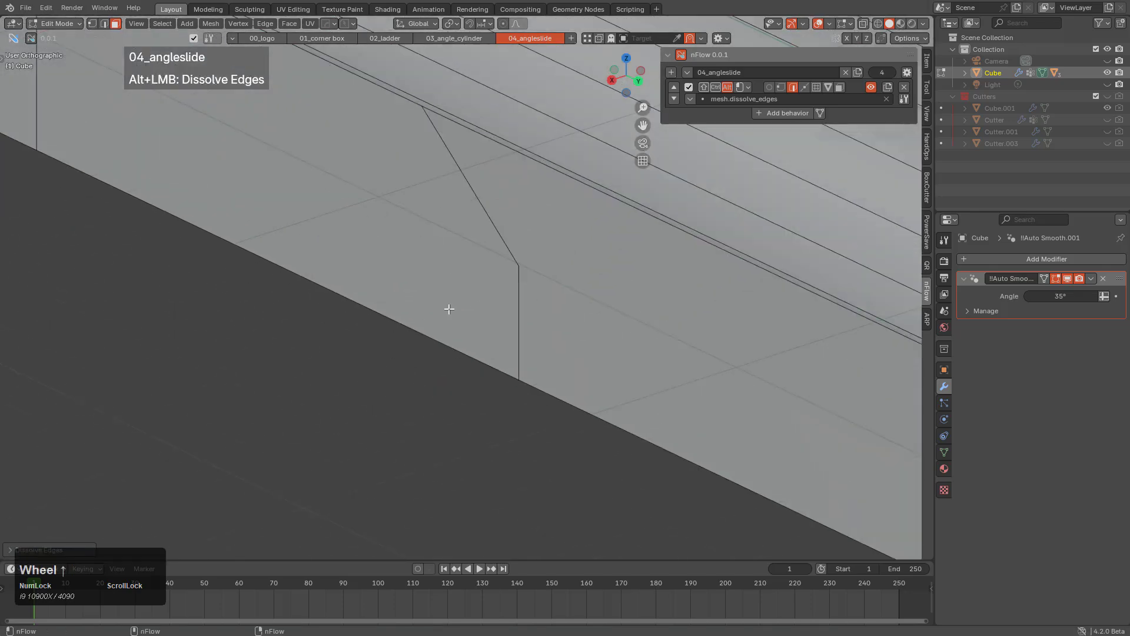
{"action": "left_click", "coordinate": [503, 190], "text": "alt"}
{"action": "scroll", "coordinate": [480, 232], "scroll_direction": "down", "scroll_amount": 2}
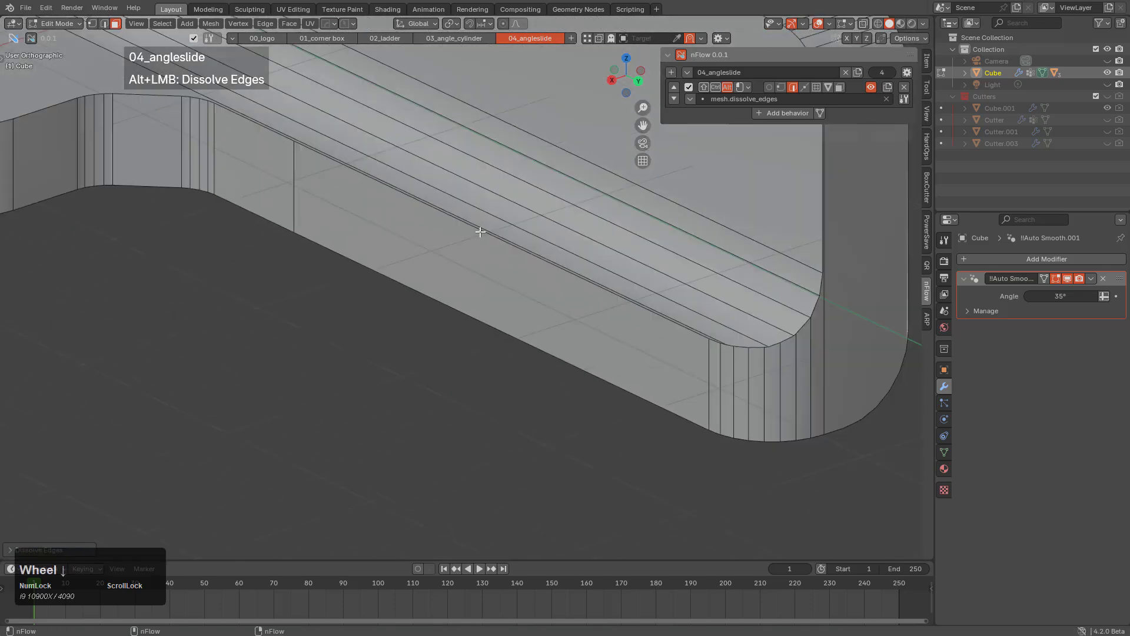
Return to Object Mode and remove the Cube's custom normals through the HOps Helper.
{"action": "scroll", "coordinate": [480, 232], "scroll_direction": "up", "scroll_amount": 1}
{"action": "middle_click_drag", "start_coordinate": [321, 237], "coordinate": [487, 265], "text": "shift"}
{"action": "scroll", "coordinate": [487, 265], "scroll_direction": "down", "scroll_amount": 2}
{"action": "middle_click_drag", "start_coordinate": [353, 306], "coordinate": [585, 396], "text": "shift"}
{"action": "scroll", "coordinate": [585, 396], "scroll_direction": "down", "scroll_amount": 4}
{"action": "middle_click_drag", "start_coordinate": [427, 361], "coordinate": [457, 369]}
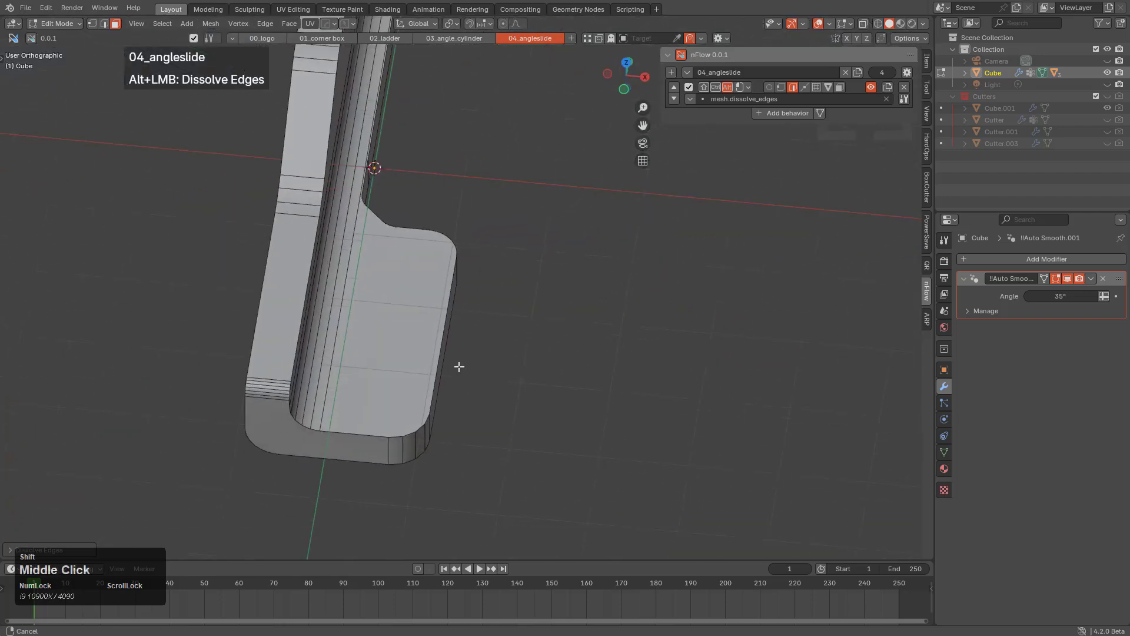
{"action": "scroll", "coordinate": [560, 323], "scroll_direction": "up", "scroll_amount": 3}
{"action": "middle_click_drag", "start_coordinate": [559, 323], "coordinate": [645, 278]}
{"action": "scroll", "coordinate": [321, 290], "scroll_direction": "up", "scroll_amount": 2}
{"action": "key", "text": "Tab"}
{"action": "key", "text": "ctrl+grave"}
{"action": "left_click", "coordinate": [634, 288]}
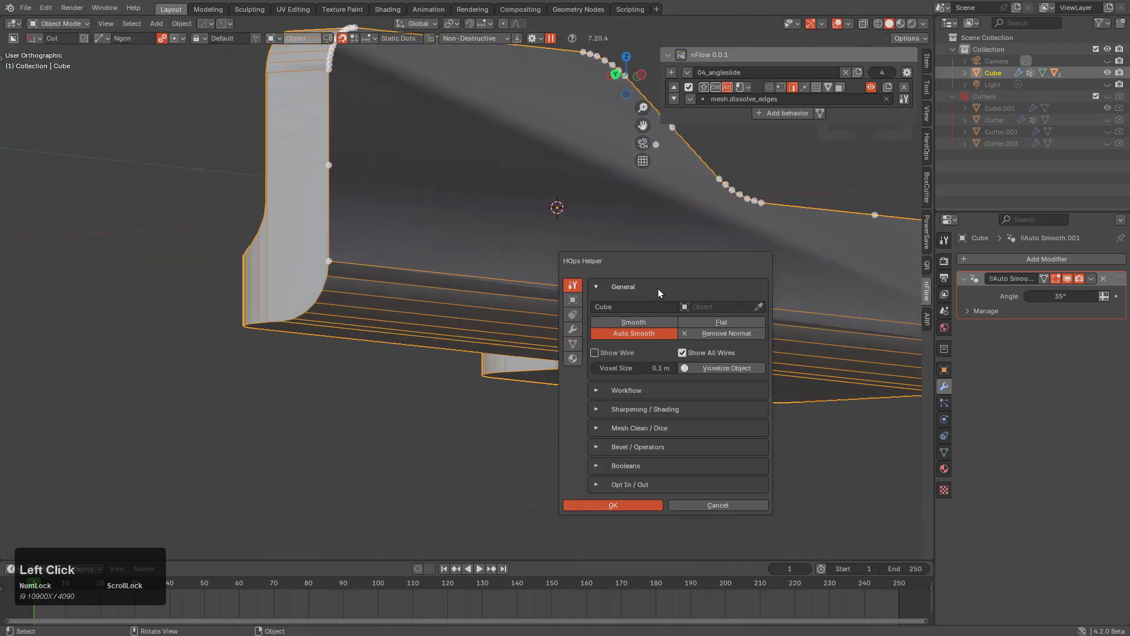
{"action": "left_click", "coordinate": [729, 333]}
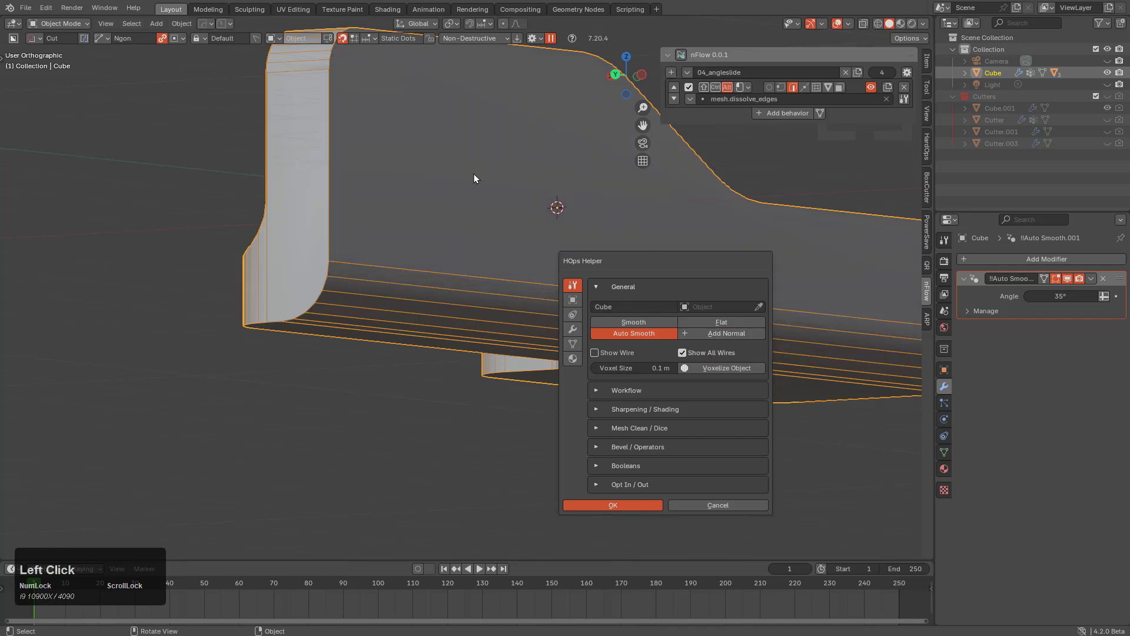
{"action": "middle_click_drag", "start_coordinate": [515, 242], "coordinate": [671, 253]}
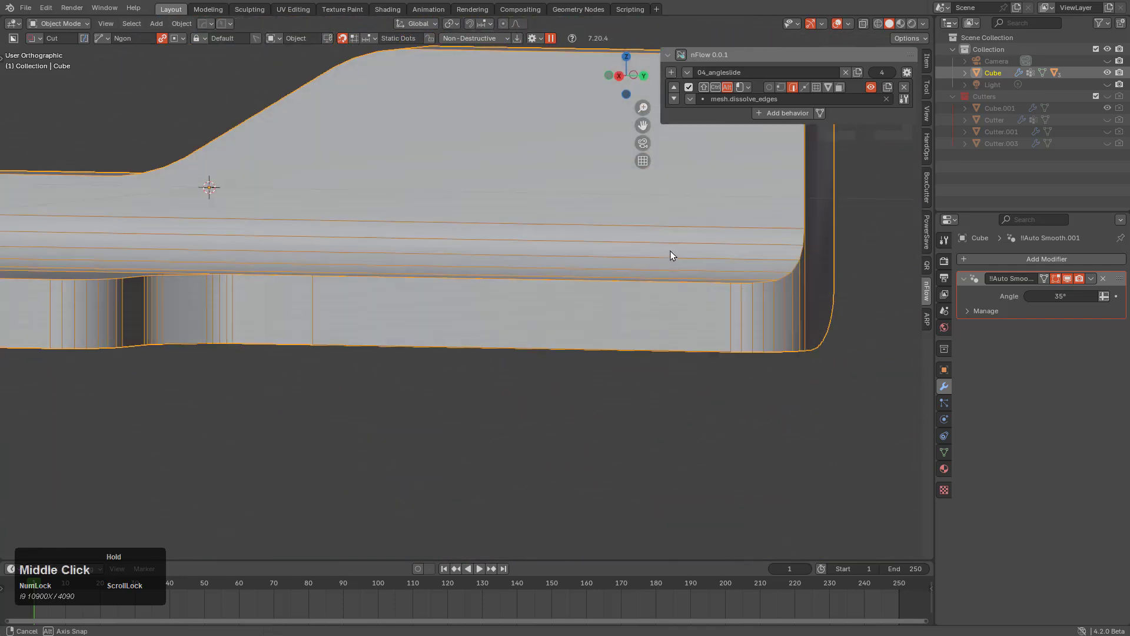
{"action": "scroll", "coordinate": [489, 308], "scroll_direction": "down", "scroll_amount": 1}
{"action": "middle_click_drag", "start_coordinate": [489, 308], "coordinate": [316, 377]}
{"action": "scroll", "coordinate": [521, 316], "scroll_direction": "down", "scroll_amount": 1}
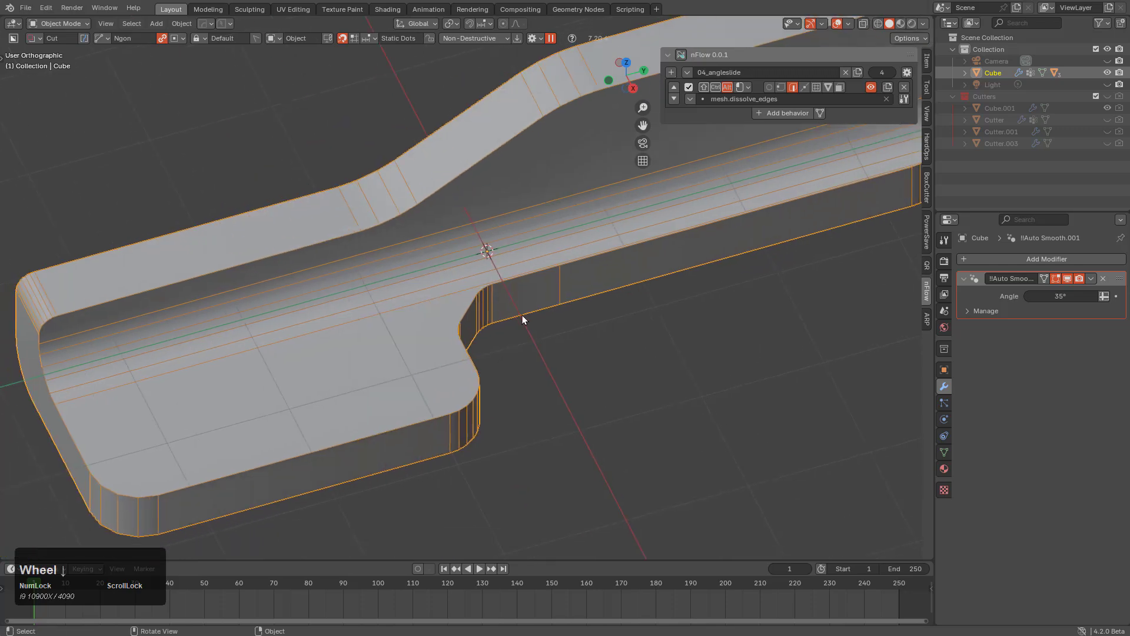
Enter Edit Mode on the Cube with the 04_angleslide preset active.
{"action": "middle_click_drag", "start_coordinate": [521, 315], "coordinate": [596, 299]}
{"action": "scroll", "coordinate": [487, 292], "scroll_direction": "up", "scroll_amount": 4}
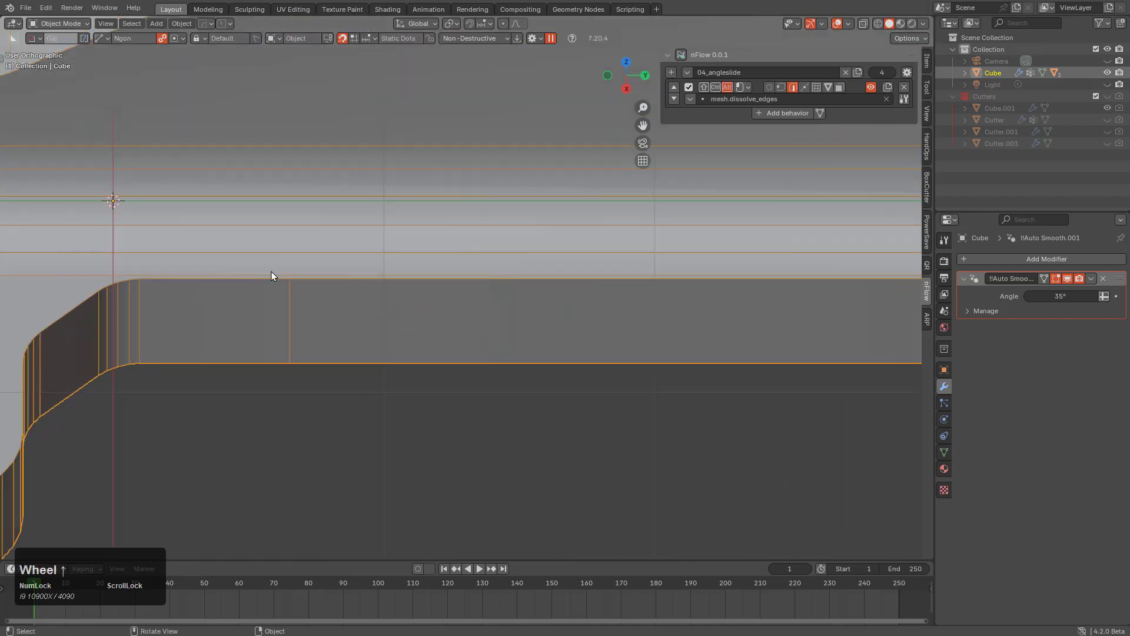
{"action": "scroll", "coordinate": [493, 233], "scroll_direction": "down", "scroll_amount": 4}
{"action": "middle_click_drag", "start_coordinate": [270, 272], "coordinate": [435, 274], "text": "shift"}
{"action": "key", "text": "Tab"}
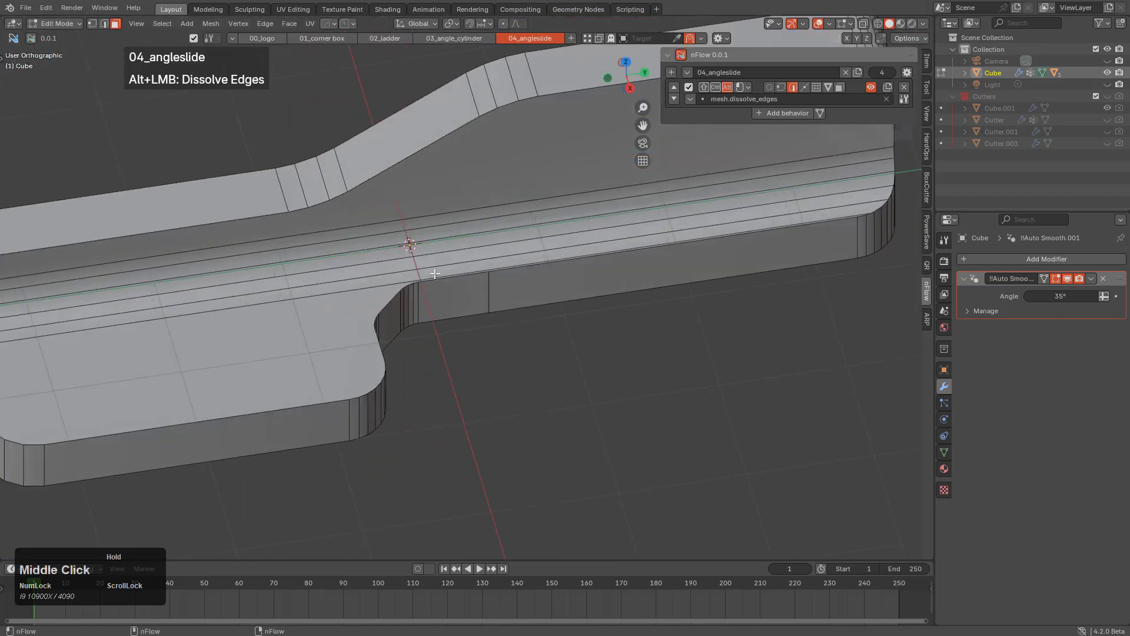
{"action": "middle_click_drag", "start_coordinate": [423, 228], "coordinate": [483, 213]}
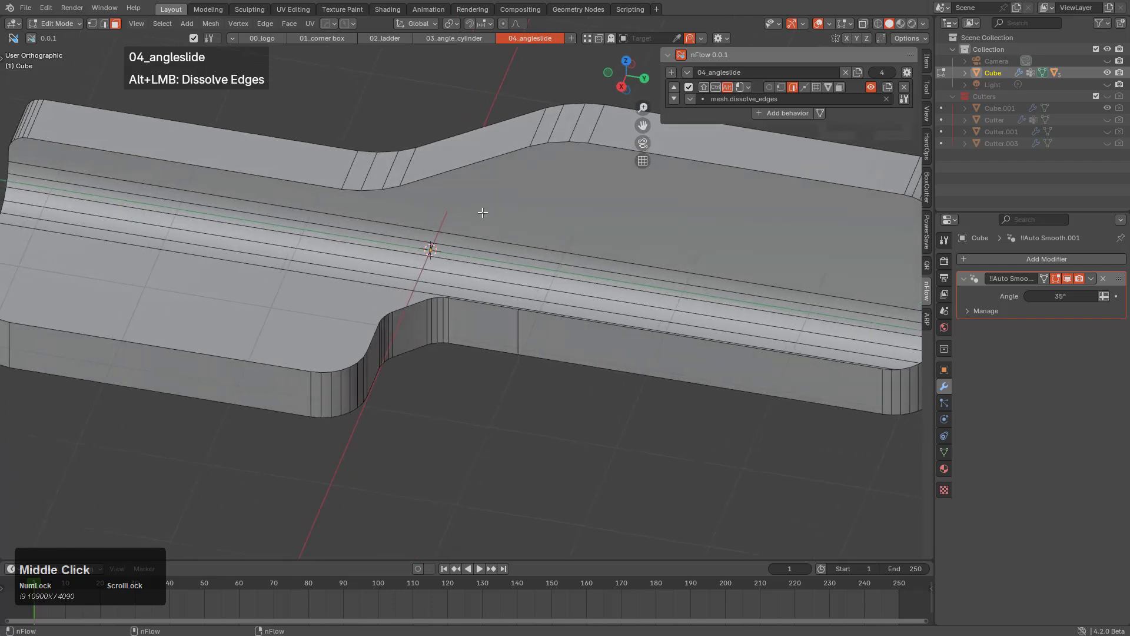
Try the 03_angle_cylinder preset's Select Loop on the sloped upper edge, and return to 04_angleslide with everything deselected.
{"action": "left_click", "coordinate": [468, 38]}
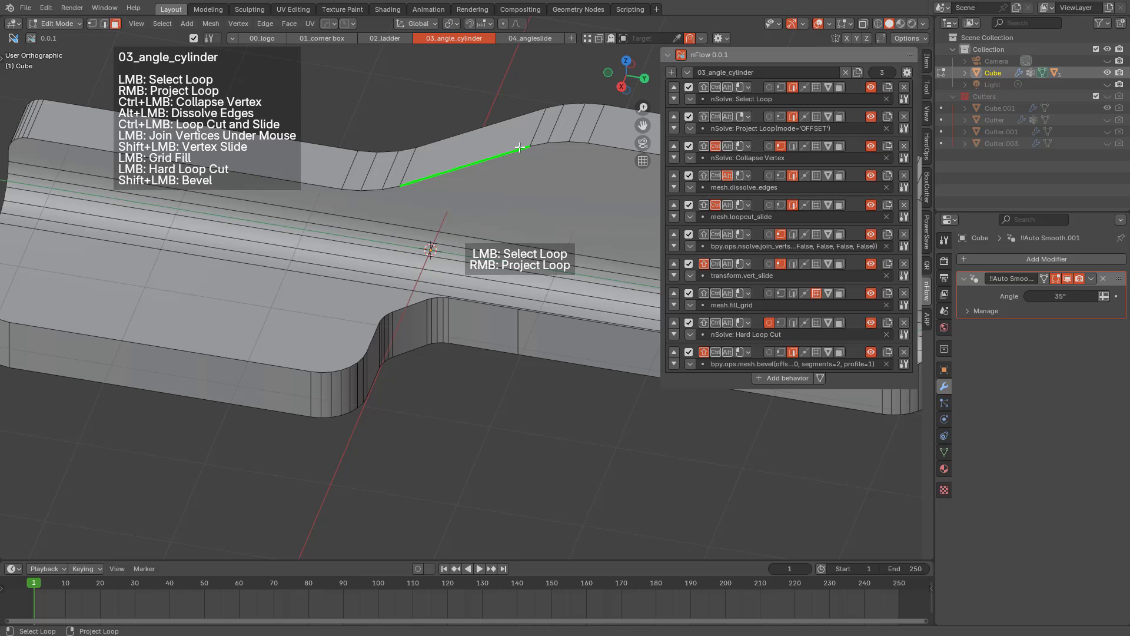
{"action": "left_click", "coordinate": [520, 147]}
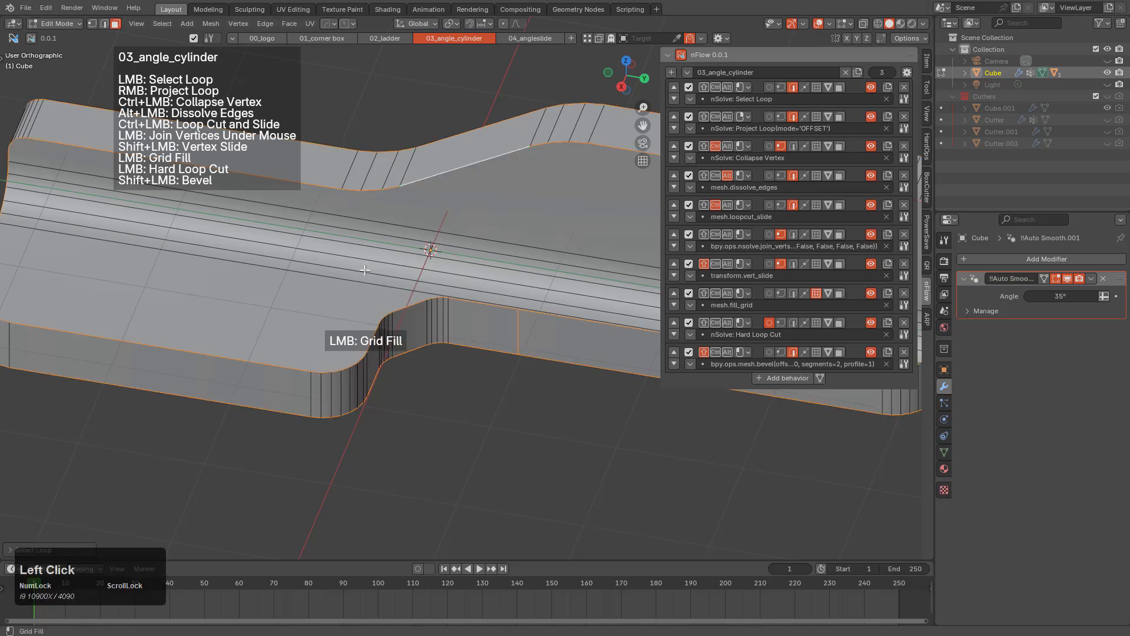
{"action": "left_click", "coordinate": [513, 37]}
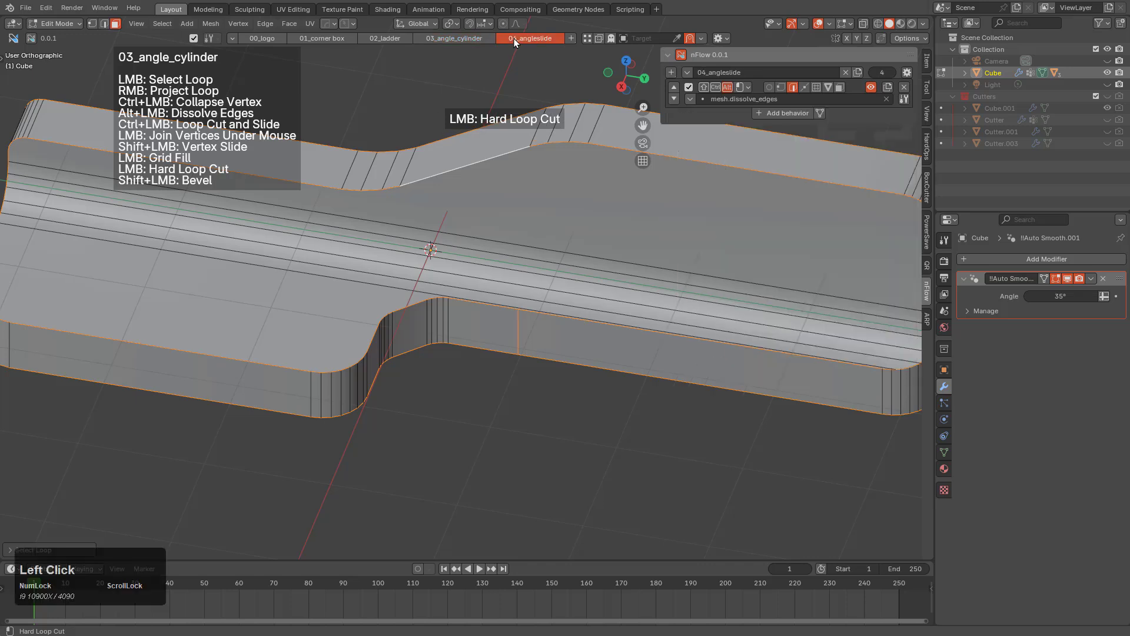
{"action": "key", "text": "alt+a"}
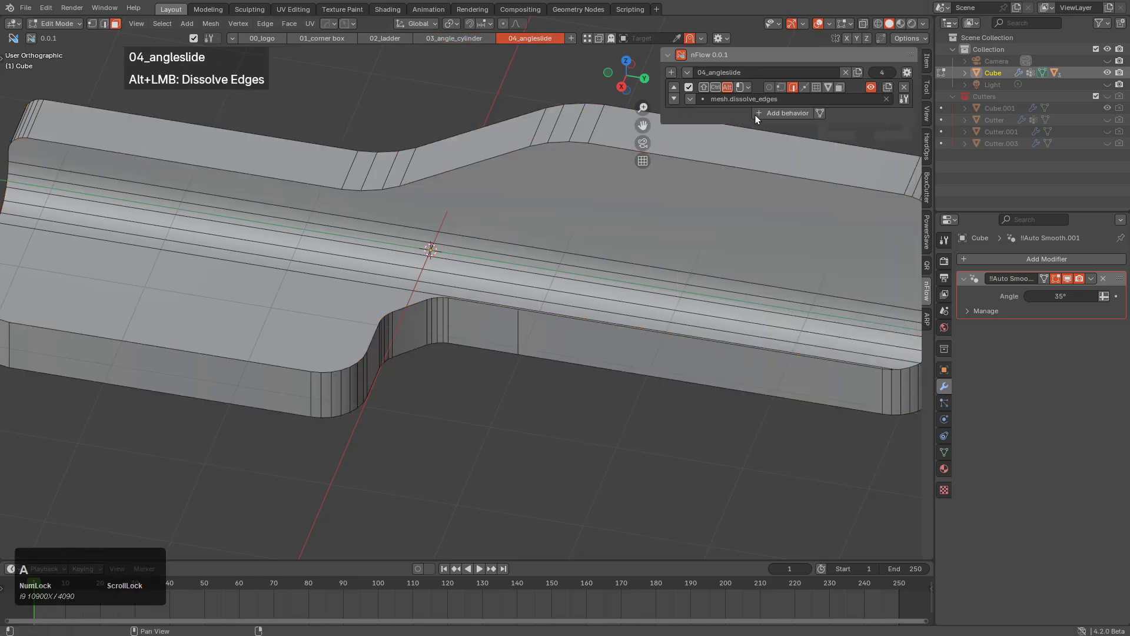
Add an edge behavior running nSolve: Select Loop to the 04_angleslide preset.
{"action": "left_click", "coordinate": [793, 113]}
{"action": "left_click", "coordinate": [789, 117]}
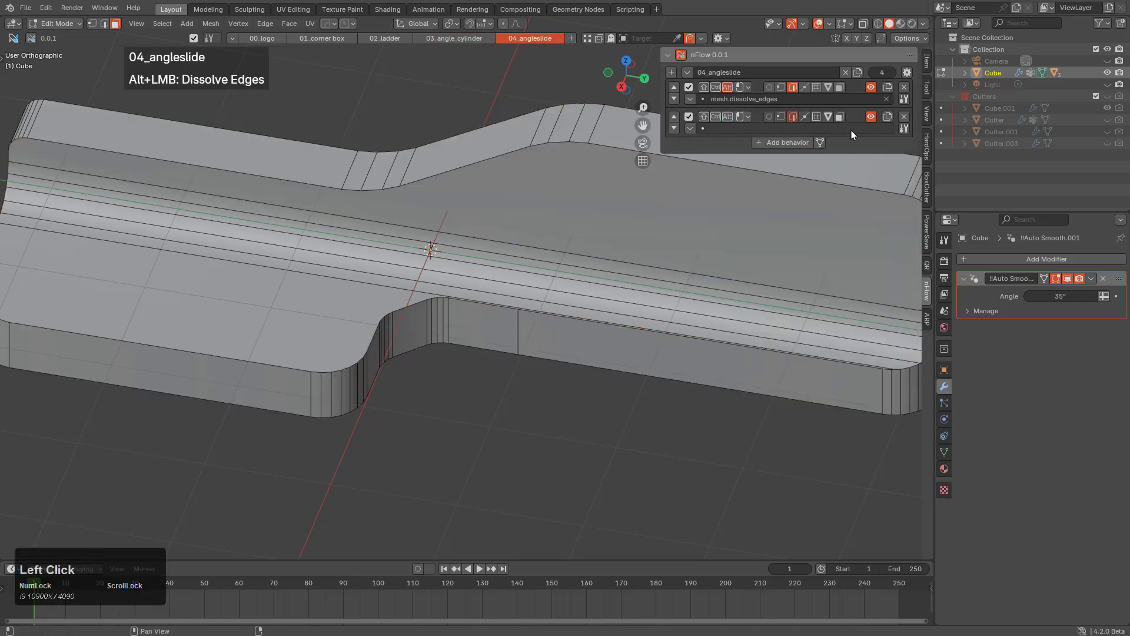
{"action": "left_click", "coordinate": [720, 129]}
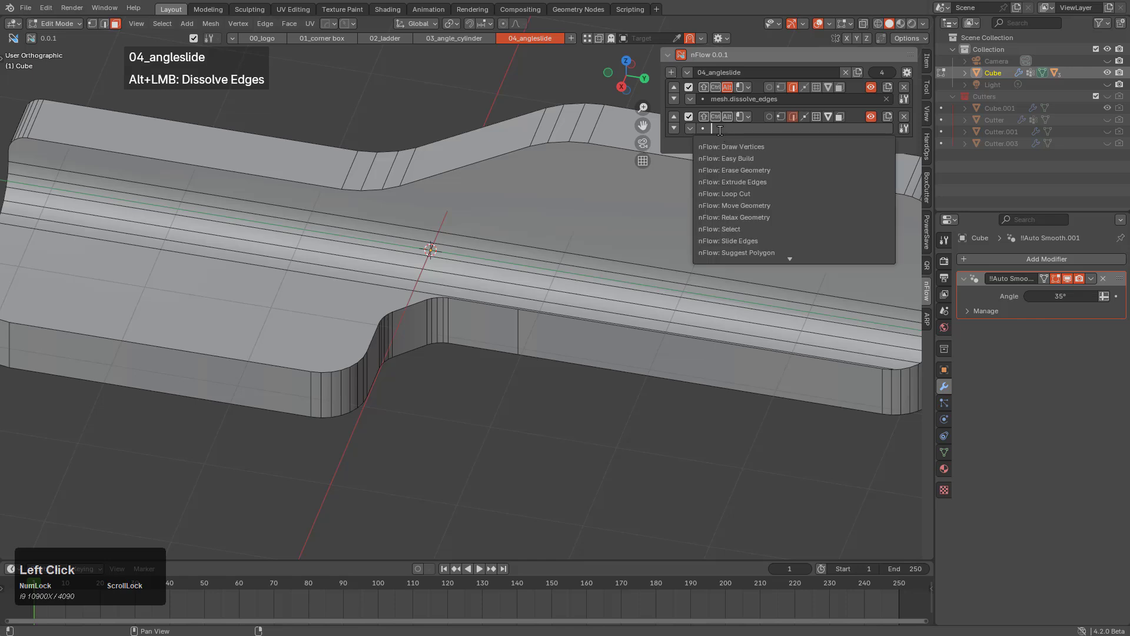
{"action": "type", "text": "select"}
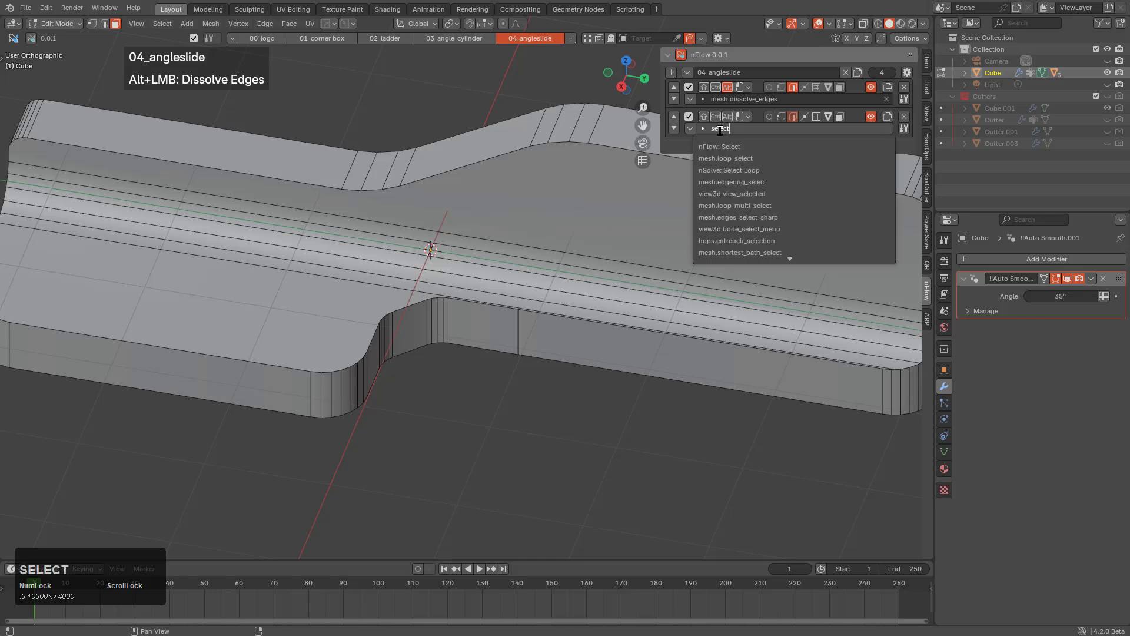
{"action": "left_click", "coordinate": [772, 170]}
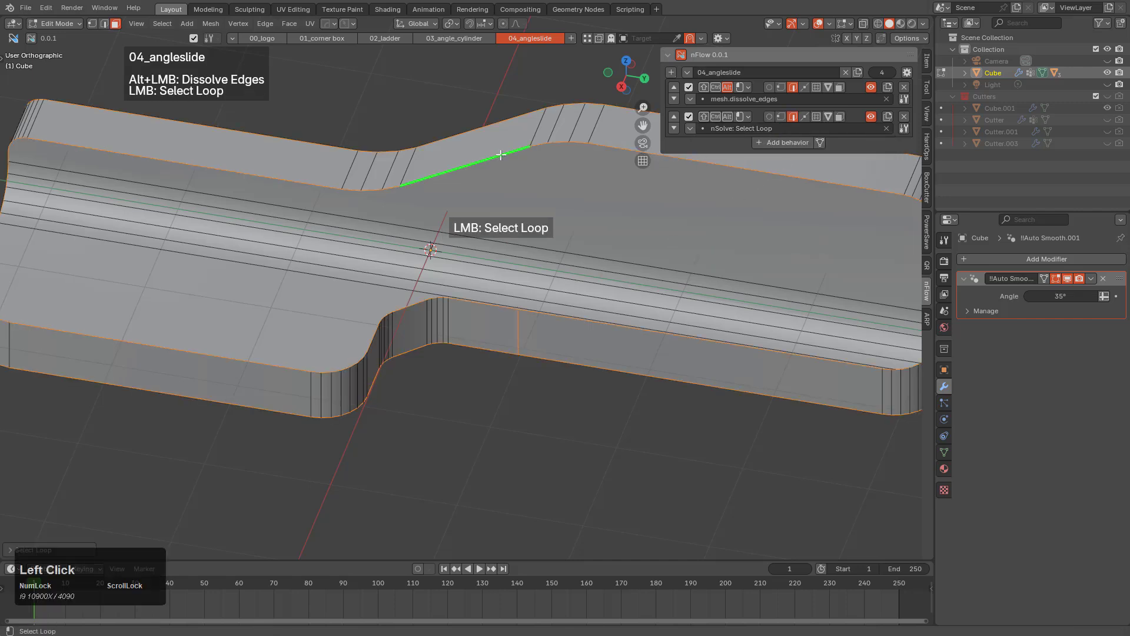
Select the edge loop through the sloped upper edge and adjust its Above Angle to limit the selection to the inner rim.
{"action": "left_click", "coordinate": [559, 259]}
{"action": "key", "text": "F9"}
{"action": "left_click_drag", "start_coordinate": [672, 289], "coordinate": [685, 288]}
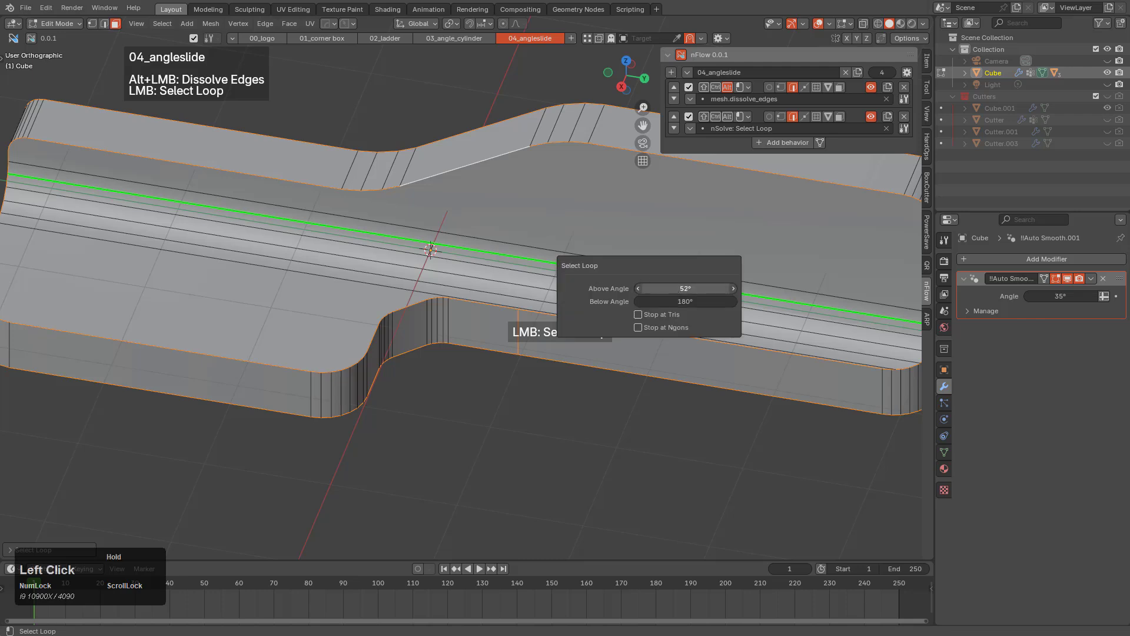
{"action": "mouse_move", "coordinate": [686, 289]}
{"action": "left_mouse_down"}
{"action": "mouse_move", "coordinate": [709, 289]}
{"action": "mouse_move", "coordinate": [683, 289]}
{"action": "left_mouse_up"}
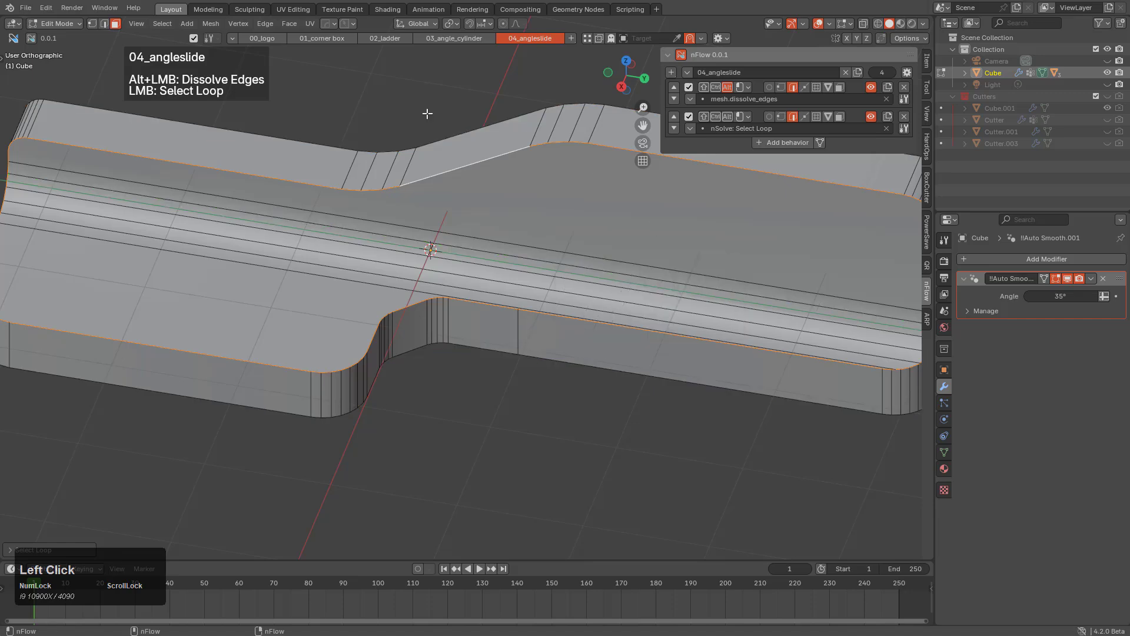
{"action": "middle_click_drag", "start_coordinate": [290, 247], "coordinate": [524, 279]}
{"action": "scroll", "coordinate": [585, 306], "scroll_direction": "down", "scroll_amount": 2}
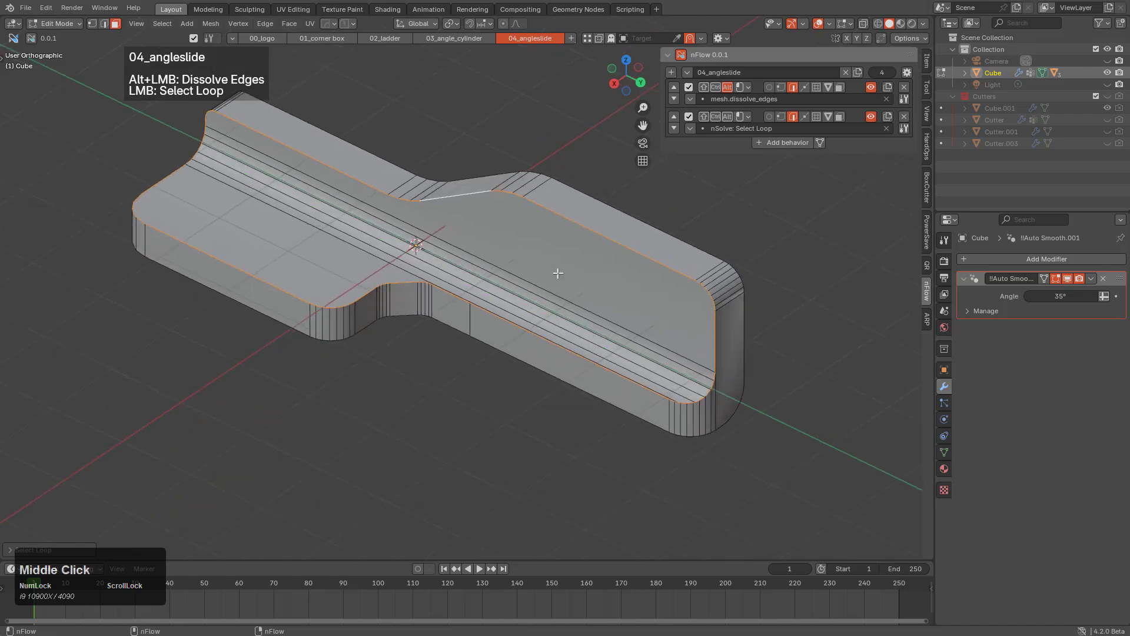
Duplicate the Select Loop behavior in the preset and change the copy to run mesh.bevel with the Shift modifier.
{"action": "left_click", "coordinate": [788, 142]}
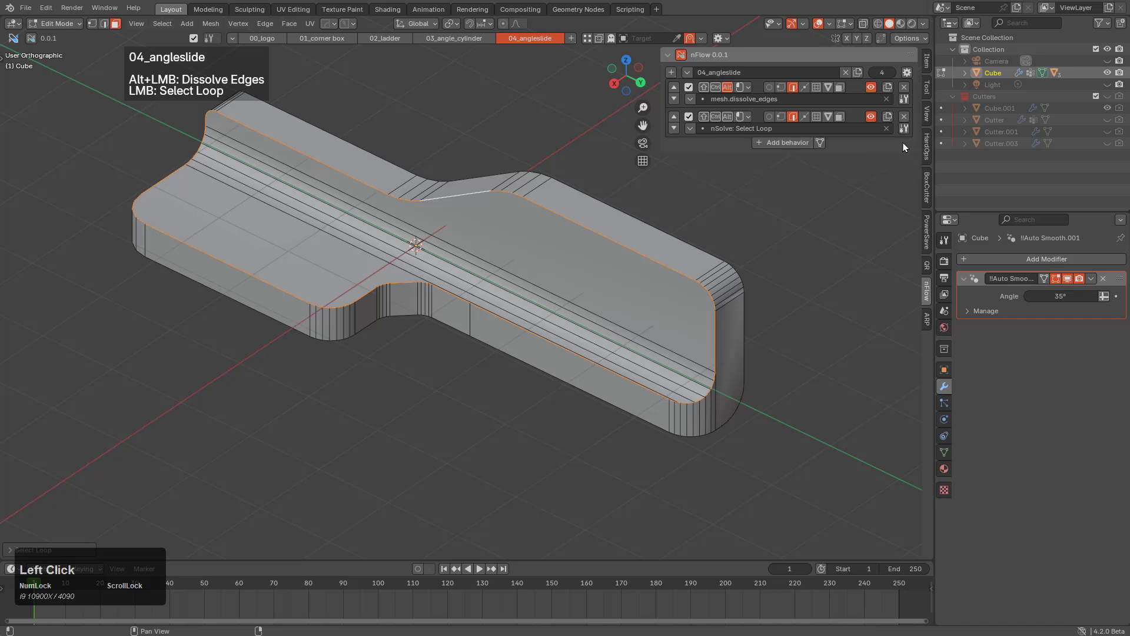
{"action": "left_click", "coordinate": [904, 144]}
{"action": "left_click", "coordinate": [888, 117]}
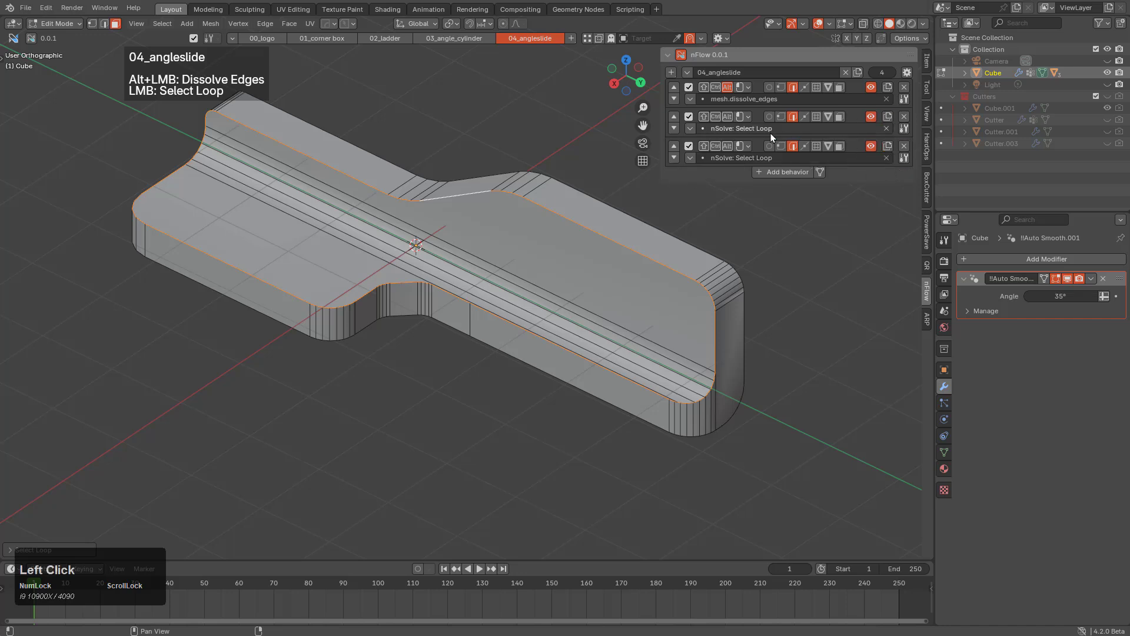
{"action": "left_click", "coordinate": [705, 147]}
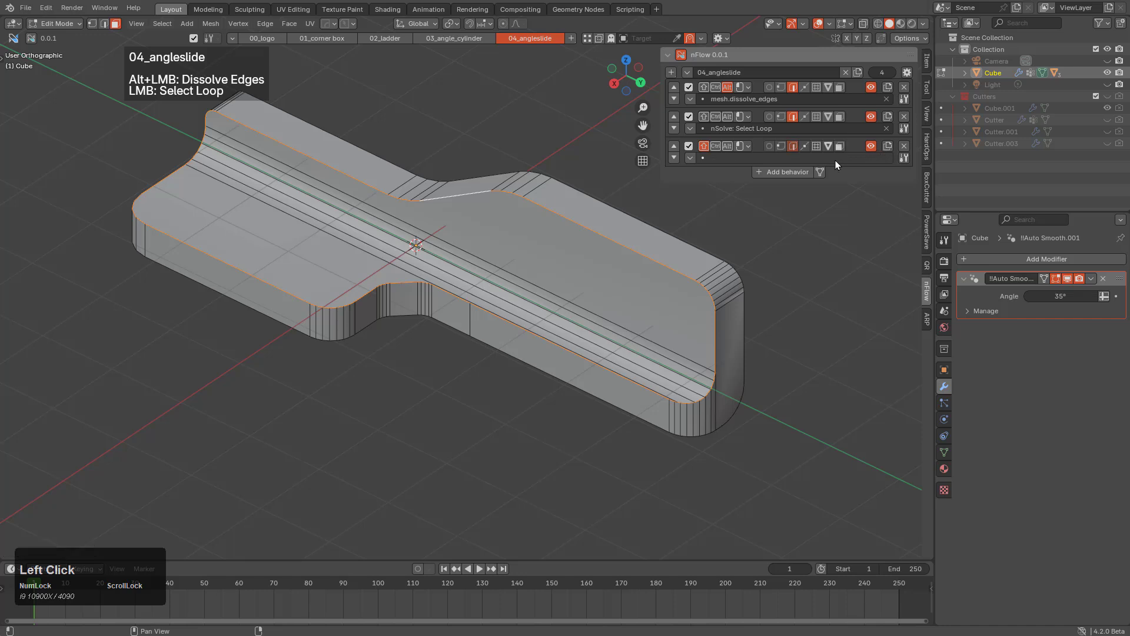
{"action": "left_click", "coordinate": [835, 158]}
{"action": "type", "text": "bevel"}
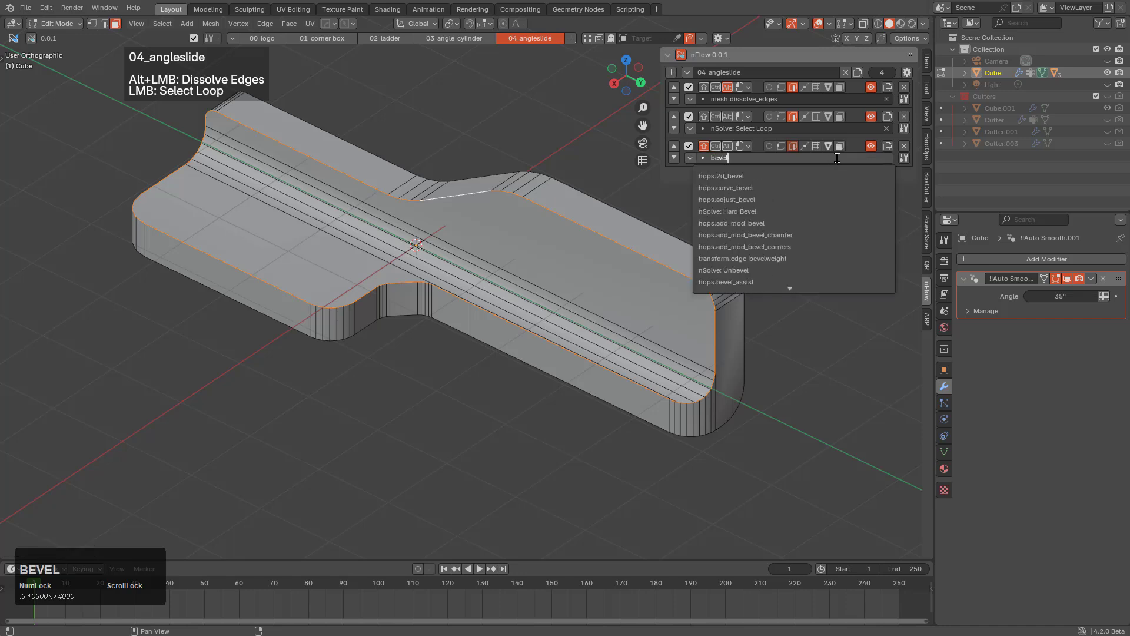
{"action": "scroll", "coordinate": [771, 261], "scroll_direction": "down", "scroll_amount": 4}
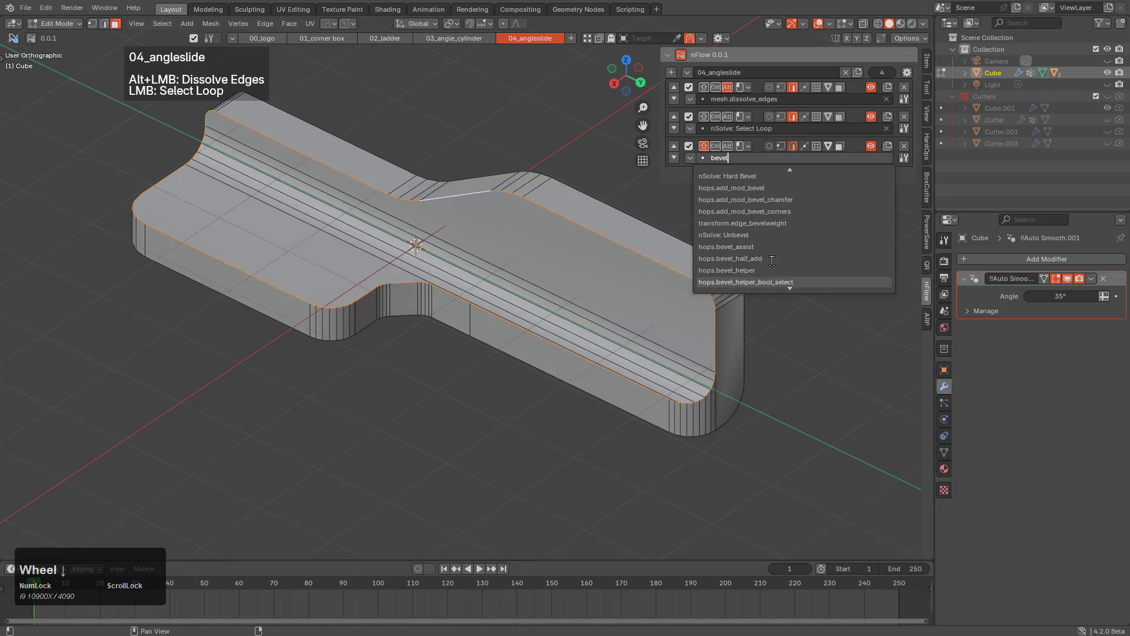
{"action": "scroll", "coordinate": [768, 264], "scroll_direction": "down", "scroll_amount": 1}
{"action": "scroll", "coordinate": [764, 276], "scroll_direction": "down", "scroll_amount": 3}
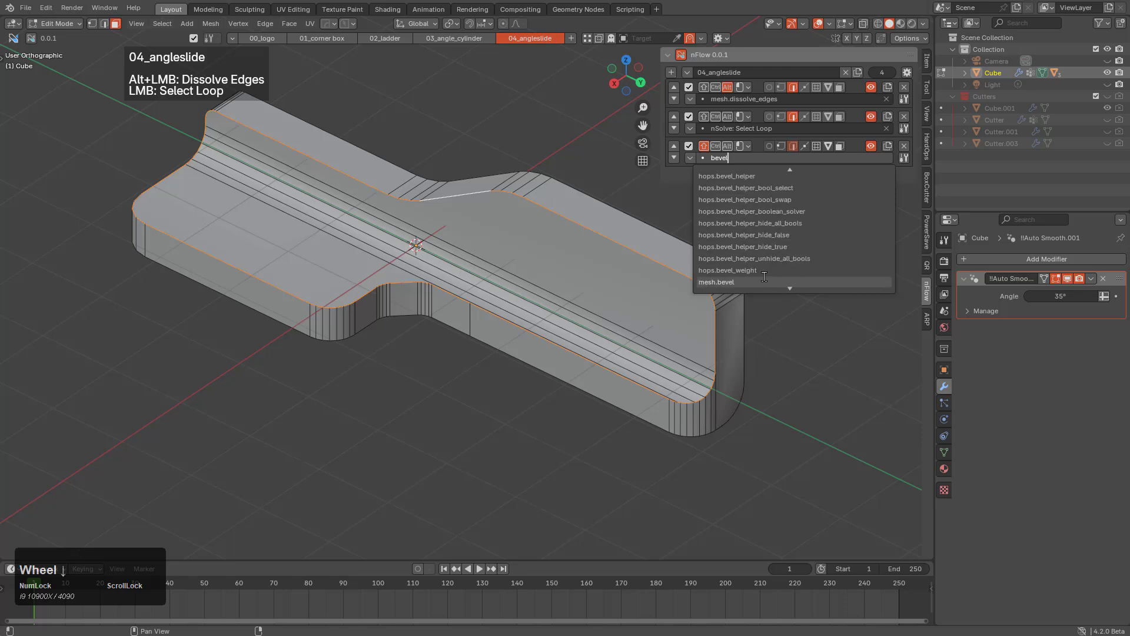
{"action": "left_click", "coordinate": [763, 277]}
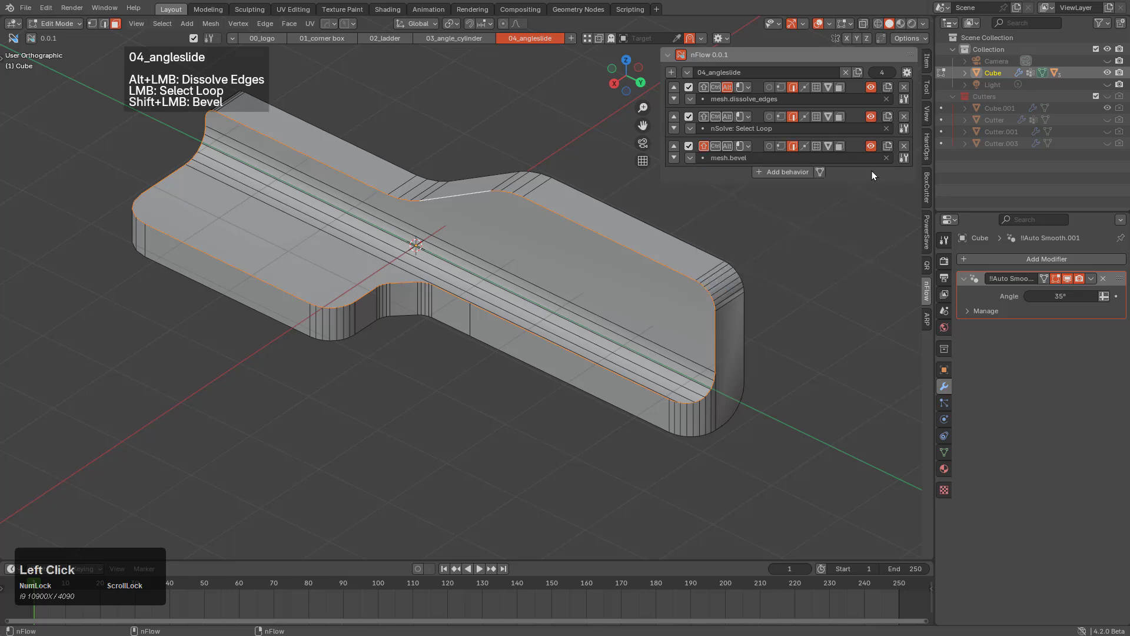
Set the mesh.bevel behavior's selection mode to Add.
{"action": "left_click", "coordinate": [904, 158]}
{"action": "left_click", "coordinate": [881, 207]}
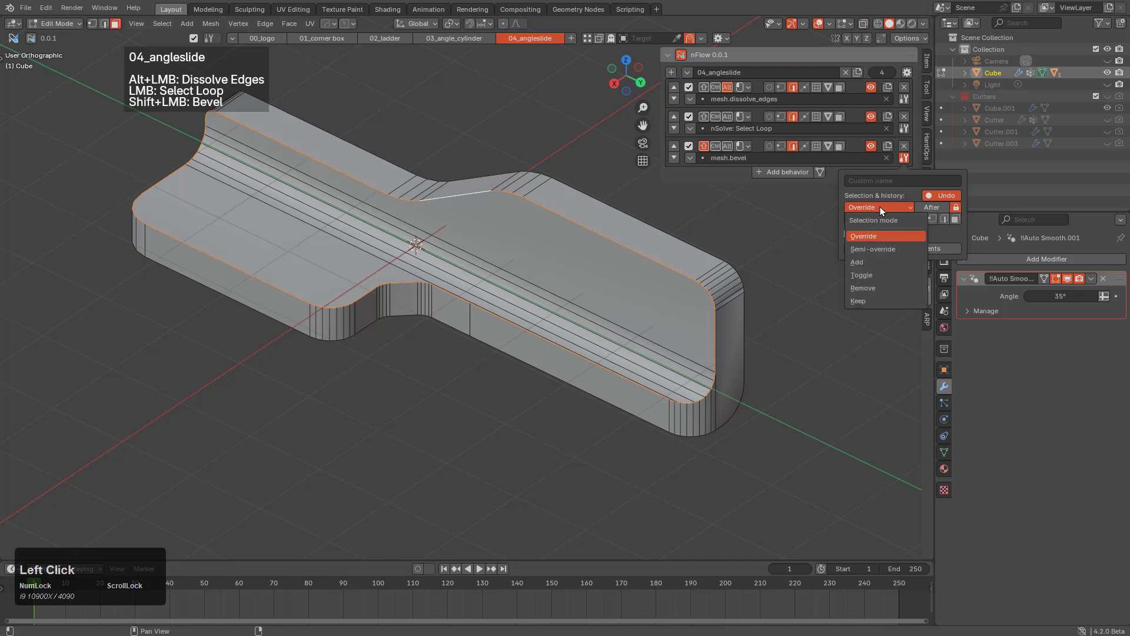
{"action": "left_click", "coordinate": [878, 264]}
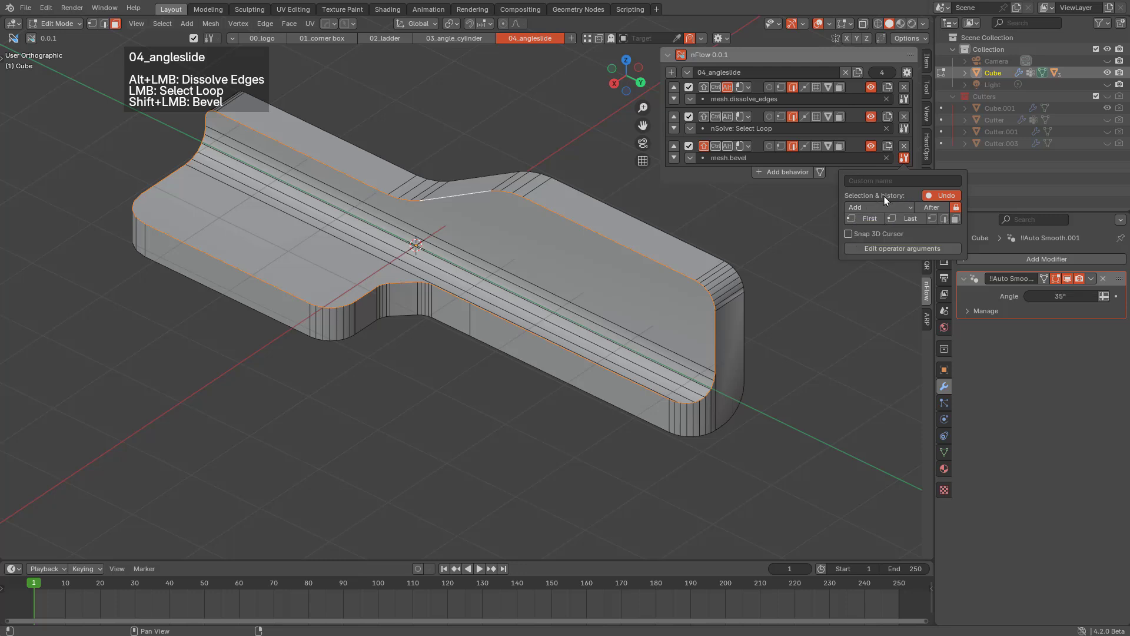
{"action": "left_click", "coordinate": [903, 158]}
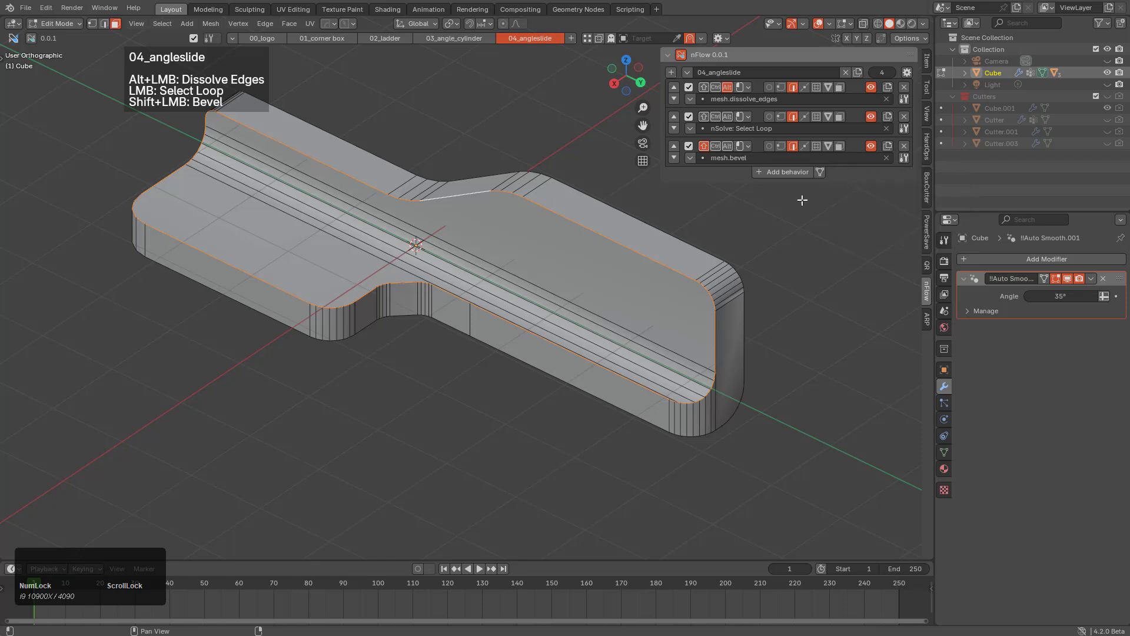
{"action": "left_click", "coordinate": [904, 158]}
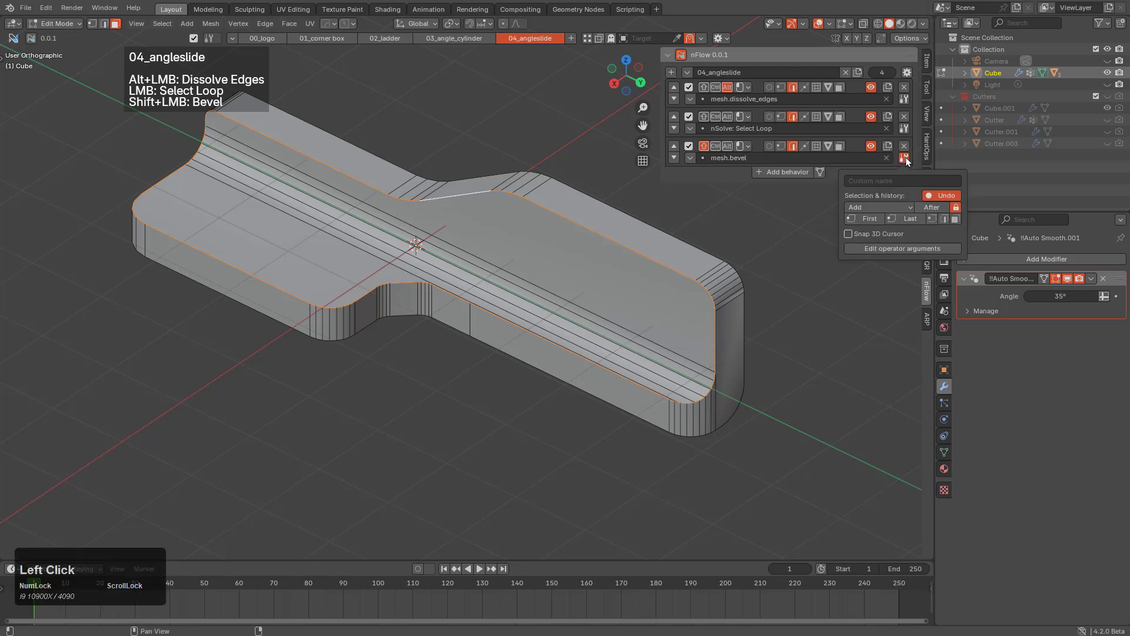
Try beveling the selected rim loop with 2 segments and a changed profile, and undo the bevel.
{"action": "left_click", "coordinate": [650, 262], "text": "shift"}
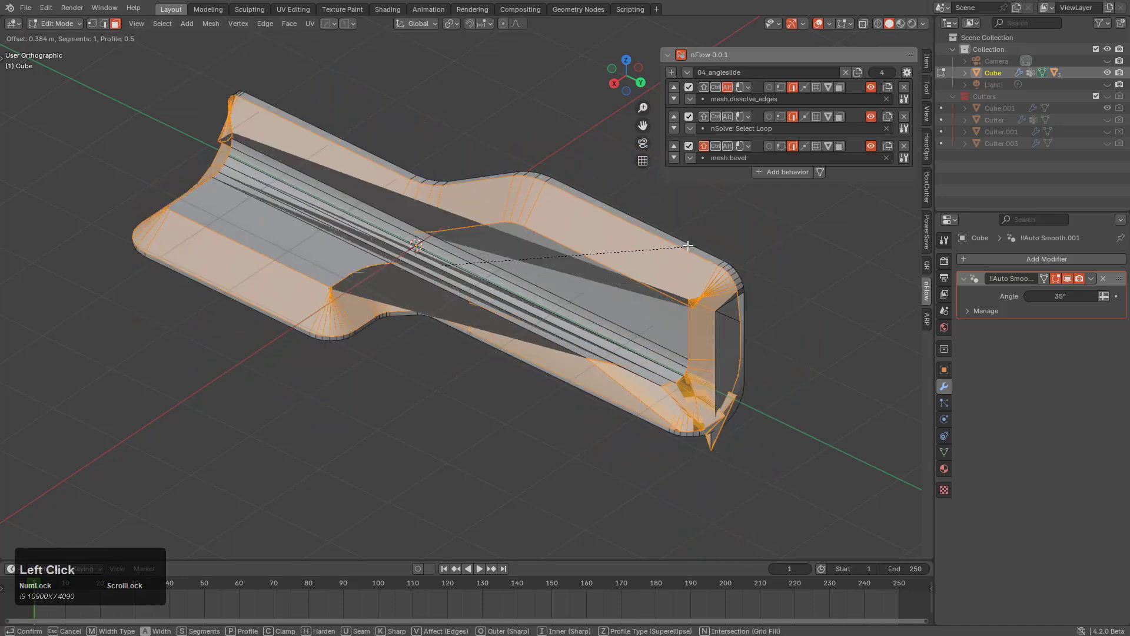
{"action": "scroll", "coordinate": [686, 247], "scroll_direction": "up", "scroll_amount": 1}
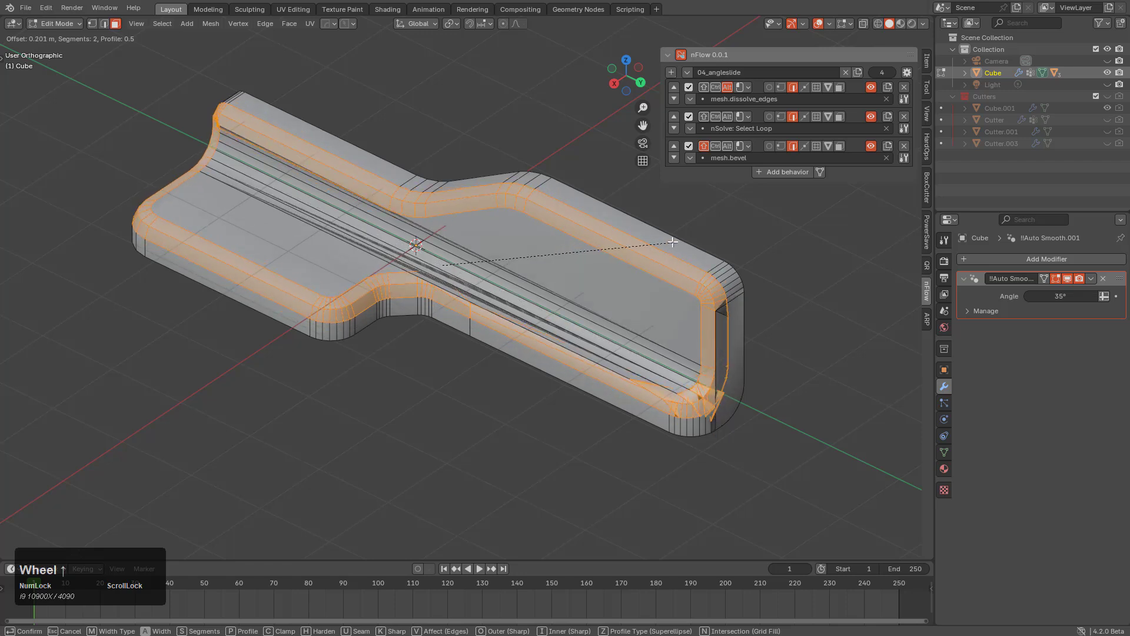
{"action": "key", "text": "p"}
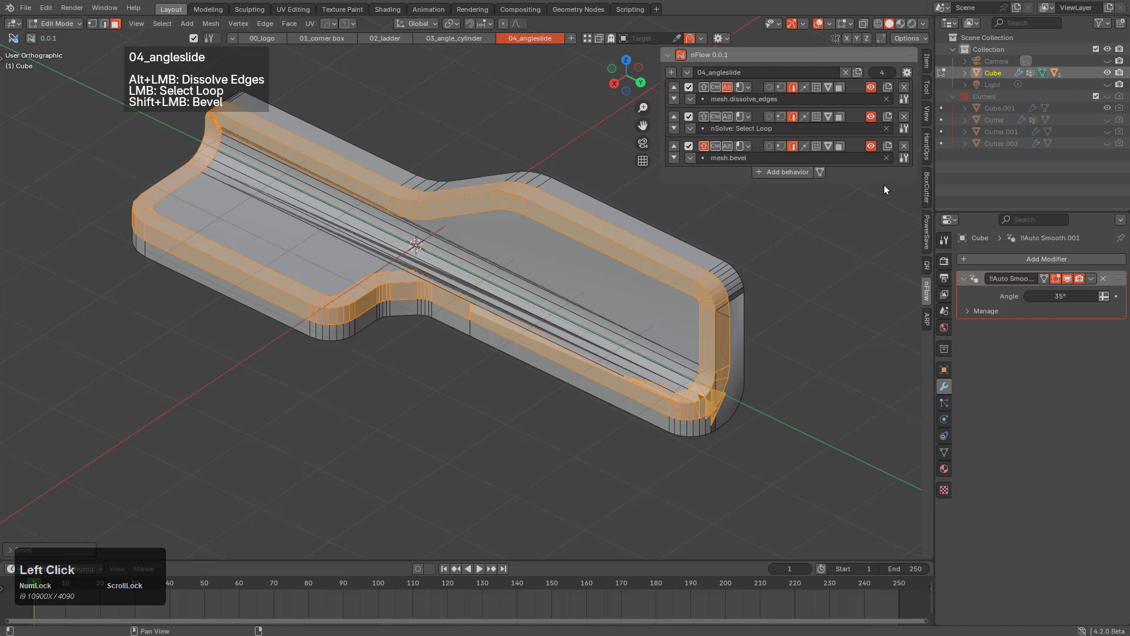
{"action": "key", "text": "ctrl+z"}
Override the mesh.bevel behavior's operator arguments with segments 2 and profile 1.
{"action": "left_click", "coordinate": [903, 158]}
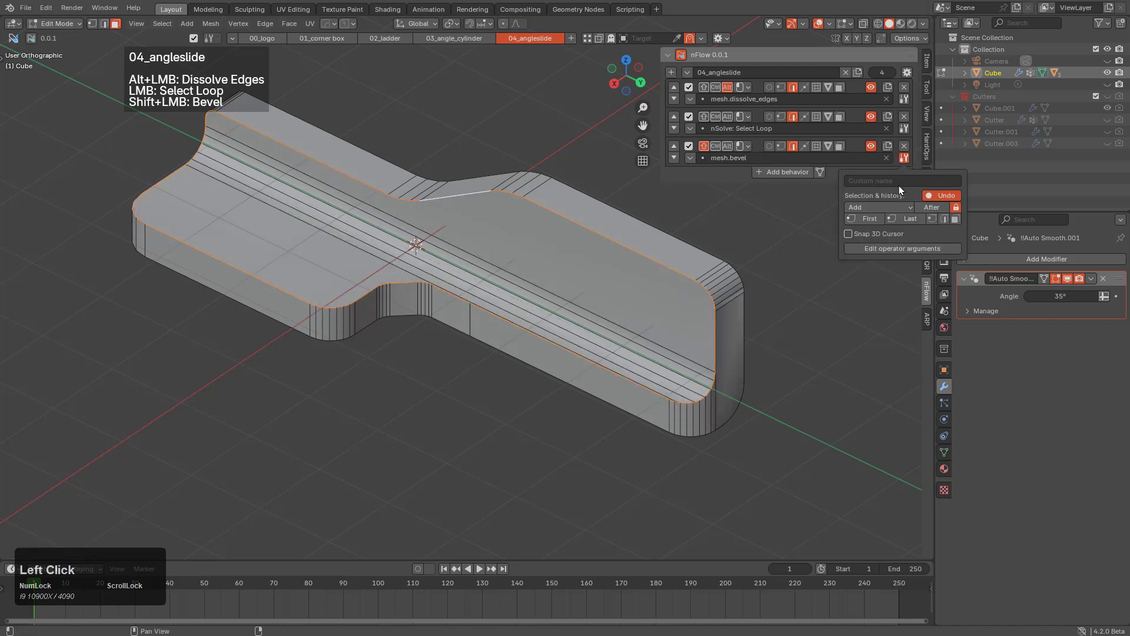
{"action": "left_click", "coordinate": [916, 244]}
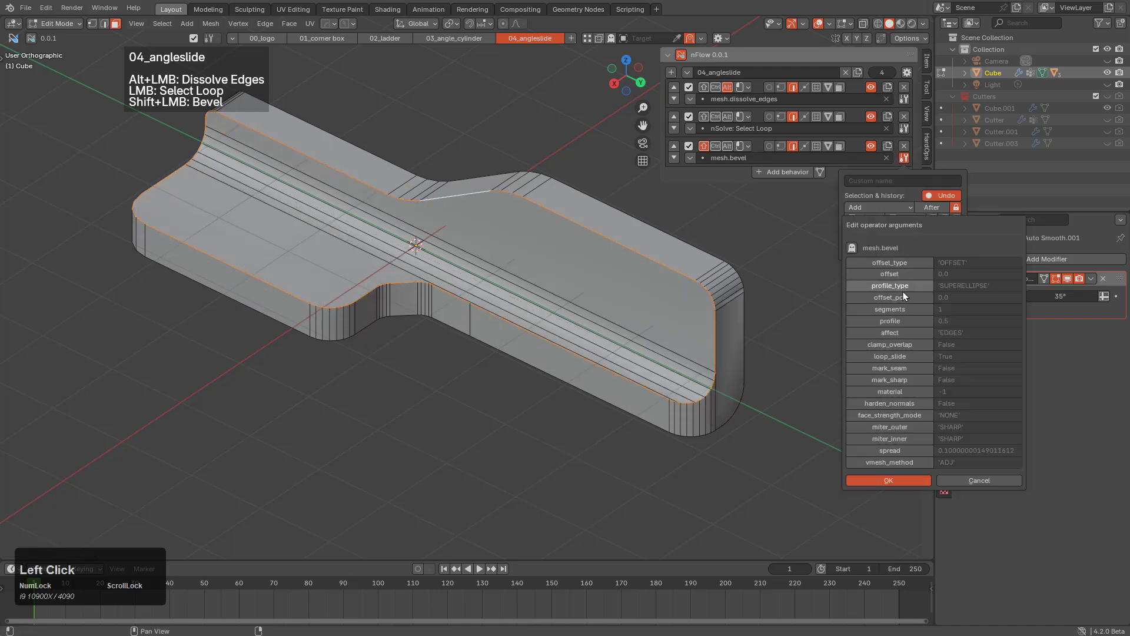
{"action": "left_click", "coordinate": [898, 310]}
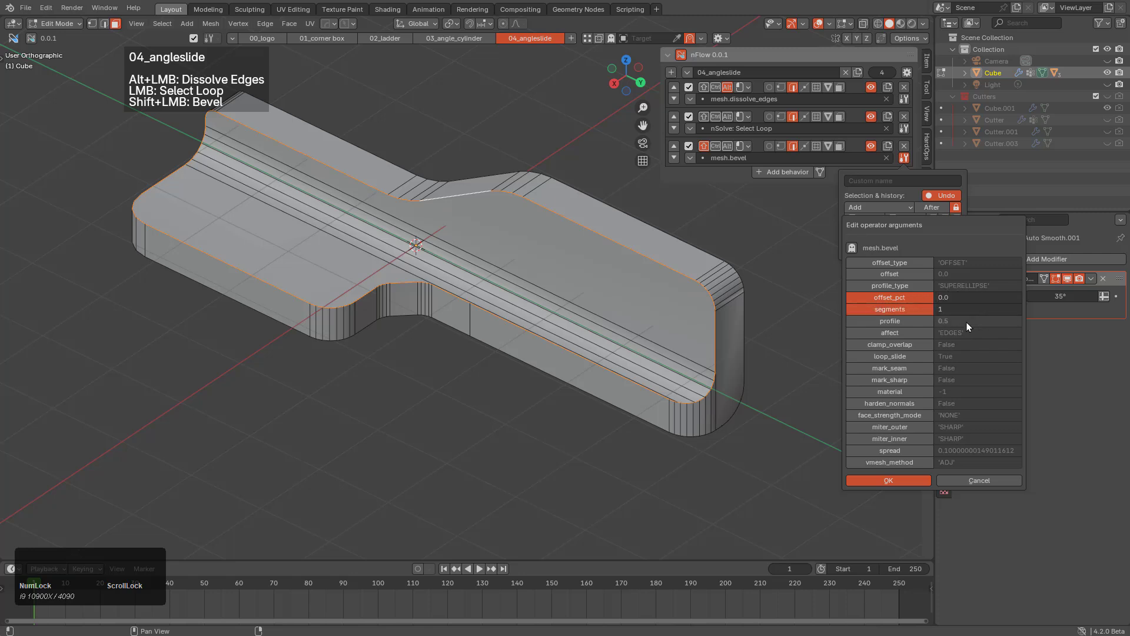
{"action": "left_click", "coordinate": [907, 320]}
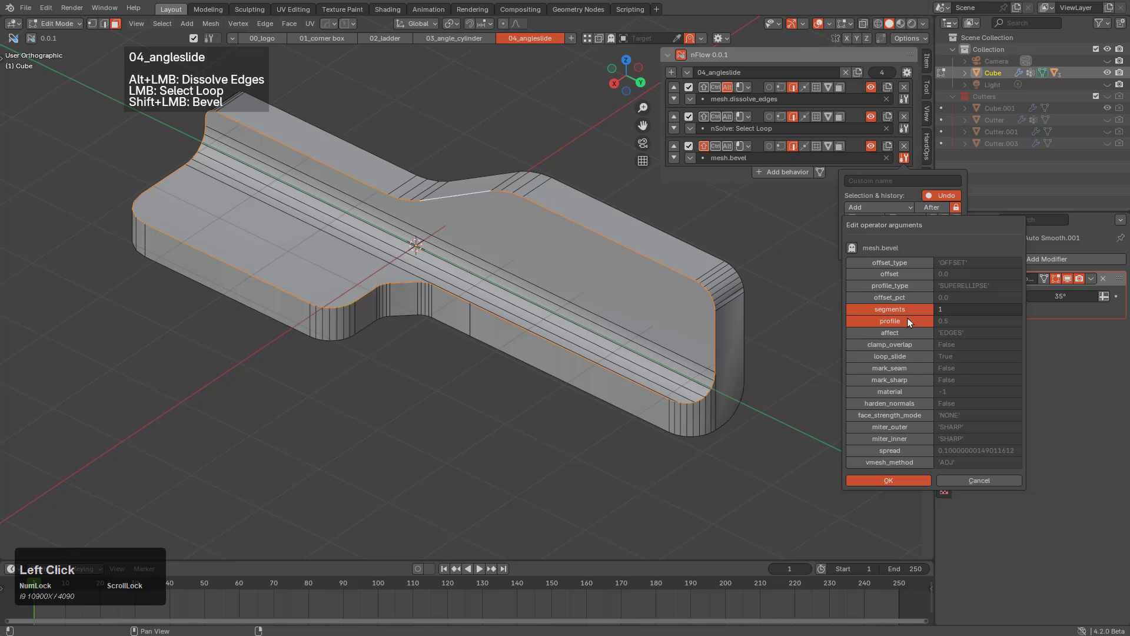
{"action": "left_click", "coordinate": [949, 321]}
{"action": "type", "text": "1"}
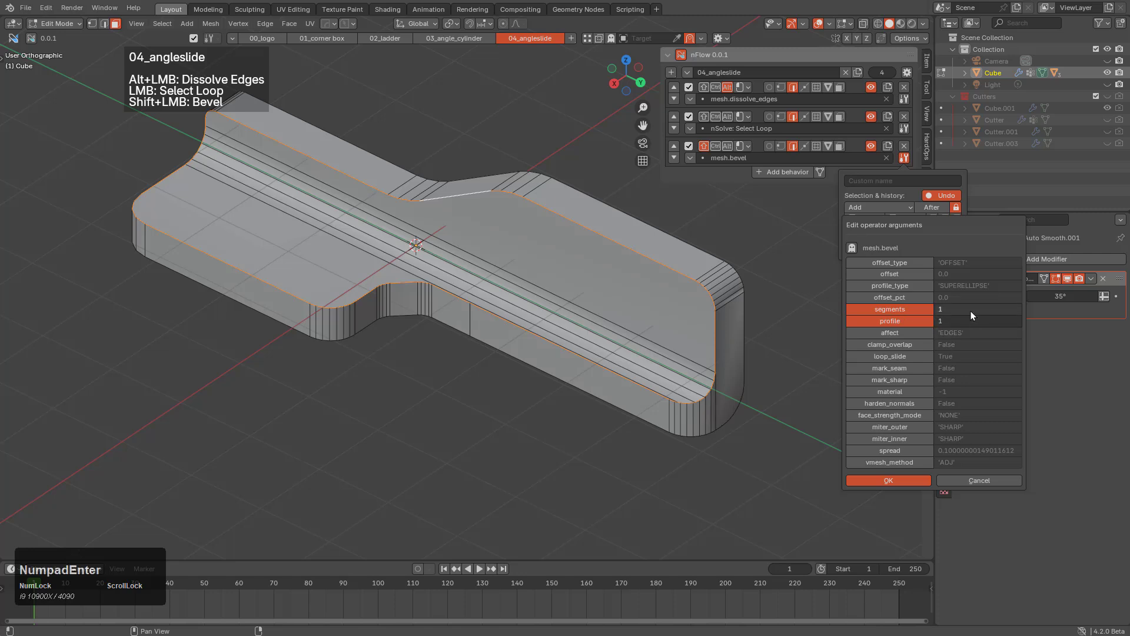
{"action": "left_click", "coordinate": [970, 310]}
{"action": "type", "text": "2"}
{"action": "key", "text": "KP_Enter"}
{"action": "left_click", "coordinate": [889, 480]}
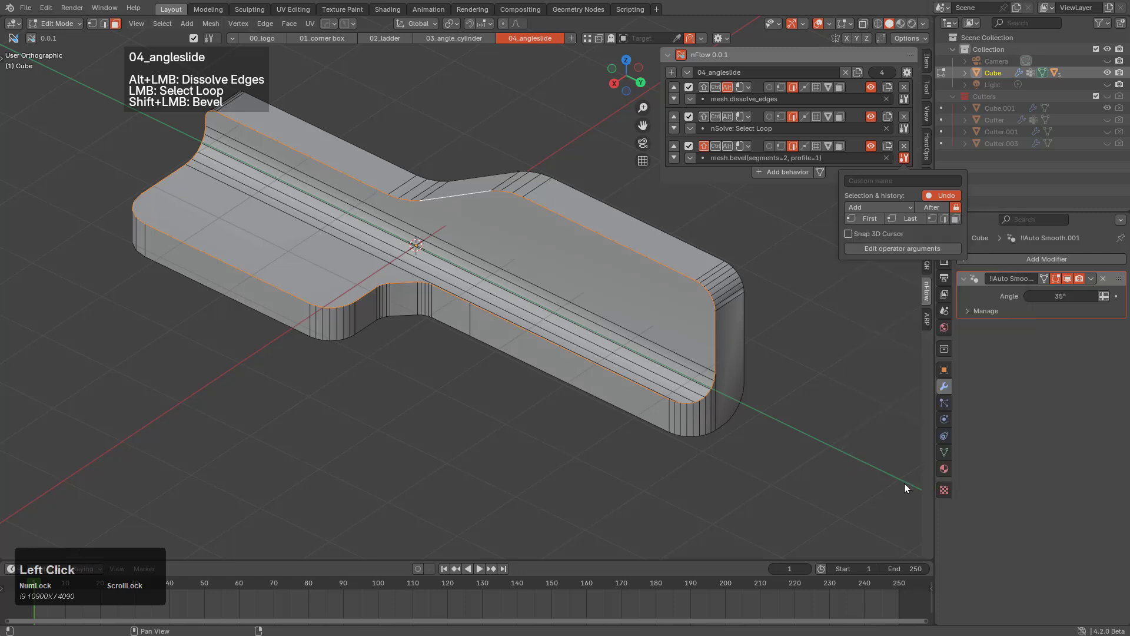
Bevel the selected rim loop to a narrow band with the preset's bevel behavior.
{"action": "mouse_move", "coordinate": [657, 263]}
{"action": "left_mouse_down", "text": "shift"}
{"action": "mouse_move", "coordinate": [711, 289]}
{"action": "mouse_move", "coordinate": [669, 280]}
{"action": "left_mouse_up", "text": "shift"}
{"action": "middle_click_drag", "start_coordinate": [668, 280], "coordinate": [537, 267]}
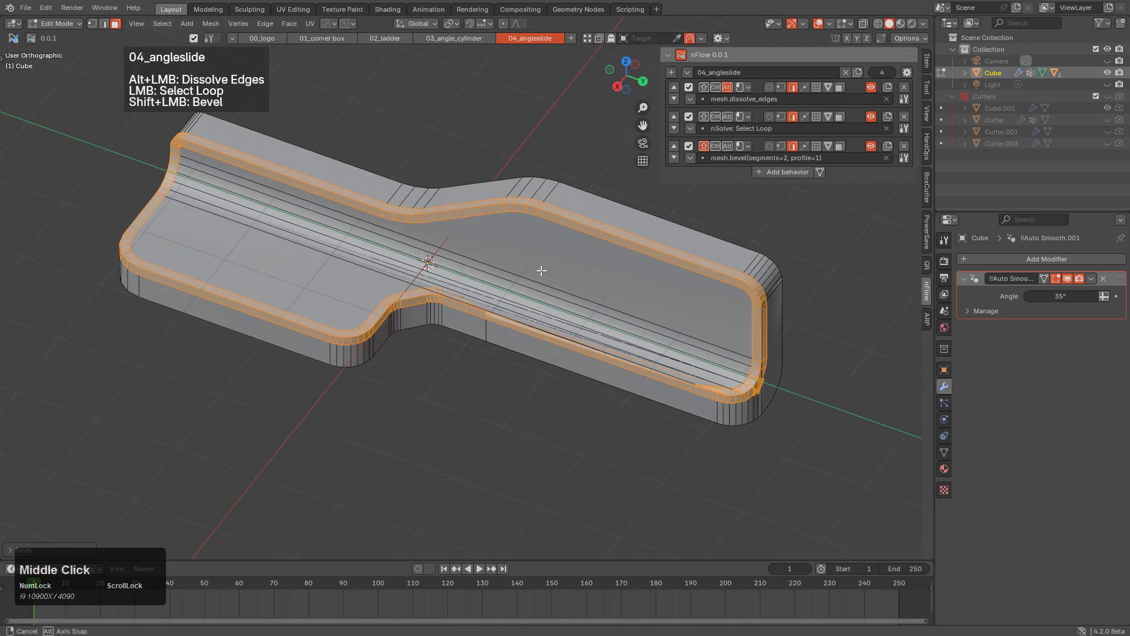
Inspect the beveled rim band around the part and undo the last bevel.
{"action": "scroll", "coordinate": [518, 306], "scroll_direction": "up", "scroll_amount": 5}
{"action": "middle_click_drag", "start_coordinate": [518, 306], "coordinate": [543, 317]}
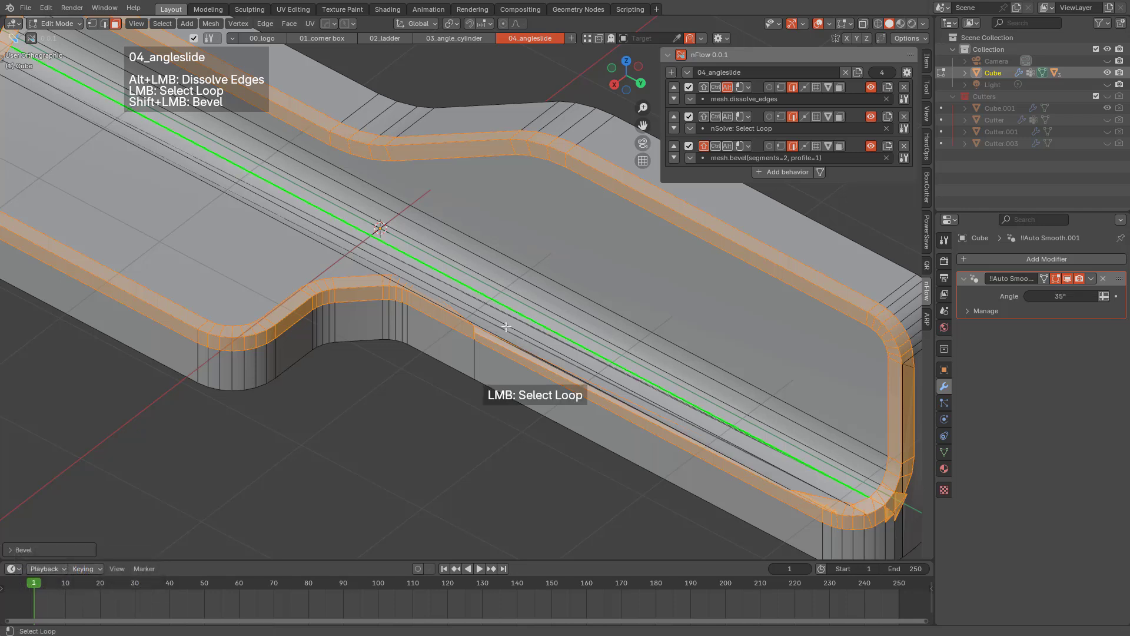
{"action": "middle_click_drag", "start_coordinate": [434, 330], "coordinate": [456, 344]}
{"action": "scroll", "coordinate": [456, 344], "scroll_direction": "up", "scroll_amount": 2}
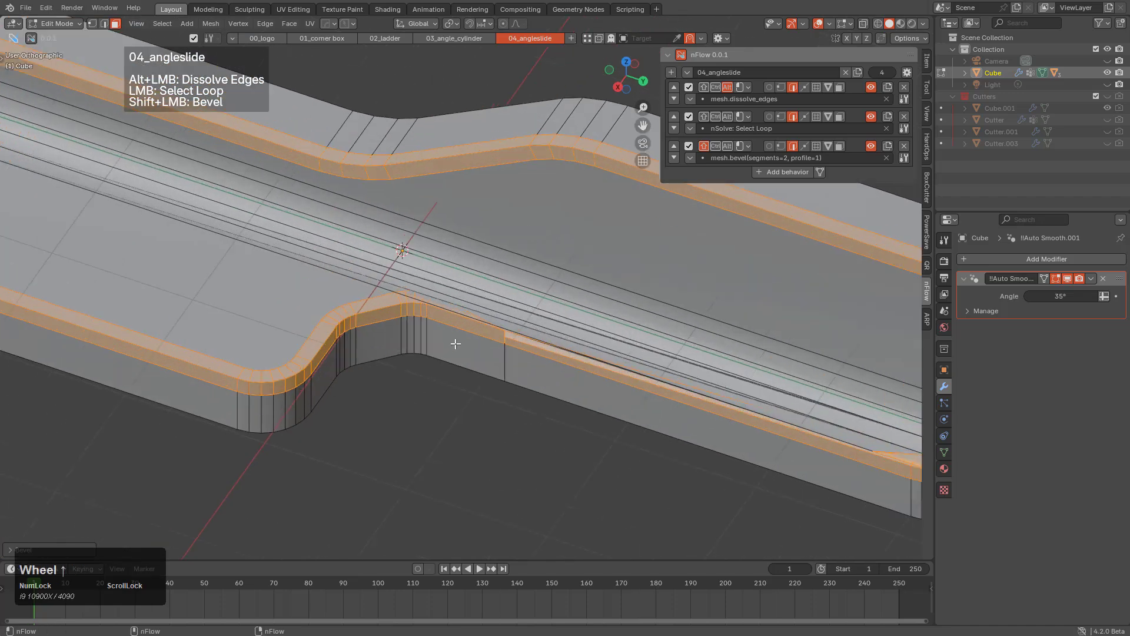
{"action": "scroll", "coordinate": [436, 332], "scroll_direction": "down", "scroll_amount": 4}
{"action": "scroll", "coordinate": [485, 283], "scroll_direction": "up", "scroll_amount": 3}
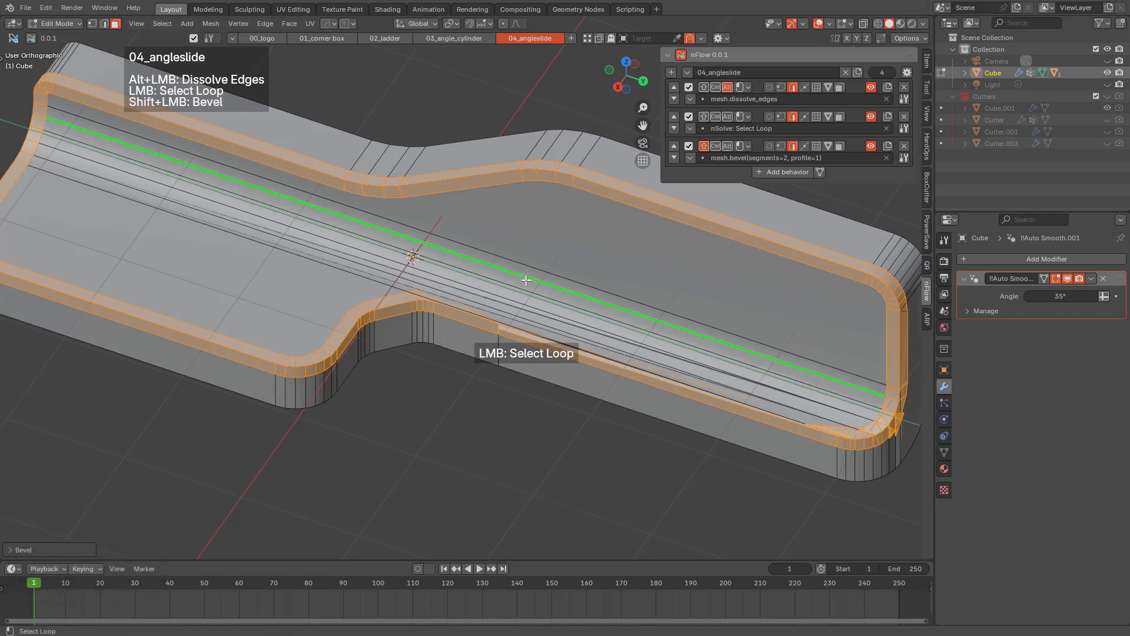
{"action": "key", "text": "ctrl+z"}
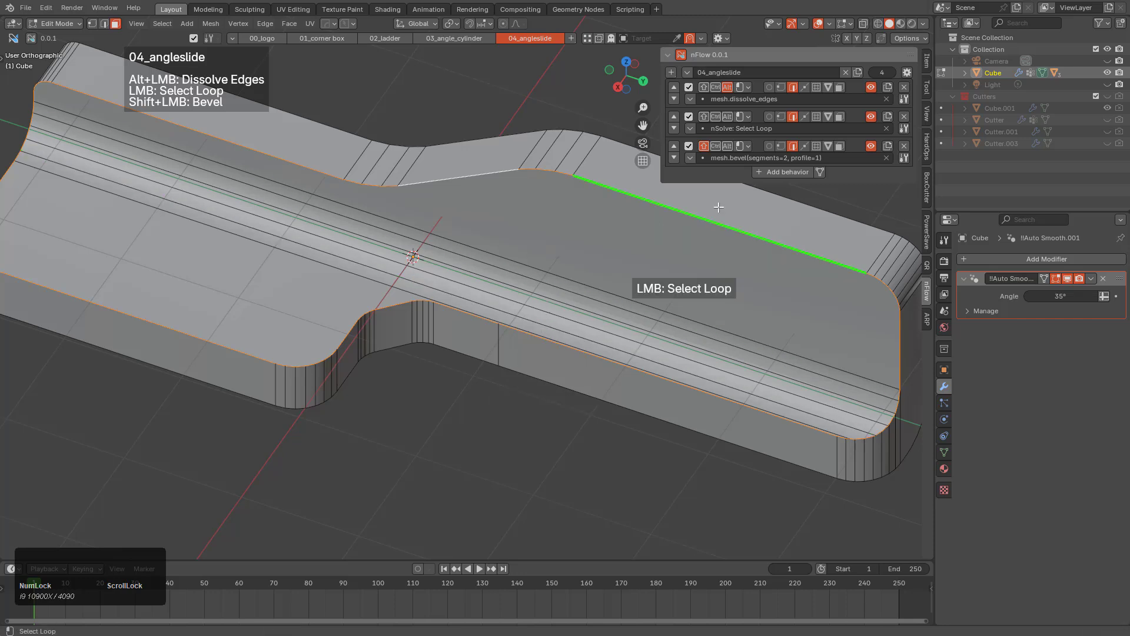
Add a behavior to the preset that runs nSolve: Hard Loop Cut over empty space.
{"action": "left_click", "coordinate": [784, 173]}
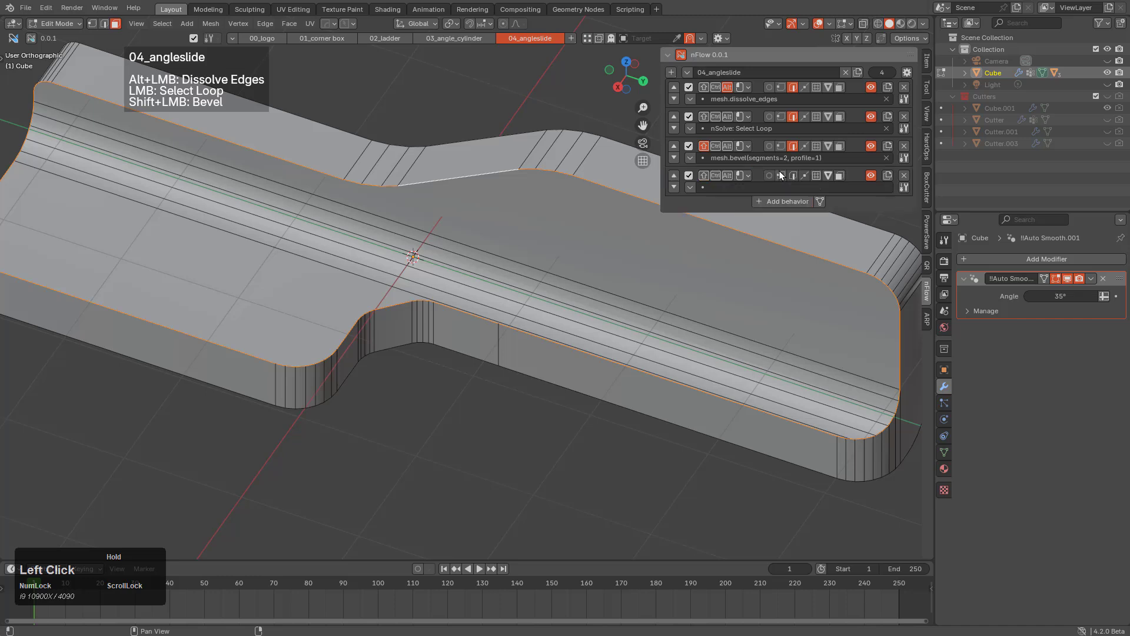
{"action": "left_click", "coordinate": [767, 187]}
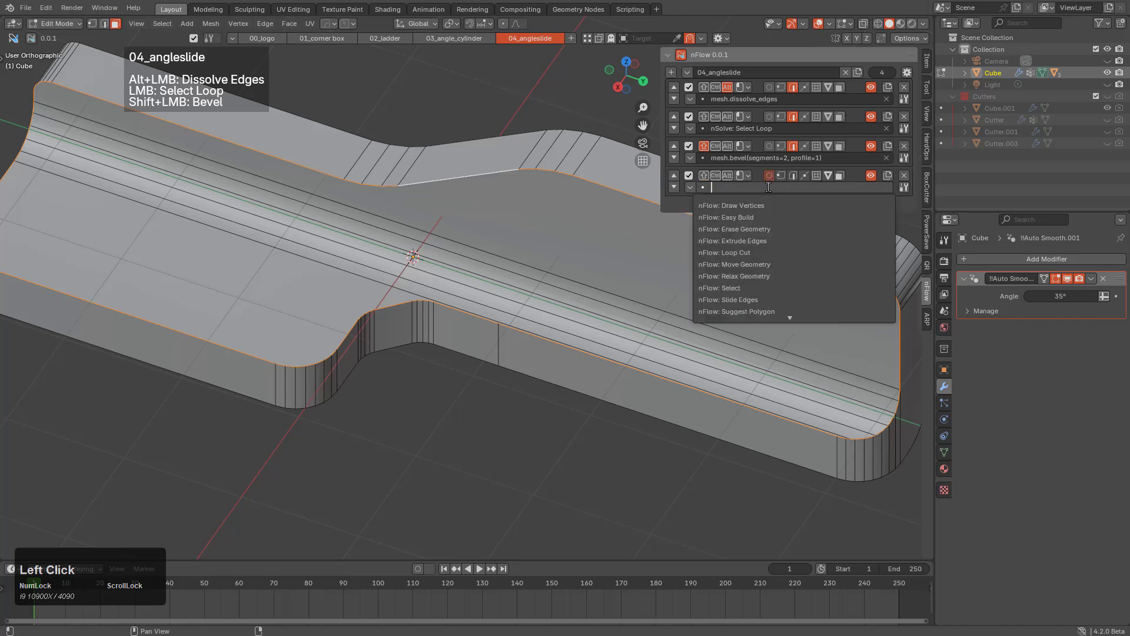
{"action": "type", "text": "hard"}
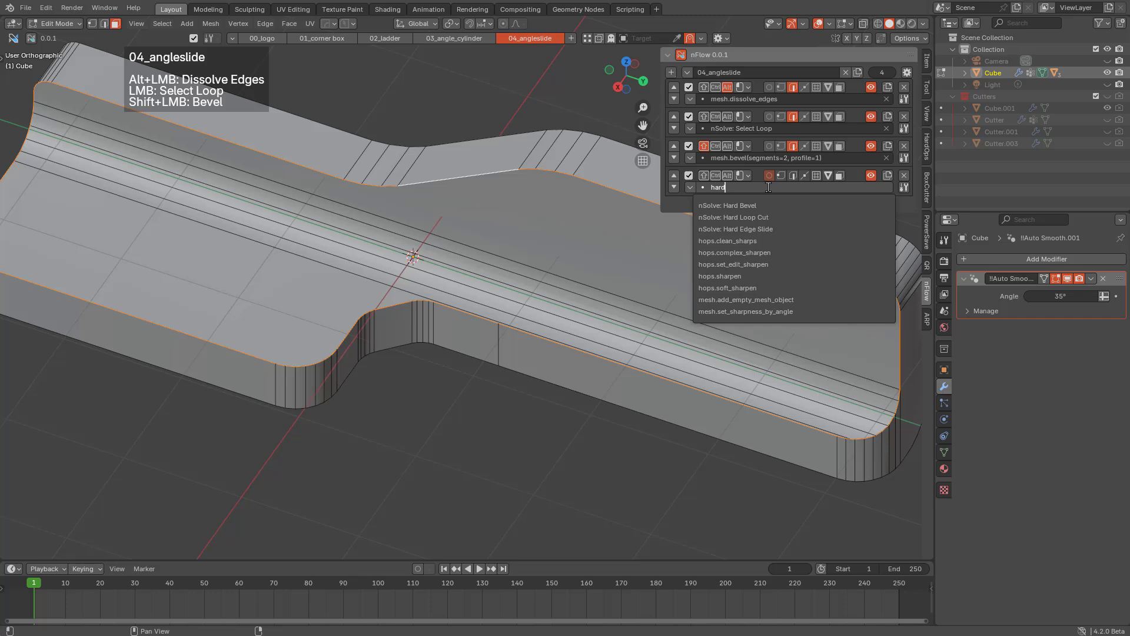
{"action": "type", "text": "loop"}
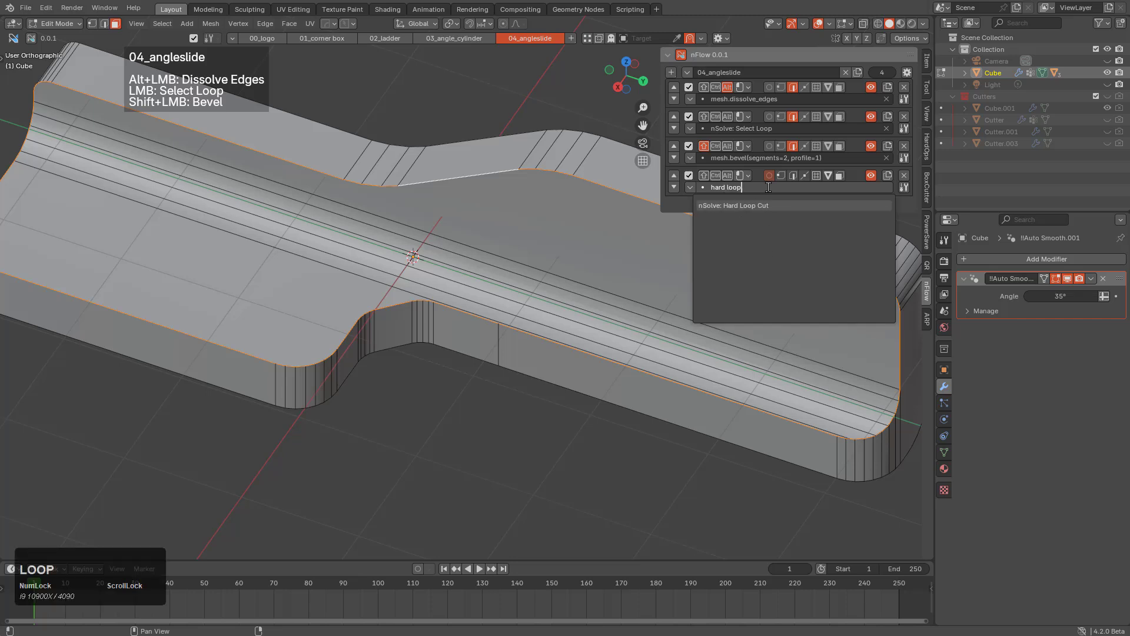
{"action": "left_click", "coordinate": [749, 205]}
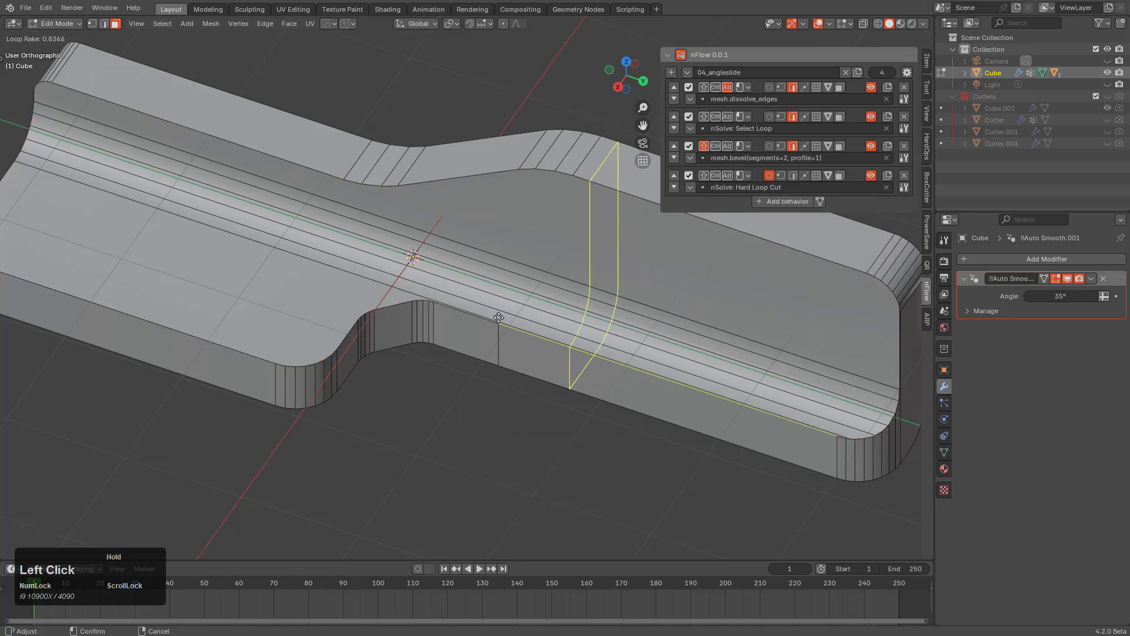
Cut four crosswise hard loops through the part: two mid-body, one near each end, using Hard Loop Cut.
{"action": "left_click", "coordinate": [529, 350]}
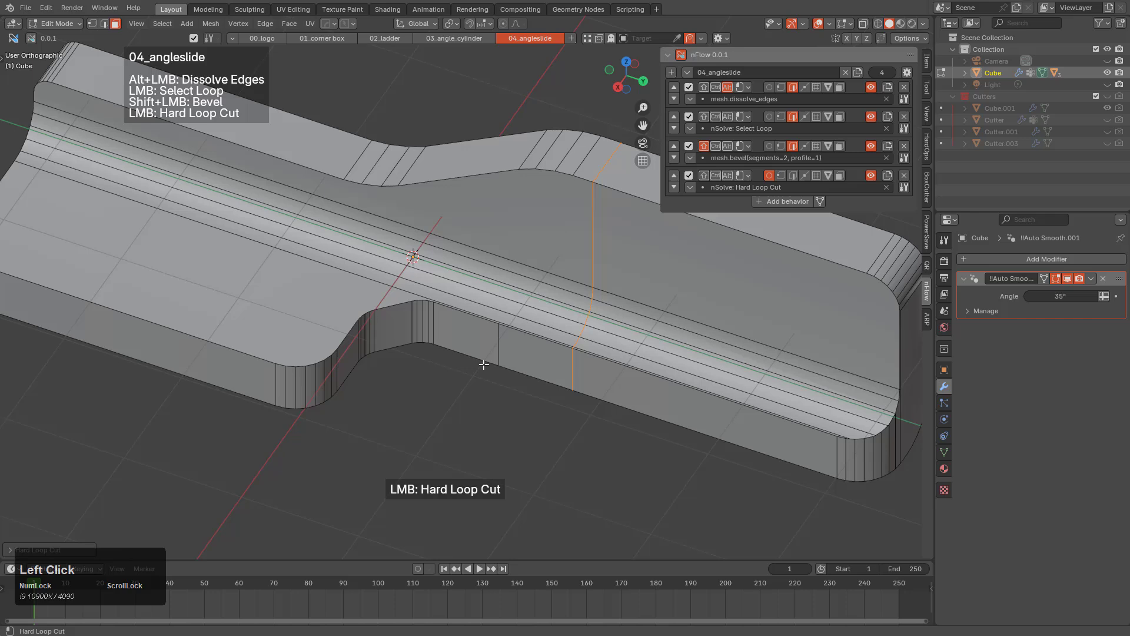
{"action": "left_click", "coordinate": [419, 454]}
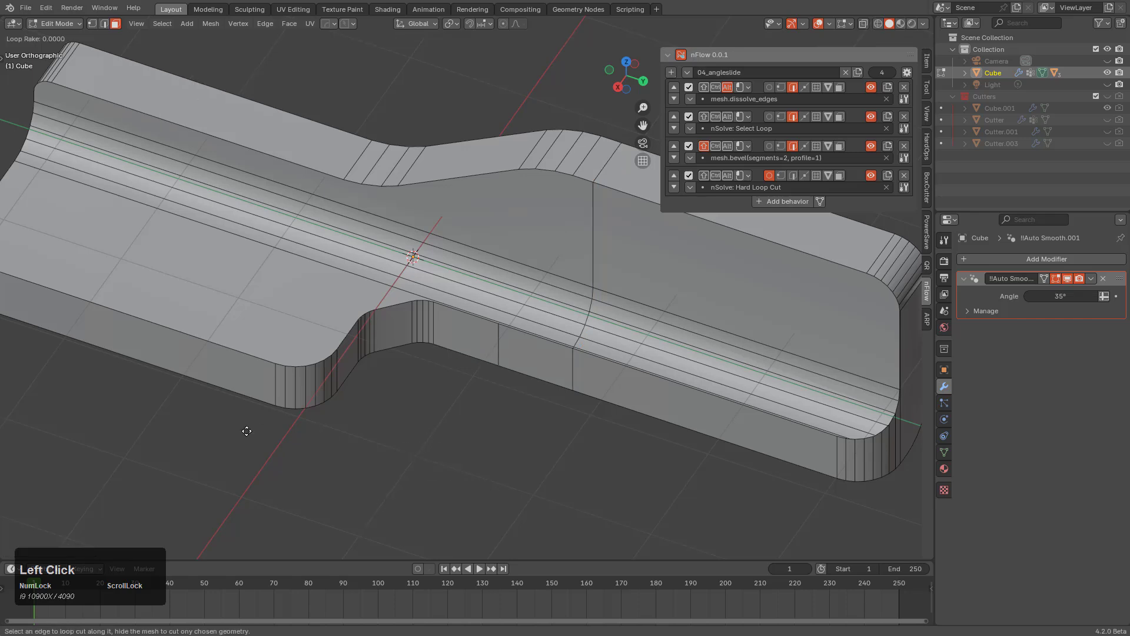
{"action": "left_click", "coordinate": [306, 372]}
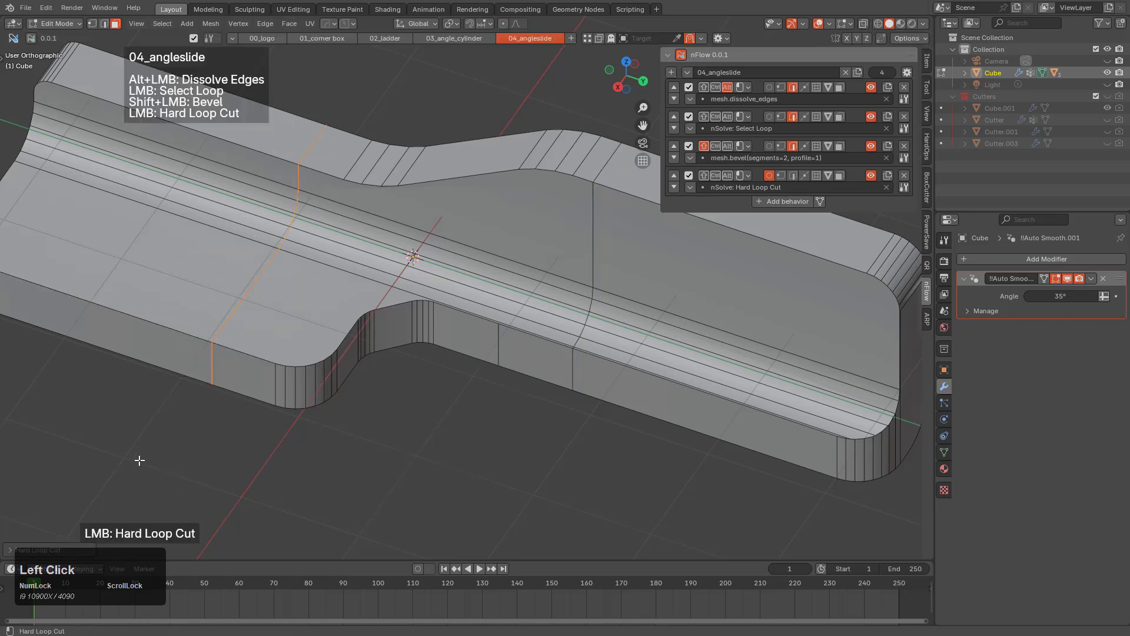
{"action": "left_click", "coordinate": [144, 400]}
{"action": "left_click", "coordinate": [86, 237]}
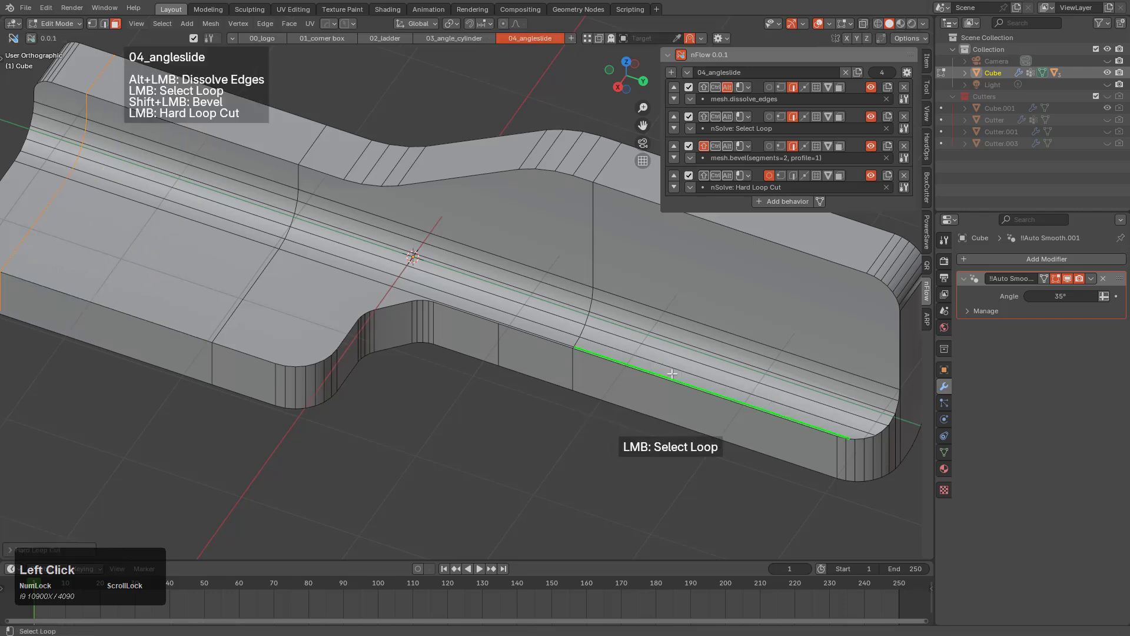
{"action": "left_click", "coordinate": [700, 395]}
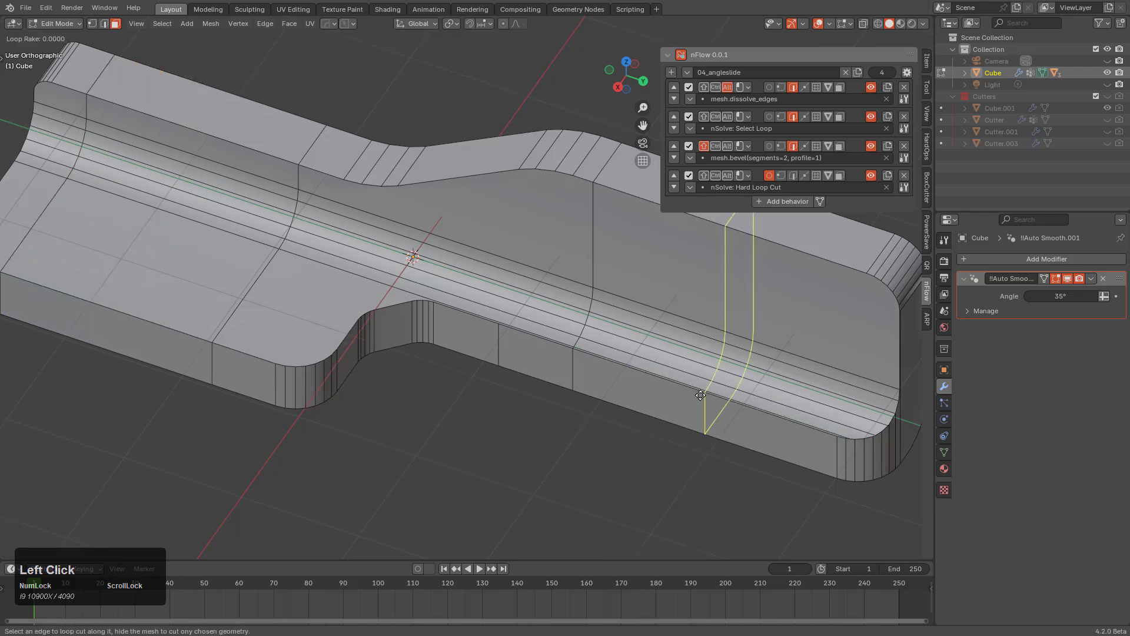
{"action": "left_click", "coordinate": [815, 402]}
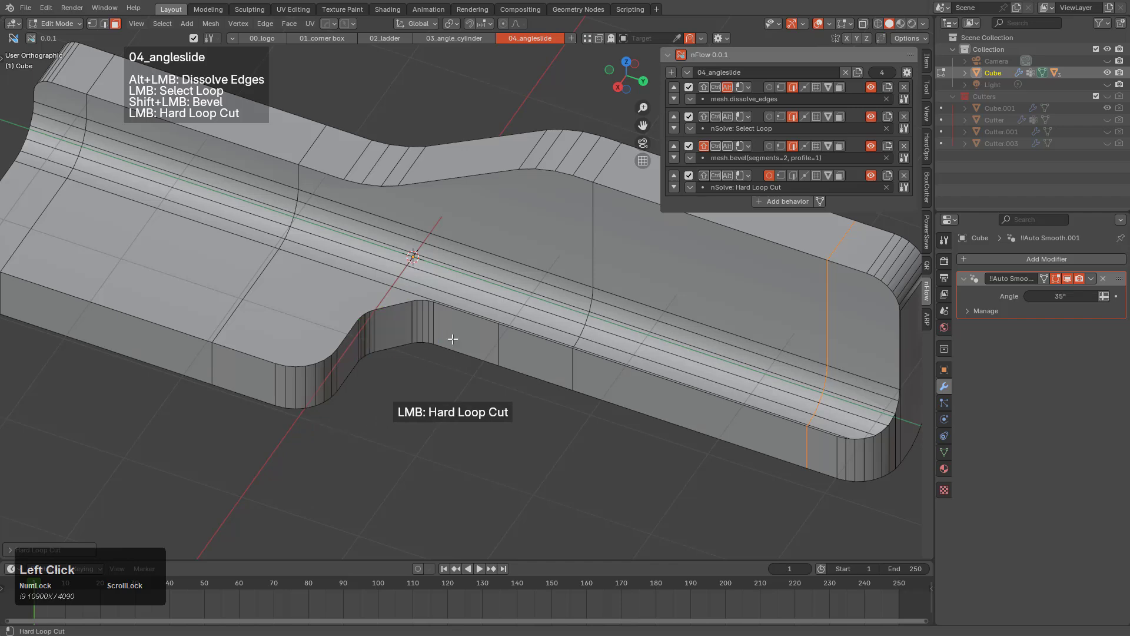
Cut two lengthwise hard loops, one above the curved fillet on the upright wall and one along the wide flat area.
{"action": "mouse_move", "coordinate": [389, 422]}
{"action": "middle_mouse_down"}
{"action": "mouse_move", "coordinate": [396, 386]}
{"action": "mouse_move", "coordinate": [416, 384]}
{"action": "mouse_move", "coordinate": [406, 417]}
{"action": "middle_mouse_up"}
{"action": "left_click", "coordinate": [614, 213]}
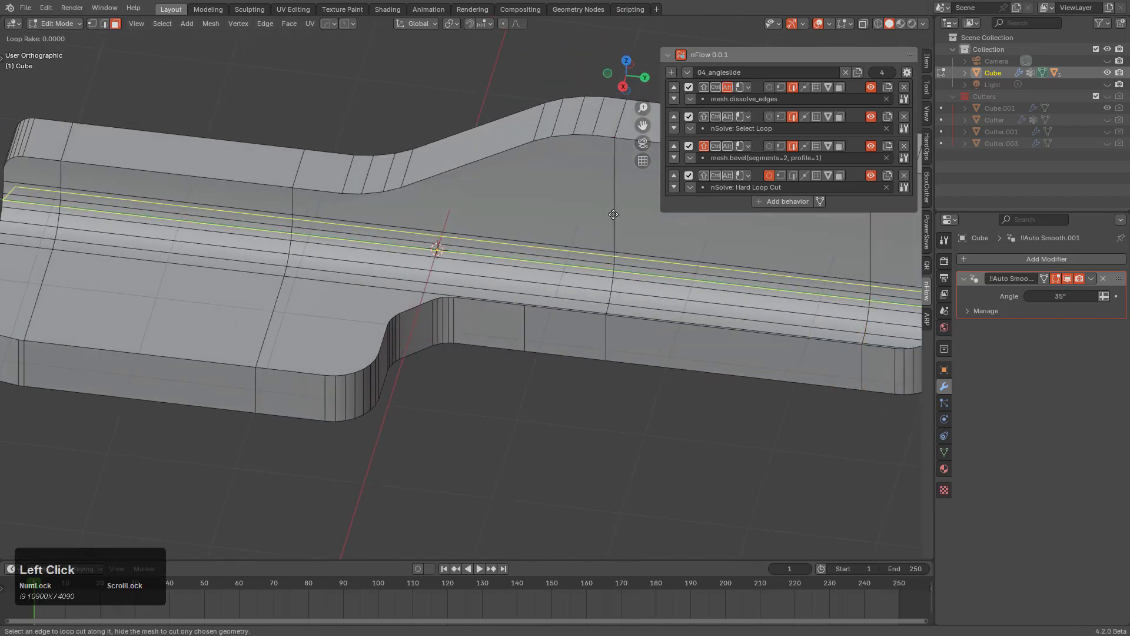
{"action": "left_click_drag", "start_coordinate": [608, 263], "coordinate": [626, 264]}
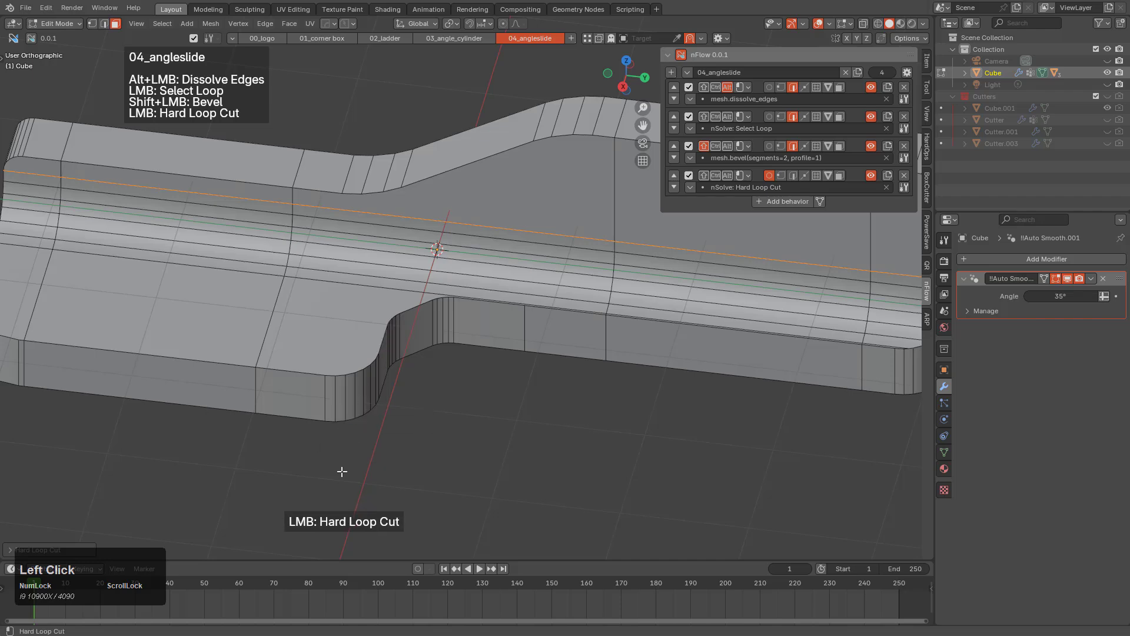
{"action": "left_click", "coordinate": [378, 344]}
{"action": "mouse_move", "coordinate": [365, 339]}
{"action": "left_mouse_down"}
{"action": "mouse_move", "coordinate": [364, 350]}
{"action": "mouse_move", "coordinate": [371, 339]}
{"action": "left_mouse_up"}
Cut an extra crosswise hard loop midway between the existing ones on both the wide and the narrow section.
{"action": "middle_click_drag", "start_coordinate": [561, 417], "coordinate": [603, 447]}
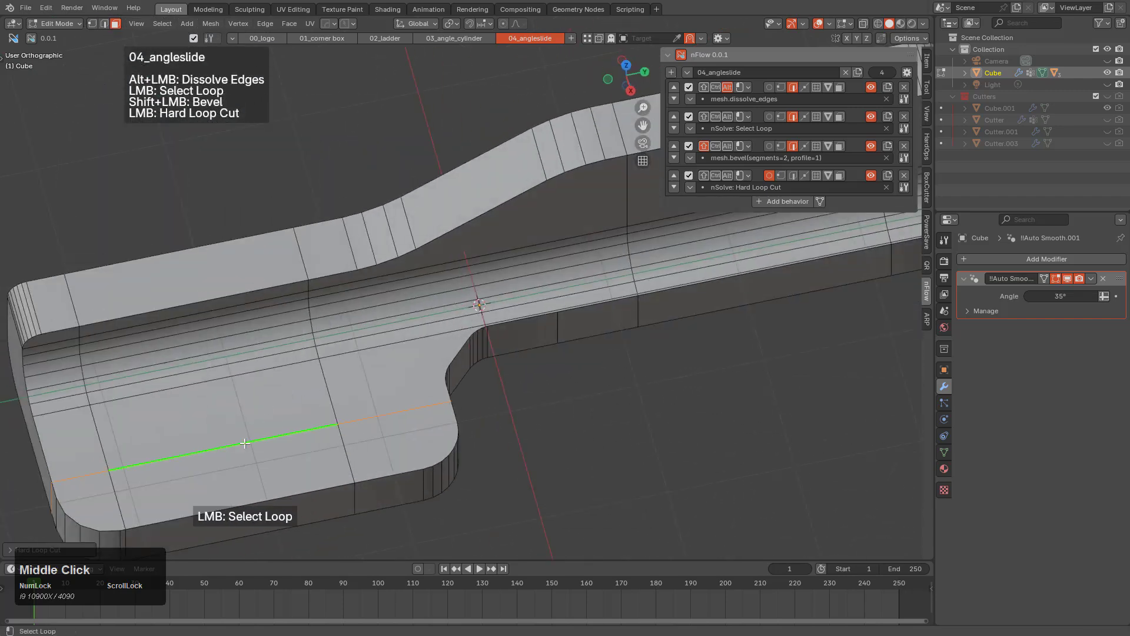
{"action": "left_click_drag", "start_coordinate": [157, 397], "coordinate": [203, 427]}
{"action": "middle_click_drag", "start_coordinate": [529, 429], "coordinate": [597, 409]}
{"action": "middle_click_drag", "start_coordinate": [597, 409], "coordinate": [383, 406], "text": "shift"}
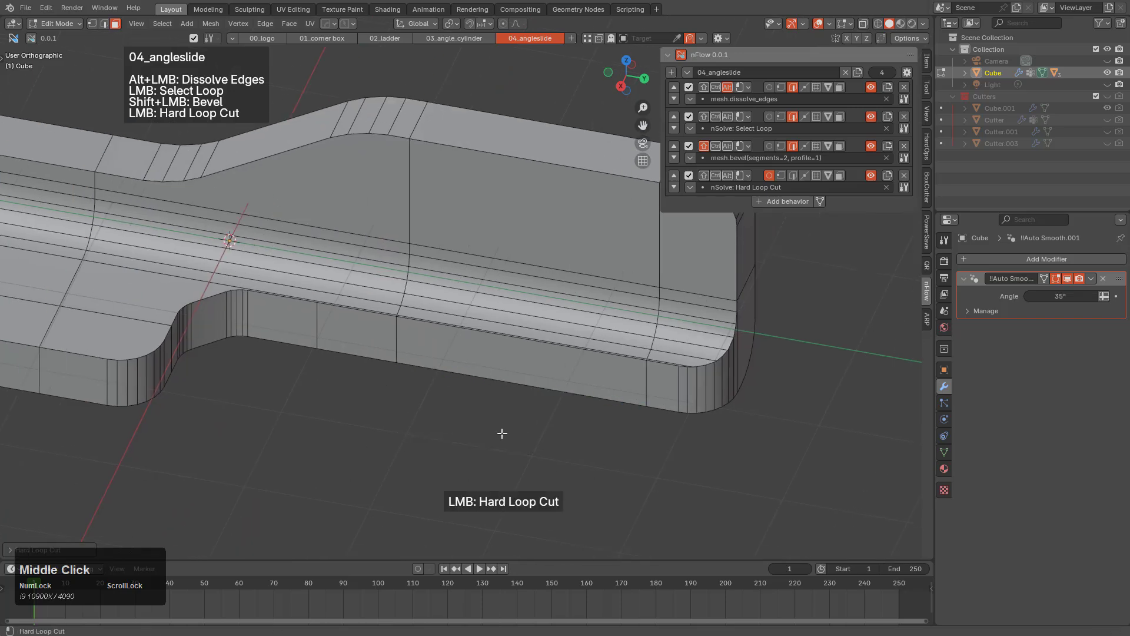
{"action": "left_click_drag", "start_coordinate": [533, 374], "coordinate": [553, 361]}
Turn off the Hard Loop Cut behavior's empty-space trigger and disable the behavior.
{"action": "middle_click_drag", "start_coordinate": [553, 361], "coordinate": [538, 454]}
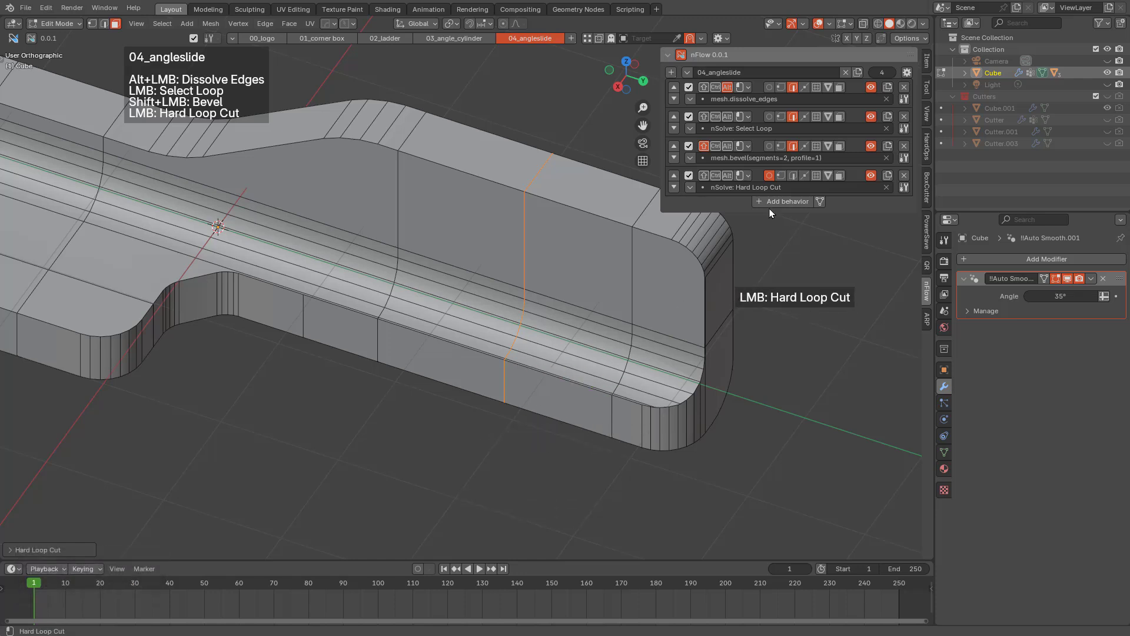
{"action": "left_click", "coordinate": [767, 174]}
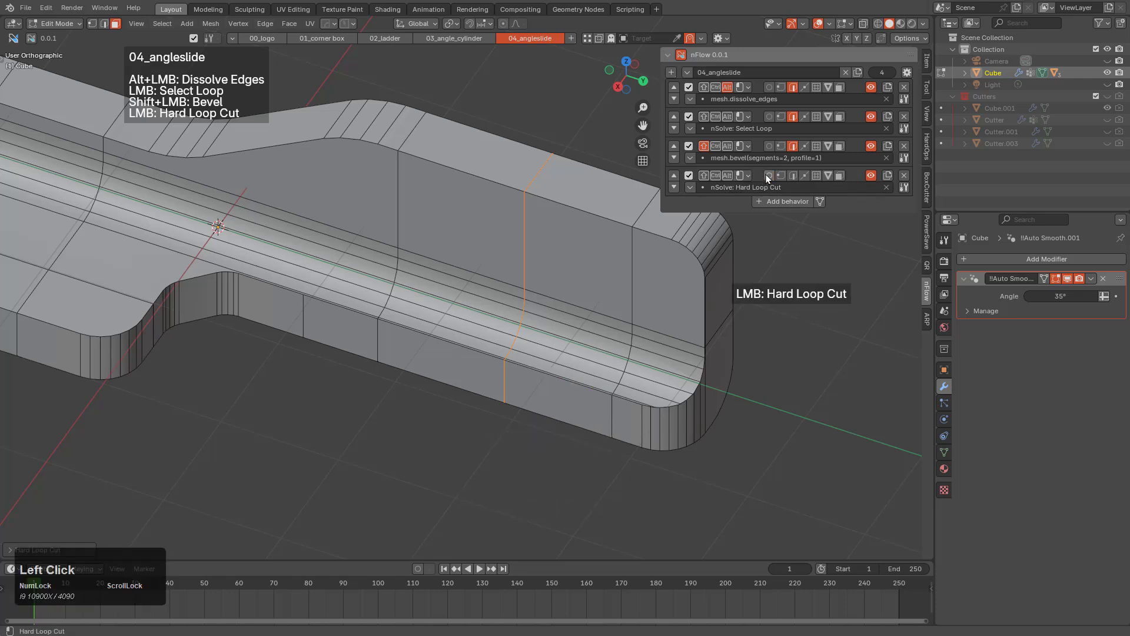
{"action": "left_click", "coordinate": [688, 176]}
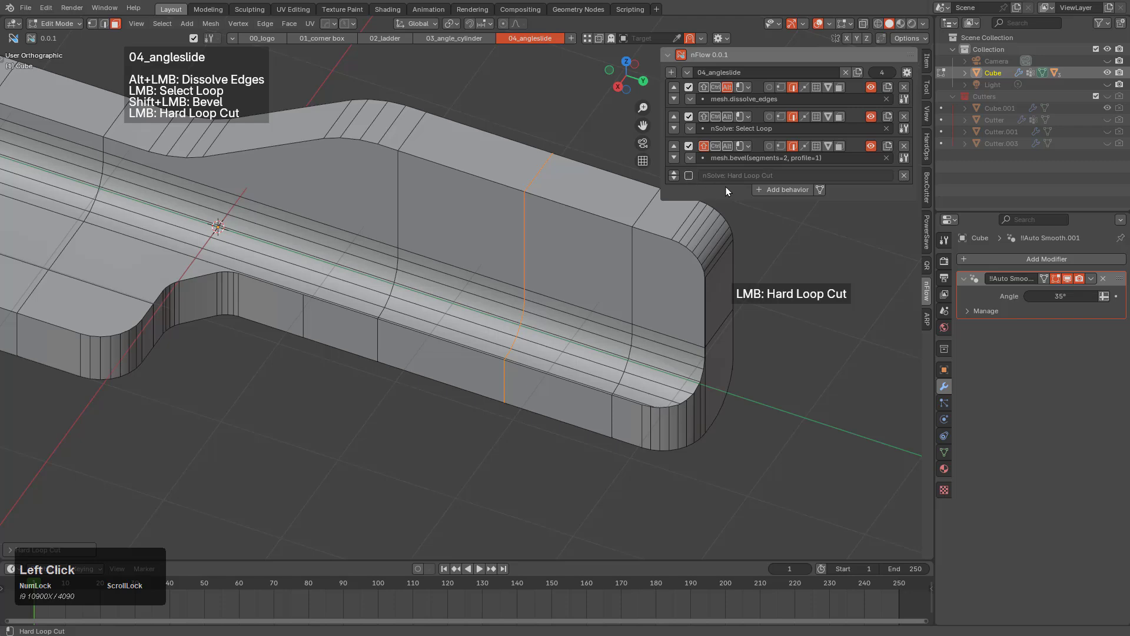
Select the inner rim loop and try beveling it with the preset's bevel behavior.
{"action": "middle_click_drag", "start_coordinate": [343, 288], "coordinate": [351, 290]}
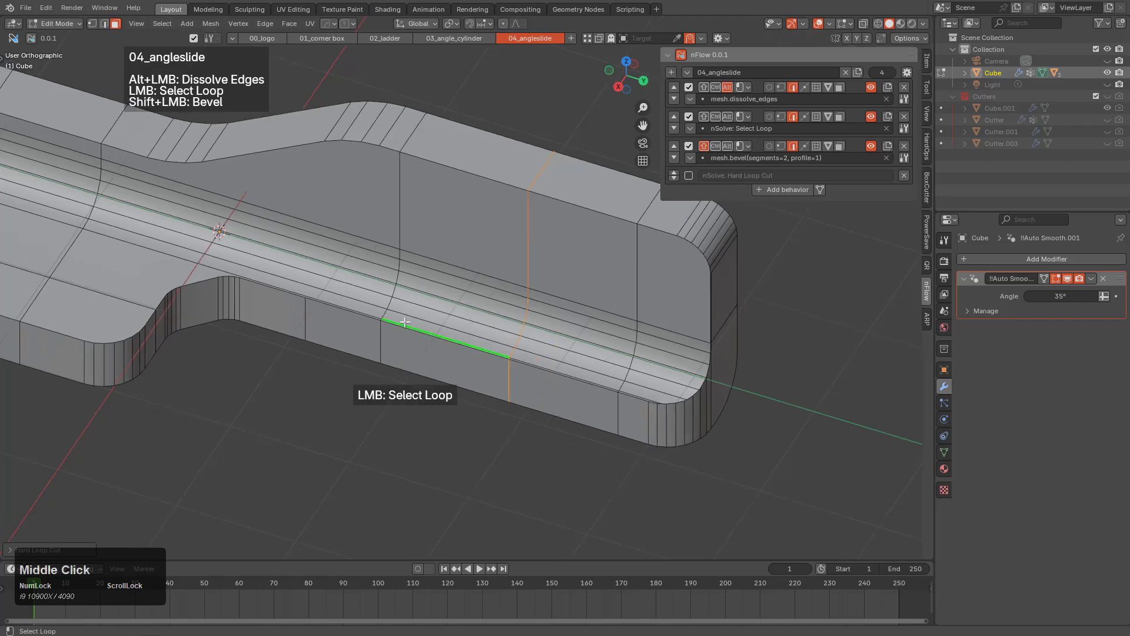
{"action": "left_click", "coordinate": [466, 169]}
{"action": "middle_click_drag", "start_coordinate": [245, 325], "coordinate": [577, 355]}
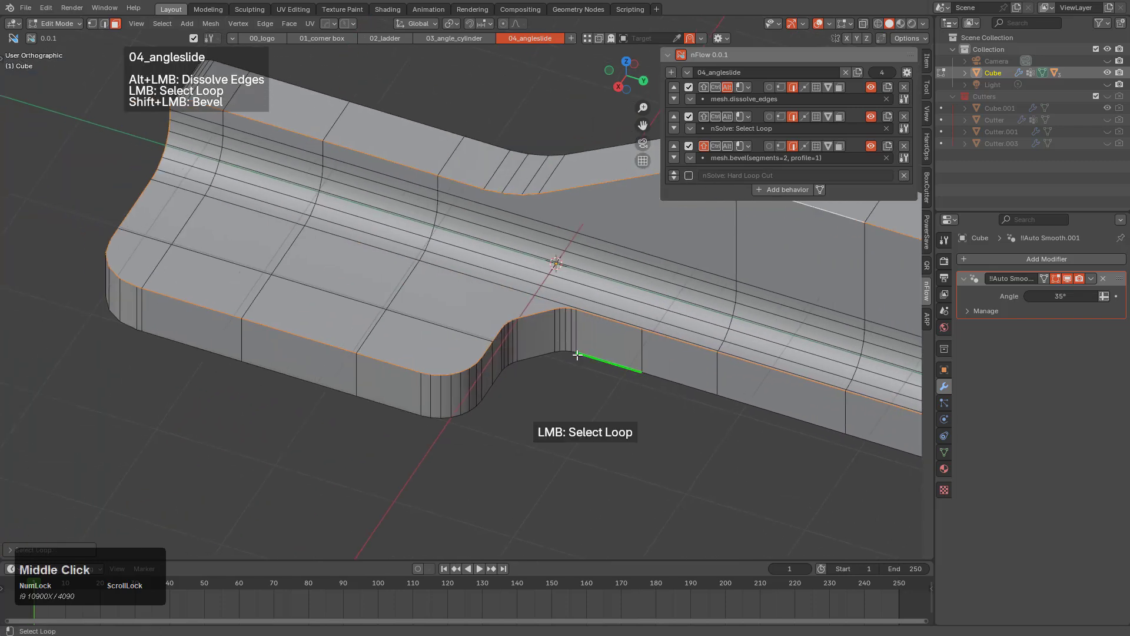
{"action": "scroll", "coordinate": [577, 354], "scroll_direction": "up", "scroll_amount": 2}
{"action": "left_click_drag", "start_coordinate": [641, 326], "coordinate": [661, 341], "text": "shift"}
{"action": "right_click", "coordinate": [661, 338]}
Knife an angle-constrained straight cut from the notch's inner corner across to the second lengthwise edge, and dissolve the stray segment beyond it.
{"action": "middle_click_drag", "start_coordinate": [661, 339], "coordinate": [539, 330]}
{"action": "scroll", "coordinate": [539, 330], "scroll_direction": "up", "scroll_amount": 3}
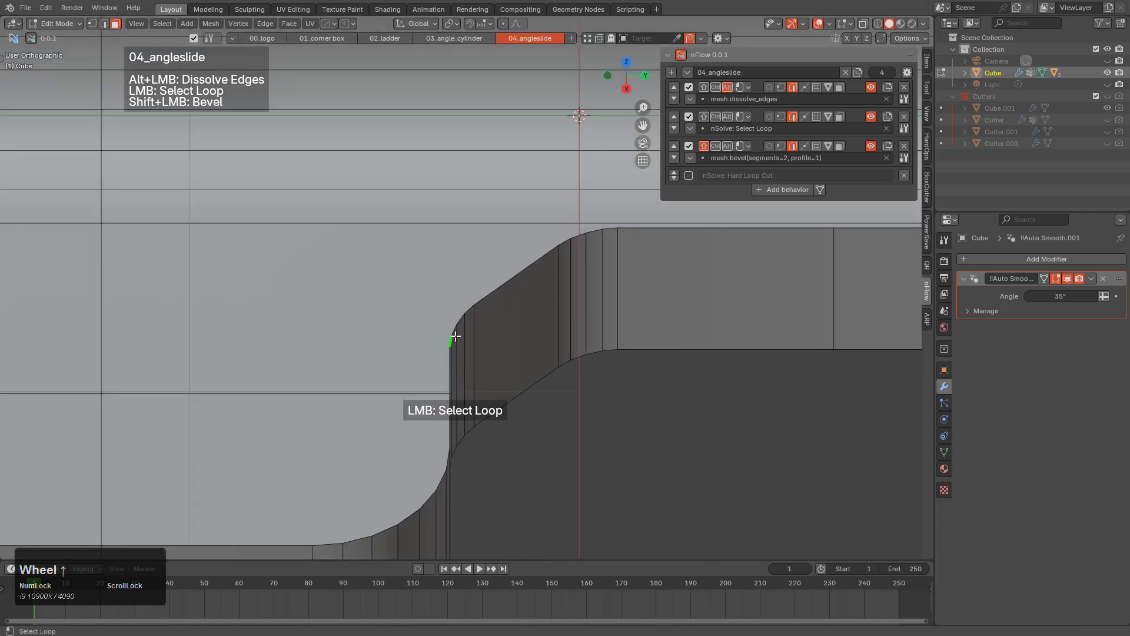
{"action": "key", "text": "k"}
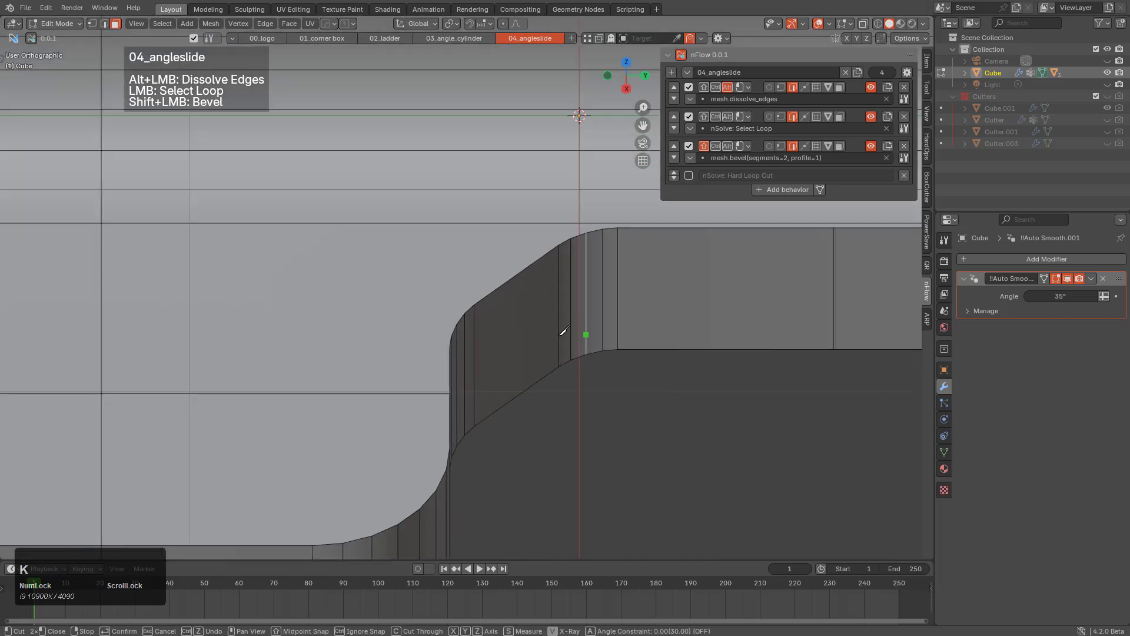
{"action": "left_click", "coordinate": [448, 349]}
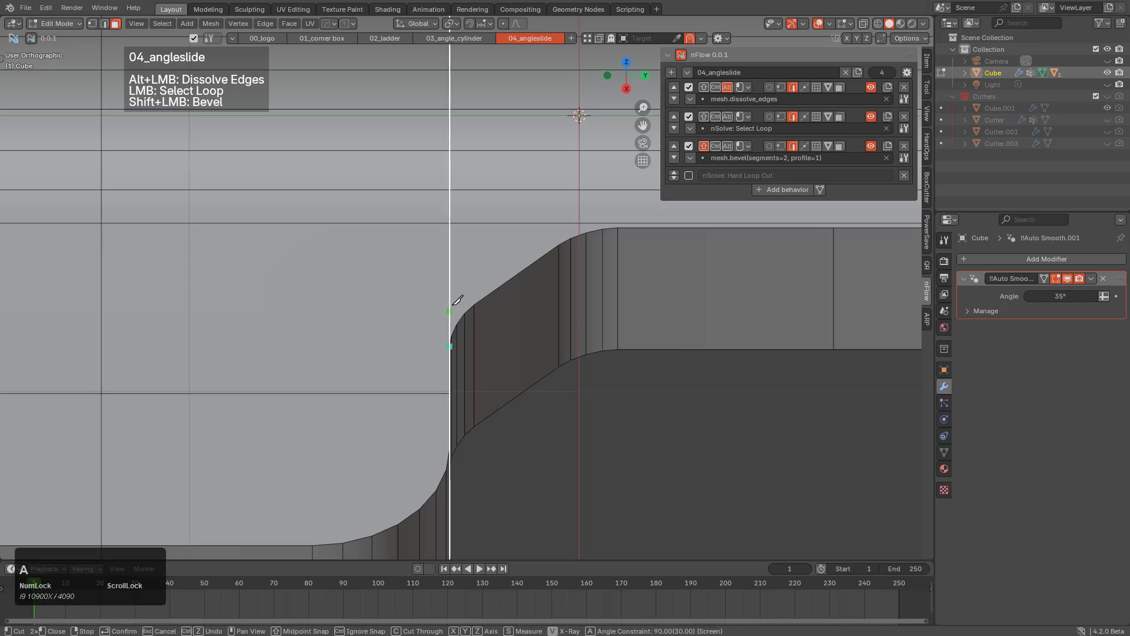
{"action": "left_click", "coordinate": [449, 224]}
{"action": "left_click", "coordinate": [450, 189]}
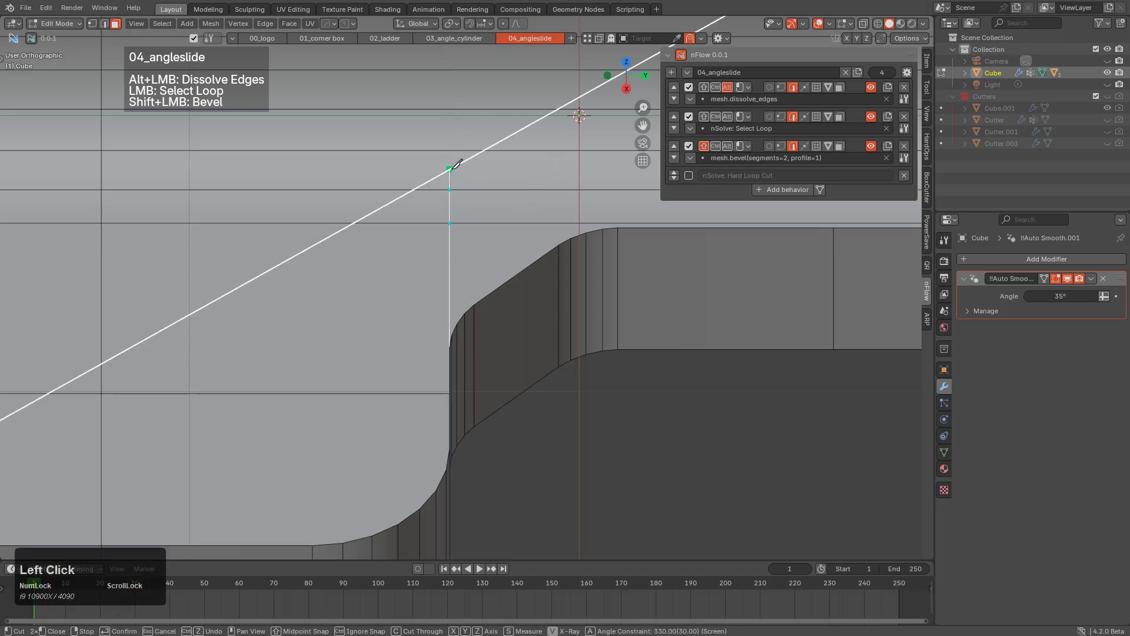
{"action": "key", "text": "KP_Enter"}
{"action": "left_click", "coordinate": [446, 169], "text": "alt"}
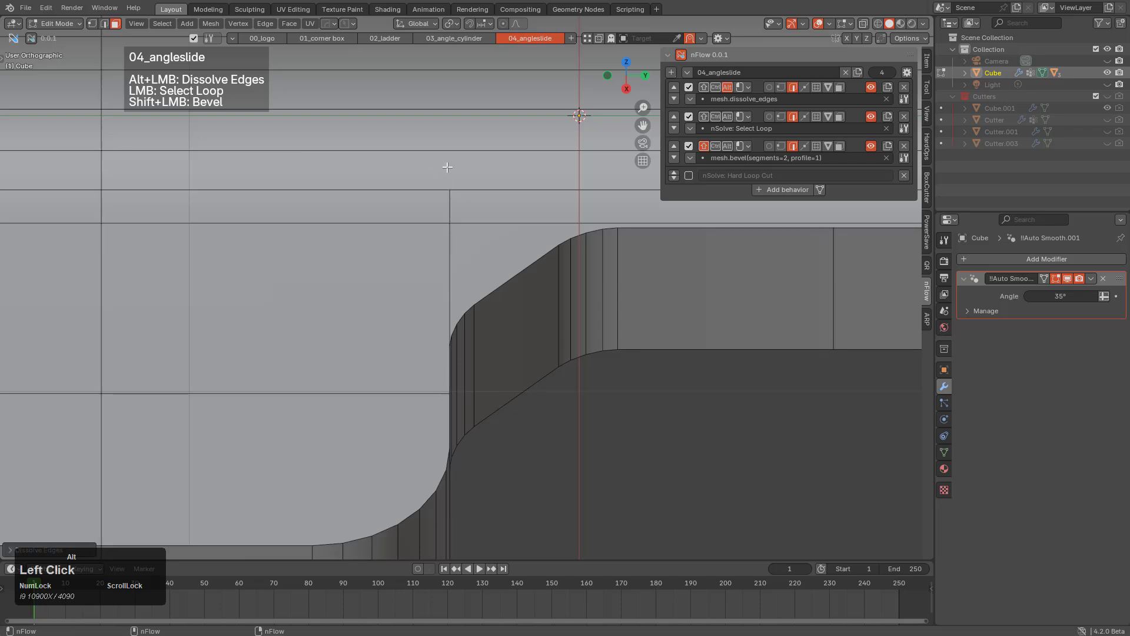
Dissolve the thin lengthwise edge segment running beside the rim at the narrow section's rounded end corner.
{"action": "scroll", "coordinate": [523, 203], "scroll_direction": "down", "scroll_amount": 3}
{"action": "mouse_move", "coordinate": [567, 288]}
{"action": "middle_mouse_down"}
{"action": "mouse_move", "coordinate": [515, 305]}
{"action": "mouse_move", "coordinate": [564, 305]}
{"action": "middle_mouse_up"}
{"action": "middle_click_drag", "start_coordinate": [805, 291], "coordinate": [381, 308], "text": "shift"}
{"action": "scroll", "coordinate": [500, 306], "scroll_direction": "down", "scroll_amount": 1}
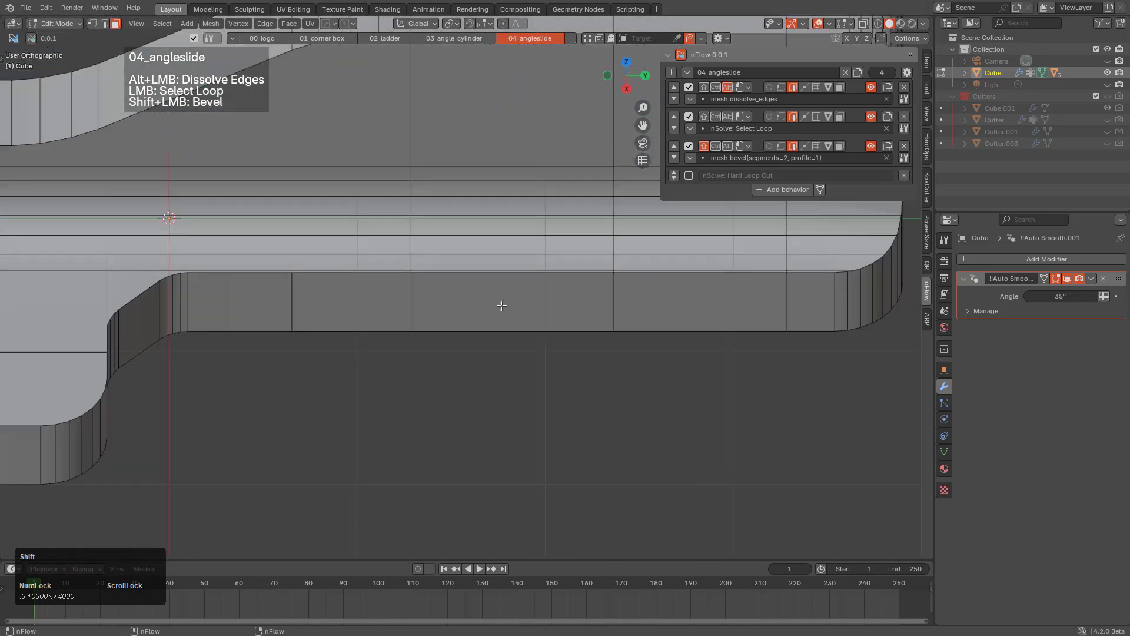
{"action": "middle_click_drag", "start_coordinate": [817, 286], "coordinate": [534, 333], "text": "shift"}
{"action": "scroll", "coordinate": [502, 346], "scroll_direction": "up", "scroll_amount": 2}
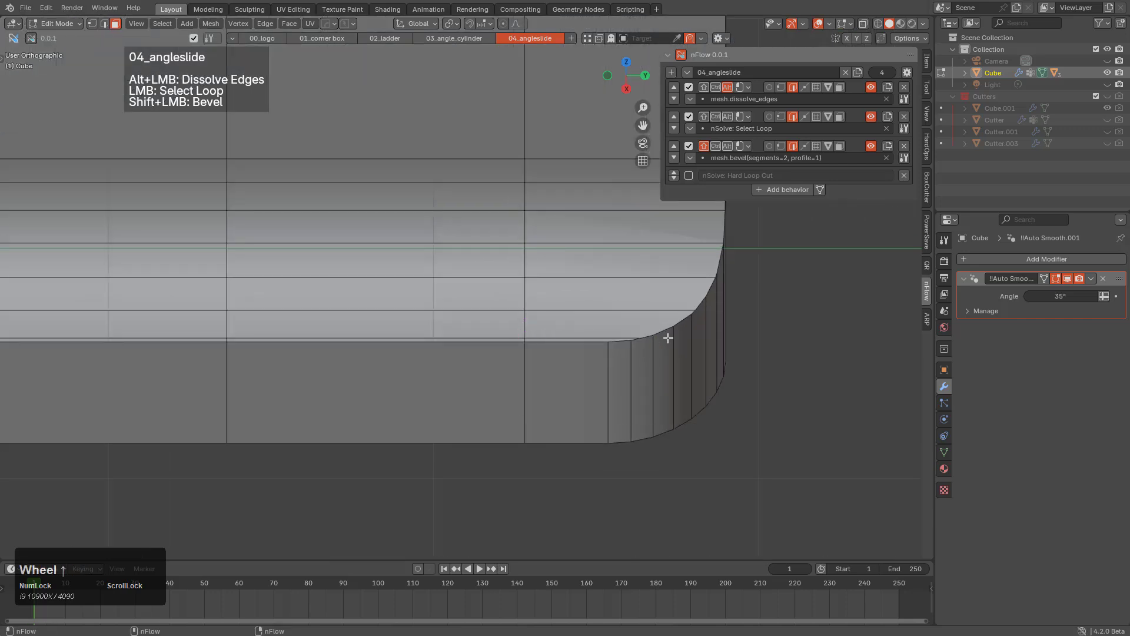
{"action": "left_click", "coordinate": [570, 332], "text": "alt"}
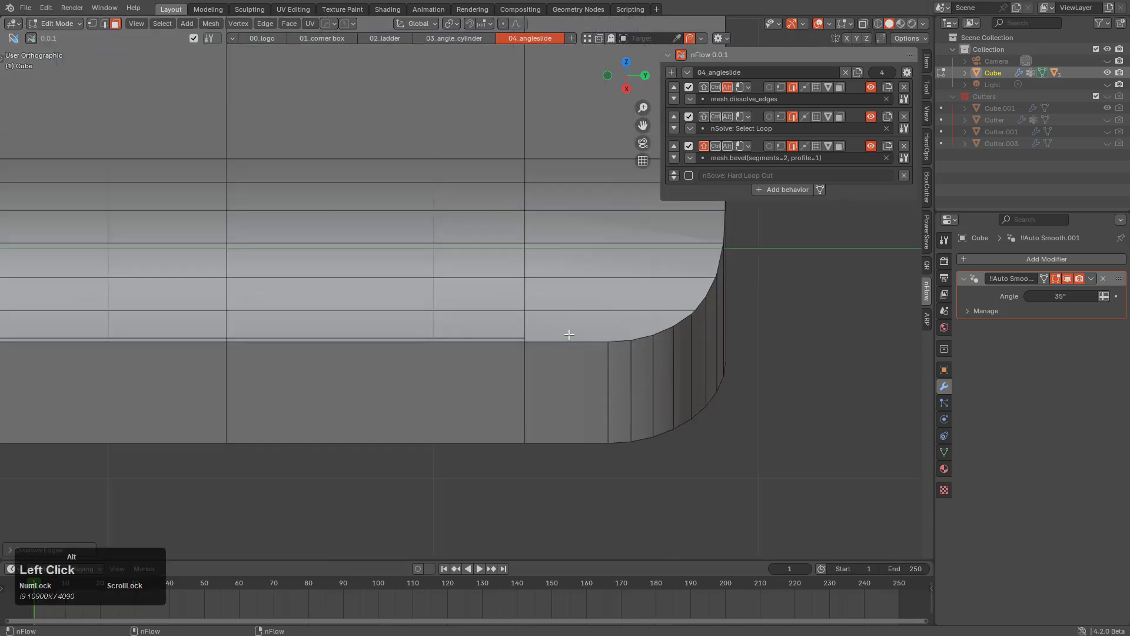
Dissolve the remaining thin lengthwise edge beside the narrow section's rim, back to the knife cut at the notch.
{"action": "middle_click_drag", "start_coordinate": [367, 334], "coordinate": [688, 320], "text": "shift"}
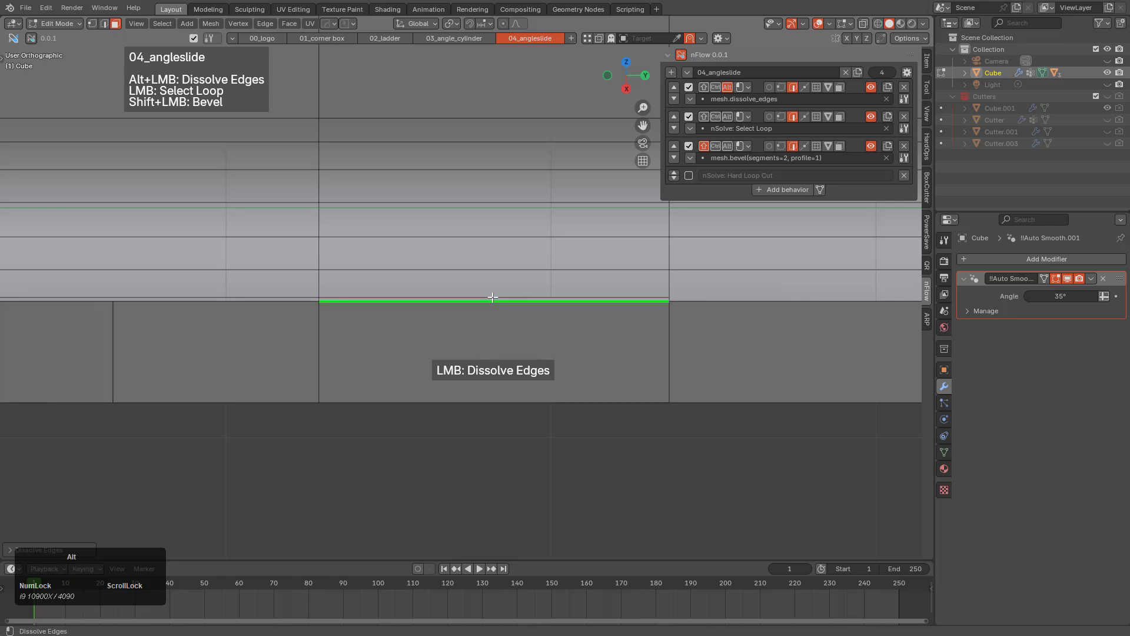
{"action": "left_click", "coordinate": [491, 297], "text": "alt"}
{"action": "middle_click_drag", "start_coordinate": [487, 295], "coordinate": [602, 291], "text": "shift"}
{"action": "double_click", "coordinate": [416, 301]}
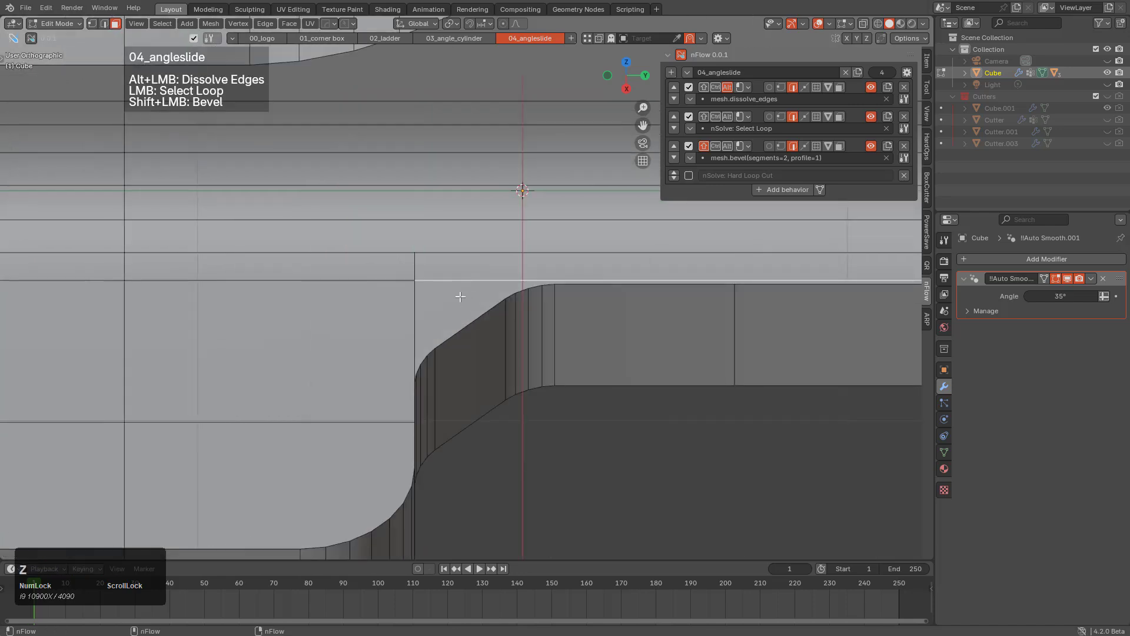
{"action": "scroll", "coordinate": [461, 297], "scroll_direction": "up", "scroll_amount": 2}
{"action": "left_click", "coordinate": [499, 275], "text": "alt"}
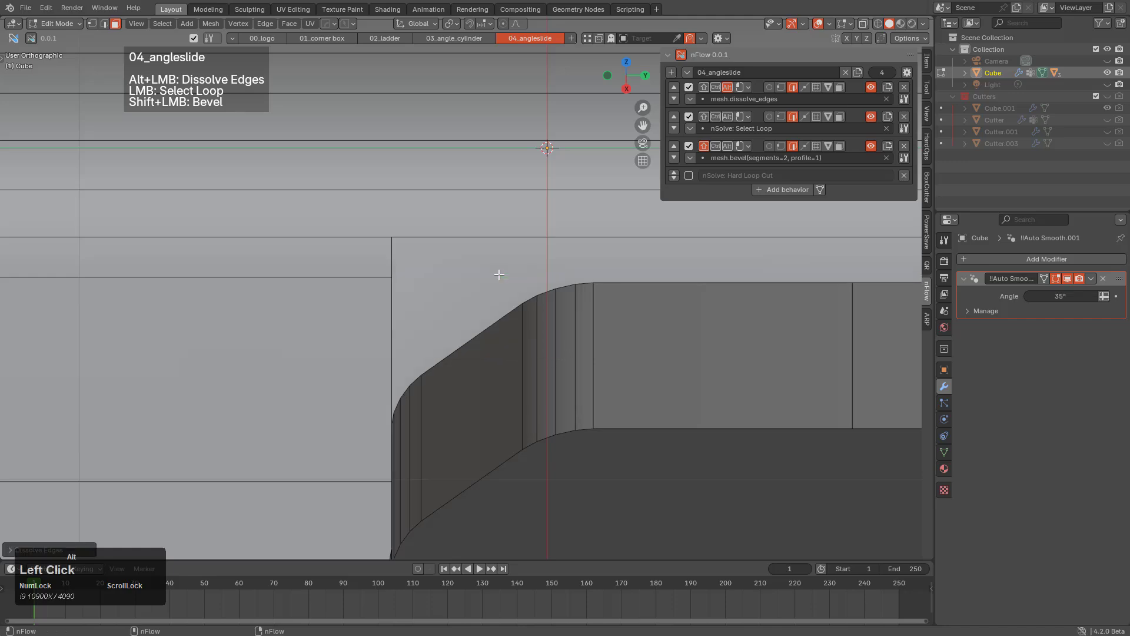
Undo the last edge dissolve beside the narrow section's rim at the notch.
{"action": "middle_click_drag", "start_coordinate": [535, 294], "coordinate": [286, 238]}
{"action": "key", "text": "ctrl+z"}
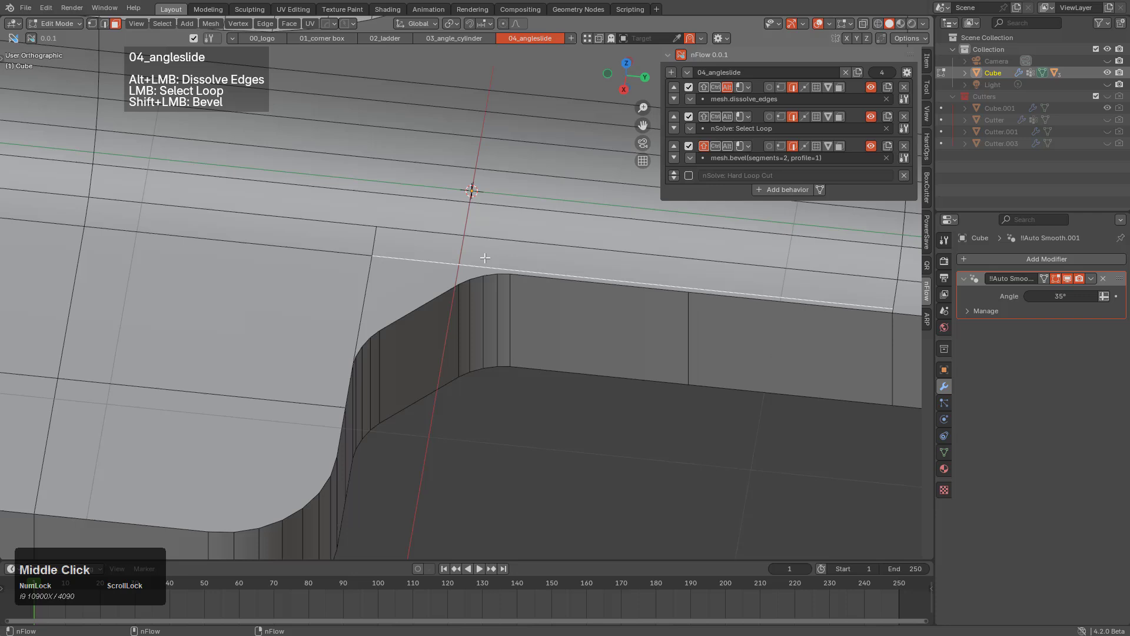
{"action": "scroll", "coordinate": [284, 235], "scroll_direction": "up", "scroll_amount": 3}
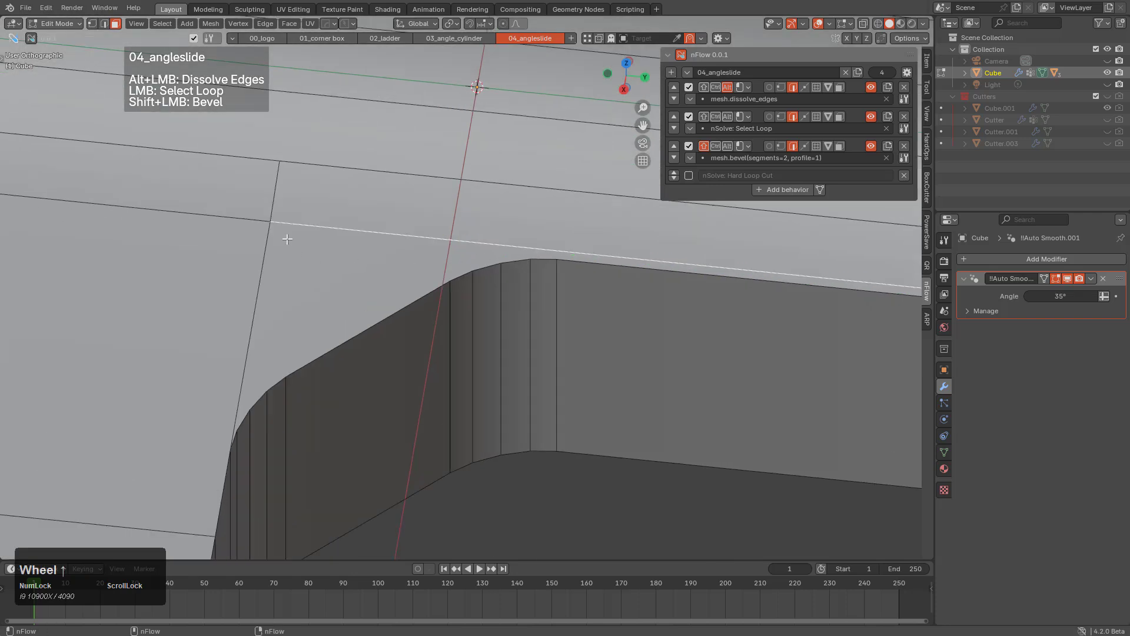
Add a vertex-mode behavior running mesh.vert_connect to the preset, with its selection mode set to Override.
{"action": "left_click", "coordinate": [783, 189]}
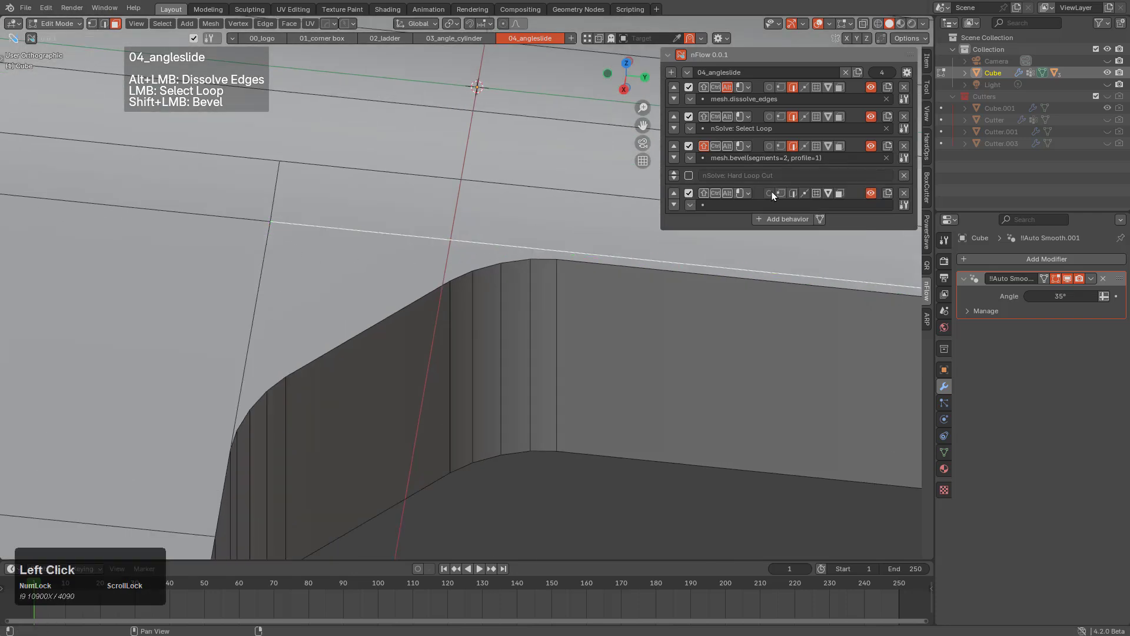
{"action": "double_click", "coordinate": [777, 193]}
{"action": "left_click", "coordinate": [723, 204]}
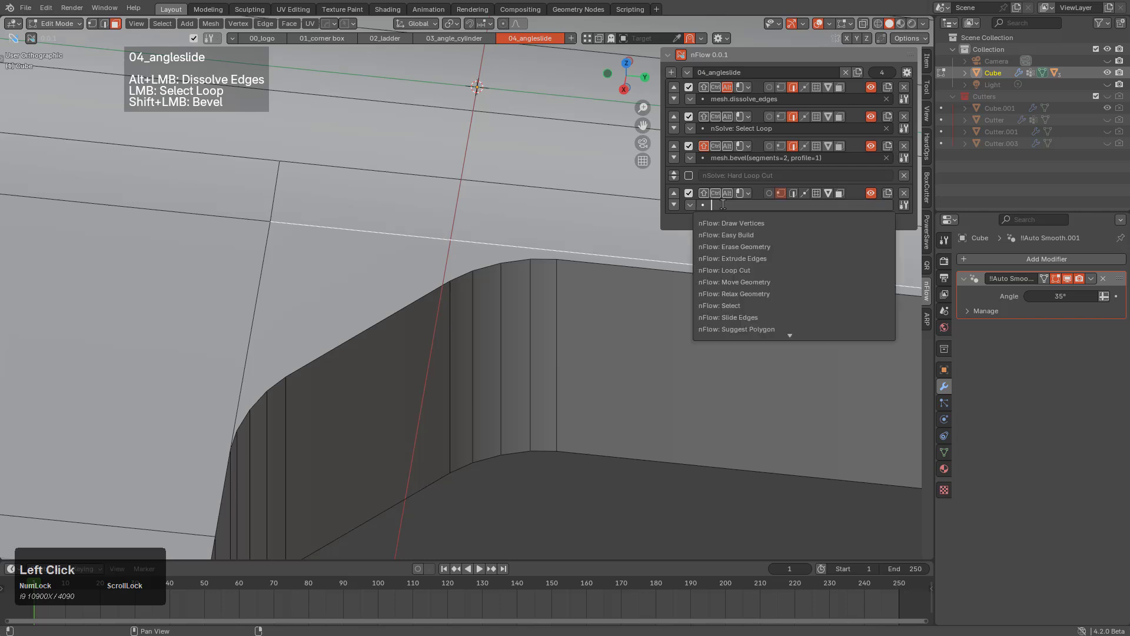
{"action": "type", "text": "join"}
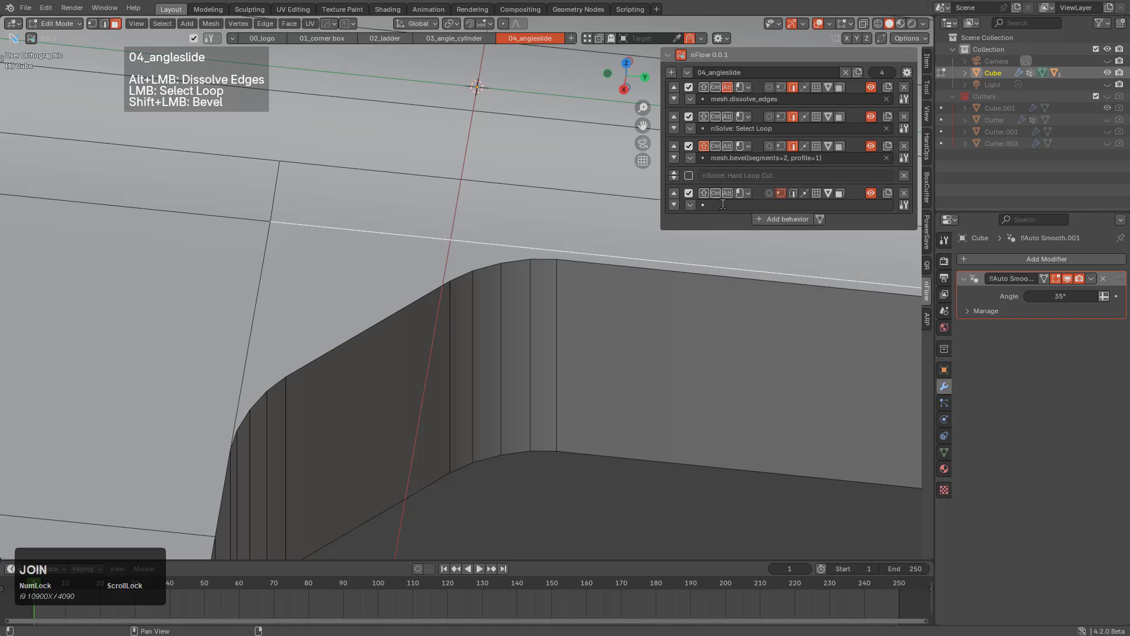
{"action": "left_click", "coordinate": [235, 24]}
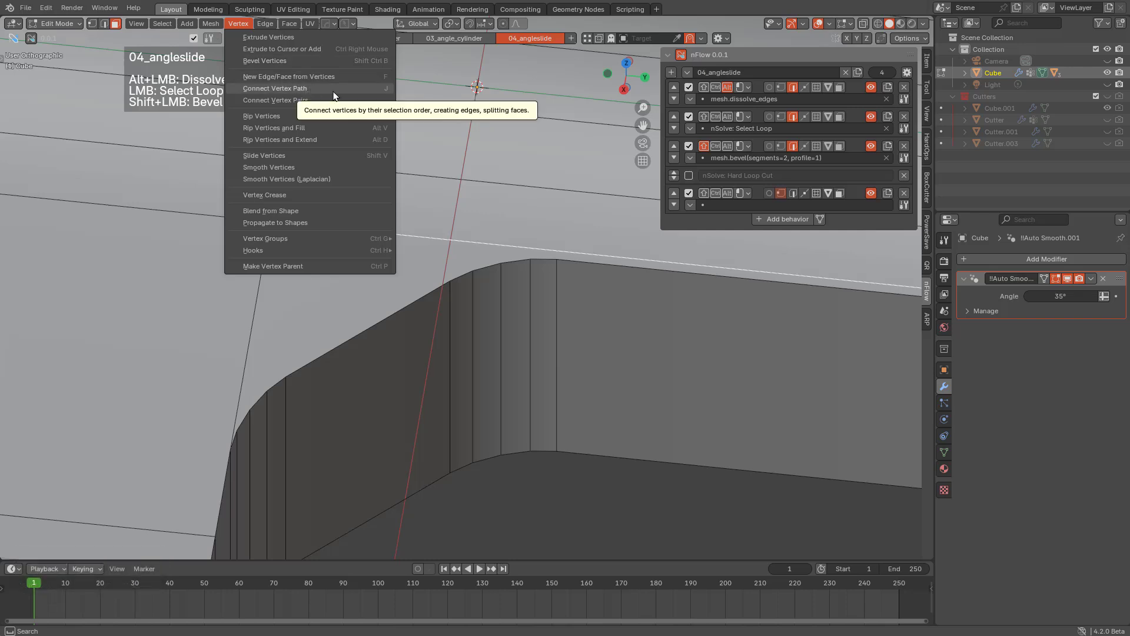
{"action": "left_click", "coordinate": [782, 204]}
{"action": "type", "text": "connect"}
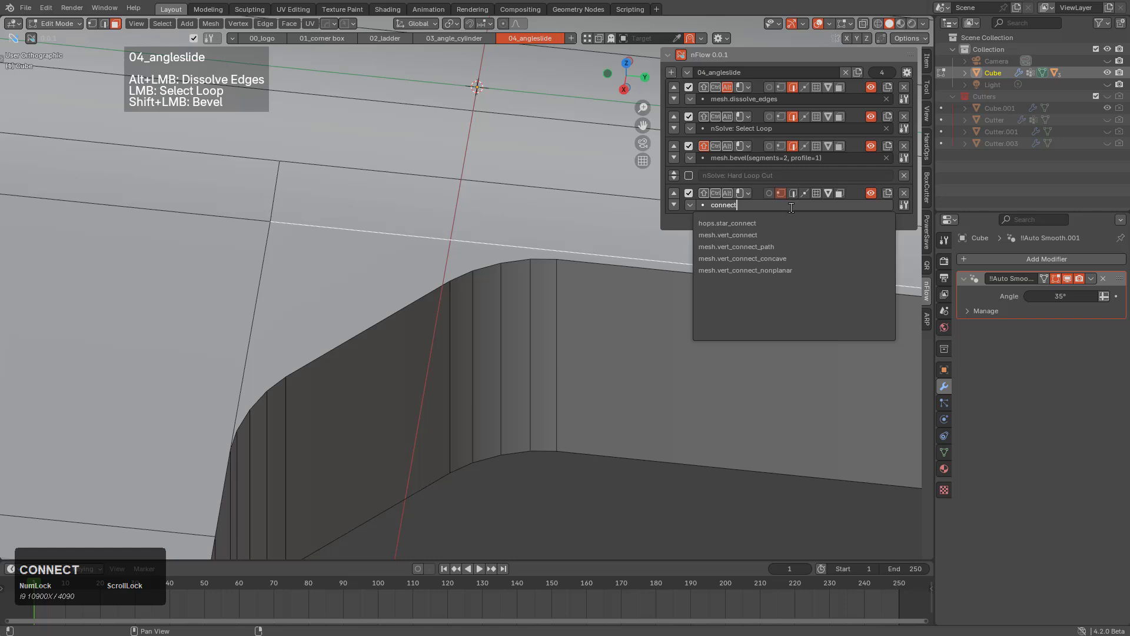
{"action": "left_click", "coordinate": [759, 234]}
{"action": "left_click", "coordinate": [904, 205]}
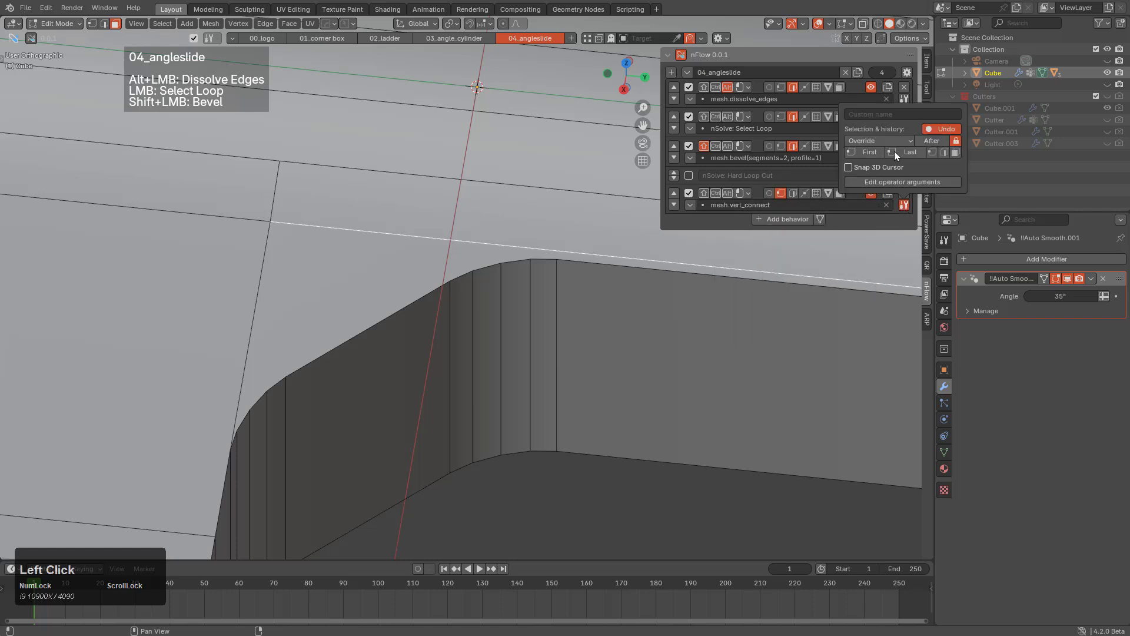
{"action": "left_click", "coordinate": [909, 143]}
{"action": "left_click", "coordinate": [884, 193]}
{"action": "left_click", "coordinate": [895, 139]}
{"action": "left_click", "coordinate": [882, 171]}
Connect the corner vertex of the notch's knife cut to the rim vertex above the slanted wall, and dissolve the lengthwise edge beside the rim.
{"action": "left_click", "coordinate": [276, 225]}
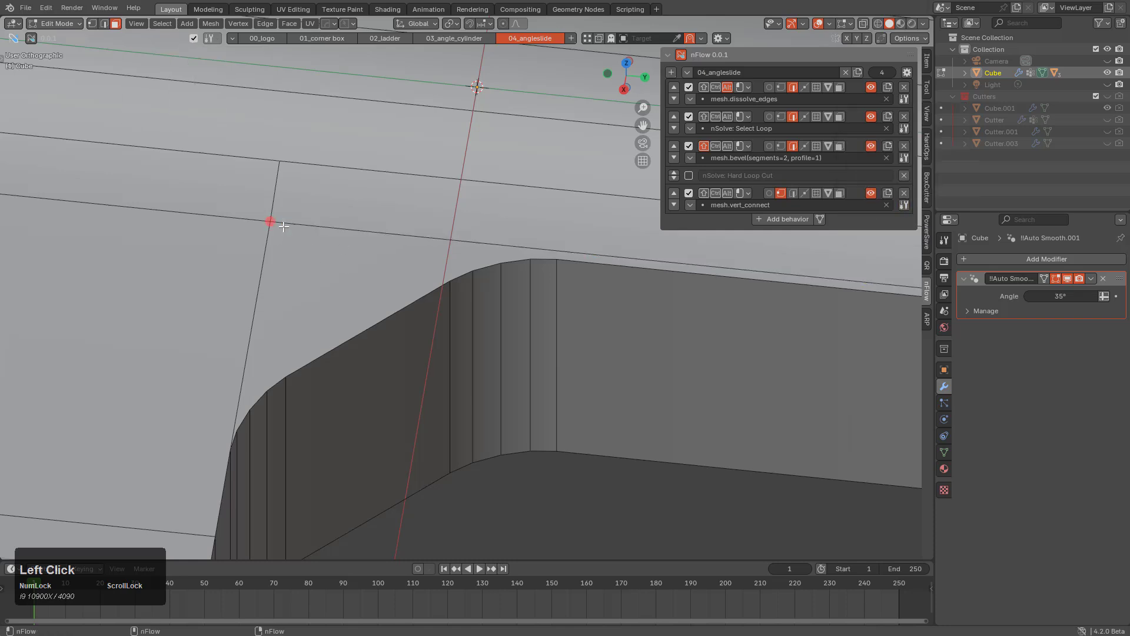
{"action": "left_click", "coordinate": [445, 274]}
{"action": "left_click", "coordinate": [462, 241], "text": "alt"}
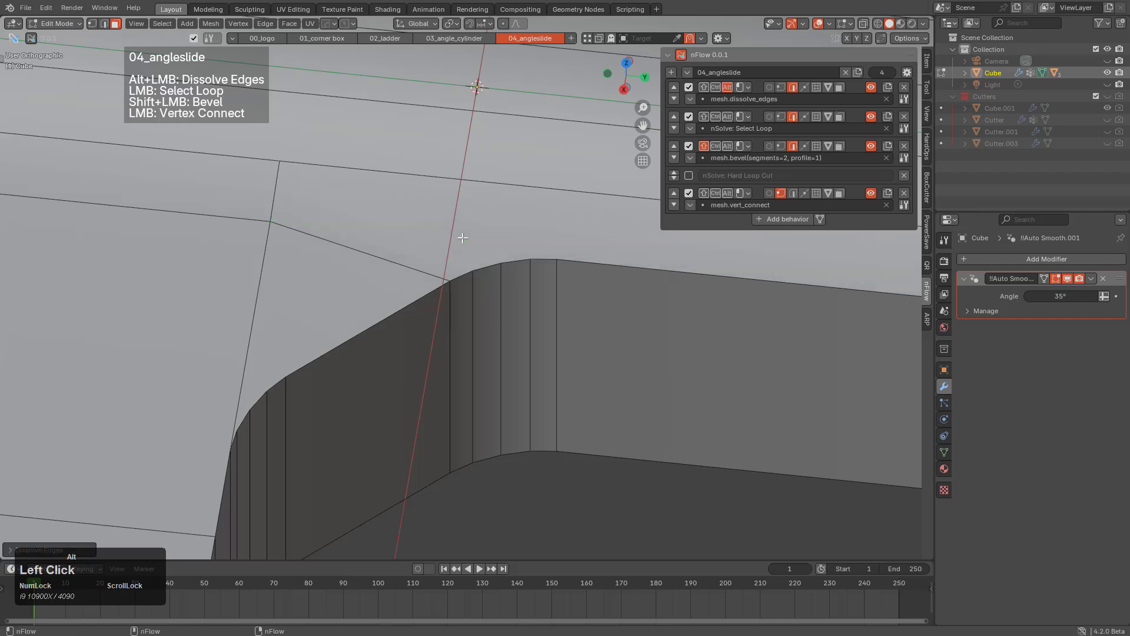
{"action": "scroll", "coordinate": [524, 270], "scroll_direction": "down", "scroll_amount": 1}
{"action": "key", "text": "a"}
{"action": "scroll", "coordinate": [530, 281], "scroll_direction": "down", "scroll_amount": 4}
{"action": "middle_click_drag", "start_coordinate": [615, 319], "coordinate": [559, 350], "text": "shift"}
{"action": "scroll", "coordinate": [418, 323], "scroll_direction": "up", "scroll_amount": 4}
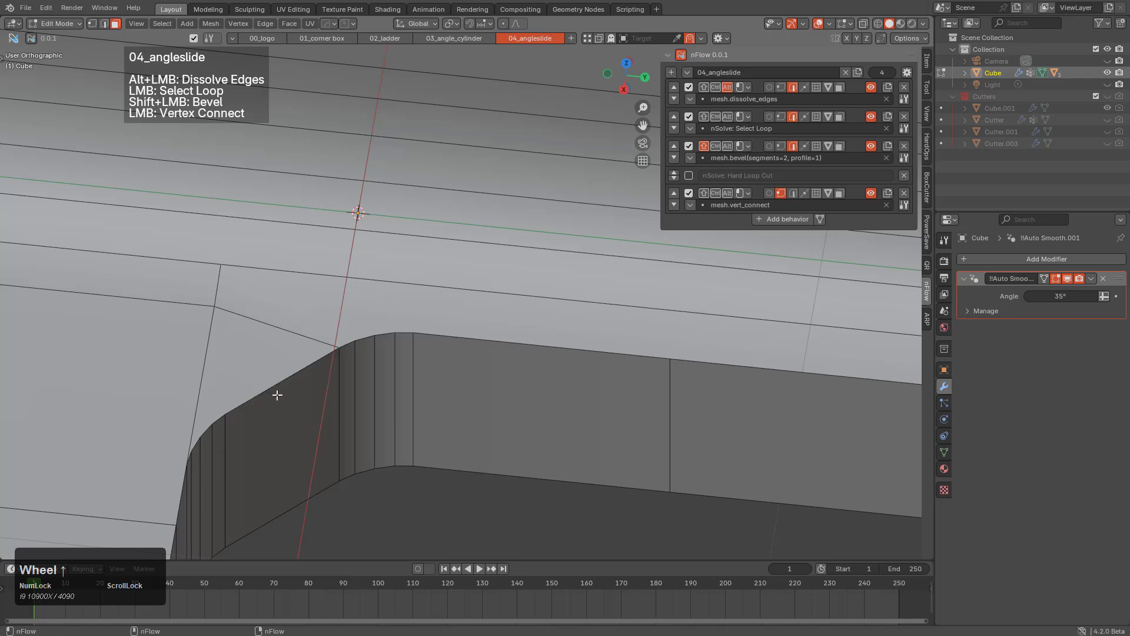
Add a centred loop cut to the notch's slanted wall and reroute the diagonal from the knife cut's corner to the loop cut's rim vertex.
{"action": "left_click", "coordinate": [278, 384]}
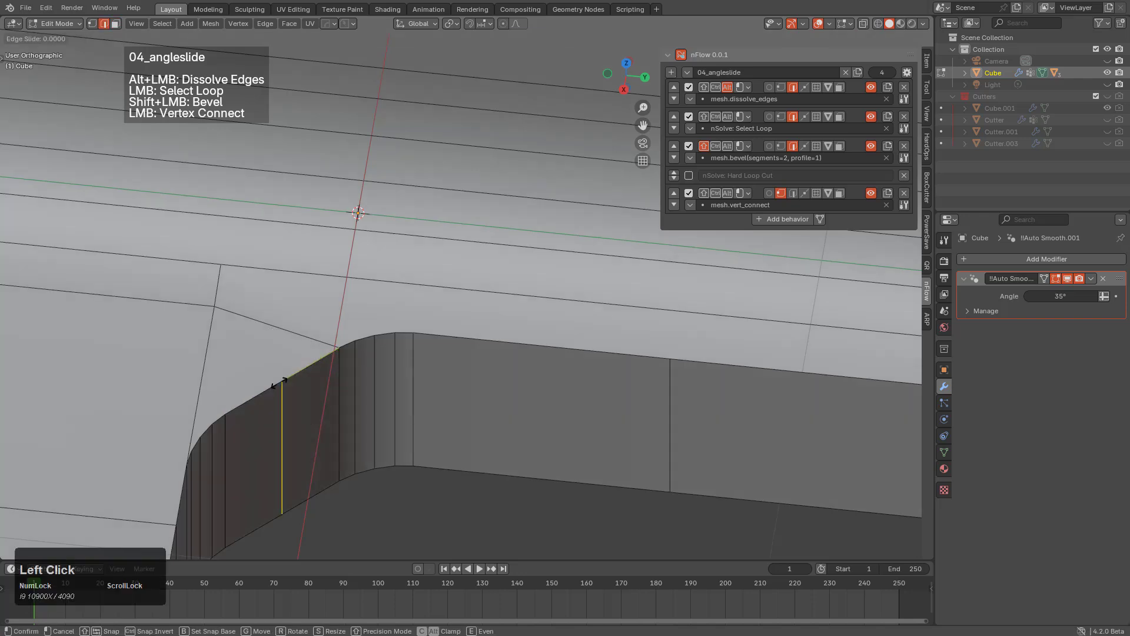
{"action": "right_click", "coordinate": [279, 384]}
{"action": "left_click_drag", "start_coordinate": [282, 381], "coordinate": [248, 345]}
{"action": "left_click_drag", "start_coordinate": [213, 306], "coordinate": [215, 305]}
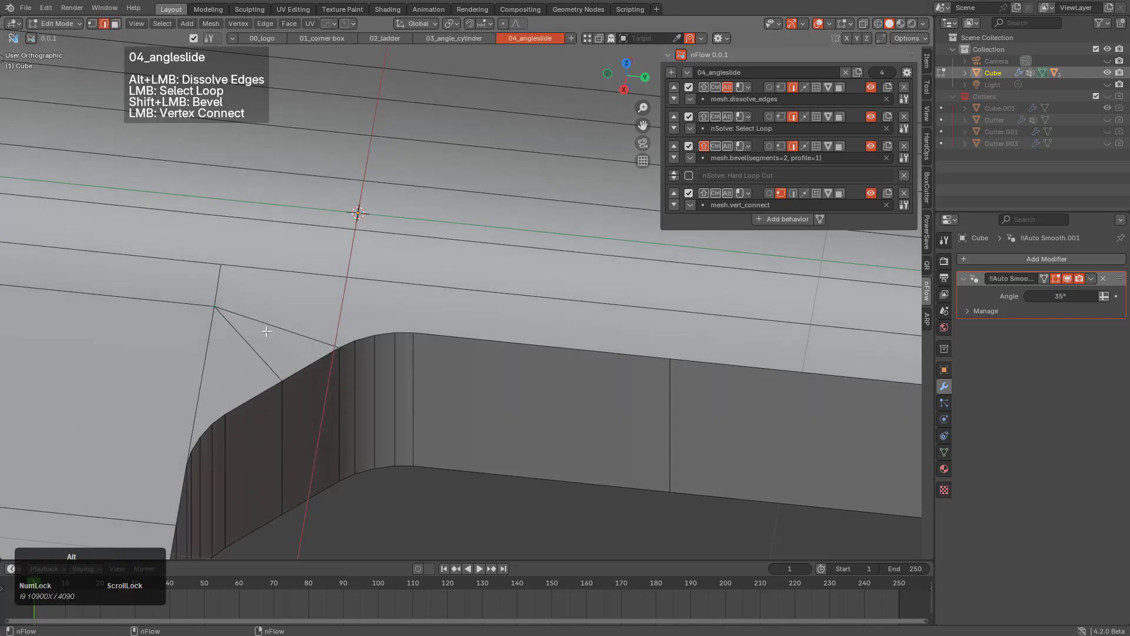
{"action": "left_click", "coordinate": [275, 328], "text": "alt"}
{"action": "scroll", "coordinate": [628, 459], "scroll_direction": "down", "scroll_amount": 4}
{"action": "middle_click_drag", "start_coordinate": [628, 459], "coordinate": [457, 398], "text": "shift"}
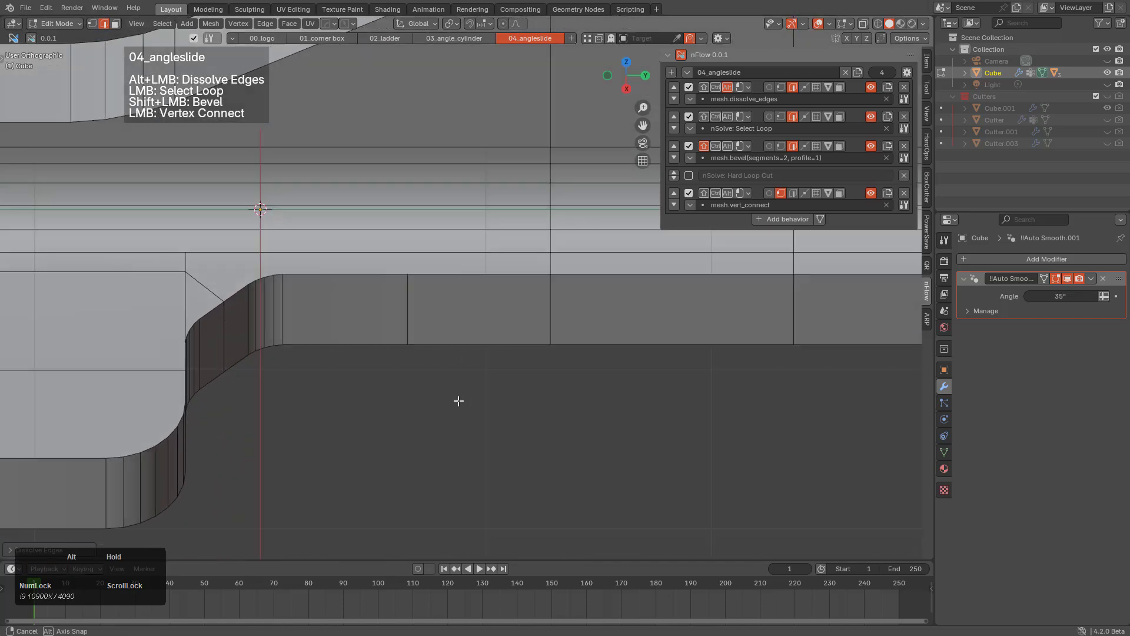
Select the rim edge path from the slanted wall's loop cut along the narrow section into the rounded end corner.
{"action": "key", "text": "w"}
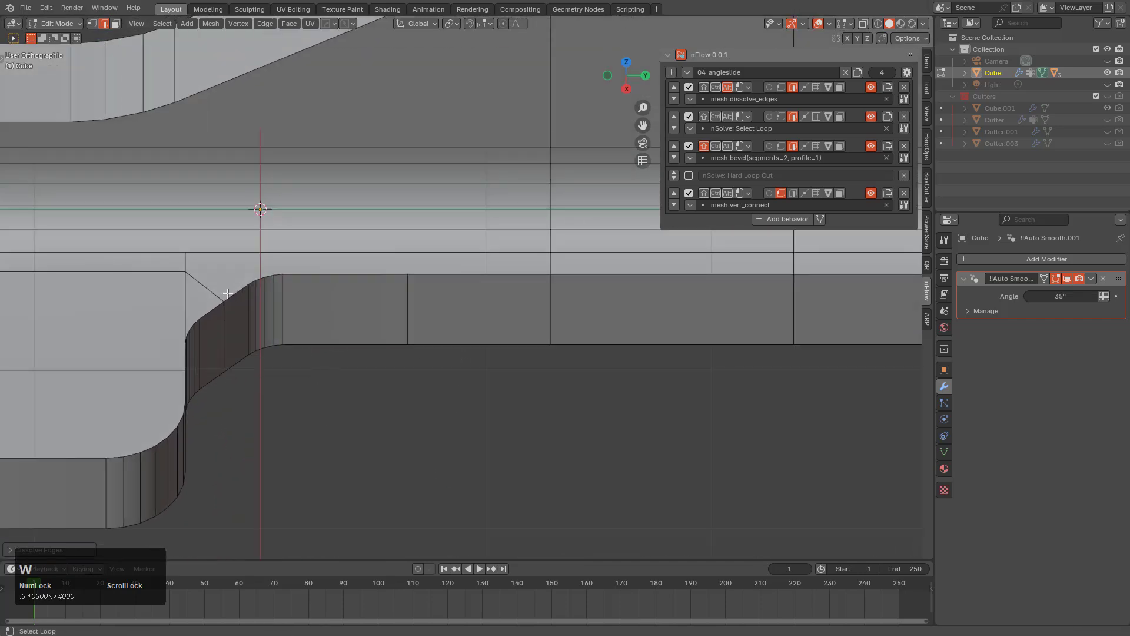
{"action": "scroll", "coordinate": [421, 409], "scroll_direction": "down", "scroll_amount": 5, "text": "shift"}
{"action": "middle_click_drag", "start_coordinate": [767, 346], "coordinate": [769, 366]}
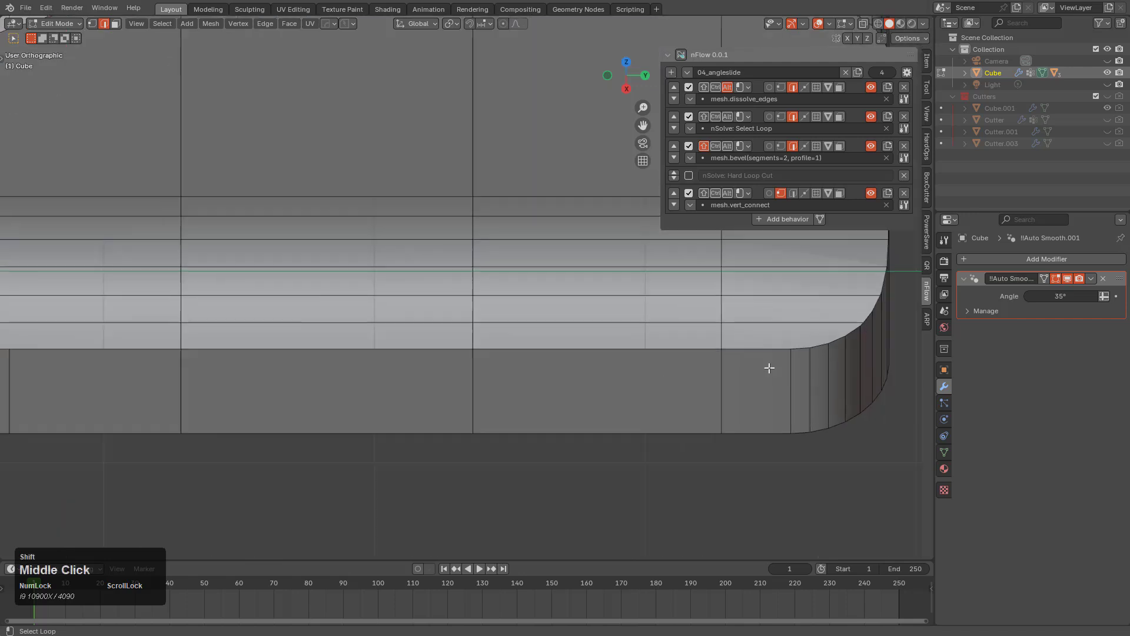
{"action": "scroll", "coordinate": [769, 366], "scroll_direction": "up", "scroll_amount": 2}
{"action": "left_click", "coordinate": [830, 362], "text": "ctrl"}
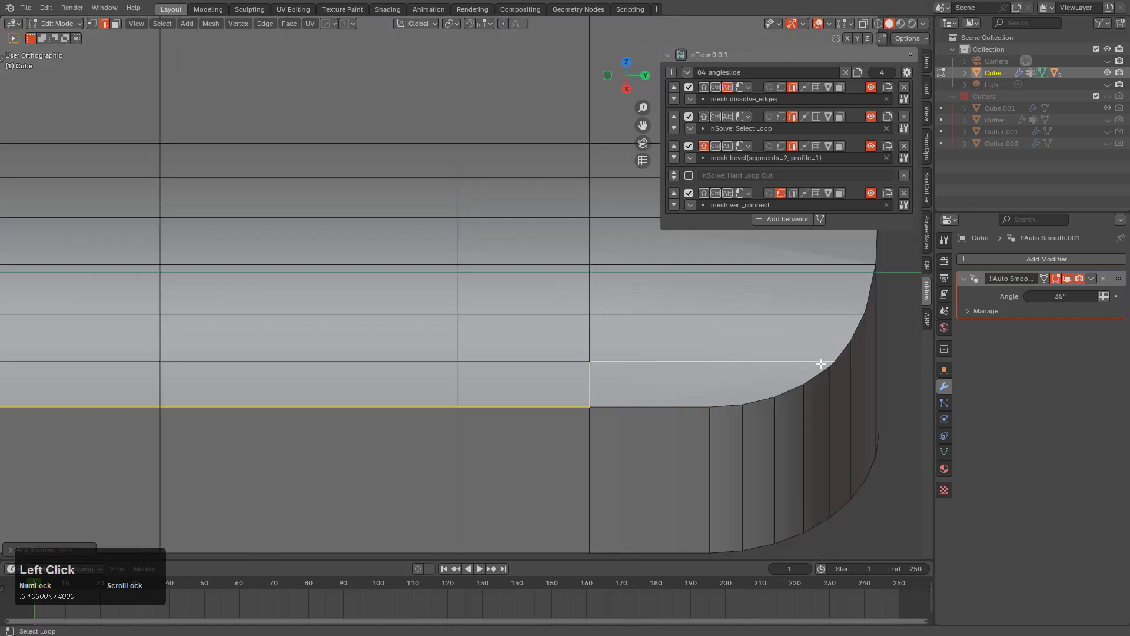
{"action": "key", "text": "ctrl+z"}
{"action": "left_click", "coordinate": [810, 378], "text": "ctrl"}
{"action": "left_click", "coordinate": [814, 379], "text": "shift"}
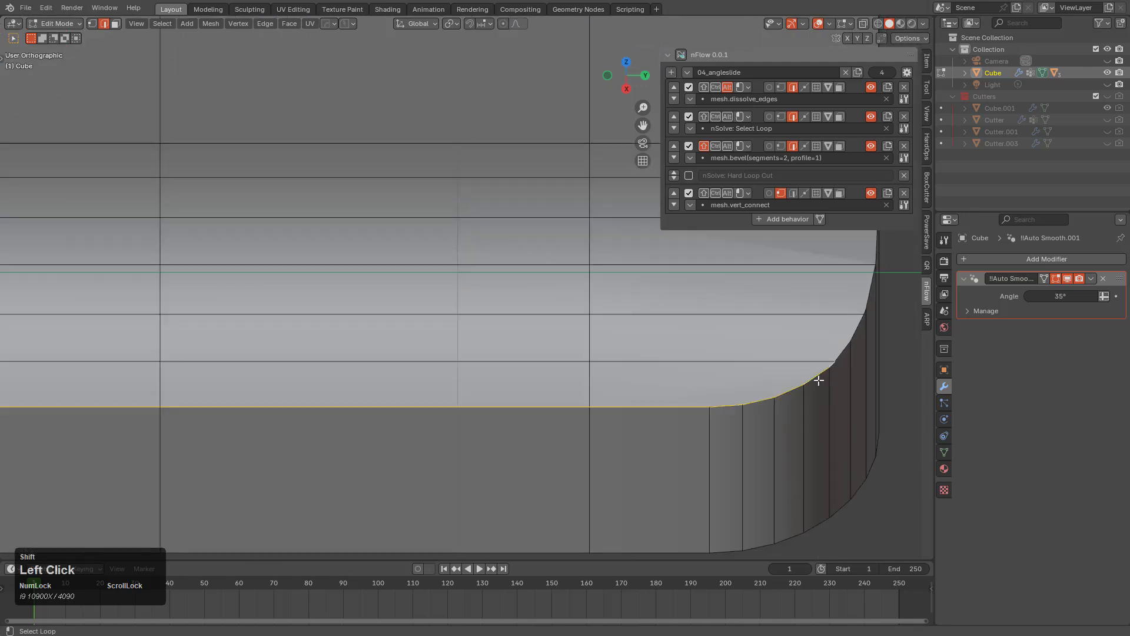
{"action": "scroll", "coordinate": [514, 371], "scroll_direction": "down", "scroll_amount": 3}
{"action": "middle_click_drag", "start_coordinate": [515, 370], "coordinate": [684, 326]}
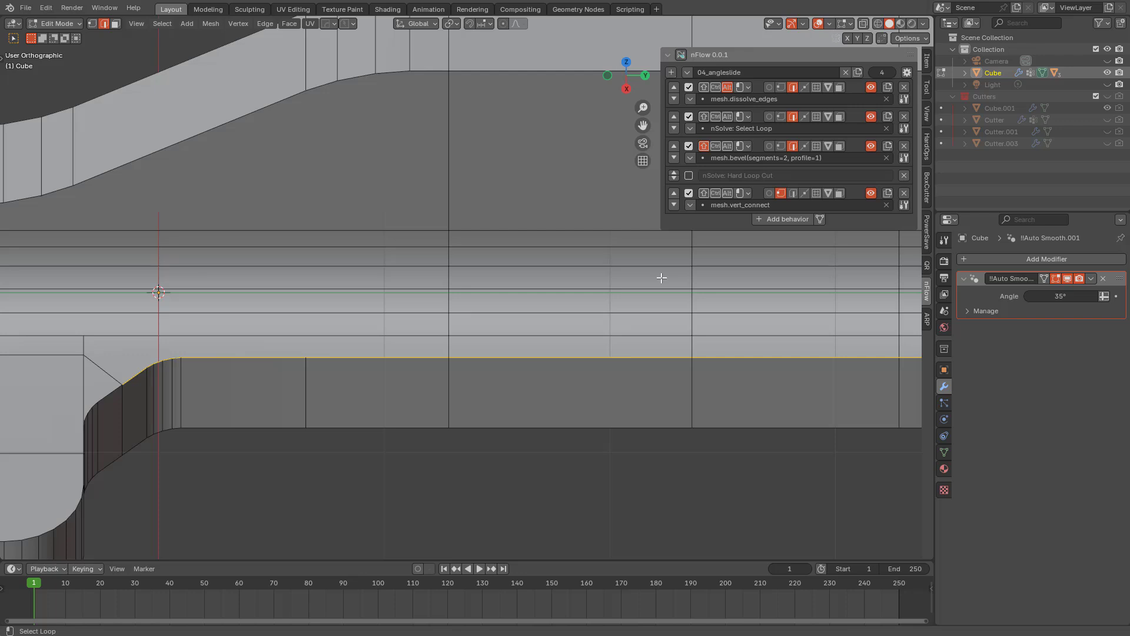
Add an edge-mode behavior running nSolve: Project Loop to the preset, and reassign the Select Loop behavior to RMB.
{"action": "left_click", "coordinate": [764, 219]}
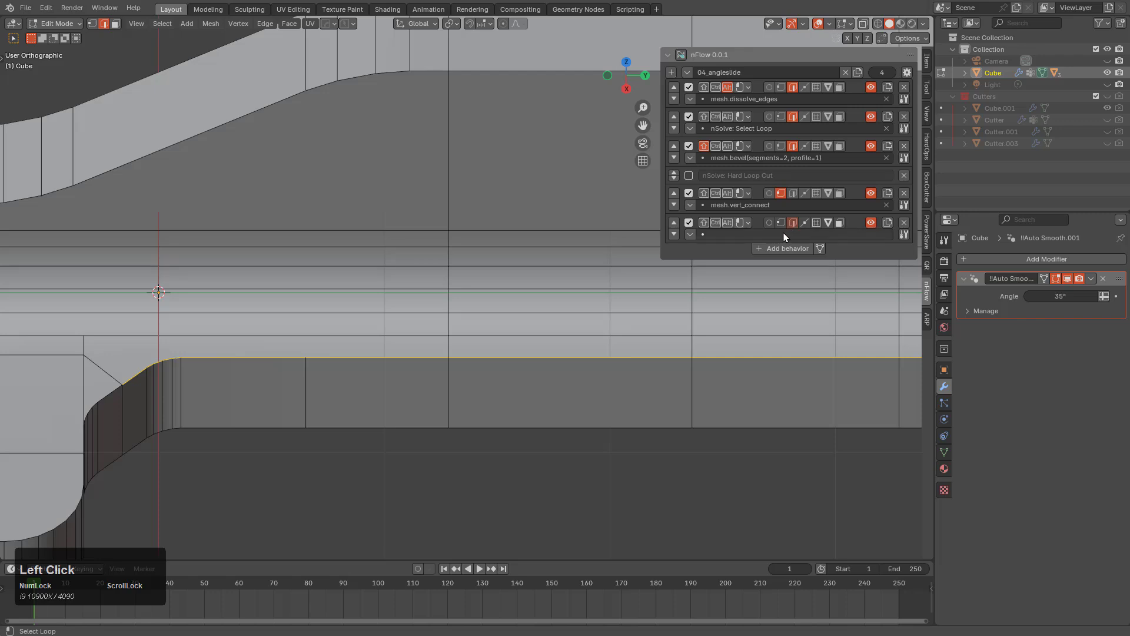
{"action": "left_click", "coordinate": [775, 234]}
{"action": "type", "text": "poroje"}
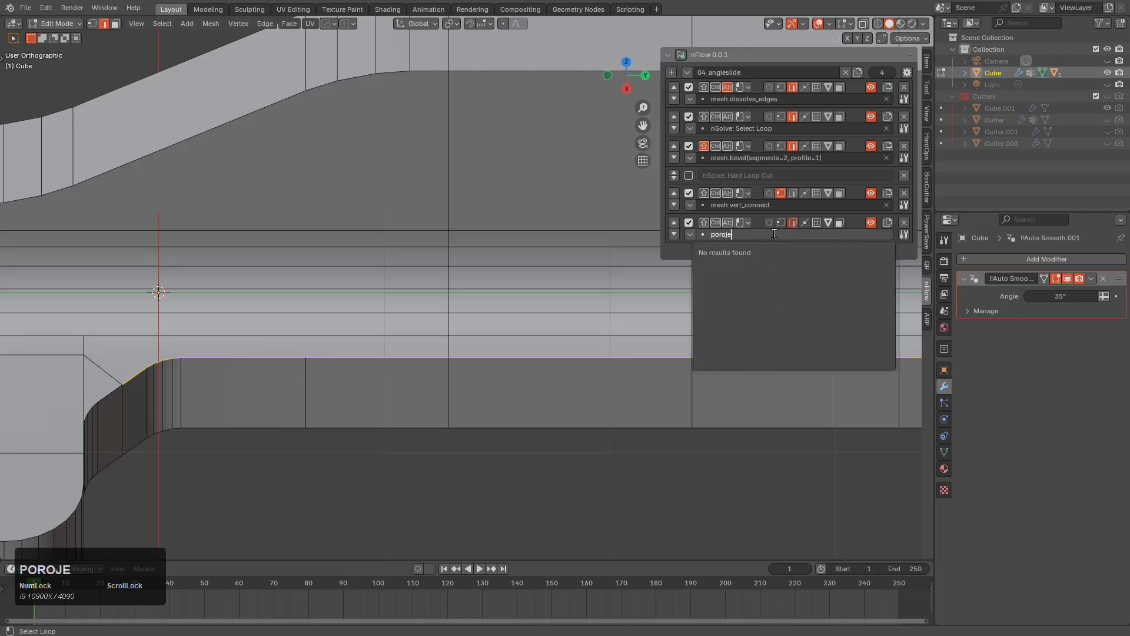
{"action": "key", "text": "BackSpace"}
{"action": "key", "text": "BackSpace"}
{"action": "key", "text": "BackSpace"}
{"action": "key", "text": "BackSpace"}
{"action": "key", "text": "BackSpace"}
{"action": "type", "text": "roe"}
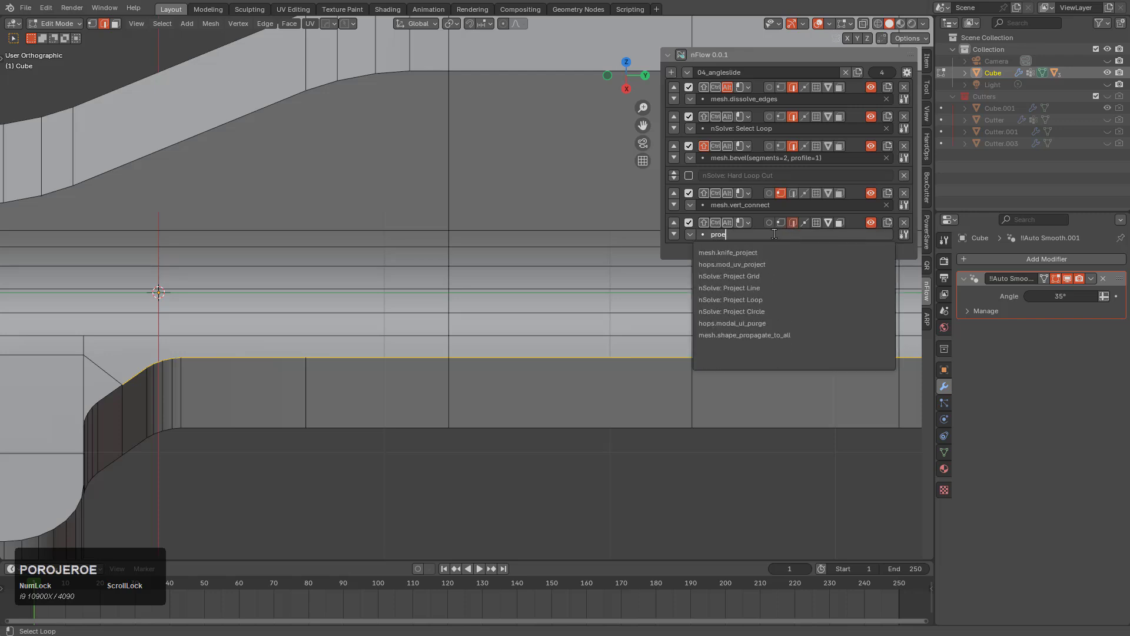
{"action": "key", "text": "Down"}
{"action": "key", "text": "Down"}
{"action": "key", "text": "Down"}
{"action": "key", "text": "Down"}
{"action": "key", "text": "Return"}
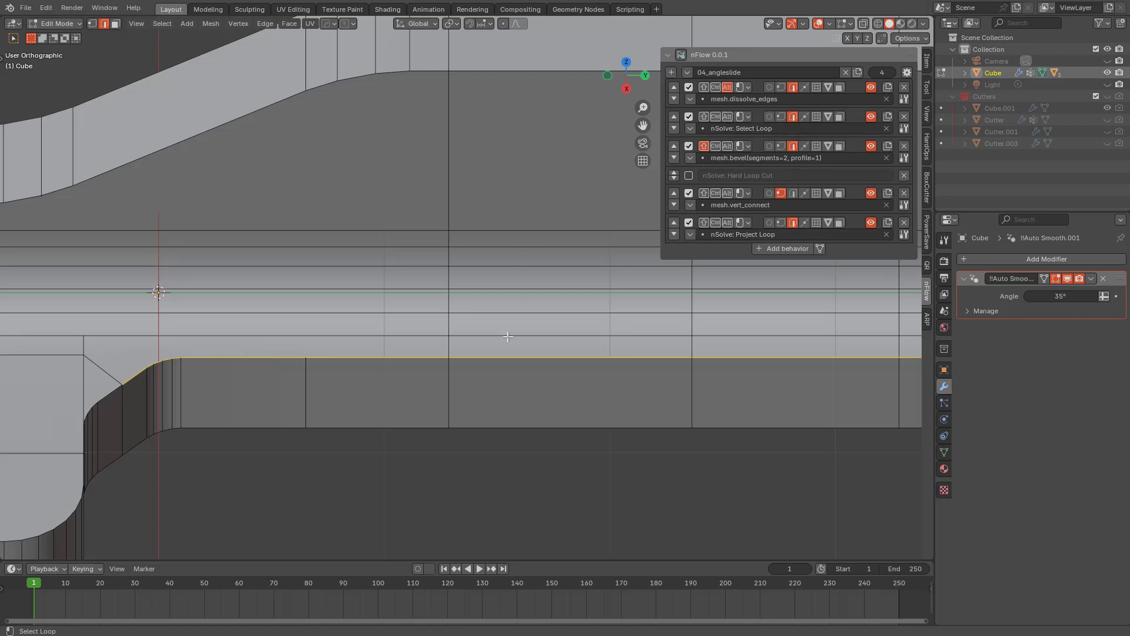
{"action": "left_click", "coordinate": [681, 56]}
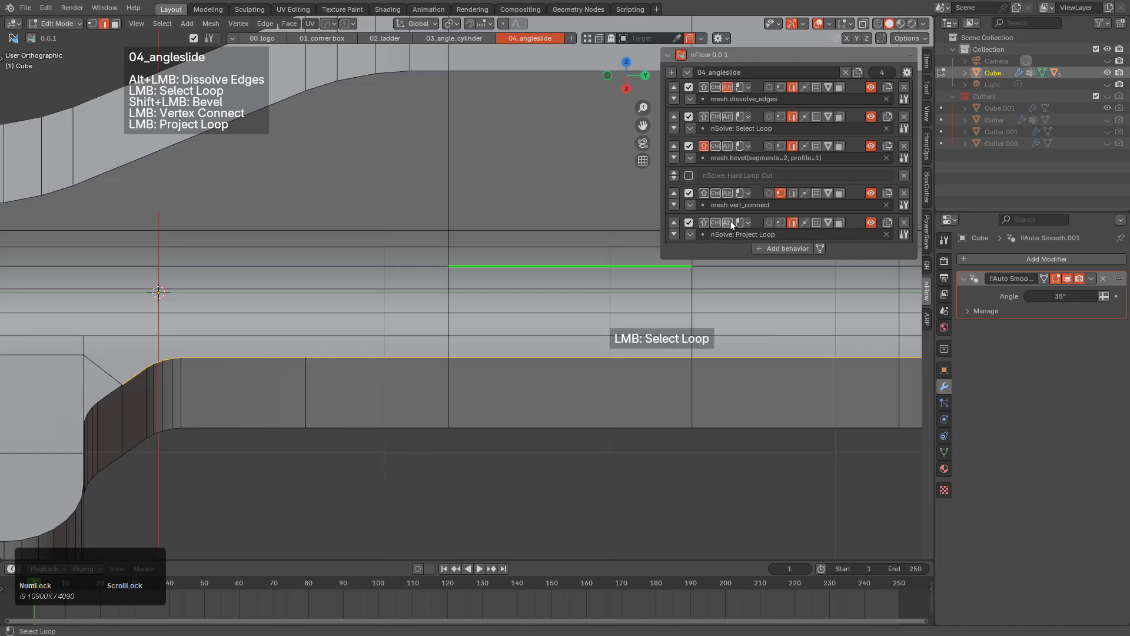
{"action": "left_click", "coordinate": [739, 115]}
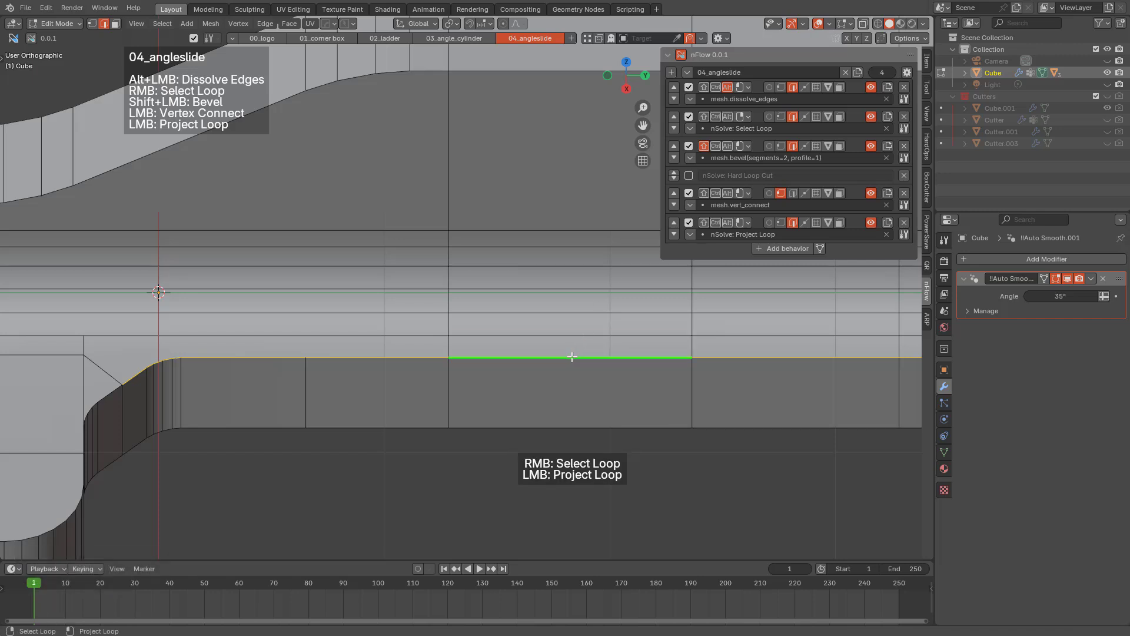
Try projecting the selected rim path inward onto the surface with Project Loop.
{"action": "left_click_drag", "start_coordinate": [571, 357], "coordinate": [578, 337]}
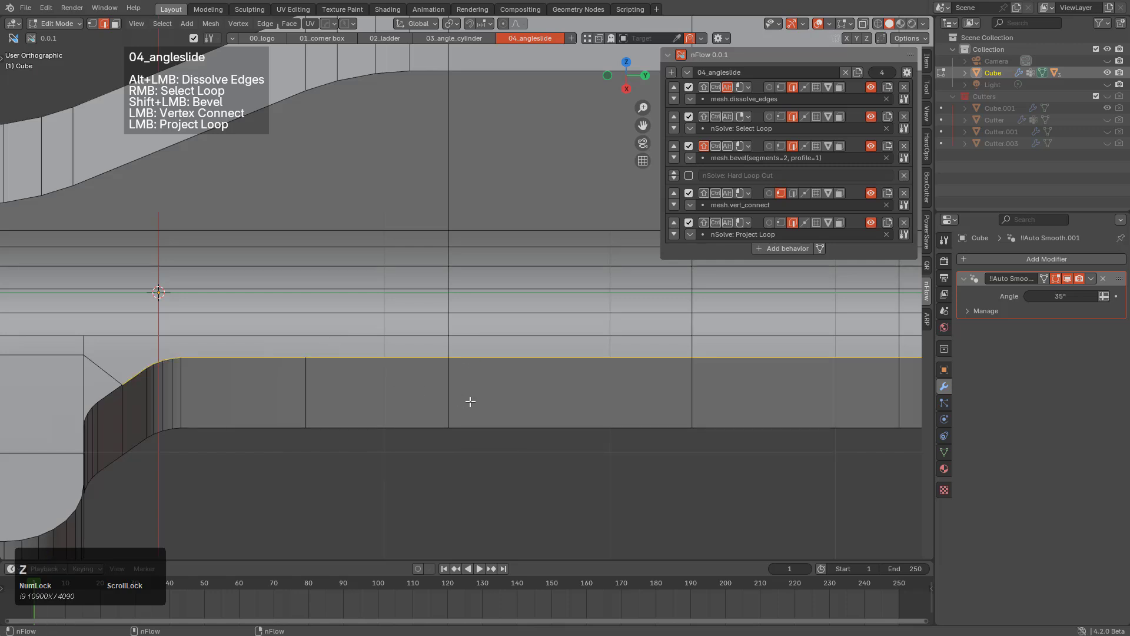
{"action": "scroll", "coordinate": [469, 400], "scroll_direction": "down", "scroll_amount": 2}
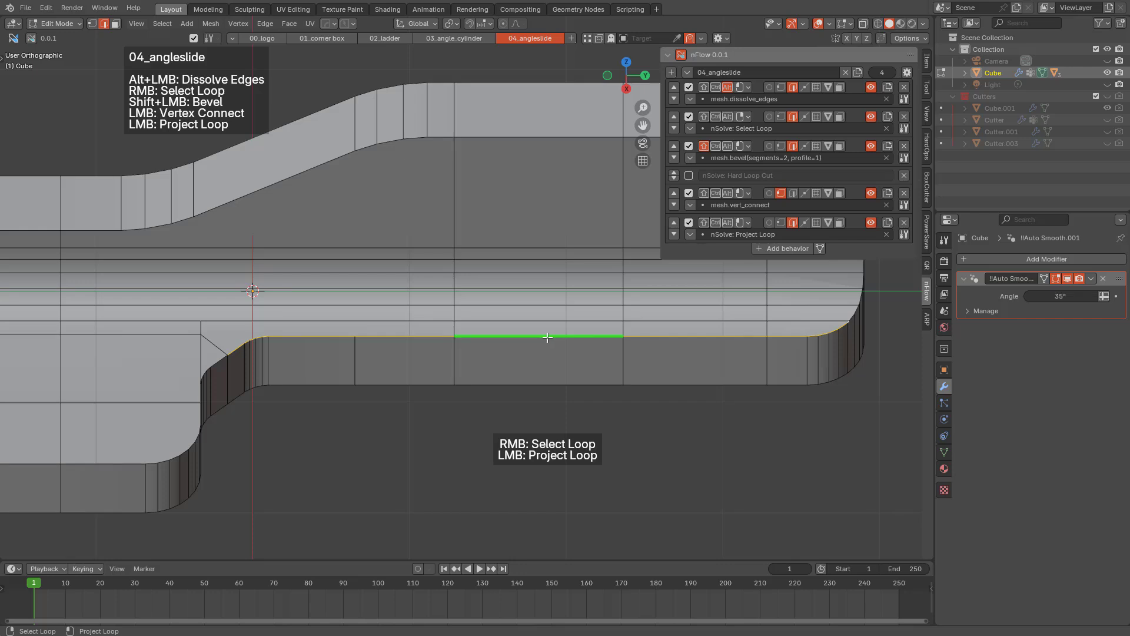
{"action": "mouse_move", "coordinate": [548, 337]}
{"action": "left_mouse_down"}
{"action": "mouse_move", "coordinate": [539, 314]}
{"action": "mouse_move", "coordinate": [534, 326]}
{"action": "left_mouse_up"}
{"action": "key", "text": "w"}
{"action": "key", "text": "f"}
{"action": "key", "text": "f"}
{"action": "key", "text": "w"}
{"action": "key", "text": "ctrl+z"}
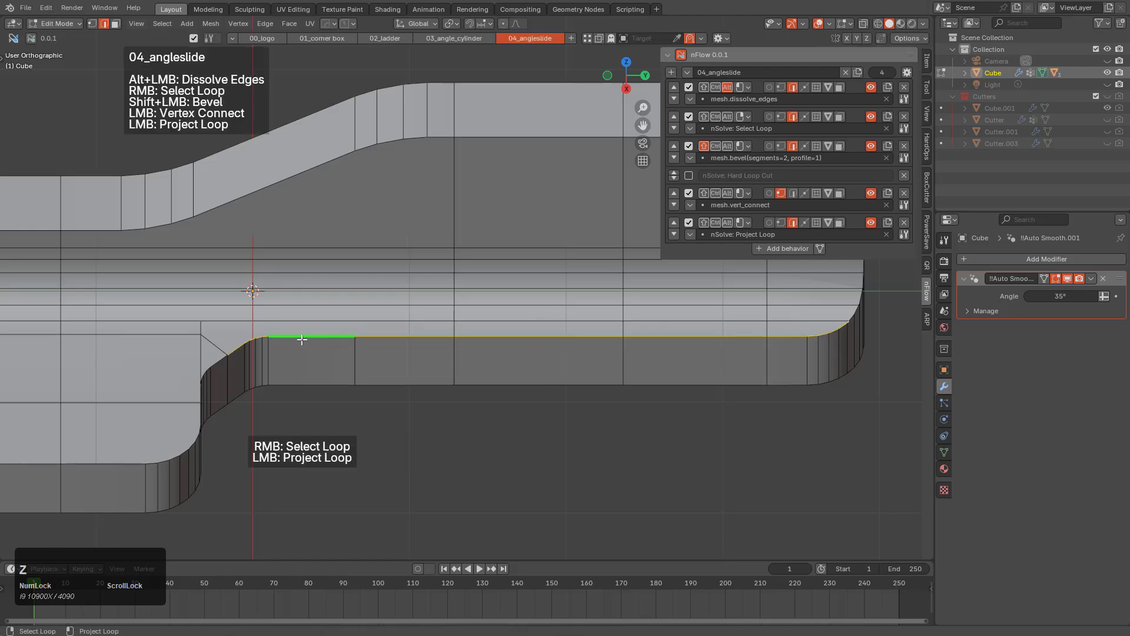
{"action": "middle_click_drag", "start_coordinate": [460, 397], "coordinate": [385, 415], "text": "shift"}
{"action": "scroll", "coordinate": [385, 414], "scroll_direction": "up", "scroll_amount": 3}
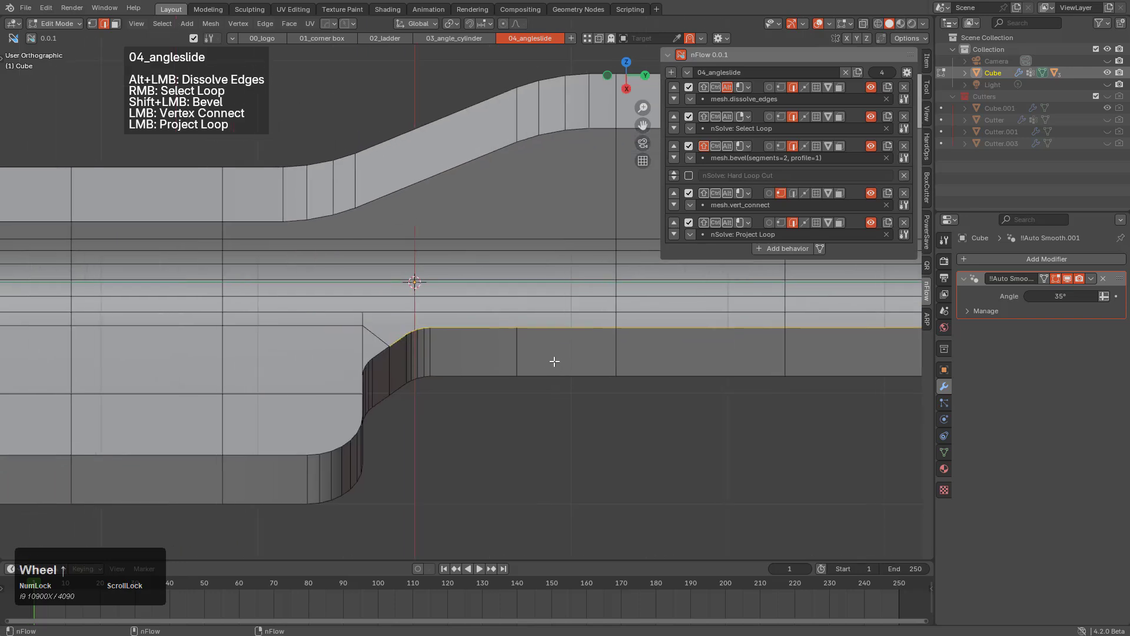
Set the selection mode of the Project Loop behavior to Add.
{"action": "left_click", "coordinate": [903, 233]}
{"action": "left_click", "coordinate": [888, 172]}
{"action": "left_click", "coordinate": [888, 171]}
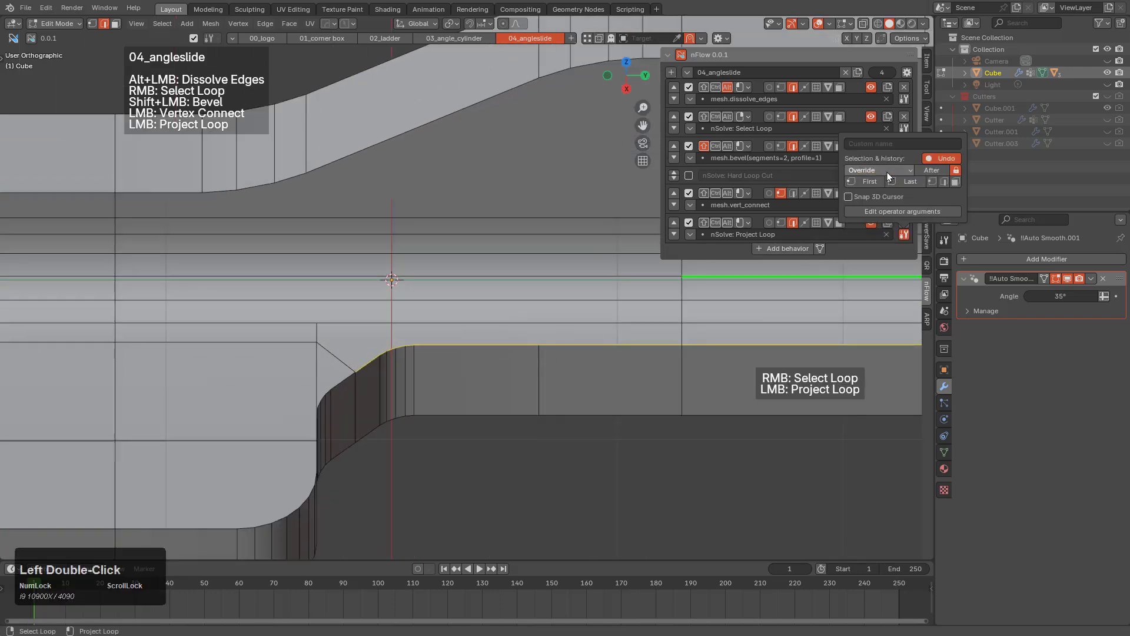
{"action": "left_click", "coordinate": [906, 171]}
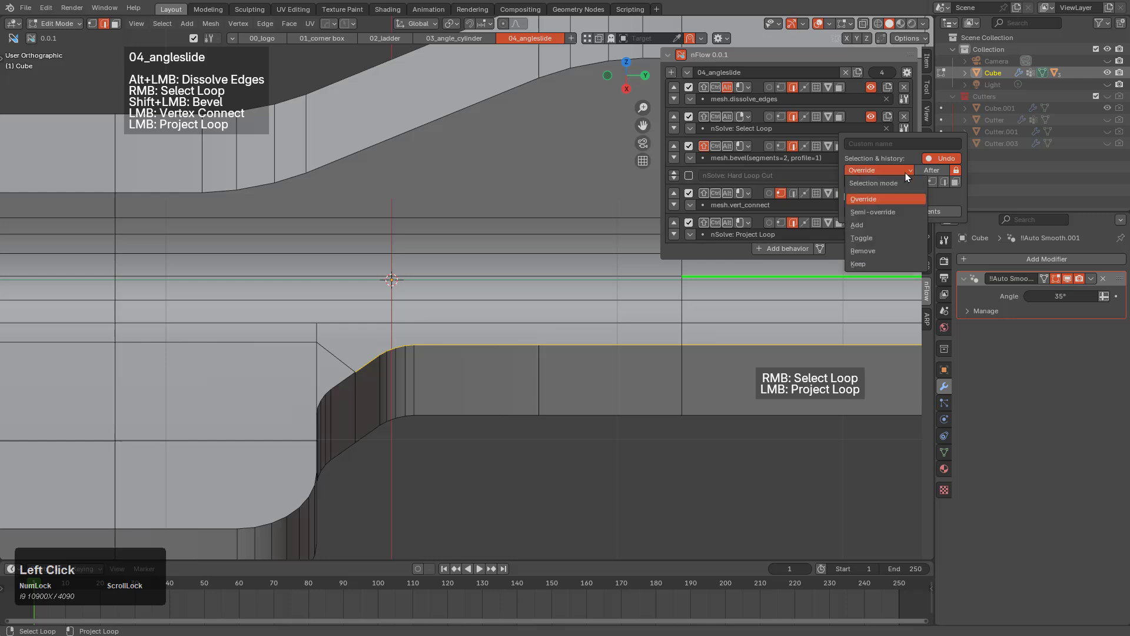
{"action": "left_click", "coordinate": [887, 226]}
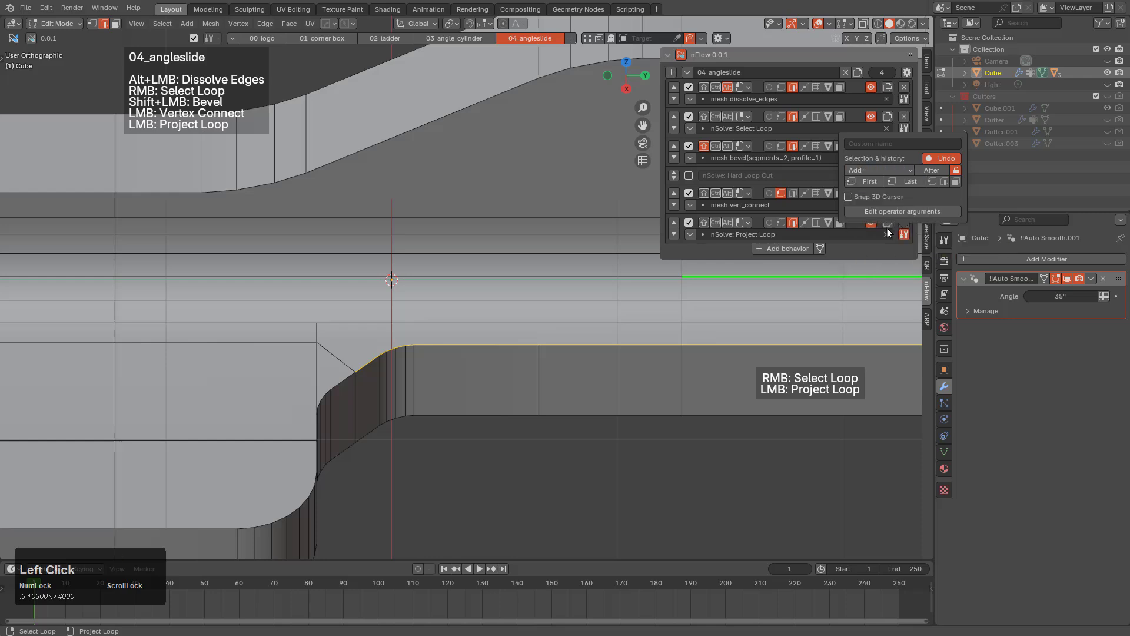
Project the selected rim path as a parallel inset loop onto the surface inside the narrow section's rim.
{"action": "left_click", "coordinate": [618, 345]}
{"action": "left_click_drag", "start_coordinate": [618, 318], "coordinate": [573, 308]}
{"action": "key", "text": "w"}
{"action": "key", "text": "f"}
{"action": "key", "text": "f"}
{"action": "key", "text": "f"}
{"action": "key", "text": "d"}
{"action": "key", "text": "d"}
{"action": "key", "text": "w"}
{"action": "key", "text": "w"}
{"action": "key", "text": "w"}
{"action": "key", "text": "w"}
{"action": "key", "text": "w"}
Examine the projected loop's topology around the narrow section's rounded end corner and back at the notch.
{"action": "middle_click_drag", "start_coordinate": [716, 388], "coordinate": [331, 424], "text": "shift"}
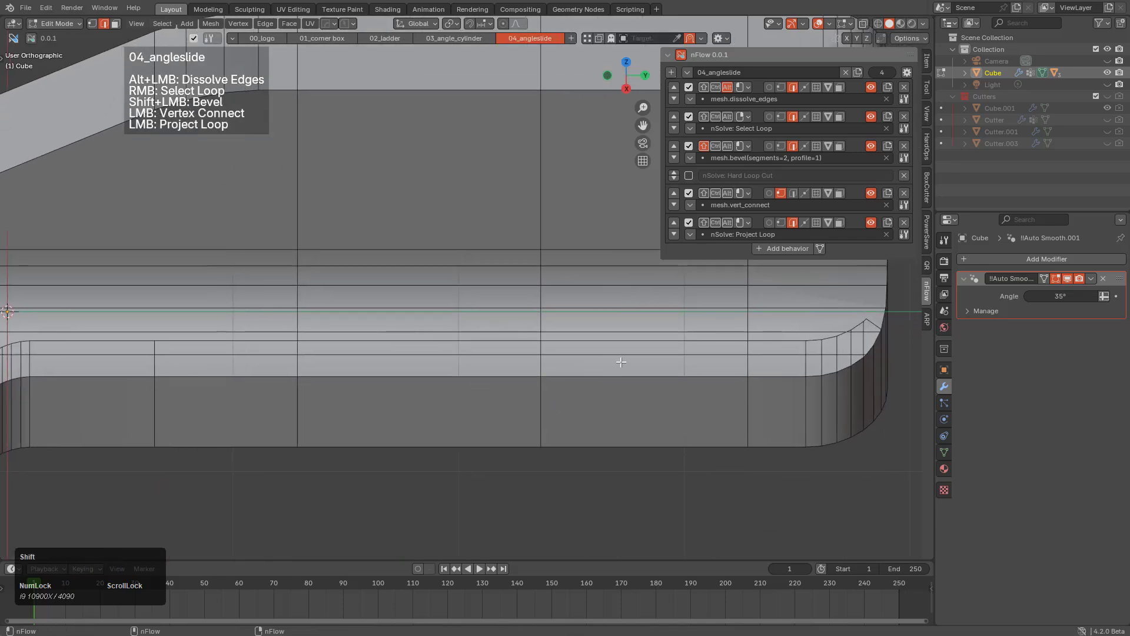
{"action": "middle_click_drag", "start_coordinate": [620, 357], "coordinate": [497, 356], "text": "shift"}
{"action": "middle_click_drag", "start_coordinate": [664, 299], "coordinate": [547, 295], "text": "shift"}
{"action": "scroll", "coordinate": [510, 352], "scroll_direction": "down", "scroll_amount": 1}
{"action": "scroll", "coordinate": [591, 406], "scroll_direction": "up", "scroll_amount": 1}
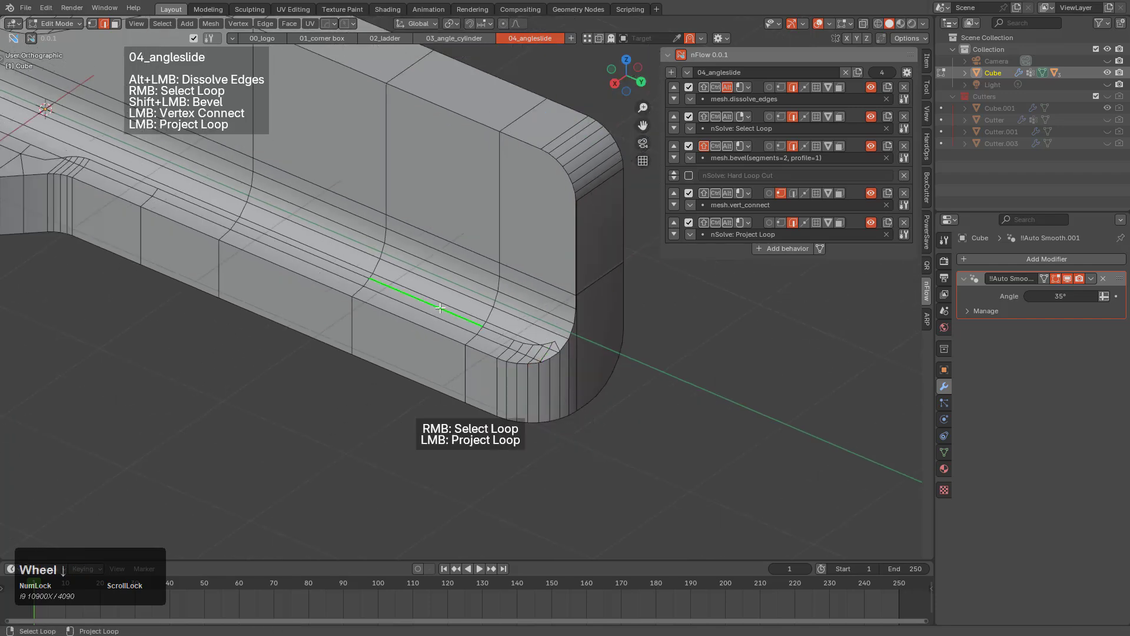
{"action": "scroll", "coordinate": [336, 276], "scroll_direction": "down", "scroll_amount": 3}
{"action": "scroll", "coordinate": [412, 292], "scroll_direction": "up", "scroll_amount": 3}
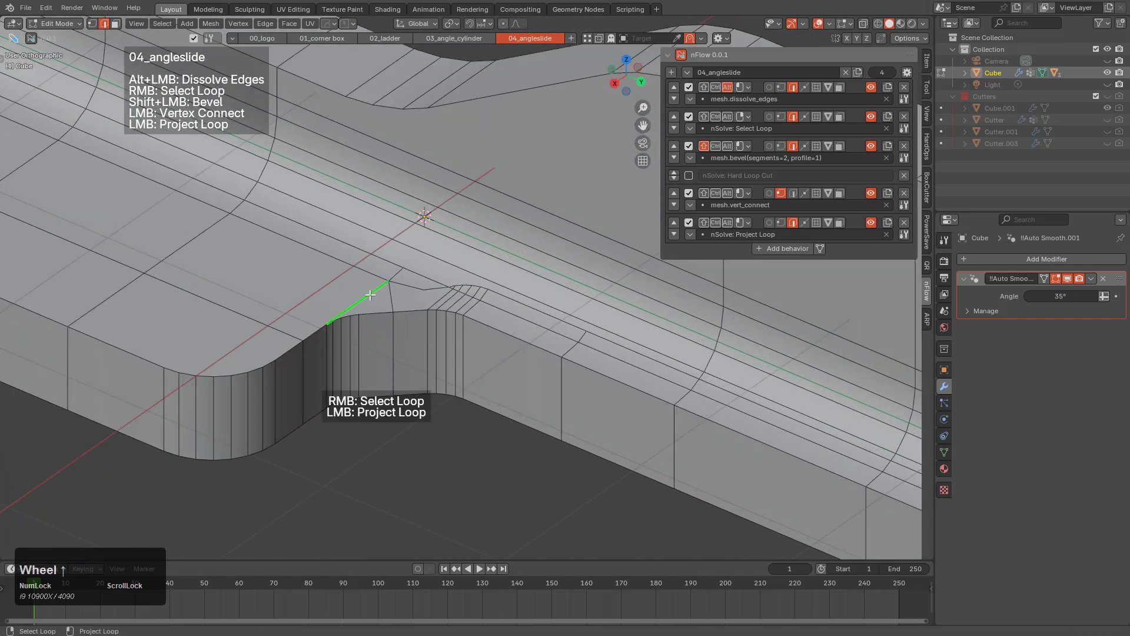
Select the wide section's lower rim edges from the notch's rounded corner to the far rounded end corner.
{"action": "key", "text": "w"}
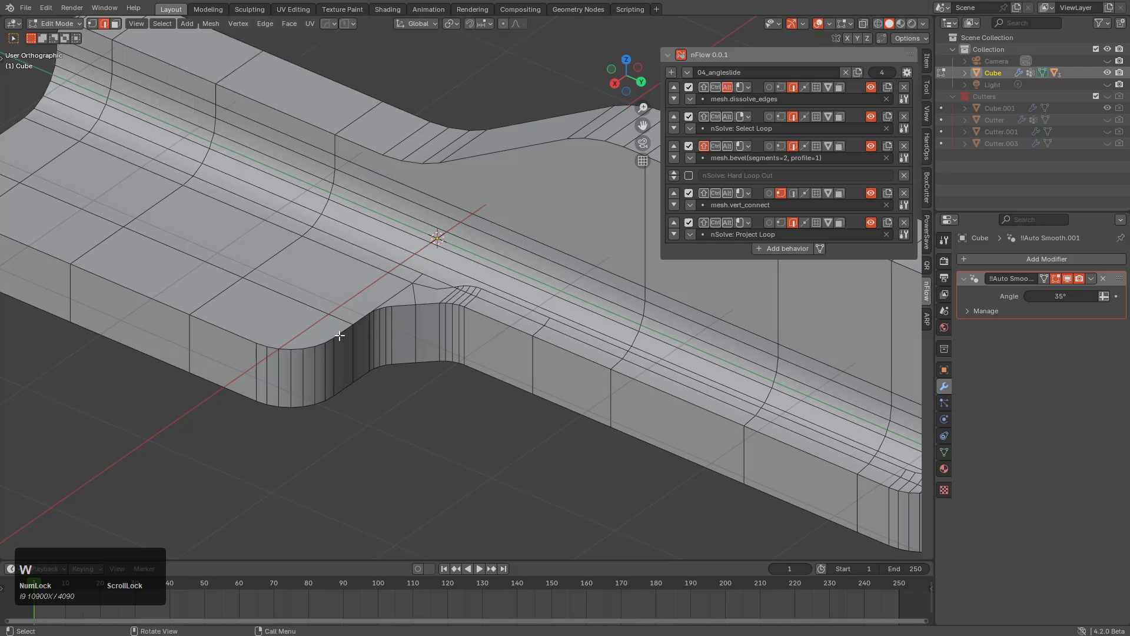
{"action": "scroll", "coordinate": [189, 283], "scroll_direction": "down", "scroll_amount": 2}
{"action": "left_click", "coordinate": [117, 259], "text": "ctrl"}
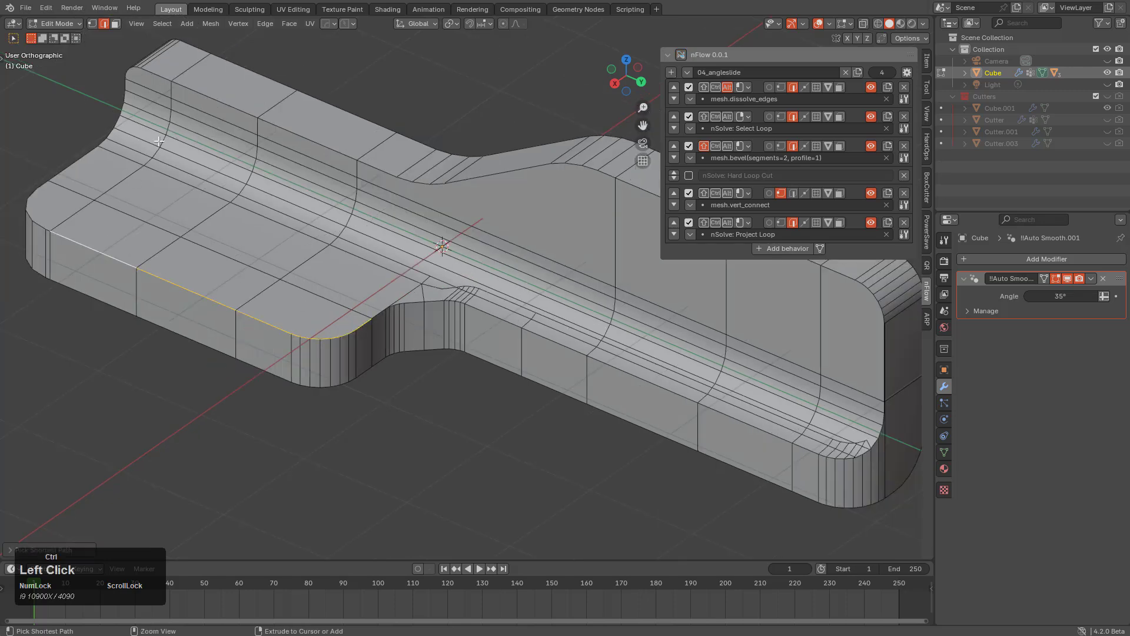
{"action": "key", "text": "ctrl+z"}
{"action": "middle_click_drag", "start_coordinate": [234, 116], "coordinate": [390, 208]}
{"action": "scroll", "coordinate": [249, 283], "scroll_direction": "up", "scroll_amount": 2}
{"action": "left_click", "coordinate": [249, 283], "text": "ctrl"}
{"action": "scroll", "coordinate": [346, 361], "scroll_direction": "up", "scroll_amount": 3}
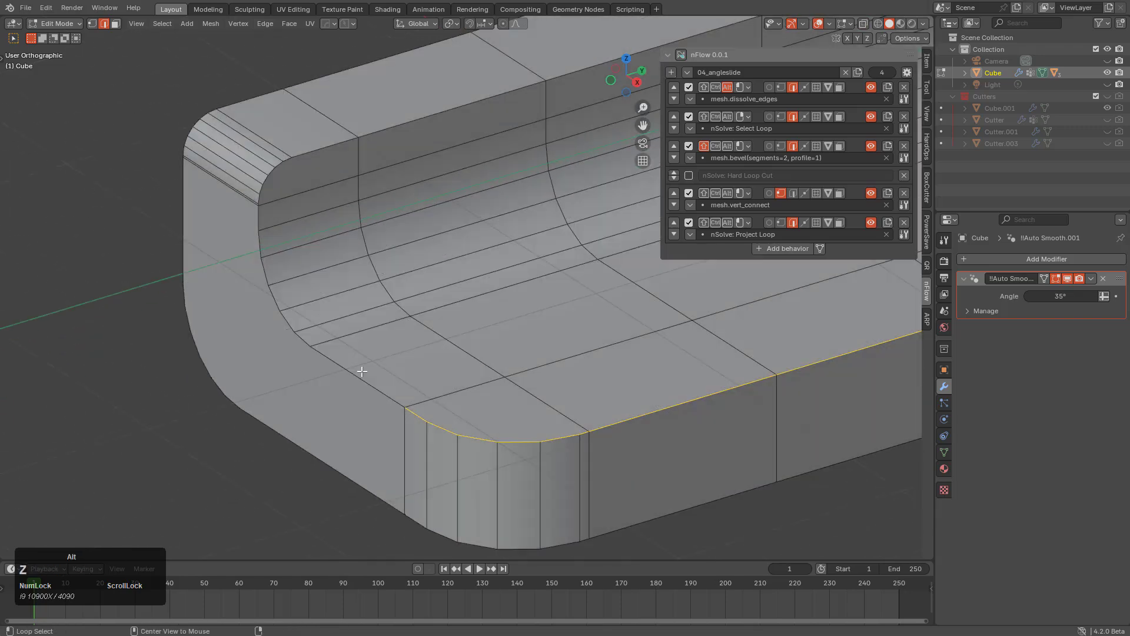
Extend the selected rim path up around the wide section's curved end and along the sloped upper inner edge.
{"action": "left_click", "coordinate": [365, 380], "text": "shift"}
{"action": "left_click", "coordinate": [314, 153], "text": "ctrl"}
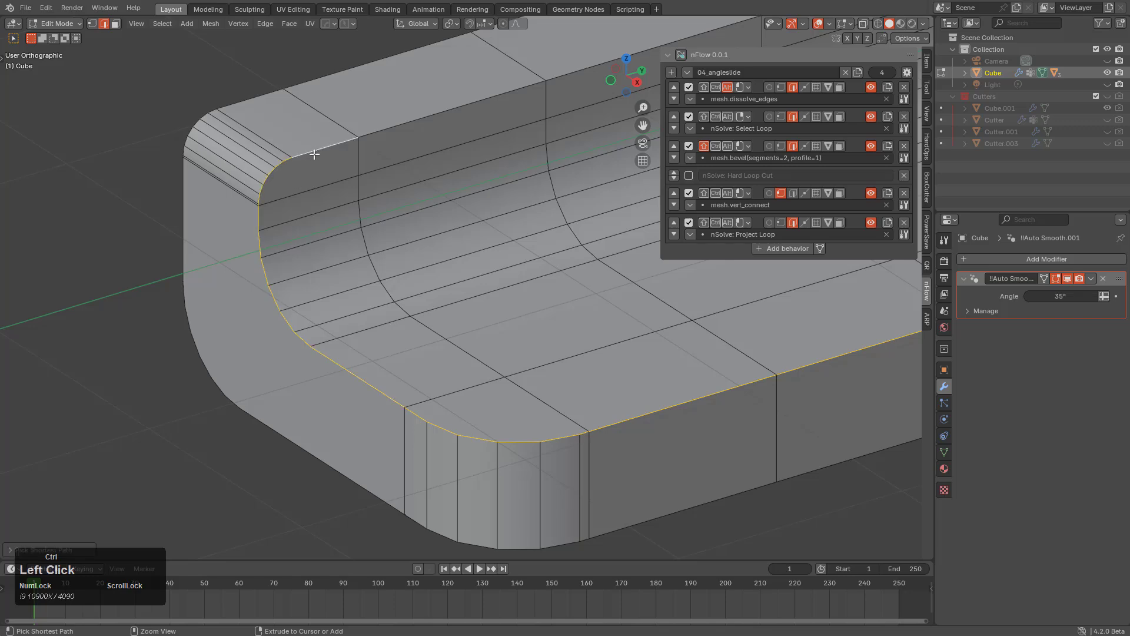
{"action": "left_click", "coordinate": [454, 119], "text": "shift"}
{"action": "middle_click_drag", "start_coordinate": [601, 136], "coordinate": [169, 336], "text": "shift"}
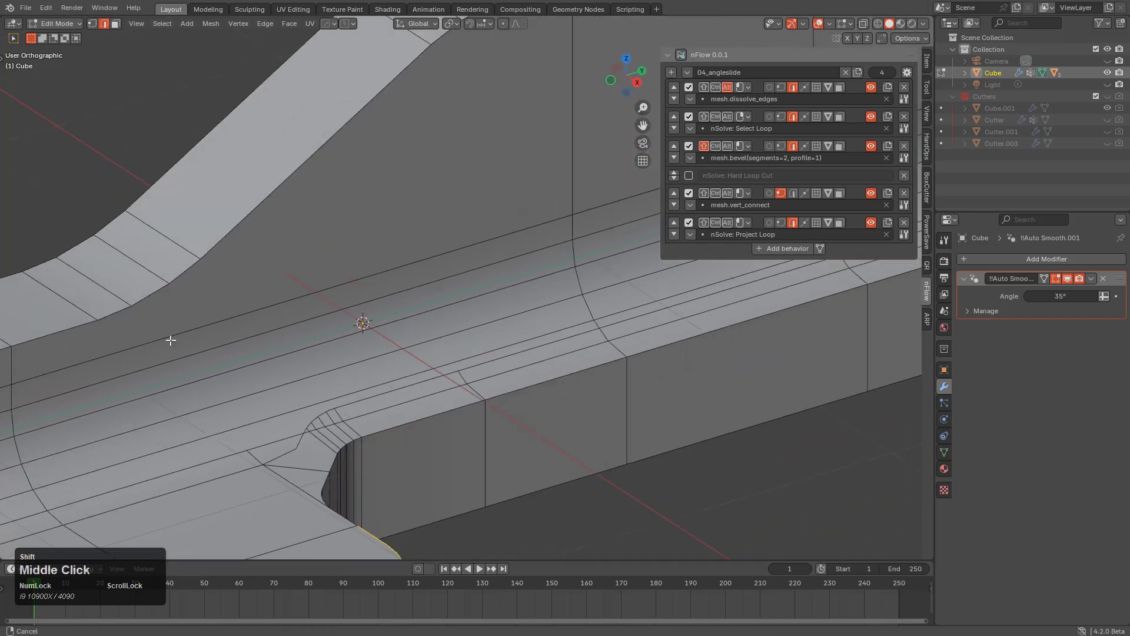
{"action": "scroll", "coordinate": [168, 335], "scroll_direction": "down", "scroll_amount": 2}
{"action": "left_click", "coordinate": [605, 131], "text": "ctrl"}
Extend the selected rim path down the narrow section's end to its rounded lower corner and reactivate nFlow.
{"action": "middle_click_drag", "start_coordinate": [606, 131], "coordinate": [471, 270]}
{"action": "scroll", "coordinate": [412, 271], "scroll_direction": "up", "scroll_amount": 5}
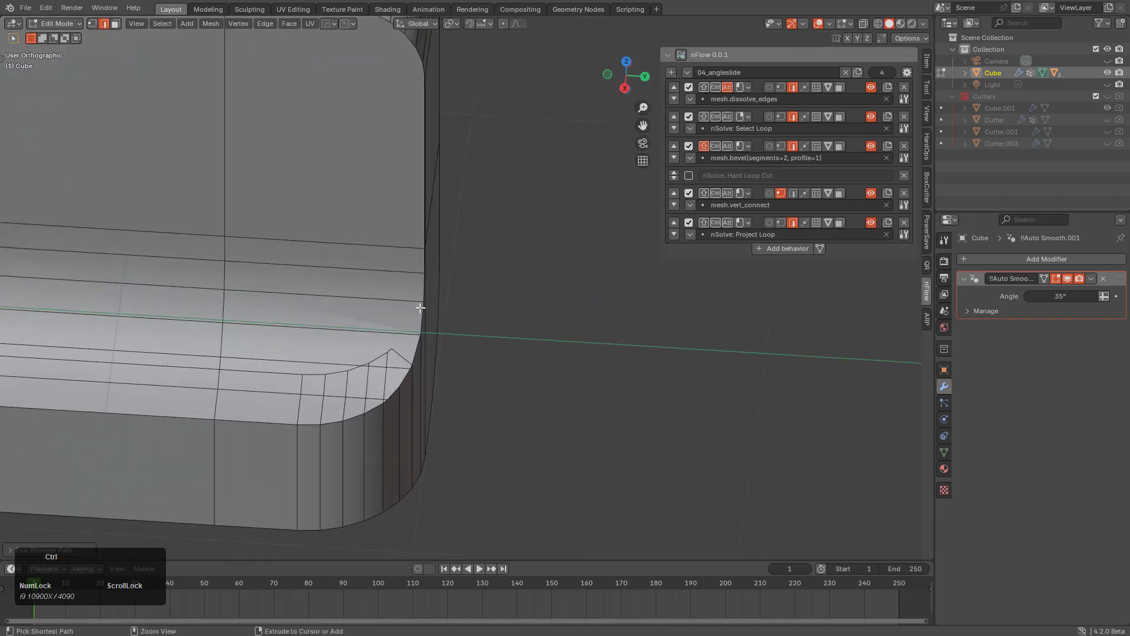
{"action": "left_click", "coordinate": [419, 311], "text": "ctrl"}
{"action": "middle_click_drag", "start_coordinate": [419, 310], "coordinate": [333, 320]}
{"action": "scroll", "coordinate": [333, 320], "scroll_direction": "down", "scroll_amount": 5}
{"action": "scroll", "coordinate": [399, 325], "scroll_direction": "up", "scroll_amount": 2}
{"action": "middle_click_drag", "start_coordinate": [457, 323], "coordinate": [467, 370], "text": "shift"}
{"action": "scroll", "coordinate": [598, 306], "scroll_direction": "up", "scroll_amount": 2}
{"action": "middle_click_drag", "start_coordinate": [598, 305], "coordinate": [573, 314], "text": "shift"}
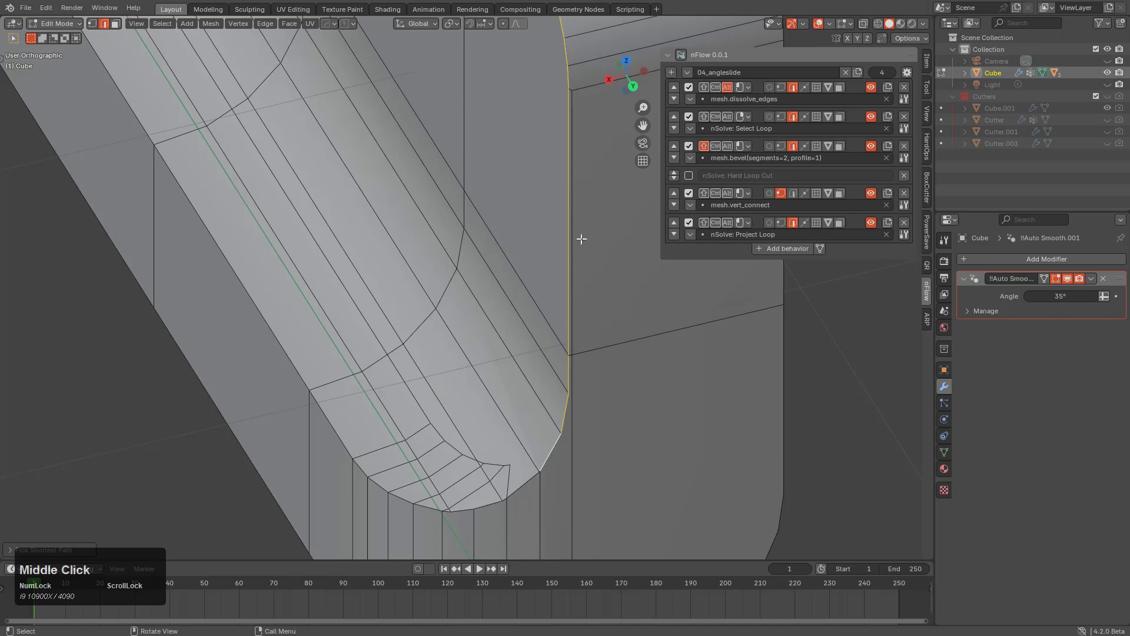
{"action": "scroll", "coordinate": [512, 295], "scroll_direction": "down", "scroll_amount": 3}
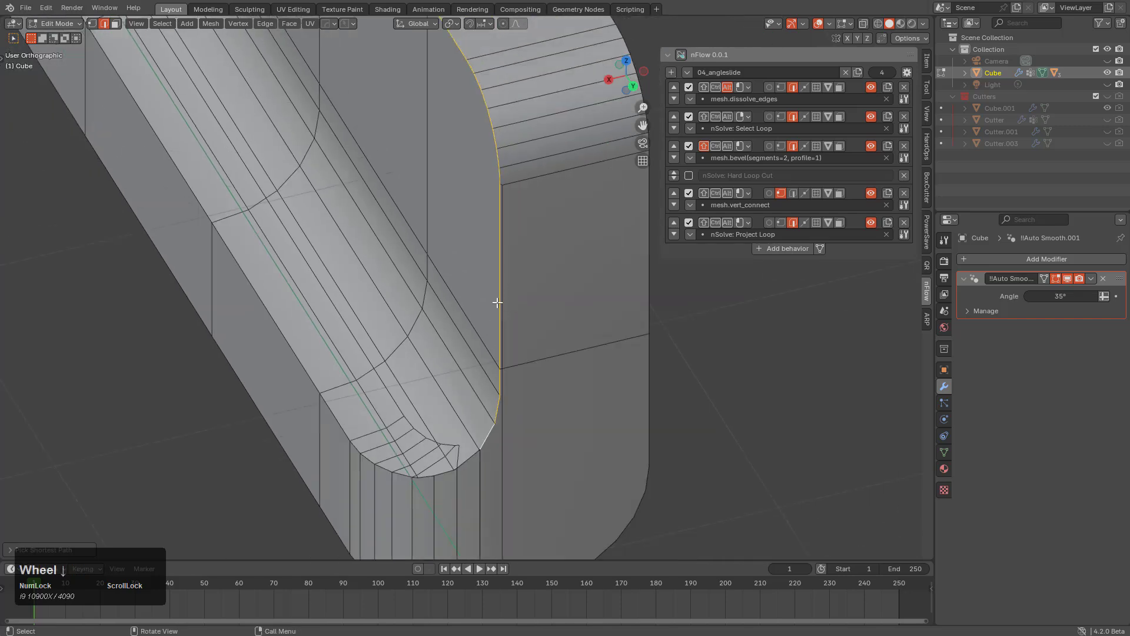
{"action": "middle_click_drag", "start_coordinate": [497, 302], "coordinate": [479, 323], "text": "shift"}
{"action": "scroll", "coordinate": [479, 323], "scroll_direction": "down", "scroll_amount": 2}
{"action": "scroll", "coordinate": [548, 385], "scroll_direction": "up", "scroll_amount": 4}
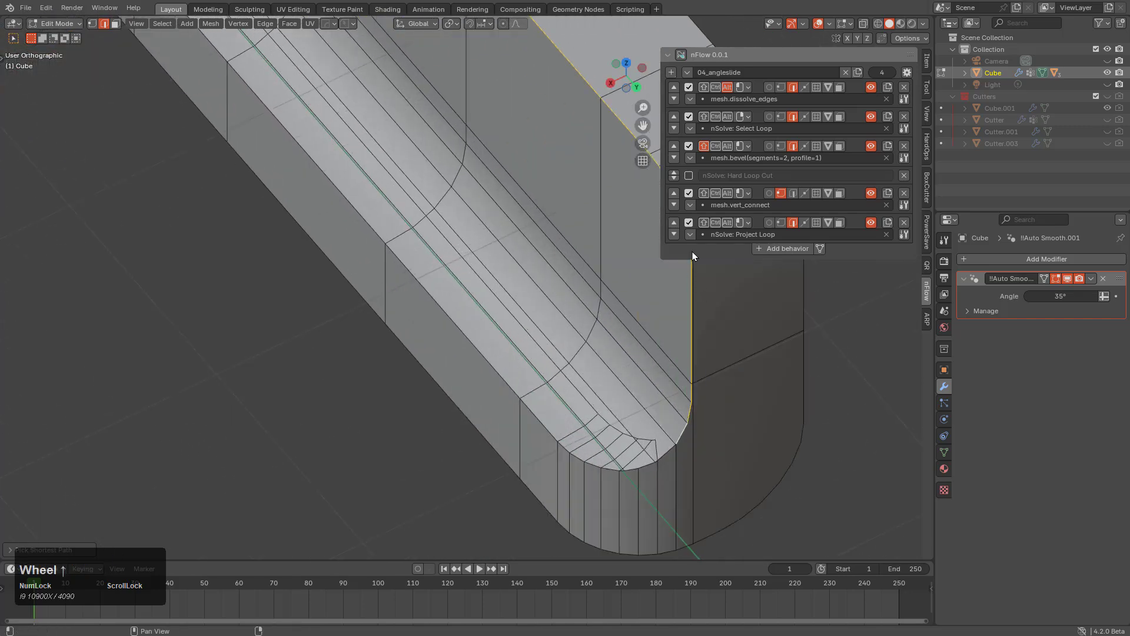
{"action": "left_click", "coordinate": [680, 54]}
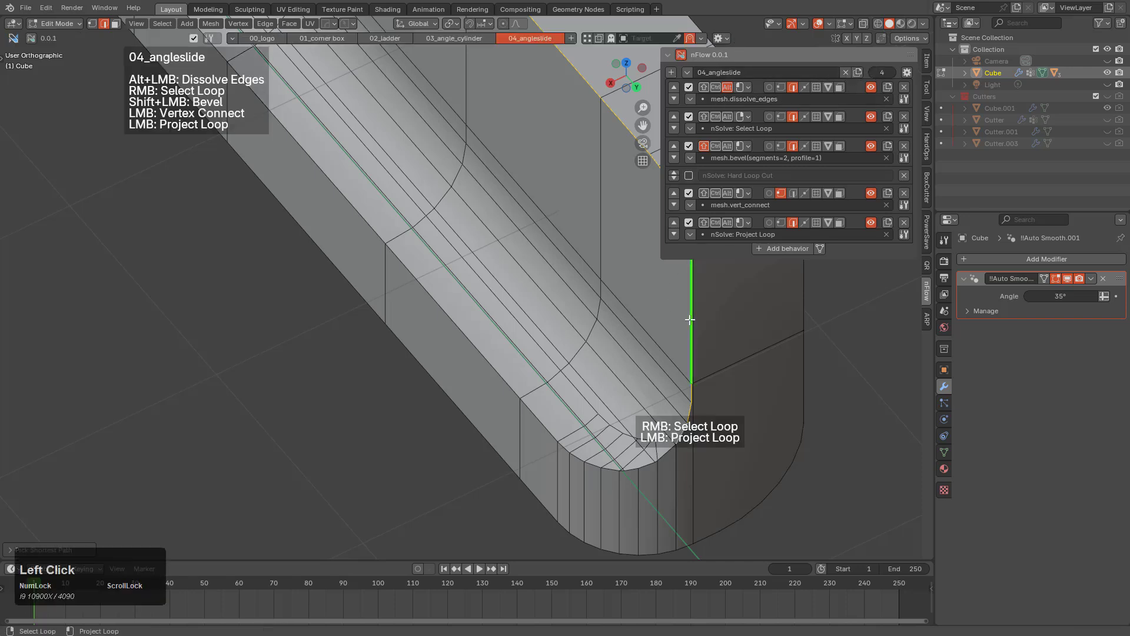
Try a two-segment bevel on the selected rim path.
{"action": "left_click_drag", "start_coordinate": [690, 319], "coordinate": [720, 313], "text": "shift"}
{"action": "scroll", "coordinate": [718, 312], "scroll_direction": "down", "scroll_amount": 4}
{"action": "middle_click_drag", "start_coordinate": [478, 303], "coordinate": [252, 288]}
{"action": "scroll", "coordinate": [636, 329], "scroll_direction": "up", "scroll_amount": 4}
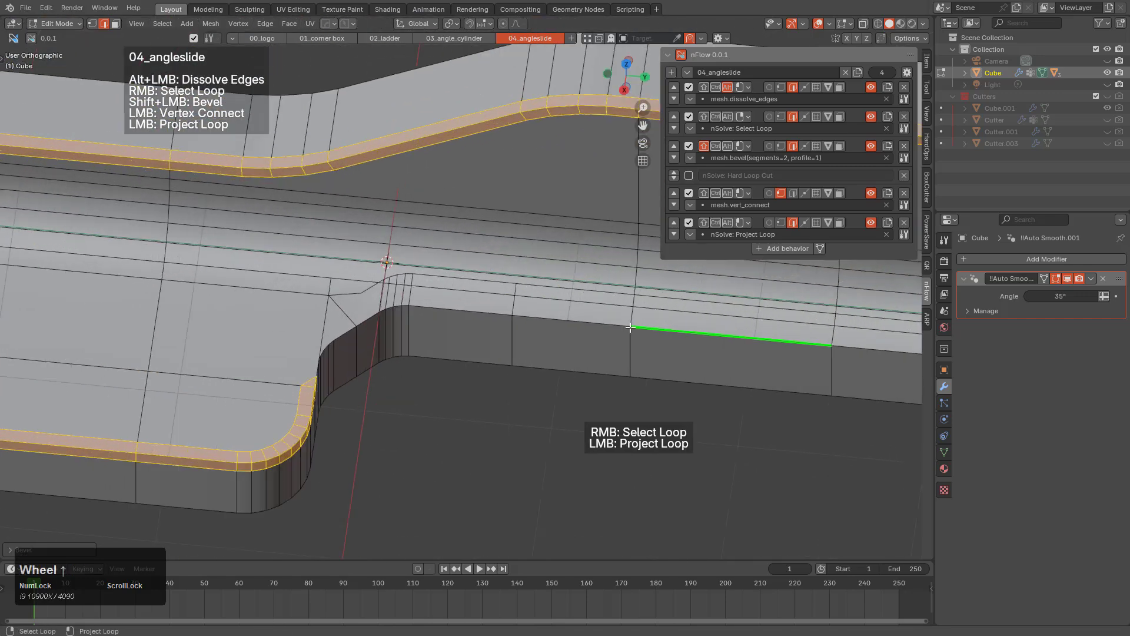
Examine the trial bevel at the notch and along the narrow section's inset loops, and undo the bevel.
{"action": "middle_click_drag", "start_coordinate": [391, 348], "coordinate": [558, 313], "text": "shift"}
{"action": "scroll", "coordinate": [558, 313], "scroll_direction": "up", "scroll_amount": 2}
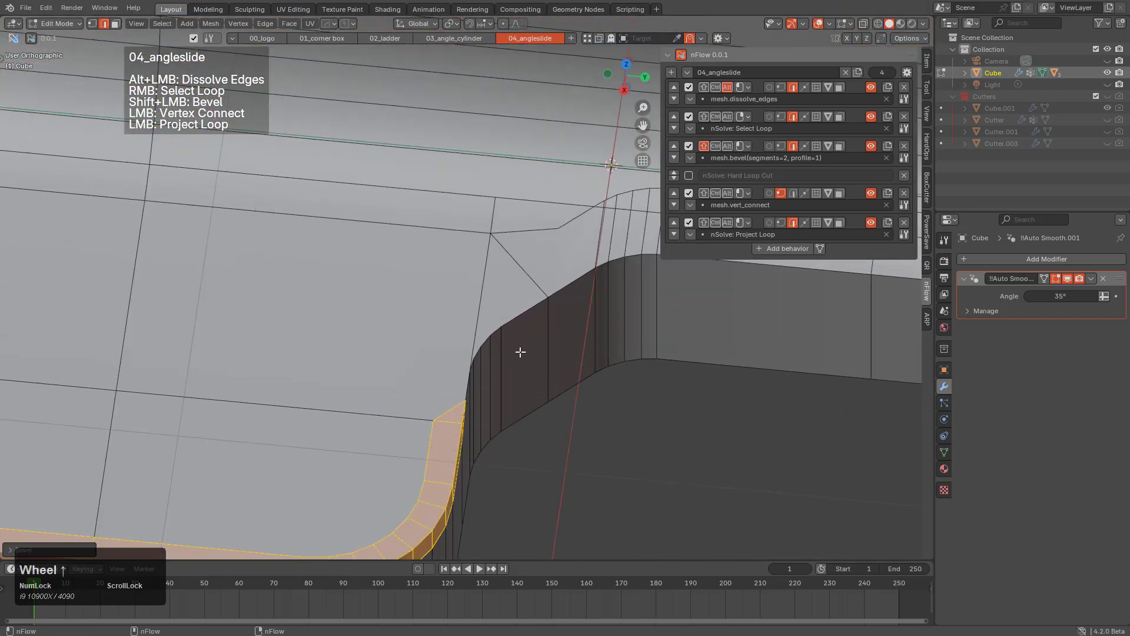
{"action": "middle_click_drag", "start_coordinate": [520, 352], "coordinate": [500, 353]}
{"action": "scroll", "coordinate": [530, 355], "scroll_direction": "down", "scroll_amount": 4}
{"action": "middle_click_drag", "start_coordinate": [701, 361], "coordinate": [407, 303], "text": "shift"}
{"action": "scroll", "coordinate": [500, 356], "scroll_direction": "down", "scroll_amount": 1}
{"action": "middle_click_drag", "start_coordinate": [593, 383], "coordinate": [400, 403], "text": "shift"}
{"action": "scroll", "coordinate": [509, 362], "scroll_direction": "up", "scroll_amount": 1}
{"action": "scroll", "coordinate": [510, 366], "scroll_direction": "up", "scroll_amount": 1}
{"action": "middle_click_drag", "start_coordinate": [511, 374], "coordinate": [584, 327], "text": "shift"}
{"action": "scroll", "coordinate": [584, 327], "scroll_direction": "up", "scroll_amount": 1}
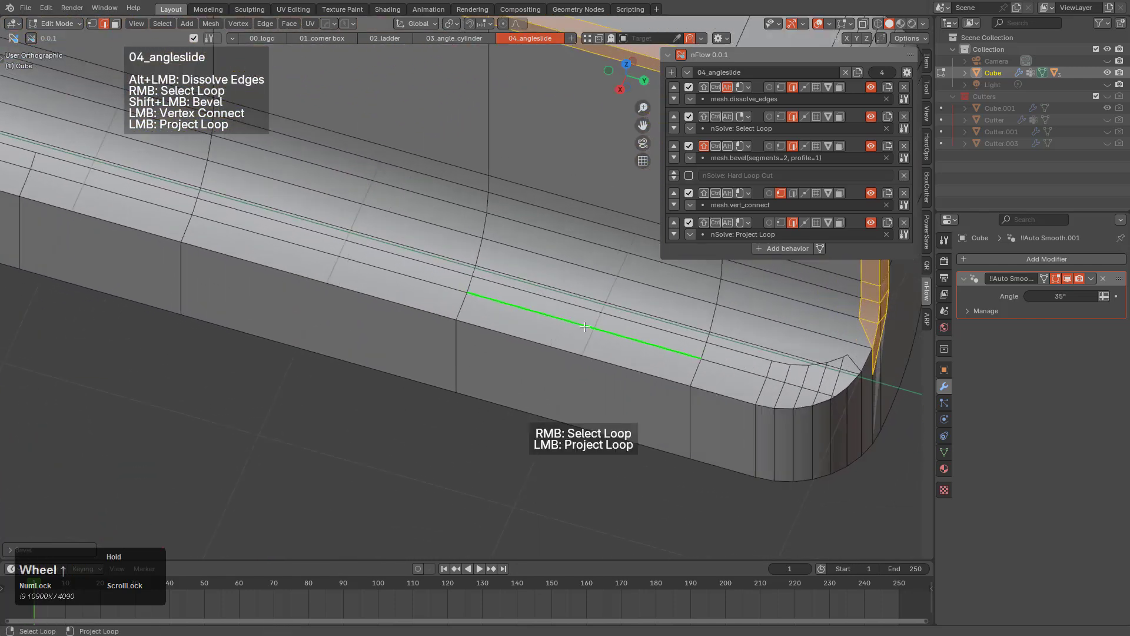
{"action": "middle_click_drag", "start_coordinate": [431, 310], "coordinate": [652, 356], "text": "shift"}
{"action": "middle_click_drag", "start_coordinate": [285, 280], "coordinate": [655, 319], "text": "shift"}
{"action": "scroll", "coordinate": [353, 369], "scroll_direction": "down", "scroll_amount": 2}
{"action": "key", "text": "ctrl+z"}
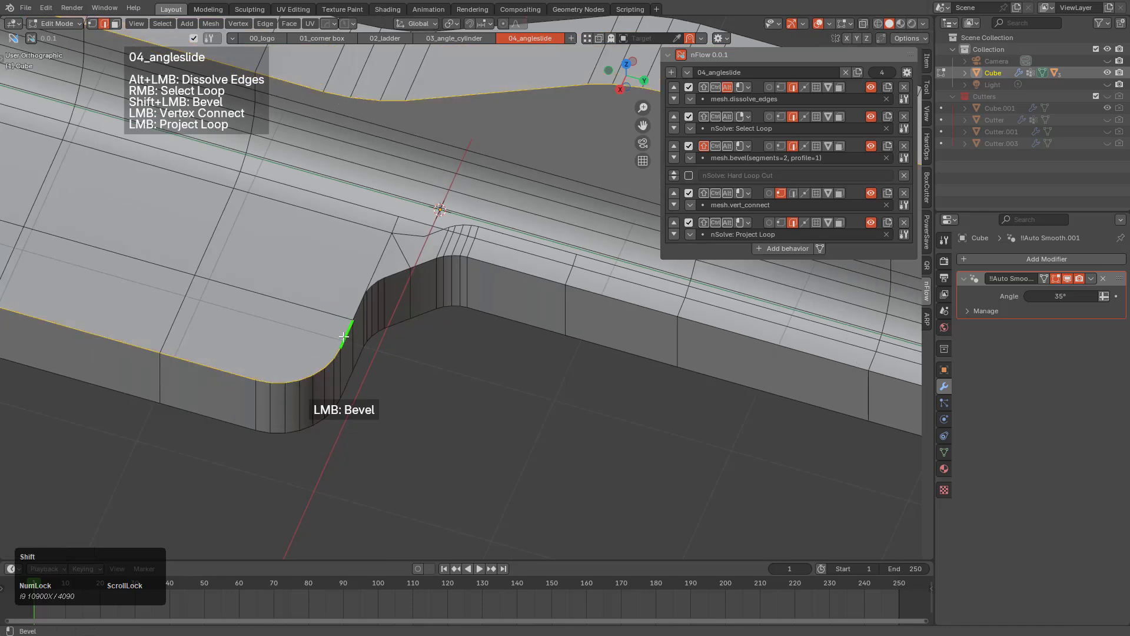
Bevel the selected rim path with two segments and check the fan at the wide section's upper corner.
{"action": "left_click_drag", "start_coordinate": [344, 336], "coordinate": [374, 362], "text": "shift"}
{"action": "middle_click_drag", "start_coordinate": [379, 361], "coordinate": [366, 313]}
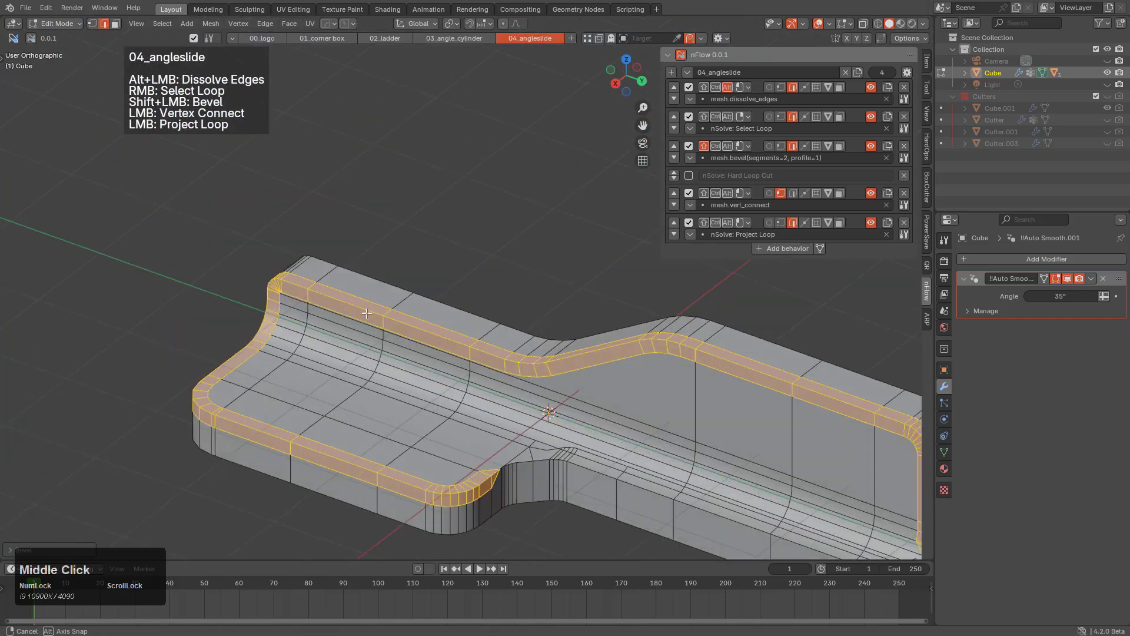
{"action": "scroll", "coordinate": [353, 365], "scroll_direction": "up", "scroll_amount": 3}
{"action": "middle_click_drag", "start_coordinate": [351, 373], "coordinate": [283, 289]}
{"action": "scroll", "coordinate": [278, 282], "scroll_direction": "up", "scroll_amount": 3}
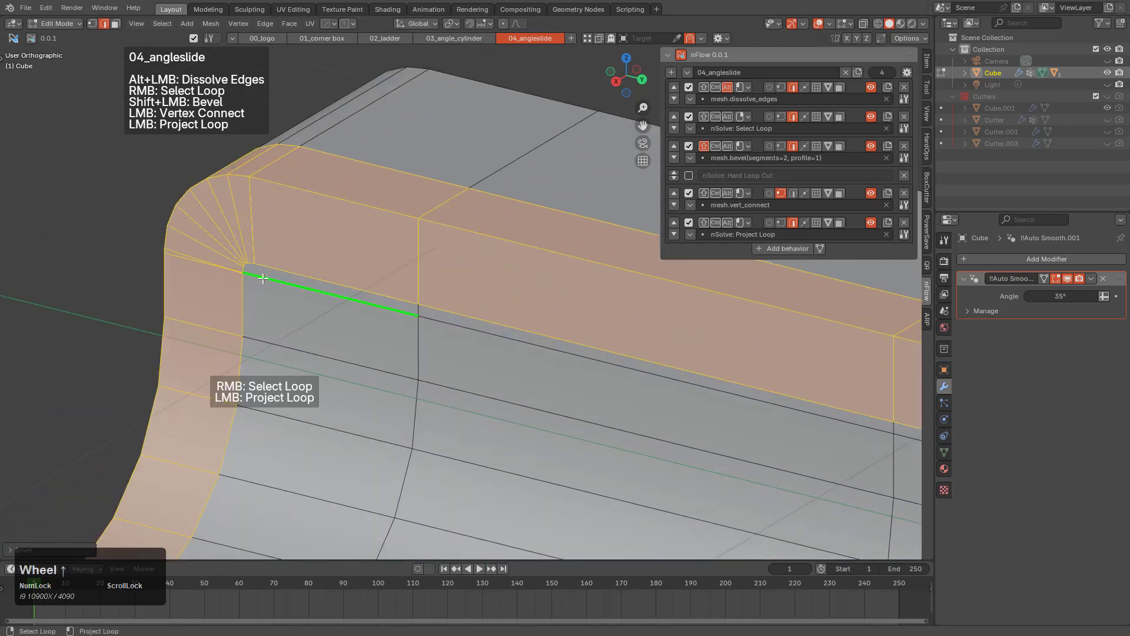
Dissolve the leftover vertical edges overlapping the bevel at the narrow section's end.
{"action": "scroll", "coordinate": [526, 364], "scroll_direction": "down", "scroll_amount": 7}
{"action": "middle_click_drag", "start_coordinate": [706, 379], "coordinate": [406, 317], "text": "shift"}
{"action": "middle_click_drag", "start_coordinate": [573, 315], "coordinate": [627, 323]}
{"action": "middle_click_drag", "start_coordinate": [627, 322], "coordinate": [433, 331], "text": "shift"}
{"action": "scroll", "coordinate": [618, 377], "scroll_direction": "up", "scroll_amount": 4}
{"action": "middle_click_drag", "start_coordinate": [654, 384], "coordinate": [589, 389]}
{"action": "middle_click_drag", "start_coordinate": [771, 453], "coordinate": [498, 364], "text": "shift"}
{"action": "scroll", "coordinate": [685, 395], "scroll_direction": "up", "scroll_amount": 2}
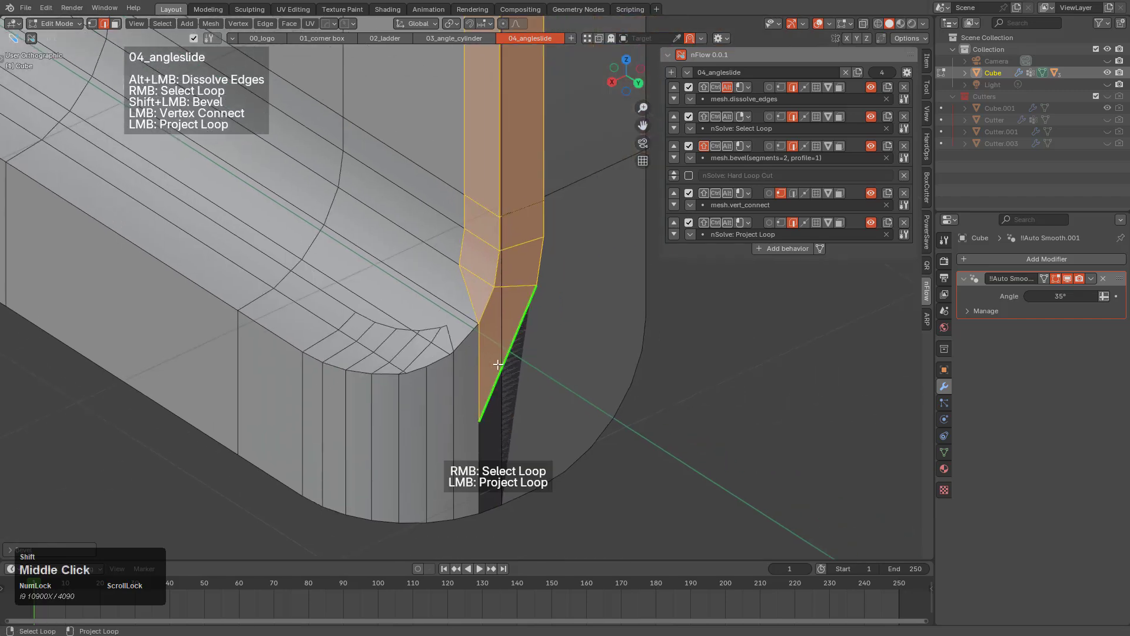
{"action": "scroll", "coordinate": [498, 364], "scroll_direction": "up", "scroll_amount": 2}
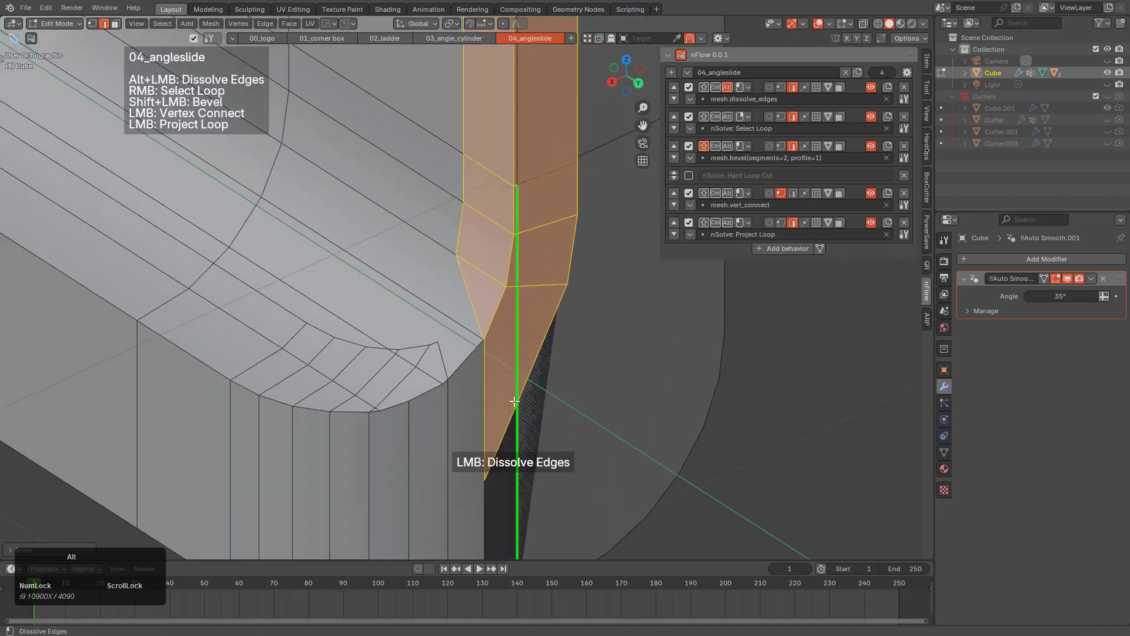
{"action": "left_click", "coordinate": [517, 433], "text": "alt"}
{"action": "scroll", "coordinate": [497, 409], "scroll_direction": "up", "scroll_amount": 3}
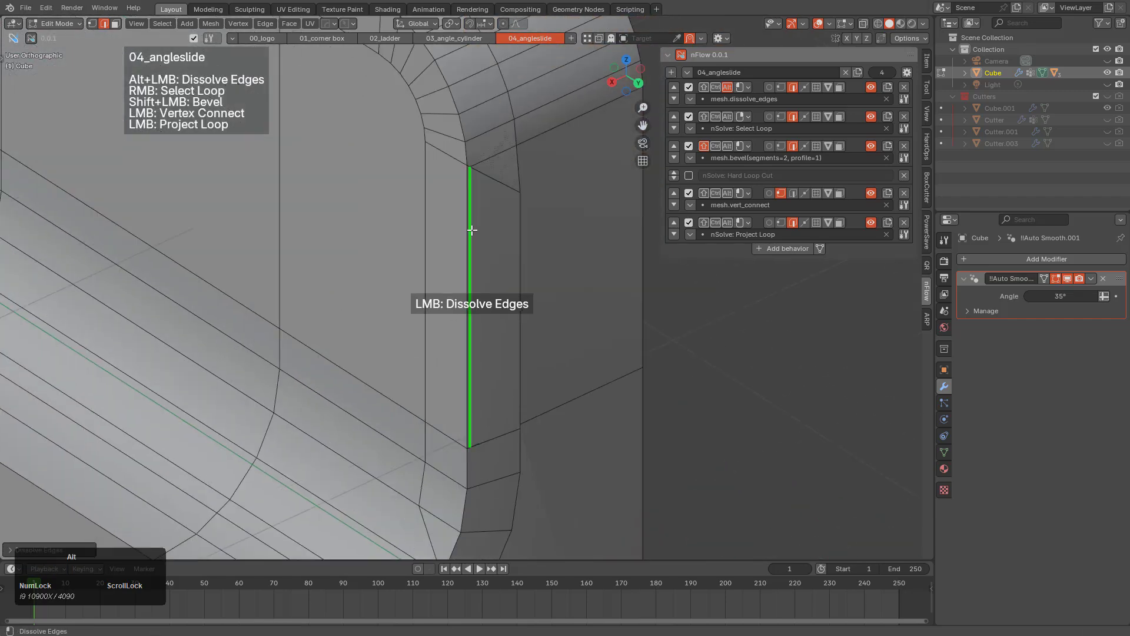
{"action": "left_click", "coordinate": [473, 224], "text": "alt"}
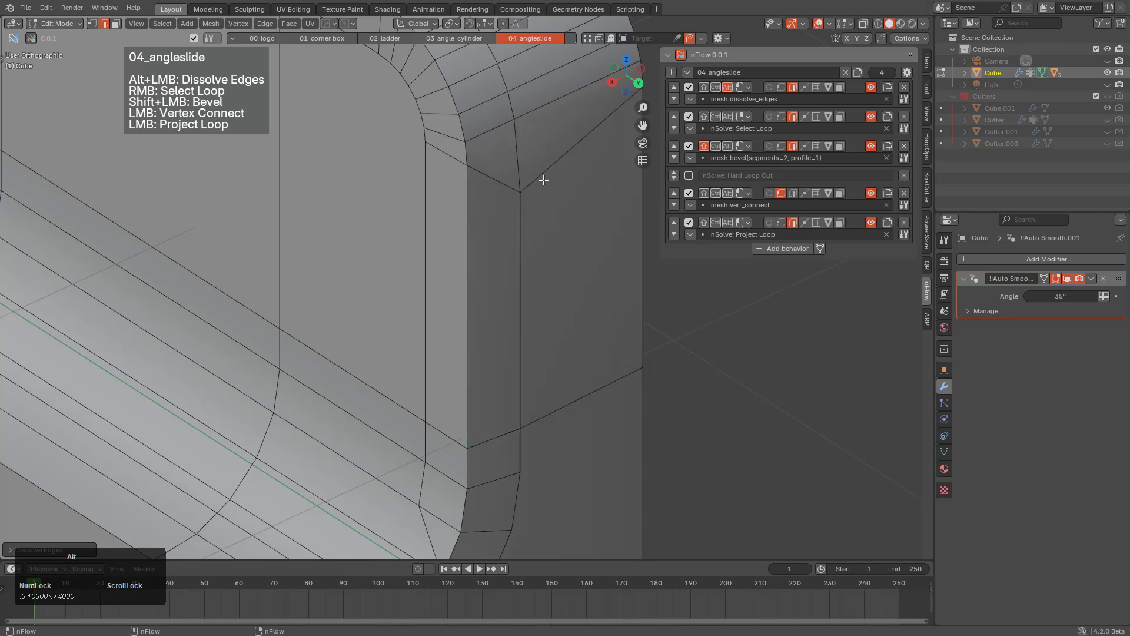
{"action": "middle_click_drag", "start_coordinate": [530, 176], "coordinate": [454, 306]}
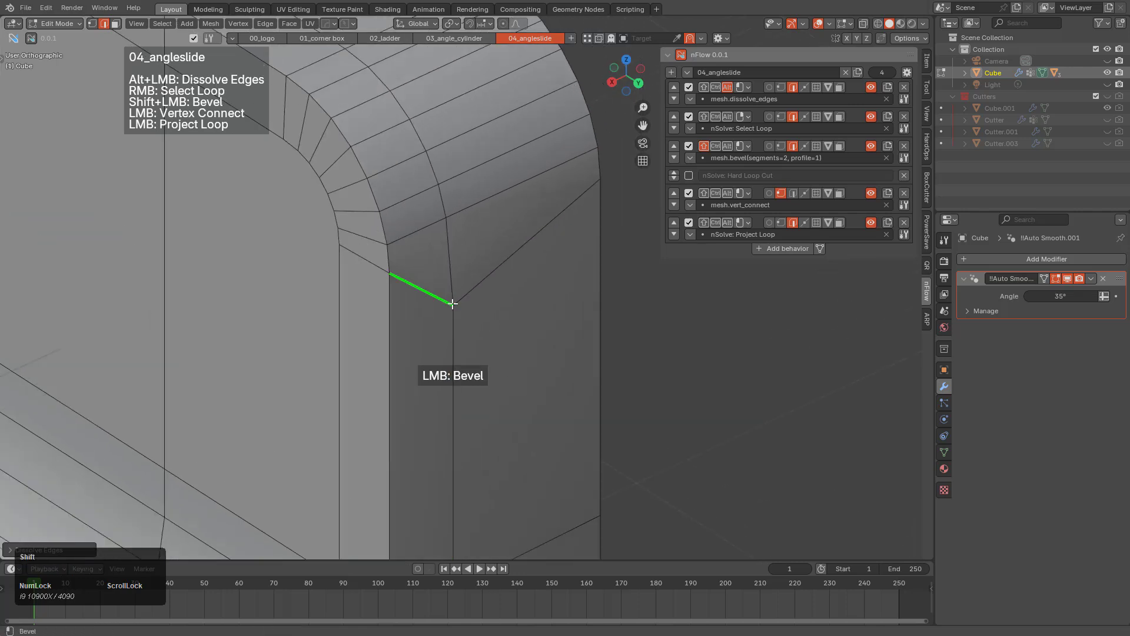
Add a transform.vert_slide behavior to the 04_angleslide preset and require the Shift modifier for it.
{"action": "left_click", "coordinate": [779, 250]}
{"action": "left_click", "coordinate": [774, 263]}
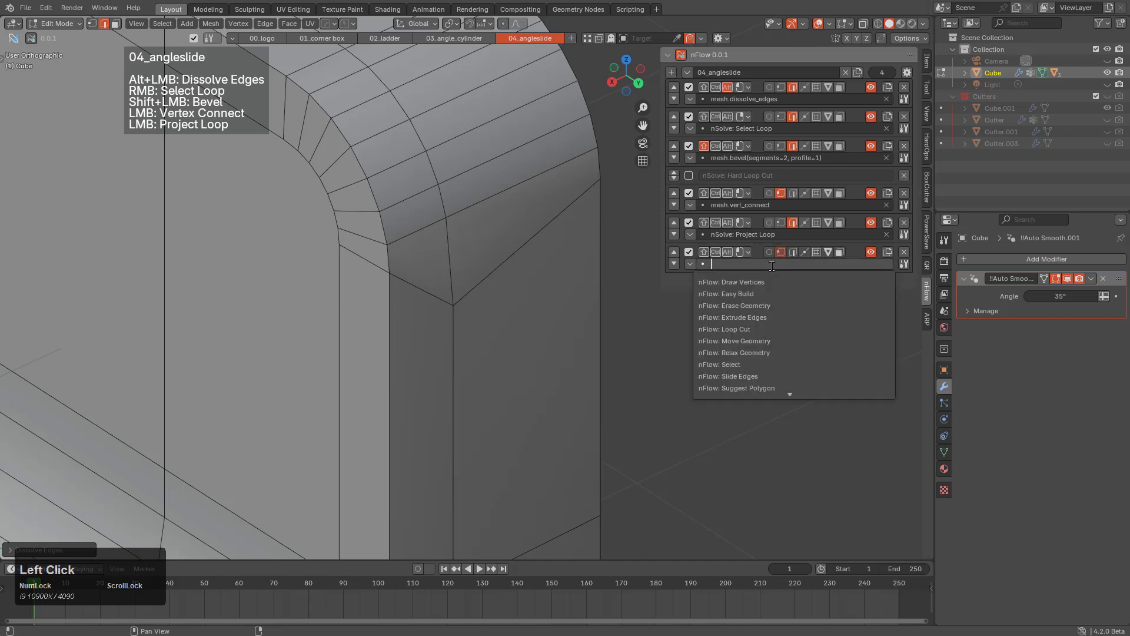
{"action": "type", "text": "slid"}
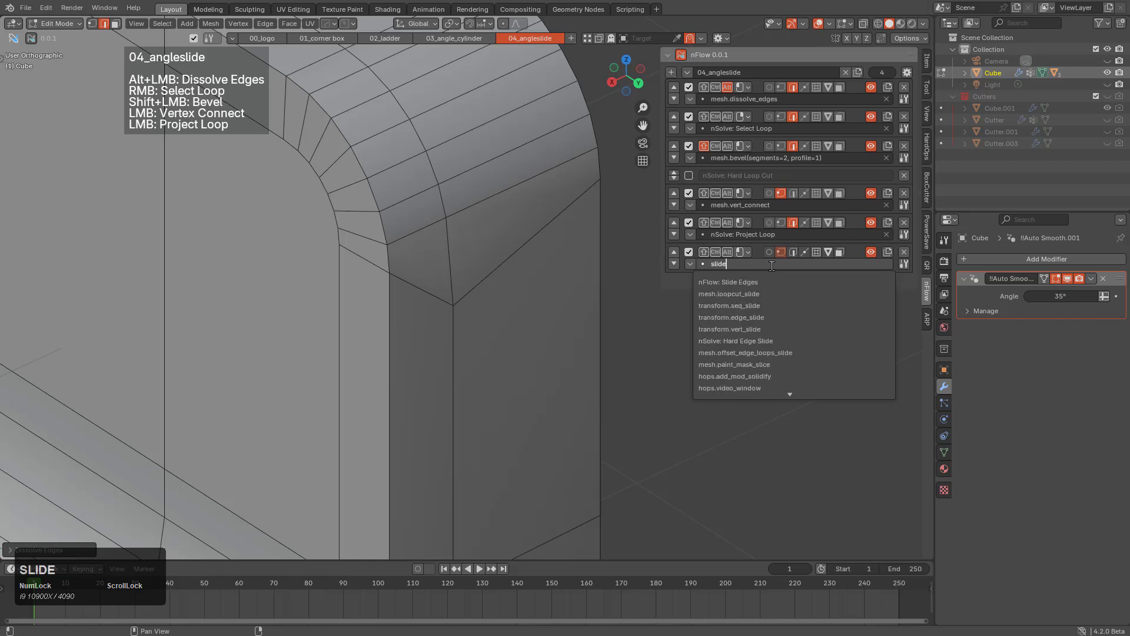
{"action": "type", "text": "e"}
{"action": "key", "text": "Down"}
{"action": "key", "text": "Down"}
{"action": "key", "text": "Down"}
{"action": "key", "text": "Down"}
{"action": "key", "text": "Down"}
{"action": "key", "text": "Return"}
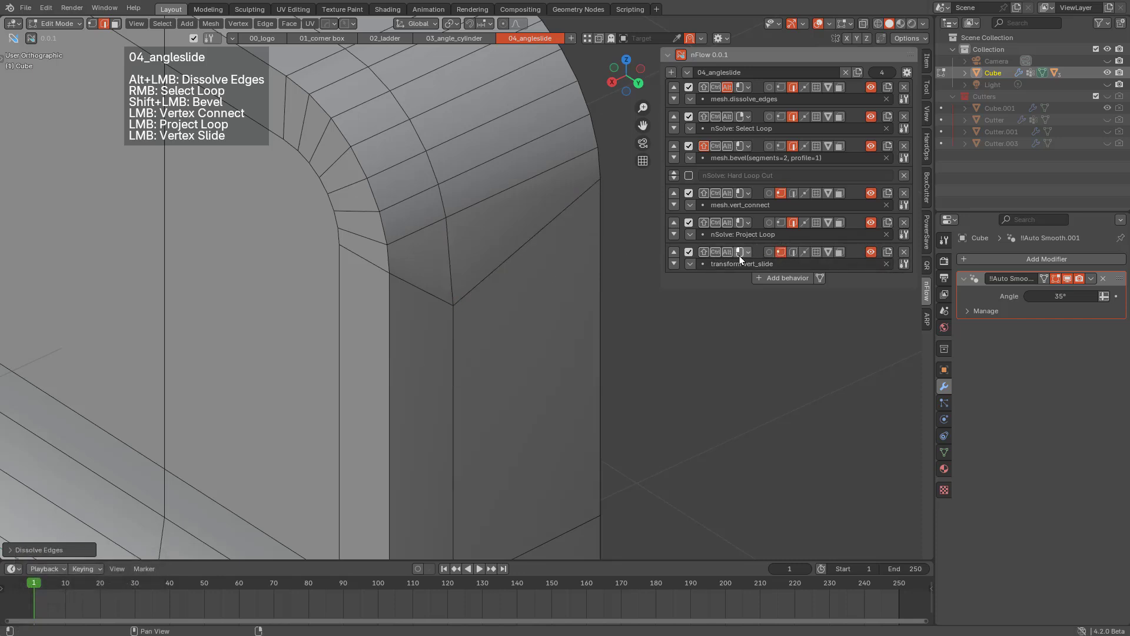
{"action": "left_click", "coordinate": [705, 252]}
Slide the stray bevel vertices below the upper rounded corner and at the bevel's lower tip upward along their edges.
{"action": "left_click", "coordinate": [453, 305], "text": "shift"}
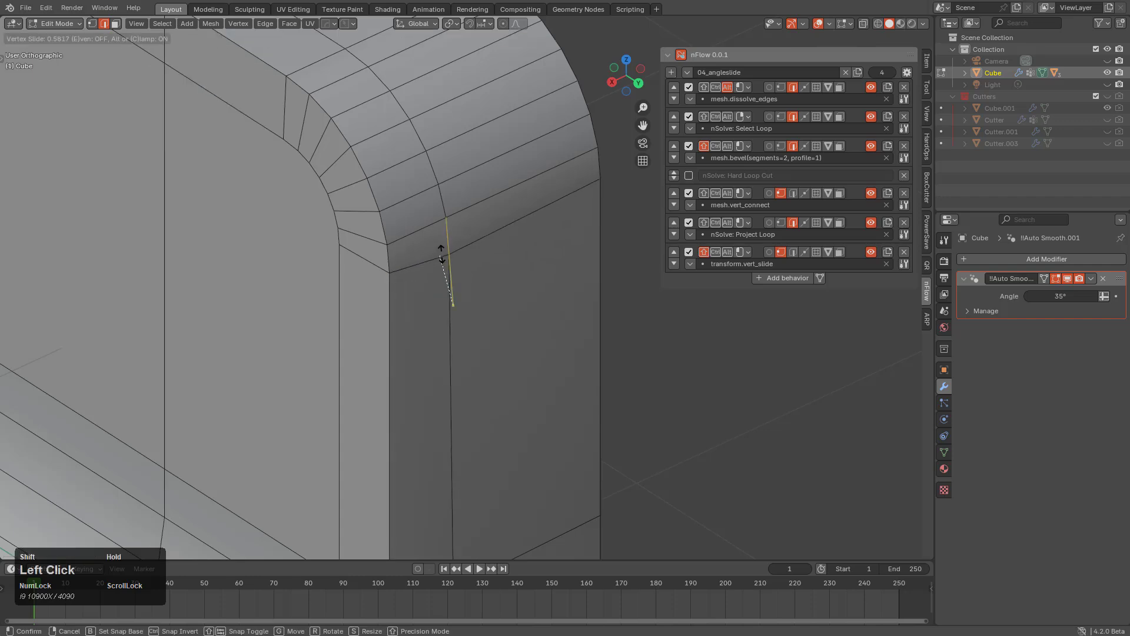
{"action": "left_click_drag", "start_coordinate": [443, 246], "coordinate": [444, 244], "text": "shift"}
{"action": "scroll", "coordinate": [464, 360], "scroll_direction": "down", "scroll_amount": 4}
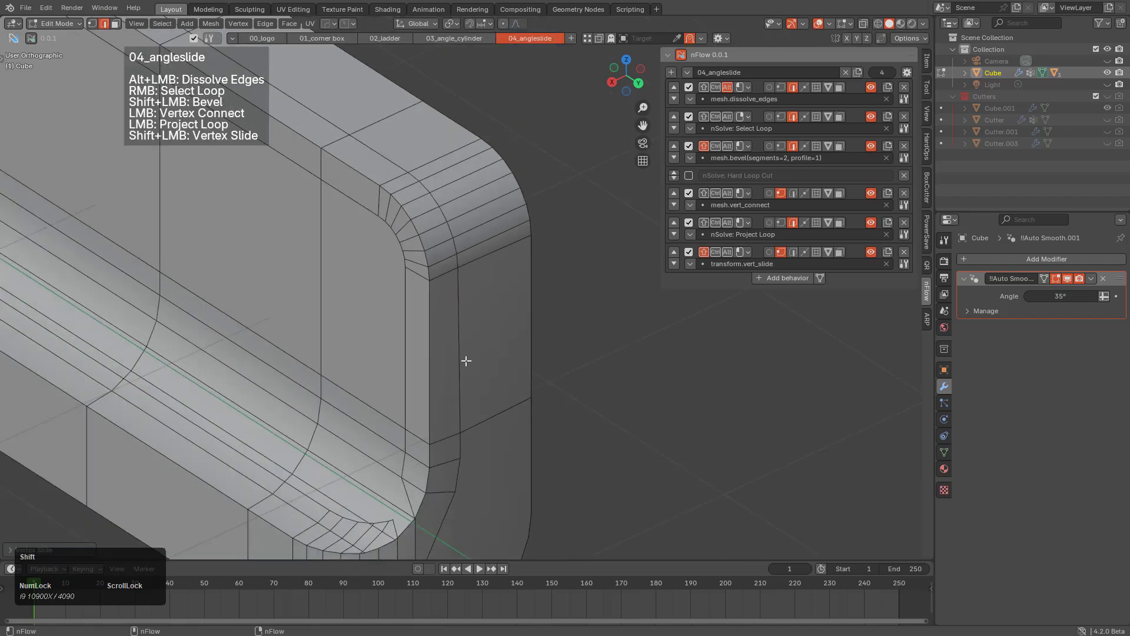
{"action": "middle_click_drag", "start_coordinate": [464, 360], "coordinate": [521, 233]}
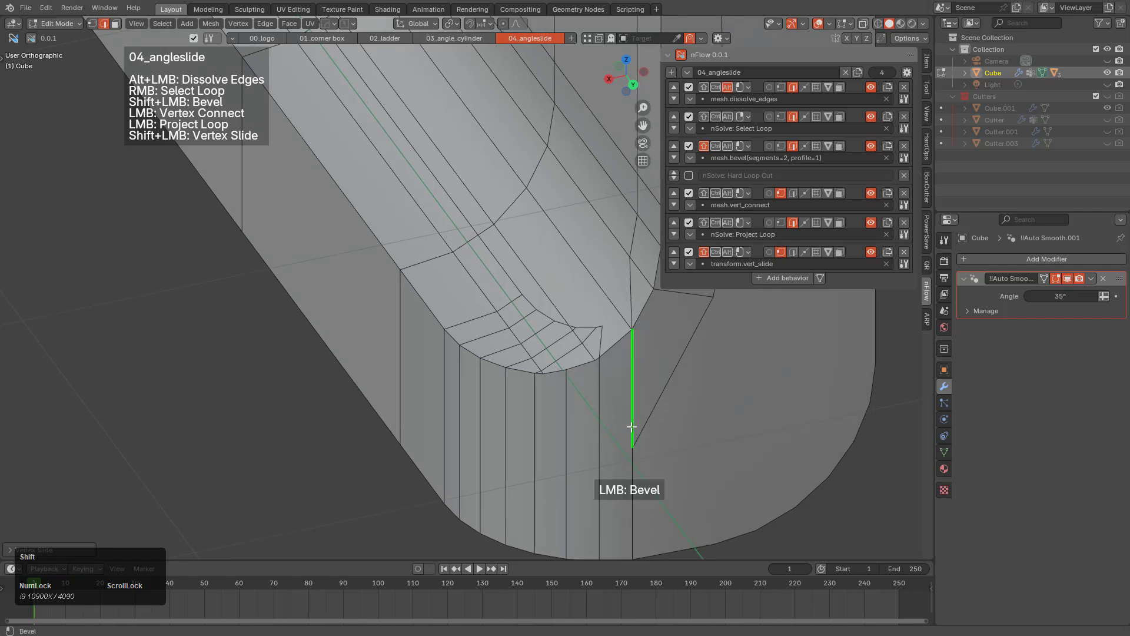
{"action": "left_click_drag", "start_coordinate": [631, 454], "coordinate": [631, 373], "text": "shift"}
{"action": "left_click", "coordinate": [631, 365]}
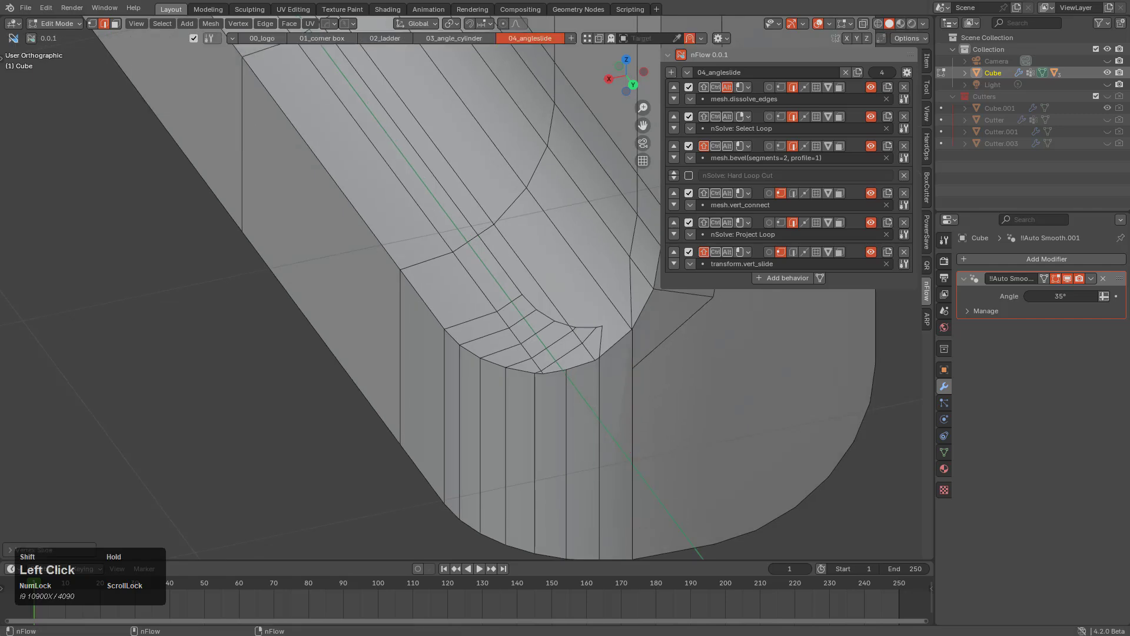
Add an edge loop around the side wall from the notch to the narrow section's rounded end and shift it toward the rim.
{"action": "scroll", "coordinate": [471, 424], "scroll_direction": "down", "scroll_amount": 5}
{"action": "middle_click_drag", "start_coordinate": [444, 404], "coordinate": [330, 277]}
{"action": "scroll", "coordinate": [360, 300], "scroll_direction": "up", "scroll_amount": 2}
{"action": "key", "text": "ctrl+r"}
{"action": "left_click", "coordinate": [262, 253]}
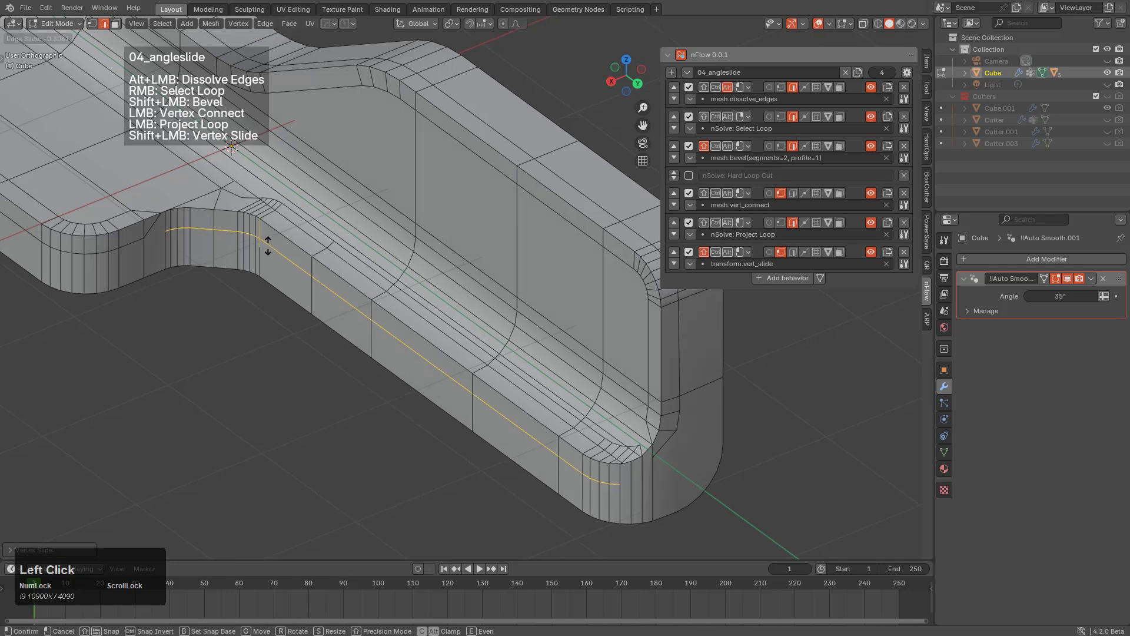
{"action": "left_click", "coordinate": [272, 245]}
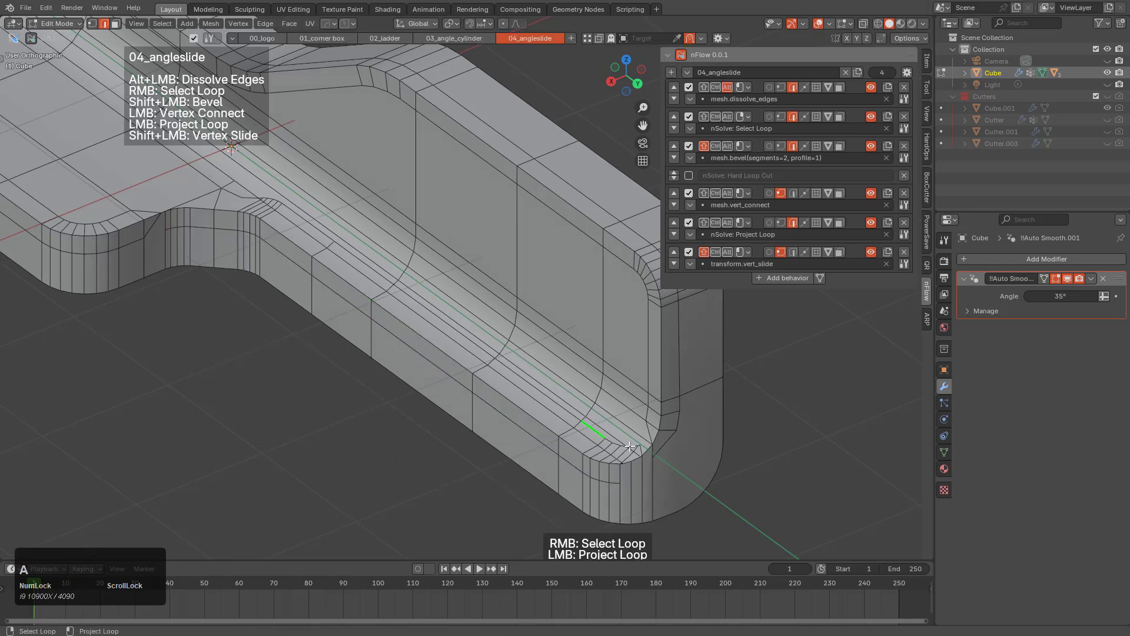
Connect the open end of the side wall loop to the bevel's lower tip vertex.
{"action": "scroll", "coordinate": [598, 479], "scroll_direction": "up", "scroll_amount": 4}
{"action": "left_click", "coordinate": [393, 430]}
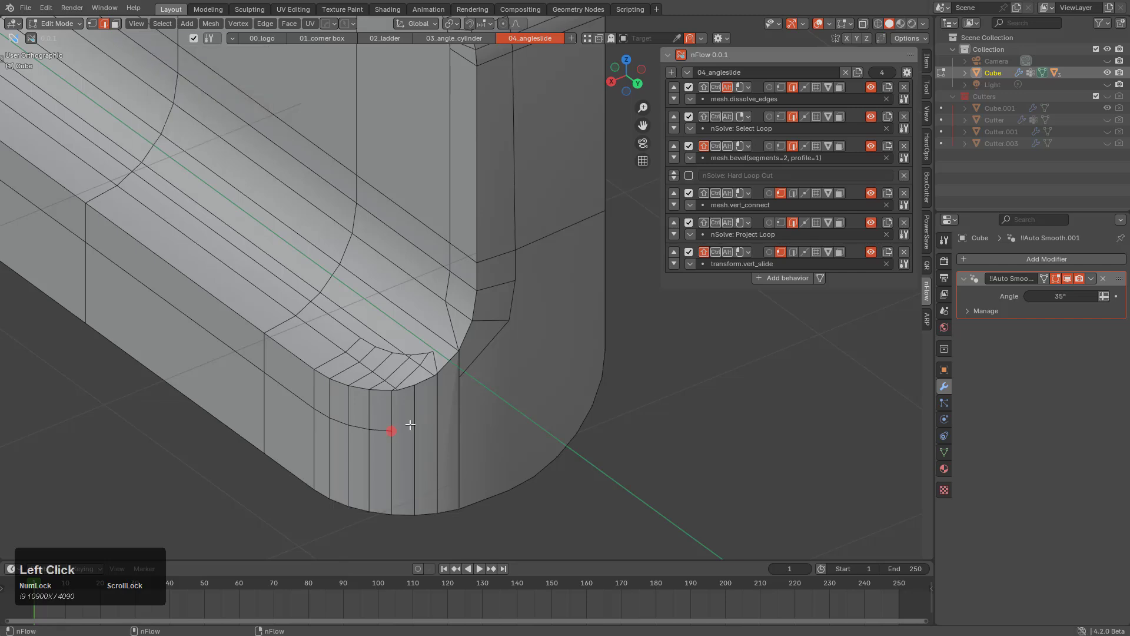
{"action": "left_click", "coordinate": [457, 377]}
Slide two vertices of the new connecting edges down their vertical edges to smooth the curve around the rounded end.
{"action": "scroll", "coordinate": [457, 378], "scroll_direction": "up", "scroll_amount": 4}
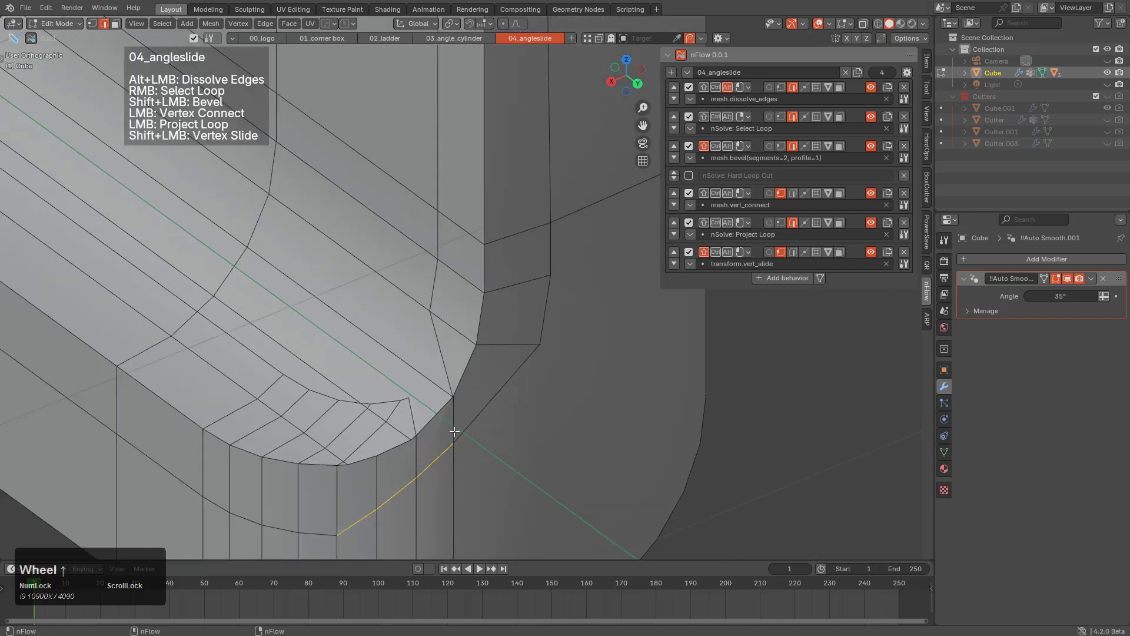
{"action": "left_click", "coordinate": [516, 321], "text": "shift"}
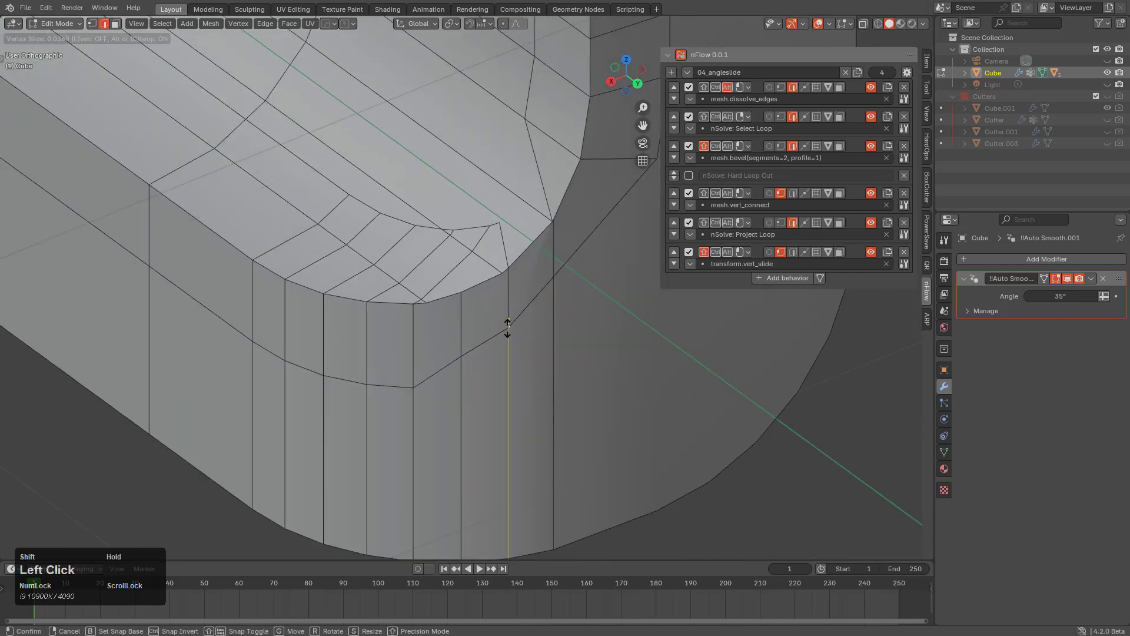
{"action": "left_click", "coordinate": [508, 327]}
{"action": "left_click", "coordinate": [462, 363], "text": "shift"}
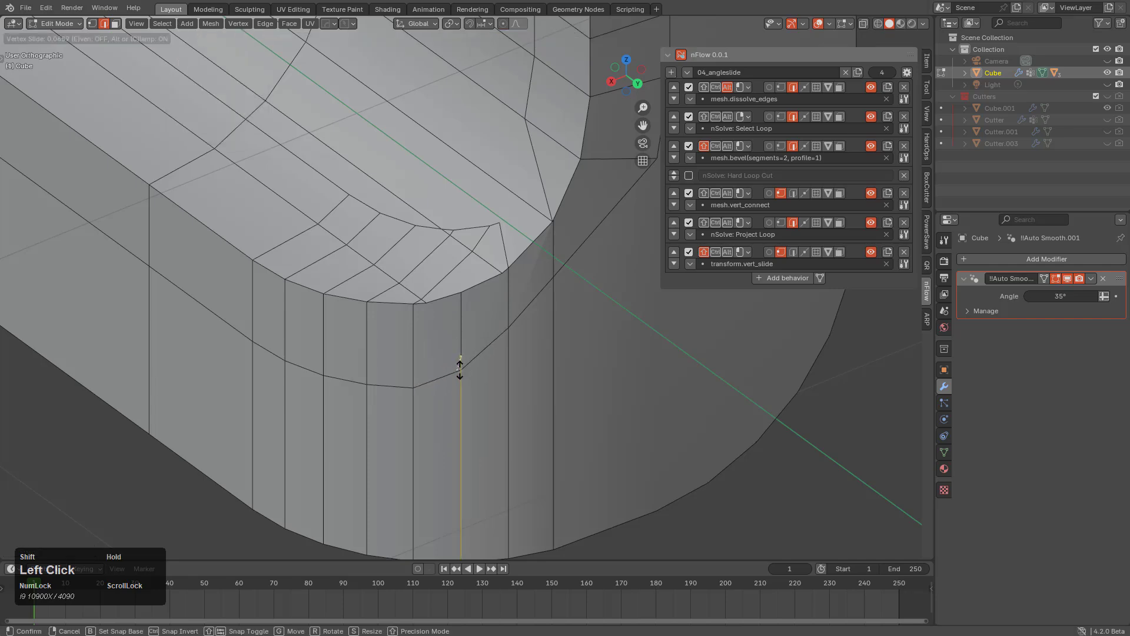
{"action": "left_click", "coordinate": [460, 366]}
Try to connect the inner border vertex after the rounded corner to the vertex above the notch's inner corner.
{"action": "scroll", "coordinate": [378, 353], "scroll_direction": "down", "scroll_amount": 3}
{"action": "middle_click_drag", "start_coordinate": [379, 353], "coordinate": [617, 523], "text": "shift"}
{"action": "middle_click_drag", "start_coordinate": [227, 260], "coordinate": [457, 417], "text": "shift"}
{"action": "middle_click_drag", "start_coordinate": [350, 265], "coordinate": [382, 291]}
{"action": "middle_click_drag", "start_coordinate": [200, 236], "coordinate": [533, 356], "text": "shift"}
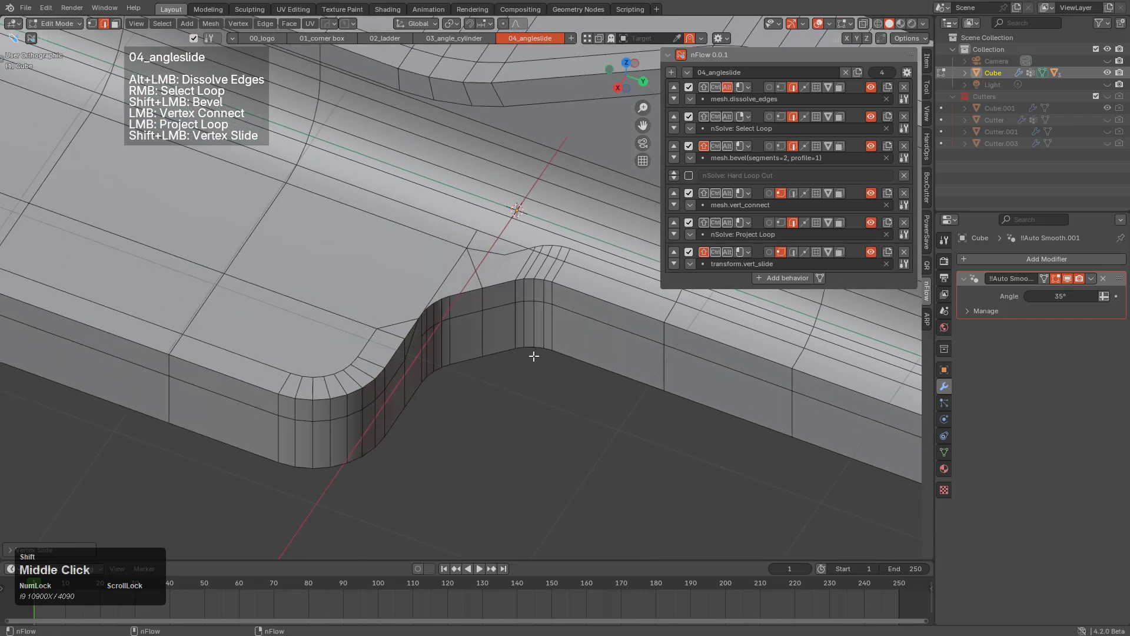
{"action": "scroll", "coordinate": [534, 356], "scroll_direction": "up", "scroll_amount": 2}
{"action": "left_click", "coordinate": [312, 358]}
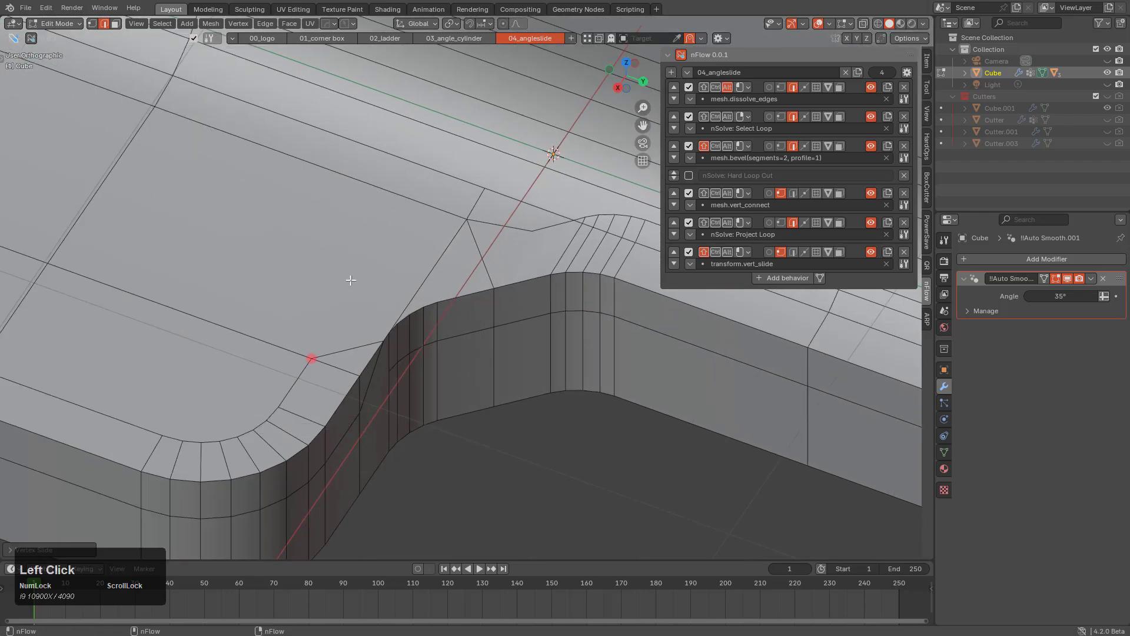
{"action": "left_click", "coordinate": [467, 221]}
Select only the rim edges running around the notch's inner corner, leaving the rest of the rim loop unselected.
{"action": "scroll", "coordinate": [467, 298], "scroll_direction": "up", "scroll_amount": 2}
{"action": "middle_click_drag", "start_coordinate": [467, 297], "coordinate": [461, 353]}
{"action": "scroll", "coordinate": [512, 353], "scroll_direction": "up", "scroll_amount": 2}
{"action": "key", "text": "w"}
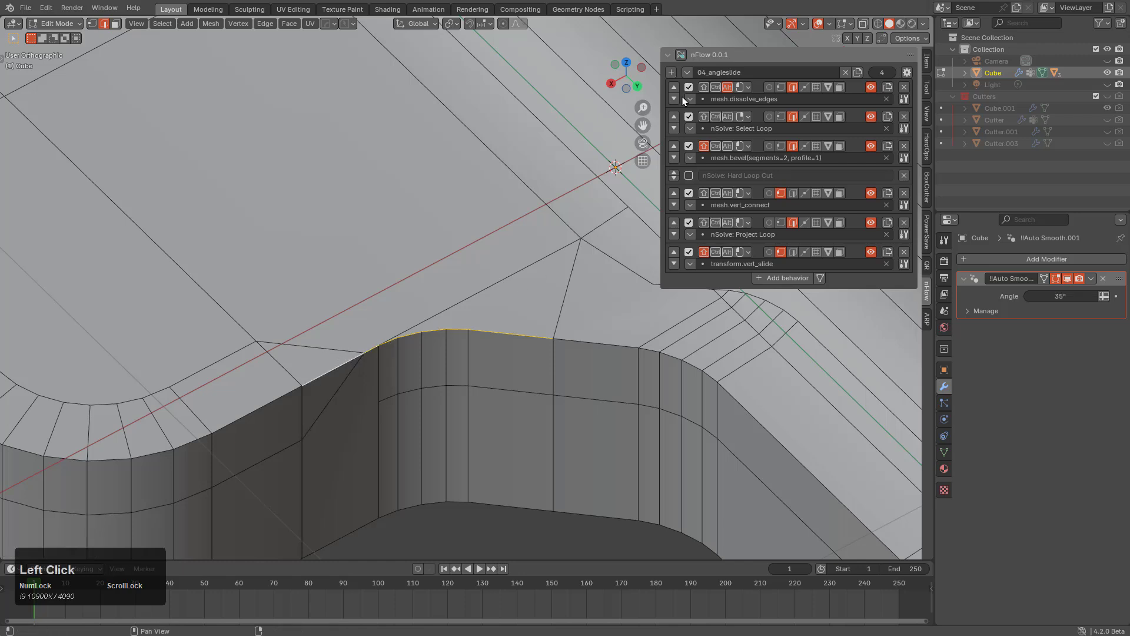
{"action": "left_click", "coordinate": [680, 54]}
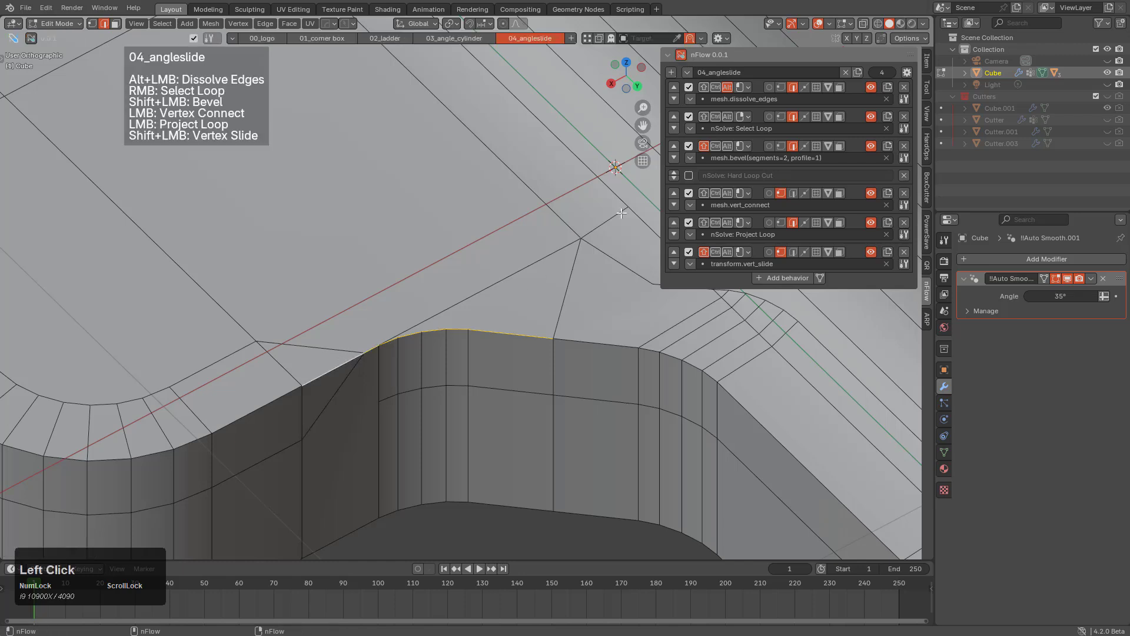
{"action": "right_click", "coordinate": [497, 338]}
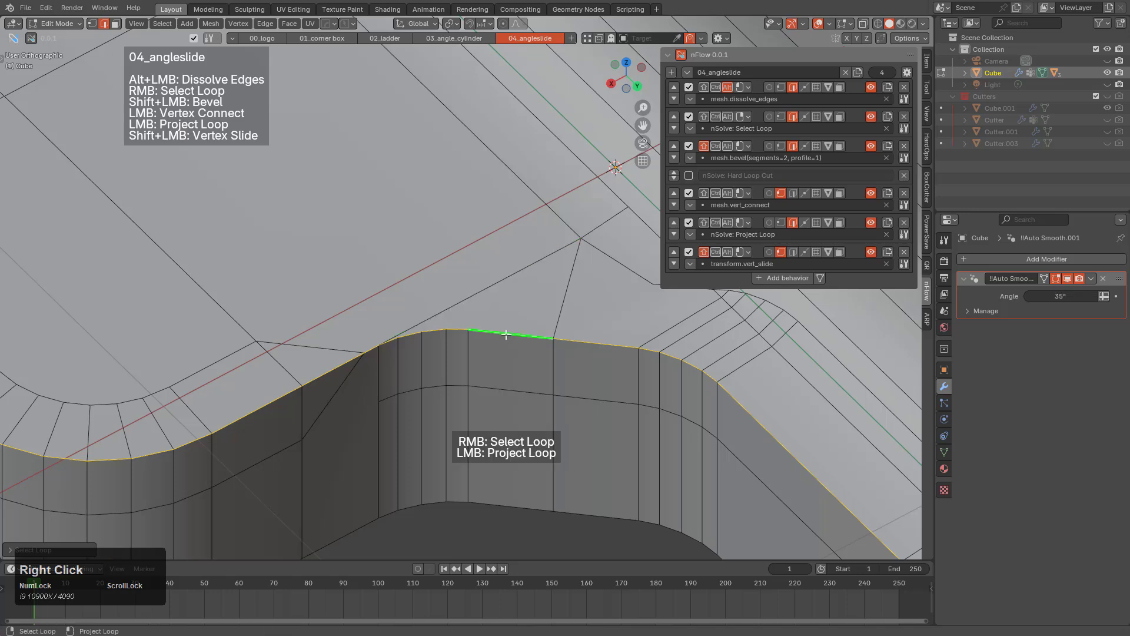
{"action": "key", "text": "ctrl+z"}
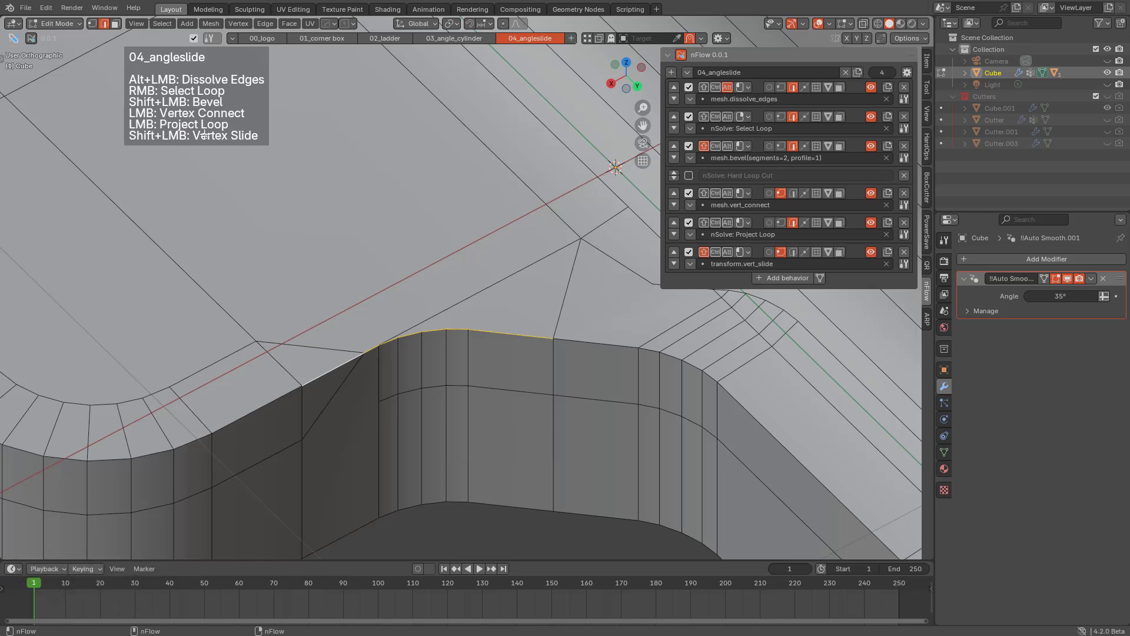
Project the selected rim edges inward onto the top face as an offset loop, cycling its orientation to follow the border.
{"action": "left_click", "coordinate": [484, 330]}
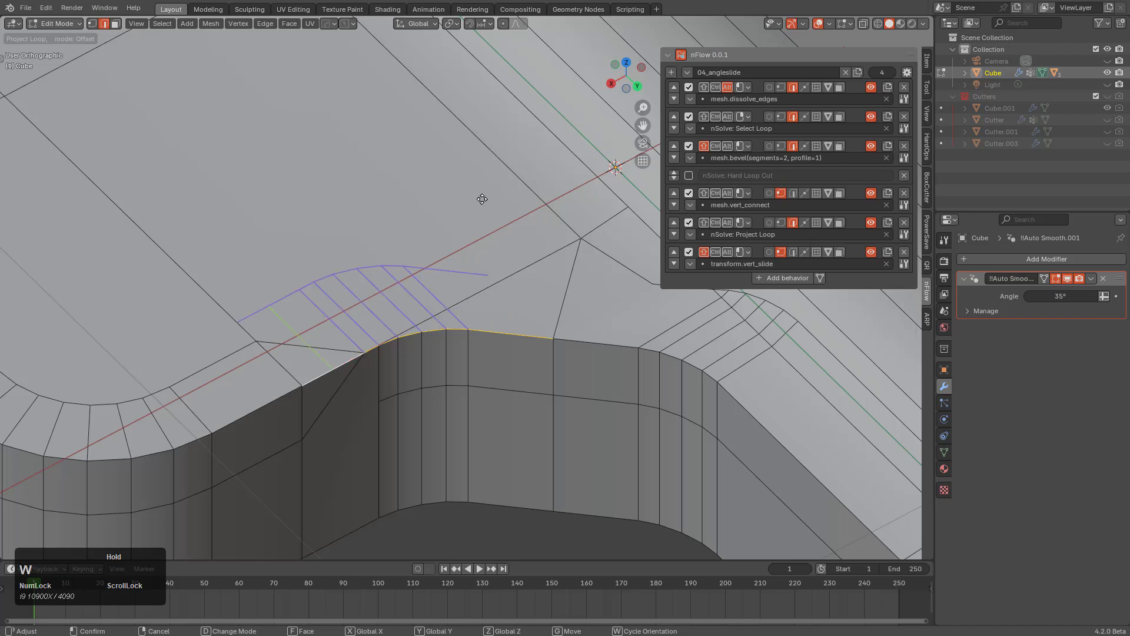
{"action": "key", "text": "w"}
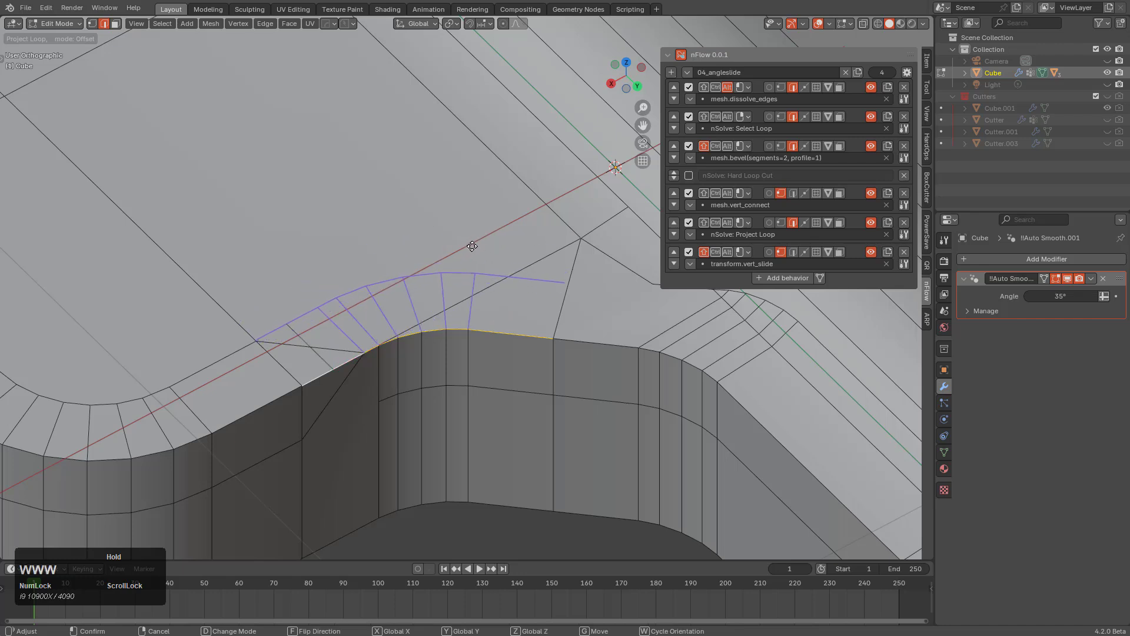
{"action": "left_click", "coordinate": [472, 246]}
Connect the open end of the projected loop to the first border vertex of the neighbouring rounded corner.
{"action": "middle_click_drag", "start_coordinate": [518, 318], "coordinate": [320, 286], "text": "shift"}
{"action": "left_click_drag", "start_coordinate": [364, 252], "coordinate": [464, 279]}
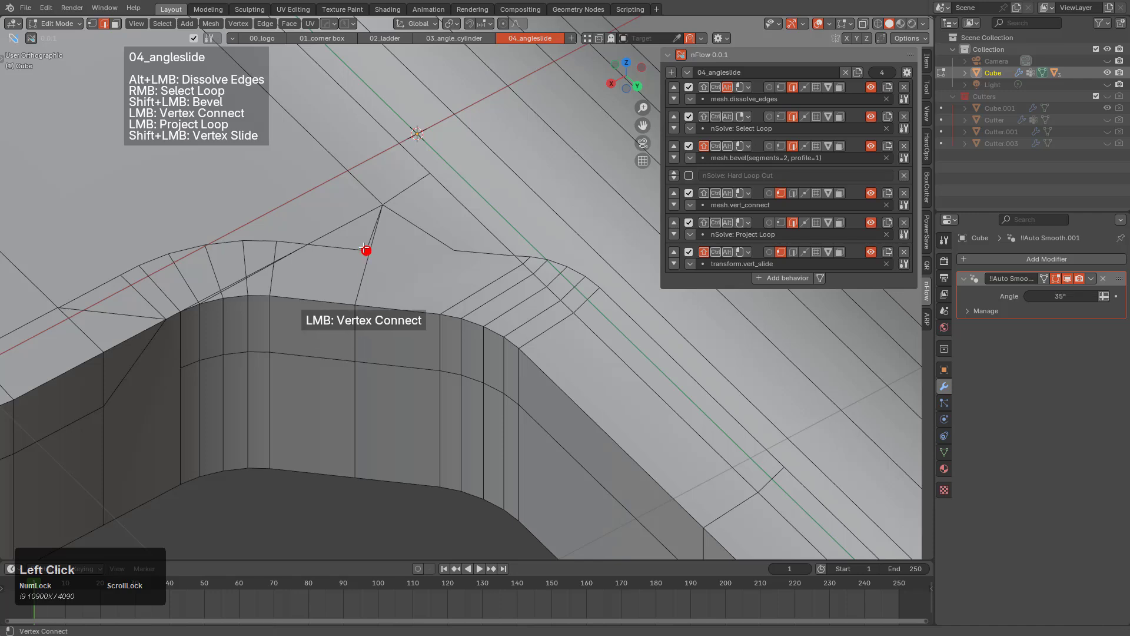
{"action": "left_click_drag", "start_coordinate": [366, 249], "coordinate": [523, 263]}
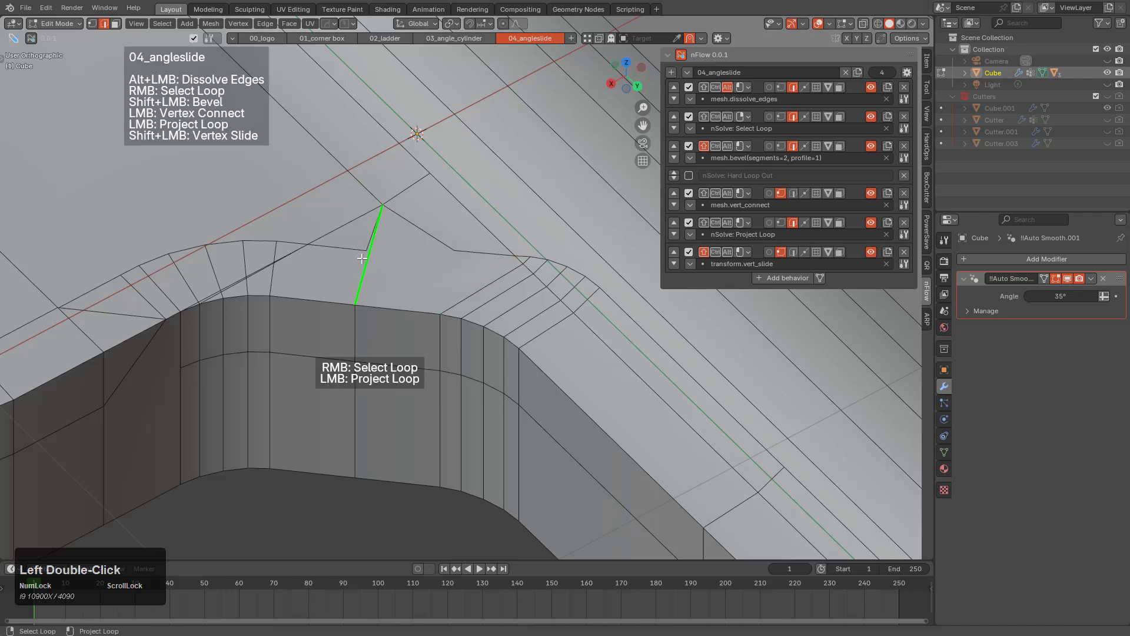
{"action": "left_click_drag", "start_coordinate": [366, 250], "coordinate": [427, 253]}
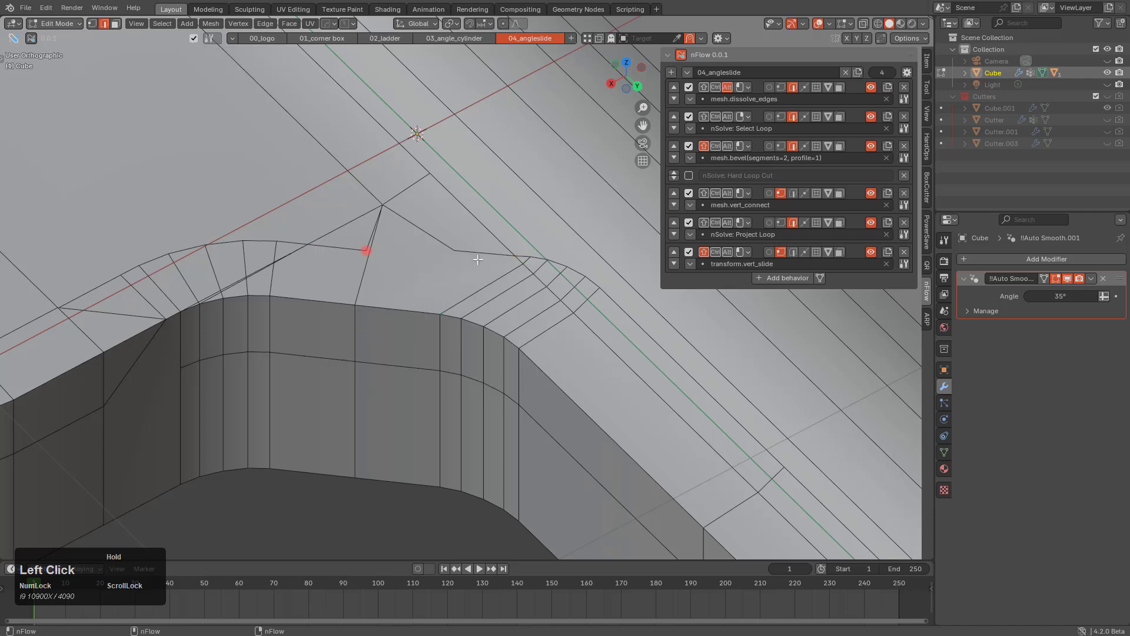
{"action": "left_click_drag", "start_coordinate": [522, 266], "coordinate": [522, 263]}
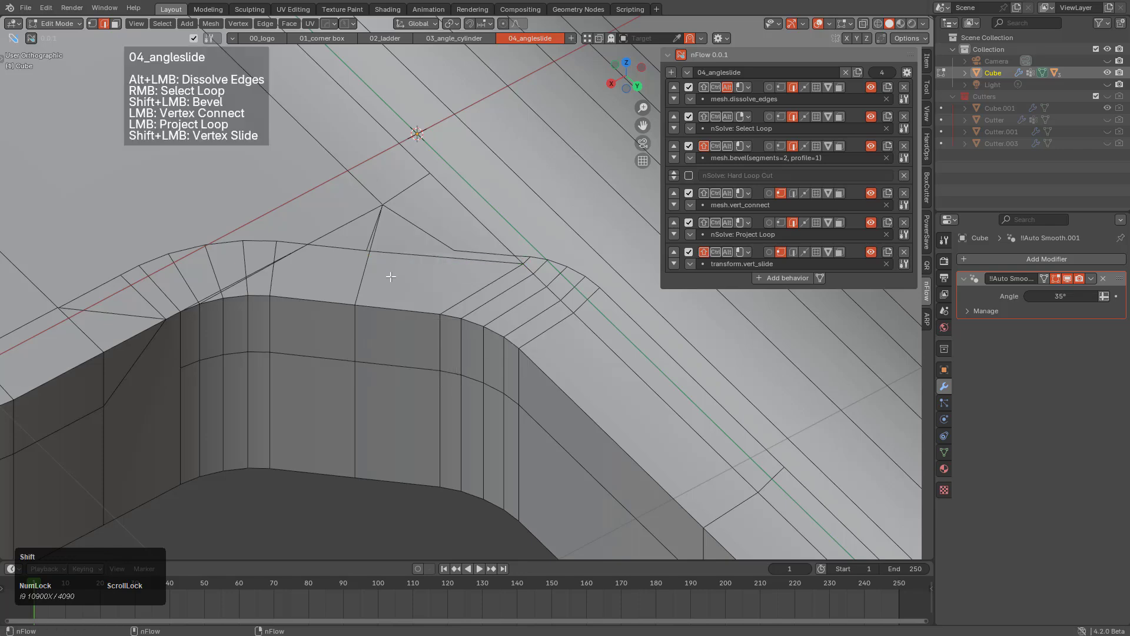
Connect the side wall loop straight across the gap at the notch's inner corner and dissolve the old diagonal edge.
{"action": "scroll", "coordinate": [525, 310], "scroll_direction": "up", "scroll_amount": 3}
{"action": "scroll", "coordinate": [551, 299], "scroll_direction": "down", "scroll_amount": 3}
{"action": "middle_click_drag", "start_coordinate": [532, 303], "coordinate": [459, 345]}
{"action": "scroll", "coordinate": [351, 263], "scroll_direction": "down", "scroll_amount": 2}
{"action": "scroll", "coordinate": [429, 335], "scroll_direction": "up", "scroll_amount": 3}
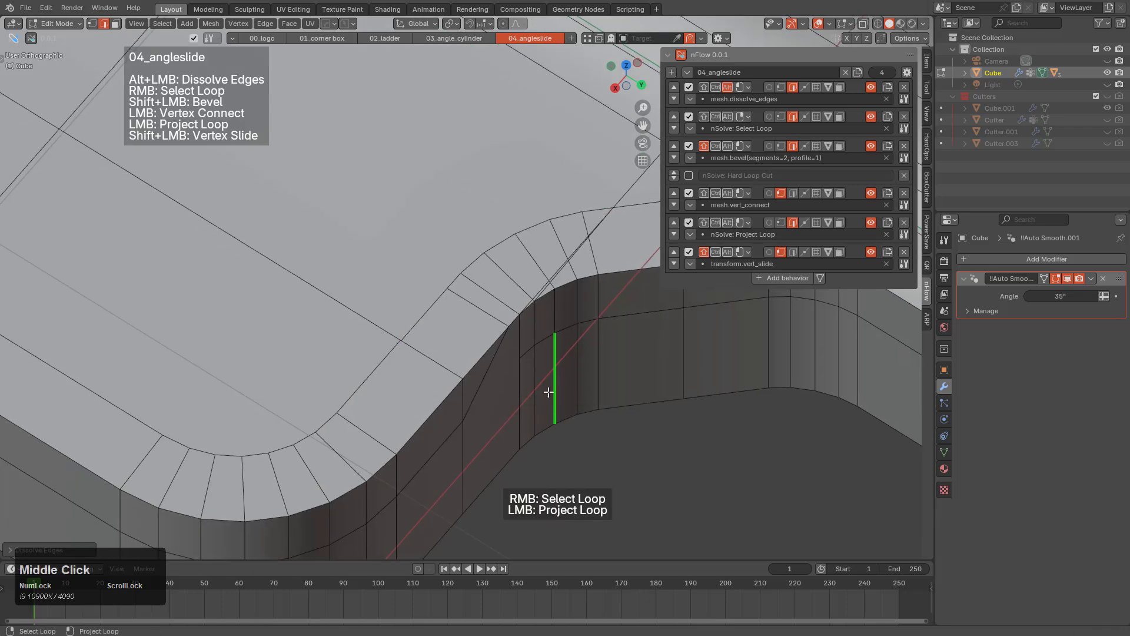
{"action": "middle_click_drag", "start_coordinate": [549, 392], "coordinate": [567, 383]}
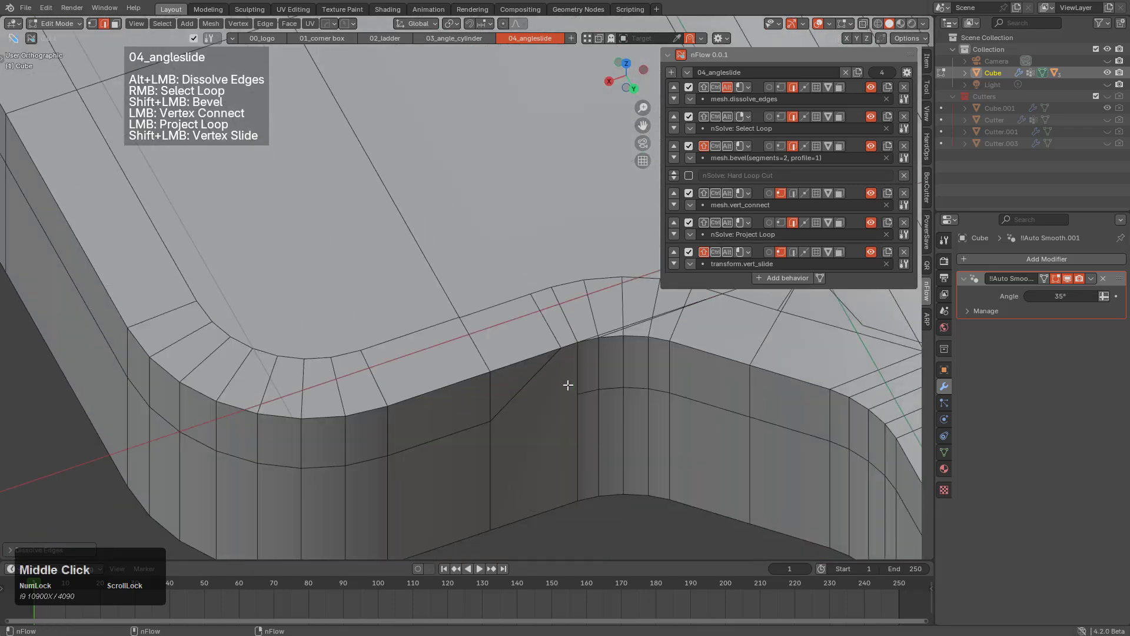
{"action": "left_click", "coordinate": [492, 419]}
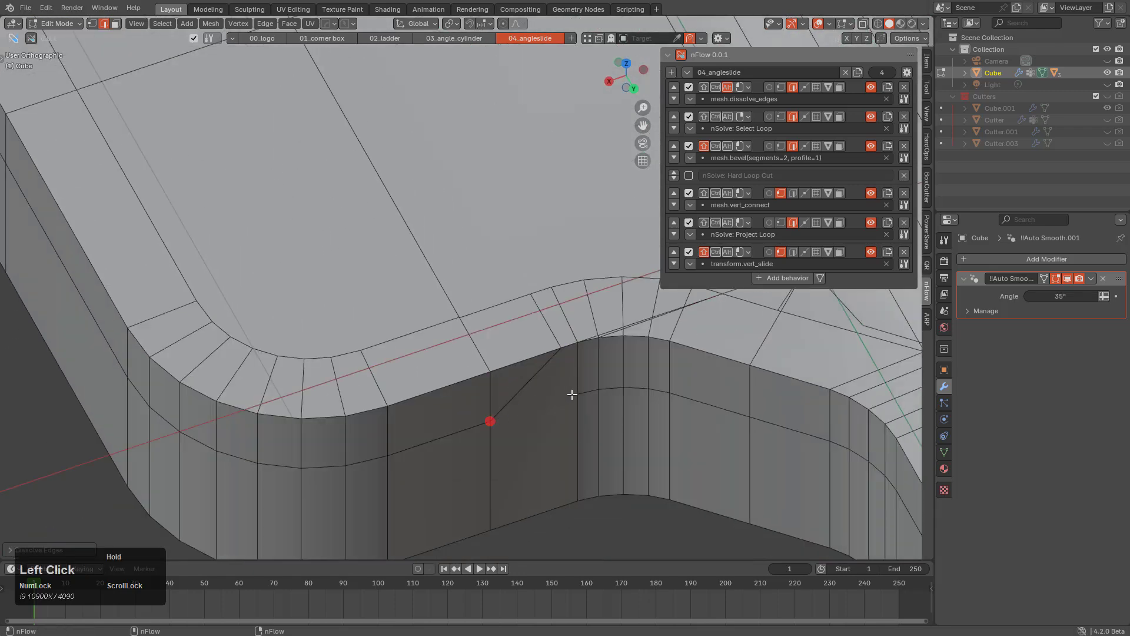
{"action": "left_click", "coordinate": [537, 371], "text": "alt"}
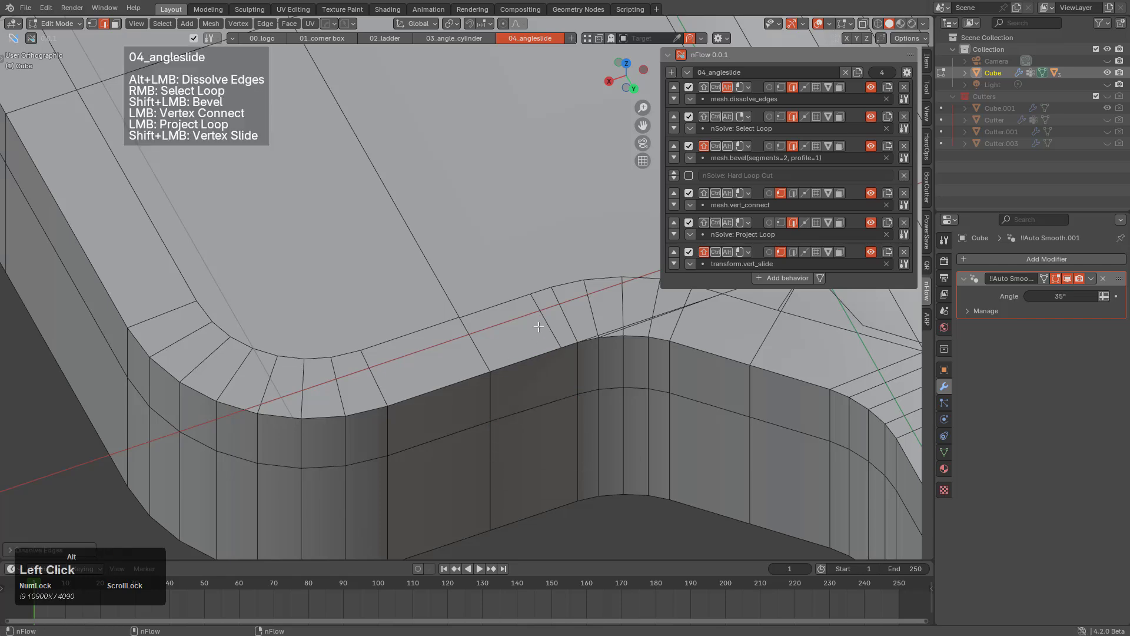
Dissolve the leftover diagonal edge segments crossing the fan of edges at the notch's inner corner.
{"action": "scroll", "coordinate": [592, 340], "scroll_direction": "up", "scroll_amount": 5}
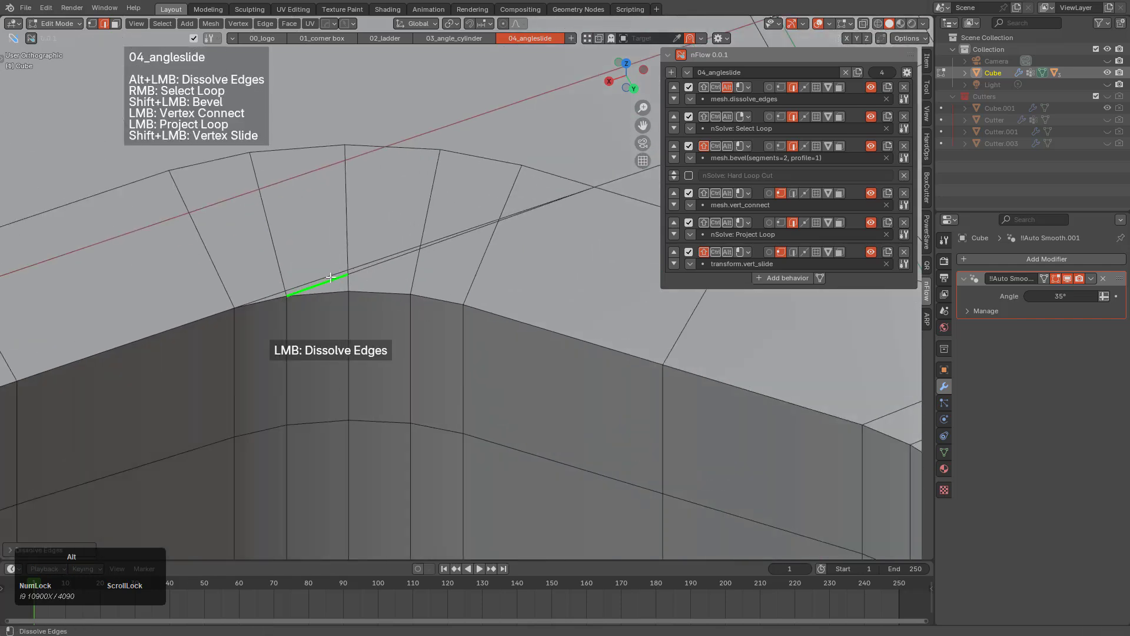
{"action": "left_click", "coordinate": [305, 277], "text": "alt"}
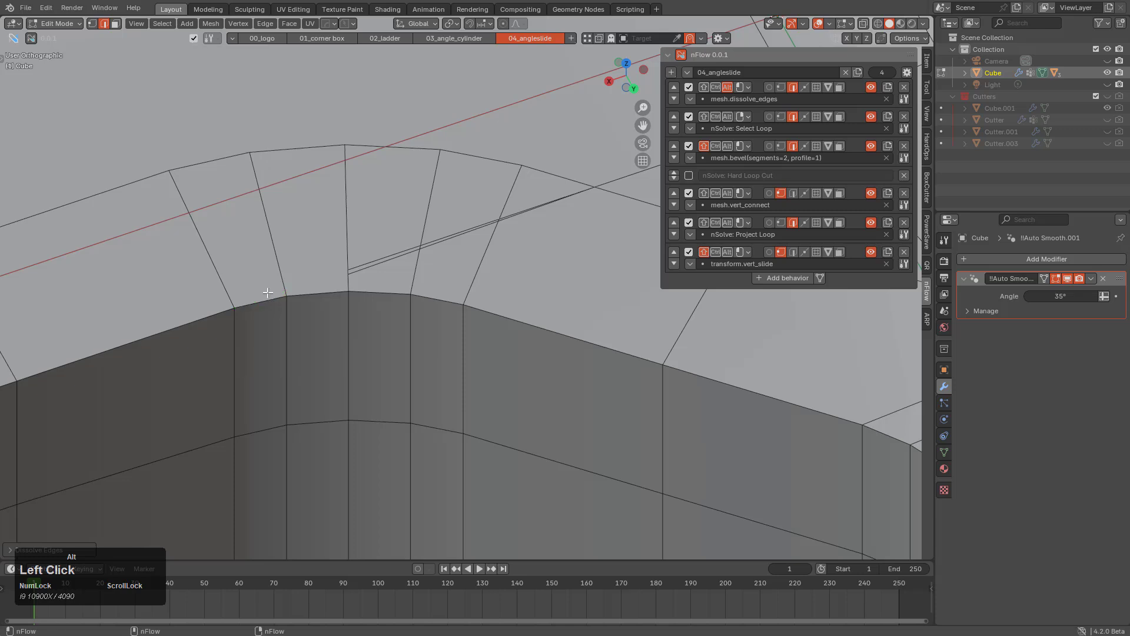
{"action": "left_click", "coordinate": [377, 259], "text": "alt"}
{"action": "left_click", "coordinate": [378, 260], "text": "alt"}
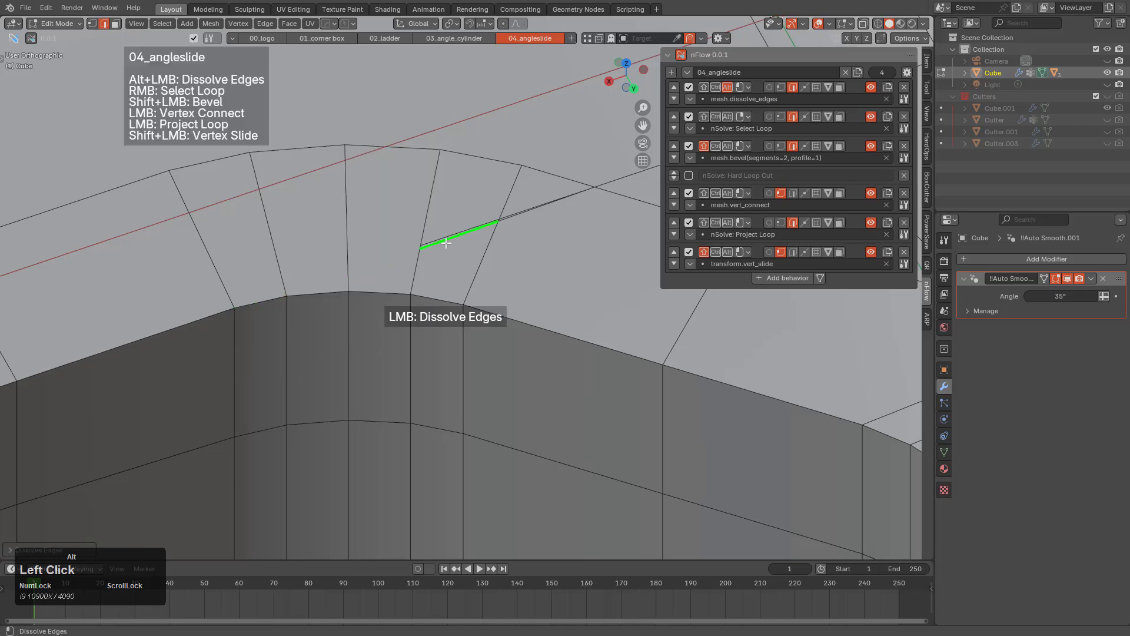
{"action": "left_click", "coordinate": [445, 243], "text": "alt"}
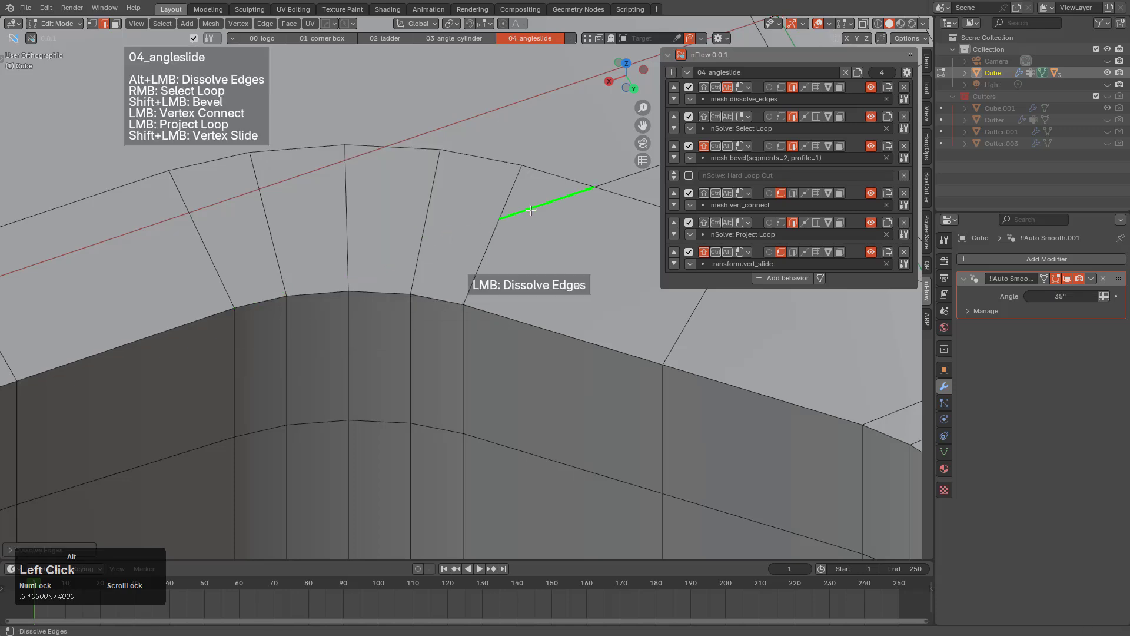
Dissolve the first segments of the outer arc above the second rounded corner and replace the misaligned slanted edge beside it.
{"action": "scroll", "coordinate": [537, 203], "scroll_direction": "down", "scroll_amount": 3}
{"action": "middle_click_drag", "start_coordinate": [454, 298], "coordinate": [395, 284]}
{"action": "scroll", "coordinate": [388, 290], "scroll_direction": "down", "scroll_amount": 3}
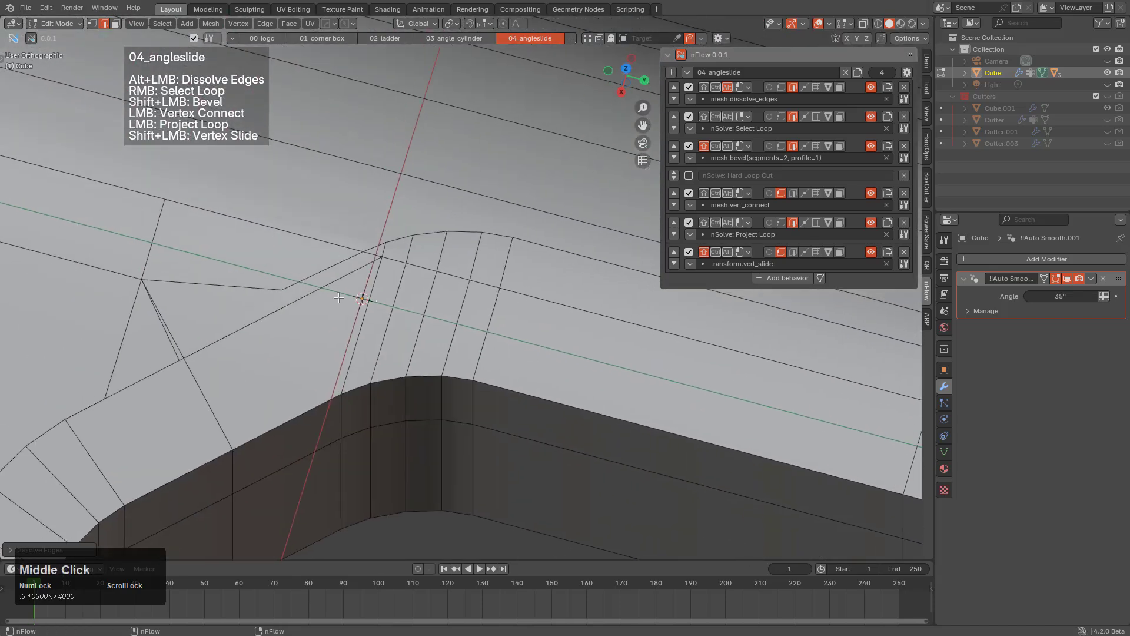
{"action": "left_click", "coordinate": [386, 250], "text": "alt"}
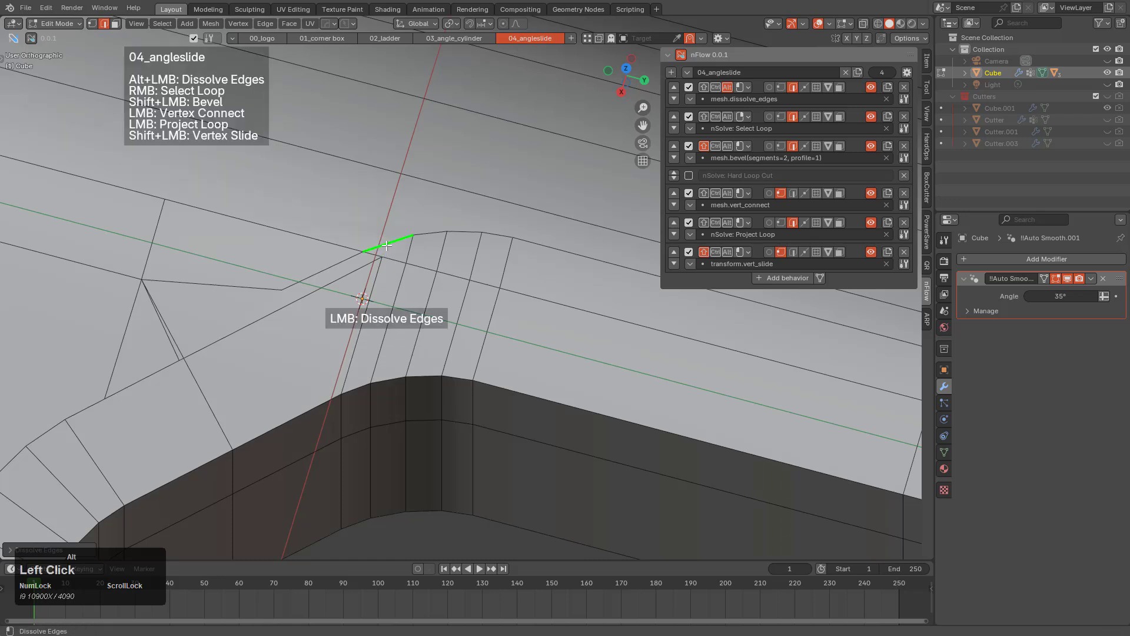
{"action": "left_click", "coordinate": [386, 245], "text": "alt"}
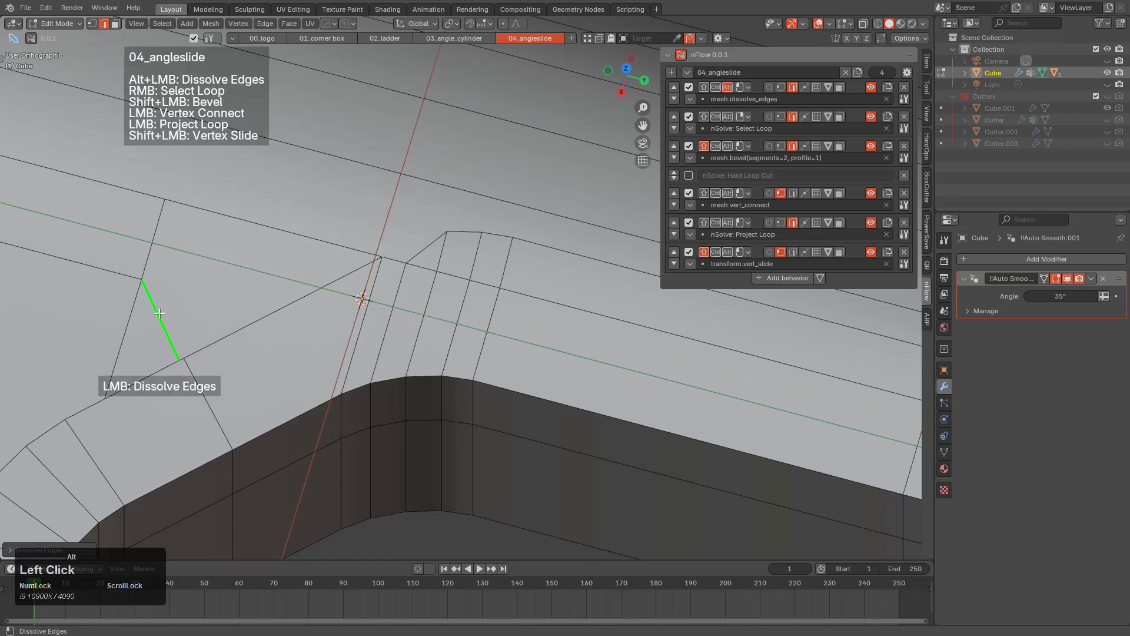
{"action": "left_click", "coordinate": [159, 313], "text": "alt"}
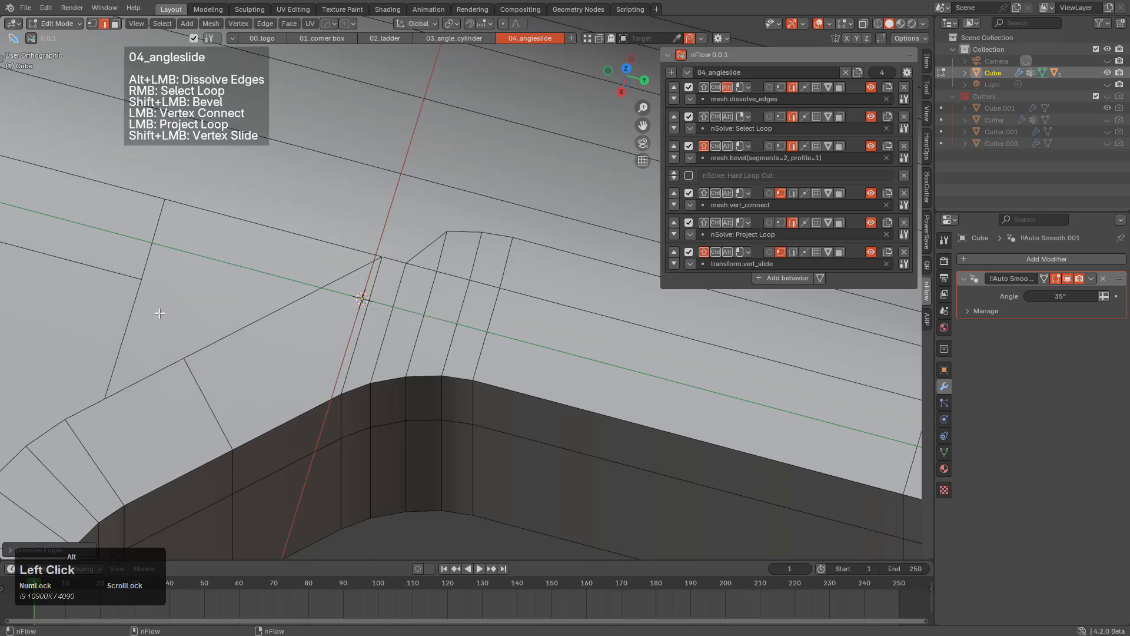
{"action": "mouse_move", "coordinate": [142, 279]}
{"action": "left_mouse_down"}
{"action": "mouse_move", "coordinate": [196, 339]}
{"action": "mouse_move", "coordinate": [183, 356]}
{"action": "left_mouse_up"}
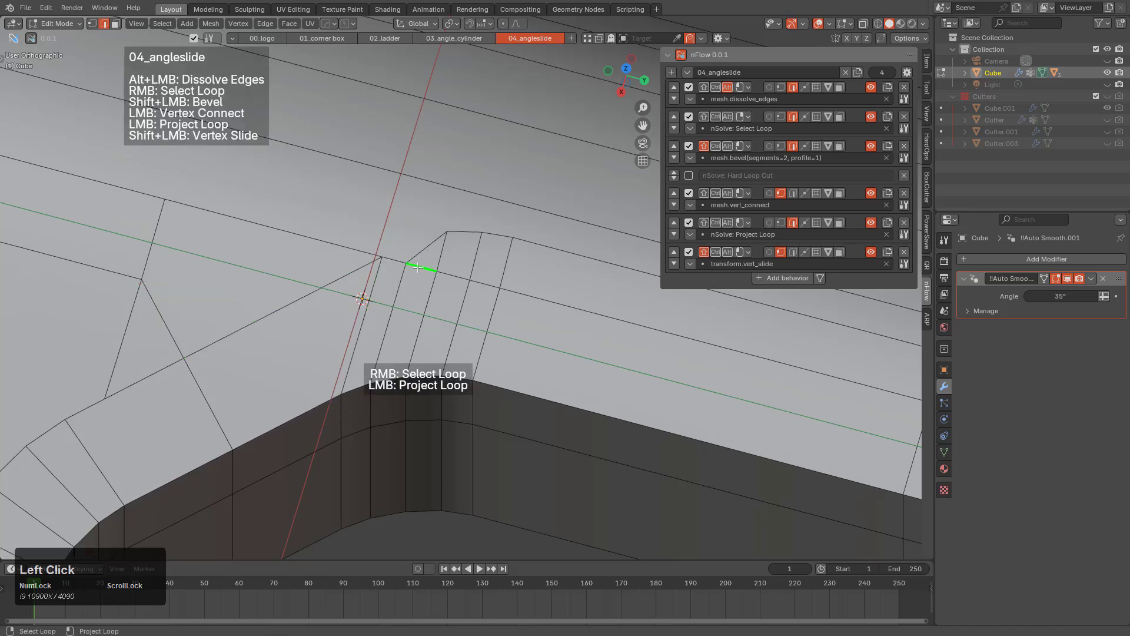
Dissolve the rest of the outer bevel line from the second corner's arc along the straight side toward the narrow rounded end.
{"action": "left_click", "coordinate": [438, 244], "text": "alt"}
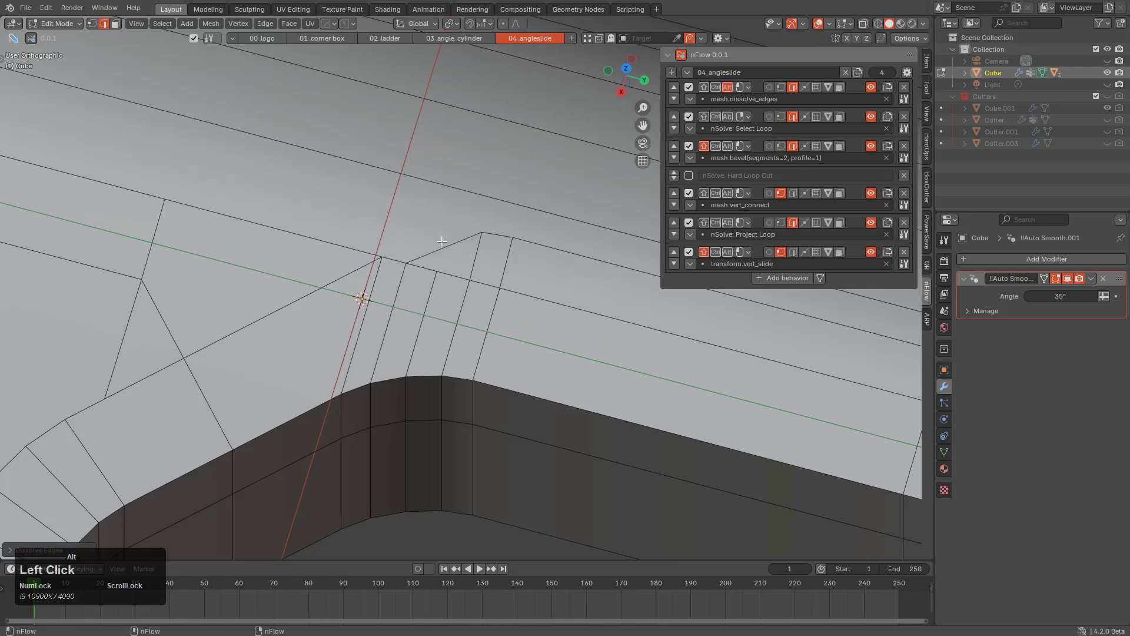
{"action": "left_click", "coordinate": [471, 246], "text": "alt"}
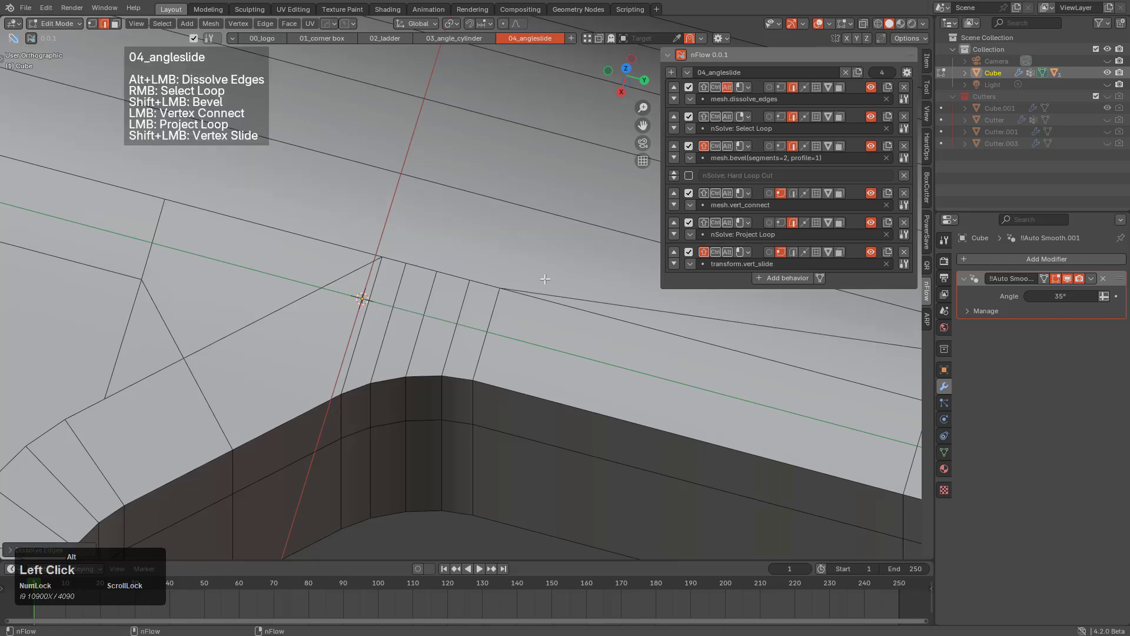
{"action": "left_click", "coordinate": [611, 297], "text": "alt"}
{"action": "scroll", "coordinate": [613, 298], "scroll_direction": "down", "scroll_amount": 5}
{"action": "middle_click_drag", "start_coordinate": [848, 394], "coordinate": [242, 302], "text": "shift"}
{"action": "left_click", "coordinate": [531, 343], "text": "alt"}
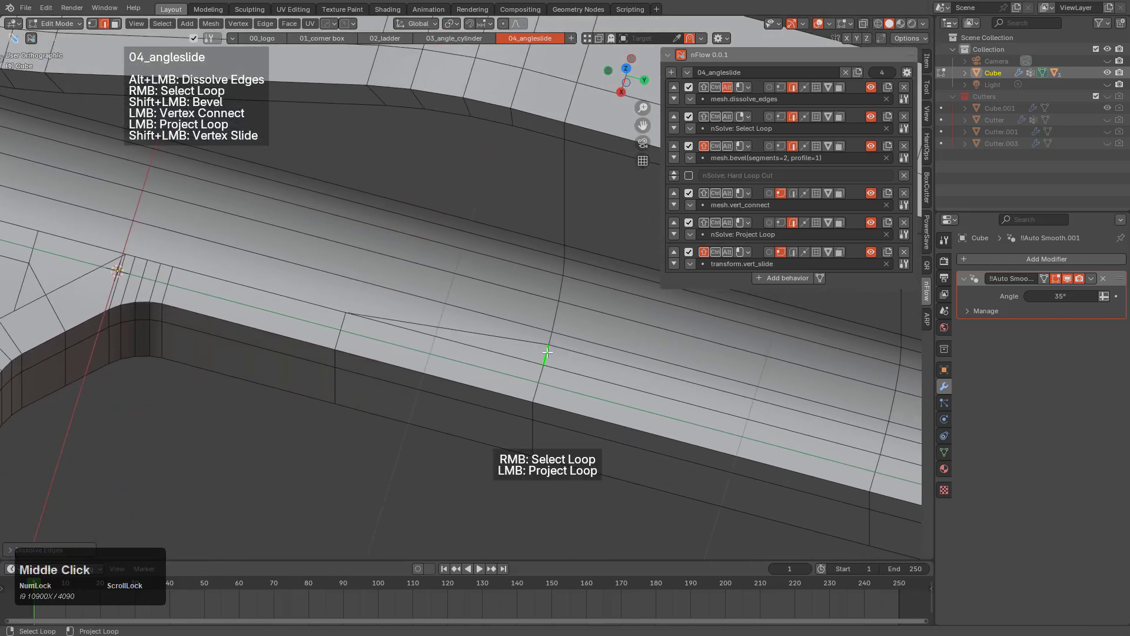
{"action": "left_click", "coordinate": [603, 357], "text": "alt"}
{"action": "scroll", "coordinate": [612, 368], "scroll_direction": "down", "scroll_amount": 2}
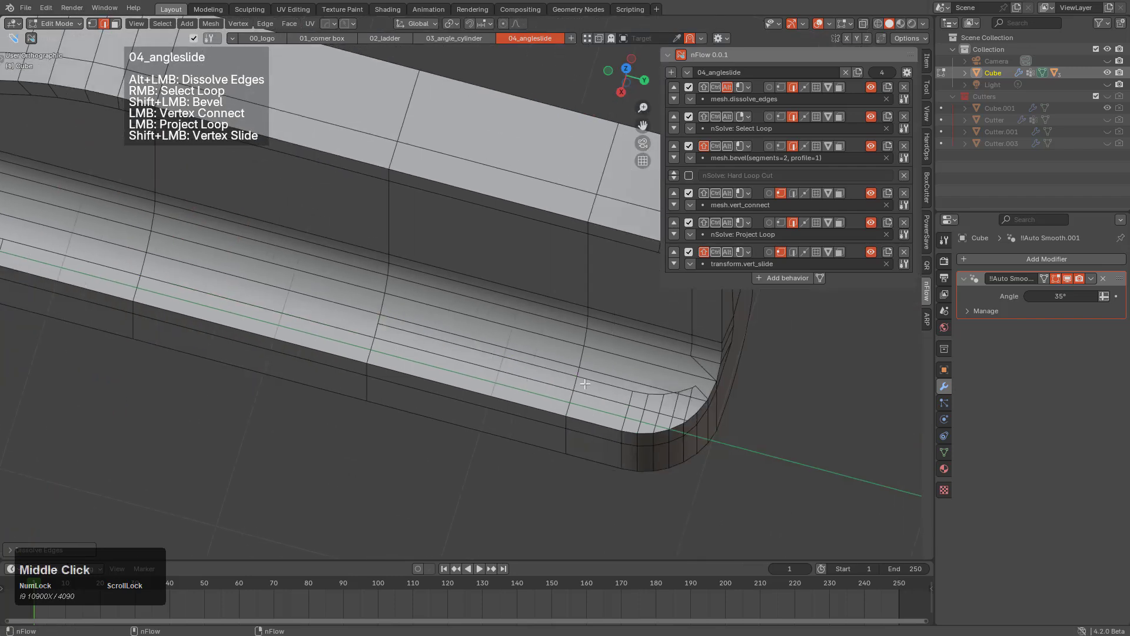
{"action": "middle_click_drag", "start_coordinate": [571, 365], "coordinate": [478, 305], "text": "shift"}
{"action": "scroll", "coordinate": [478, 306], "scroll_direction": "up", "scroll_amount": 2}
{"action": "left_click", "coordinate": [565, 338], "text": "alt"}
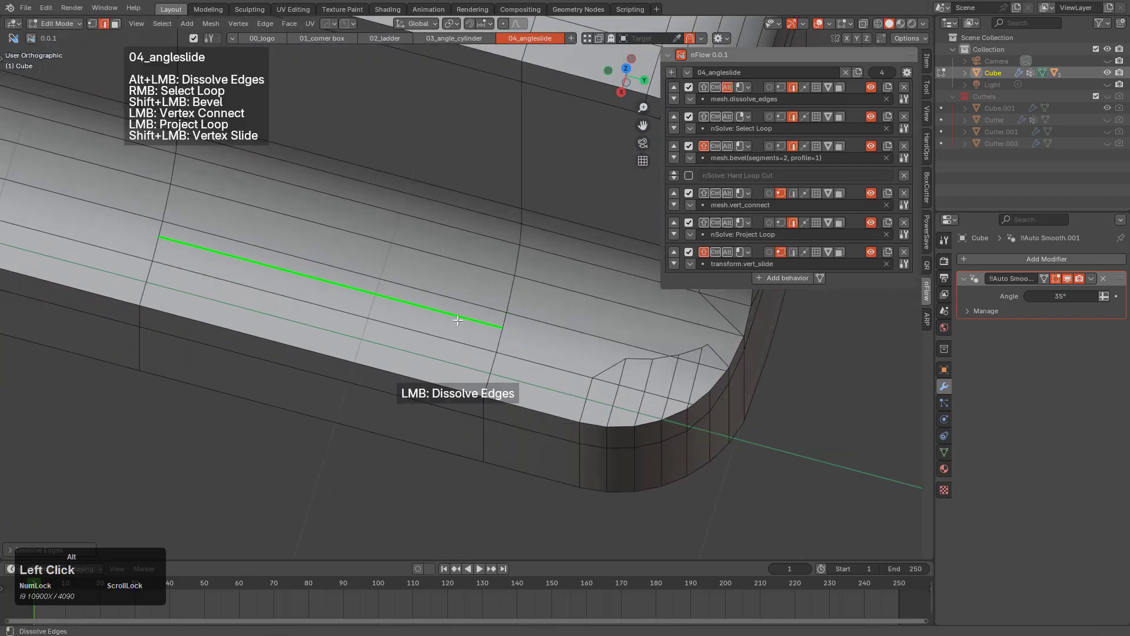
{"action": "left_click", "coordinate": [458, 321], "text": "alt"}
Dissolve the outer bevel line segments above the fan of edges at the narrow section's rounded end.
{"action": "middle_click_drag", "start_coordinate": [585, 390], "coordinate": [459, 343], "text": "shift"}
{"action": "scroll", "coordinate": [459, 343], "scroll_direction": "up", "scroll_amount": 4}
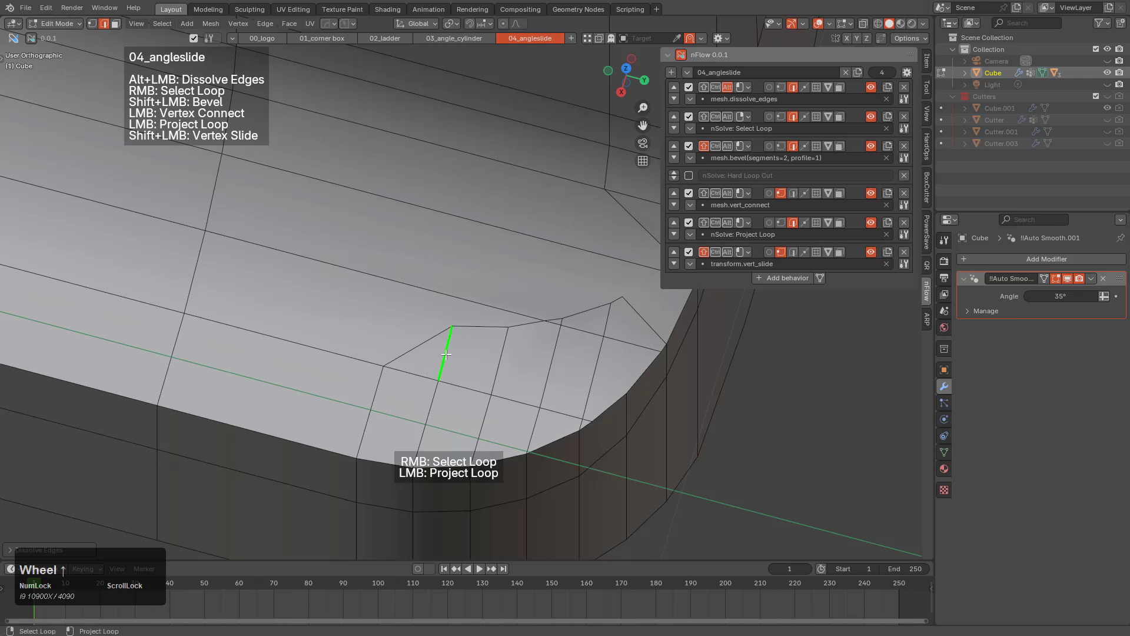
{"action": "left_click", "coordinate": [428, 346], "text": "alt"}
{"action": "left_click", "coordinate": [427, 346], "text": "alt"}
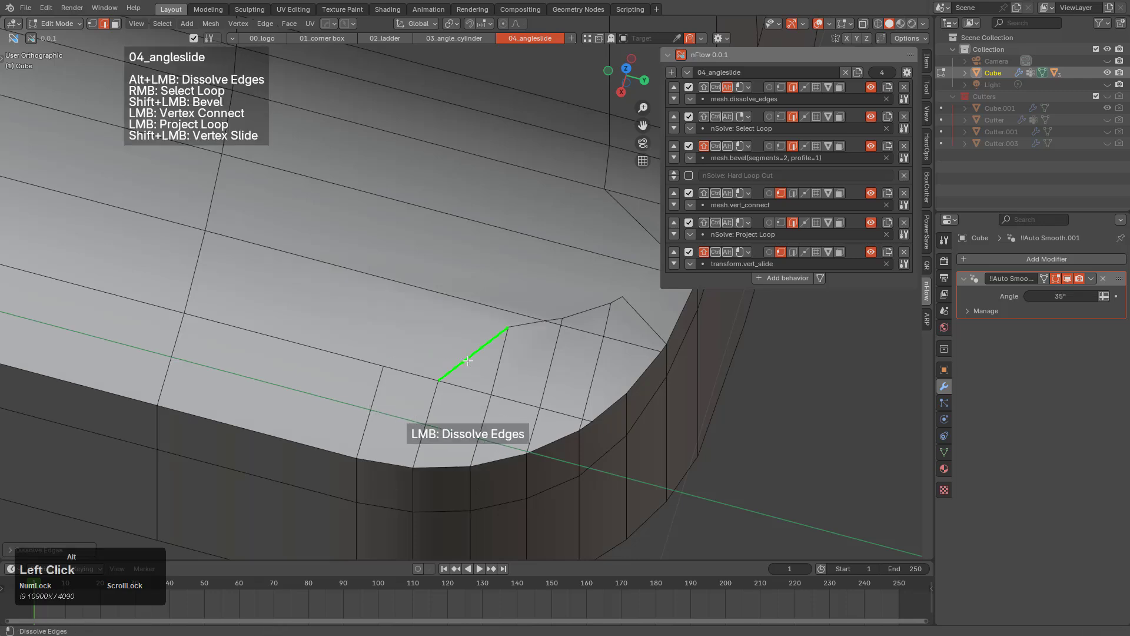
{"action": "left_click", "coordinate": [517, 363], "text": "alt"}
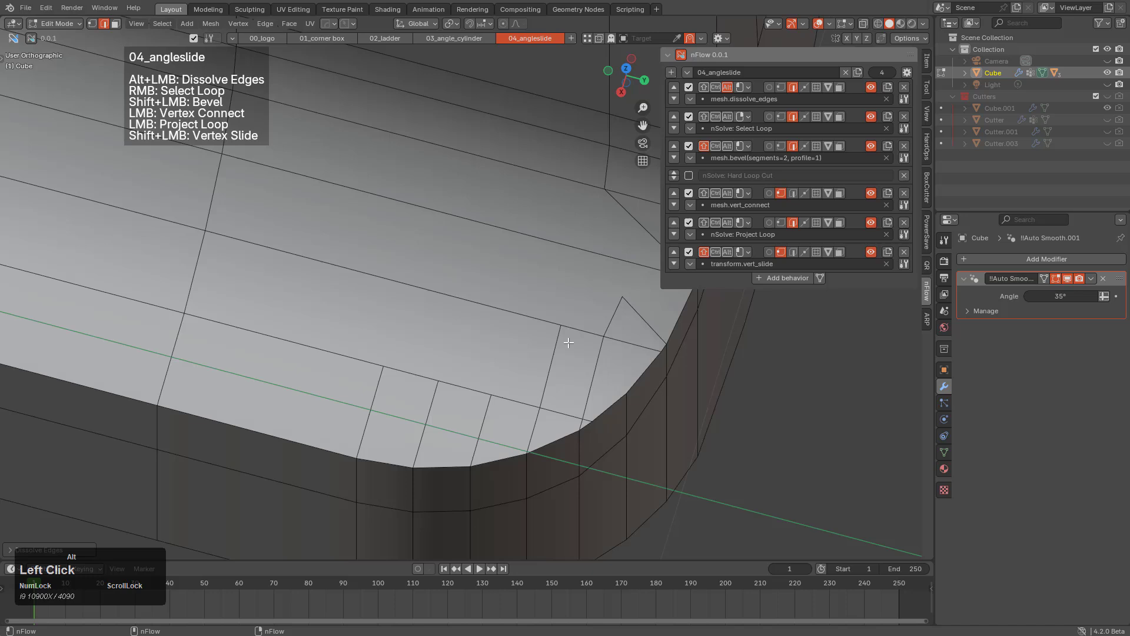
Connect the diagonal's upper vertex down to the lower loop beside the rounded end and slide the two new junction vertices into line.
{"action": "middle_click_drag", "start_coordinate": [583, 350], "coordinate": [442, 377], "text": "shift"}
{"action": "left_click", "coordinate": [464, 232]}
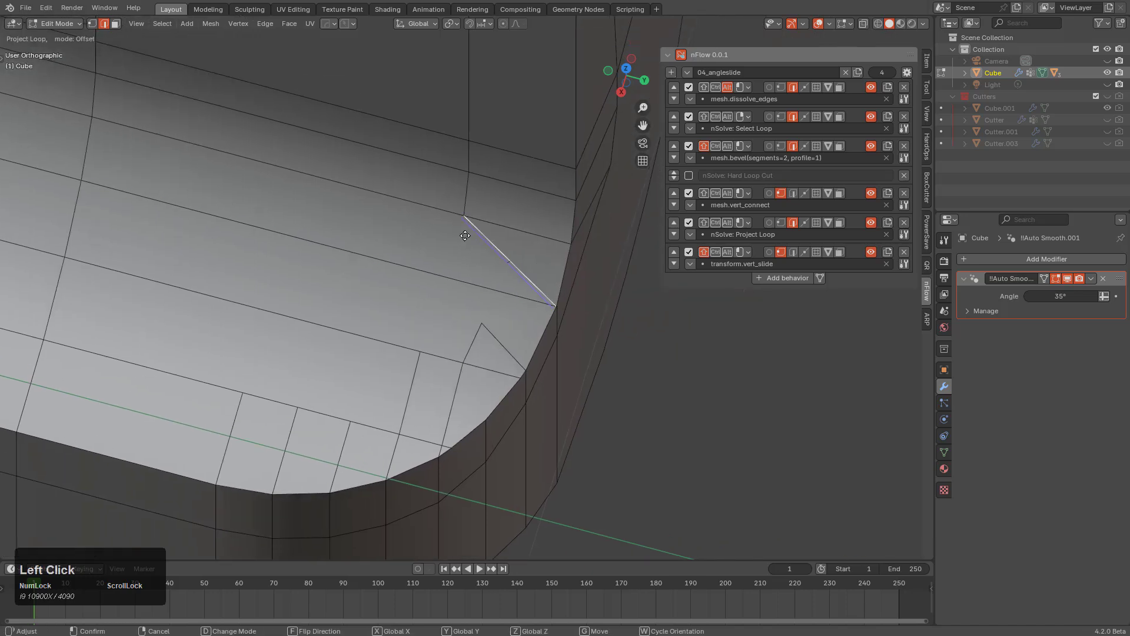
{"action": "left_click", "coordinate": [463, 262]}
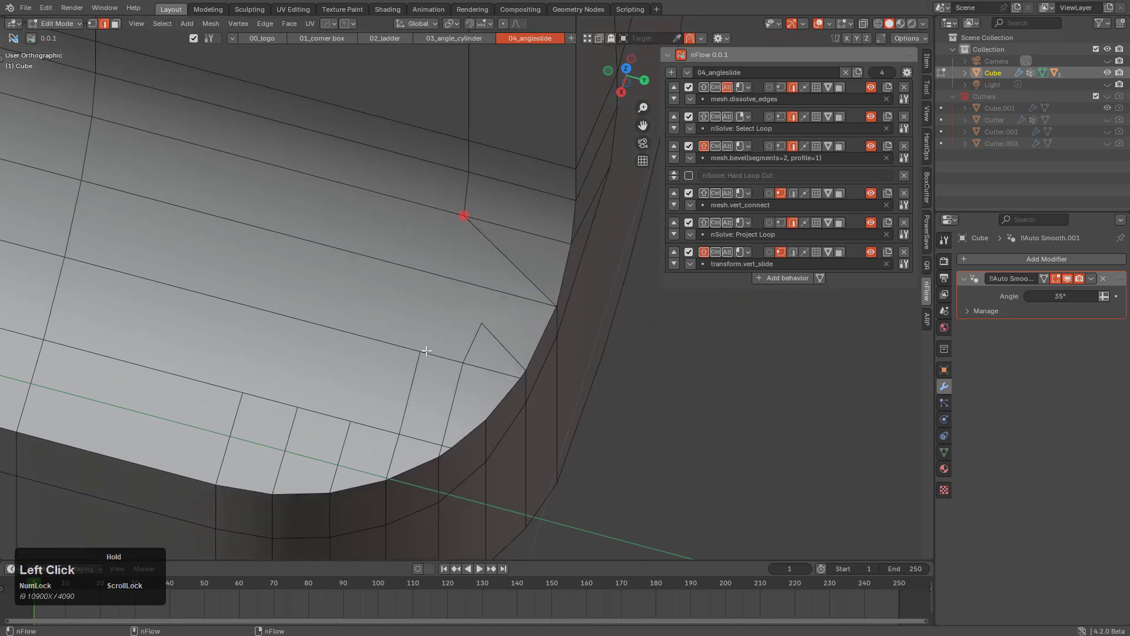
{"action": "left_click", "coordinate": [461, 358]}
{"action": "left_click", "coordinate": [461, 358], "text": "shift"}
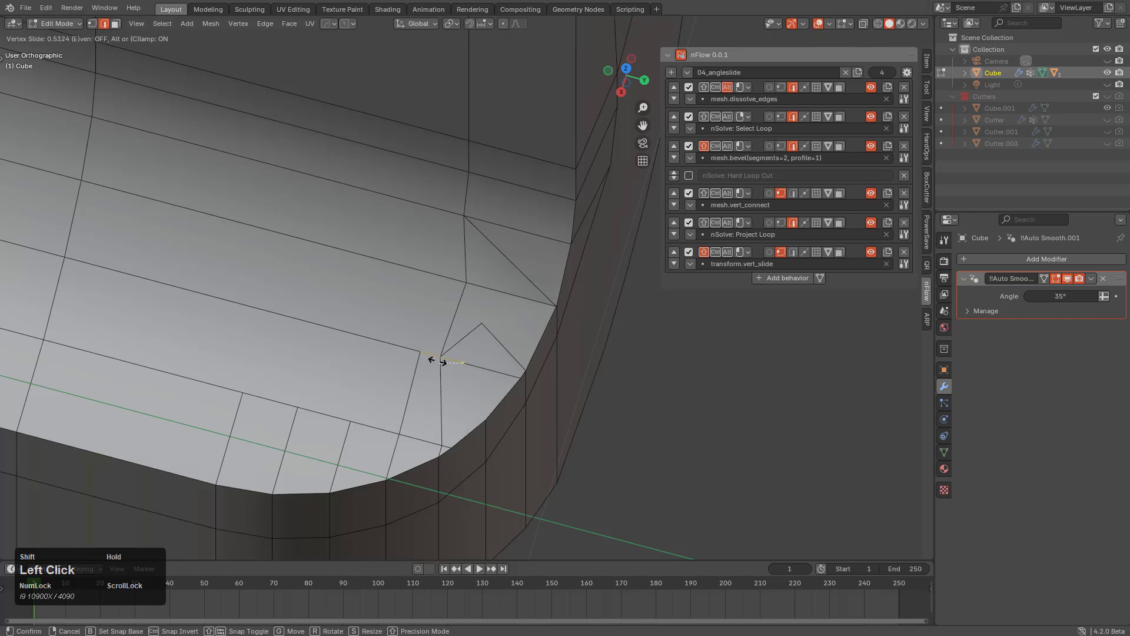
{"action": "left_click_drag", "start_coordinate": [437, 360], "coordinate": [438, 361], "text": "shift"}
{"action": "left_click_drag", "start_coordinate": [466, 283], "coordinate": [455, 279], "text": "shift"}
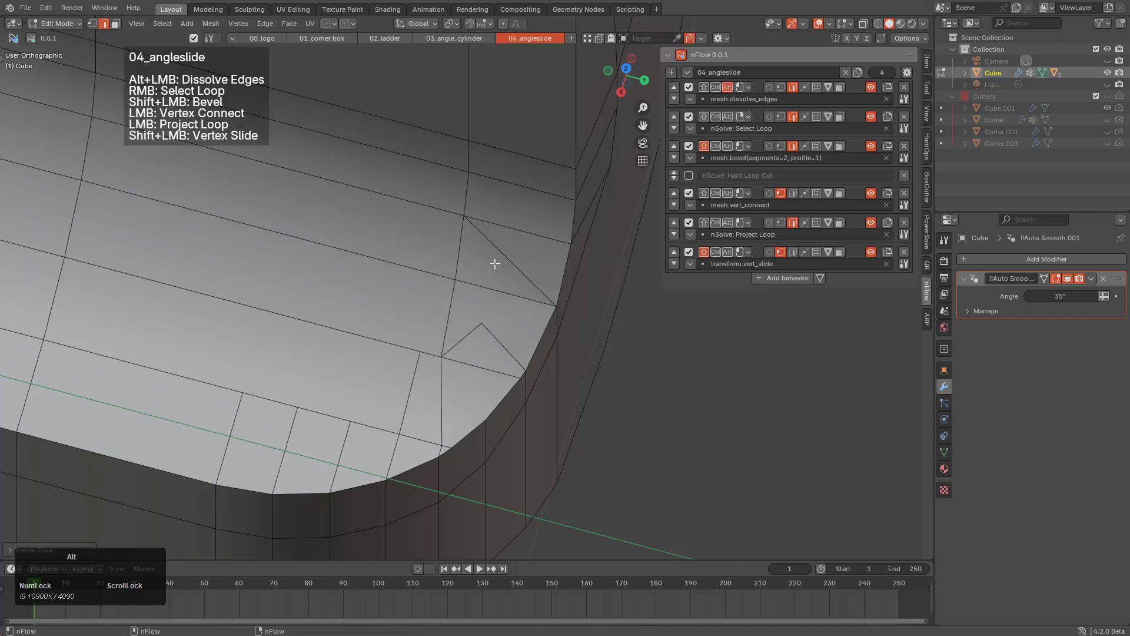
Dissolve the two leftover diagonal edges at the rounded end and slide the junction vertex toward the neighbouring fan edge.
{"action": "left_click", "coordinate": [512, 260], "text": "alt"}
{"action": "left_click", "coordinate": [469, 331], "text": "alt"}
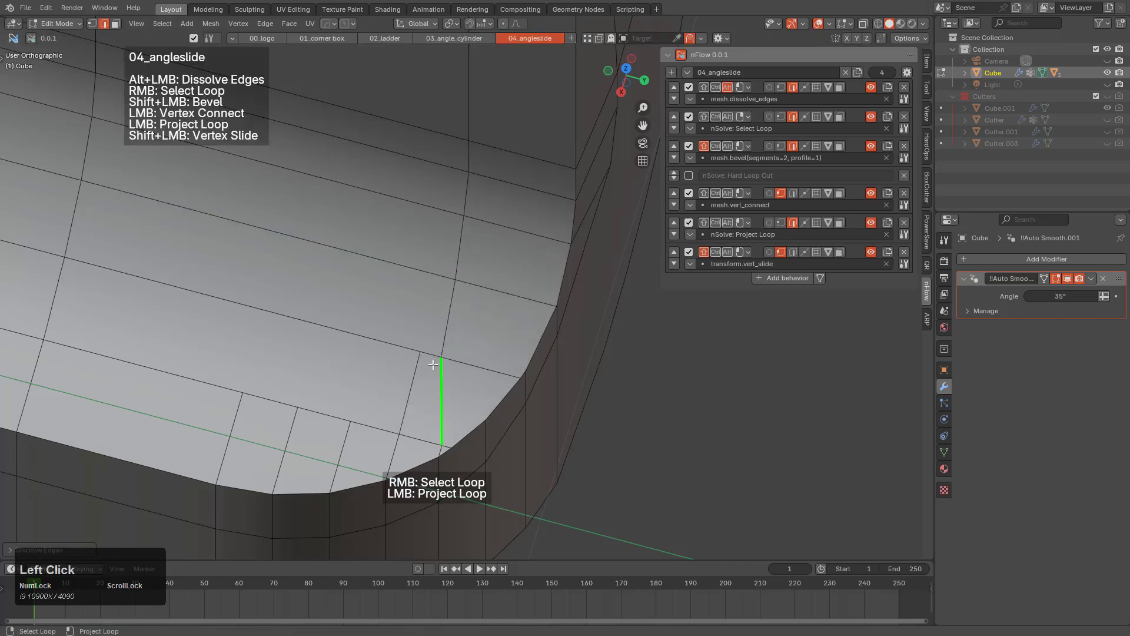
{"action": "left_click", "coordinate": [440, 359], "text": "shift"}
{"action": "left_click", "coordinate": [432, 352]}
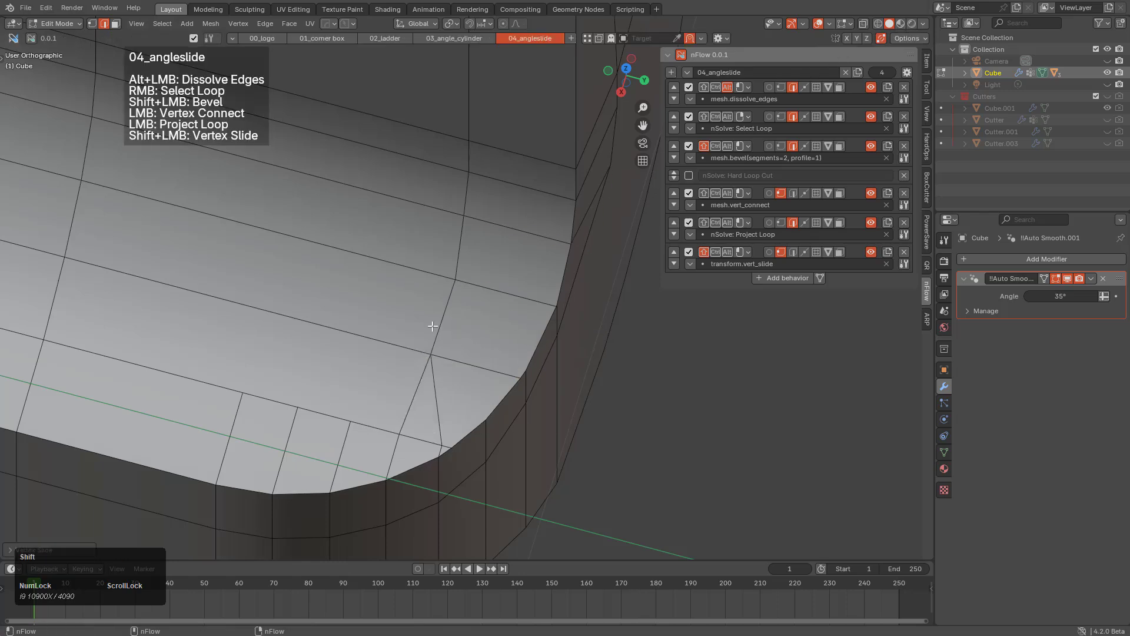
Add an nSolve: Collapse Vertex behavior to the 04_angleslide preset, bound to Ctrl+LMB on vertices.
{"action": "left_click", "coordinate": [787, 278]}
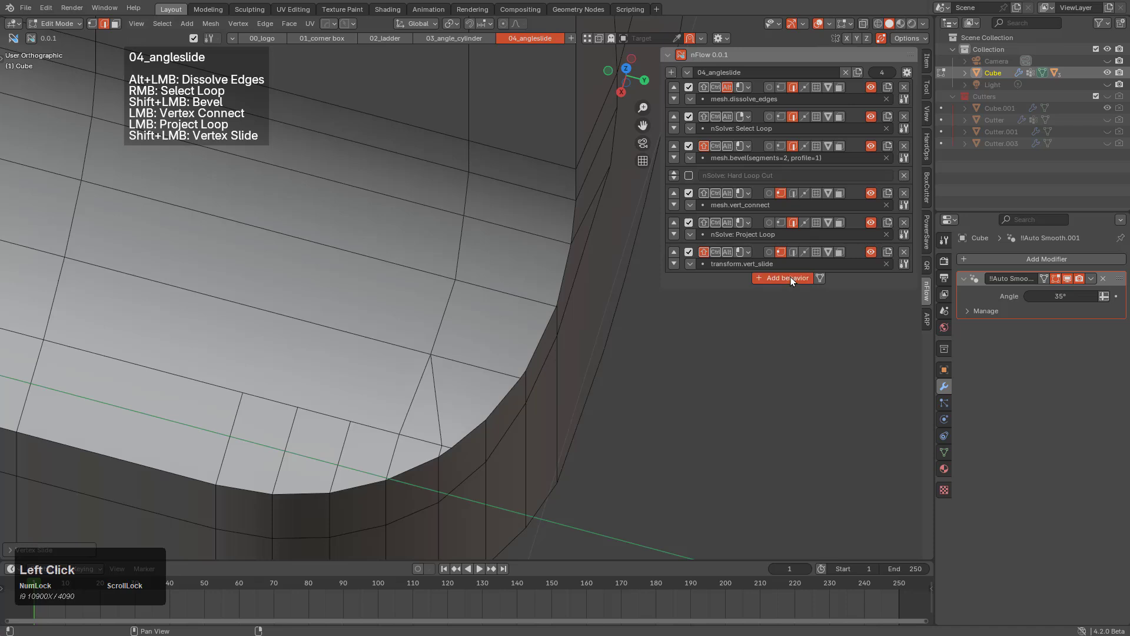
{"action": "left_click", "coordinate": [752, 295]}
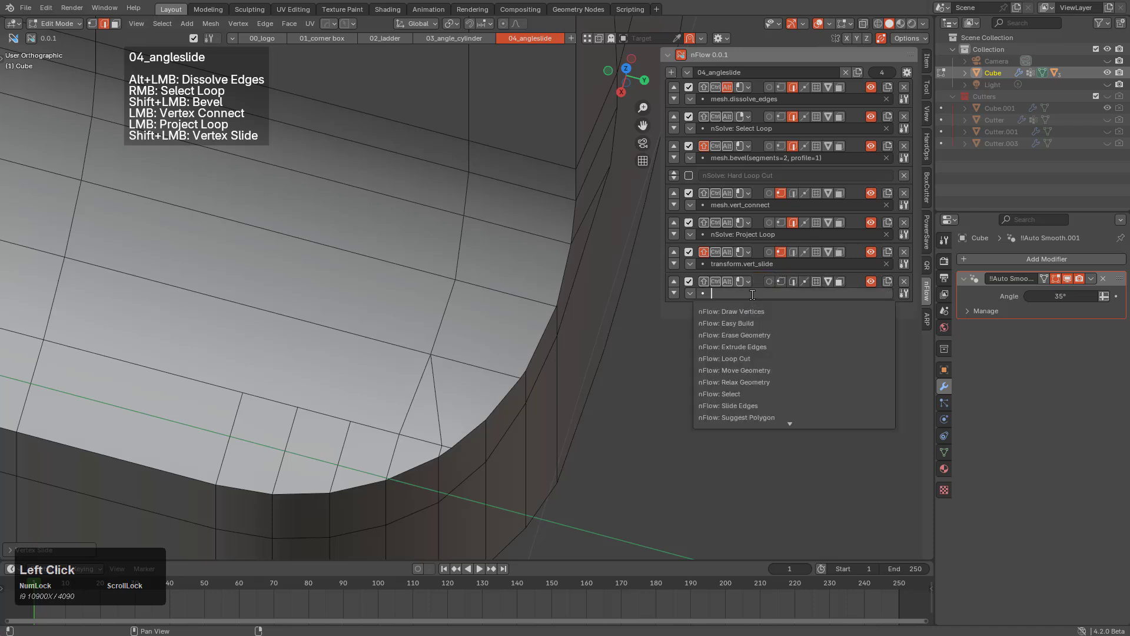
{"action": "type", "text": "collapse"}
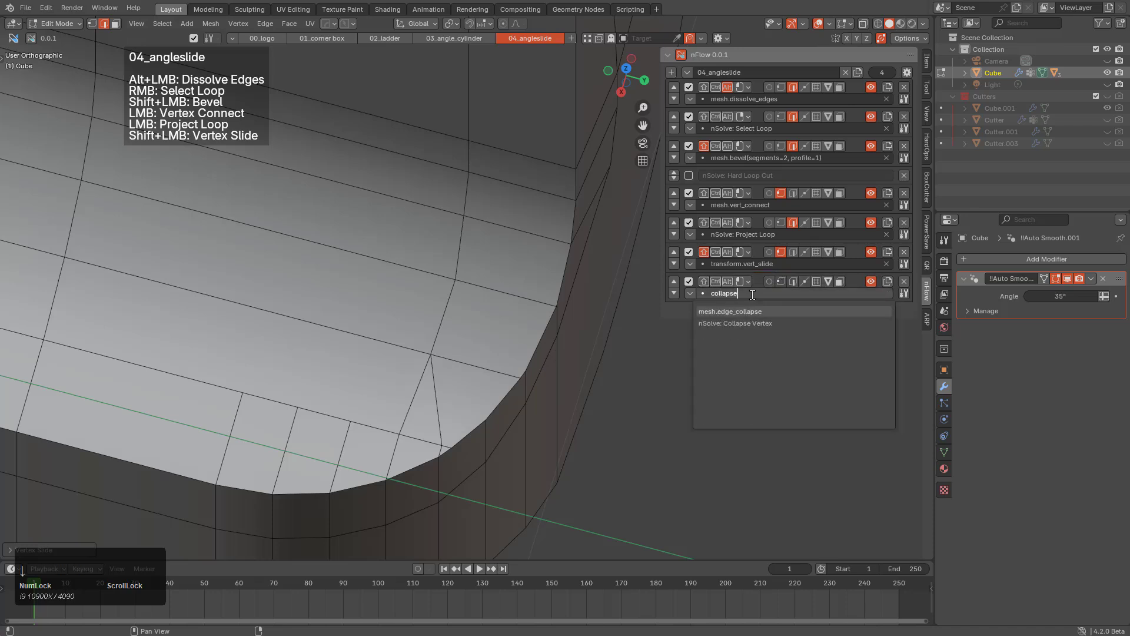
{"action": "key", "text": "Return"}
{"action": "left_click", "coordinate": [752, 295]}
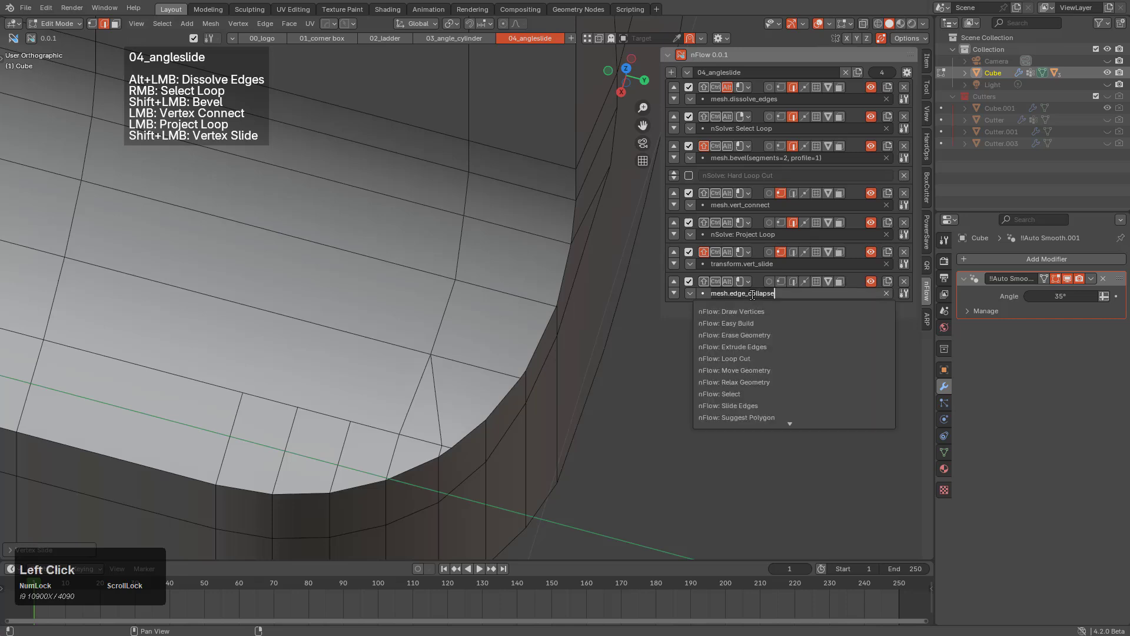
{"action": "type", "text": "coplap"}
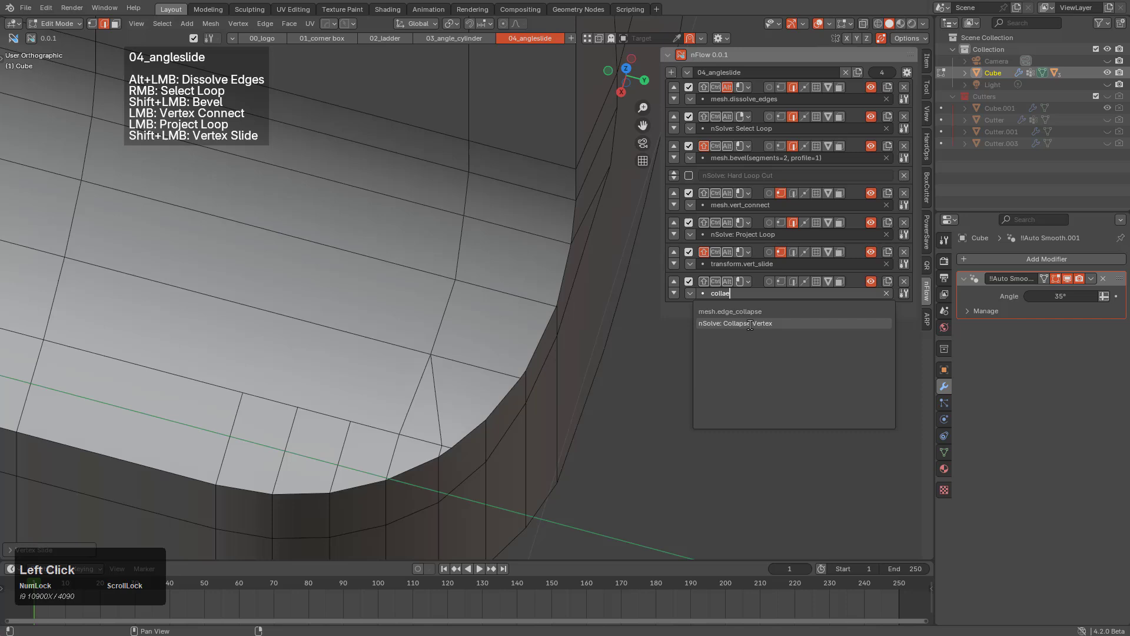
{"action": "left_click", "coordinate": [750, 324]}
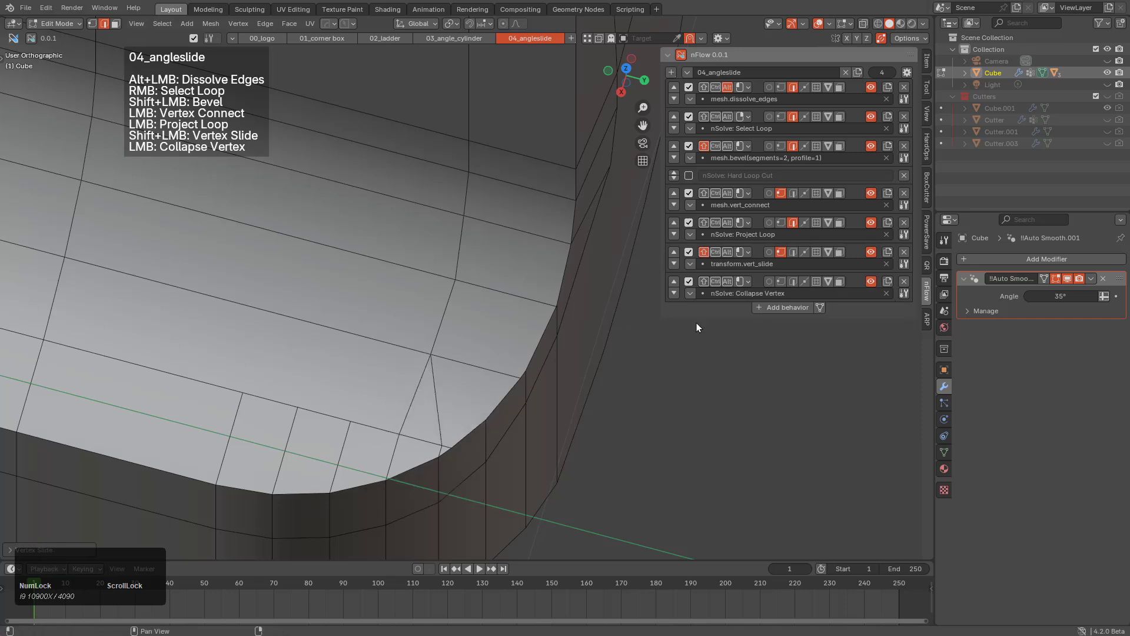
{"action": "left_click", "coordinate": [715, 282]}
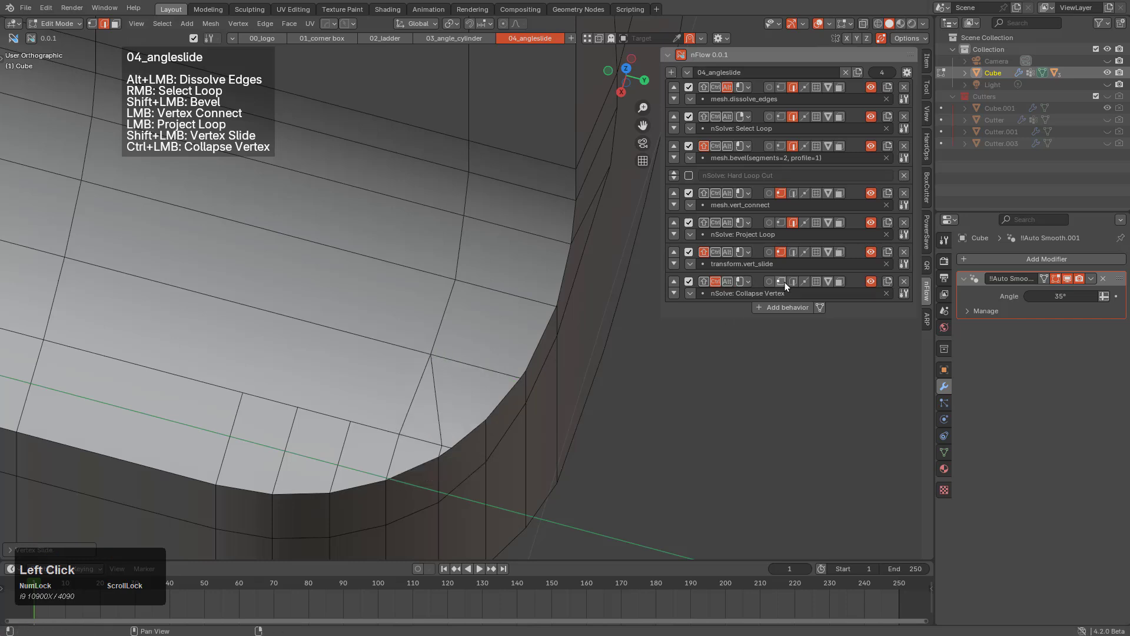
Collapse the doubled vertices at the rounded end's junction and dissolve the redundant edges running from it to the rim.
{"action": "left_click", "coordinate": [434, 355], "text": "ctrl"}
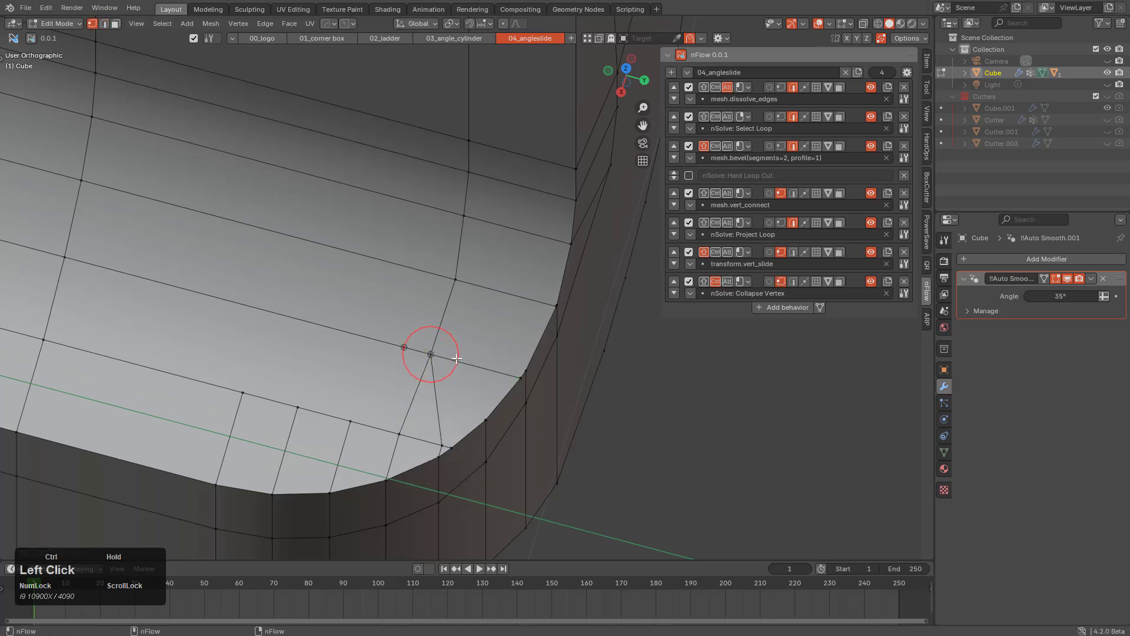
{"action": "left_click", "coordinate": [432, 385], "text": "alt"}
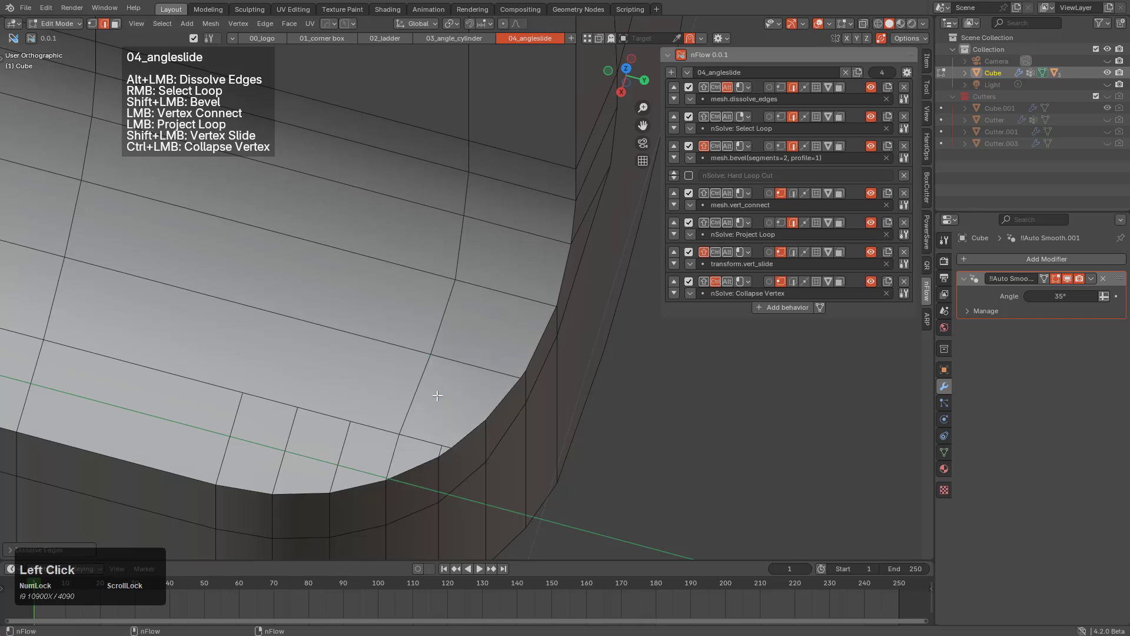
{"action": "middle_click_drag", "start_coordinate": [432, 385], "coordinate": [517, 328]}
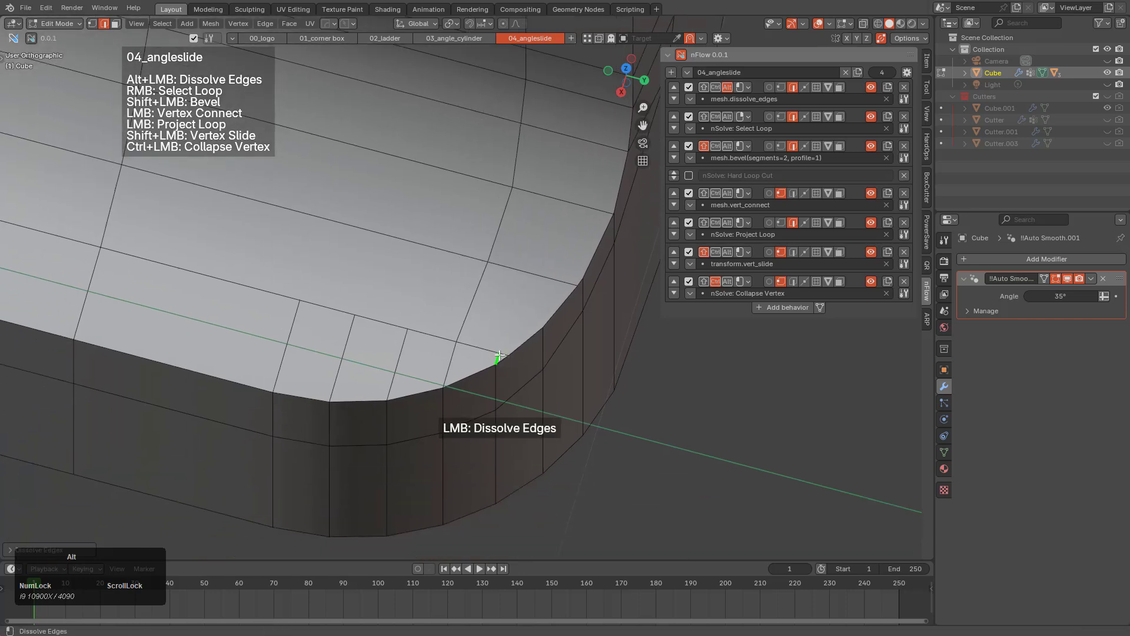
{"action": "left_click", "coordinate": [499, 356], "text": "alt"}
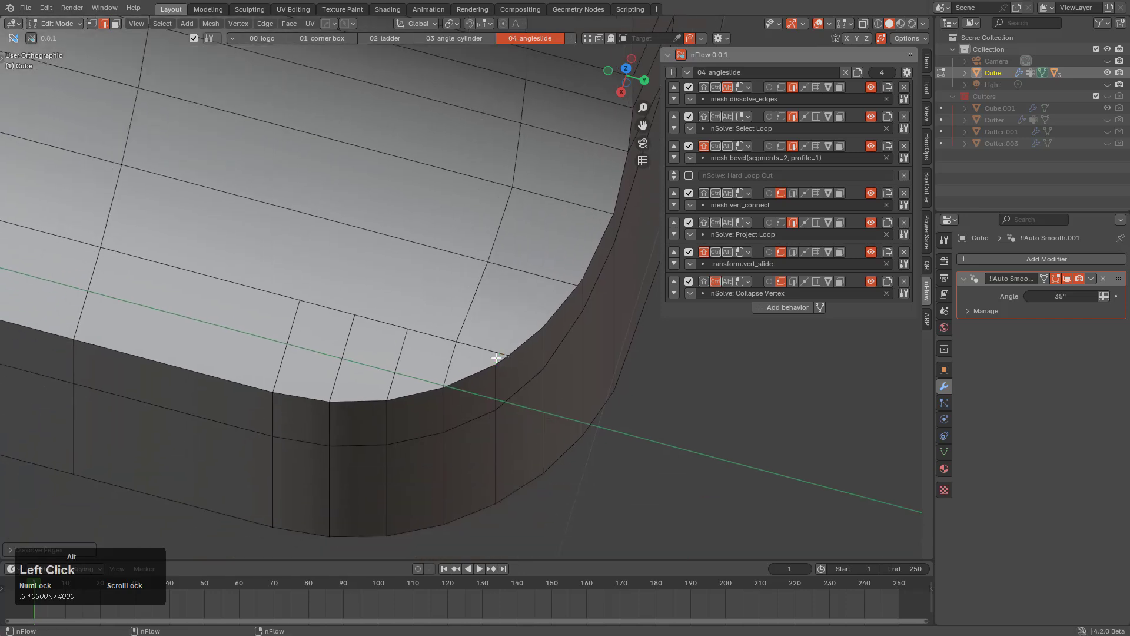
Slide the four fan vertices and the junction vertex above them along their loops to even the rounded end's edge spacing.
{"action": "left_click_drag", "start_coordinate": [457, 341], "coordinate": [289, 301], "text": "shift"}
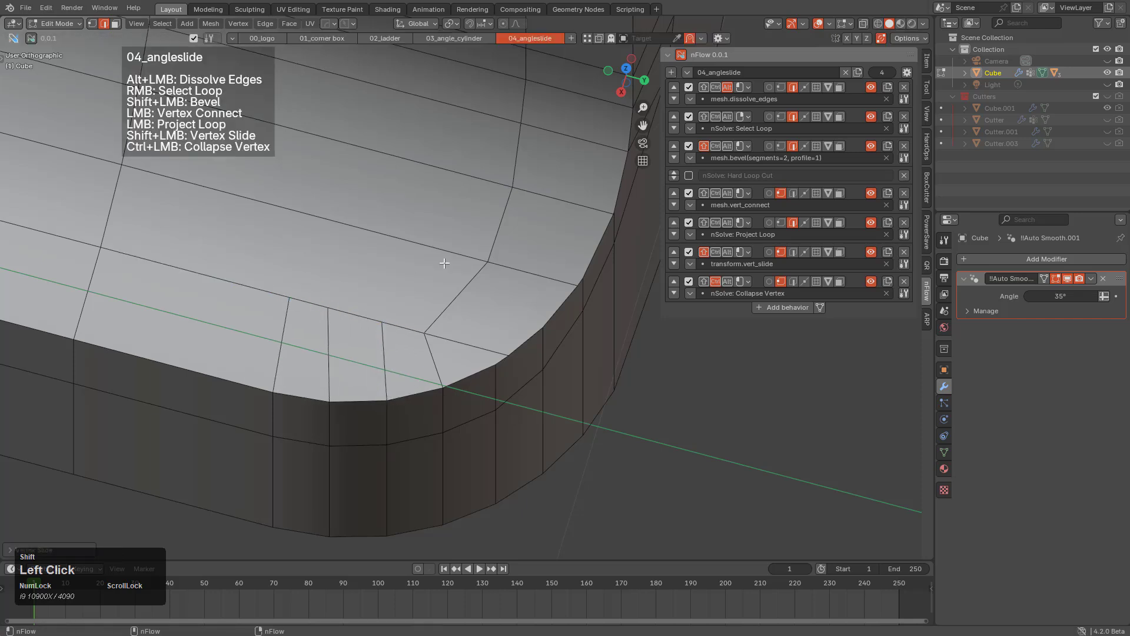
{"action": "mouse_move", "coordinate": [488, 260]}
{"action": "left_mouse_down", "text": "shift"}
{"action": "mouse_move", "coordinate": [473, 257]}
{"action": "mouse_move", "coordinate": [509, 269]}
{"action": "mouse_move", "coordinate": [479, 256]}
{"action": "left_mouse_up", "text": "shift"}
Slide the diagonal's upper end vertex along its loop above the notch's rounded inner corner.
{"action": "scroll", "coordinate": [464, 202], "scroll_direction": "down", "scroll_amount": 5}
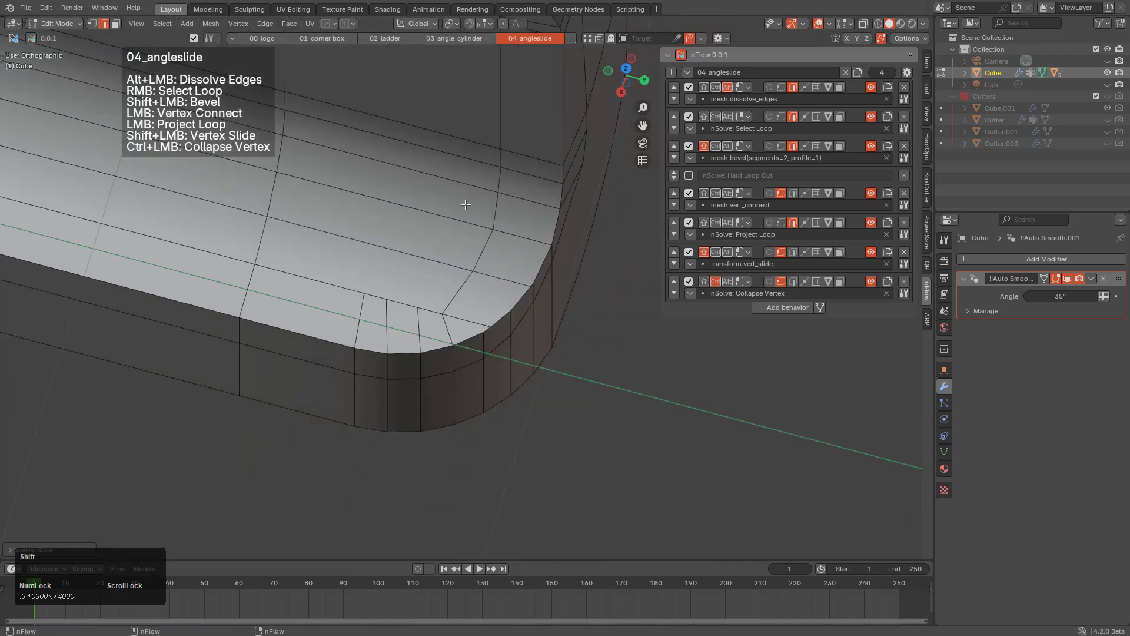
{"action": "middle_click_drag", "start_coordinate": [421, 348], "coordinate": [553, 382], "text": "shift"}
{"action": "scroll", "coordinate": [388, 377], "scroll_direction": "down", "scroll_amount": 2}
{"action": "middle_click_drag", "start_coordinate": [397, 415], "coordinate": [579, 320]}
{"action": "scroll", "coordinate": [447, 323], "scroll_direction": "down", "scroll_amount": 1}
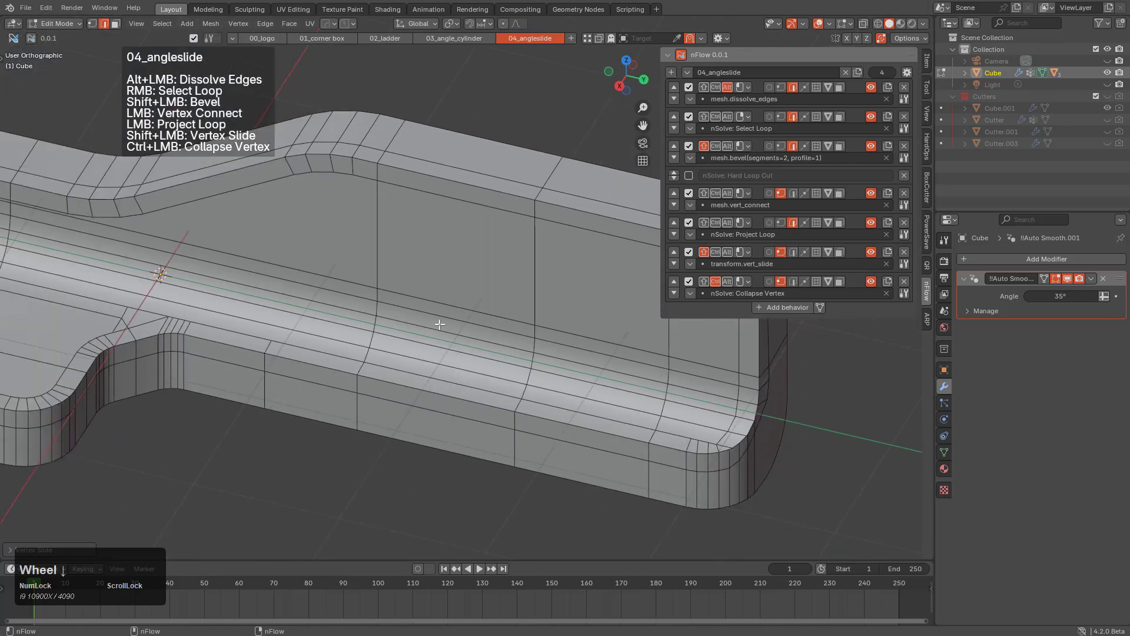
{"action": "middle_click_drag", "start_coordinate": [262, 322], "coordinate": [529, 322], "text": "shift"}
{"action": "scroll", "coordinate": [394, 368], "scroll_direction": "up", "scroll_amount": 3}
{"action": "middle_click_drag", "start_coordinate": [407, 365], "coordinate": [457, 310], "text": "shift"}
{"action": "scroll", "coordinate": [437, 330], "scroll_direction": "up", "scroll_amount": 5}
{"action": "left_click", "coordinate": [361, 240], "text": "shift"}
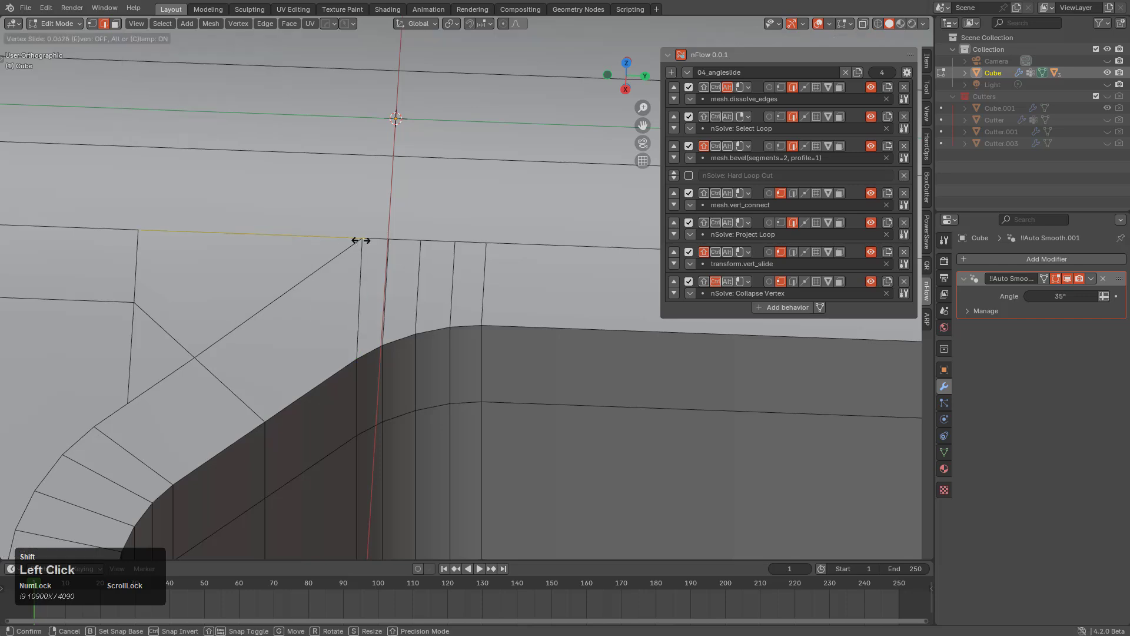
{"action": "left_click", "coordinate": [346, 238]}
{"action": "scroll", "coordinate": [420, 283], "scroll_direction": "down", "scroll_amount": 3}
{"action": "key", "text": "ctrl+r"}
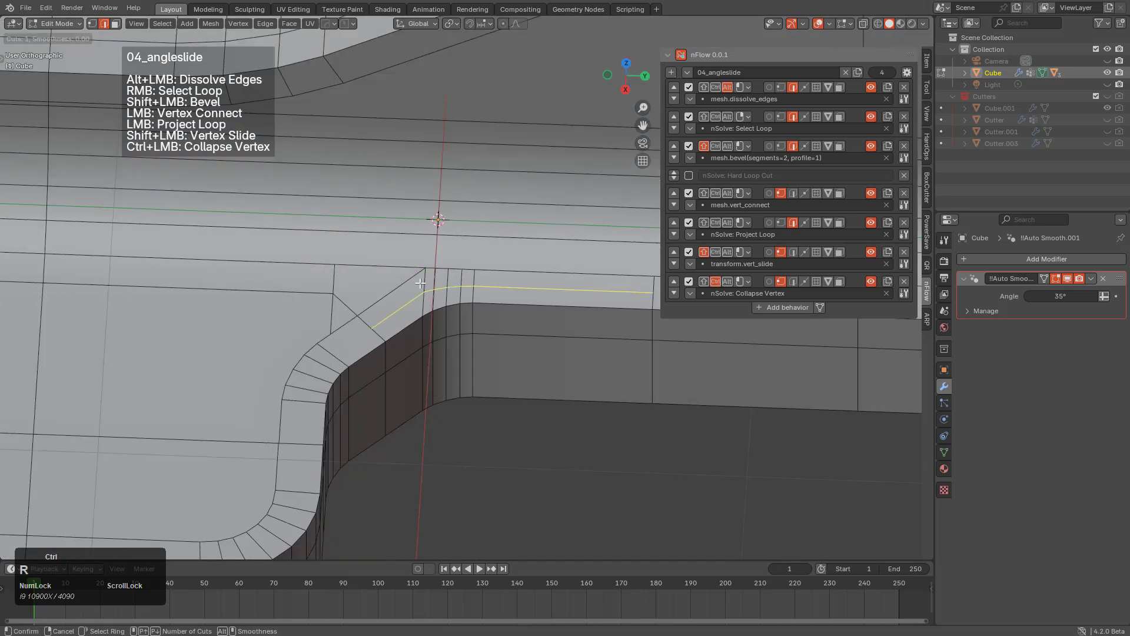
{"action": "scroll", "coordinate": [421, 284], "scroll_direction": "up", "scroll_amount": 5}
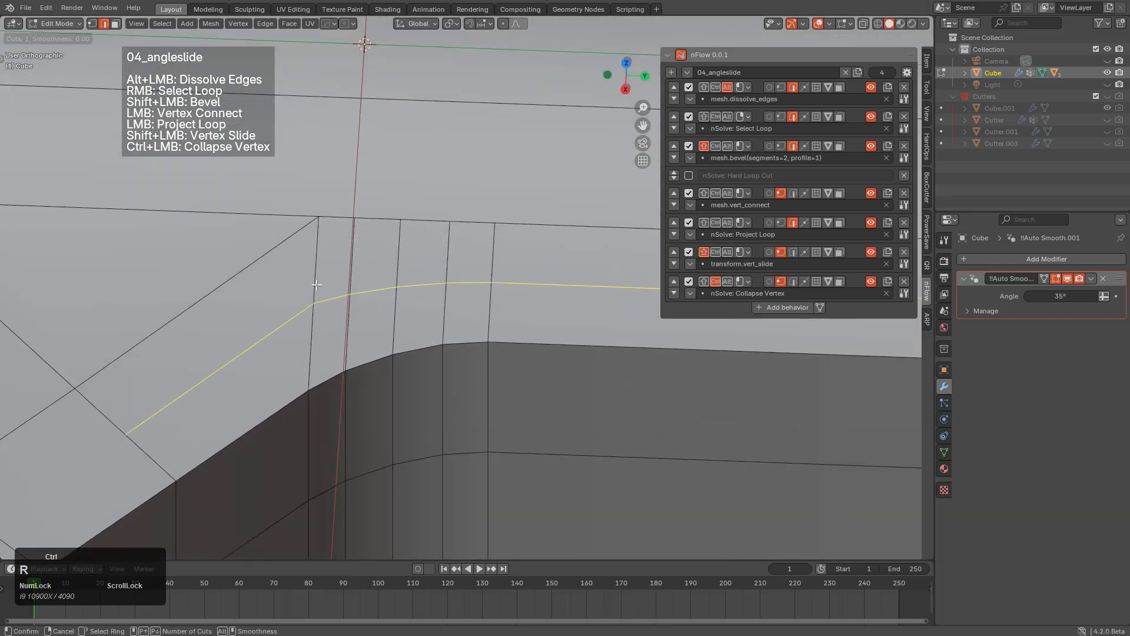
{"action": "right_click", "coordinate": [321, 282]}
{"action": "scroll", "coordinate": [362, 298], "scroll_direction": "down", "scroll_amount": 3}
{"action": "key", "text": "ctrl+r"}
{"action": "right_click", "coordinate": [383, 294]}
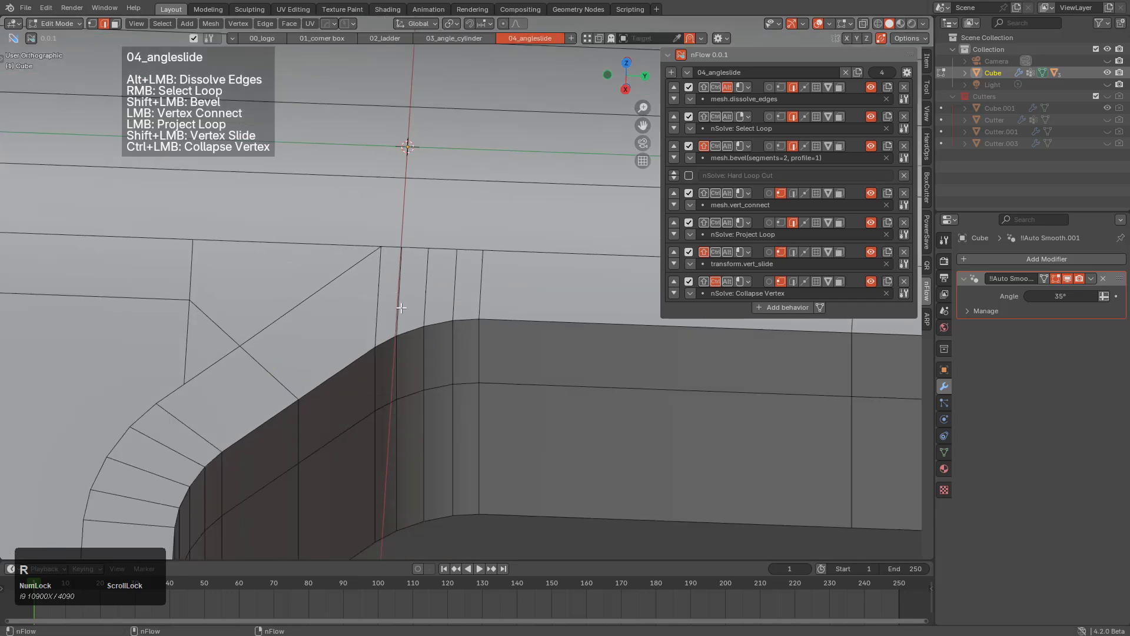
Add an nFlow: Loop Cut behavior to the preset, bound to Ctrl+LMB on edges.
{"action": "left_click", "coordinate": [793, 306]}
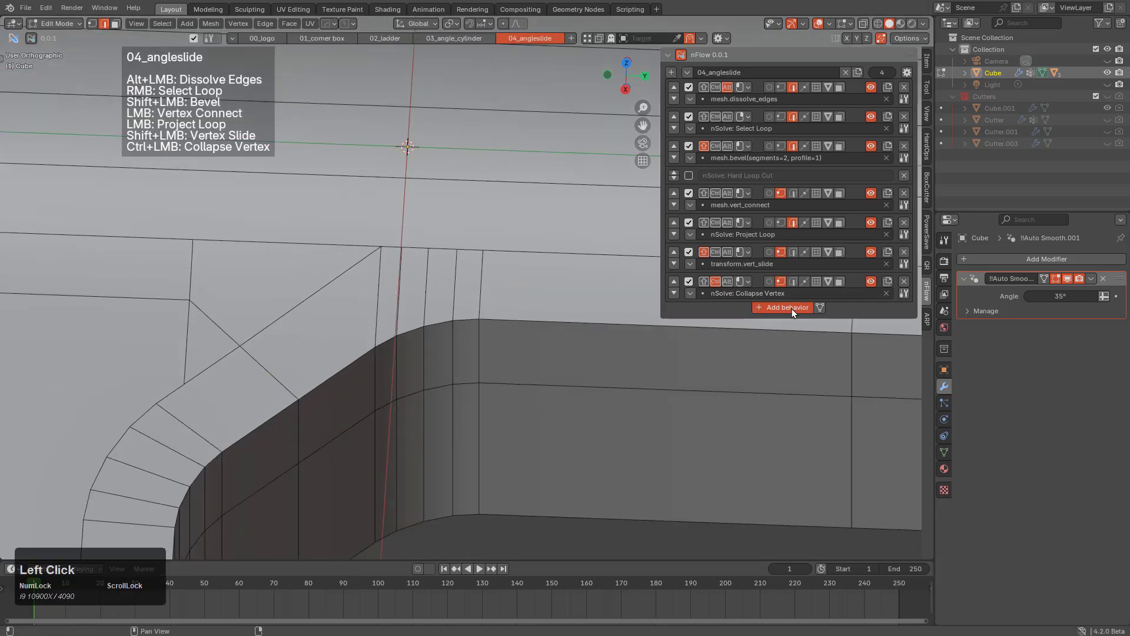
{"action": "left_click", "coordinate": [789, 322]}
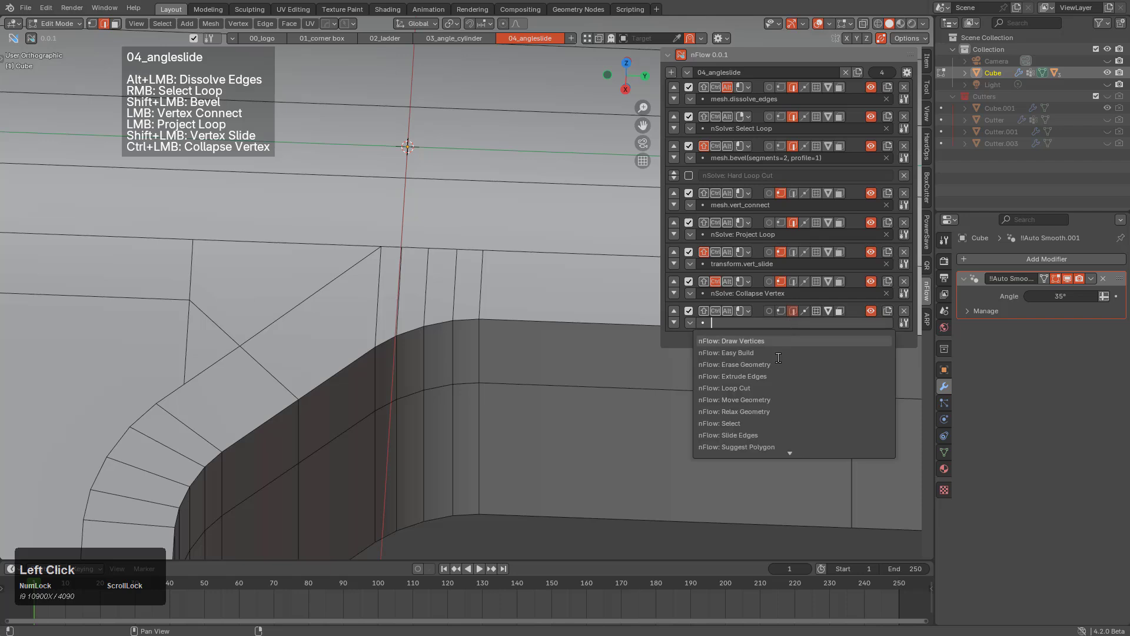
{"action": "left_click", "coordinate": [765, 385]}
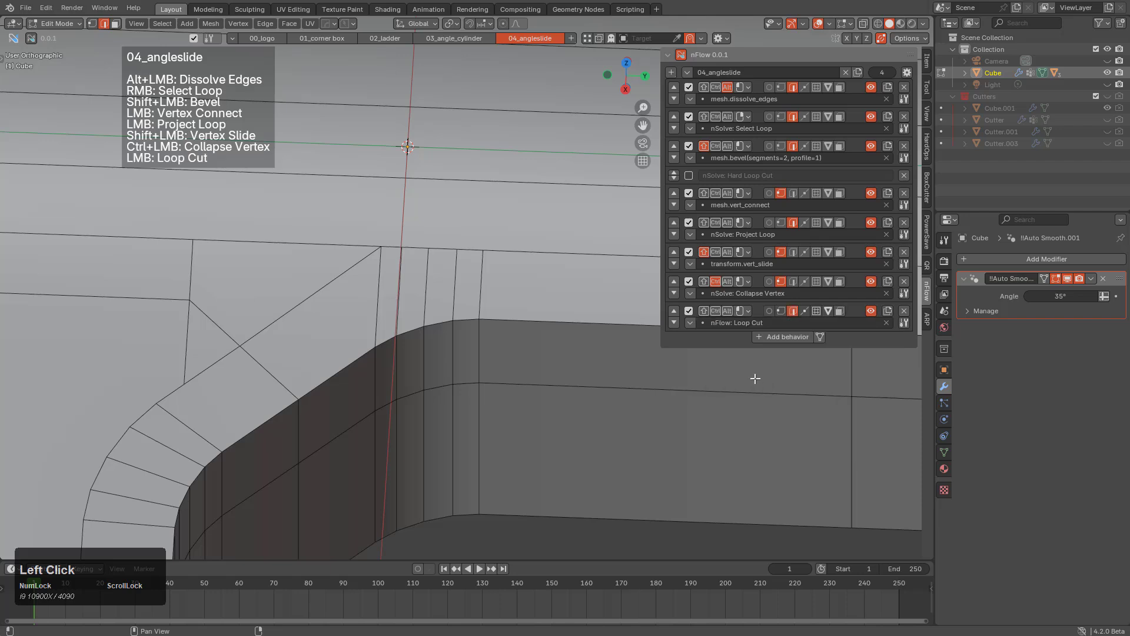
{"action": "left_click", "coordinate": [457, 278]}
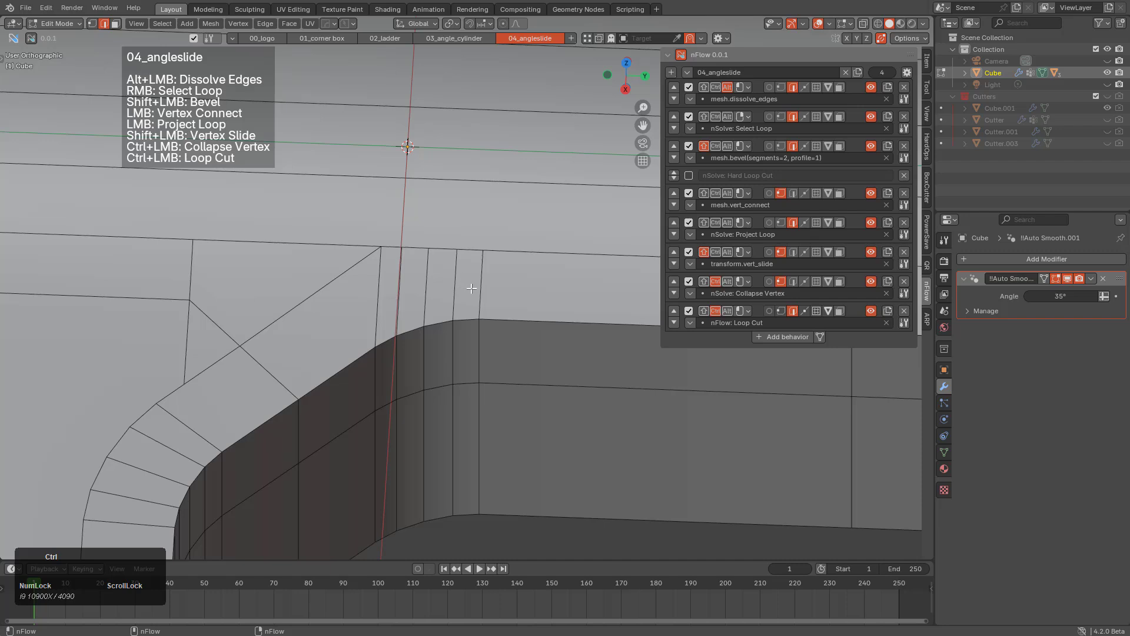
Slide the diagonal's lower vertex onto the notch arc's first fan vertex and merge them with Collapse Vertex.
{"action": "left_click", "coordinate": [239, 346], "text": "ctrl"}
{"action": "left_click", "coordinate": [184, 383], "text": "shift"}
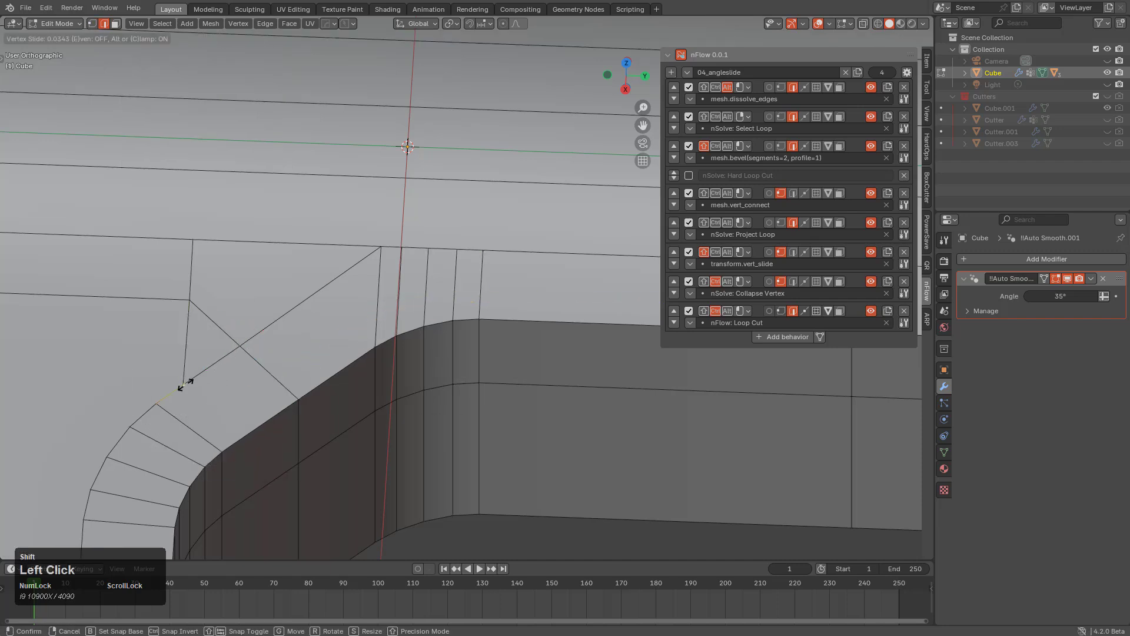
{"action": "left_click", "coordinate": [181, 388]}
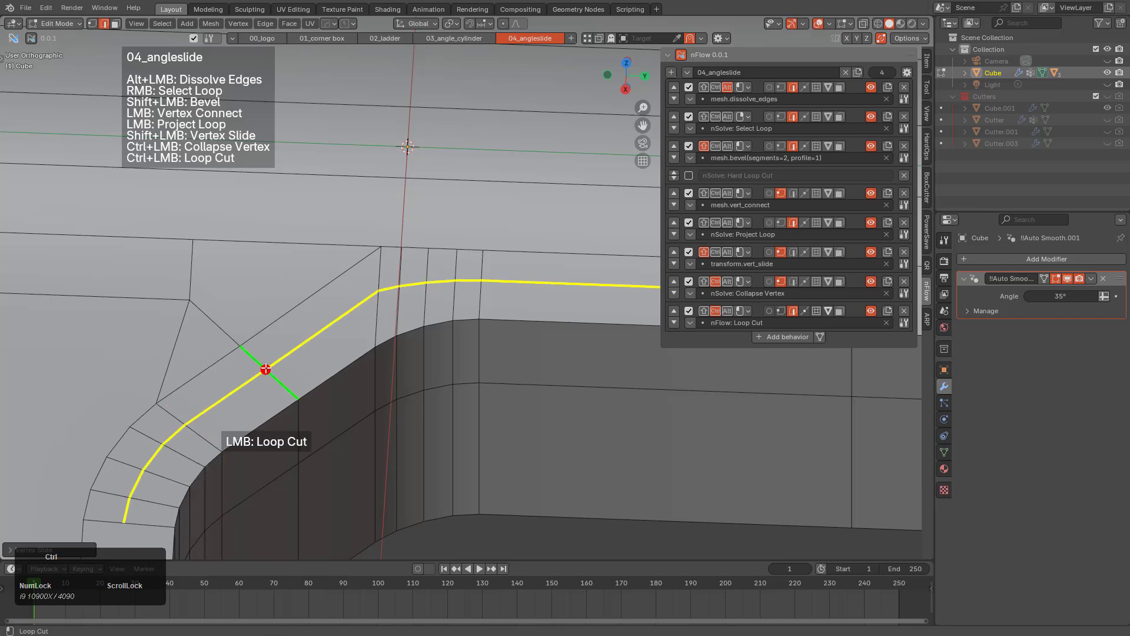
{"action": "scroll", "coordinate": [386, 368], "scroll_direction": "down", "scroll_amount": 3}
{"action": "middle_click_drag", "start_coordinate": [383, 333], "coordinate": [445, 351], "text": "shift"}
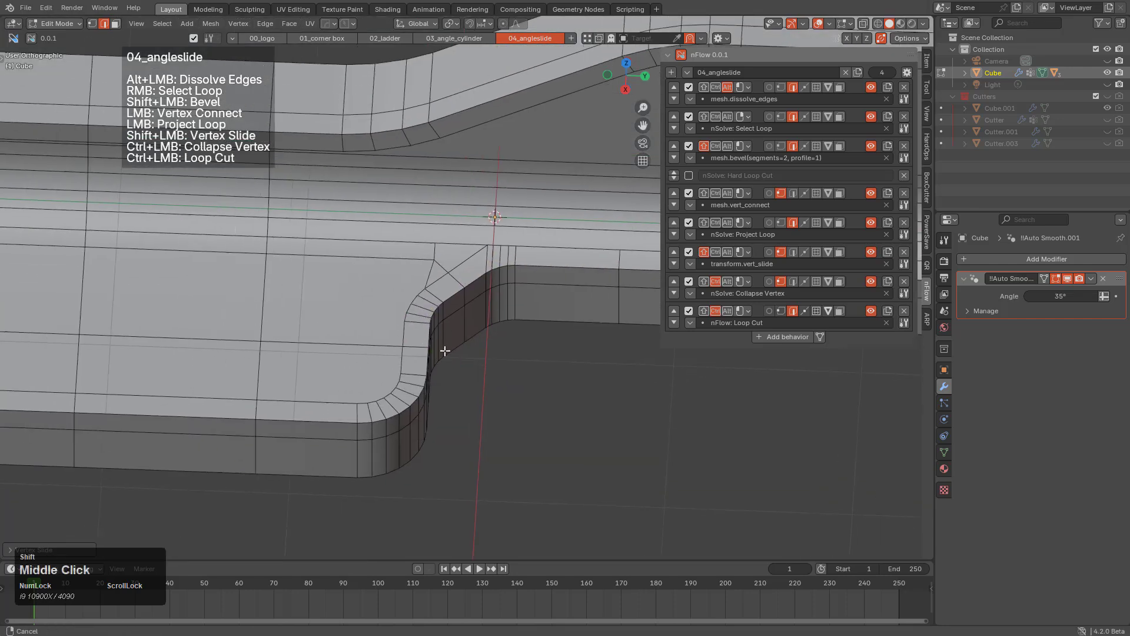
{"action": "scroll", "coordinate": [445, 351], "scroll_direction": "up", "scroll_amount": 5}
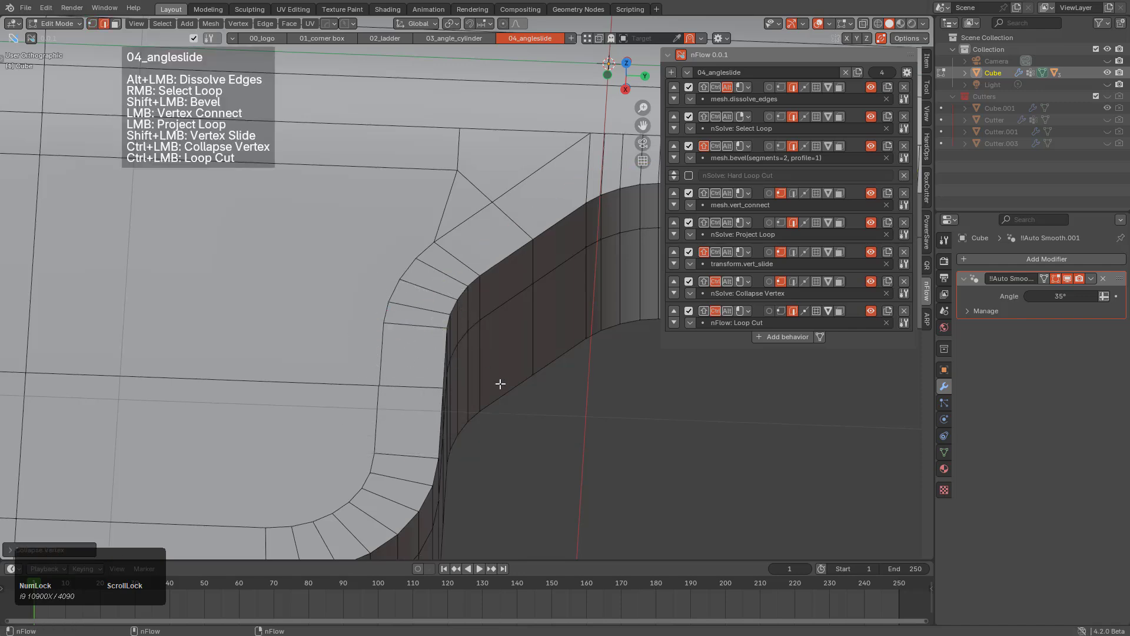
Collapse the doubled vertices at the loop junction between the two rounded corners of the wide section.
{"action": "middle_click_drag", "start_coordinate": [497, 383], "coordinate": [350, 371]}
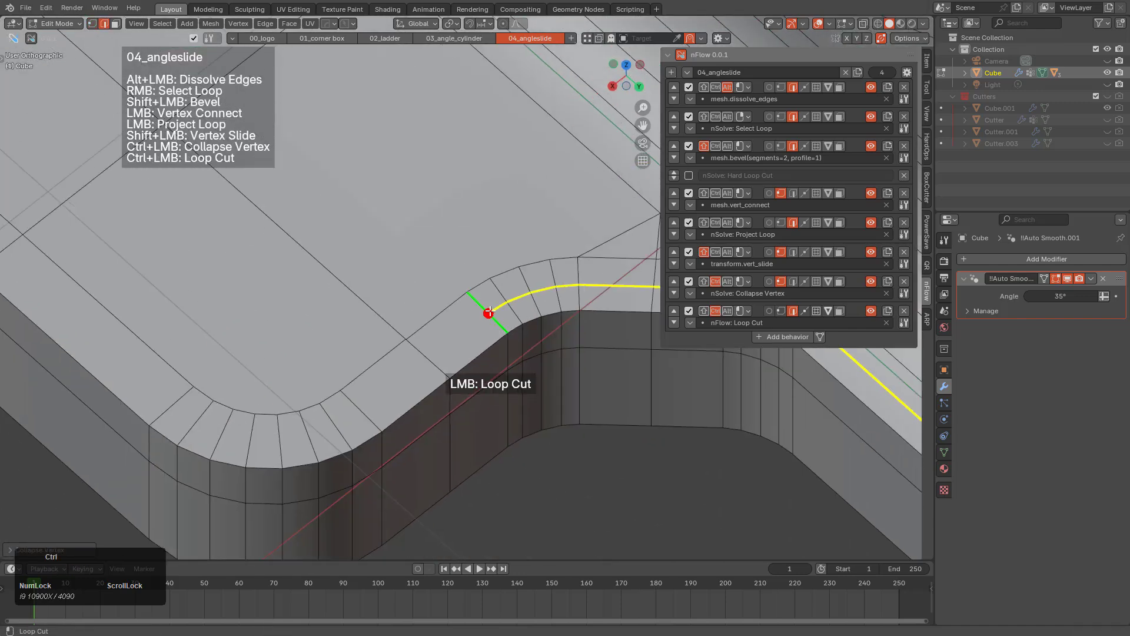
{"action": "left_click", "coordinate": [507, 330]}
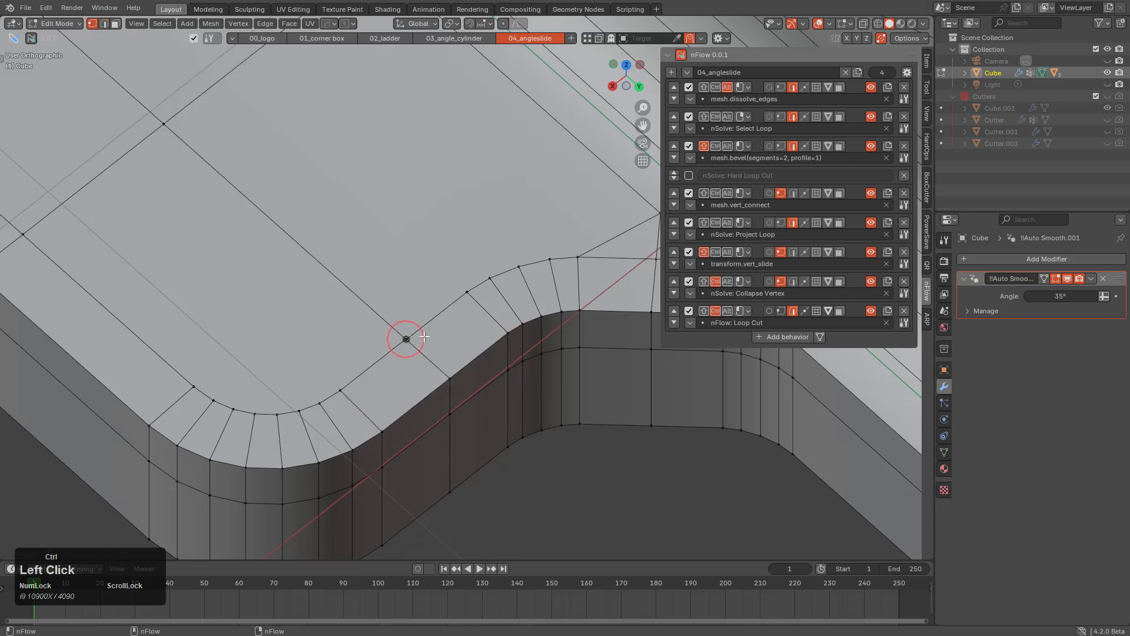
{"action": "left_click", "coordinate": [405, 338], "text": "ctrl"}
{"action": "scroll", "coordinate": [492, 316], "scroll_direction": "down", "scroll_amount": 2}
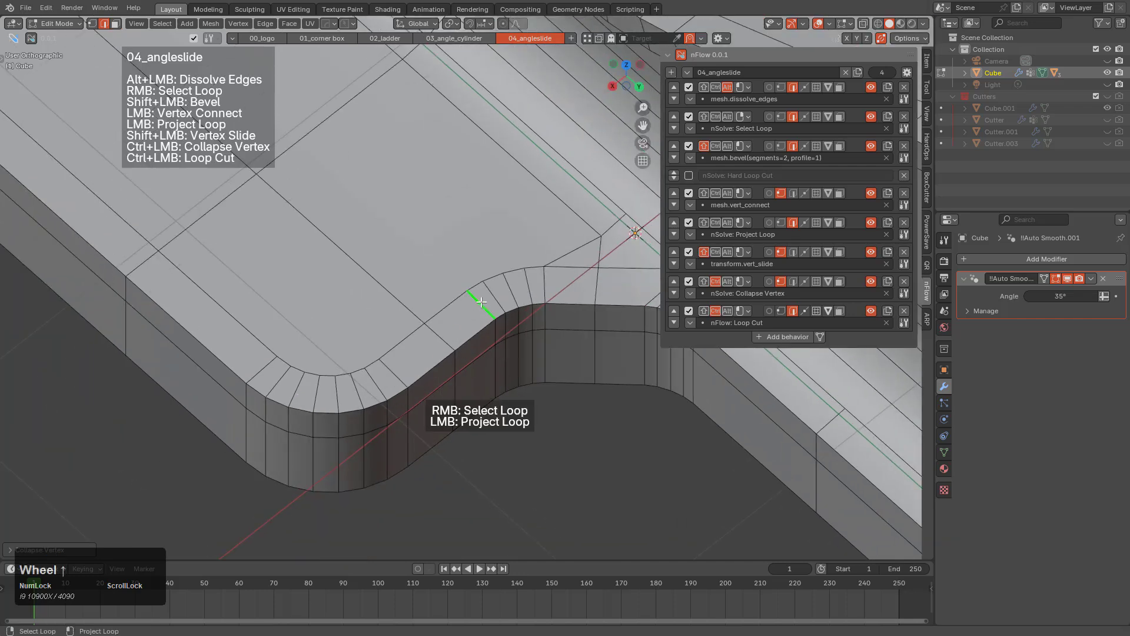
Apply Collapse Vertex to both ends of the short cross edge on the narrow rail's outer rim, just past the notch.
{"action": "scroll", "coordinate": [482, 303], "scroll_direction": "down", "scroll_amount": 4}
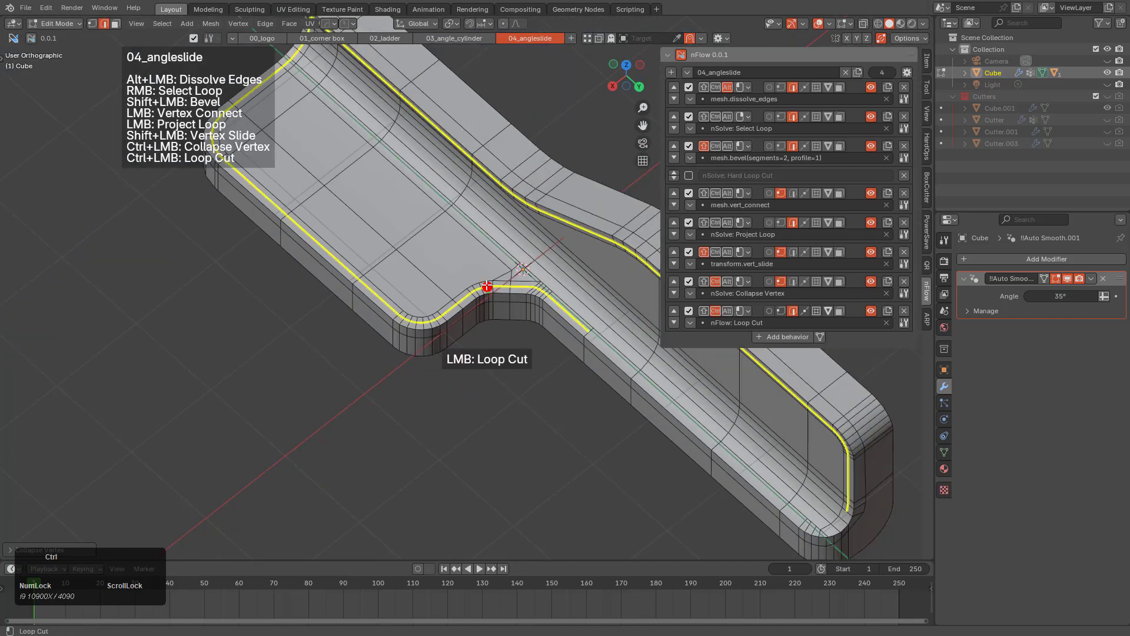
{"action": "middle_click_drag", "start_coordinate": [601, 356], "coordinate": [445, 338], "text": "shift"}
{"action": "scroll", "coordinate": [462, 337], "scroll_direction": "up", "scroll_amount": 6}
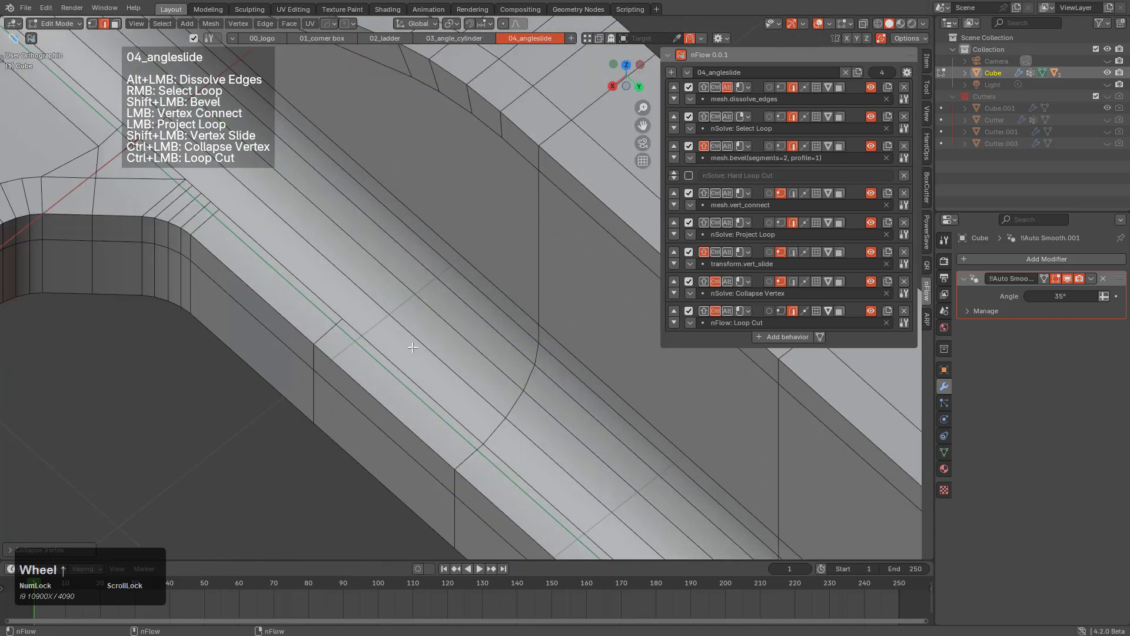
{"action": "middle_click_drag", "start_coordinate": [382, 288], "coordinate": [441, 218], "text": "shift"}
{"action": "scroll", "coordinate": [414, 219], "scroll_direction": "up", "scroll_amount": 1}
{"action": "left_click", "coordinate": [396, 206], "text": "ctrl"}
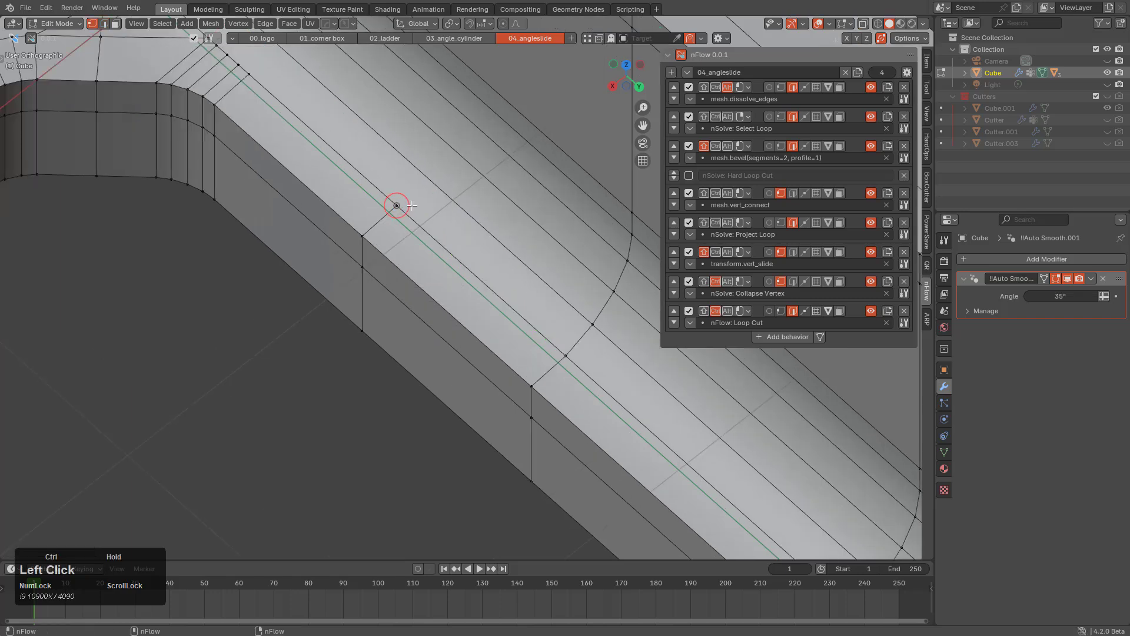
{"action": "left_click", "coordinate": [536, 381]}
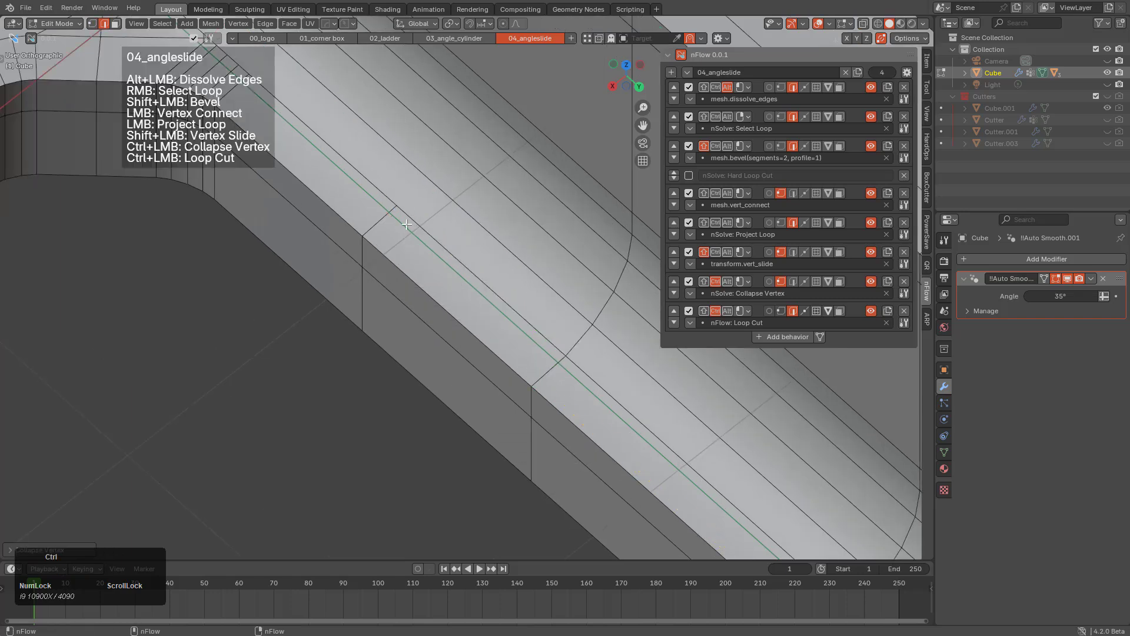
{"action": "left_click", "coordinate": [360, 235], "text": "ctrl"}
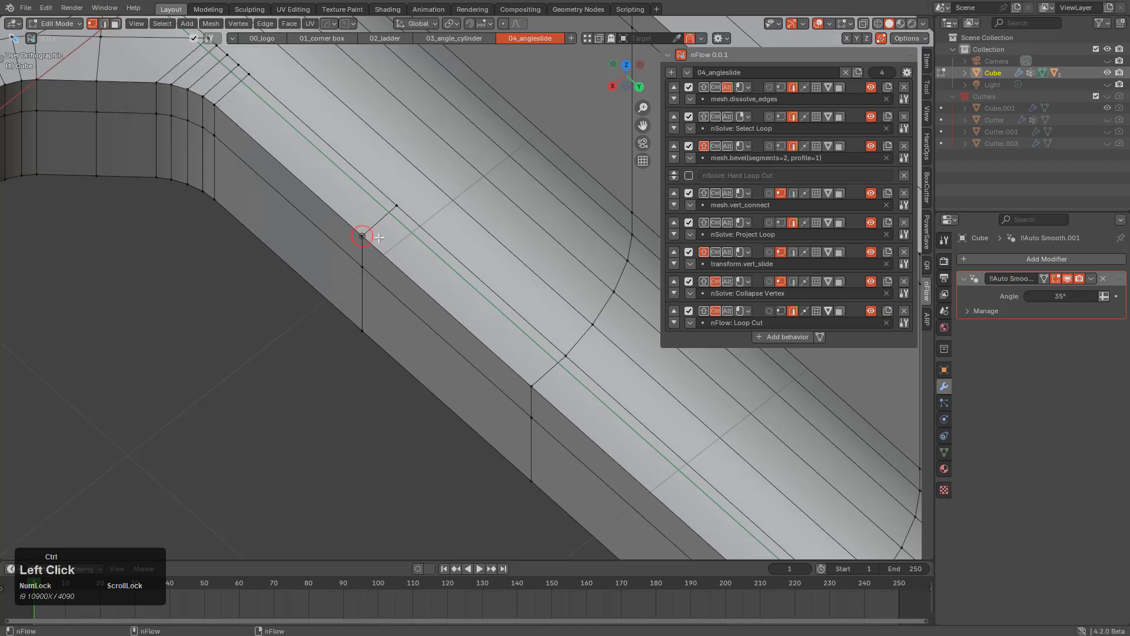
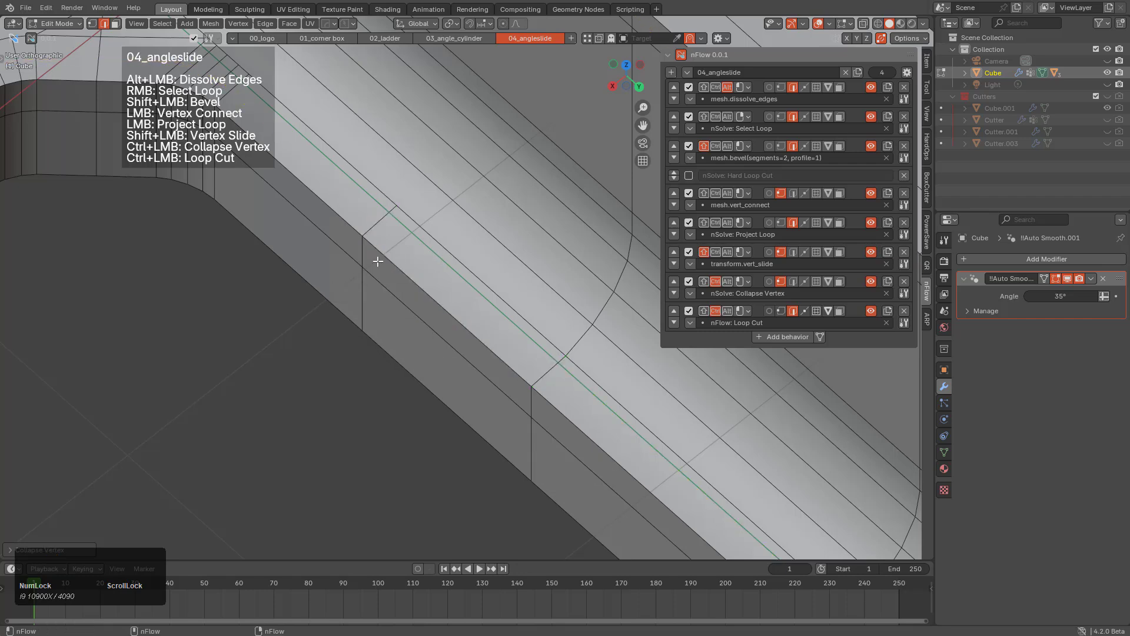
Check the cross edge's lower rim vertex with a cancelled move and try Collapse Vertex on it and the next rim vertex.
{"action": "middle_click_drag", "start_coordinate": [361, 297], "coordinate": [402, 348], "text": "shift"}
{"action": "middle_click_drag", "start_coordinate": [403, 348], "coordinate": [327, 367], "text": "shift"}
{"action": "scroll", "coordinate": [328, 368], "scroll_direction": "up", "scroll_amount": 3}
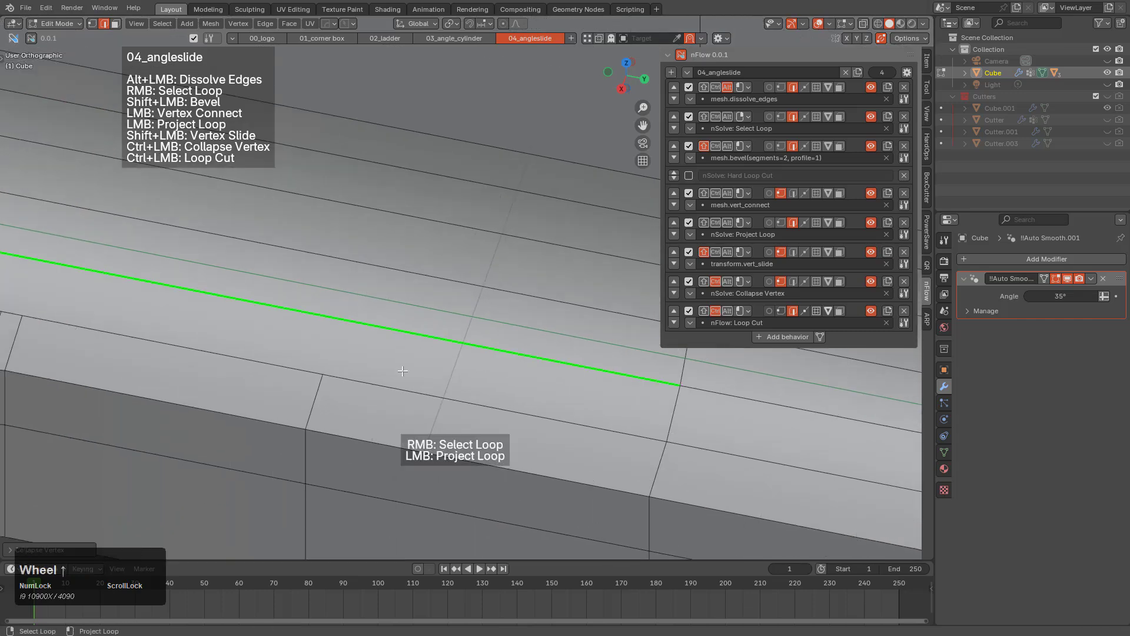
{"action": "left_click", "coordinate": [306, 430]}
{"action": "key", "text": "g"}
{"action": "right_click", "coordinate": [343, 450]}
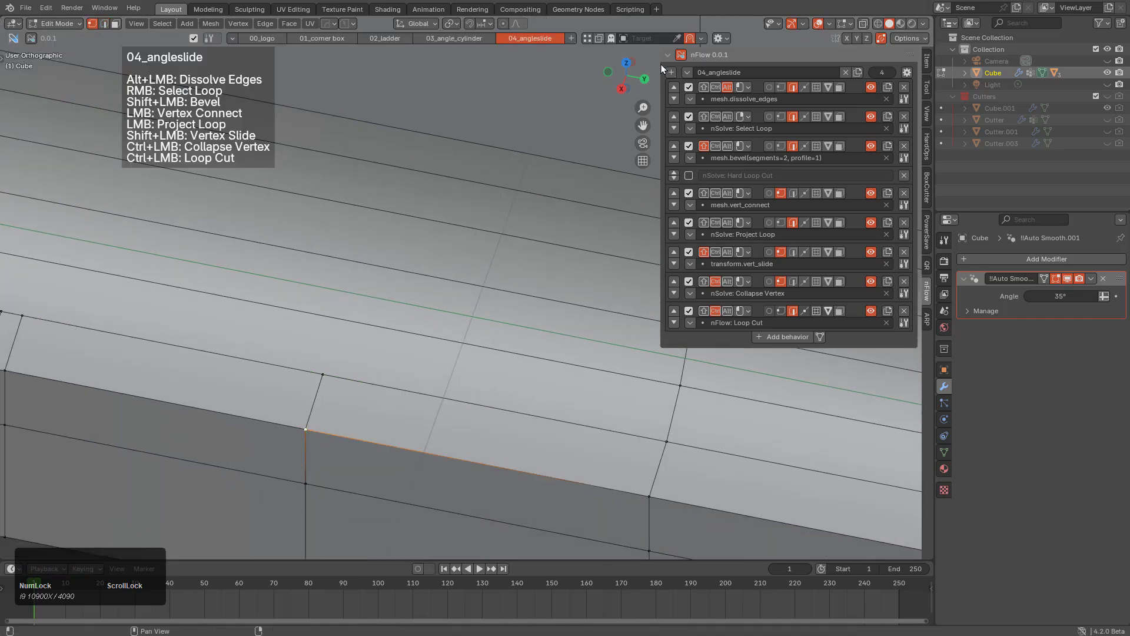
{"action": "left_click", "coordinate": [305, 429], "text": "ctrl"}
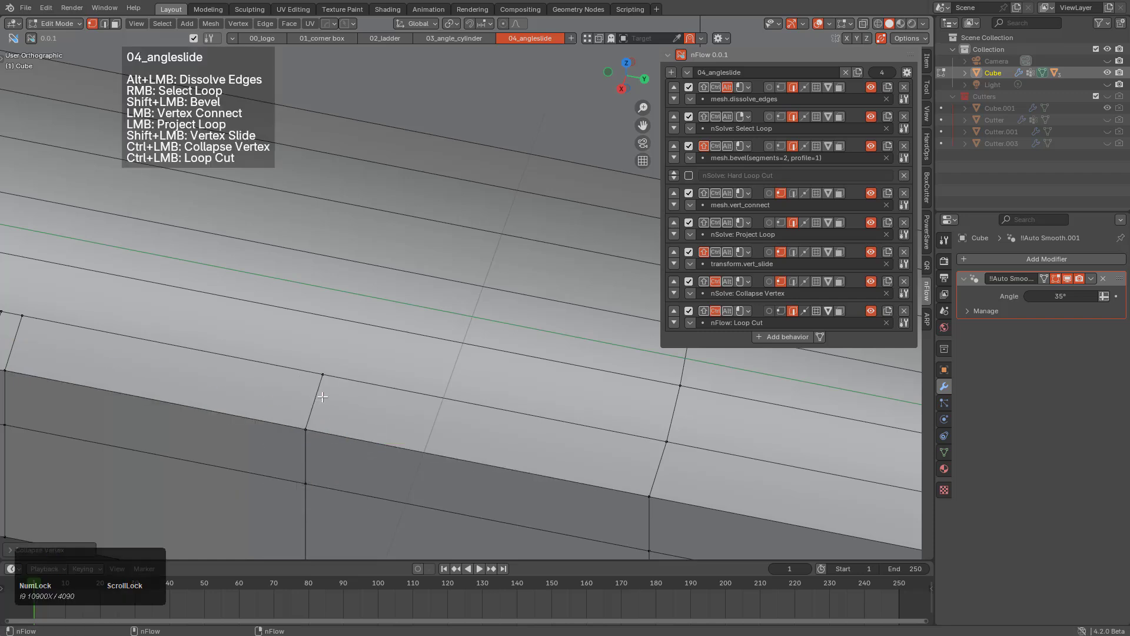
{"action": "left_click", "coordinate": [664, 512], "text": "ctrl"}
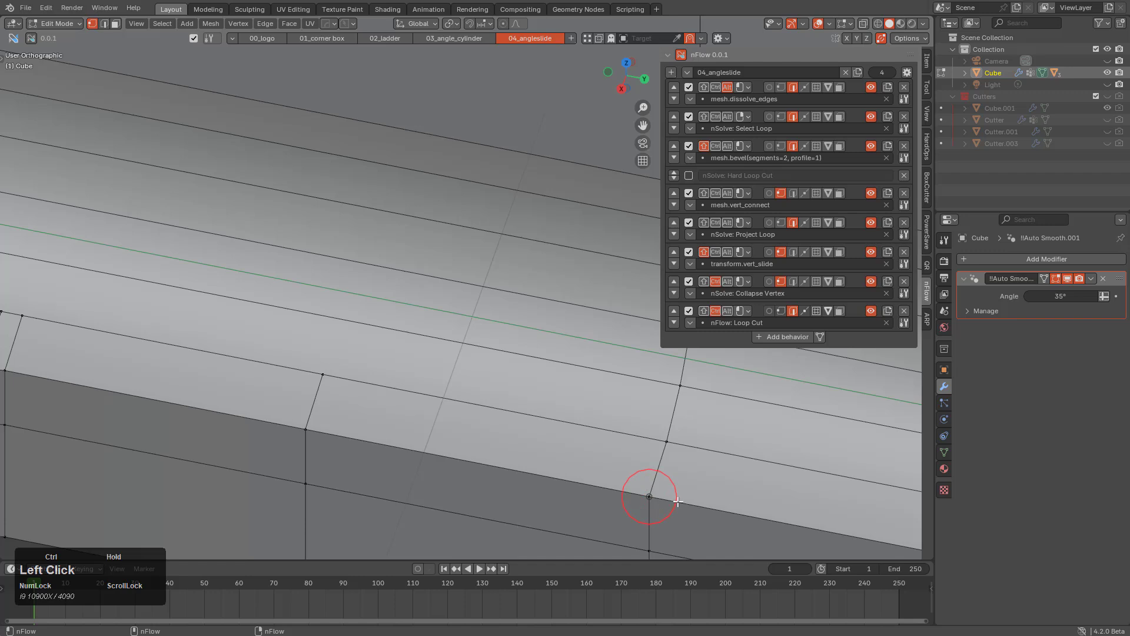
Inspect the cross edge's upper and lower vertices for duplicates with the Select tool, cancelling each test move.
{"action": "middle_click_drag", "start_coordinate": [678, 501], "coordinate": [648, 379], "text": "shift"}
{"action": "key", "text": "w"}
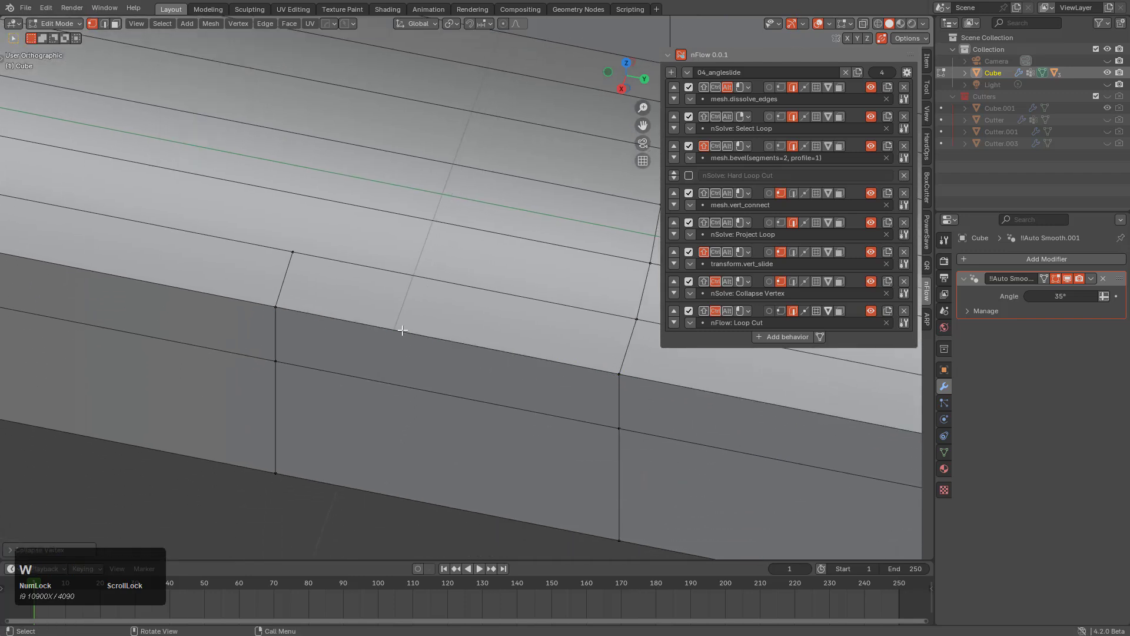
{"action": "key", "text": "ctrl+r"}
{"action": "left_click", "coordinate": [300, 260]}
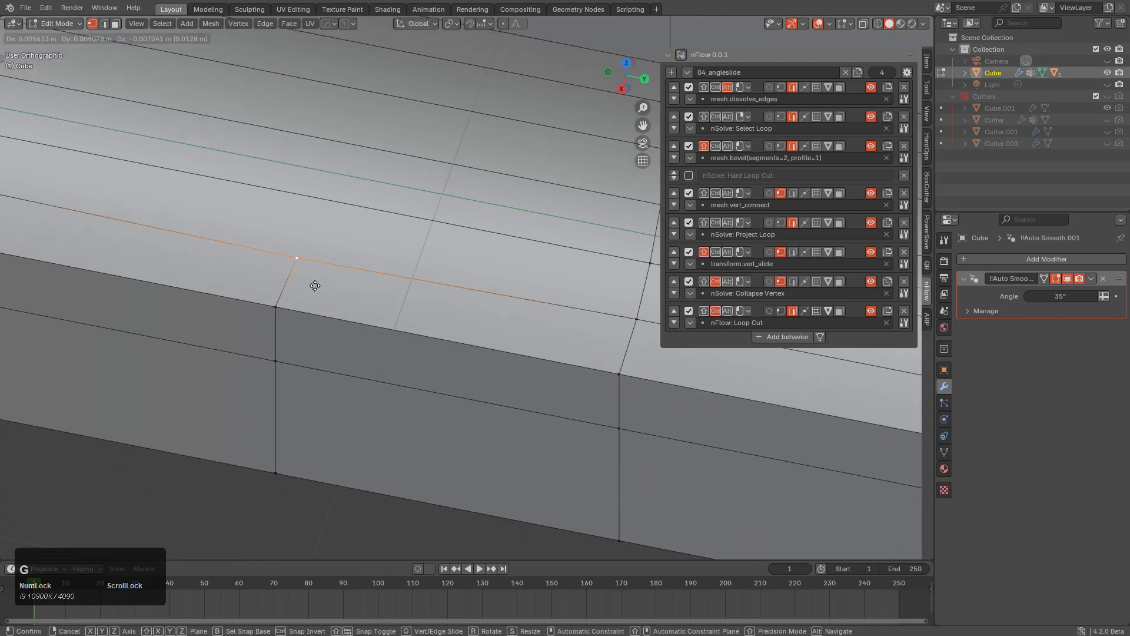
{"action": "right_click", "coordinate": [295, 319]}
{"action": "key", "text": "g"}
{"action": "right_click", "coordinate": [305, 341]}
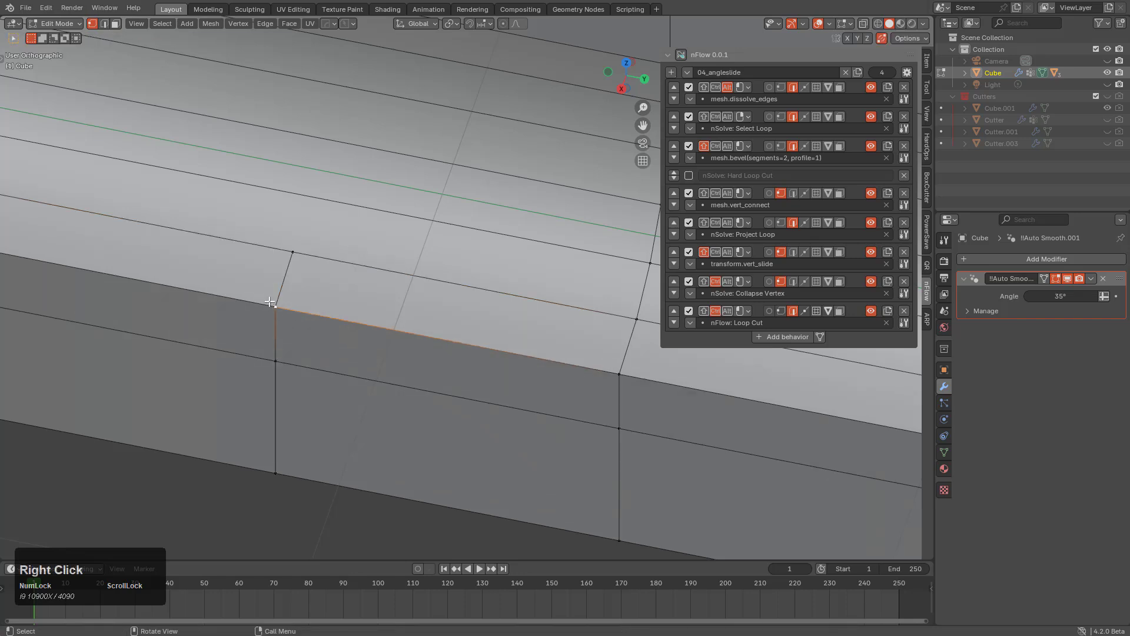
{"action": "right_click", "coordinate": [301, 327]}
Reactivate the nFlow tool and try Collapse Vertex on the two rim vertices bounding the outer wall segment.
{"action": "left_click", "coordinate": [679, 57]}
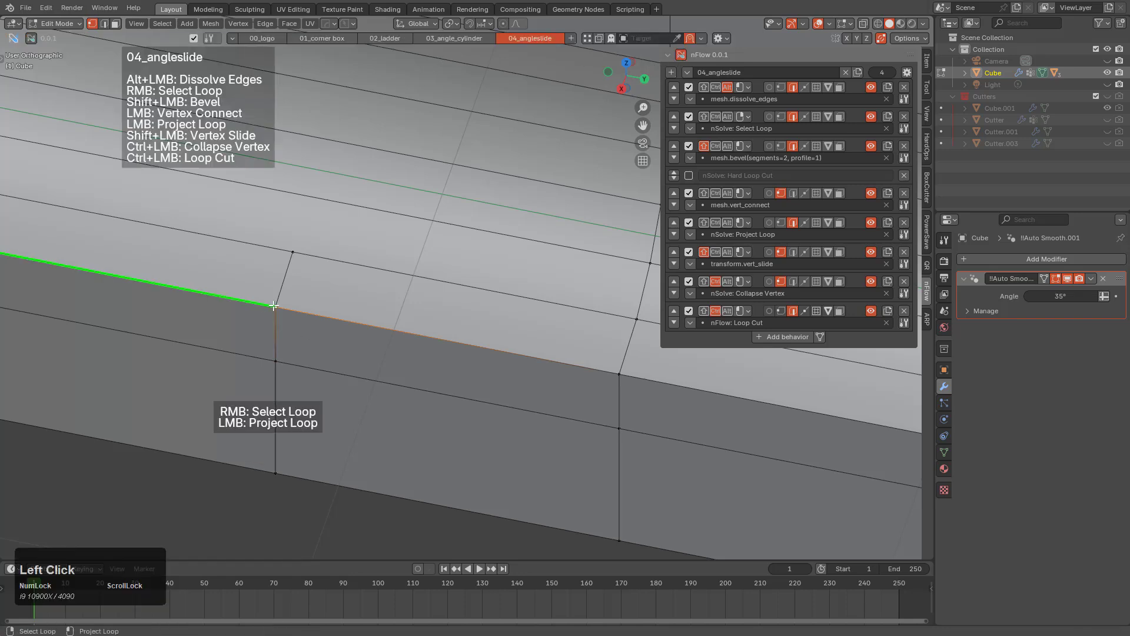
{"action": "key", "text": "ctrl"}
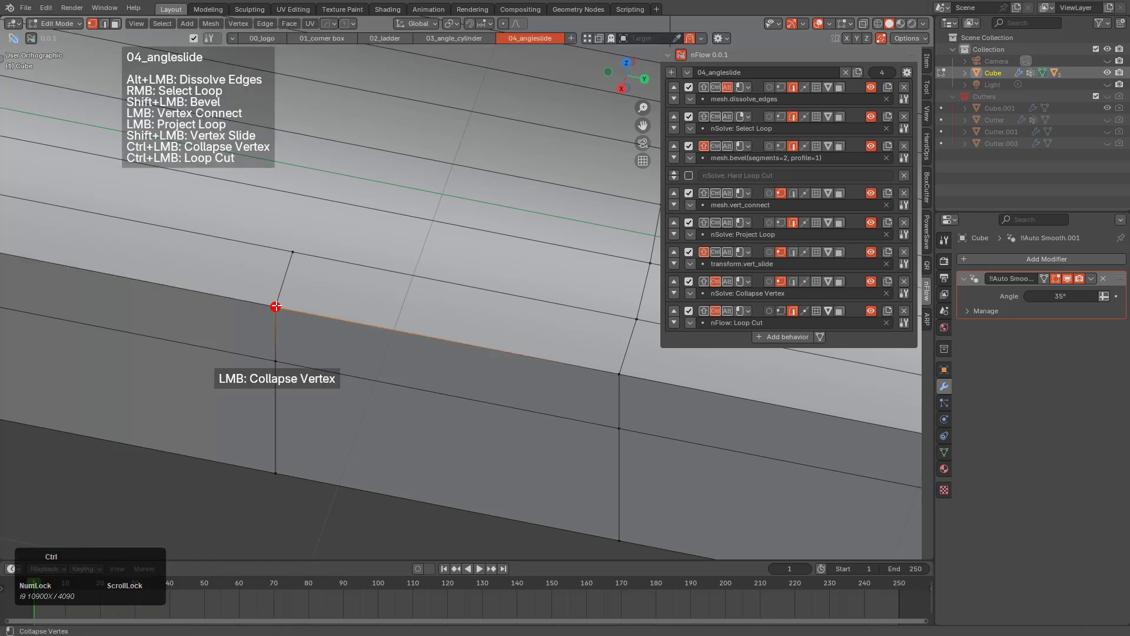
{"action": "left_click", "coordinate": [275, 306], "text": "ctrl"}
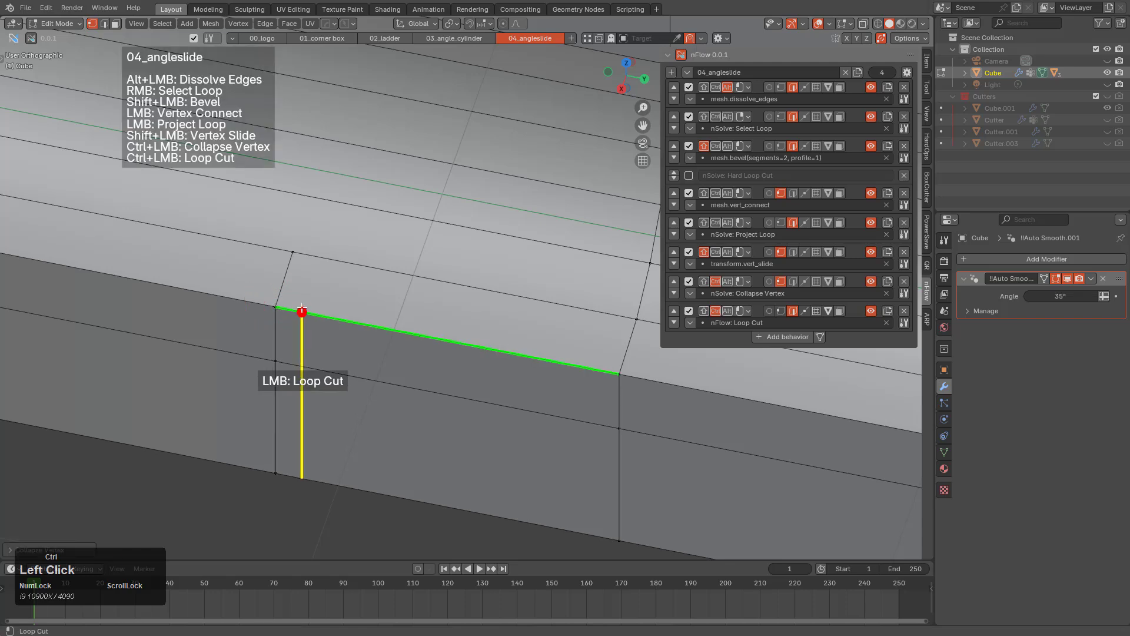
{"action": "left_click", "coordinate": [618, 373], "text": "ctrl"}
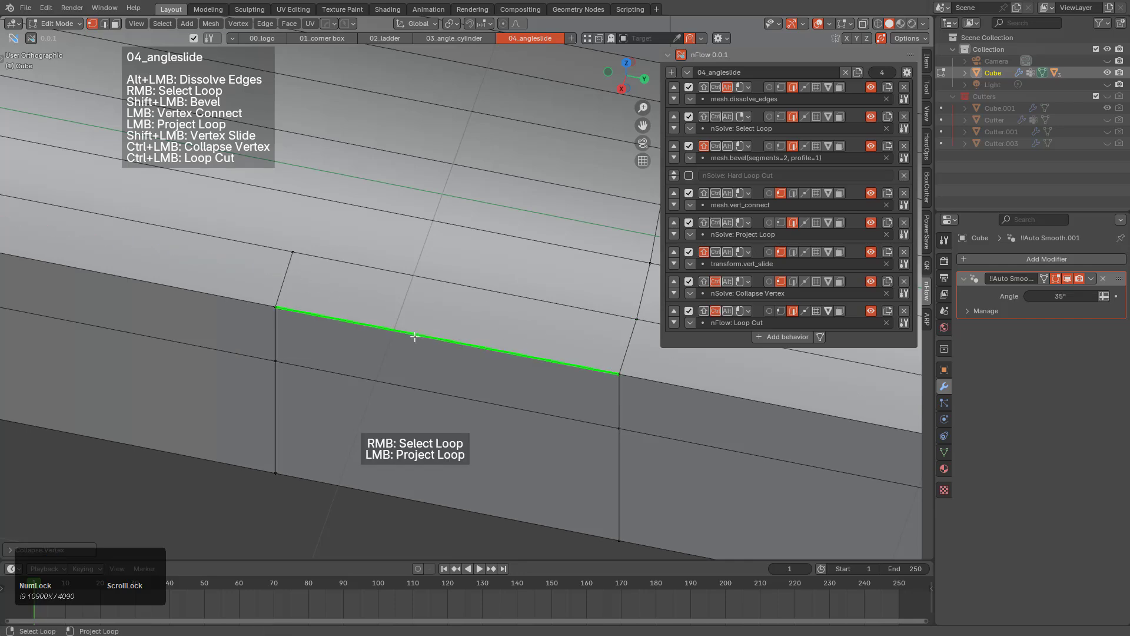
{"action": "key", "text": "ctrl+super+F2"}
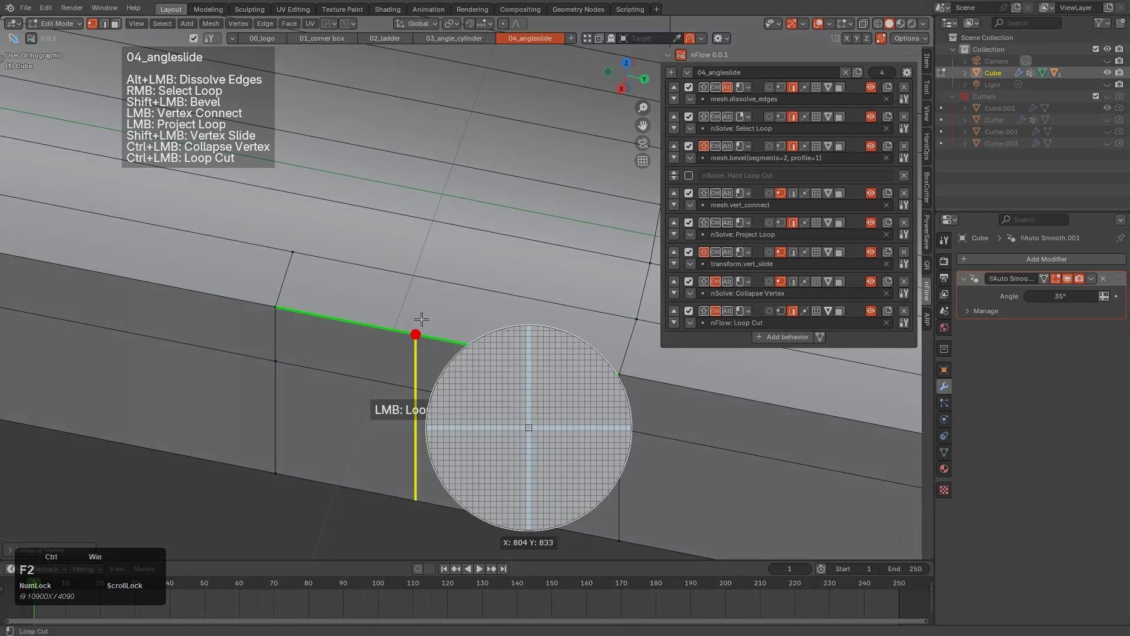
{"action": "left_click", "coordinate": [421, 318]}
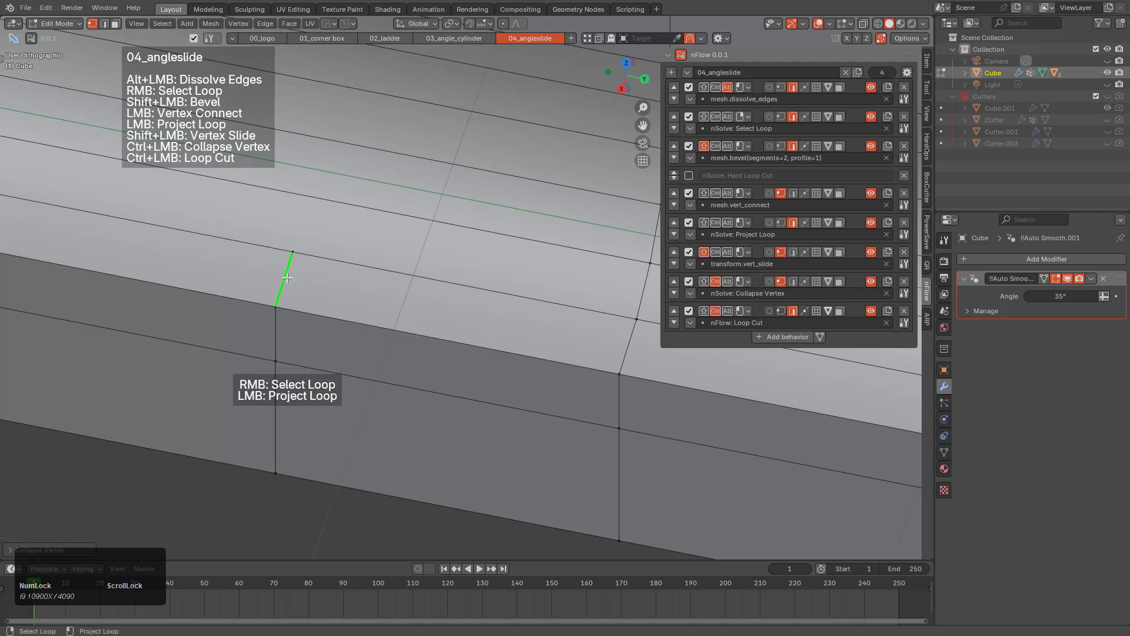
Try Collapse Vertex on all four corner vertices of the rim face between the cross edge and the next loop.
{"action": "middle_click_drag", "start_coordinate": [293, 282], "coordinate": [300, 282]}
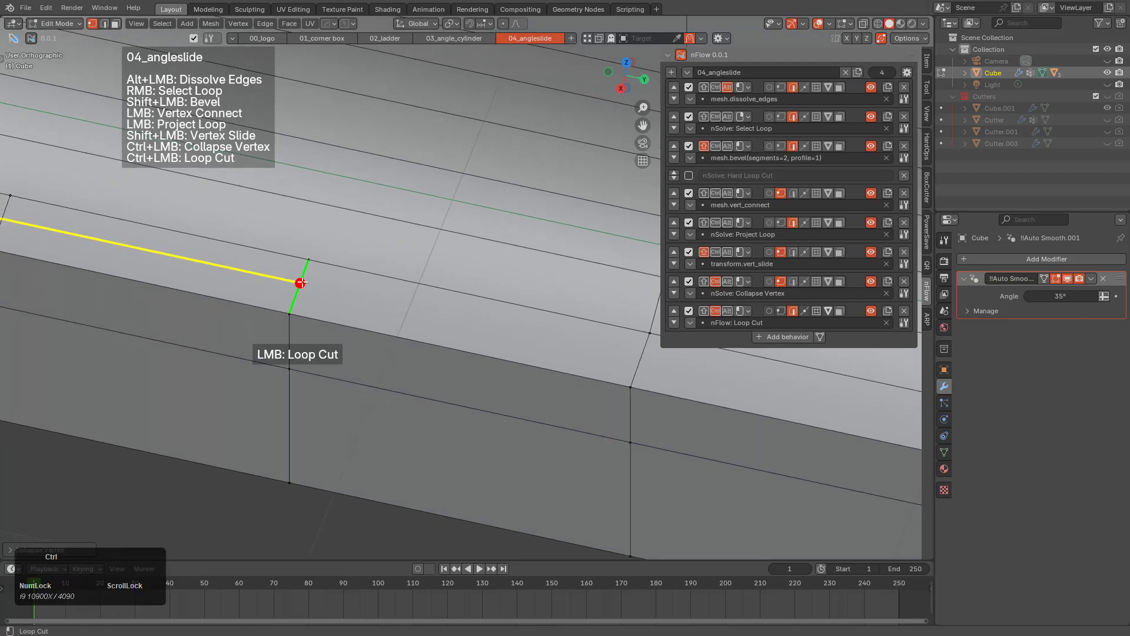
{"action": "left_click", "coordinate": [629, 386]}
{"action": "mouse_move", "coordinate": [671, 385]}
{"action": "left_mouse_down"}
{"action": "mouse_move", "coordinate": [645, 388]}
{"action": "mouse_move", "coordinate": [657, 376]}
{"action": "left_mouse_up"}
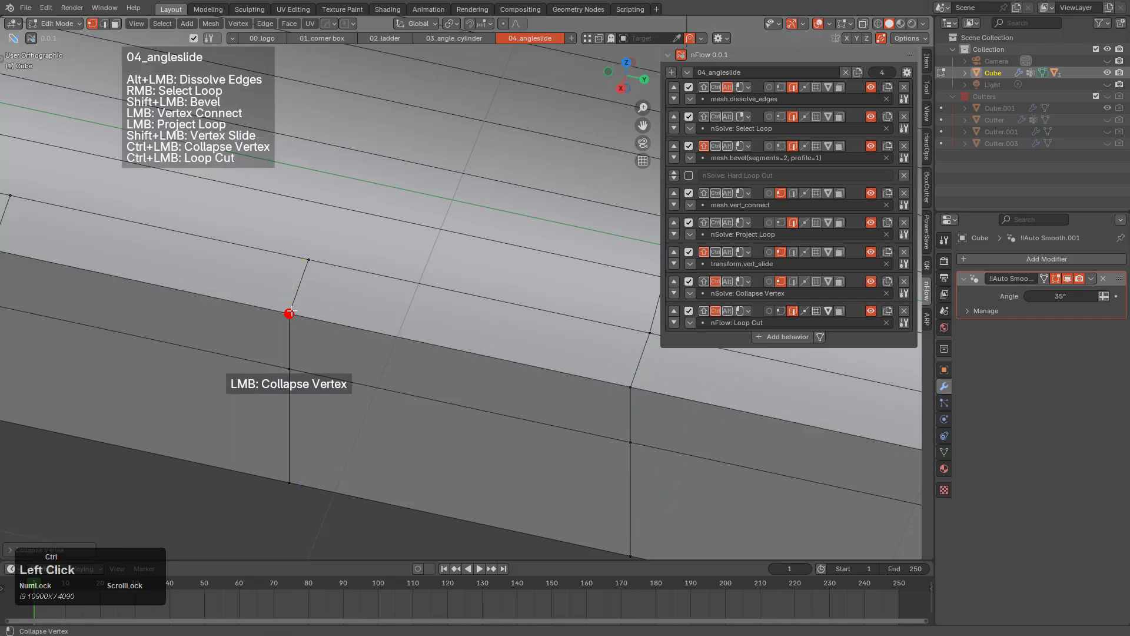
{"action": "left_click_drag", "start_coordinate": [289, 314], "coordinate": [311, 299], "text": "ctrl"}
{"action": "left_click_drag", "start_coordinate": [308, 258], "coordinate": [333, 264], "text": "ctrl"}
{"action": "left_click_drag", "start_coordinate": [648, 334], "coordinate": [653, 337], "text": "ctrl"}
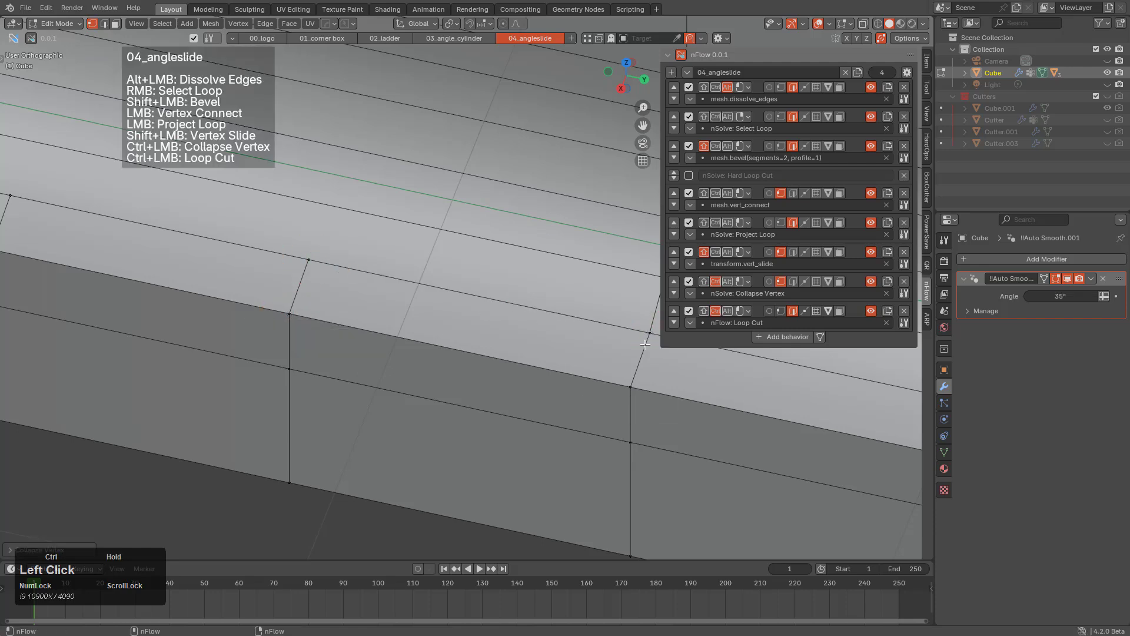
Check the cross edge's lower rim vertex for remaining duplicates with the Select tool, cancelling the test moves.
{"action": "key", "text": "w"}
{"action": "key", "text": "g"}
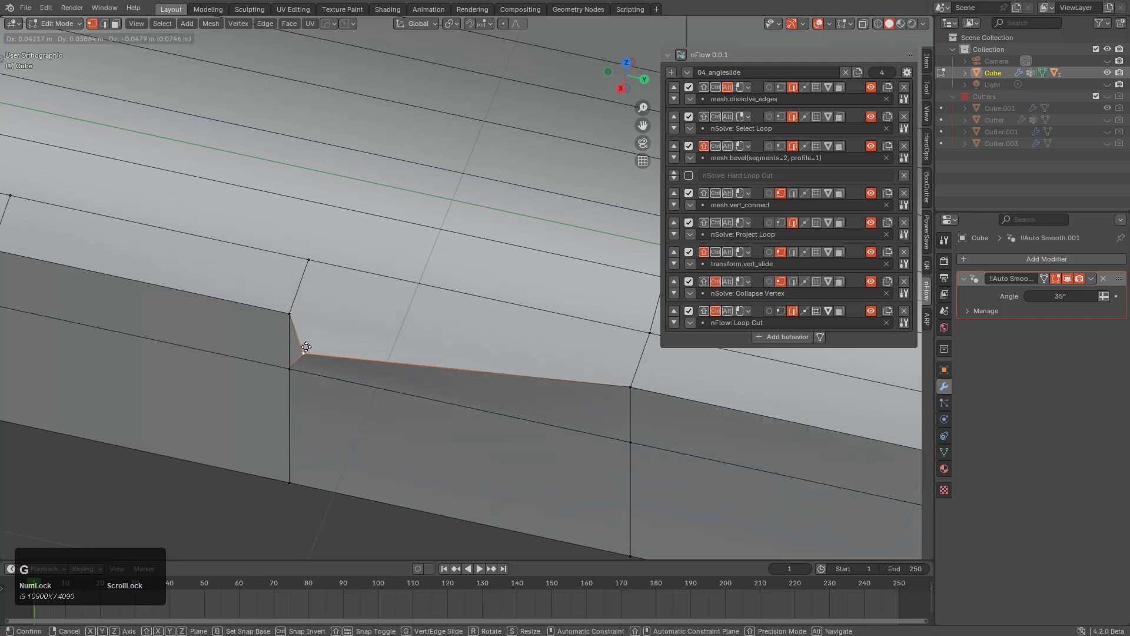
{"action": "right_click", "coordinate": [295, 328]}
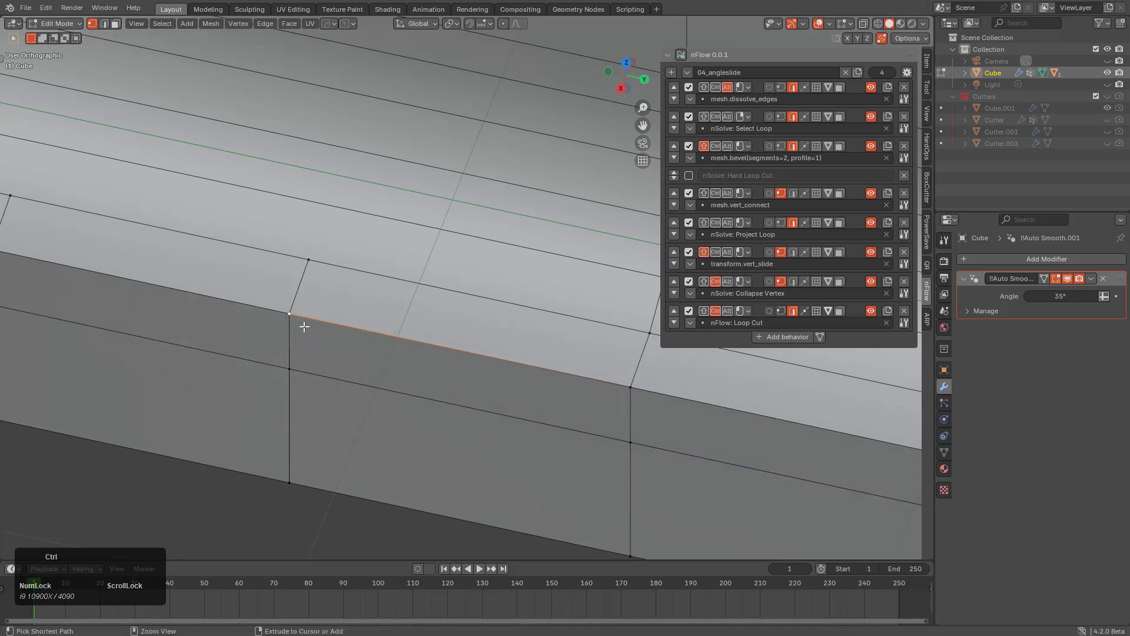
{"action": "key", "text": "g"}
{"action": "right_click", "coordinate": [328, 325]}
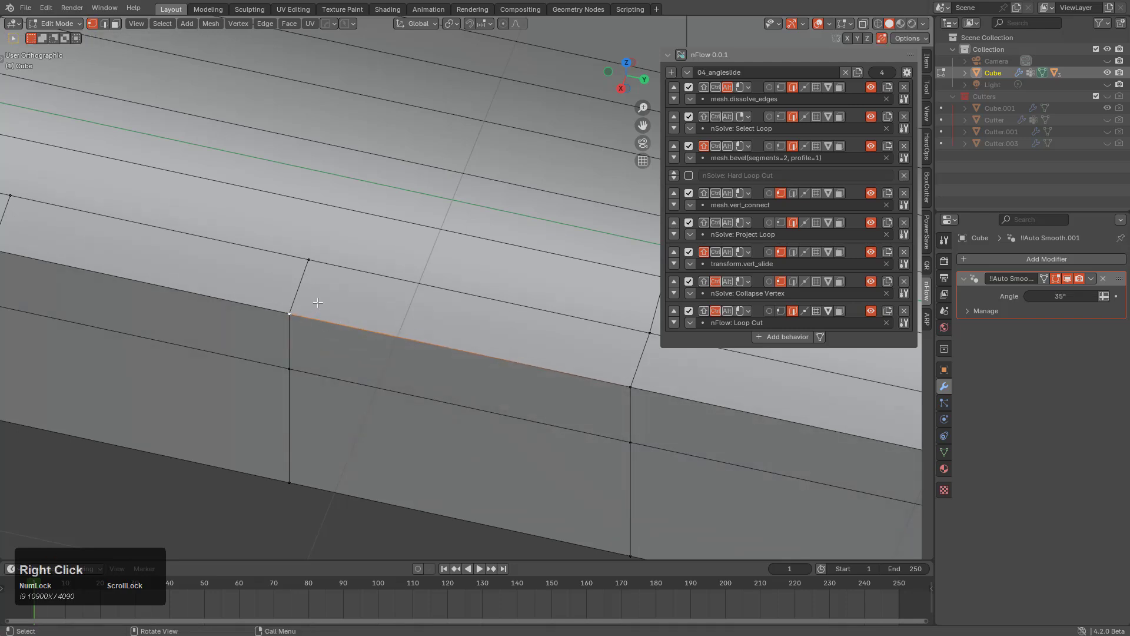
Switch to the nSolve vertex tool through the nSolve Helper and collapse the rim vertices at the cross edge and next loop.
{"action": "middle_click_drag", "start_coordinate": [366, 278], "coordinate": [80, 85]}
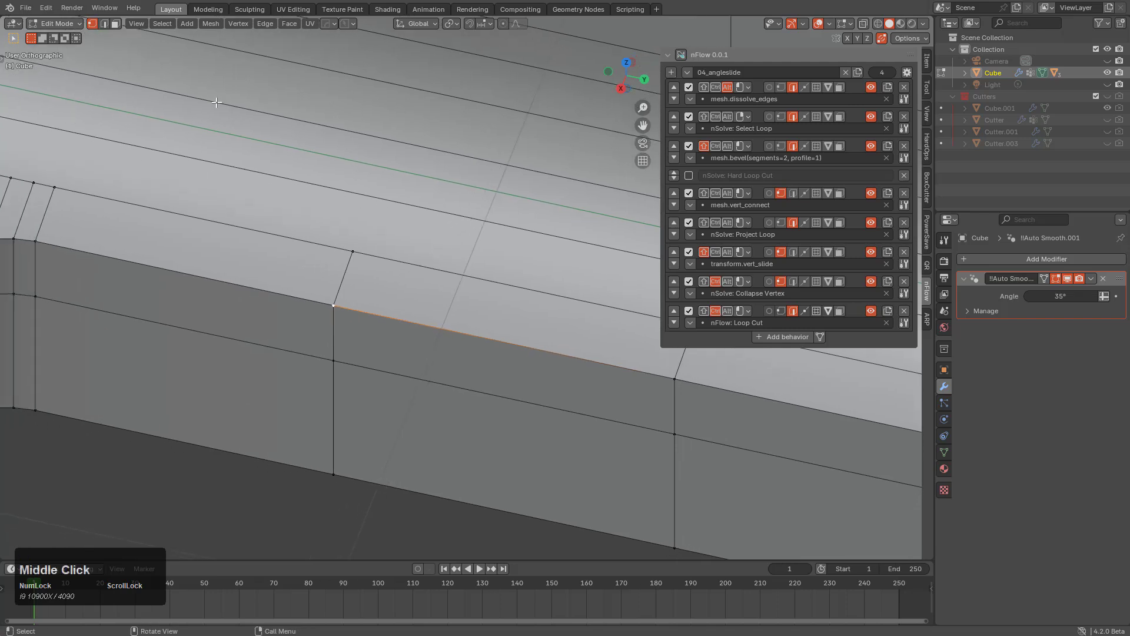
{"action": "key", "text": "w"}
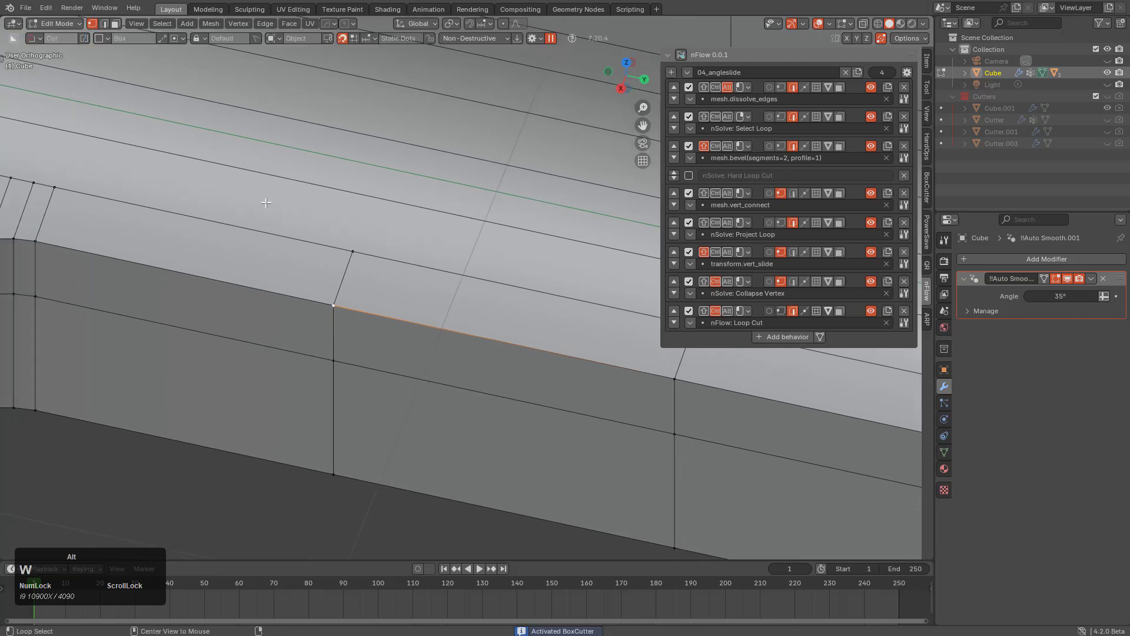
{"action": "key", "text": "d"}
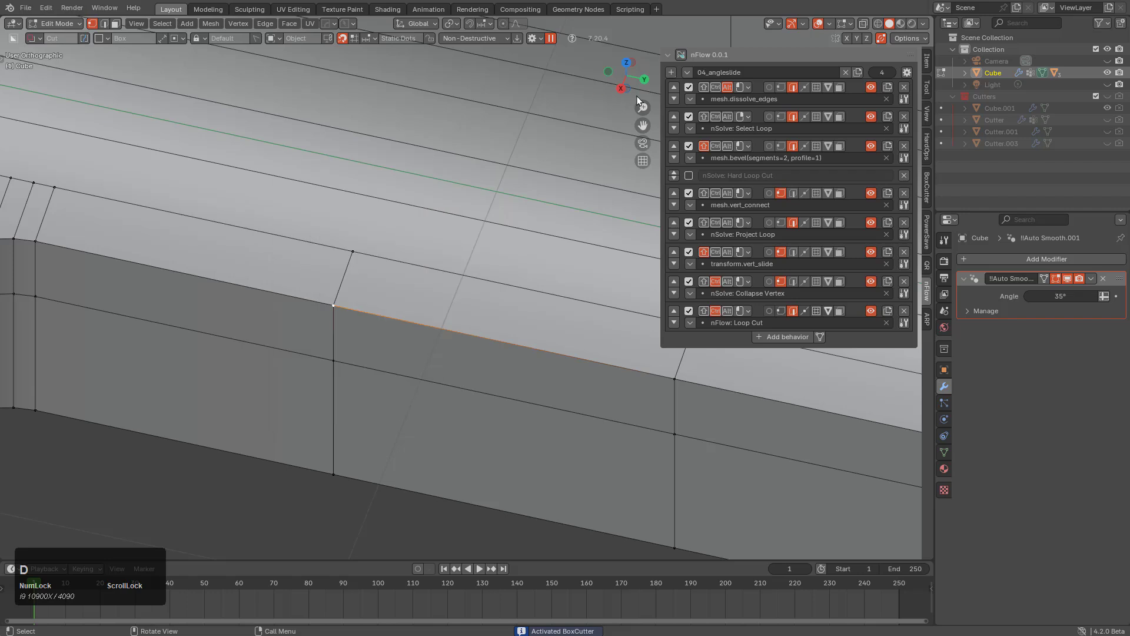
{"action": "left_click", "coordinate": [680, 55]}
{"action": "key", "text": "d"}
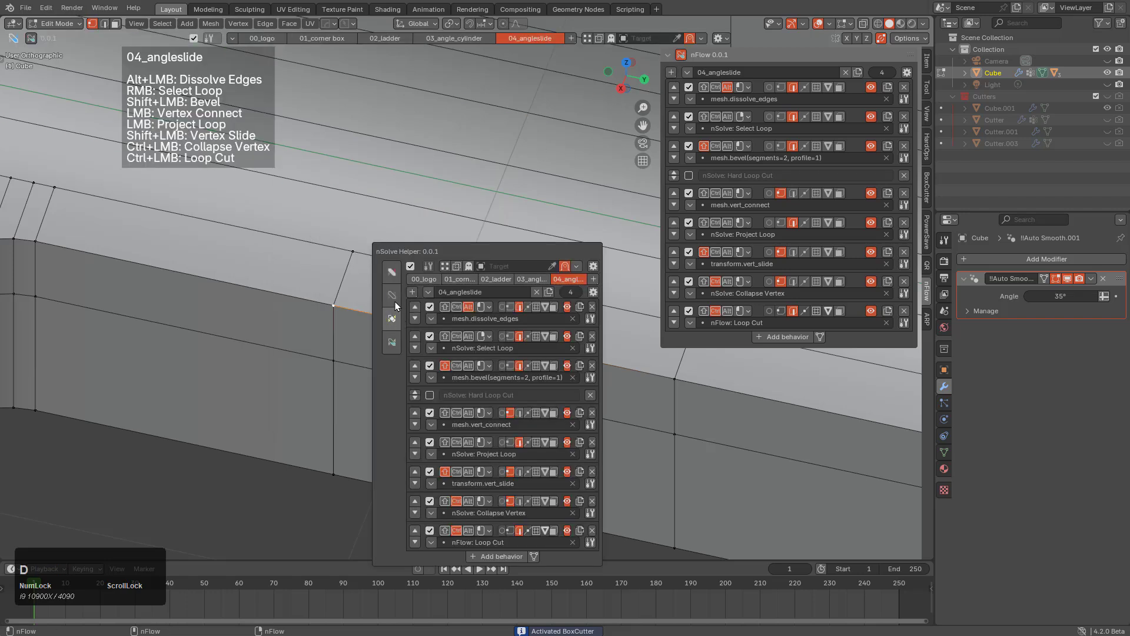
{"action": "left_click", "coordinate": [386, 275]}
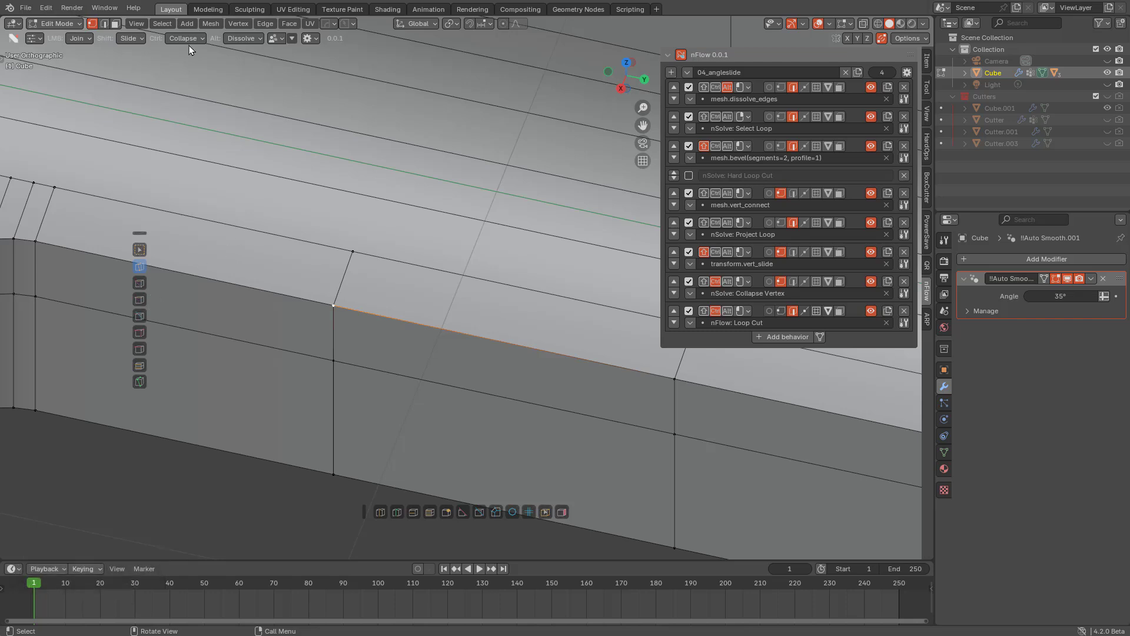
{"action": "left_click", "coordinate": [333, 305], "text": "ctrl"}
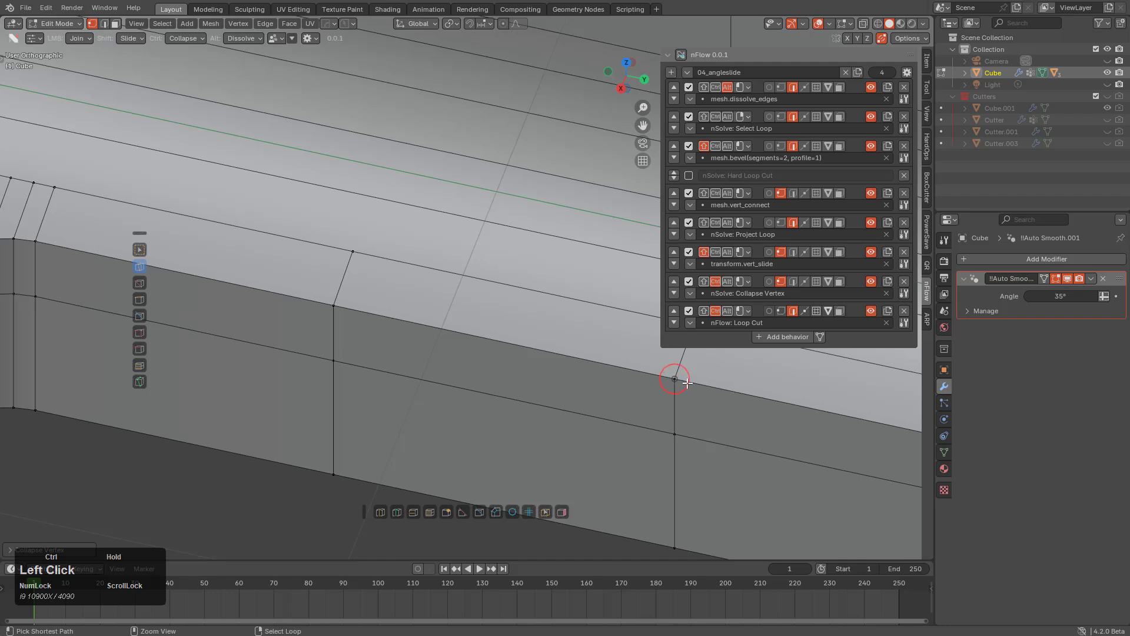
{"action": "key", "text": "ctrl+r"}
{"action": "right_click", "coordinate": [354, 282]}
{"action": "right_click", "coordinate": [349, 309]}
{"action": "left_click", "coordinate": [346, 24]}
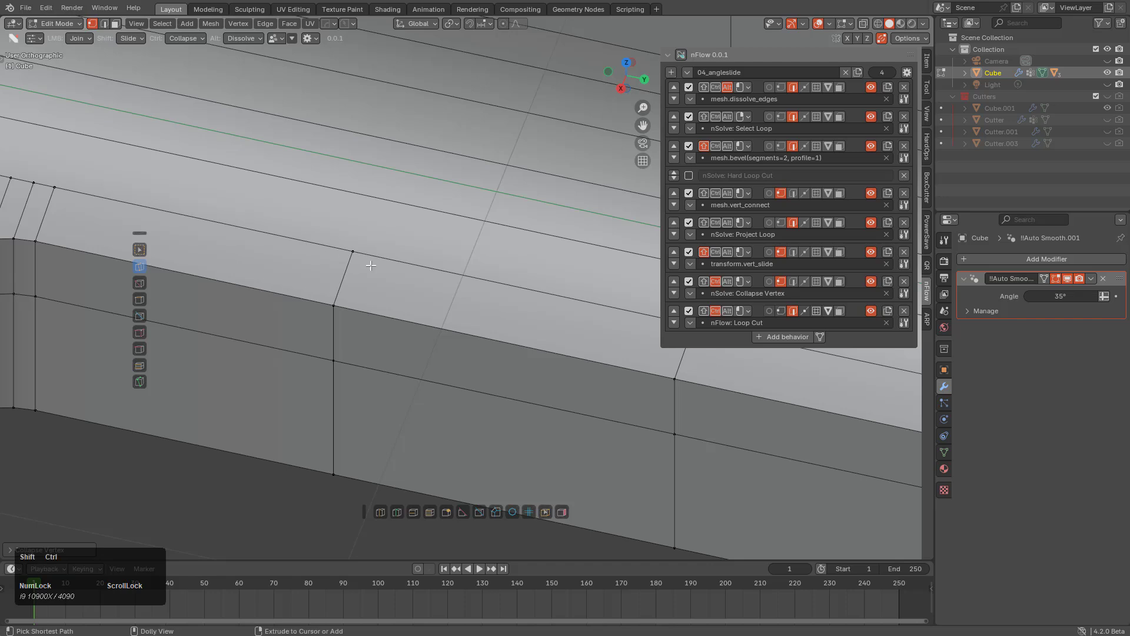
Save the file as 4_angle_slide.blend in the recent PowerSave folder.
{"action": "key", "text": "ctrl+shift+s"}
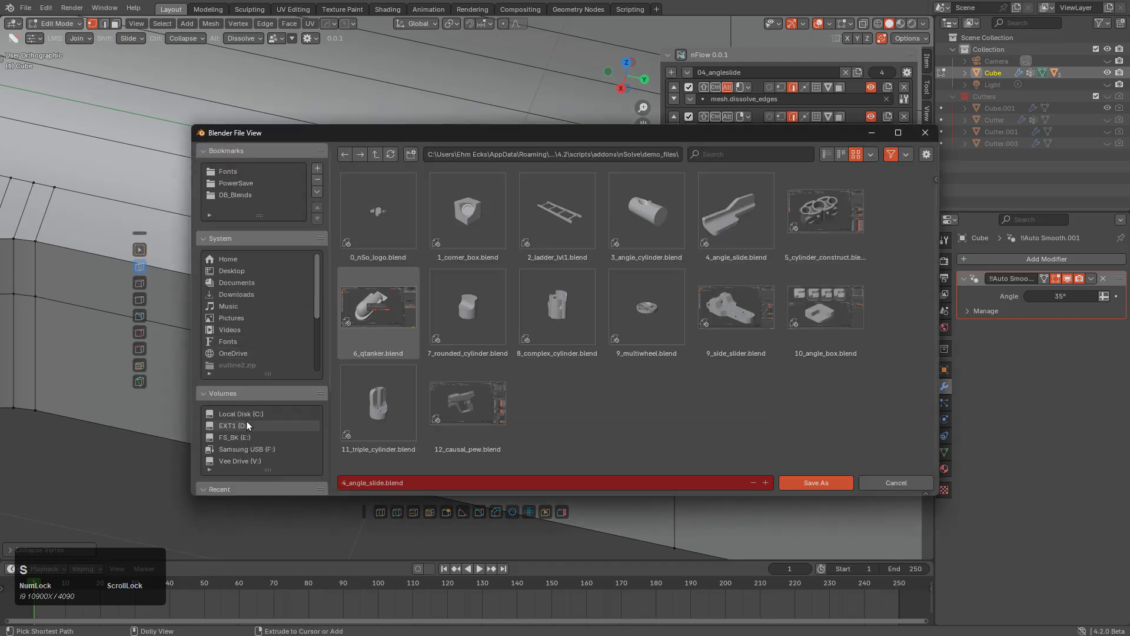
{"action": "scroll", "coordinate": [246, 421], "scroll_direction": "down", "scroll_amount": 6}
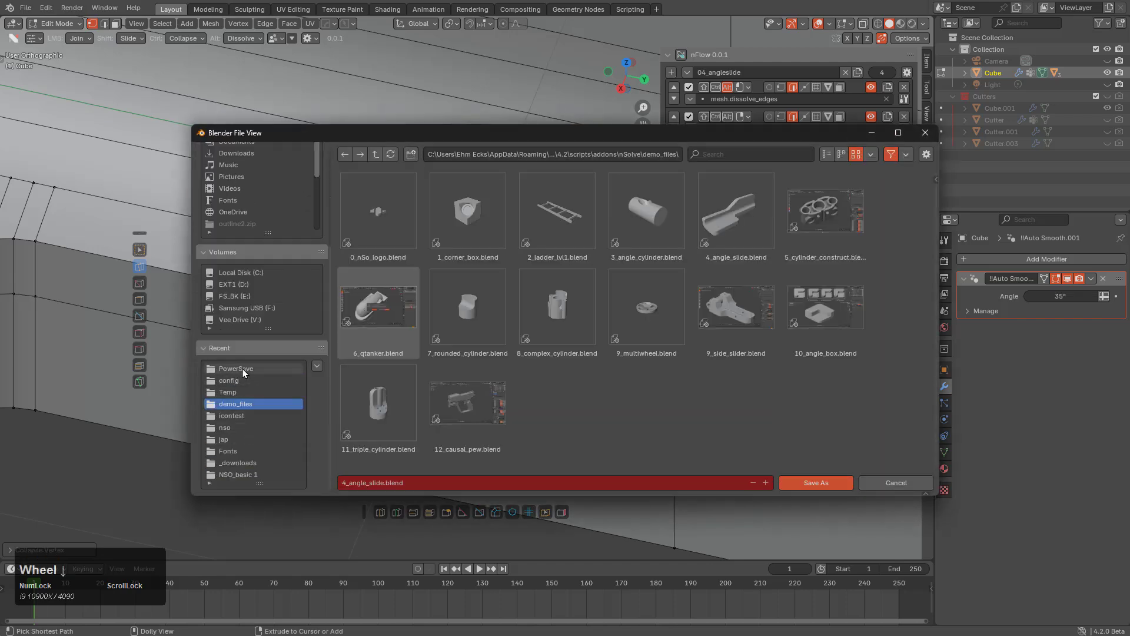
{"action": "left_click", "coordinate": [242, 369]}
{"action": "left_click", "coordinate": [409, 482]}
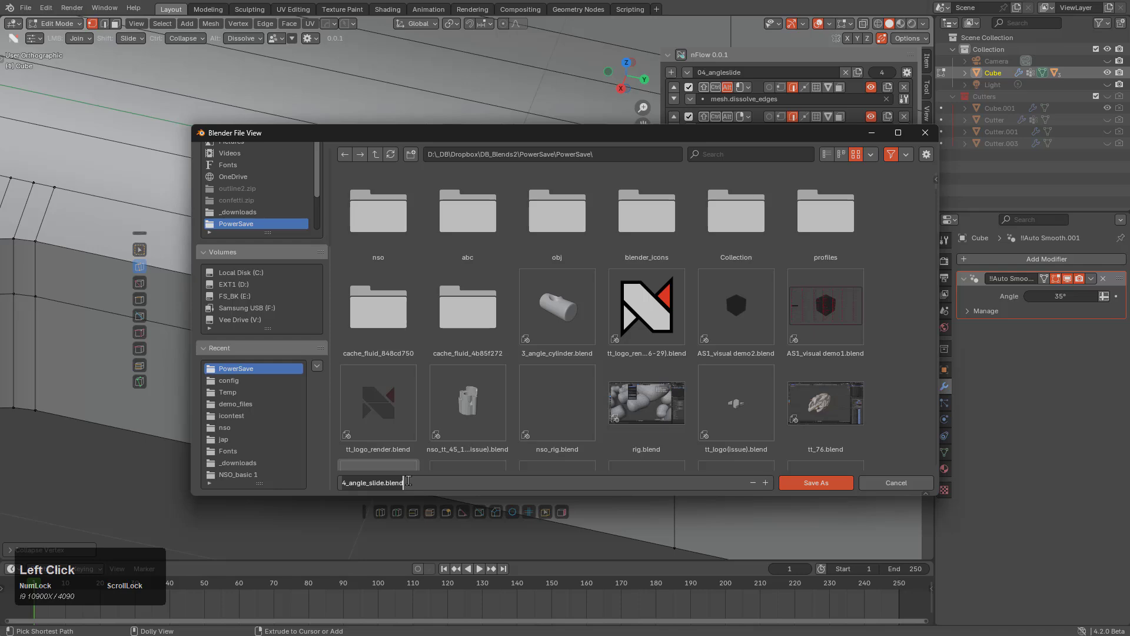
{"action": "left_click", "coordinate": [825, 484]}
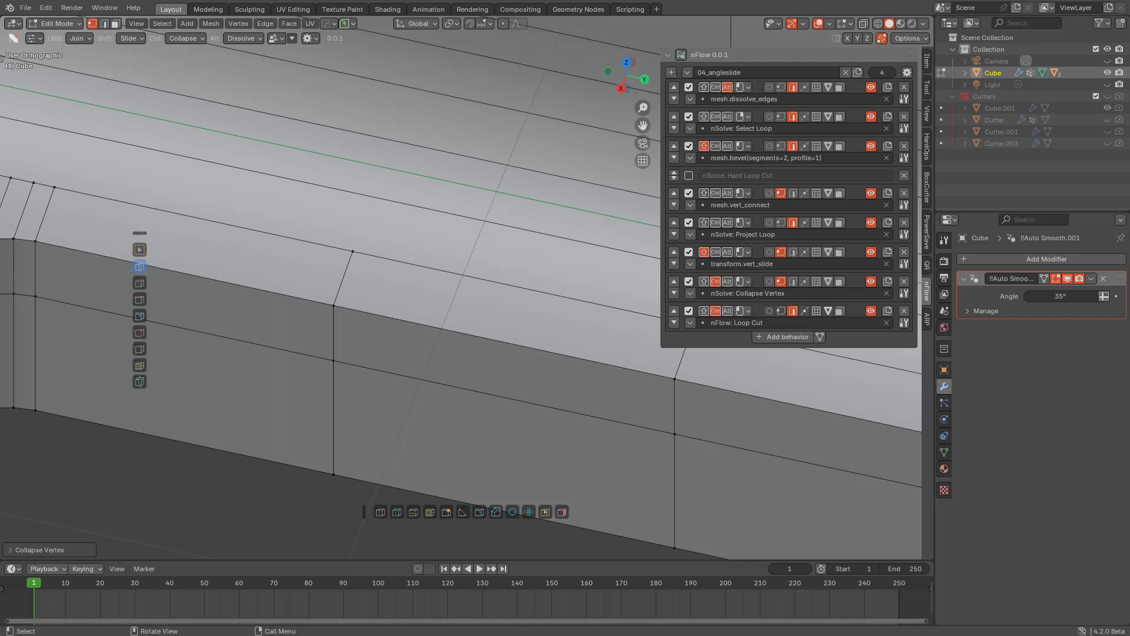
Select the entire mesh and merge its doubled vertices by distance.
{"action": "middle_click_drag", "start_coordinate": [354, 322], "coordinate": [384, 330]}
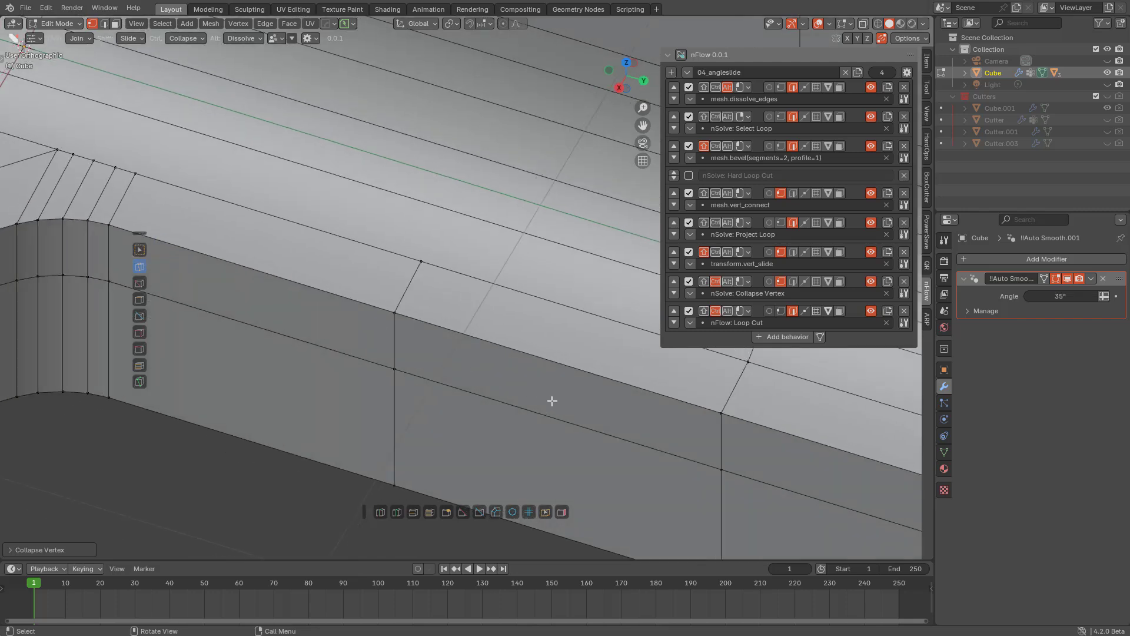
{"action": "key", "text": "a"}
{"action": "right_click", "coordinate": [511, 374]}
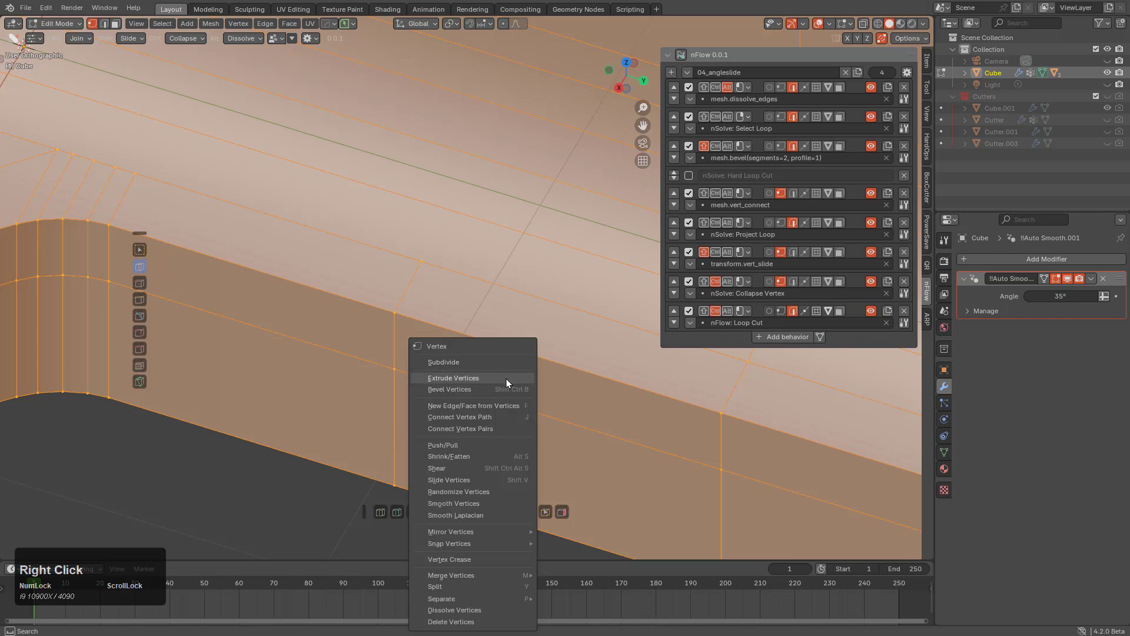
{"action": "right_click", "coordinate": [516, 352]}
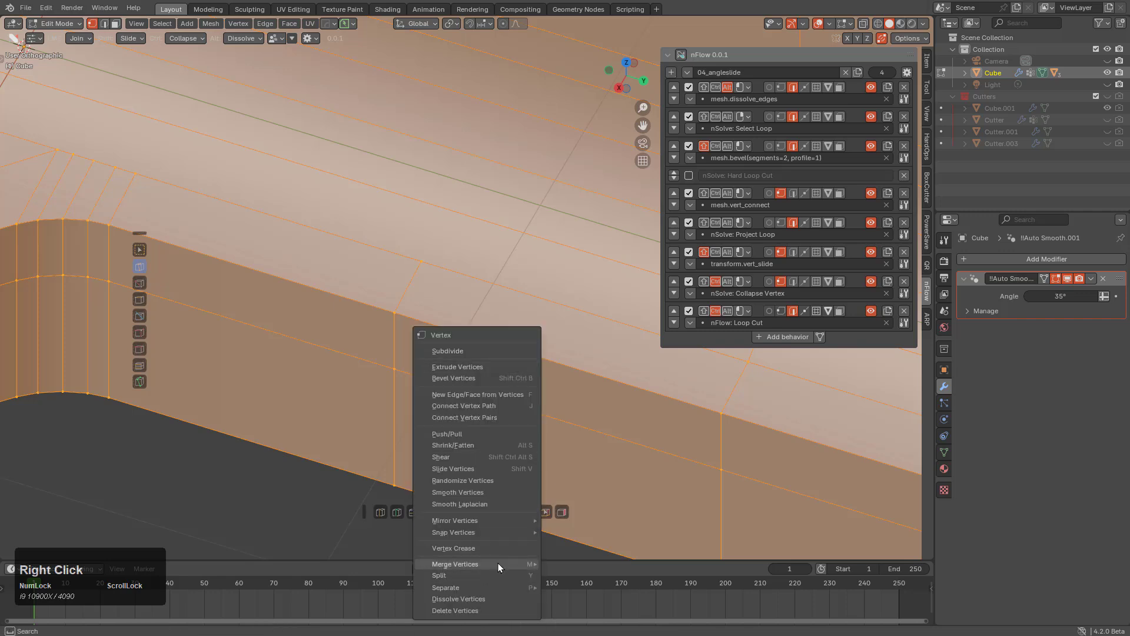
{"action": "mouse_move", "coordinate": [497, 562]}
{"action": "left_click", "coordinate": [592, 602]}
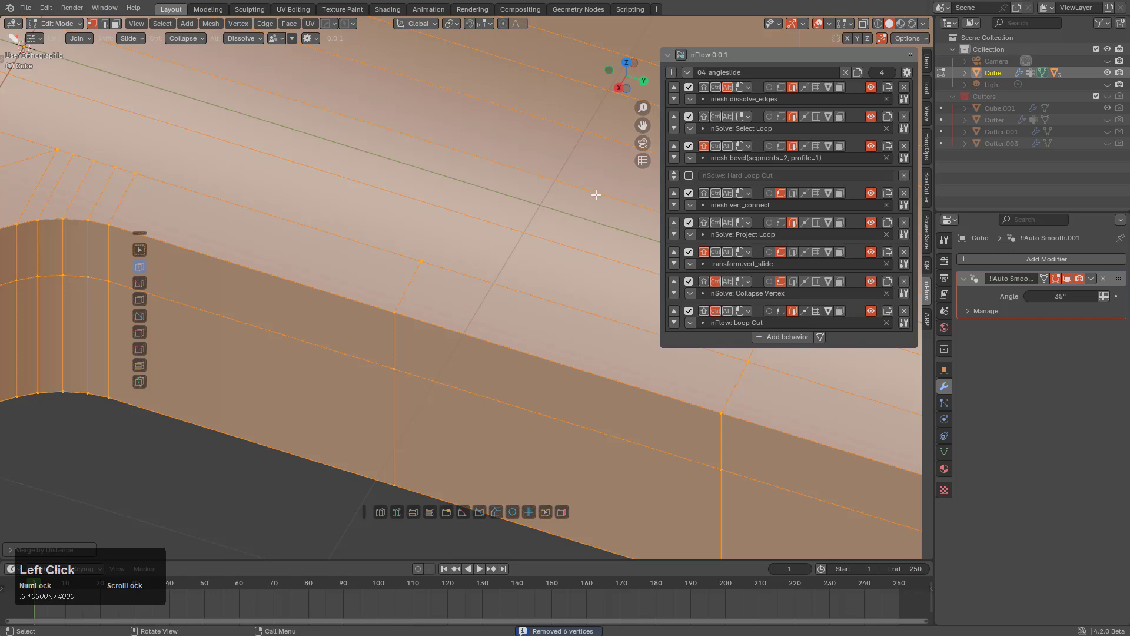
Reactivate the nFlow tool and examine the topology of the rounded corner at the slide's far end, briefly with X-ray.
{"action": "left_click", "coordinate": [681, 55]}
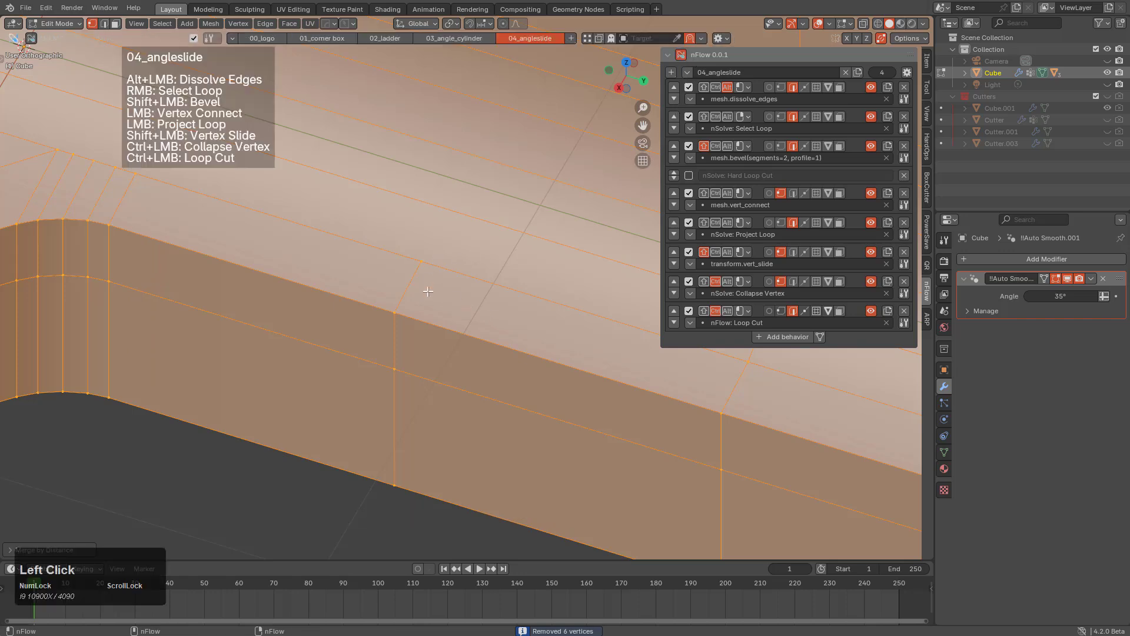
{"action": "key", "text": "ctrl"}
{"action": "scroll", "coordinate": [409, 285], "scroll_direction": "down", "scroll_amount": 4}
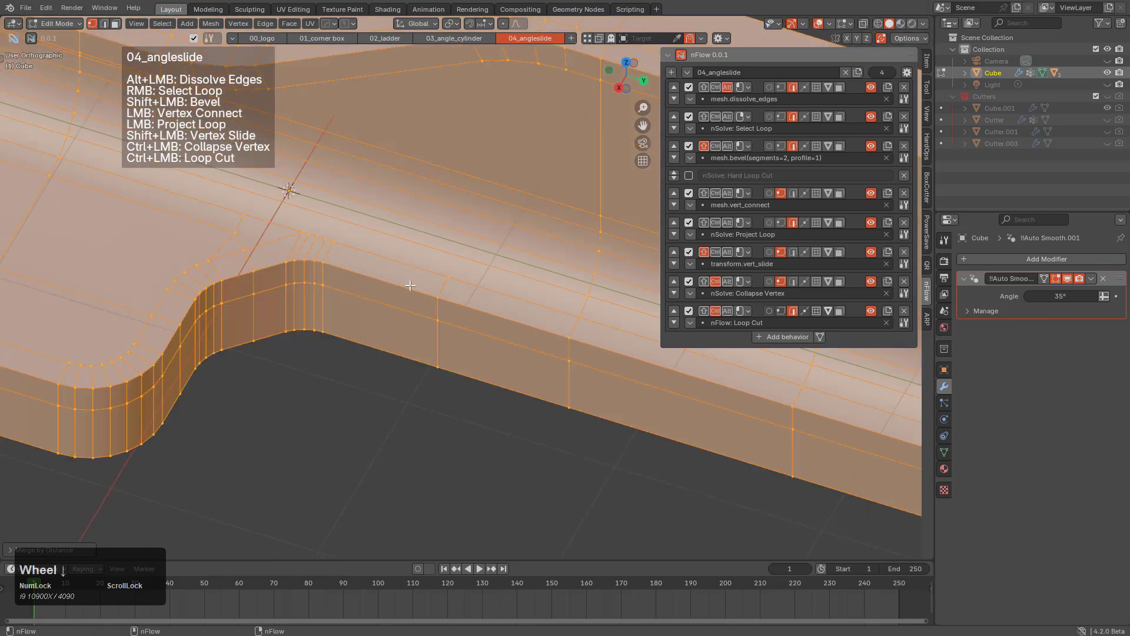
{"action": "key", "text": "ctrl"}
{"action": "scroll", "coordinate": [309, 251], "scroll_direction": "down", "scroll_amount": 3}
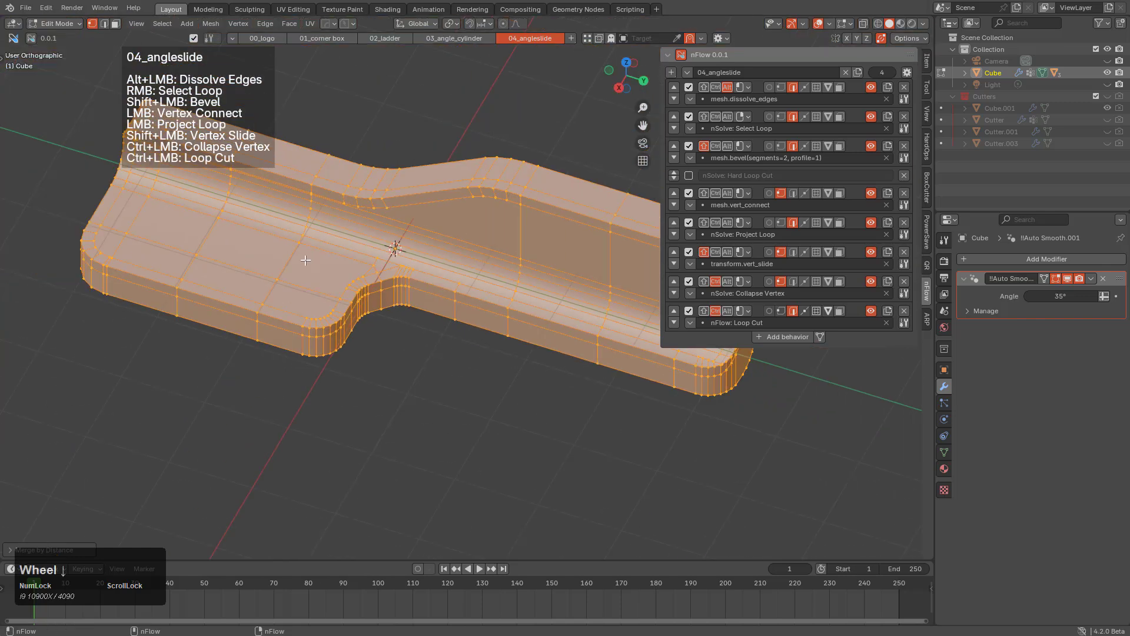
{"action": "key", "text": "ctrl"}
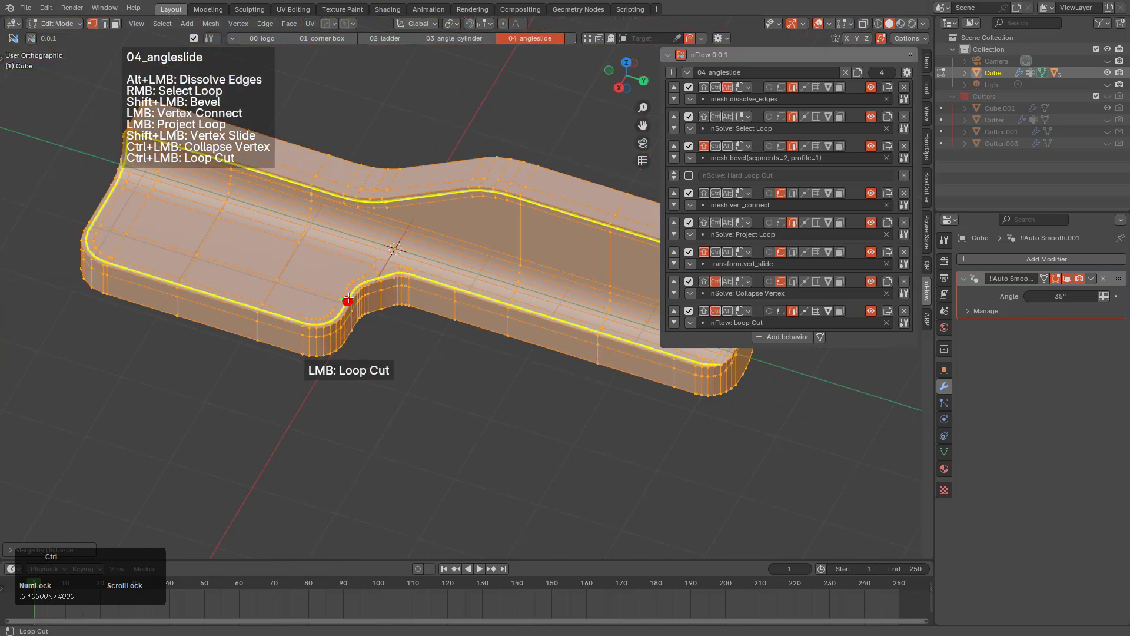
{"action": "scroll", "coordinate": [318, 303], "scroll_direction": "up", "scroll_amount": 5}
{"action": "middle_click_drag", "start_coordinate": [610, 340], "coordinate": [462, 306], "text": "shift"}
{"action": "key", "text": "ctrl"}
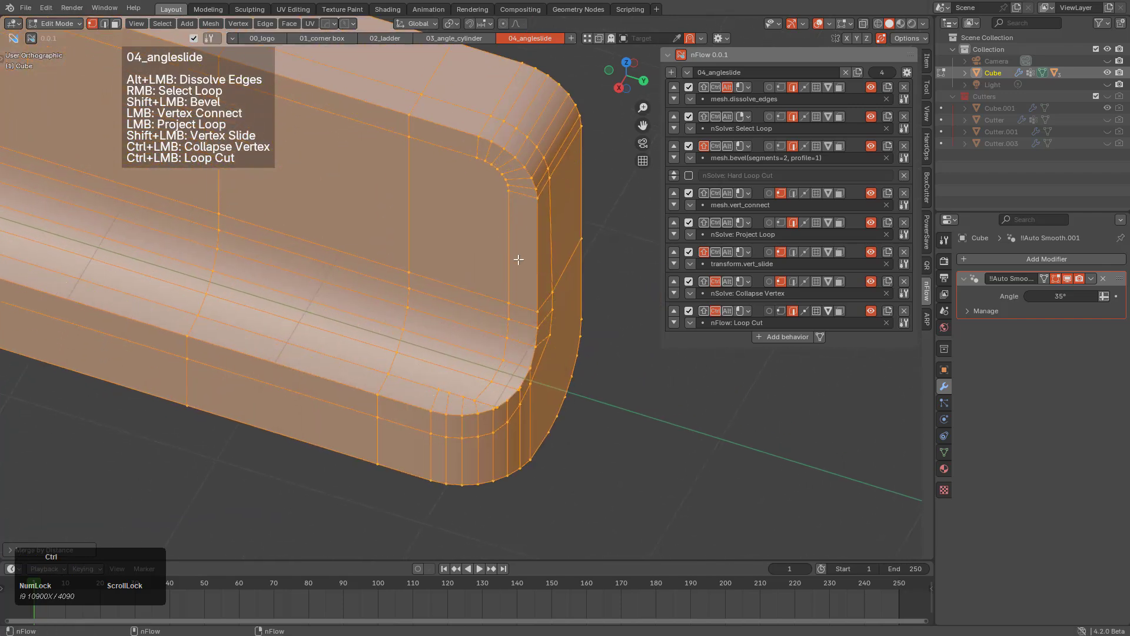
{"action": "middle_click_drag", "start_coordinate": [545, 405], "coordinate": [522, 371], "text": "shift"}
{"action": "scroll", "coordinate": [538, 356], "scroll_direction": "up", "scroll_amount": 5}
{"action": "scroll", "coordinate": [542, 353], "scroll_direction": "down", "scroll_amount": 1}
{"action": "key", "text": "ctrl"}
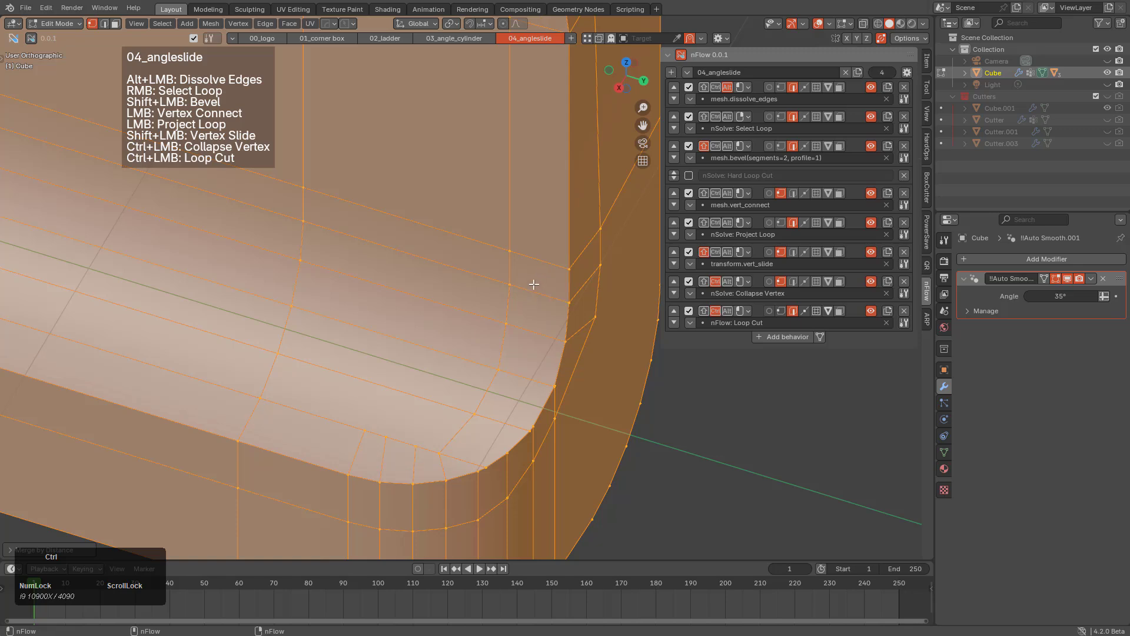
{"action": "key", "text": "ctrl"}
{"action": "middle_click_drag", "start_coordinate": [552, 339], "coordinate": [565, 276], "text": "shift"}
{"action": "key", "text": "alt+z"}
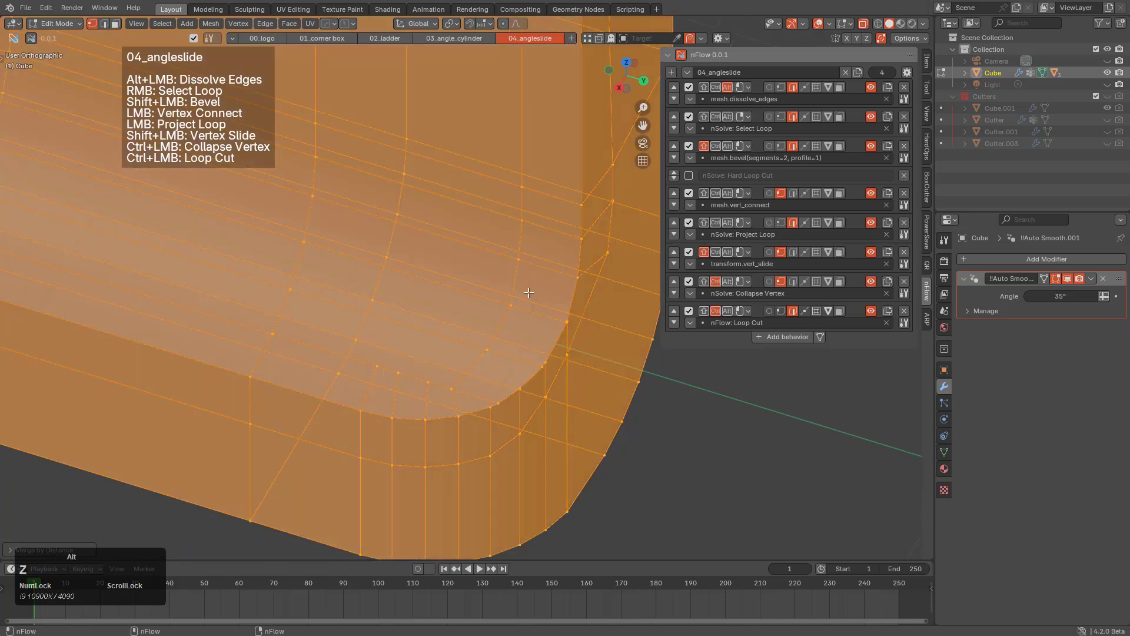
{"action": "key", "text": "alt+z"}
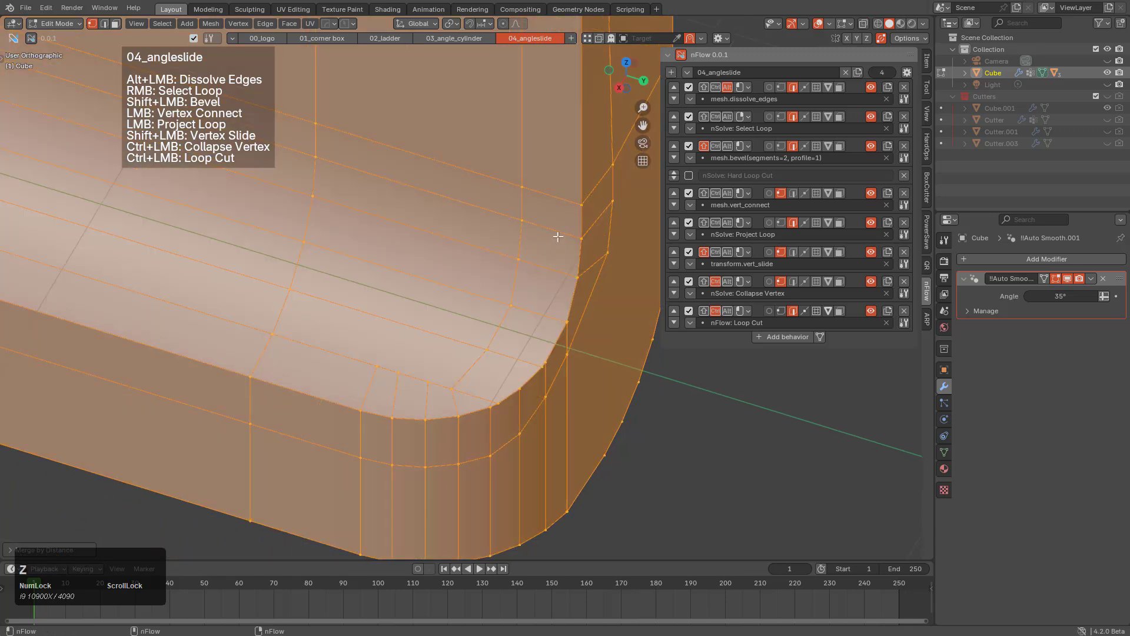
Deselect everything and connect the rounded corner's rim vertex to the inner surface vertex with Vertex Connect.
{"action": "key", "text": "ctrl"}
{"action": "key", "text": "alt+z"}
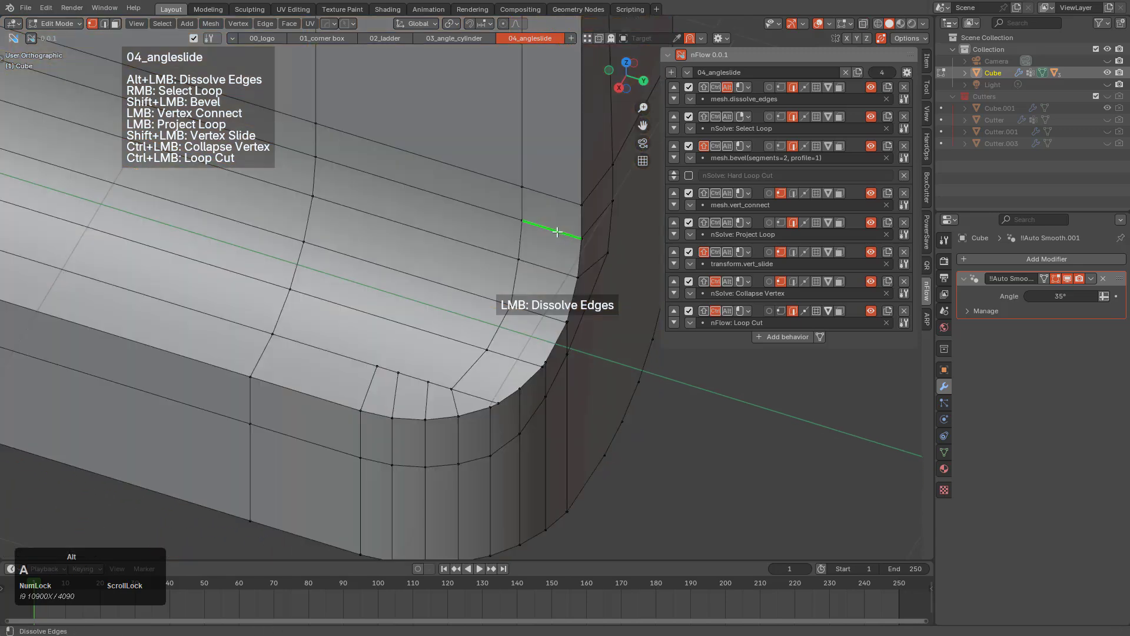
{"action": "key", "text": "ctrl"}
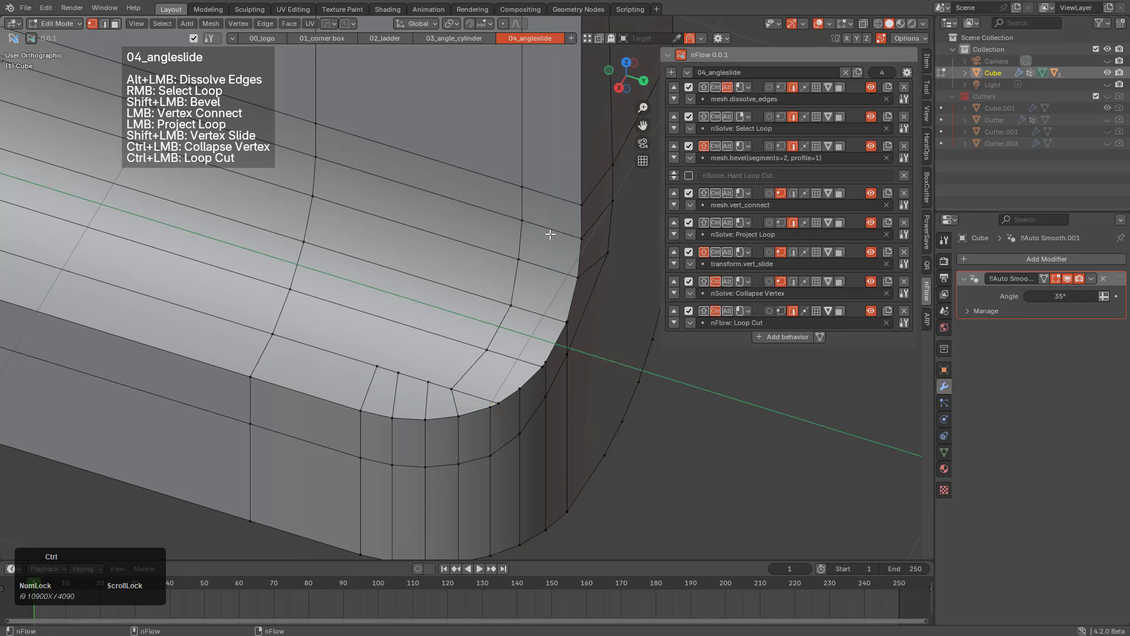
{"action": "key", "text": "ctrl"}
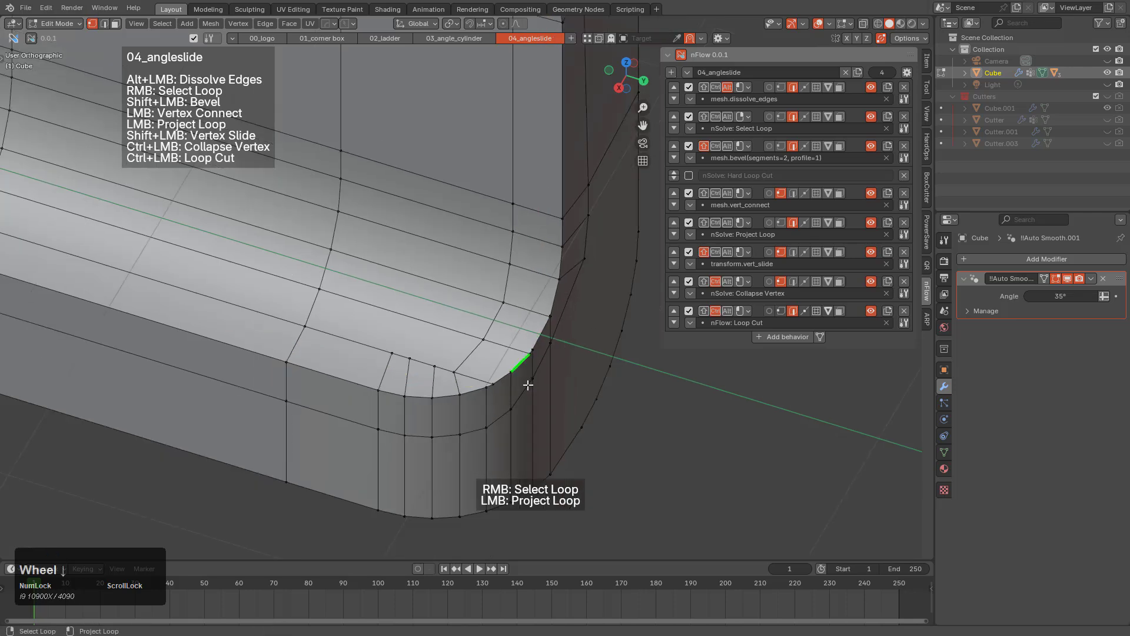
{"action": "scroll", "coordinate": [485, 314], "scroll_direction": "up", "scroll_amount": 3}
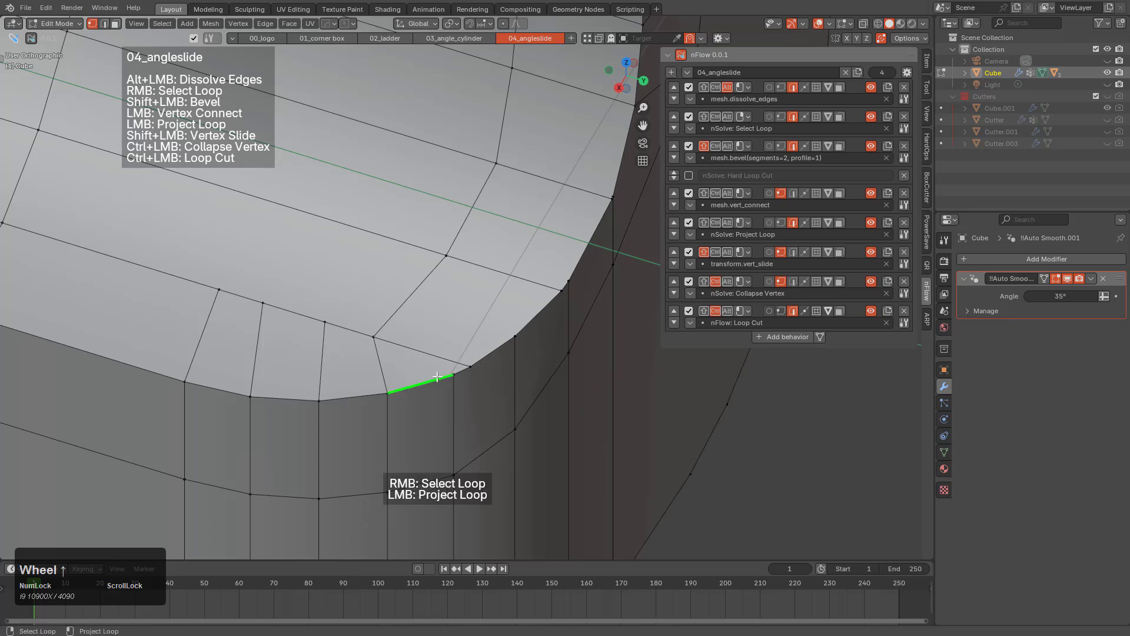
{"action": "left_click", "coordinate": [452, 367]}
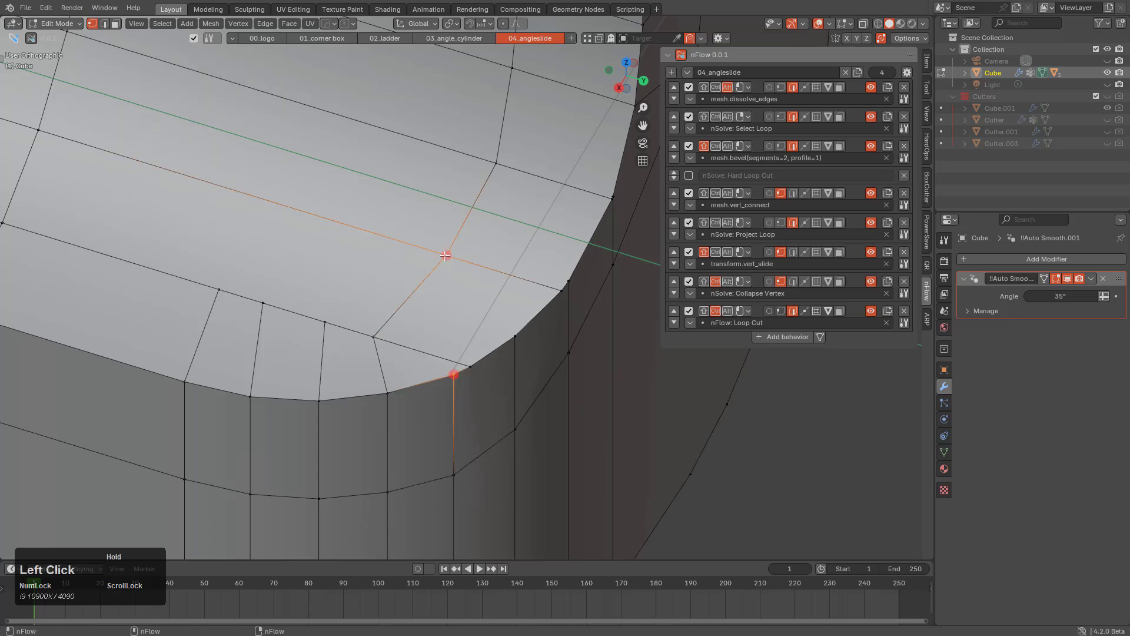
{"action": "left_click", "coordinate": [380, 365], "text": "shift"}
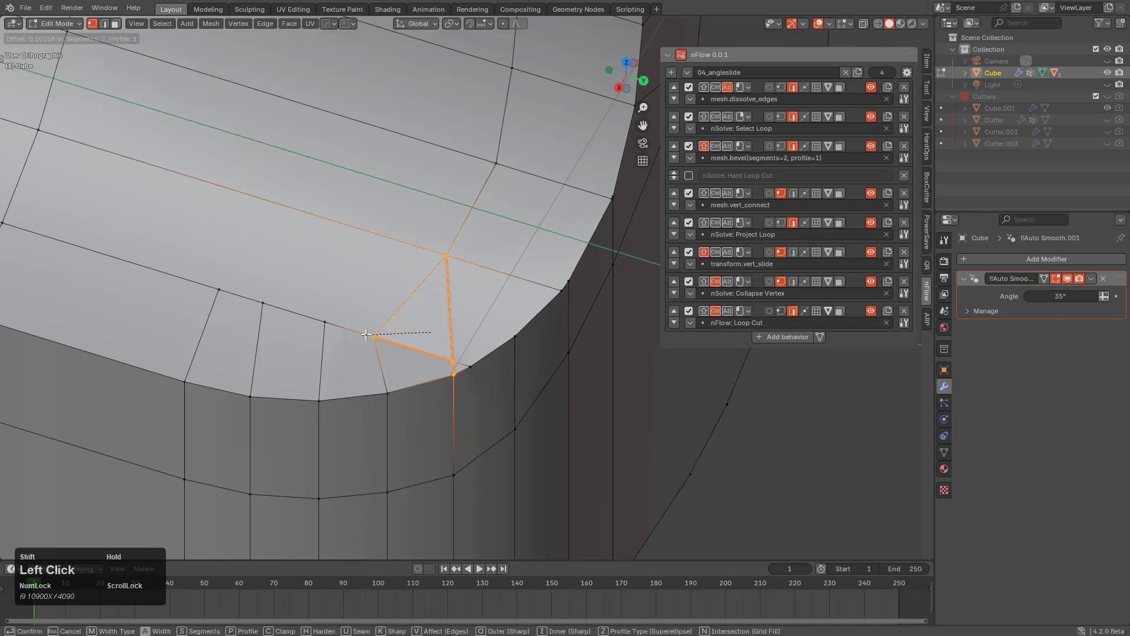
{"action": "left_click", "coordinate": [366, 334]}
Slide the inner loop vertex inward and the crossing vertex onto the rim, and dissolve the leftover diagonal edge between them.
{"action": "left_click", "coordinate": [373, 336]}
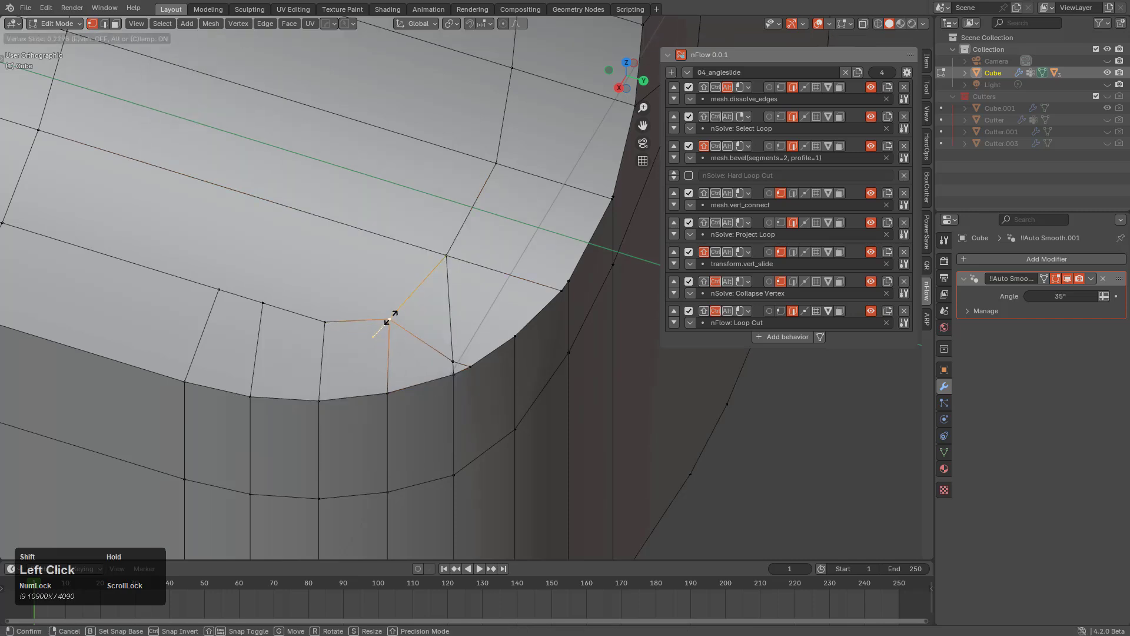
{"action": "left_click", "coordinate": [389, 318]}
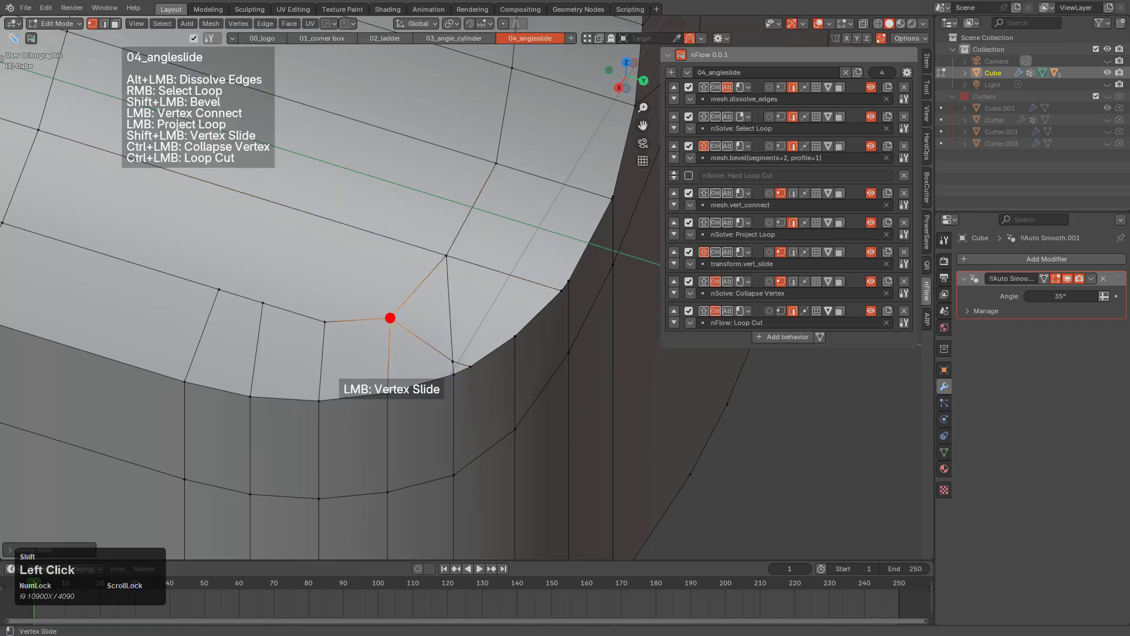
{"action": "left_click", "coordinate": [453, 362]}
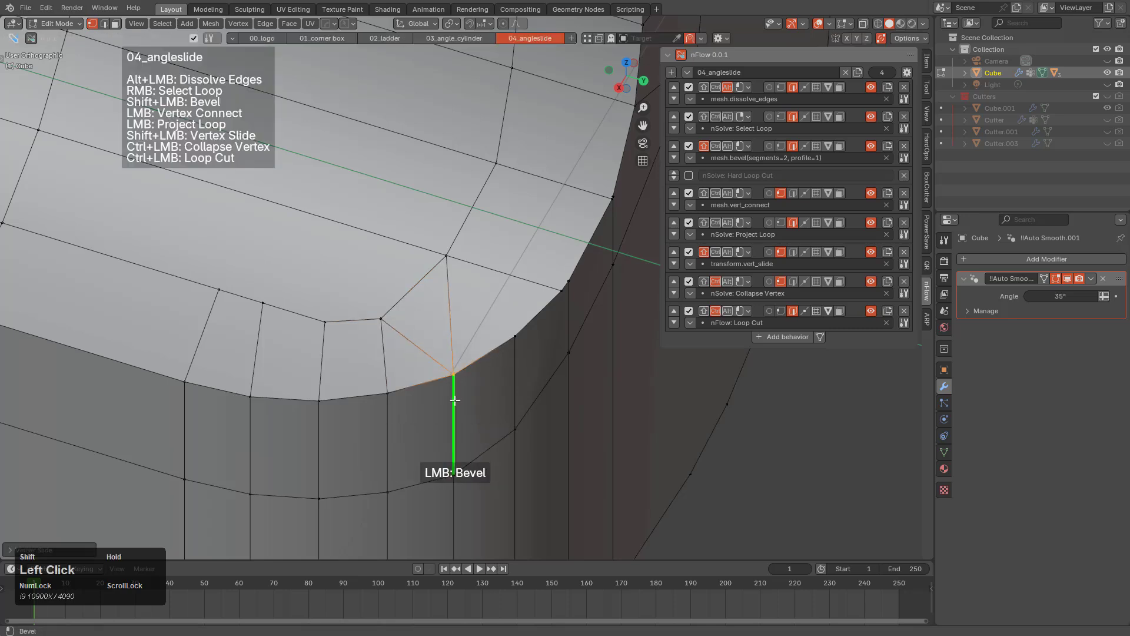
{"action": "left_click", "coordinate": [425, 350], "text": "alt"}
{"action": "left_click", "coordinate": [515, 338]}
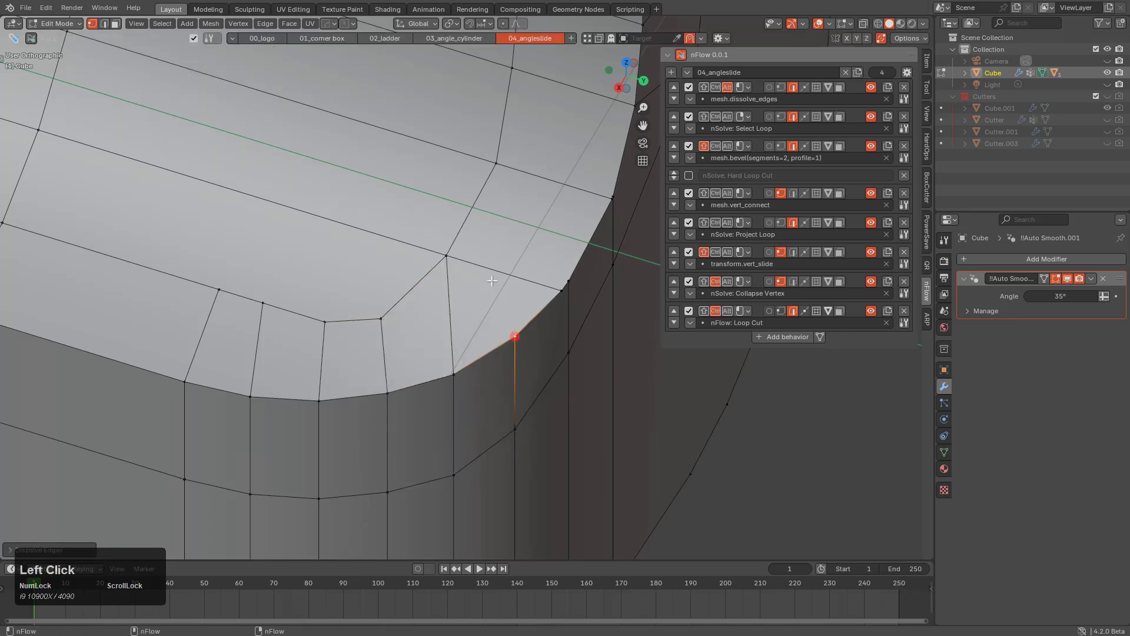
{"action": "left_click", "coordinate": [495, 168]}
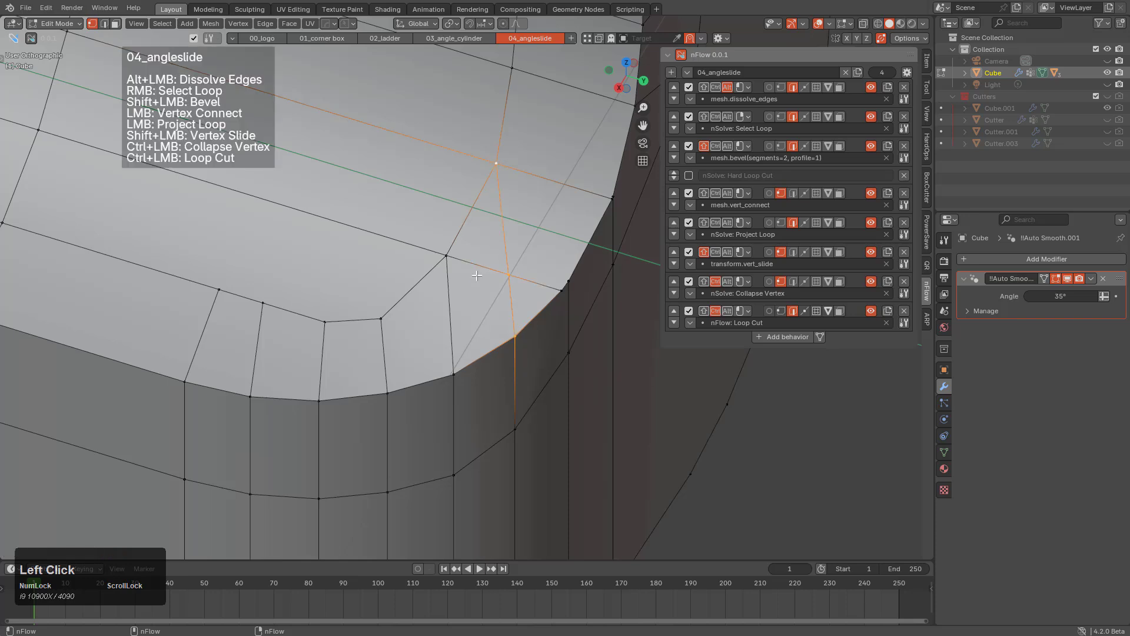
{"action": "key", "text": "ctrl+z"}
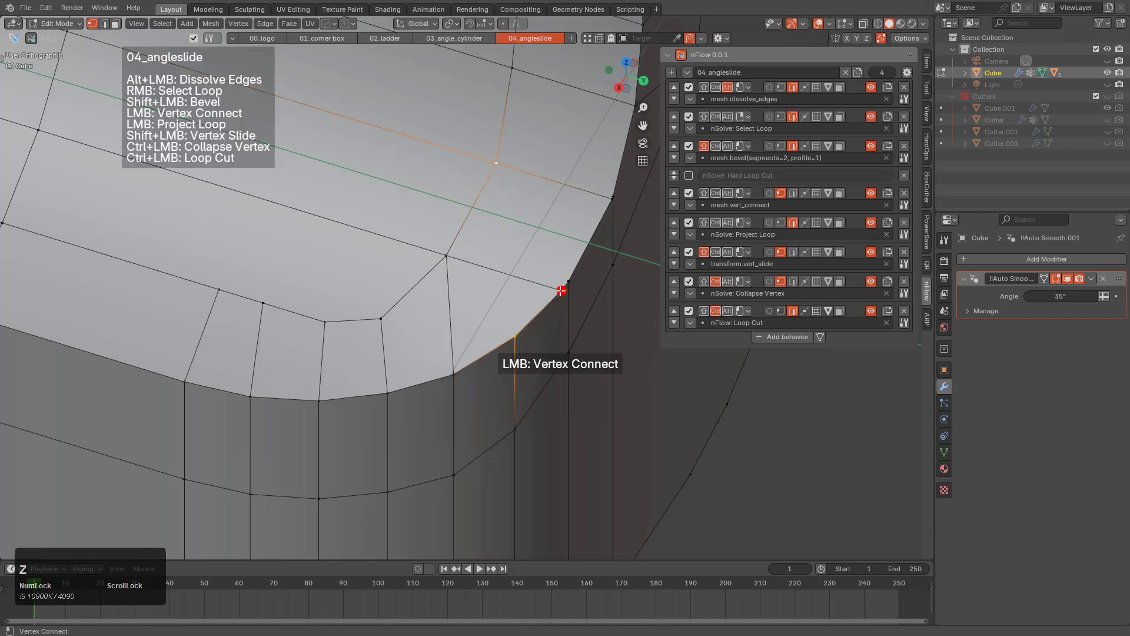
Slide the stray vertex at the rim end of the inner cross edge onto the neighbouring rim corner vertex.
{"action": "left_click_drag", "start_coordinate": [561, 291], "coordinate": [571, 265], "text": "shift"}
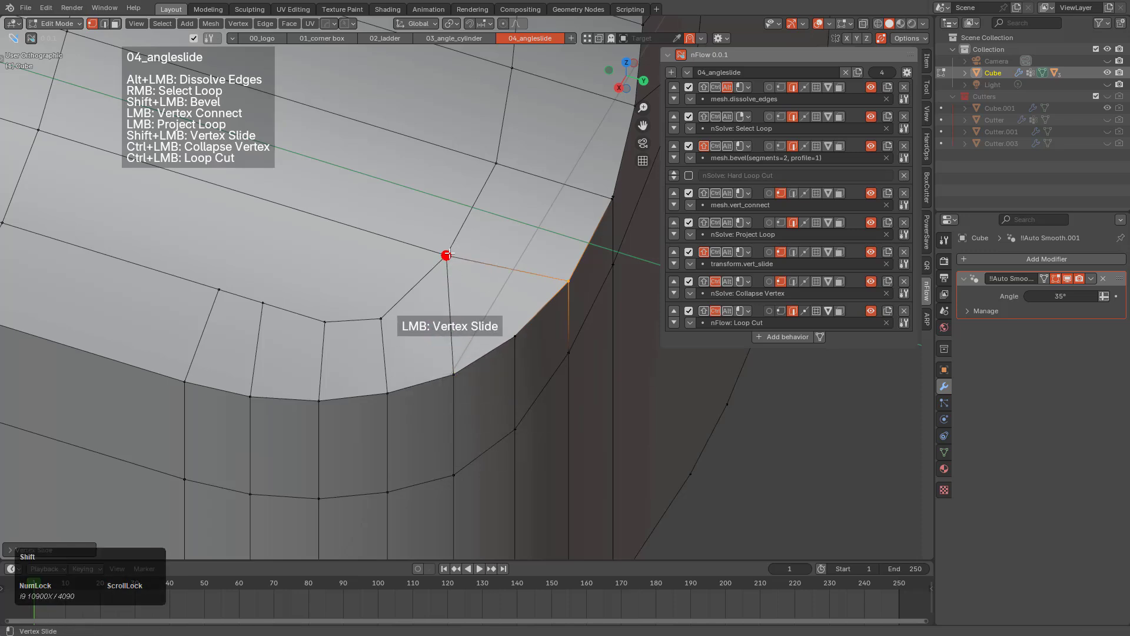
{"action": "scroll", "coordinate": [524, 355], "scroll_direction": "down", "scroll_amount": 2}
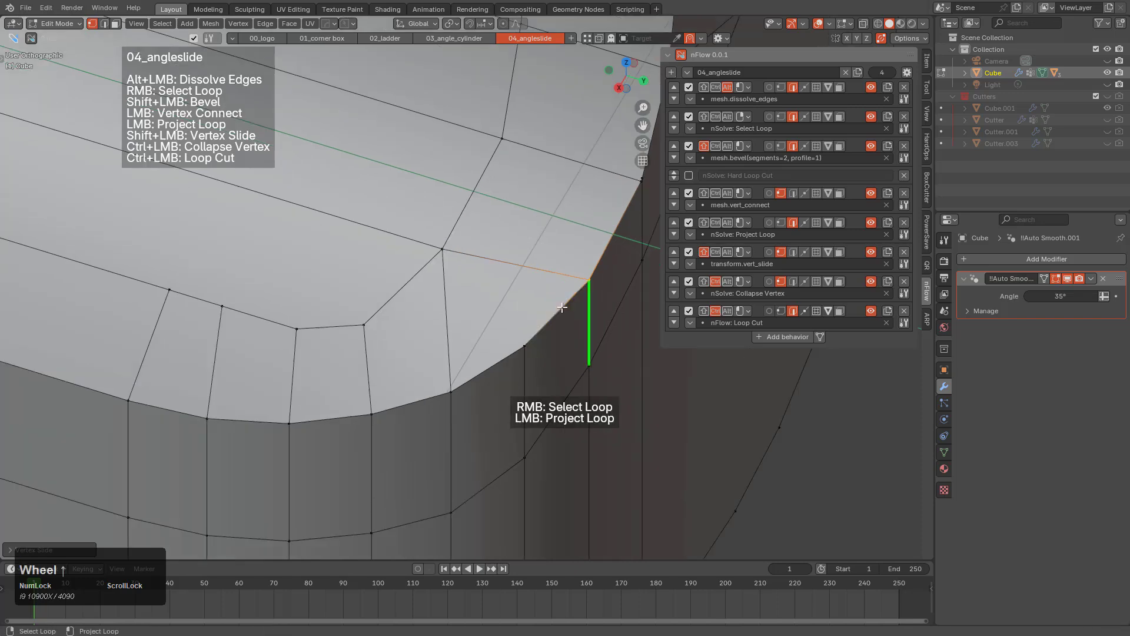
{"action": "scroll", "coordinate": [524, 356], "scroll_direction": "down", "scroll_amount": 2}
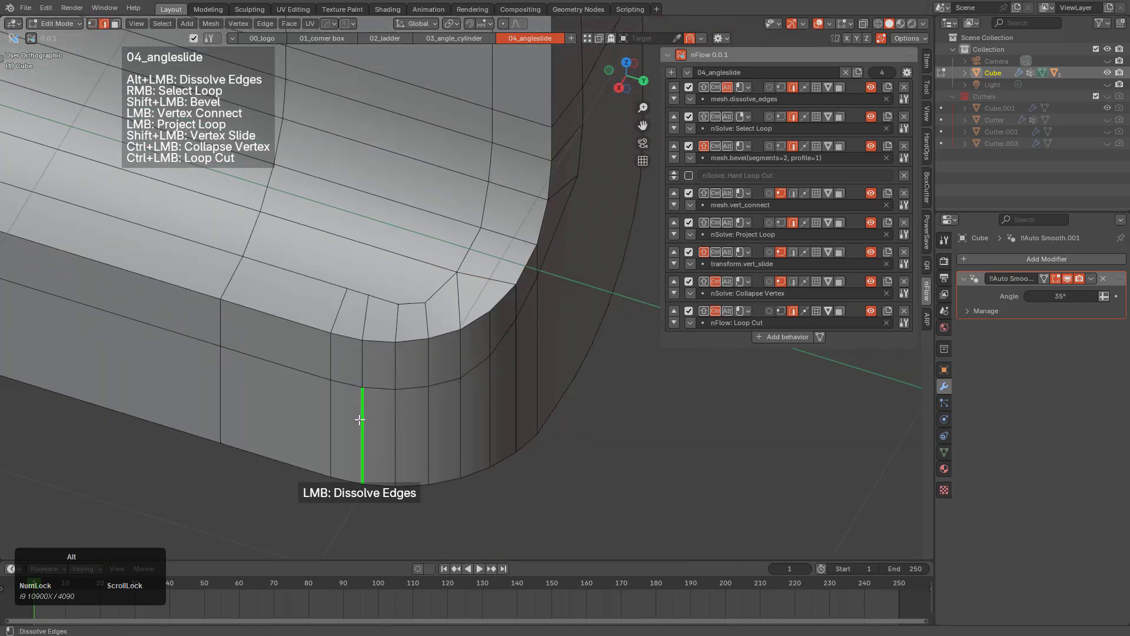
Try to select every other vertical edge around the rounded end corner with circle select.
{"action": "key", "text": "c"}
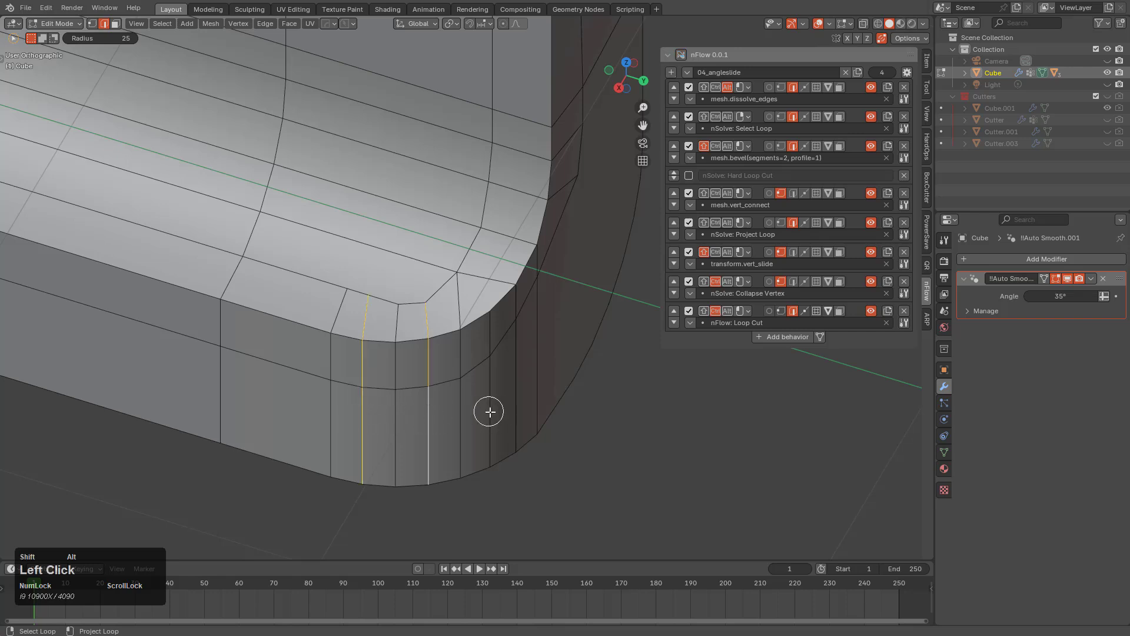
{"action": "left_click", "coordinate": [553, 359]}
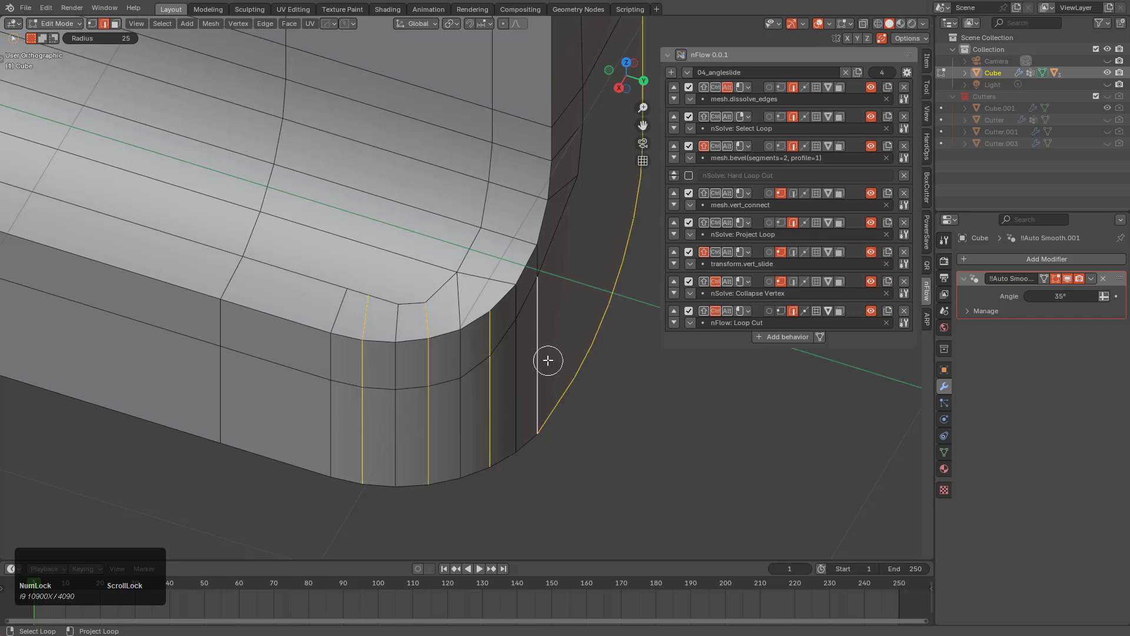
{"action": "key", "text": "ctrl+z"}
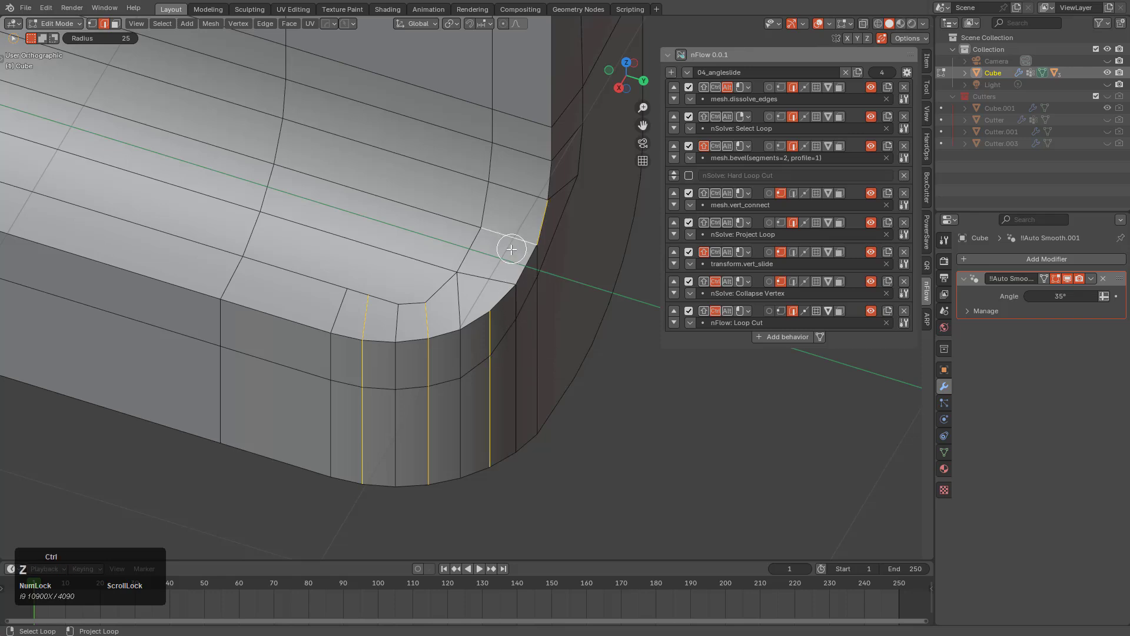
{"action": "key", "text": "ctrl+z"}
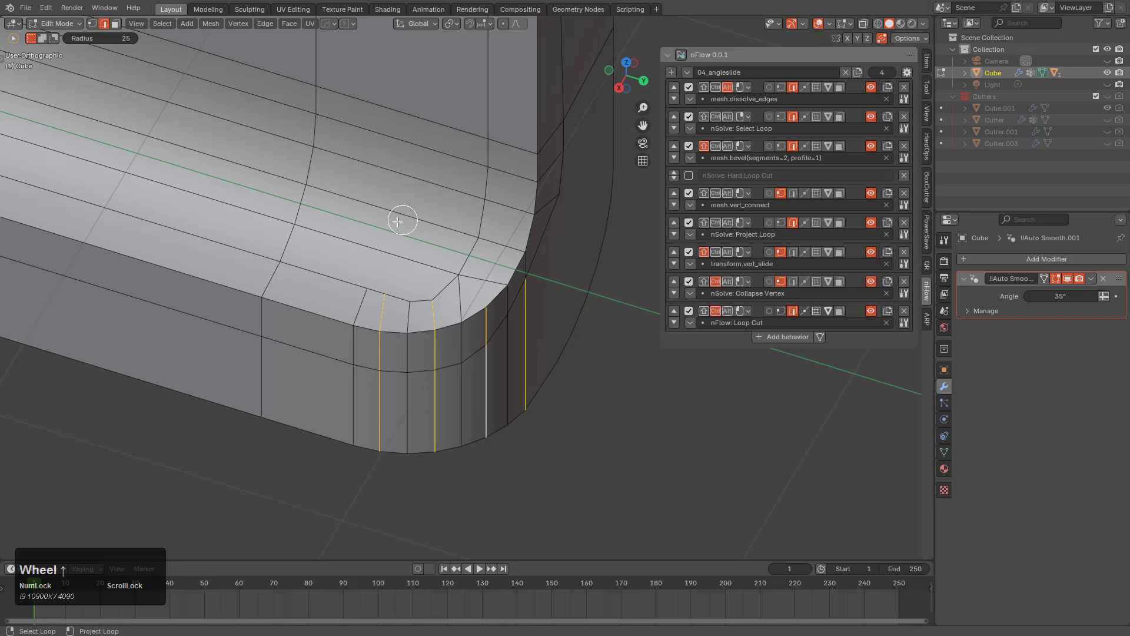
Try to extend the edge selection from the corner's rim edge along the lengthwise inner loop by picking shortest paths.
{"action": "key", "text": "w"}
{"action": "key", "text": "w"}
{"action": "left_click", "coordinate": [381, 212], "text": "ctrl"}
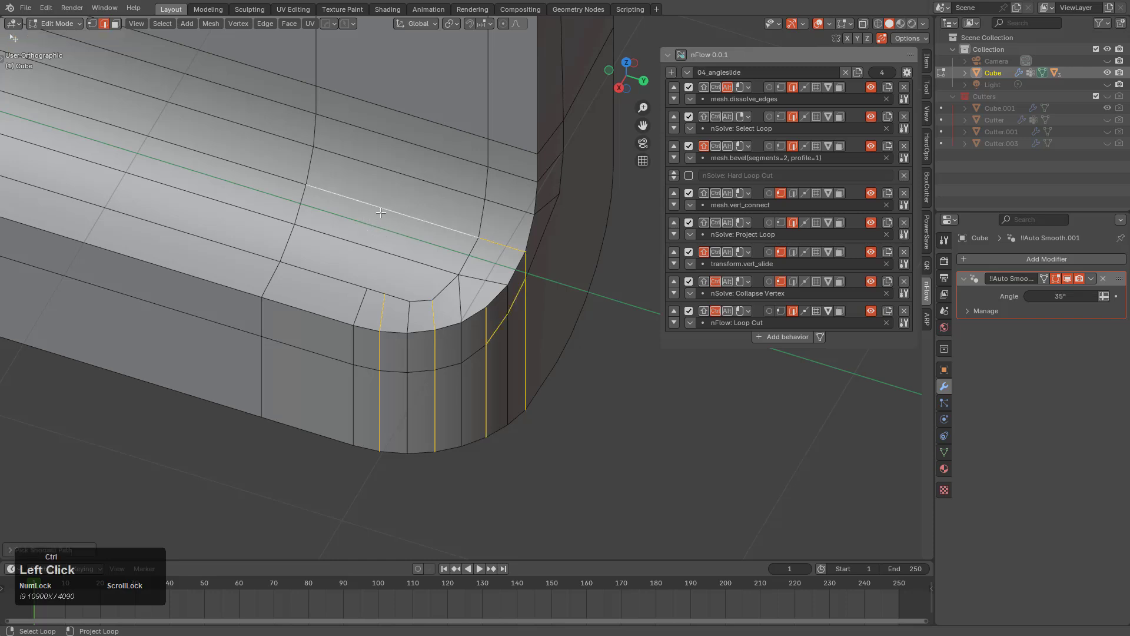
{"action": "key", "text": "ctrl+z"}
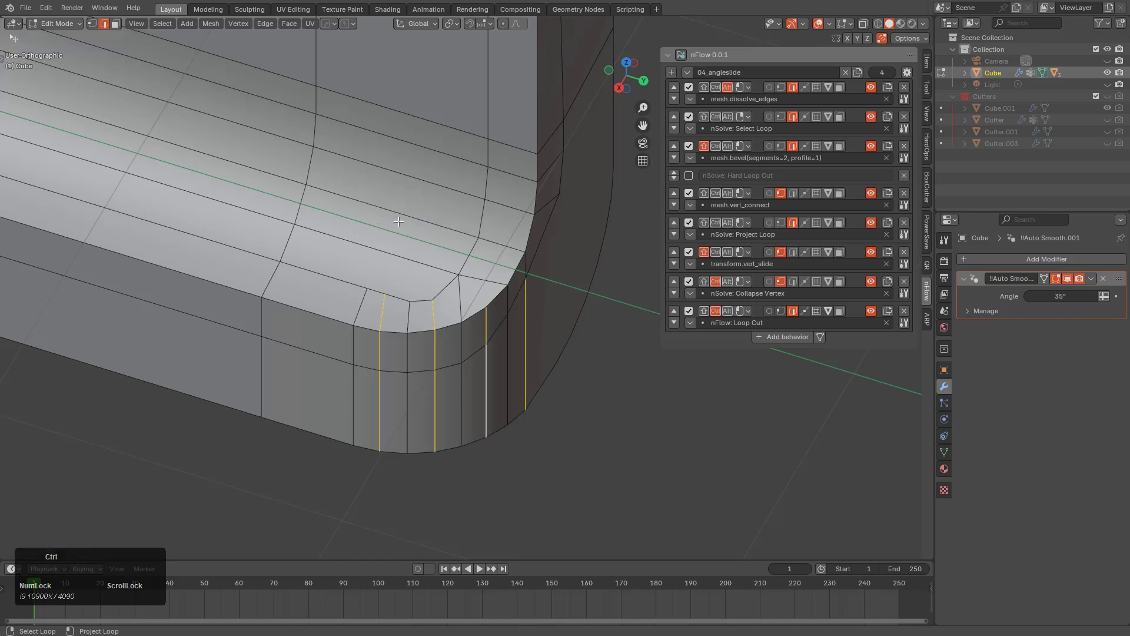
{"action": "left_click", "coordinate": [523, 265], "text": "shift"}
{"action": "left_click", "coordinate": [253, 171], "text": "ctrl"}
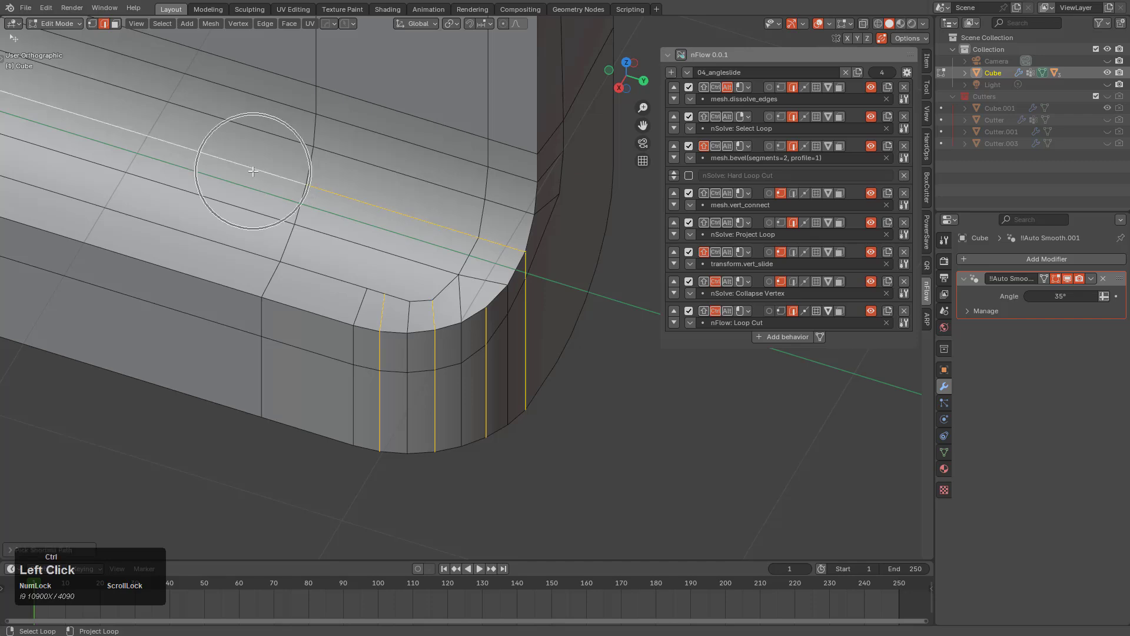
{"action": "middle_click_drag", "start_coordinate": [253, 171], "coordinate": [295, 253], "text": "ctrl"}
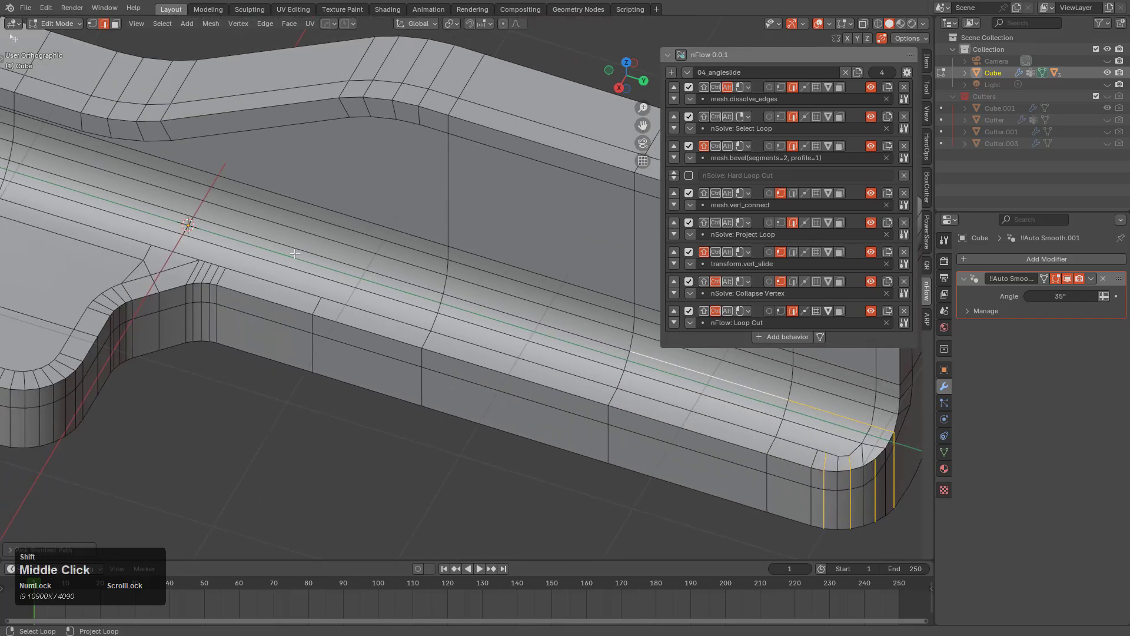
{"action": "double_click", "coordinate": [164, 208], "text": "ctrl"}
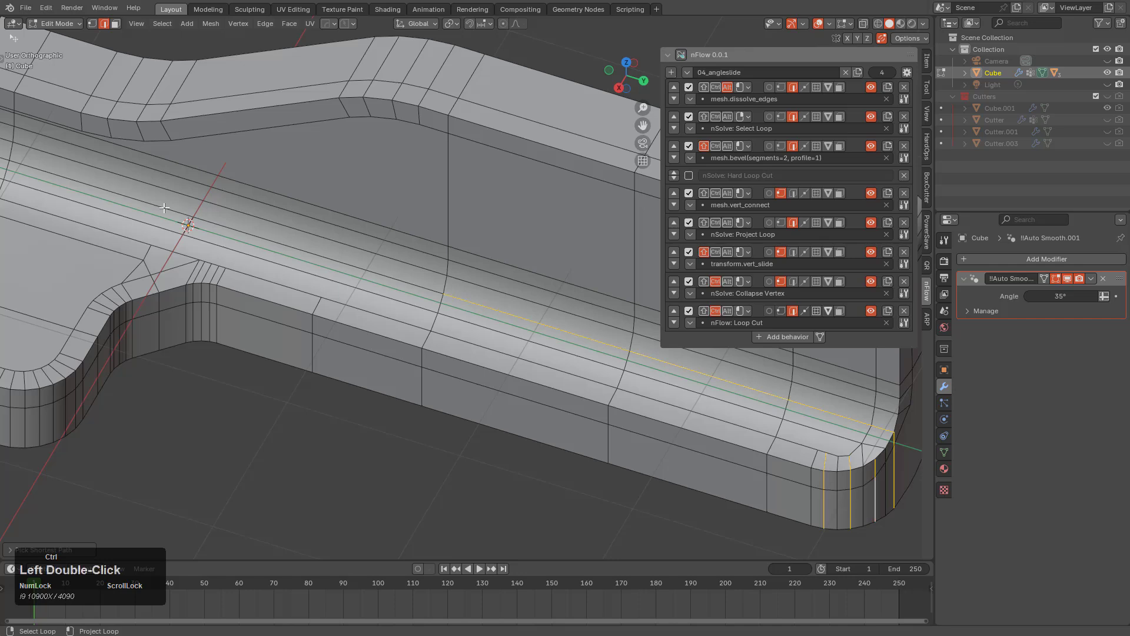
{"action": "left_click", "coordinate": [148, 210], "text": "shift"}
Examine where the selected lengthwise edge line runs along the slide and at both of its ends.
{"action": "middle_click_drag", "start_coordinate": [77, 206], "coordinate": [463, 343], "text": "shift"}
{"action": "scroll", "coordinate": [463, 343], "scroll_direction": "up", "scroll_amount": 2}
{"action": "scroll", "coordinate": [464, 343], "scroll_direction": "up", "scroll_amount": 2}
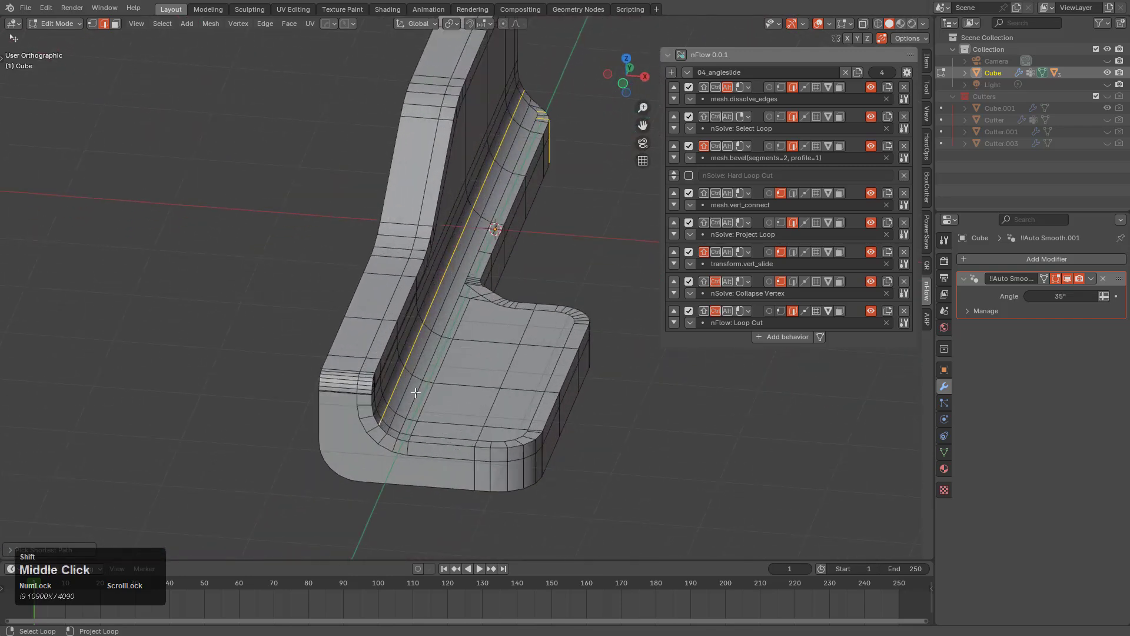
{"action": "middle_click_drag", "start_coordinate": [415, 392], "coordinate": [410, 342], "text": "shift"}
{"action": "scroll", "coordinate": [457, 301], "scroll_direction": "up", "scroll_amount": 4}
{"action": "scroll", "coordinate": [418, 281], "scroll_direction": "down", "scroll_amount": 1}
{"action": "scroll", "coordinate": [418, 282], "scroll_direction": "down", "scroll_amount": 3}
{"action": "scroll", "coordinate": [389, 296], "scroll_direction": "up", "scroll_amount": 5}
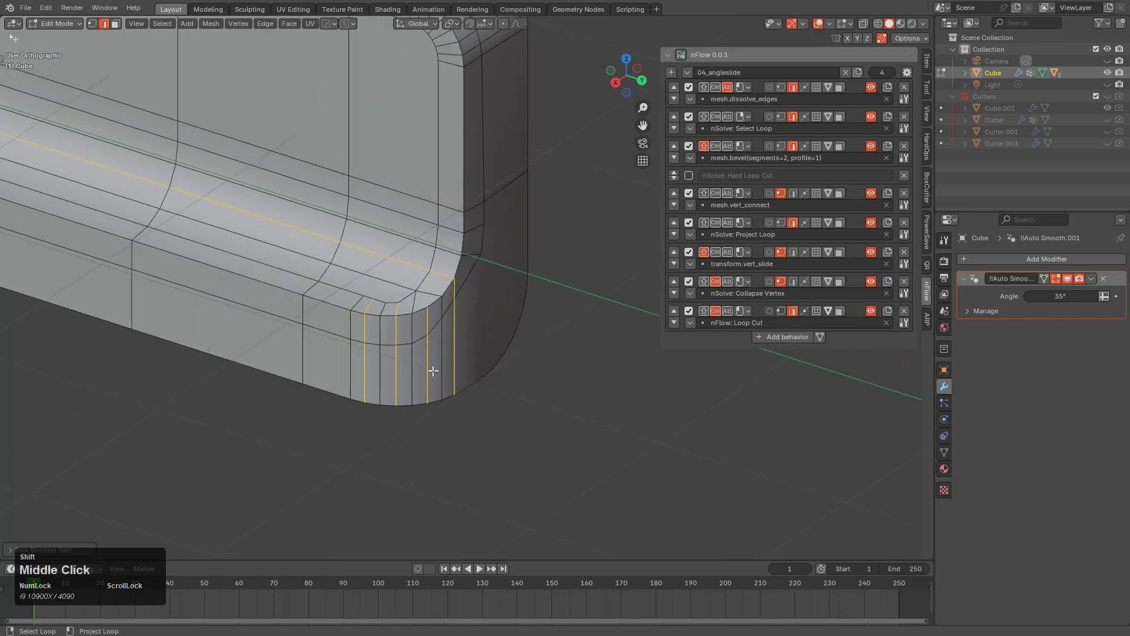
{"action": "scroll", "coordinate": [409, 343], "scroll_direction": "up", "scroll_amount": 4}
Clear the selection, dissolve three alternate vertical edge loops around the rounded end corner, and reactivate the nFlow tool.
{"action": "key", "text": "alt+a"}
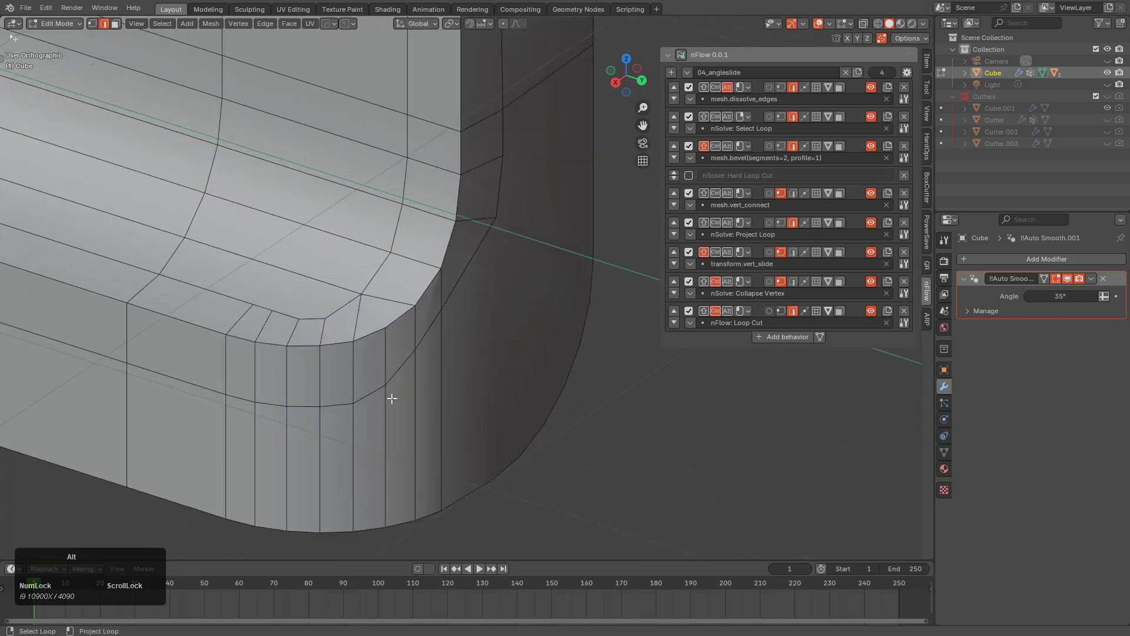
{"action": "left_click", "coordinate": [391, 421], "text": "alt"}
{"action": "left_click", "coordinate": [314, 447], "text": "alt+shift"}
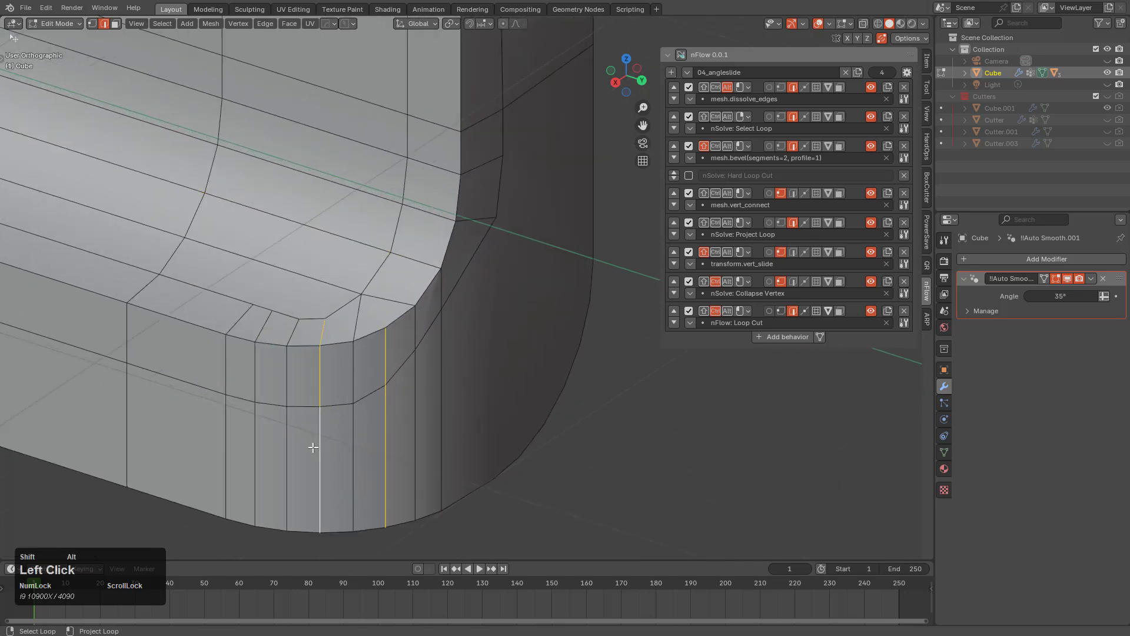
{"action": "left_click", "coordinate": [262, 454], "text": "alt+shift"}
{"action": "key", "text": "ctrl+x"}
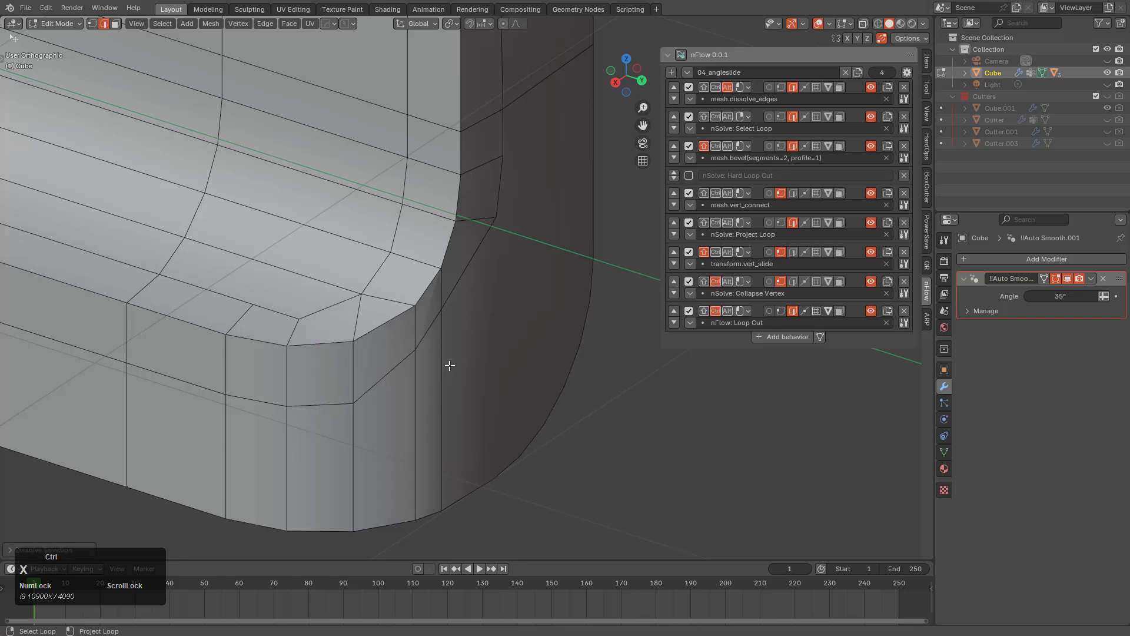
{"action": "left_click", "coordinate": [414, 303]}
{"action": "left_click", "coordinate": [678, 55]}
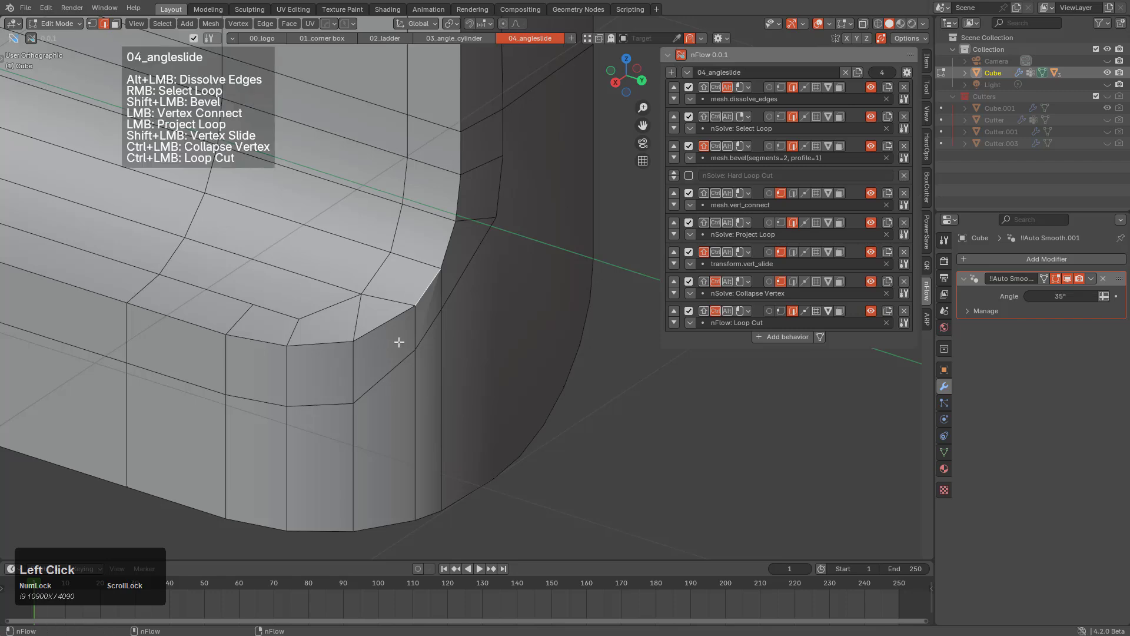
Try to reroute the corner's cross edges by connecting two rim vertices to the next inner loop vertices and dissolving the old edges.
{"action": "left_click", "coordinate": [414, 306]}
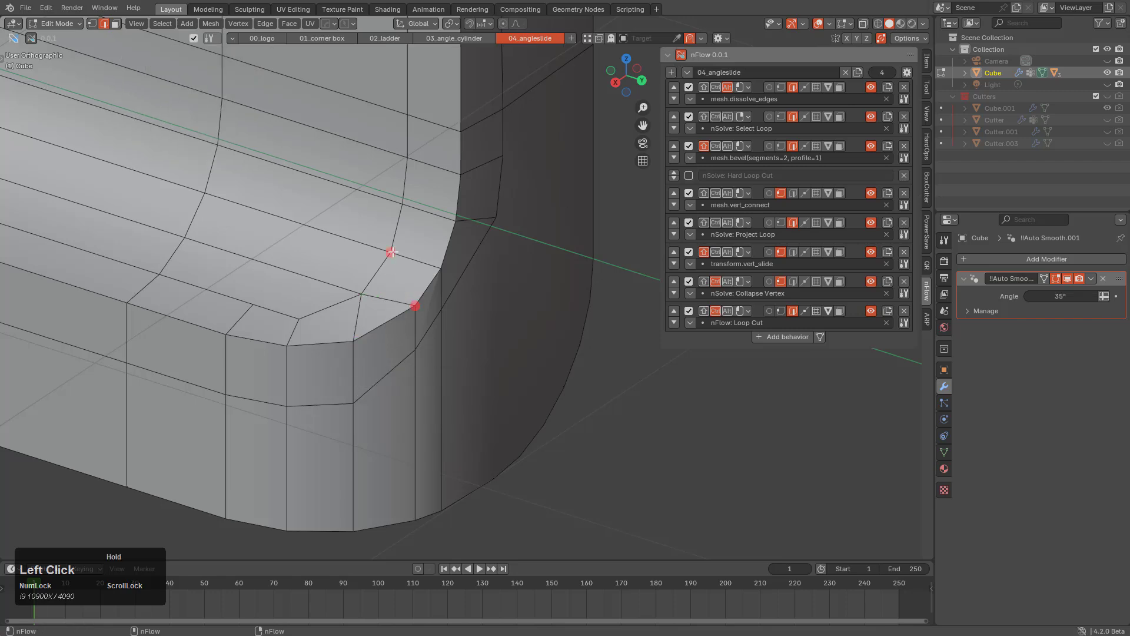
{"action": "left_click", "coordinate": [421, 243], "text": "alt"}
{"action": "left_click_drag", "start_coordinate": [401, 208], "coordinate": [402, 206]}
{"action": "left_click", "coordinate": [412, 257], "text": "alt"}
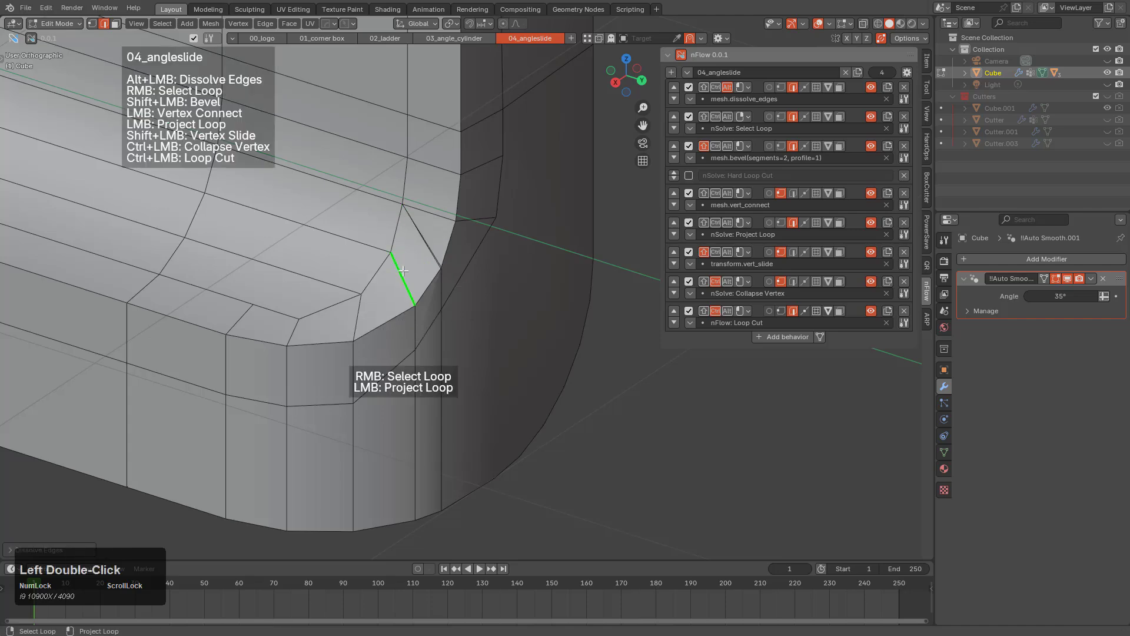
Undo the last rerouting, reconnect the rim vertex to its original inner loop vertex, and dissolve the remaining diagonal edge.
{"action": "key", "text": "ctrl+z"}
{"action": "key", "text": "ctrl+z"}
{"action": "middle_click_drag", "start_coordinate": [427, 340], "coordinate": [526, 403]}
{"action": "scroll", "coordinate": [407, 247], "scroll_direction": "up", "scroll_amount": 3}
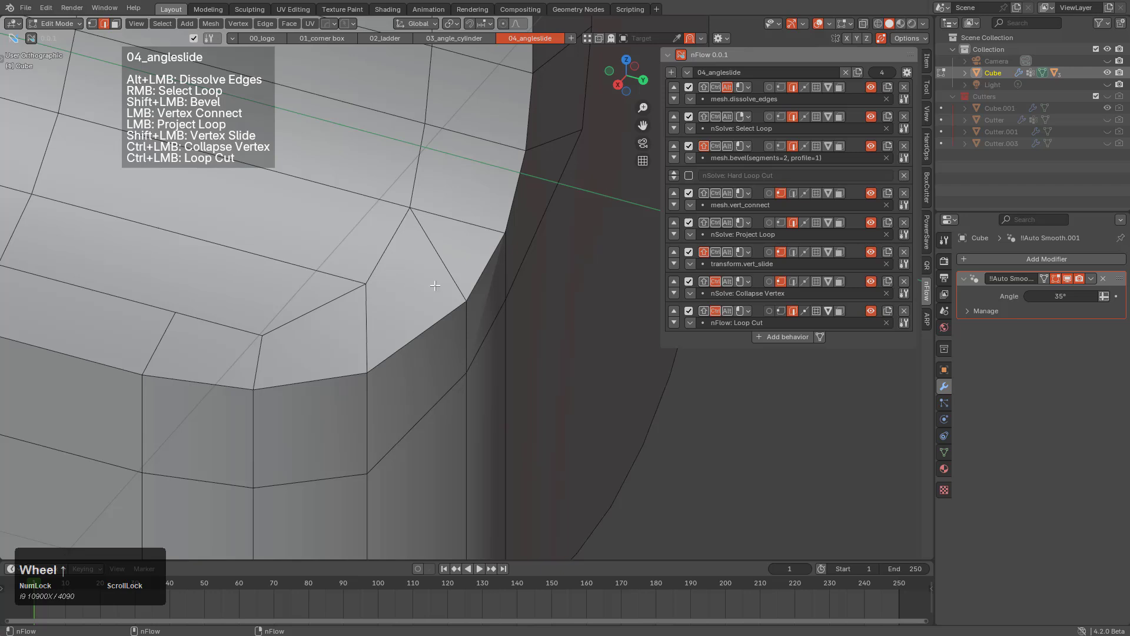
{"action": "left_click_drag", "start_coordinate": [465, 301], "coordinate": [392, 289]}
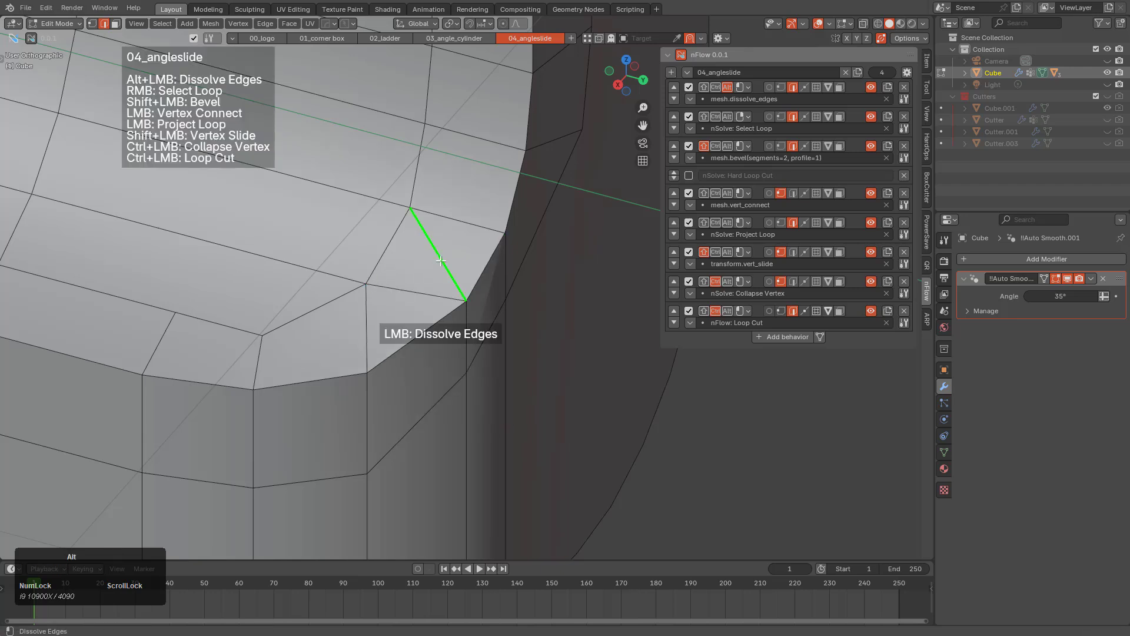
{"action": "left_click", "coordinate": [441, 261], "text": "alt"}
Cut an edge with the Knife from the corner's rim vertex to the middle of the inner loop segment, and dissolve the old cross edge.
{"action": "left_click_drag", "start_coordinate": [366, 372], "coordinate": [345, 342]}
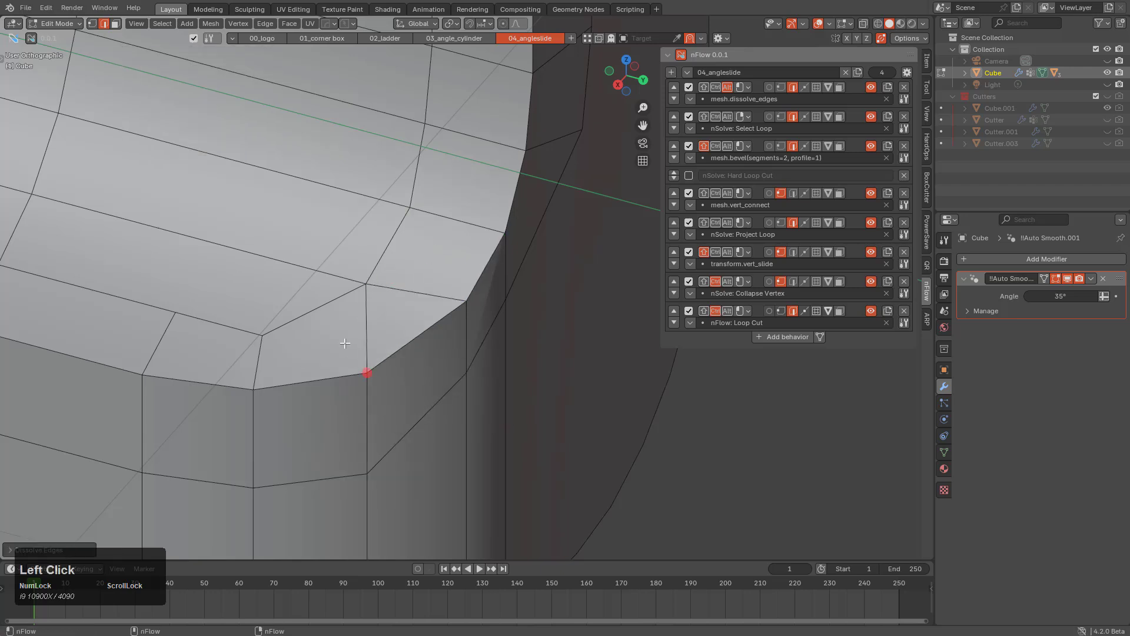
{"action": "left_click_drag", "start_coordinate": [321, 302], "coordinate": [321, 303]}
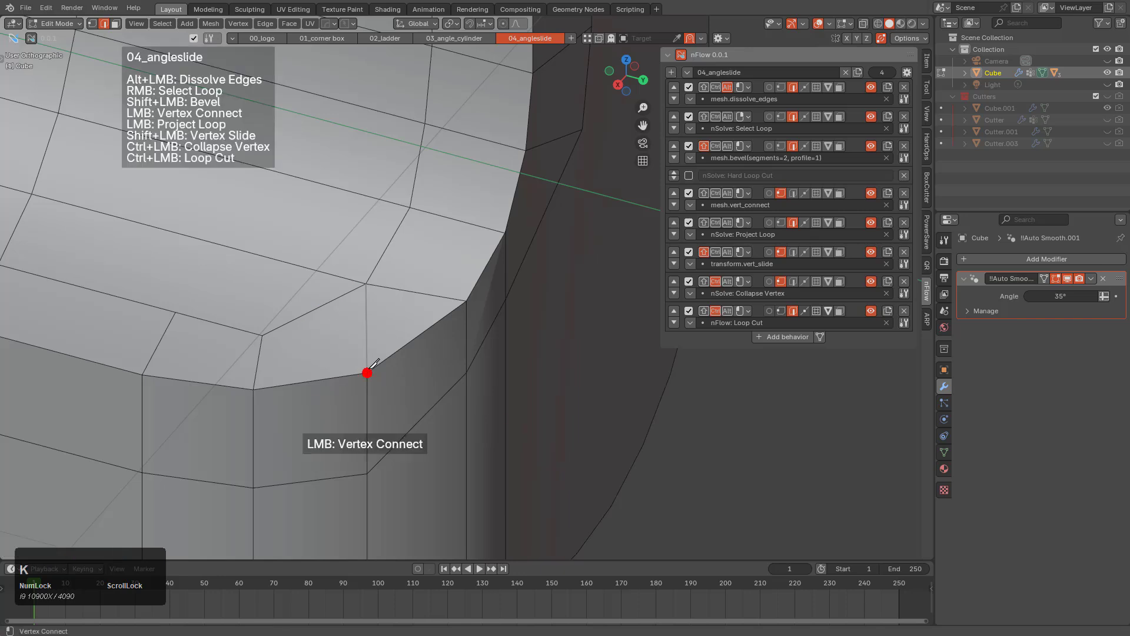
{"action": "left_click_drag", "start_coordinate": [369, 370], "coordinate": [320, 307]}
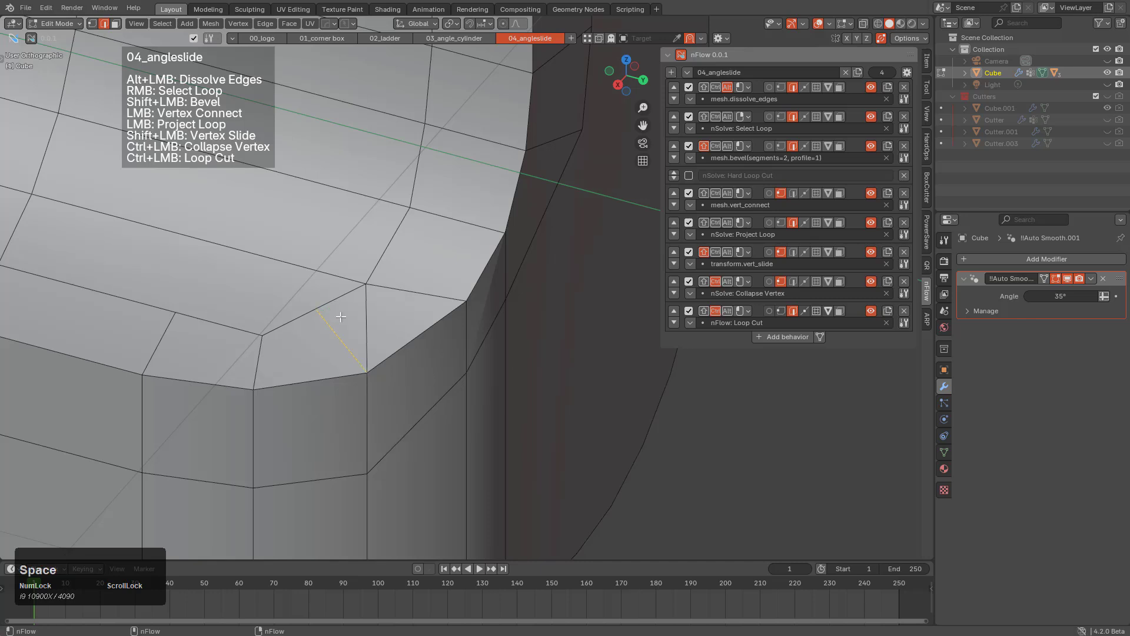
{"action": "left_click", "coordinate": [366, 323], "text": "alt"}
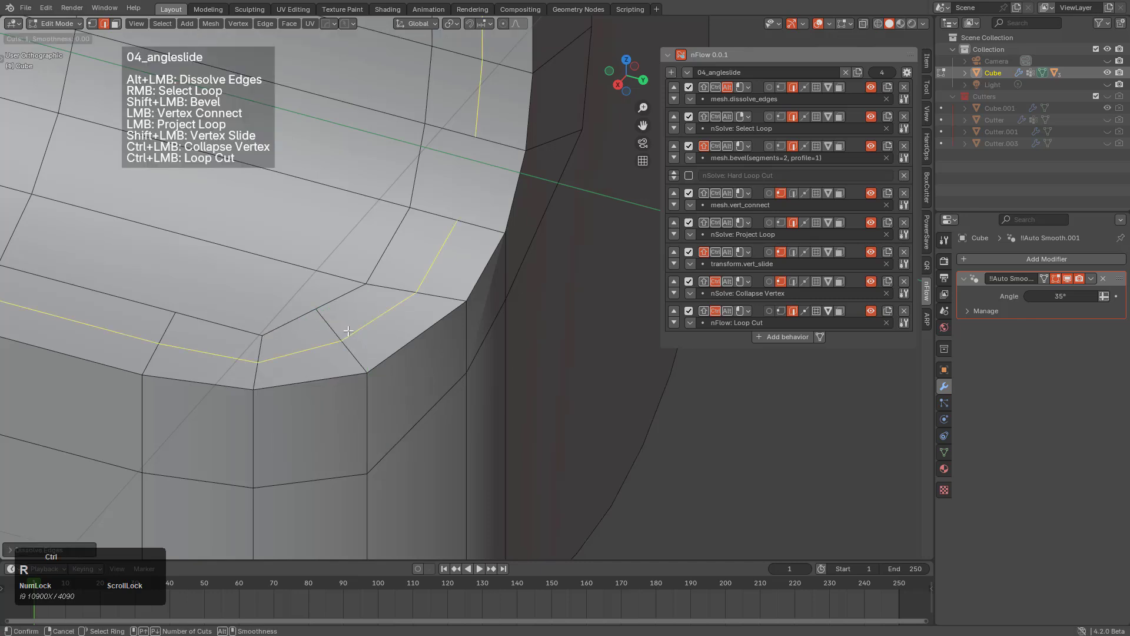
Use Collapse Vertex in vertex mode on the rim vertex and its cross edge at the rounded corner.
{"action": "key", "text": "1"}
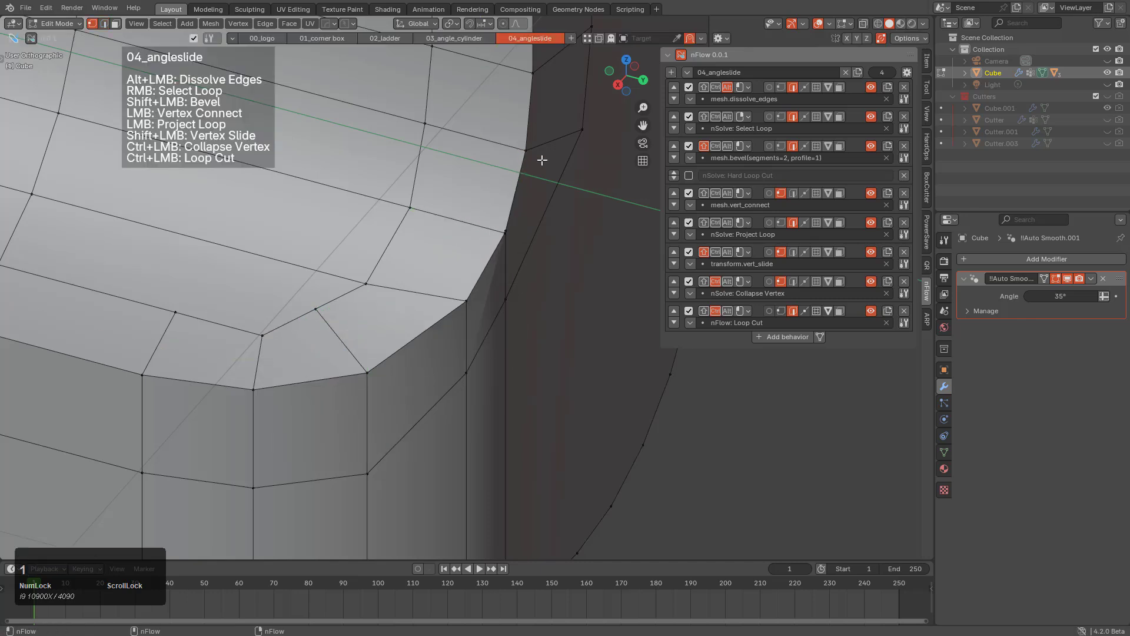
{"action": "left_click", "coordinate": [526, 151]}
{"action": "key", "text": "g"}
{"action": "right_click", "coordinate": [530, 194]}
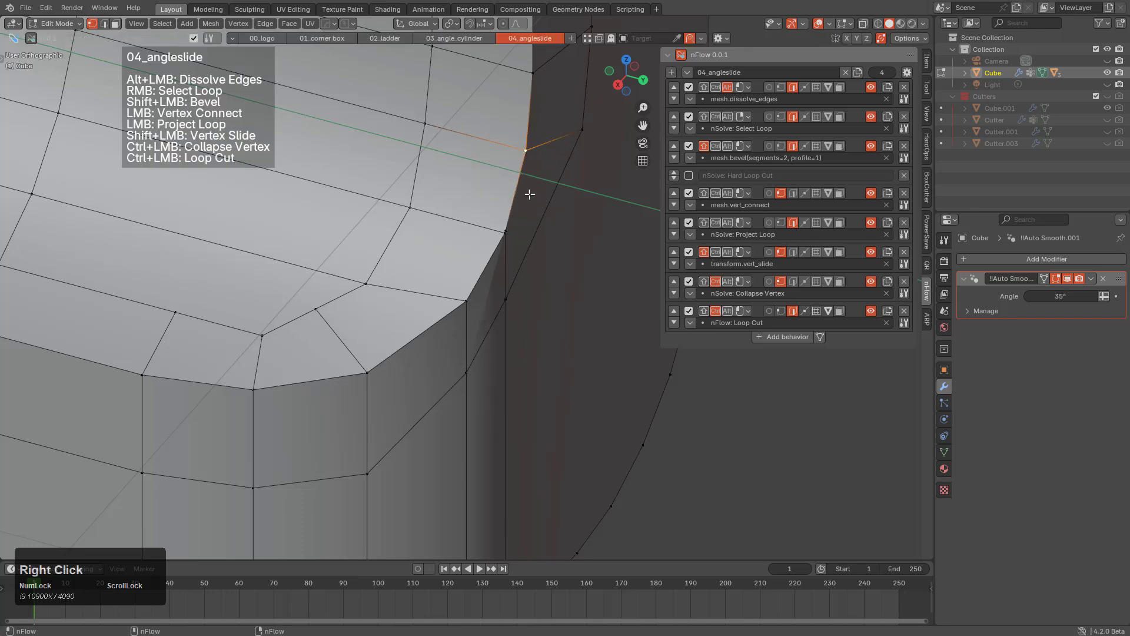
{"action": "left_click", "coordinate": [505, 231], "text": "ctrl"}
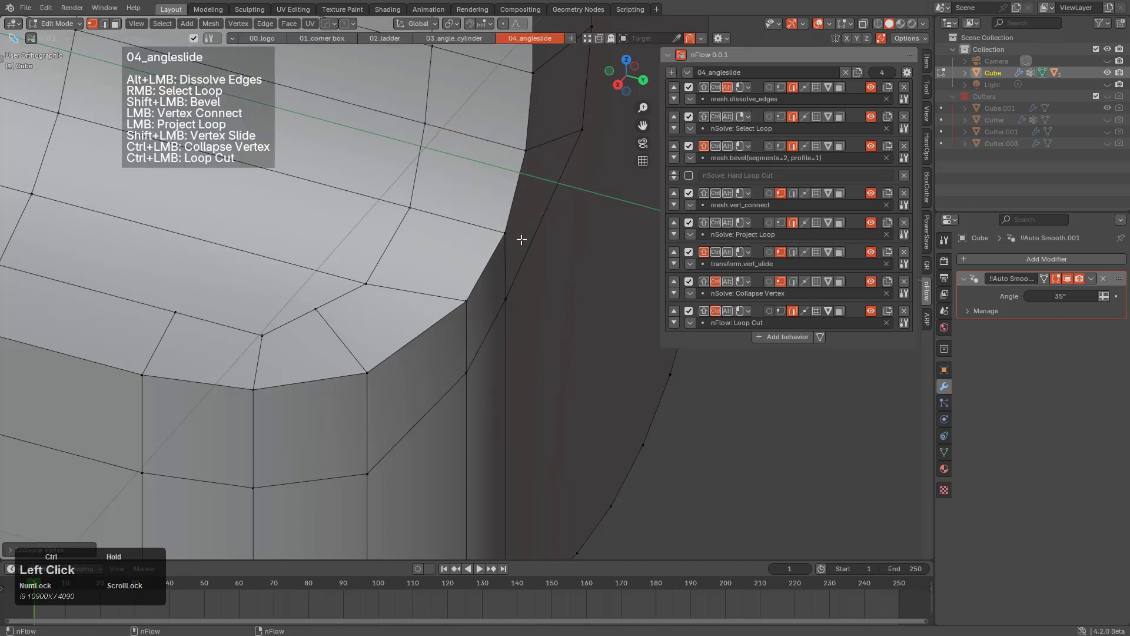
{"action": "left_click", "coordinate": [452, 219], "text": "ctrl"}
Cut a nondestructive BoxCutter knife box of about 0.644 by 0.737 around the upper rounded corner from the right orthographic view.
{"action": "middle_click_drag", "start_coordinate": [442, 223], "coordinate": [439, 300]}
{"action": "scroll", "coordinate": [495, 325], "scroll_direction": "down", "scroll_amount": 2}
{"action": "scroll", "coordinate": [431, 249], "scroll_direction": "down", "scroll_amount": 2}
{"action": "scroll", "coordinate": [434, 306], "scroll_direction": "down", "scroll_amount": 2}
{"action": "scroll", "coordinate": [433, 353], "scroll_direction": "down", "scroll_amount": 3}
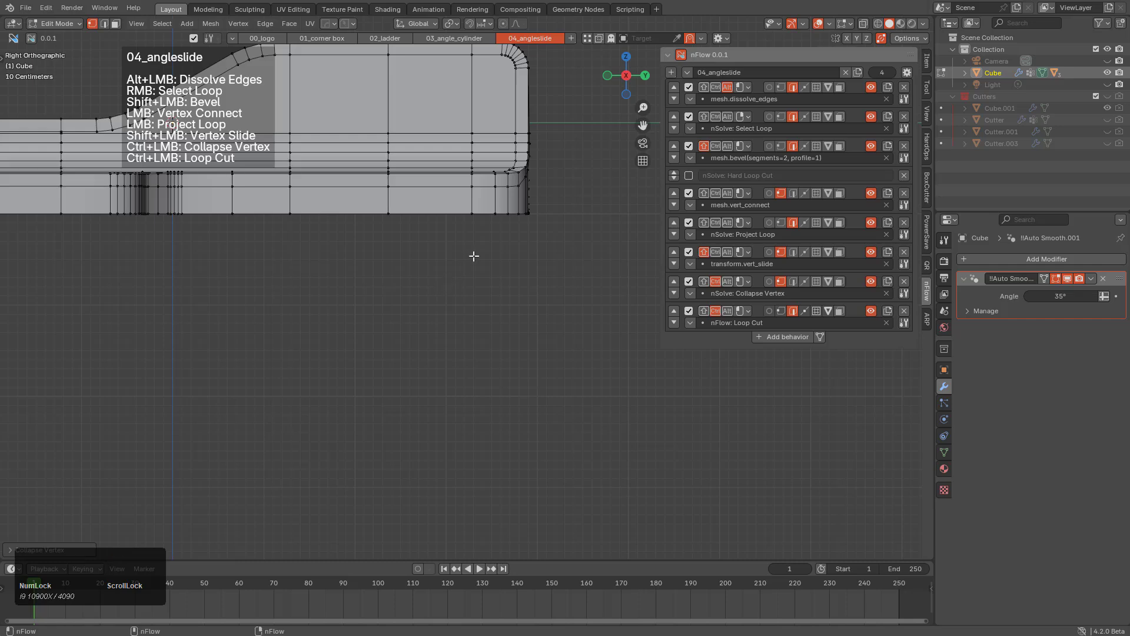
{"action": "middle_click_drag", "start_coordinate": [472, 255], "coordinate": [427, 463], "text": "shift"}
{"action": "scroll", "coordinate": [487, 361], "scroll_direction": "down", "scroll_amount": 2}
{"action": "key", "text": "w"}
{"action": "scroll", "coordinate": [459, 284], "scroll_direction": "down", "scroll_amount": 1}
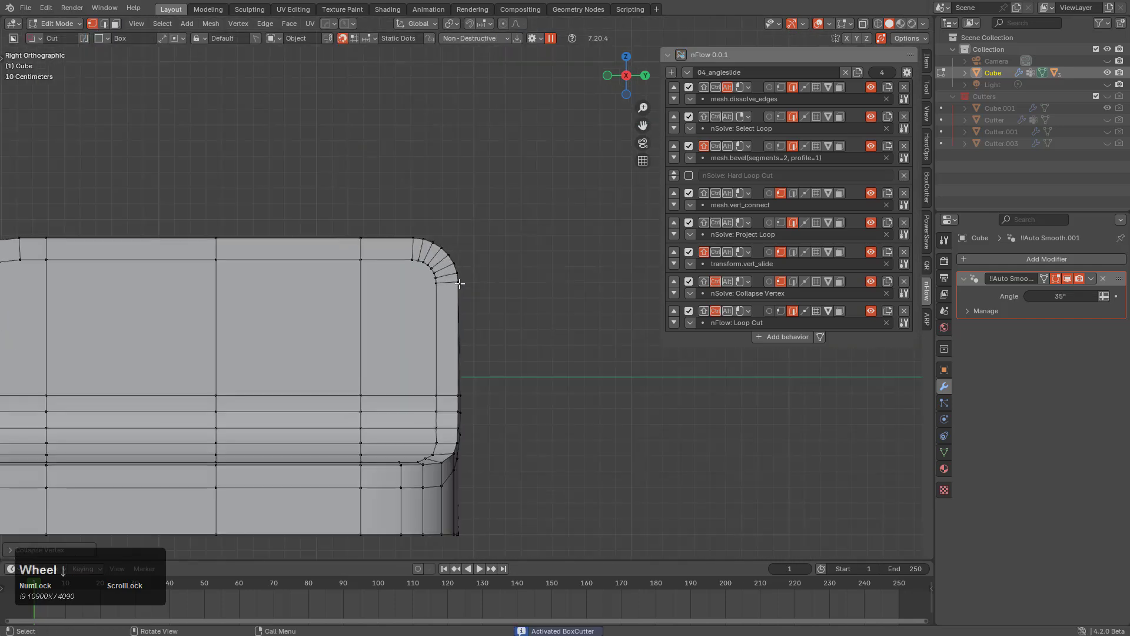
{"action": "scroll", "coordinate": [497, 207], "scroll_direction": "down", "scroll_amount": 2}
{"action": "middle_click_drag", "start_coordinate": [514, 276], "coordinate": [510, 253], "text": "shift"}
{"action": "scroll", "coordinate": [532, 211], "scroll_direction": "up", "scroll_amount": 4}
{"action": "mouse_move", "coordinate": [505, 99]}
{"action": "left_mouse_down"}
{"action": "mouse_move", "coordinate": [404, 260]}
{"action": "mouse_move", "coordinate": [345, 285]}
{"action": "mouse_move", "coordinate": [358, 265]}
{"action": "left_mouse_up"}
{"action": "key", "text": "x"}
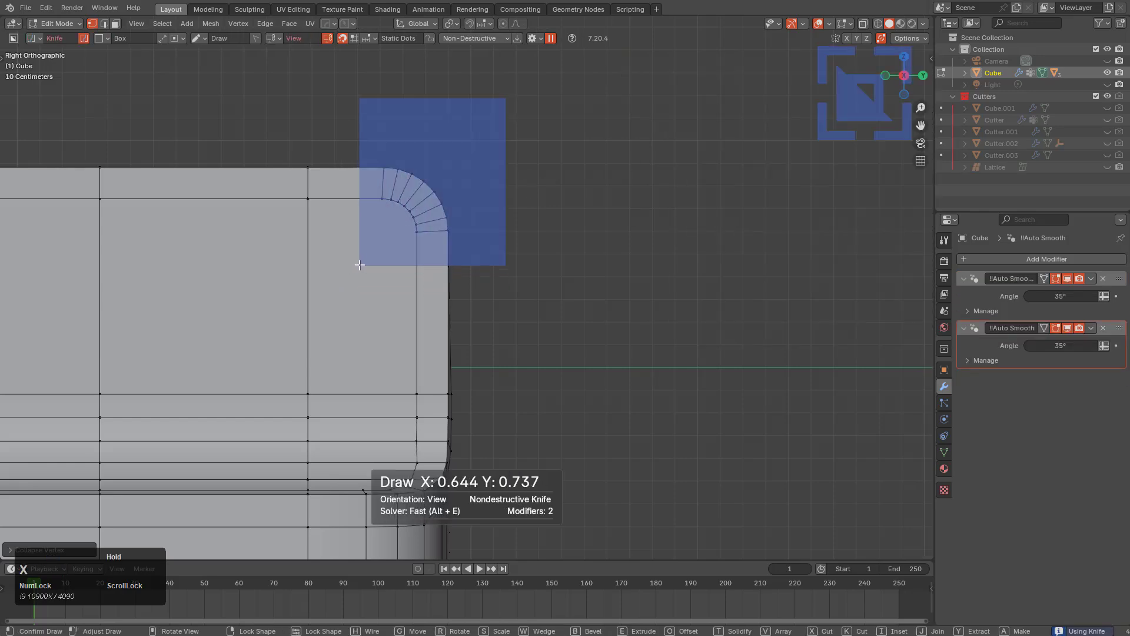
{"action": "key", "text": "space"}
{"action": "left_click", "coordinate": [457, 273]}
Select every other vertex on the upper corner's inner arc, starting with the second one from the arc's upper end.
{"action": "scroll", "coordinate": [457, 272], "scroll_direction": "up", "scroll_amount": 1}
{"action": "middle_click_drag", "start_coordinate": [457, 273], "coordinate": [492, 323]}
{"action": "scroll", "coordinate": [492, 323], "scroll_direction": "up", "scroll_amount": 2}
{"action": "middle_click_drag", "start_coordinate": [511, 380], "coordinate": [505, 170], "text": "shift"}
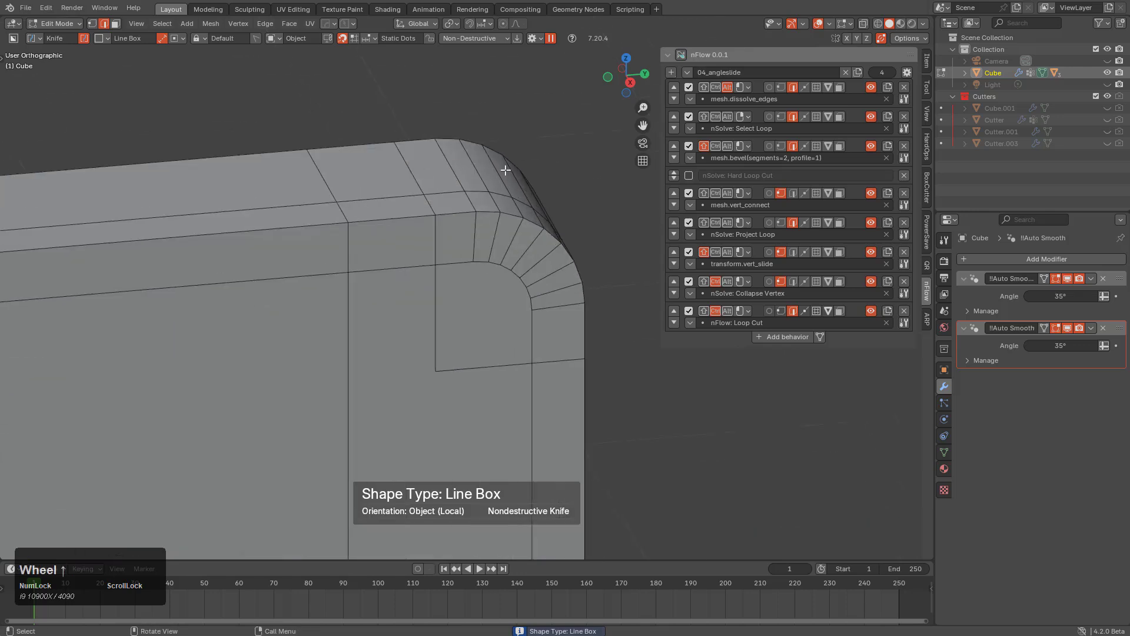
{"action": "scroll", "coordinate": [505, 170], "scroll_direction": "up", "scroll_amount": 2}
{"action": "key", "text": "1"}
{"action": "left_click", "coordinate": [508, 247]}
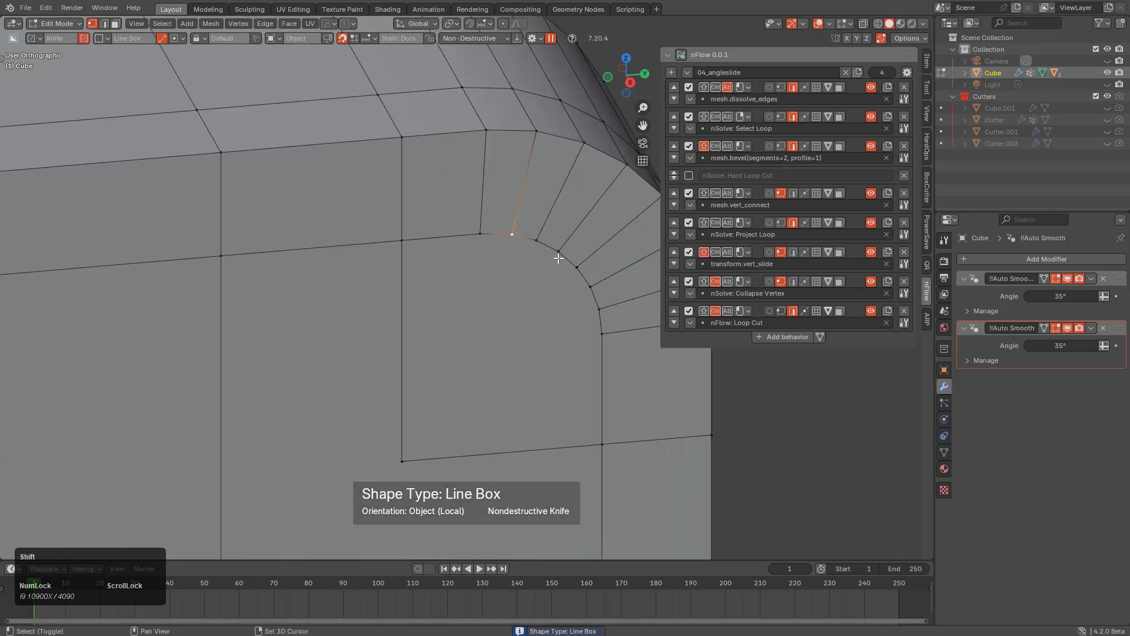
{"action": "left_click", "coordinate": [558, 256], "text": "shift"}
{"action": "double_click", "coordinate": [595, 350], "text": "shift"}
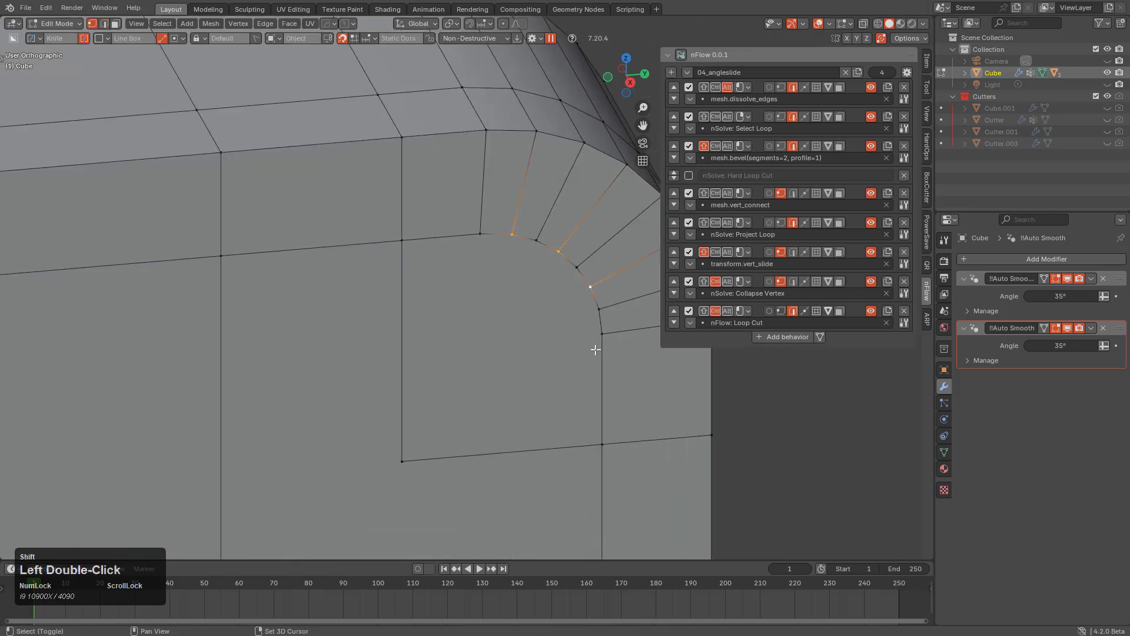
Change the selection on the upper corner's inner arc to the third, fifth and seventh vertices from the arc's upper end.
{"action": "left_click", "coordinate": [601, 333]}
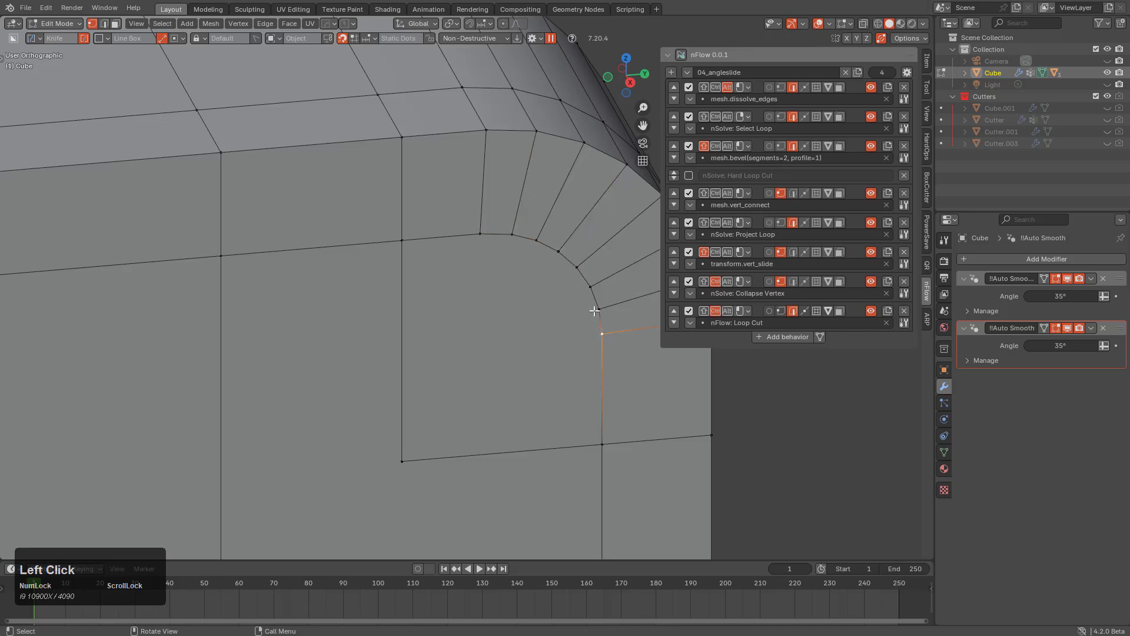
{"action": "left_click", "coordinate": [597, 309]}
{"action": "left_click", "coordinate": [575, 270], "text": "shift"}
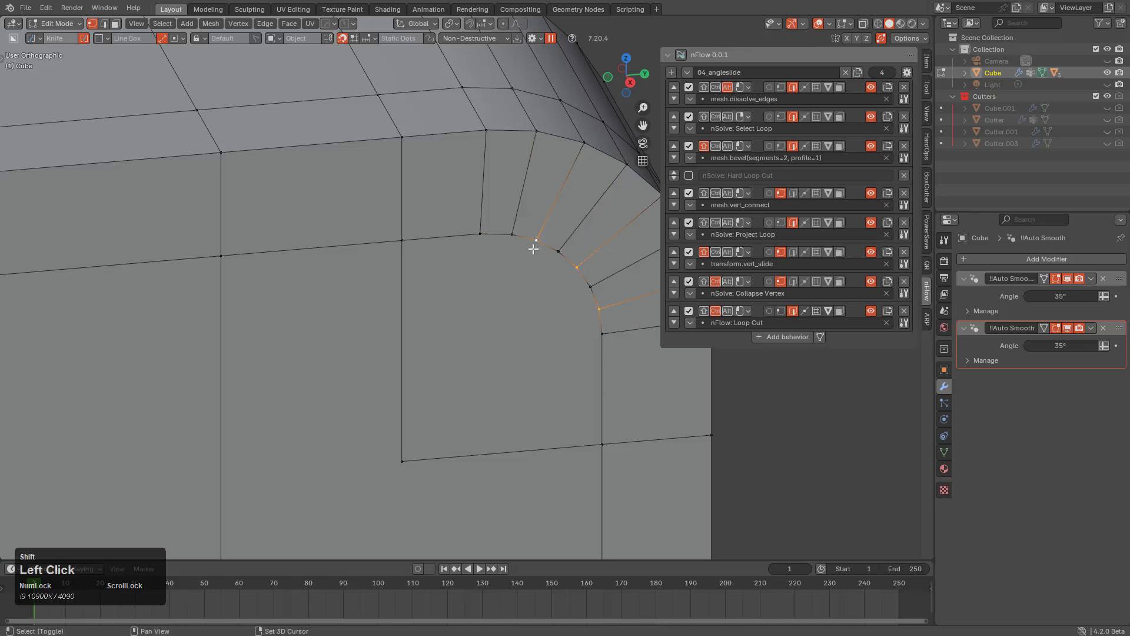
{"action": "scroll", "coordinate": [532, 250], "scroll_direction": "down", "scroll_amount": 2}
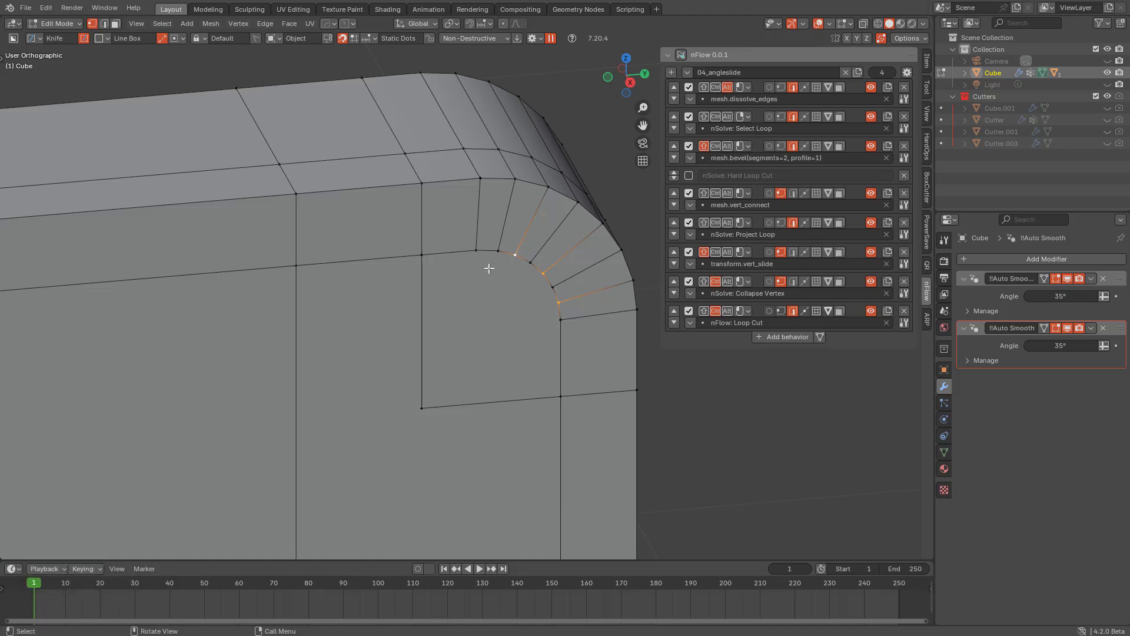
Activate the HardOps edit tool with Multi Join enabled for Join, and join the three selected arc vertices to the box cut's inner corner vertex.
{"action": "key", "text": "d"}
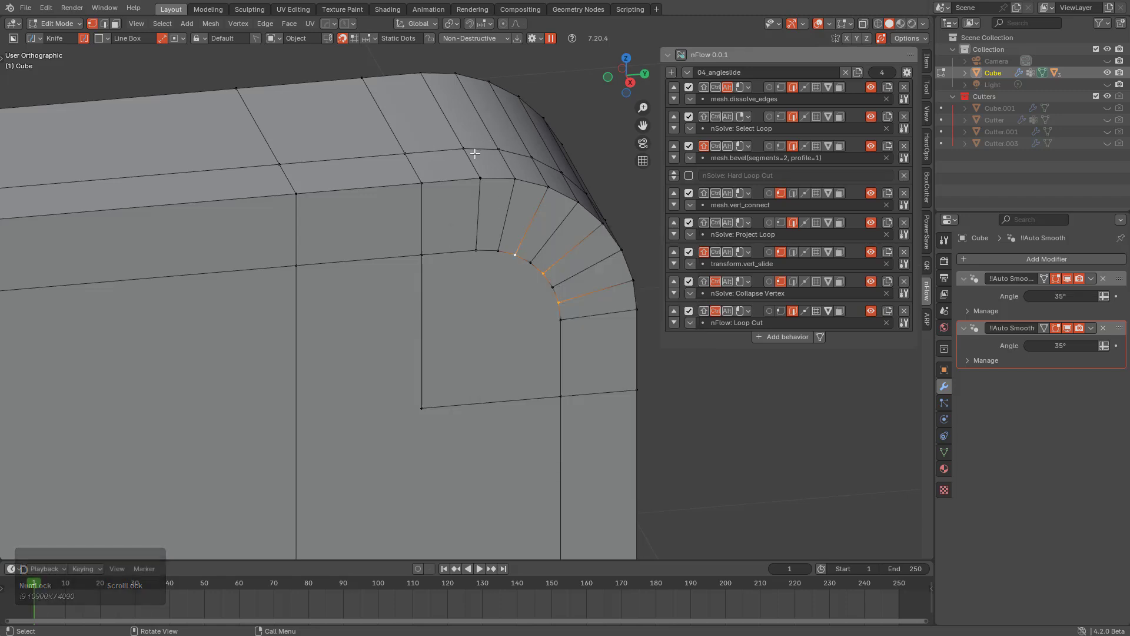
{"action": "key", "text": "q"}
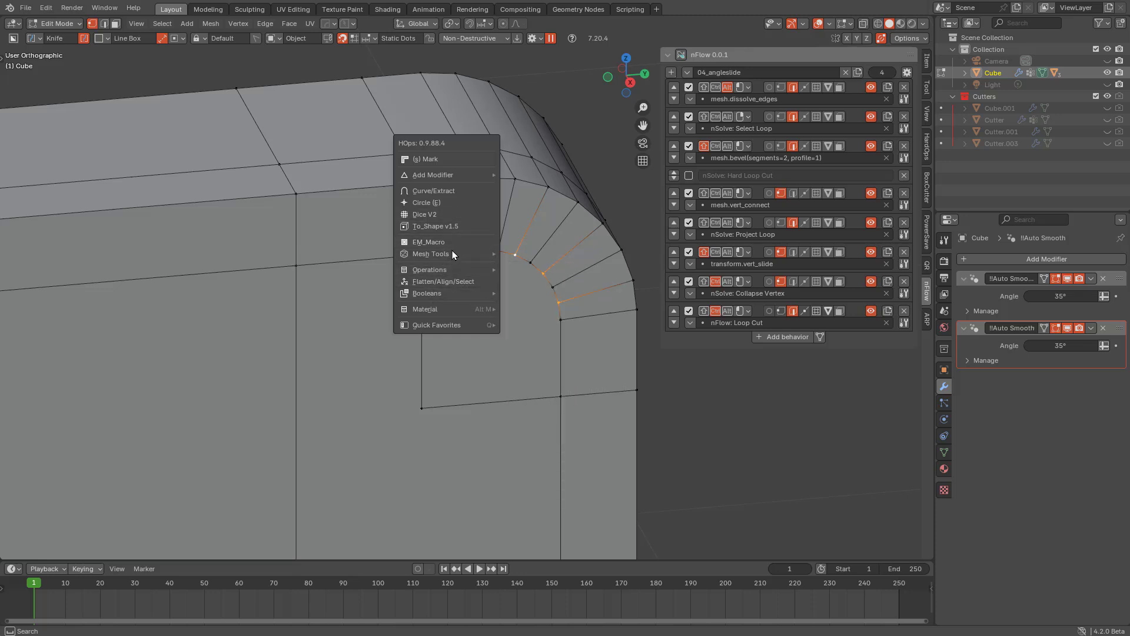
{"action": "mouse_move", "coordinate": [452, 252]}
{"action": "left_click", "coordinate": [513, 252]}
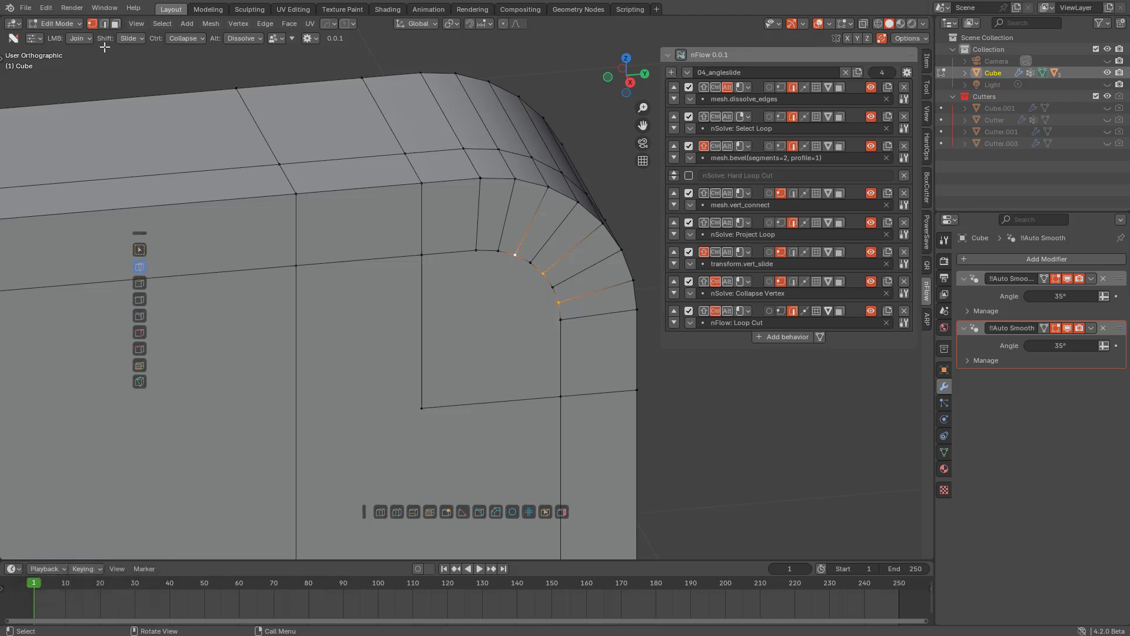
{"action": "left_click", "coordinate": [80, 39]}
{"action": "left_click", "coordinate": [83, 179]}
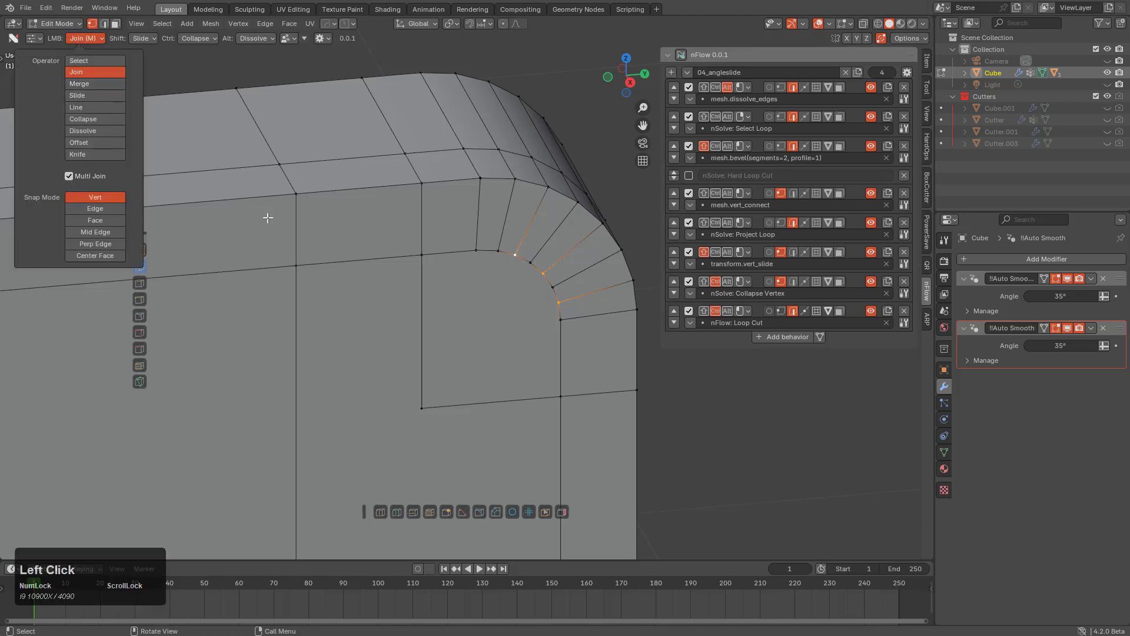
{"action": "left_click", "coordinate": [513, 258]}
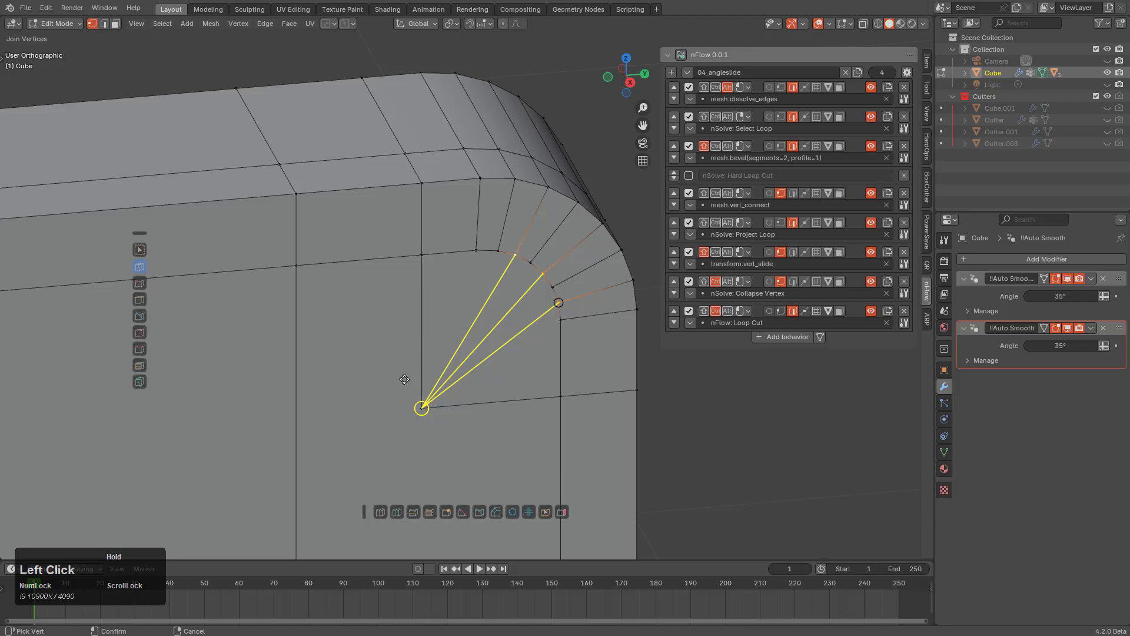
{"action": "left_click_drag", "start_coordinate": [404, 379], "coordinate": [406, 377]}
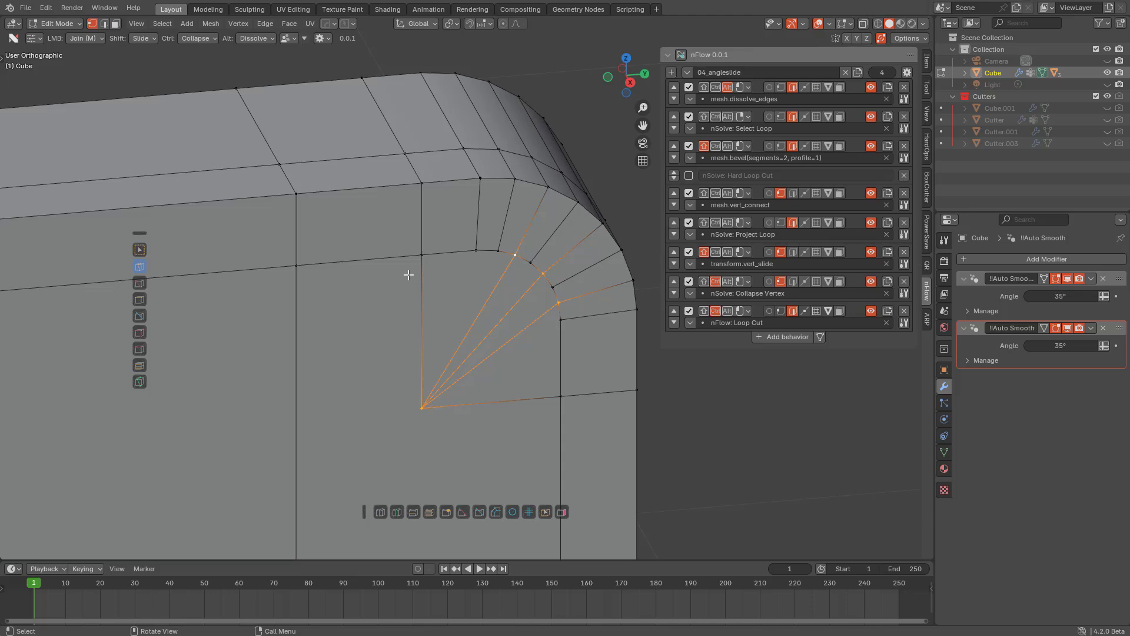
Undo the last vertex connection at the rounded corner and activate nFlow.
{"action": "key", "text": "ctrl+z"}
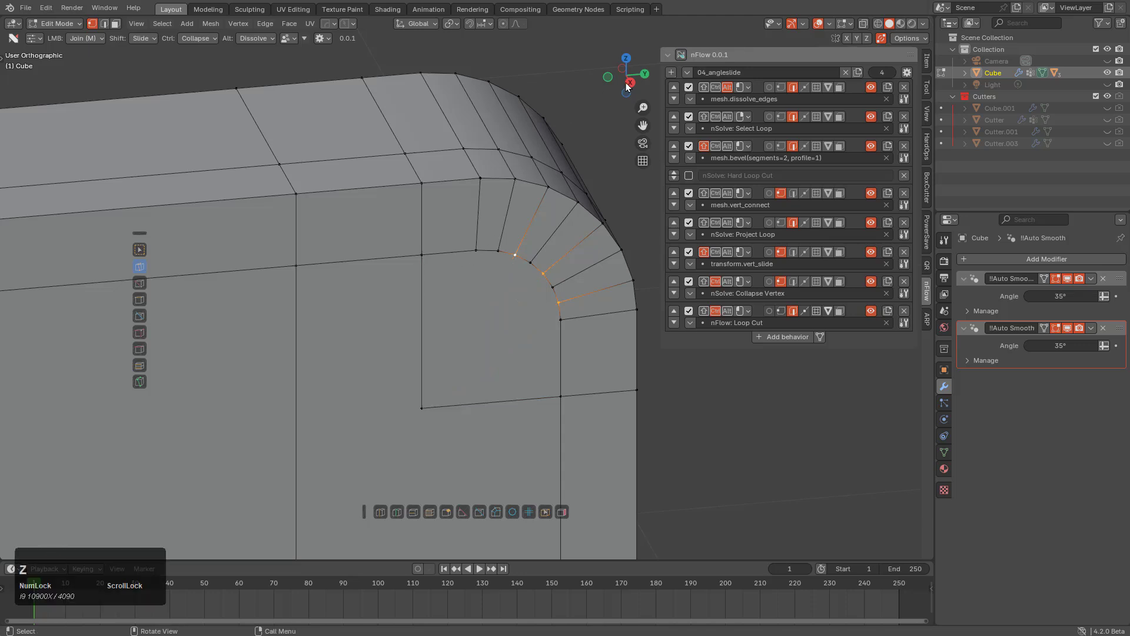
{"action": "left_click", "coordinate": [681, 54]}
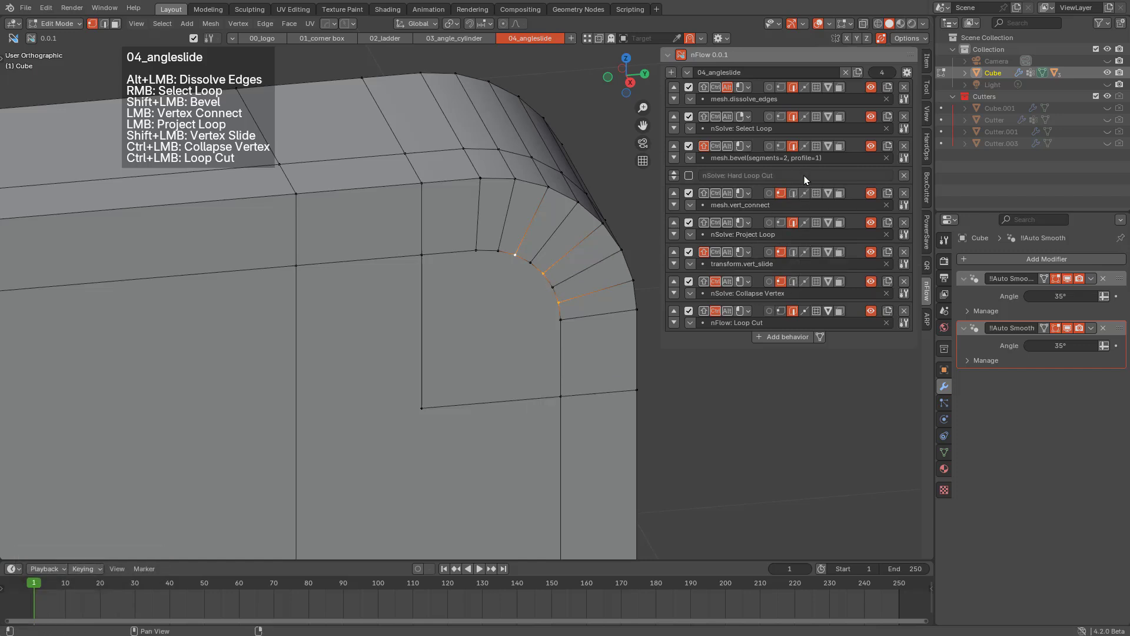
Clear the mesh.vert_connect operator from its nFlow behavior and search the operator list for "jo" and "connect".
{"action": "left_click", "coordinate": [904, 206]}
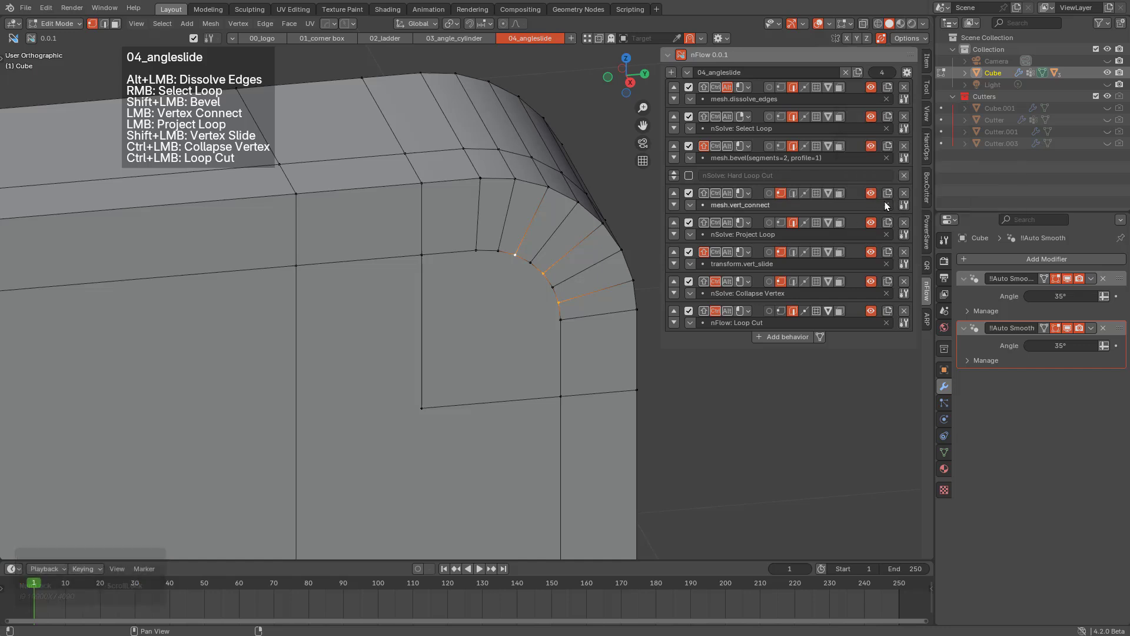
{"action": "left_click", "coordinate": [865, 205]}
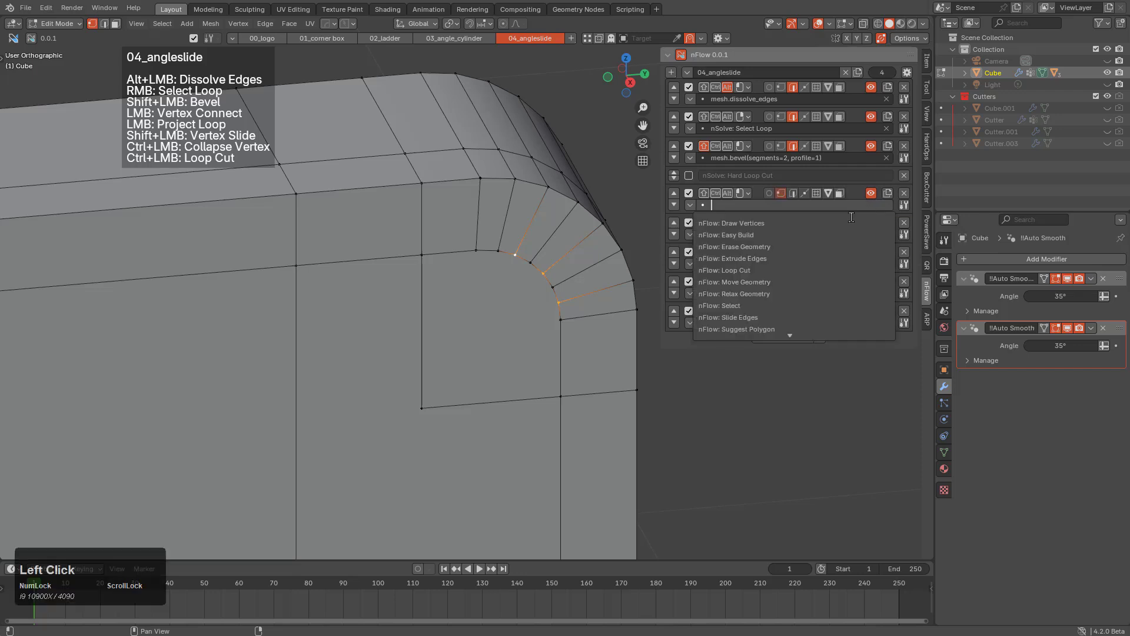
{"action": "type", "text": "jo"}
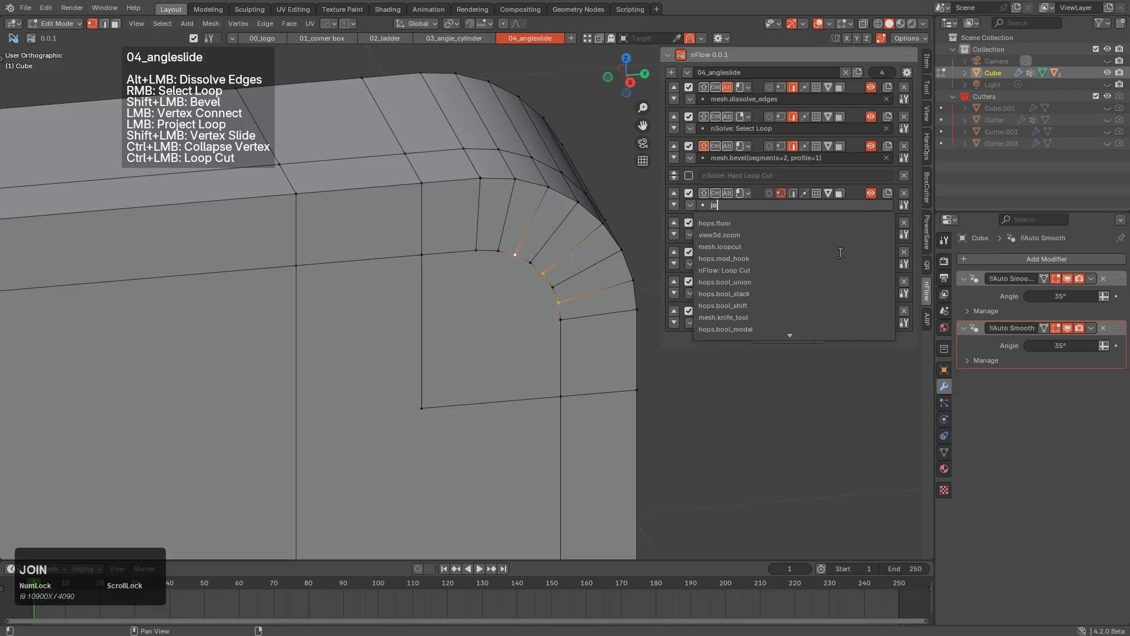
{"action": "key", "text": "BackSpace"}
{"action": "key", "text": "BackSpace"}
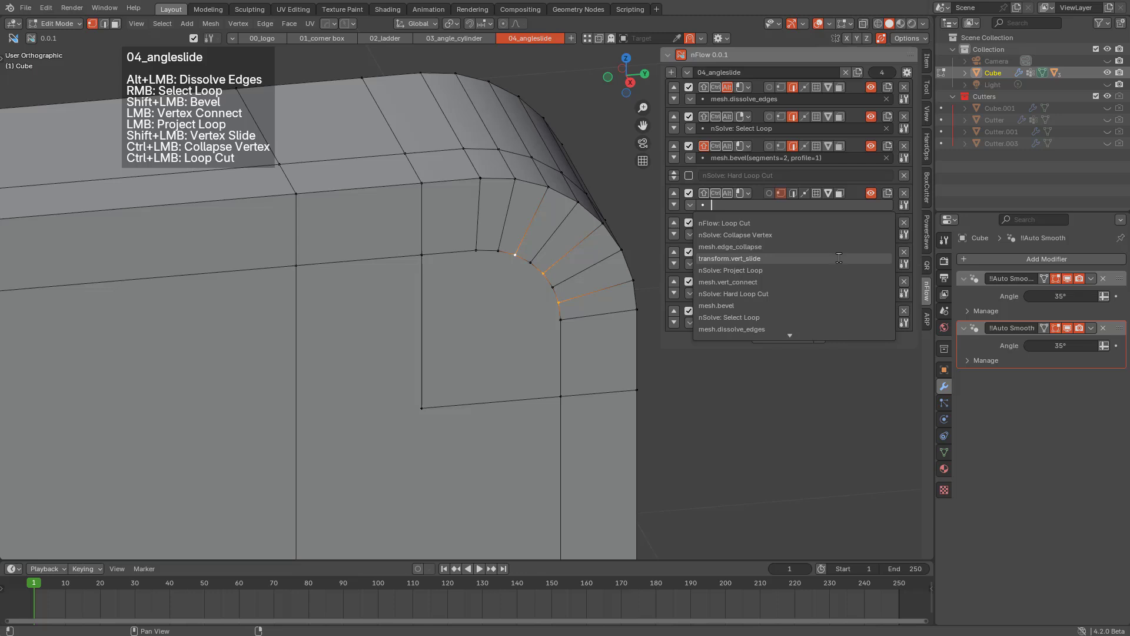
{"action": "type", "text": "connect"}
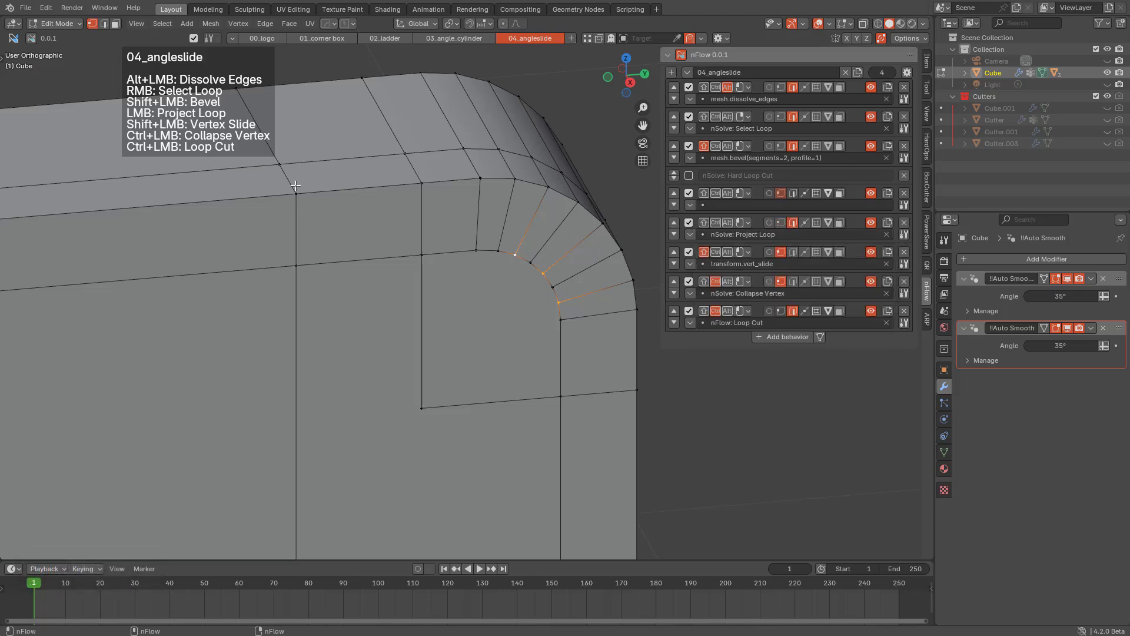
Copy the logged bpy.ops.nsolve.join_verts command with its arguments from the report log in the Scripting workspace.
{"action": "left_click", "coordinate": [626, 10]}
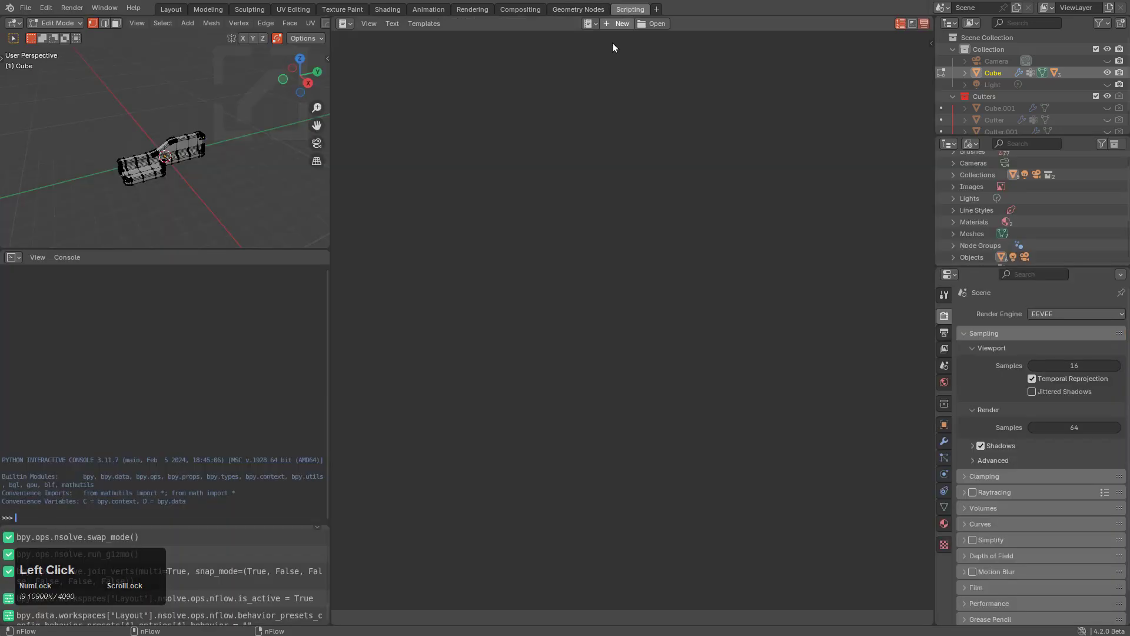
{"action": "scroll", "coordinate": [216, 591], "scroll_direction": "down", "scroll_amount": 1}
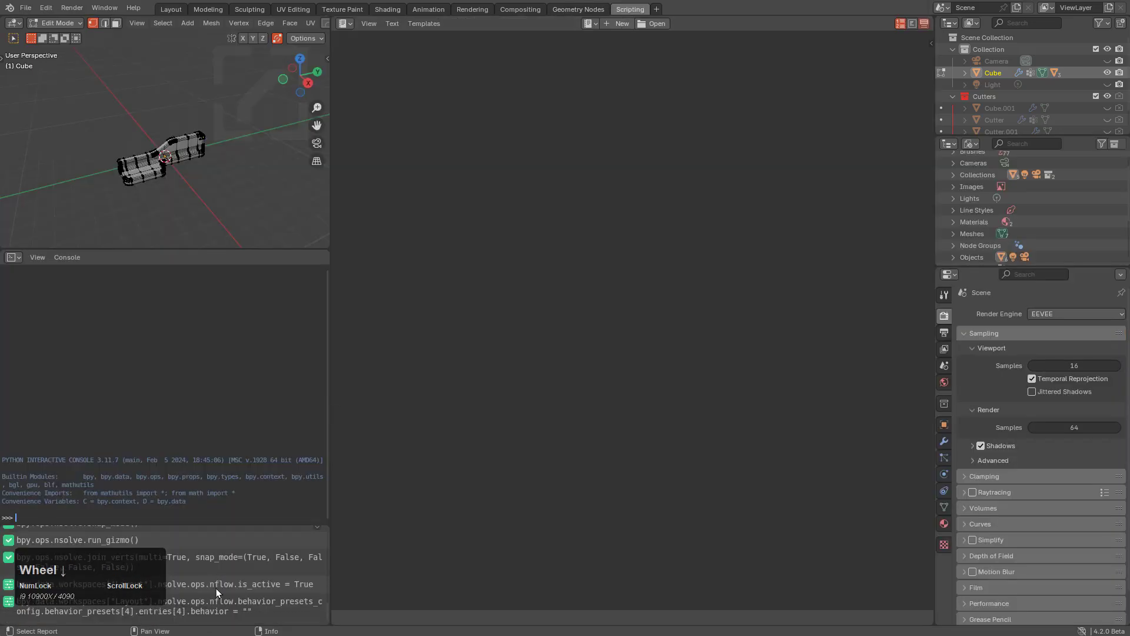
{"action": "left_click", "coordinate": [232, 559]}
{"action": "key", "text": "ctrl+c"}
Return to the Layout workspace and paste the copied join_verts command as the emptied behavior's operator.
{"action": "left_click", "coordinate": [171, 9]}
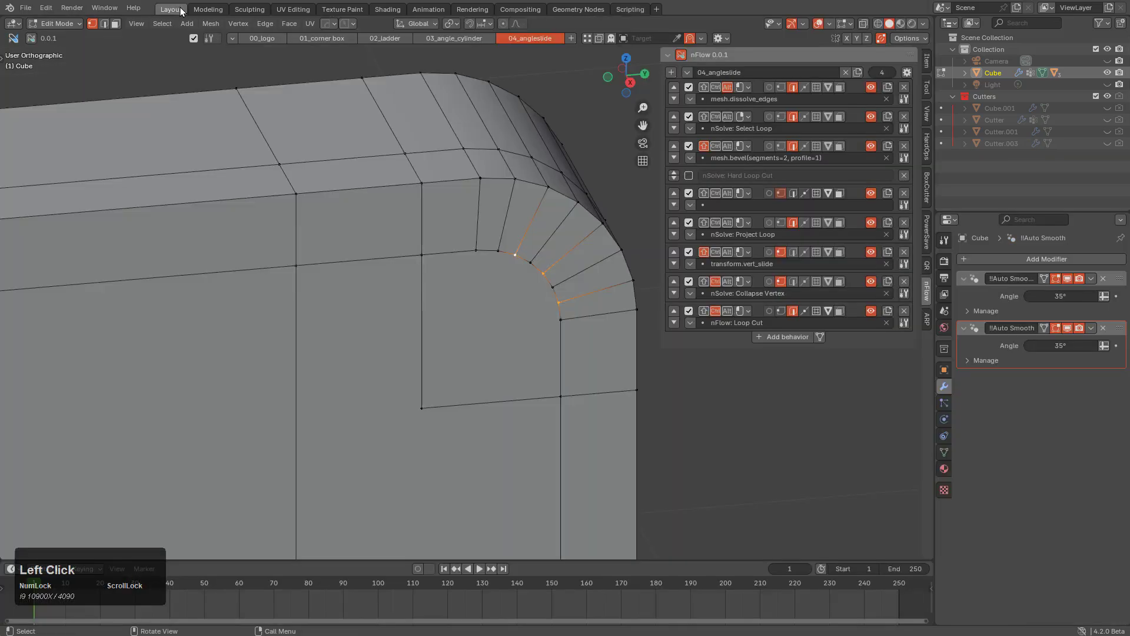
{"action": "left_click", "coordinate": [793, 207]}
{"action": "key", "text": "ctrl+v"}
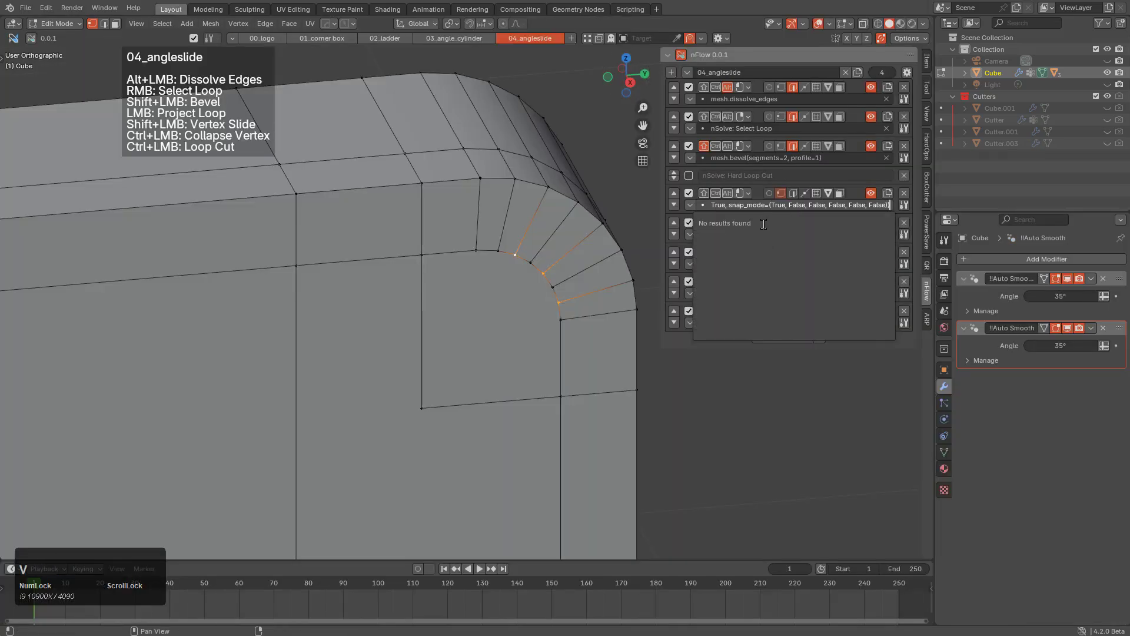
{"action": "key", "text": "KP_Enter"}
Try the join behavior from the arc's middle vertex to the inner corner vertex, then undo it.
{"action": "left_click", "coordinate": [502, 305]}
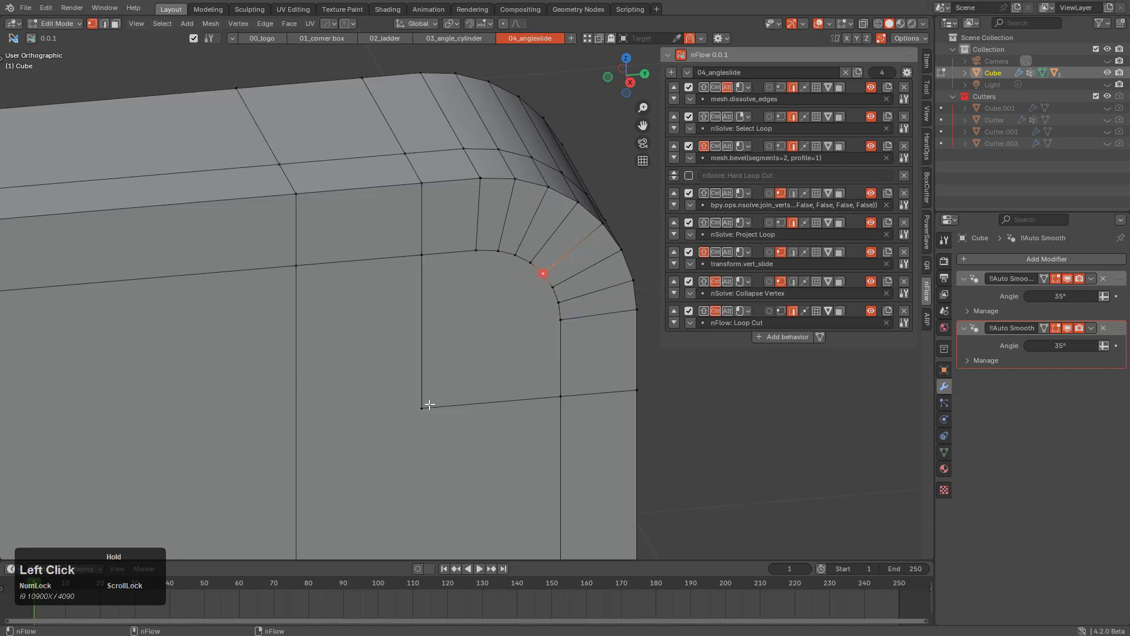
{"action": "left_click_drag", "start_coordinate": [429, 404], "coordinate": [528, 328]}
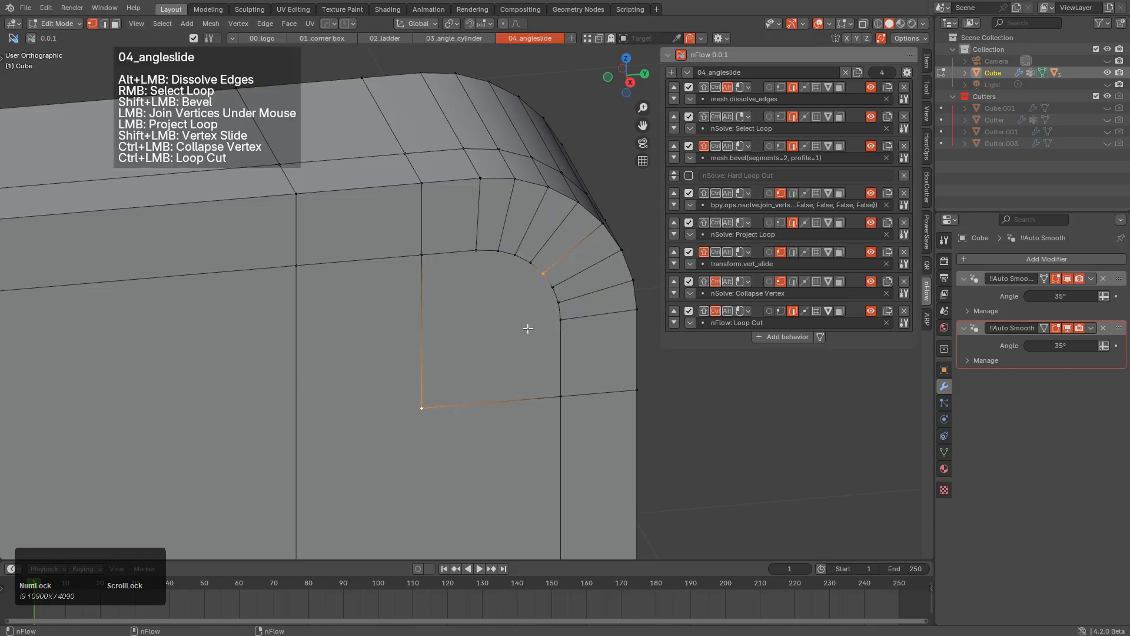
{"action": "key", "text": "ctrl+z"}
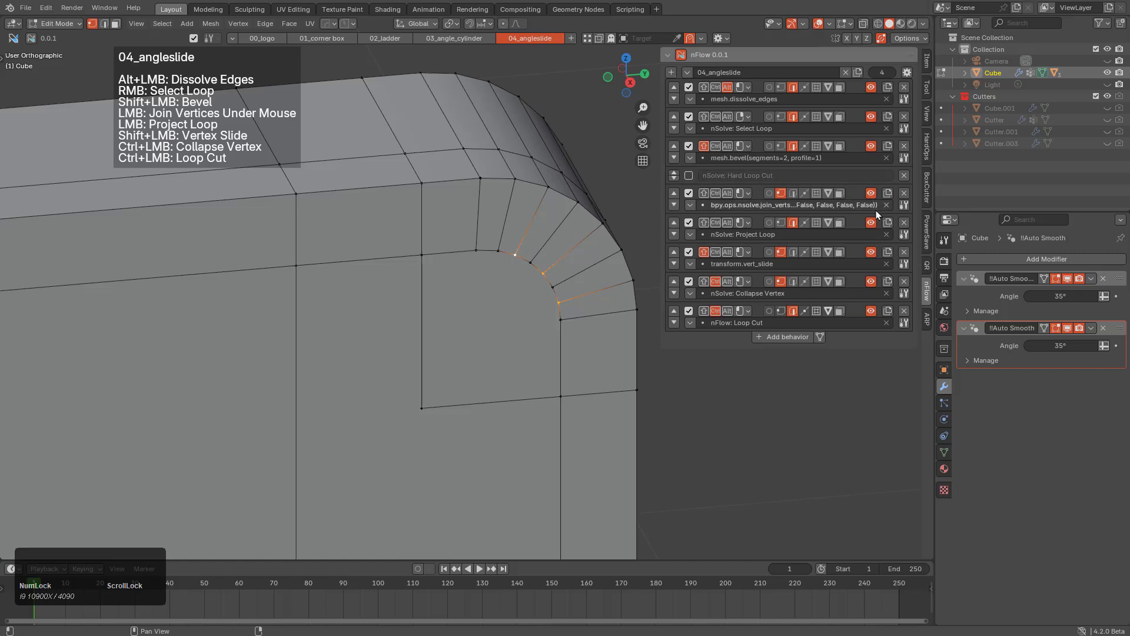
Set the join_verts behavior's selection mode to Add.
{"action": "left_click", "coordinate": [903, 205]}
{"action": "left_click", "coordinate": [888, 140]}
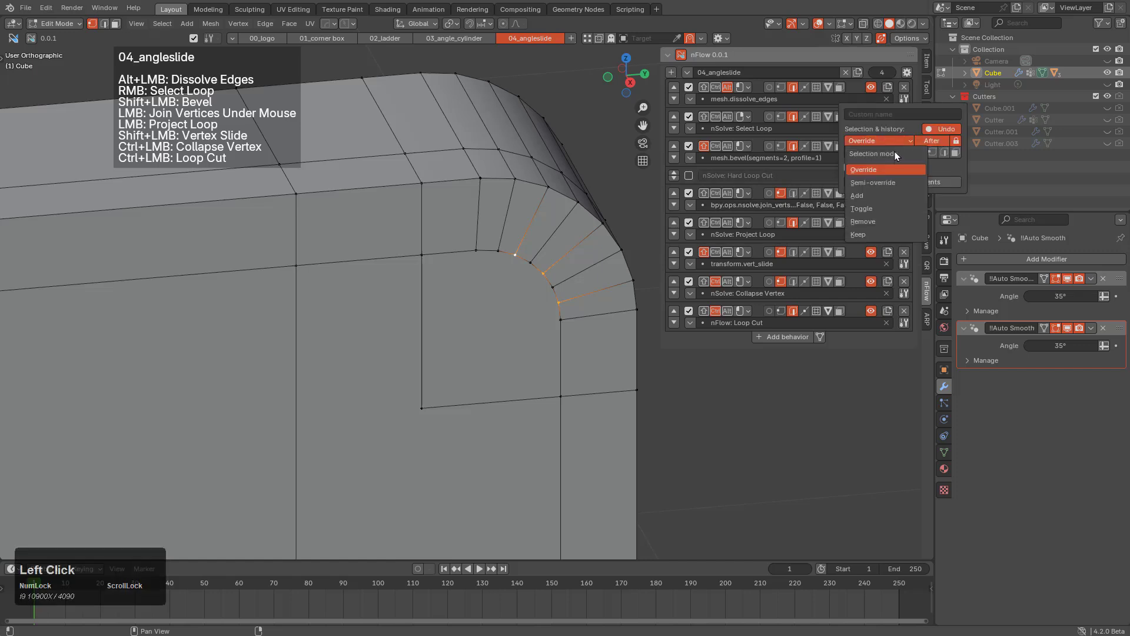
{"action": "left_click", "coordinate": [891, 192]}
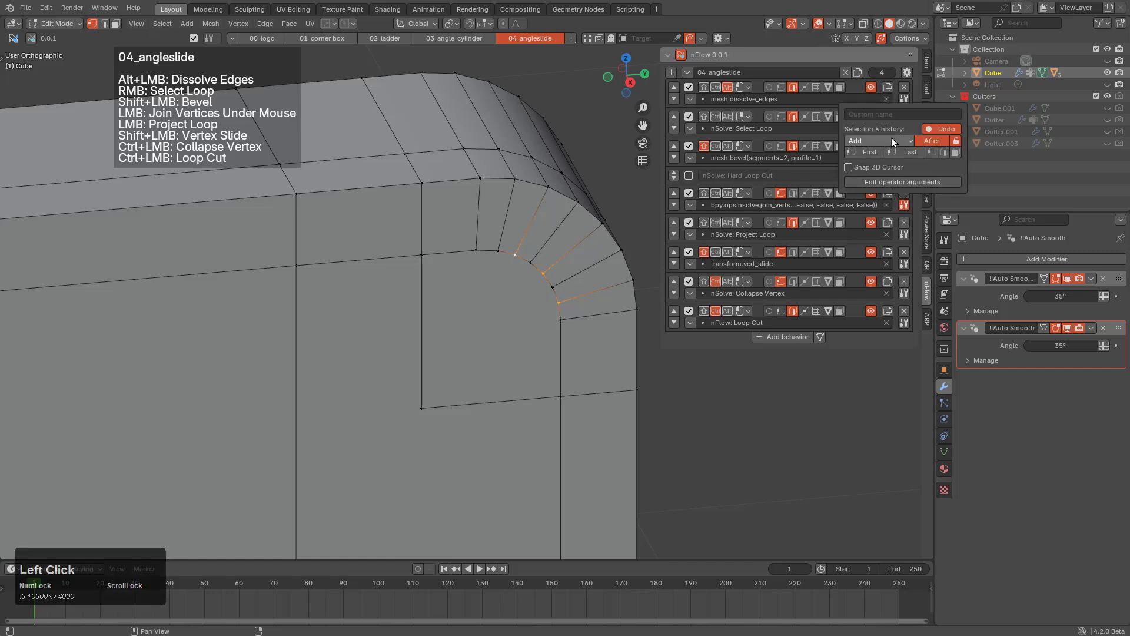
Test the Add selection mode by joining the three selected arc vertices to the inner corner vertex, then undo the join.
{"action": "left_click_drag", "start_coordinate": [544, 275], "coordinate": [479, 363]}
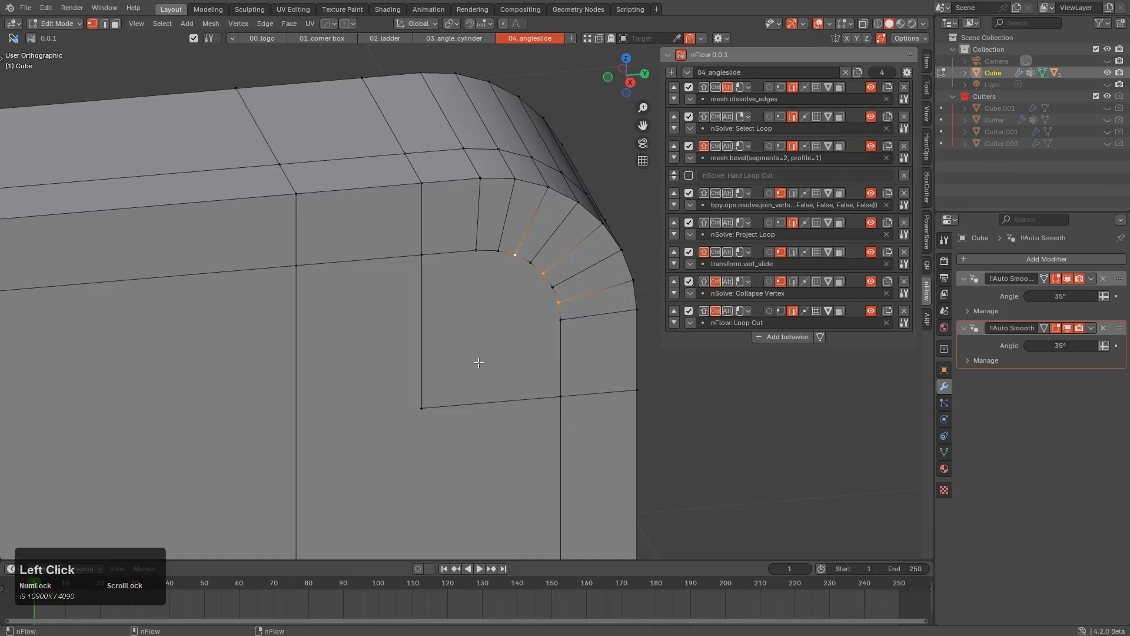
{"action": "left_click", "coordinate": [422, 406]}
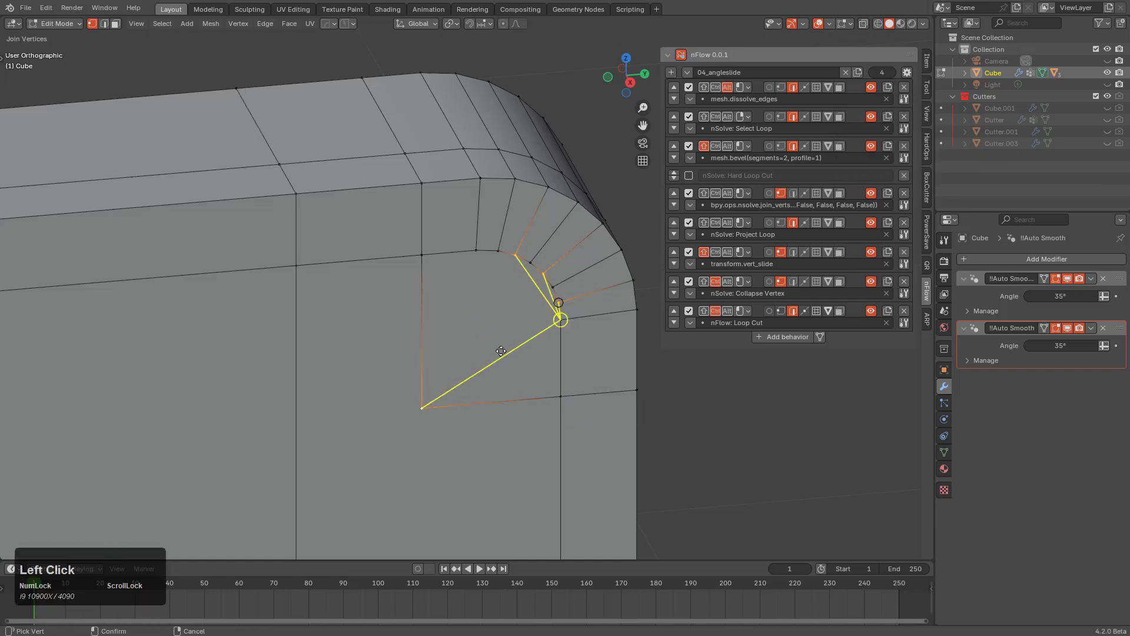
{"action": "left_click", "coordinate": [903, 159]}
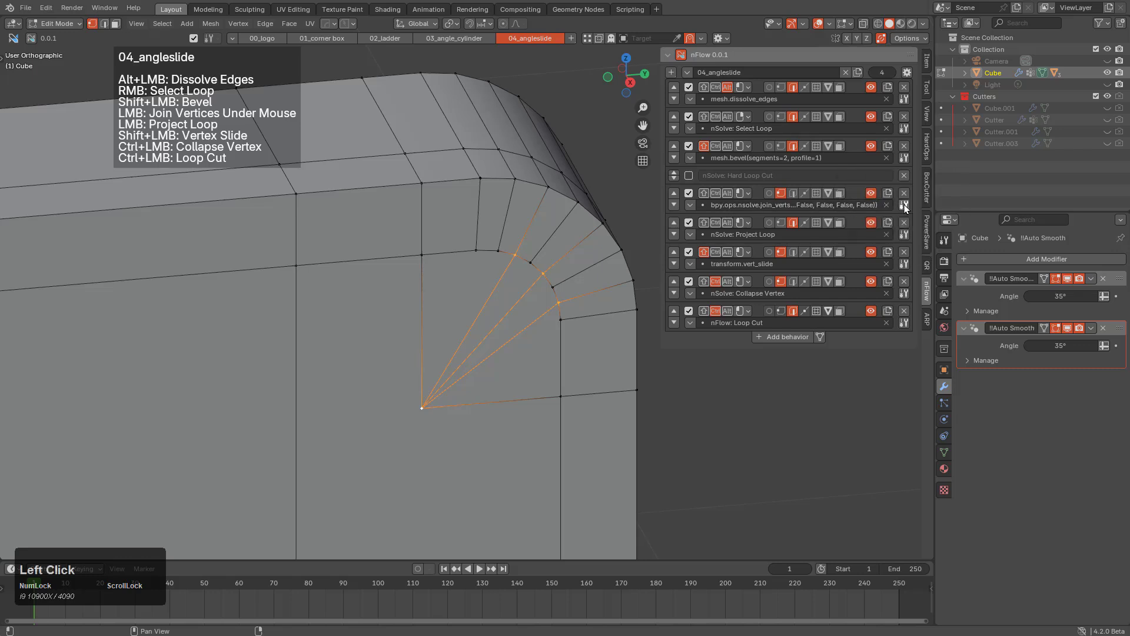
{"action": "left_click", "coordinate": [903, 205]}
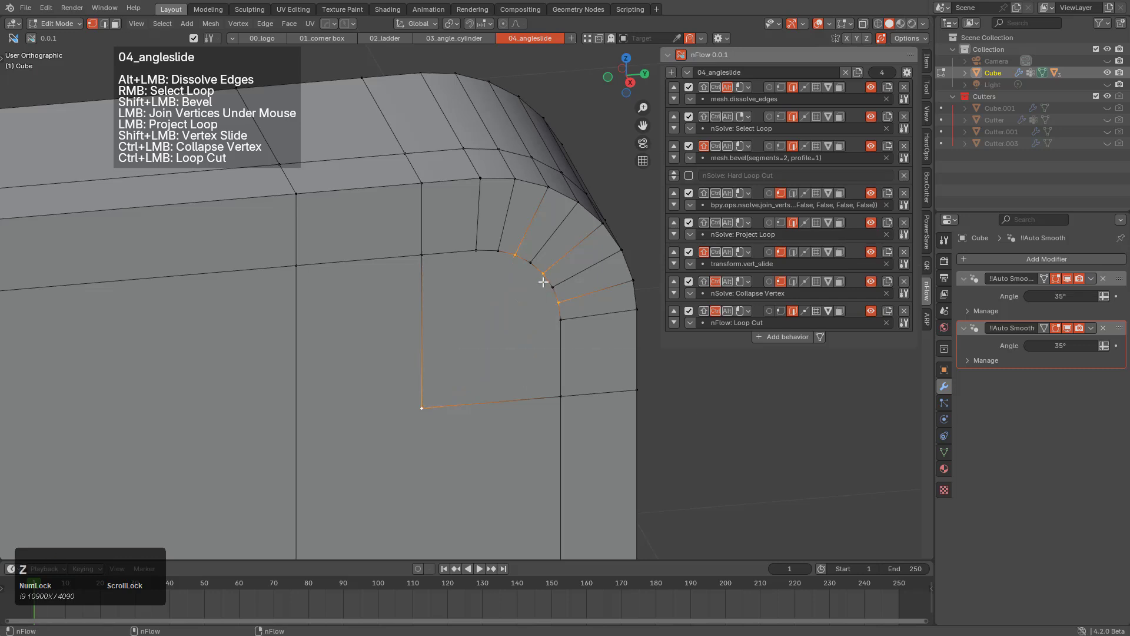
Deselect the inner corner vertex and join the three selected arc vertices to it in one operation.
{"action": "left_click_drag", "start_coordinate": [543, 282], "coordinate": [422, 415]}
{"action": "left_click", "coordinate": [431, 412], "text": "shift"}
{"action": "left_click_drag", "start_coordinate": [538, 274], "coordinate": [468, 357]}
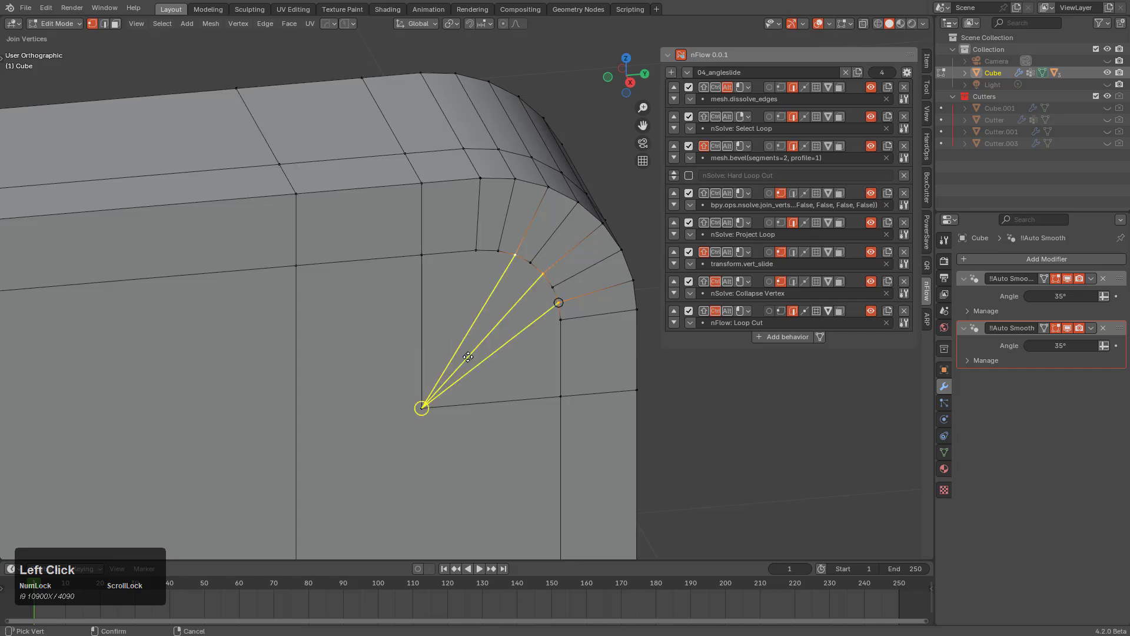
{"action": "left_click_drag", "start_coordinate": [409, 431], "coordinate": [408, 429]}
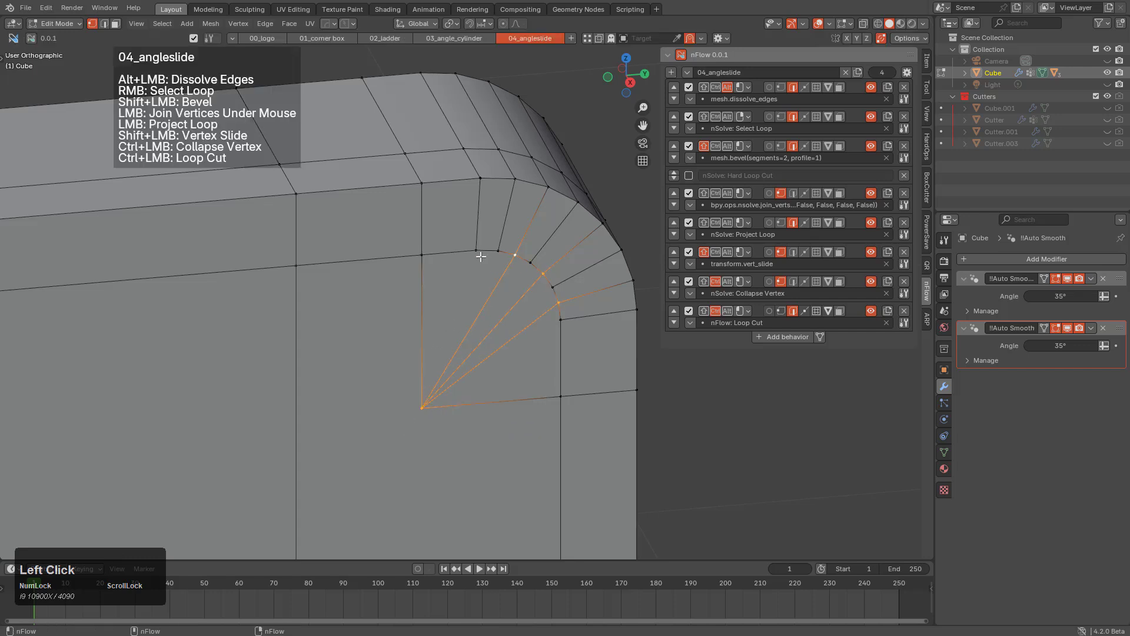
Try joining the arc's first vertex to the inner corner vertex as well, then undo that join.
{"action": "left_click_drag", "start_coordinate": [475, 254], "coordinate": [406, 432]}
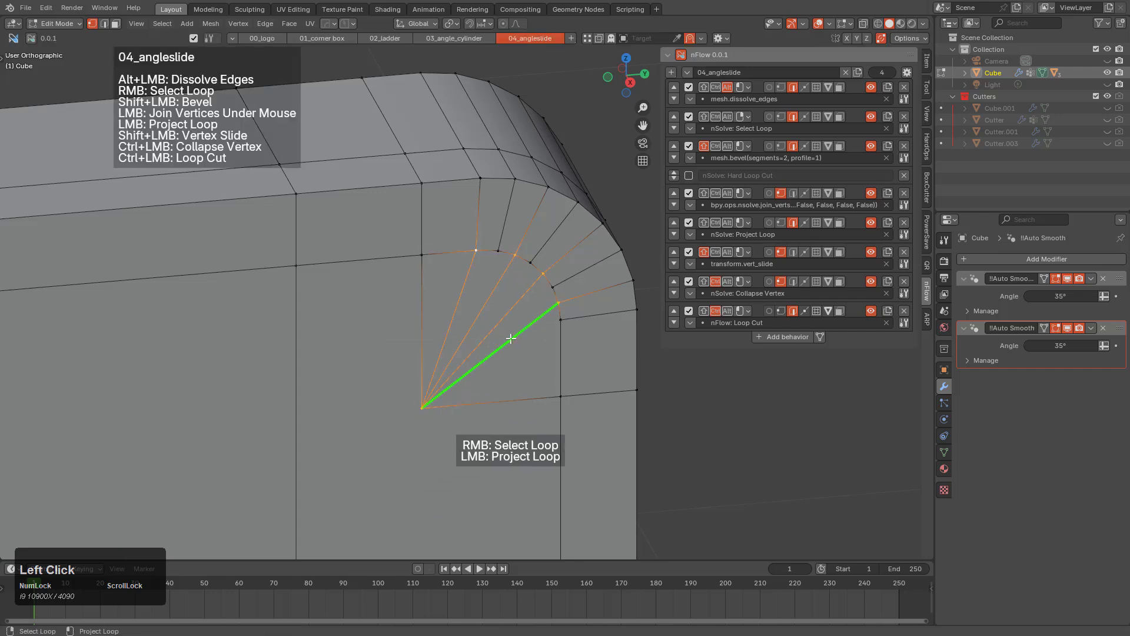
{"action": "key", "text": "ctrl+z"}
Deselect everything, switch to edge selection and slide the inner-face vertex above the inner corner onto the arc's first vertex.
{"action": "key", "text": "alt+a"}
{"action": "scroll", "coordinate": [559, 353], "scroll_direction": "down", "scroll_amount": 4}
{"action": "middle_click_drag", "start_coordinate": [597, 343], "coordinate": [487, 368]}
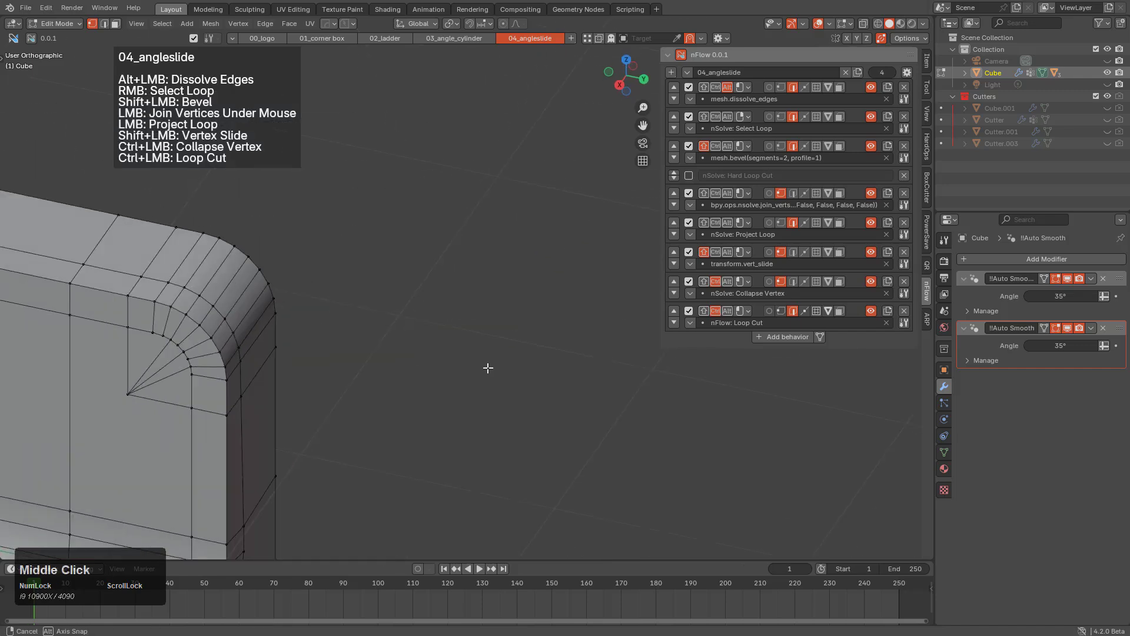
{"action": "middle_click_drag", "start_coordinate": [356, 419], "coordinate": [583, 308], "text": "shift"}
{"action": "scroll", "coordinate": [478, 307], "scroll_direction": "up", "scroll_amount": 5}
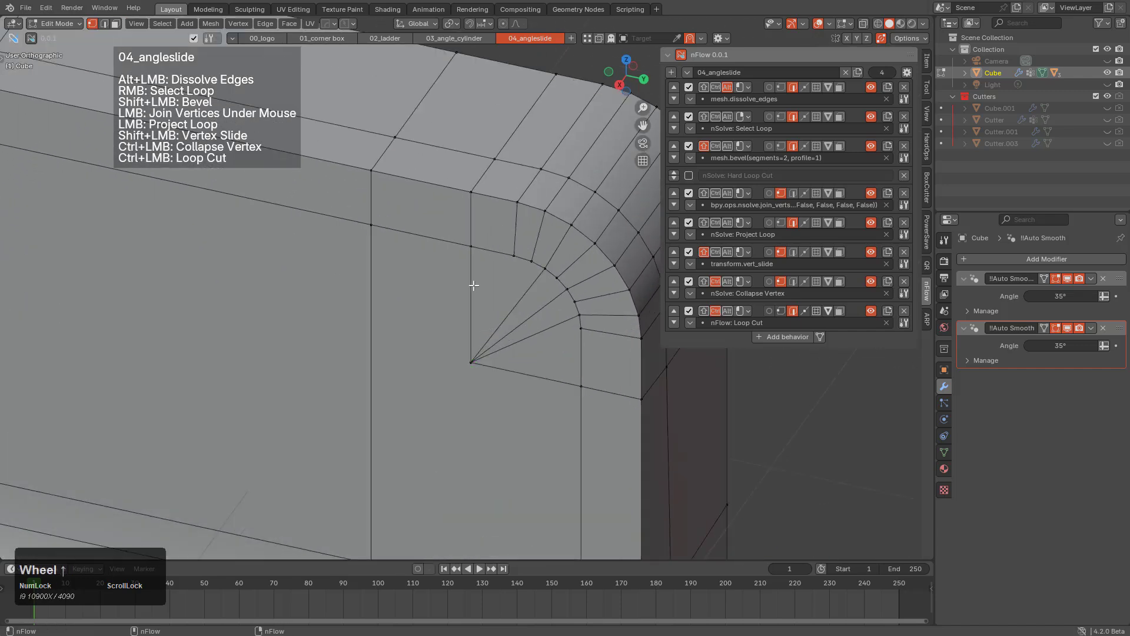
{"action": "key", "text": "2"}
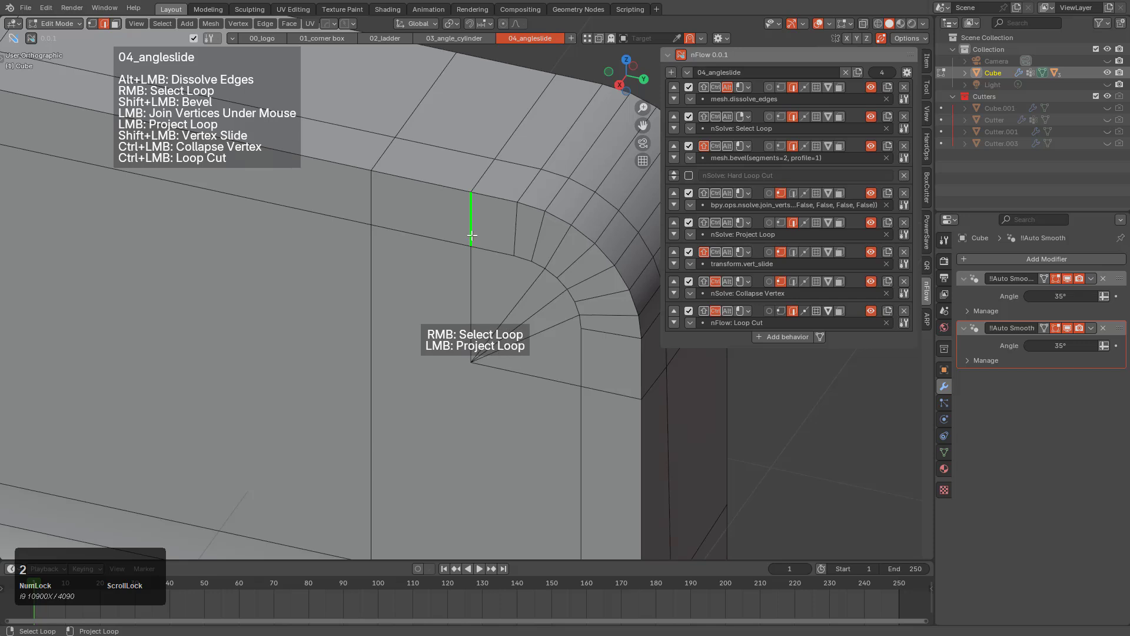
{"action": "left_click_drag", "start_coordinate": [469, 246], "coordinate": [530, 260], "text": "shift"}
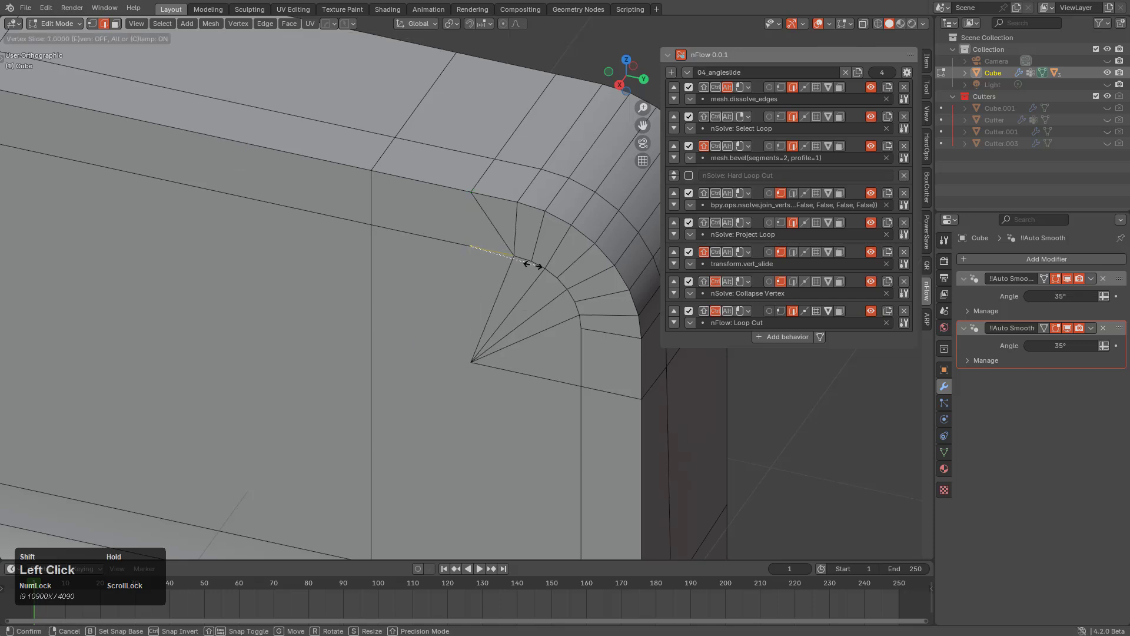
{"action": "key", "text": "ctrl+z"}
{"action": "left_click", "coordinate": [470, 247], "text": "shift"}
{"action": "left_click", "coordinate": [518, 257], "text": "shift"}
Slide the three matching vertices across the top rim along their edges onto the start vertices of the rounded corner.
{"action": "left_click_drag", "start_coordinate": [471, 191], "coordinate": [535, 213], "text": "shift"}
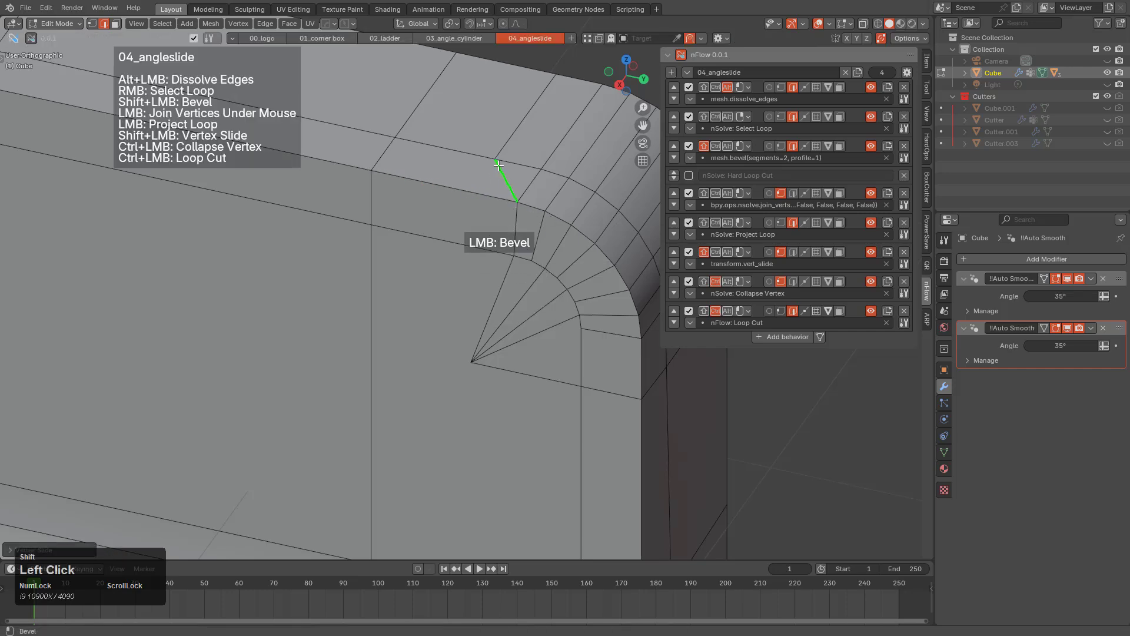
{"action": "left_click_drag", "start_coordinate": [494, 159], "coordinate": [540, 181], "text": "shift"}
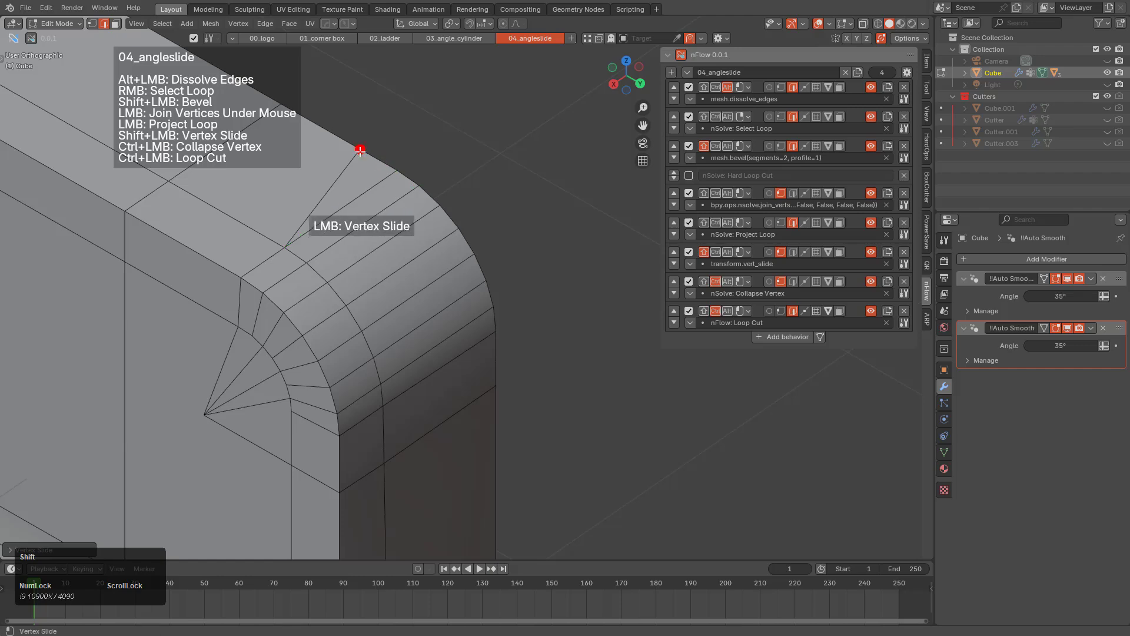
{"action": "left_click_drag", "start_coordinate": [355, 147], "coordinate": [439, 194], "text": "shift"}
Examine the topology on the back side of the rounded end and around the lower inner corner.
{"action": "middle_click_drag", "start_coordinate": [491, 214], "coordinate": [426, 226]}
{"action": "scroll", "coordinate": [426, 226], "scroll_direction": "down", "scroll_amount": 5}
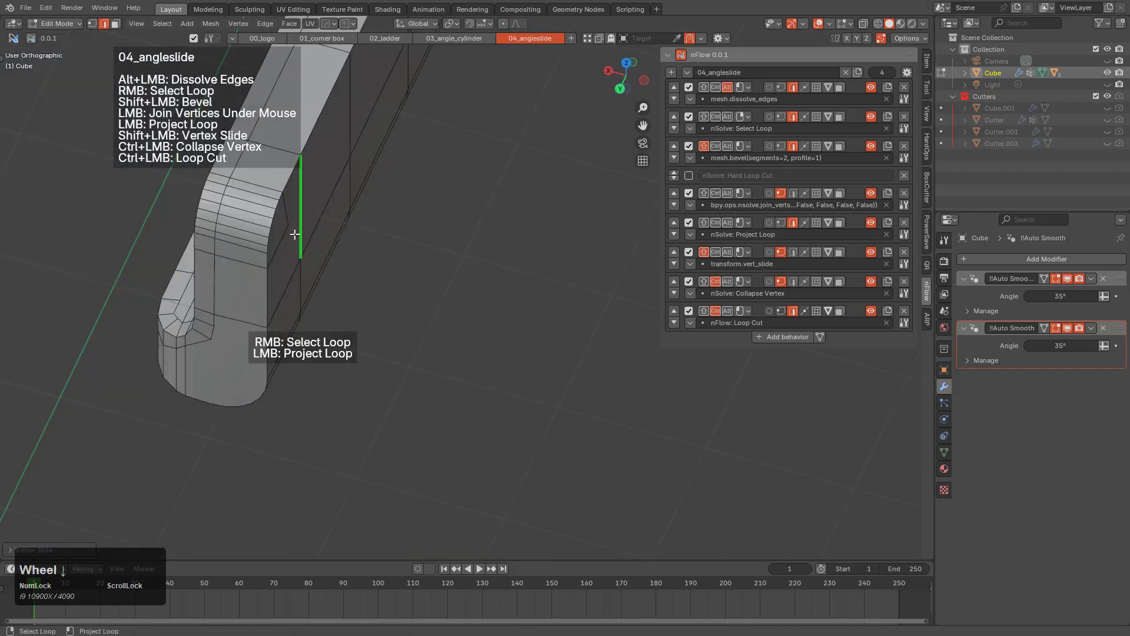
{"action": "middle_click_drag", "start_coordinate": [303, 270], "coordinate": [378, 268]}
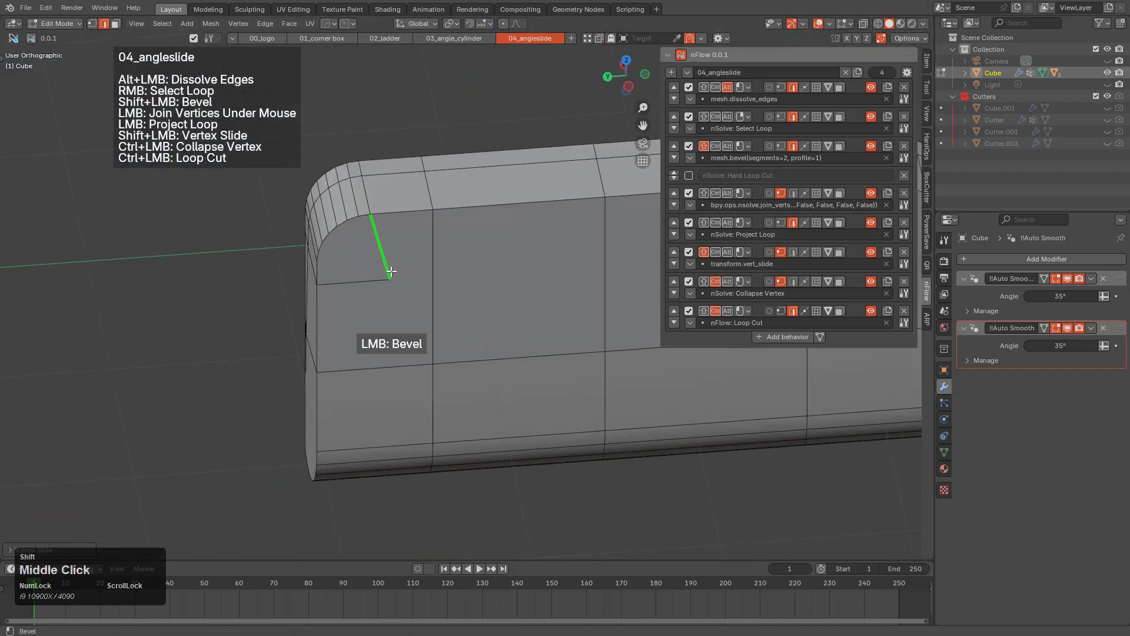
{"action": "mouse_move", "coordinate": [378, 268]}
{"action": "left_mouse_down", "text": "shift"}
{"action": "mouse_move", "coordinate": [365, 277]}
{"action": "mouse_move", "coordinate": [390, 252]}
{"action": "left_mouse_up", "text": "shift"}
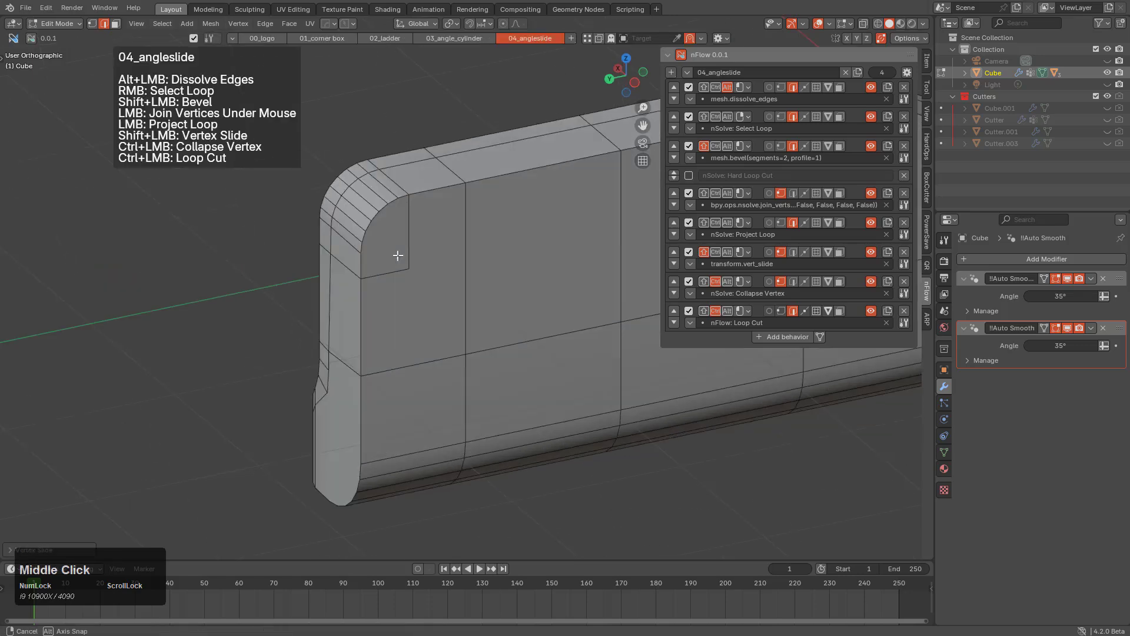
{"action": "middle_click_drag", "start_coordinate": [391, 252], "coordinate": [616, 389]}
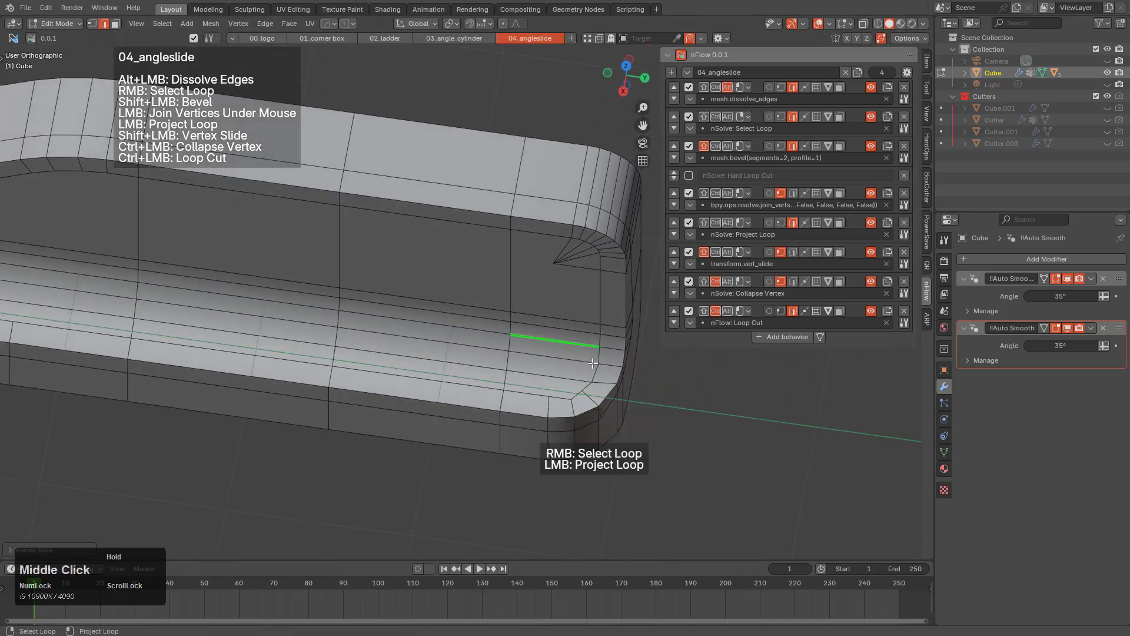
{"action": "scroll", "coordinate": [588, 353], "scroll_direction": "up", "scroll_amount": 4}
{"action": "left_click", "coordinate": [517, 250], "text": "shift"}
{"action": "left_click_drag", "start_coordinate": [518, 249], "coordinate": [528, 282], "text": "shift"}
{"action": "scroll", "coordinate": [502, 283], "scroll_direction": "down", "scroll_amount": 1}
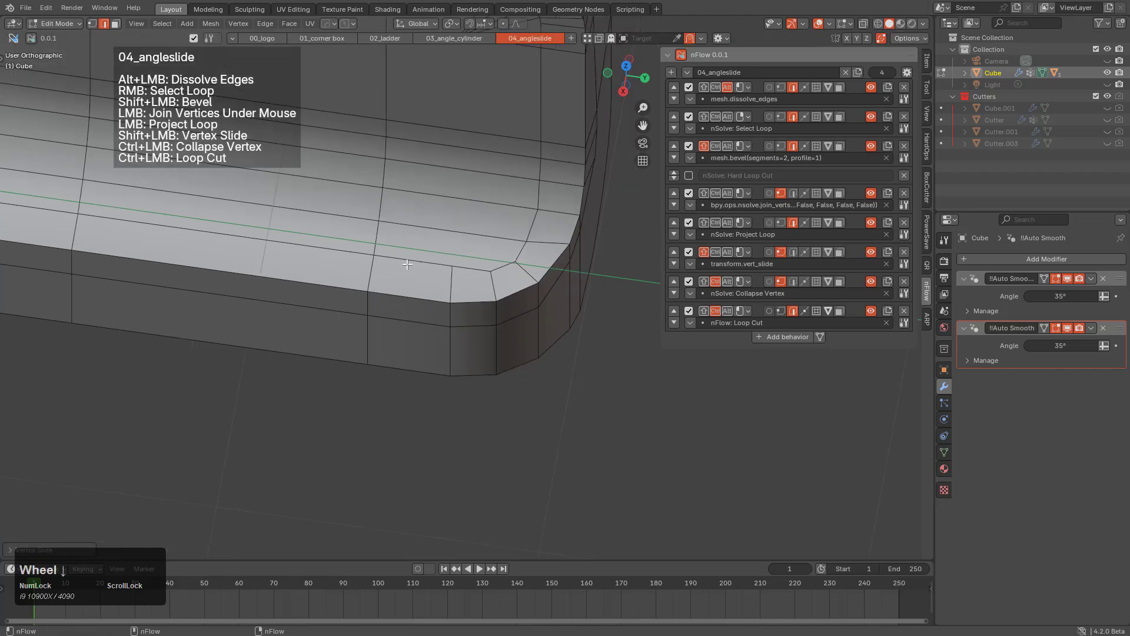
{"action": "middle_click_drag", "start_coordinate": [470, 272], "coordinate": [441, 280]}
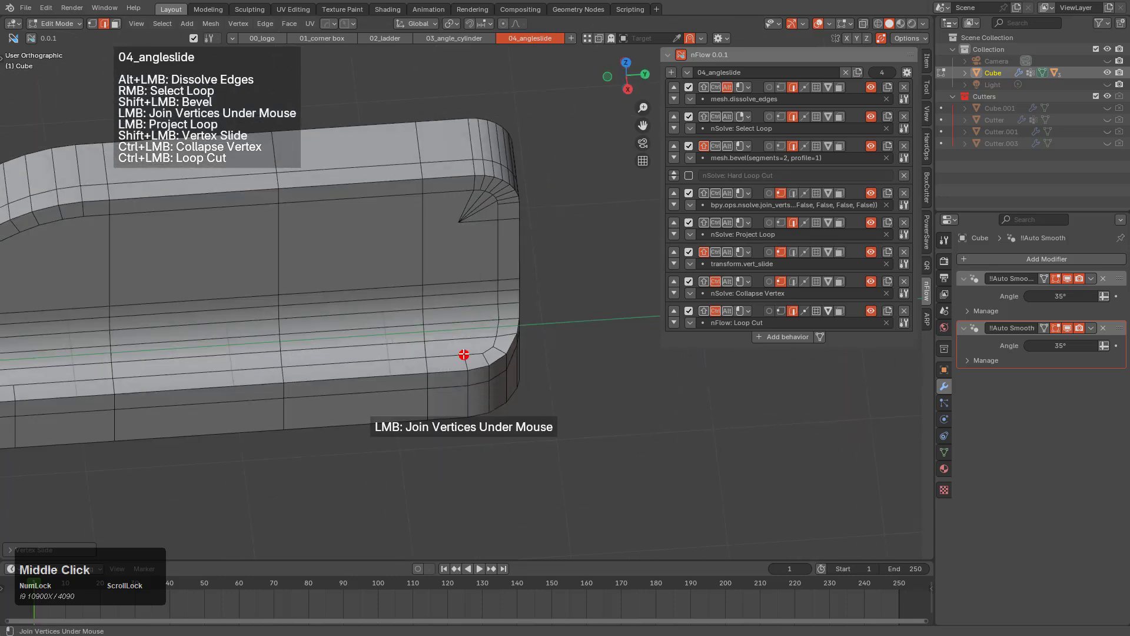
Join the vertex above the lower rounded corner to the inner corner vertex of the fan with a vertical edge.
{"action": "left_click_drag", "start_coordinate": [463, 356], "coordinate": [459, 276]}
{"action": "left_click_drag", "start_coordinate": [463, 224], "coordinate": [463, 223]}
{"action": "scroll", "coordinate": [506, 312], "scroll_direction": "up", "scroll_amount": 5}
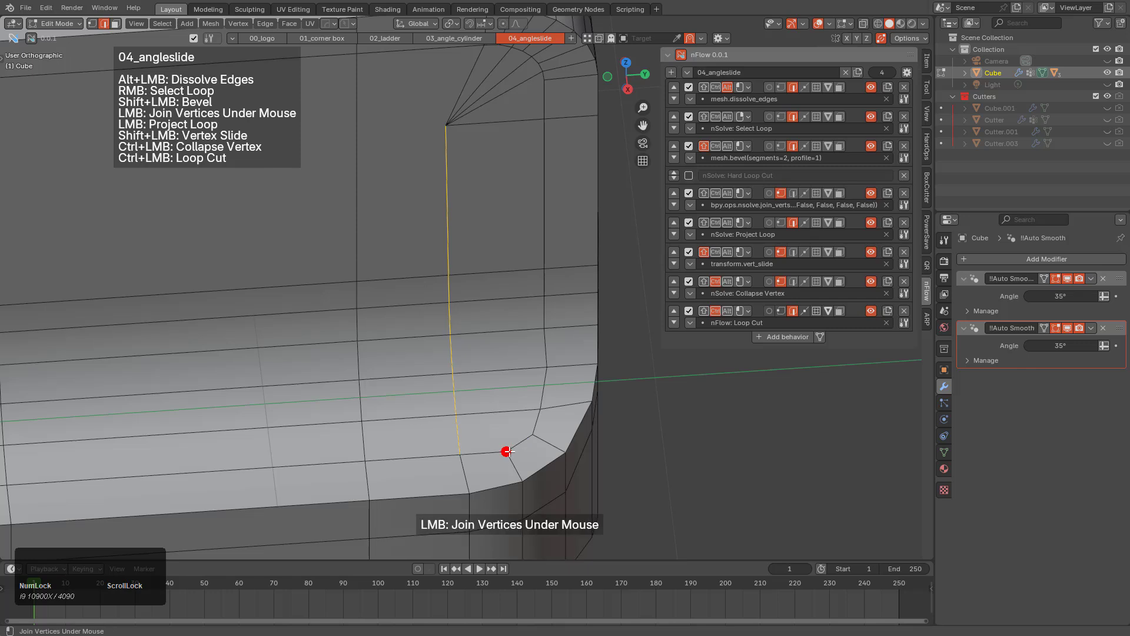
{"action": "left_click_drag", "start_coordinate": [506, 450], "coordinate": [505, 248]}
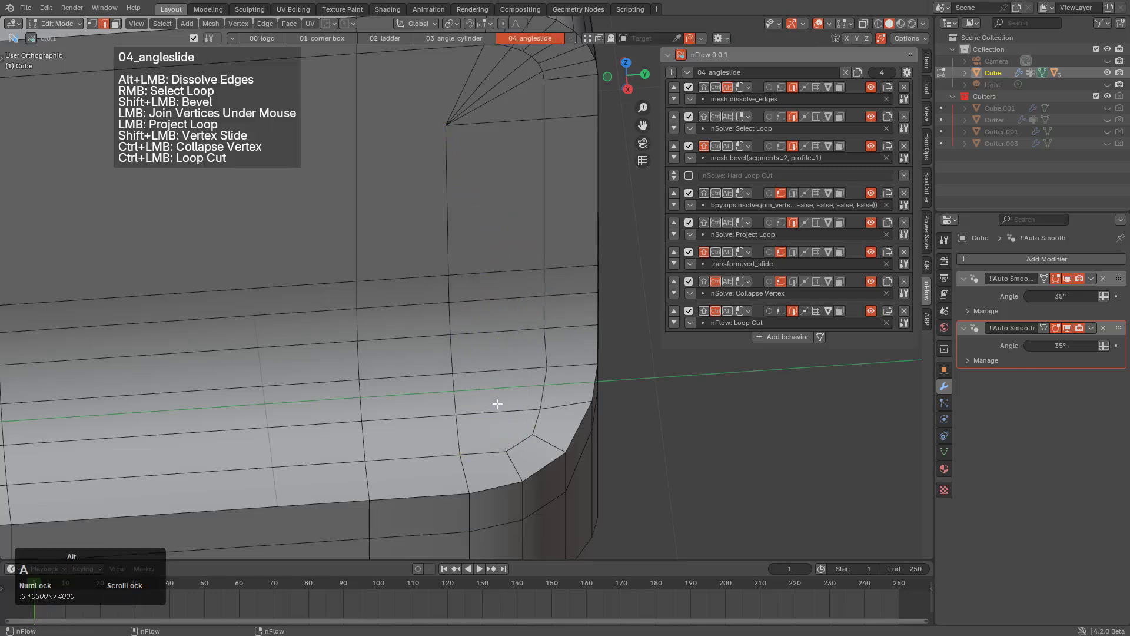
Add a centred loop cut between the new vertical edge and its outer neighbour, and connect its lower end to the lower rounded corner's vertex.
{"action": "left_click", "coordinate": [504, 337], "text": "ctrl"}
{"action": "right_click", "coordinate": [505, 338]}
{"action": "left_click", "coordinate": [505, 93]}
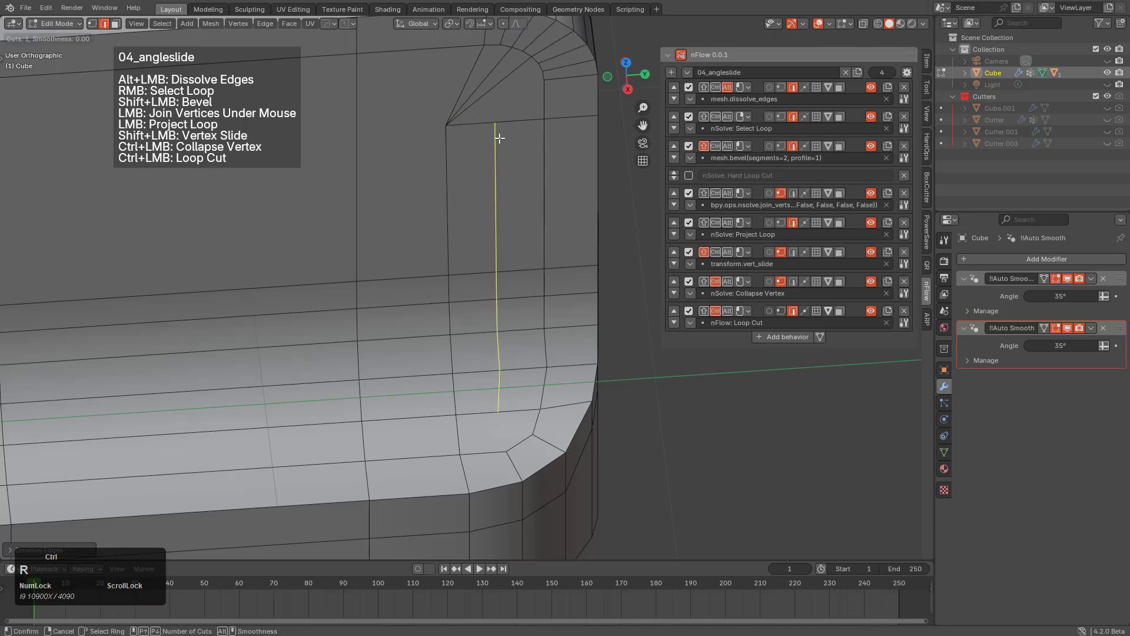
{"action": "right_click", "coordinate": [499, 138]}
{"action": "left_click", "coordinate": [498, 410], "text": "shift"}
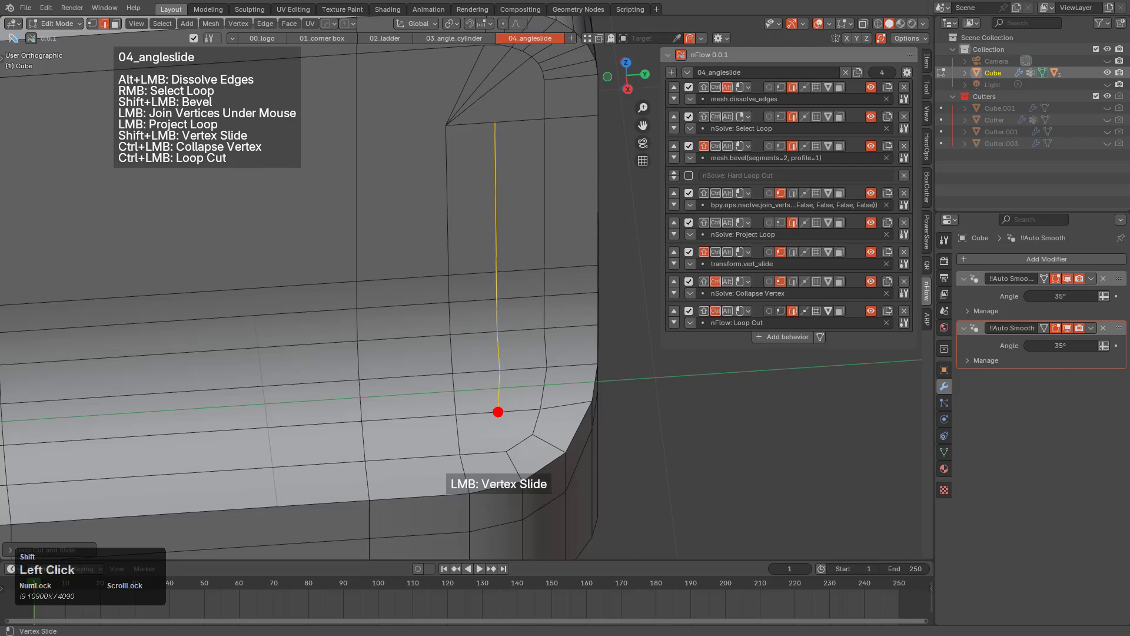
{"action": "left_click", "coordinate": [501, 411]}
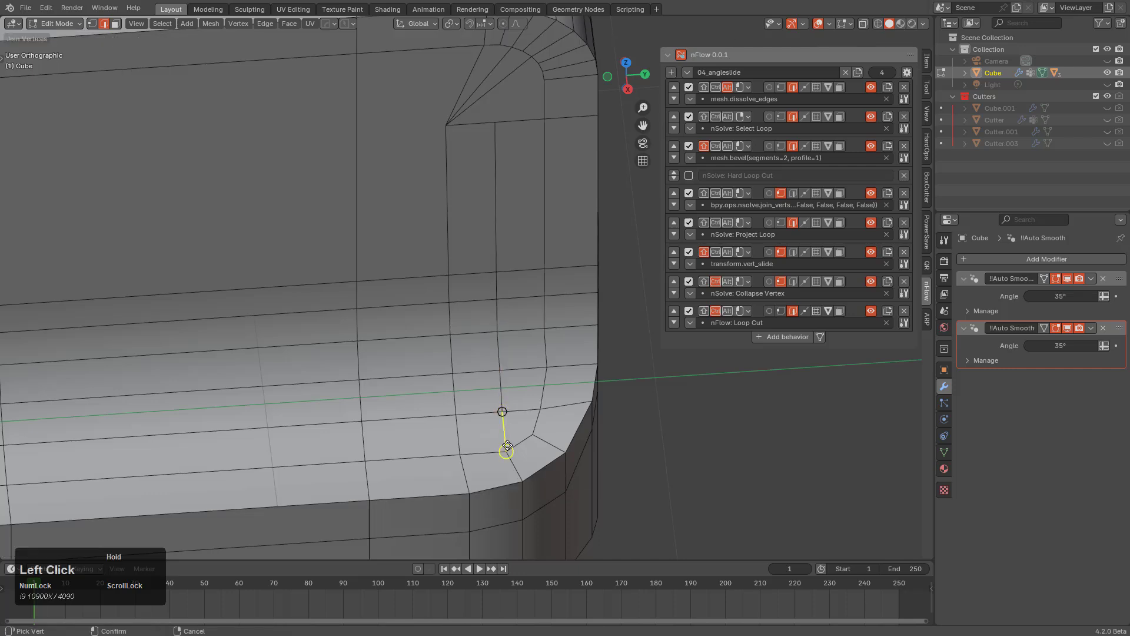
Disable the nSolve: Project Loop behavior in the 04_angleslide preset.
{"action": "scroll", "coordinate": [506, 332], "scroll_direction": "down", "scroll_amount": 4}
{"action": "middle_click_drag", "start_coordinate": [389, 272], "coordinate": [424, 295], "text": "shift"}
{"action": "scroll", "coordinate": [459, 271], "scroll_direction": "up", "scroll_amount": 1}
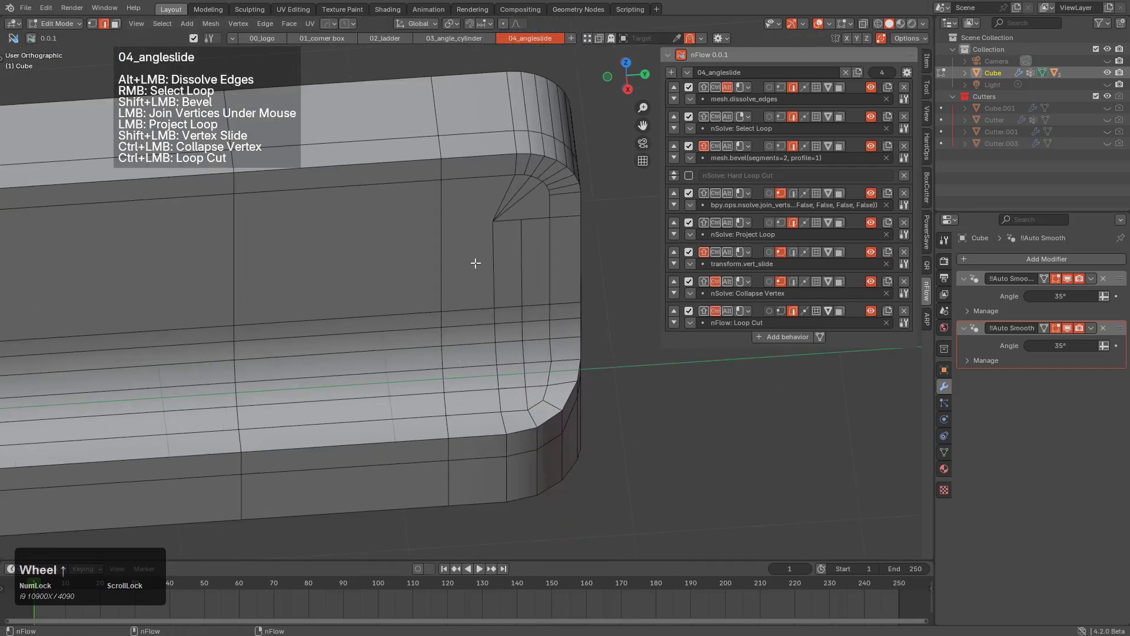
{"action": "scroll", "coordinate": [487, 255], "scroll_direction": "up", "scroll_amount": 2}
{"action": "middle_click_drag", "start_coordinate": [472, 174], "coordinate": [429, 192], "text": "shift"}
{"action": "left_click", "coordinate": [429, 192]}
{"action": "right_click", "coordinate": [451, 198]}
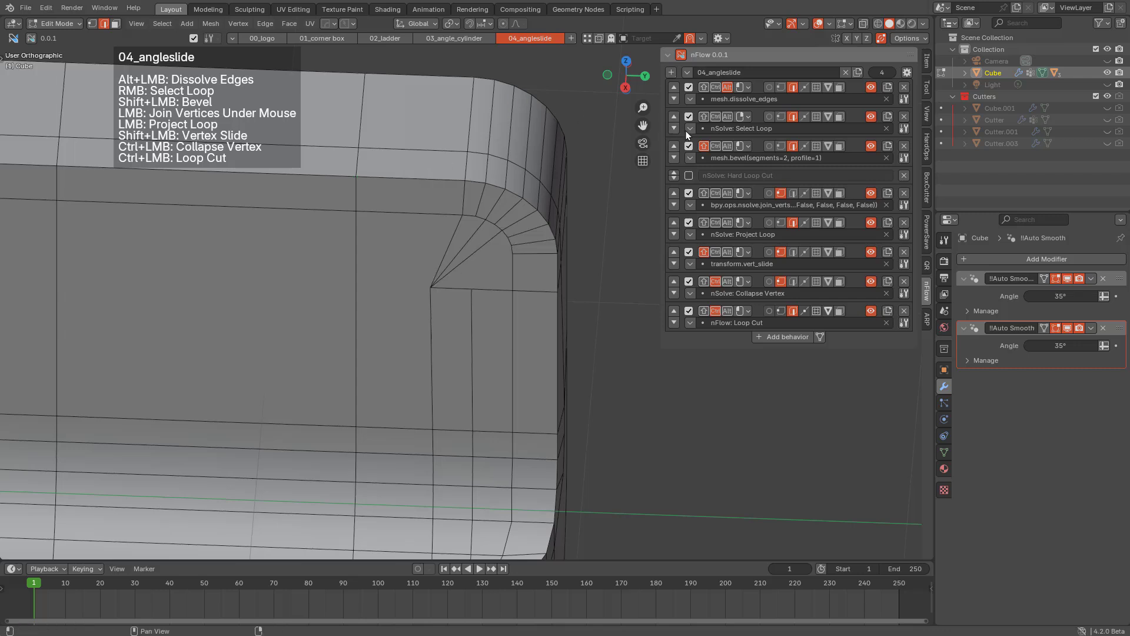
{"action": "left_click", "coordinate": [689, 222]}
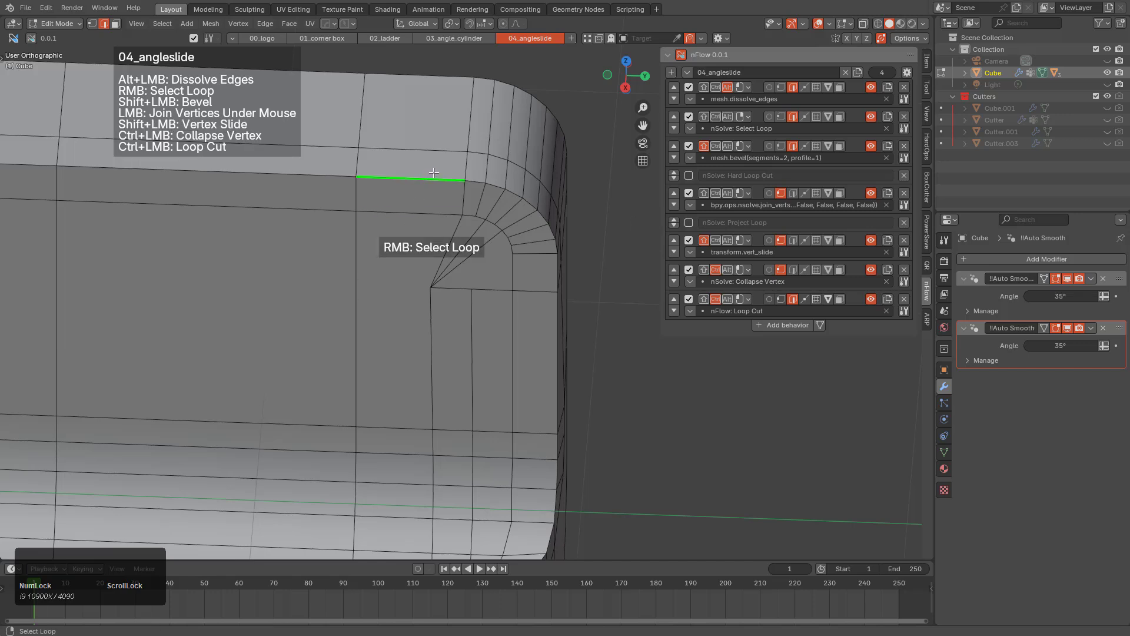
Add a new behavior to the preset that targets edges and runs the mesh.loopcut_slide operator.
{"action": "left_click", "coordinate": [778, 326]}
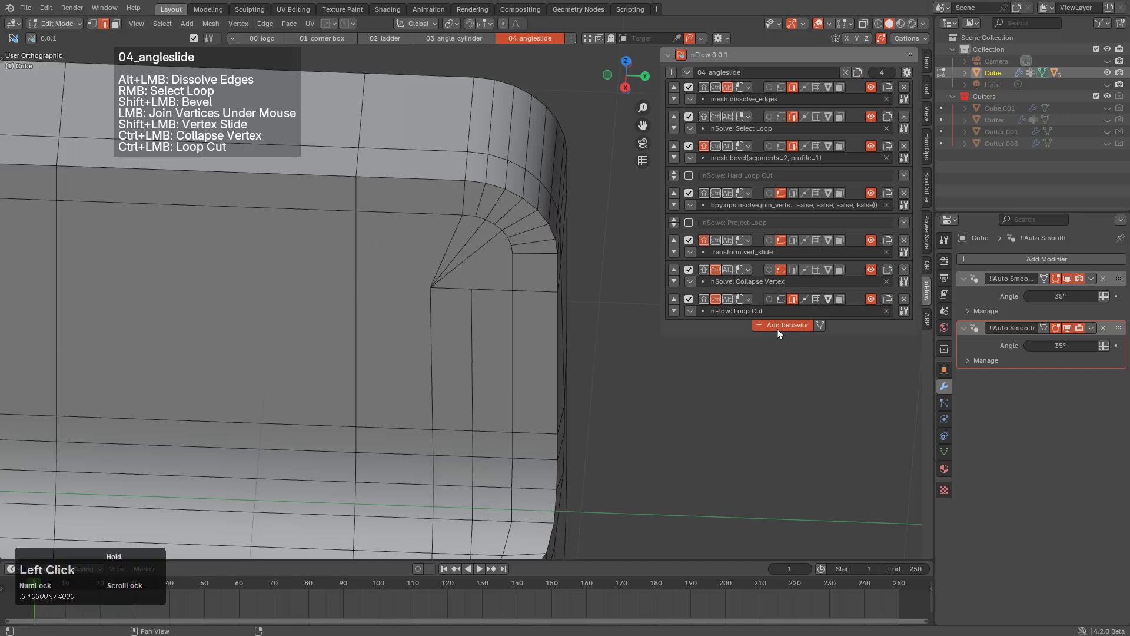
{"action": "left_click", "coordinate": [778, 328]}
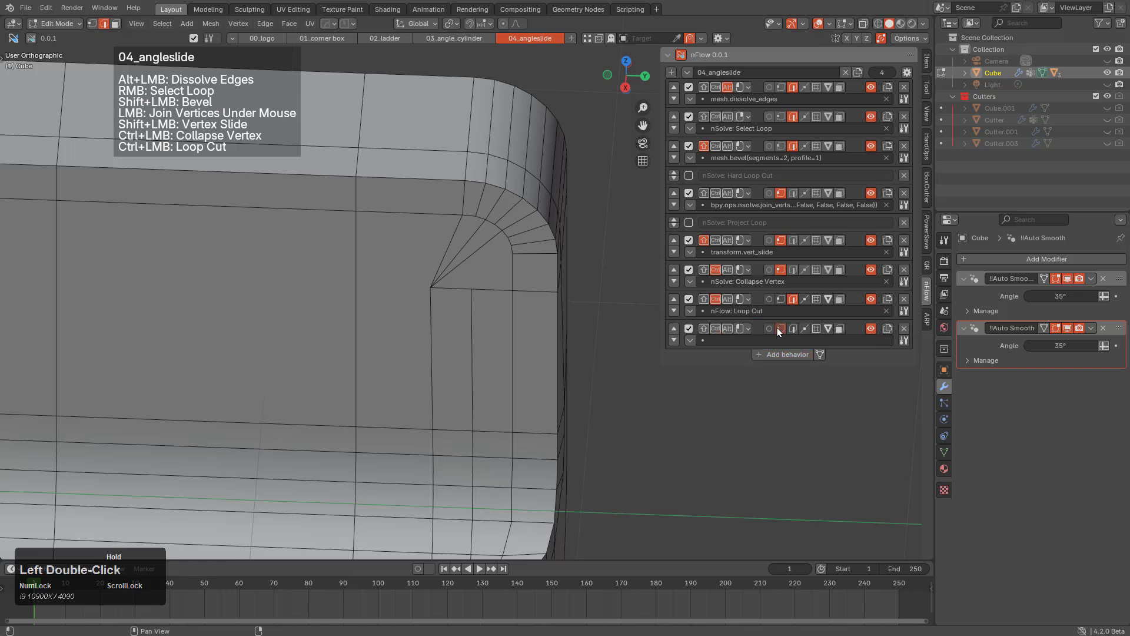
{"action": "left_click", "coordinate": [792, 328]}
{"action": "left_click", "coordinate": [783, 341]}
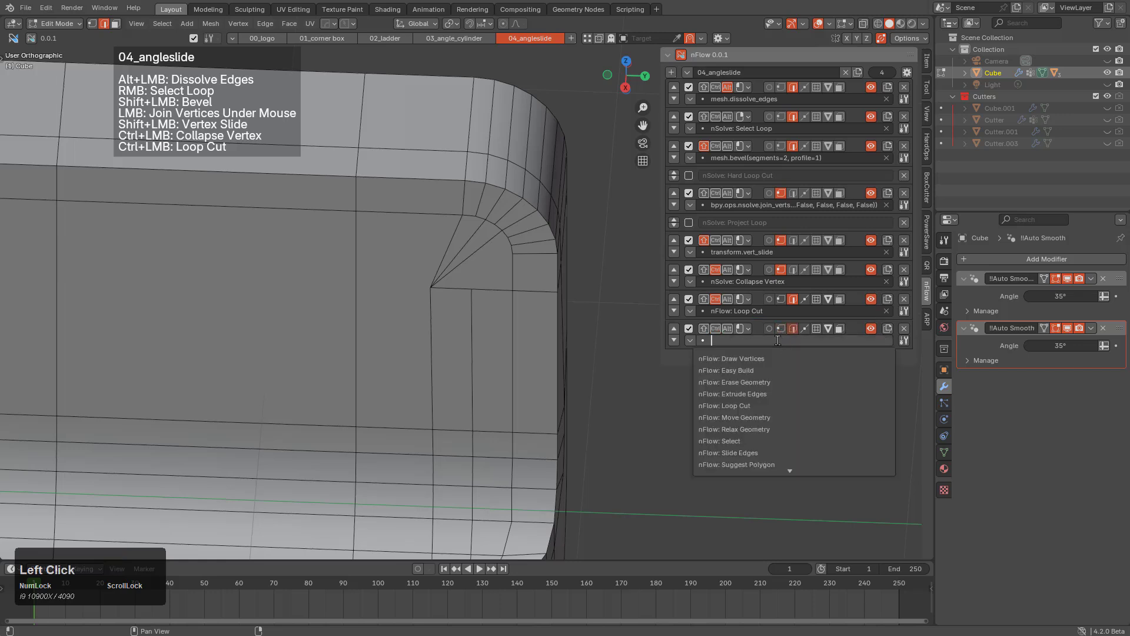
{"action": "type", "text": "loop"}
{"action": "scroll", "coordinate": [775, 447], "scroll_direction": "down", "scroll_amount": 6}
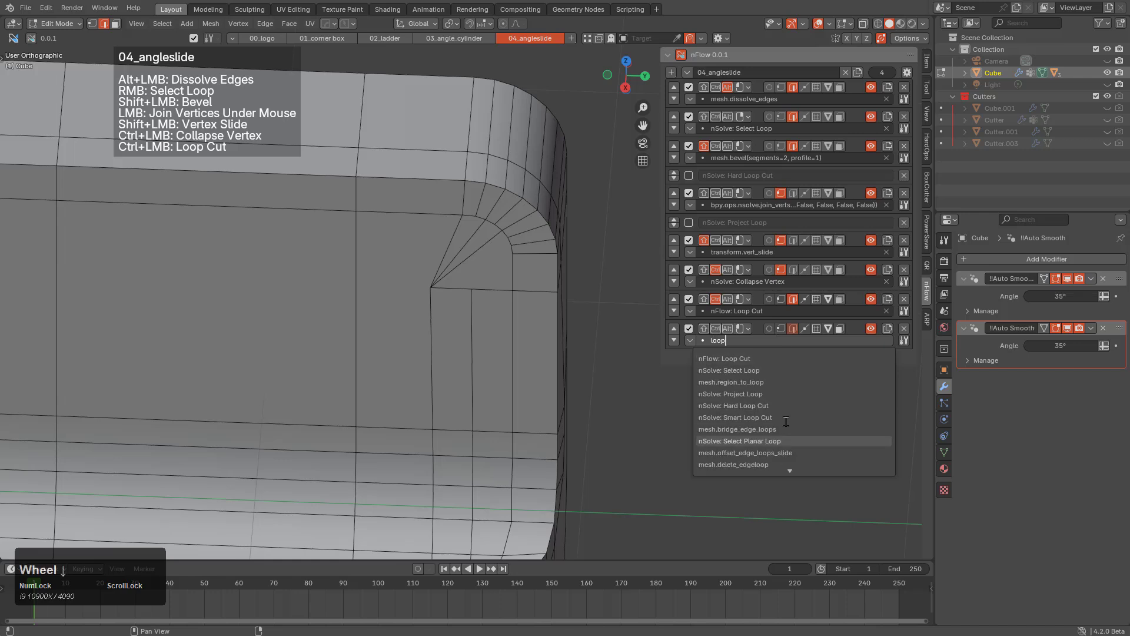
{"action": "left_click", "coordinate": [771, 452]}
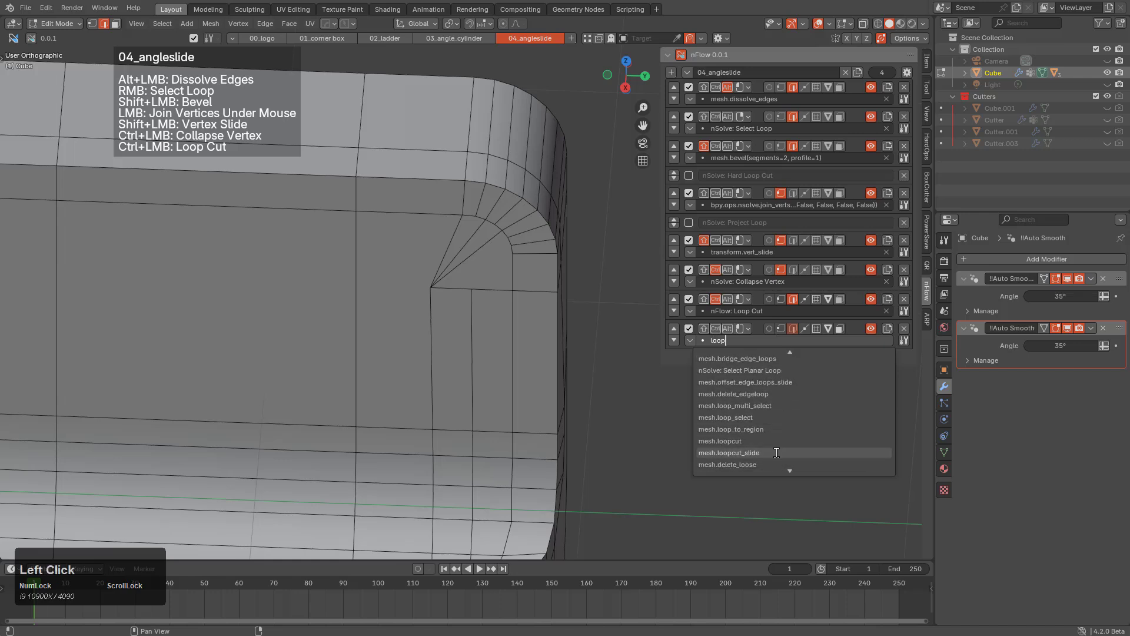
Cut a loop across the top rim beside the rounded corner and set snapping to Vertex to align it with the inner corner vertex.
{"action": "left_click", "coordinate": [416, 181]}
{"action": "left_click", "coordinate": [415, 181]}
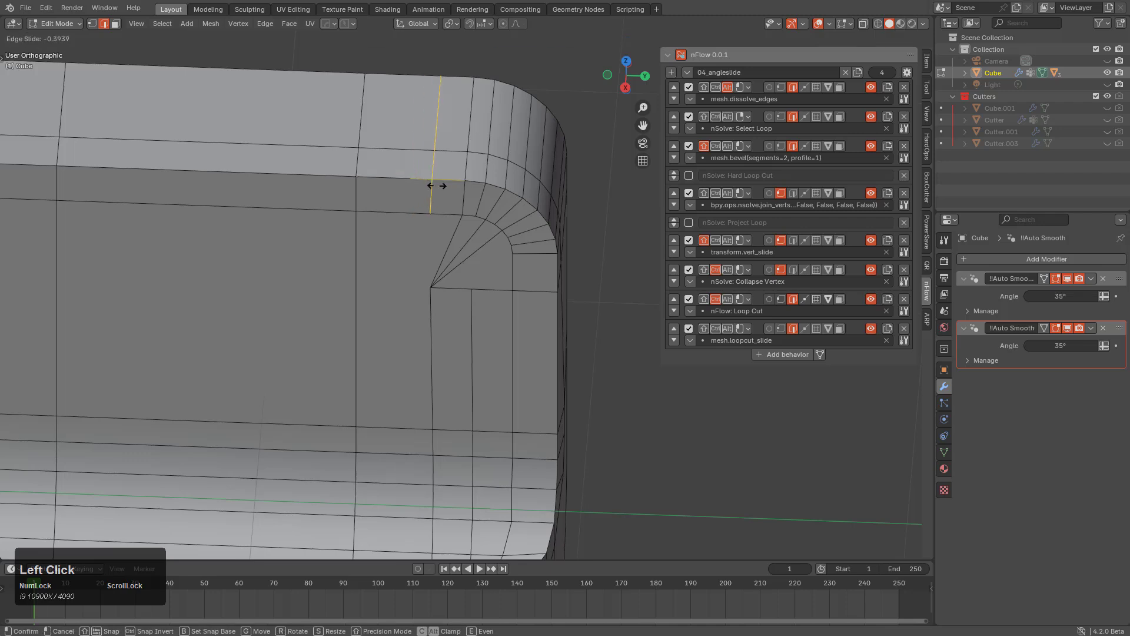
{"action": "left_click", "coordinate": [436, 287]}
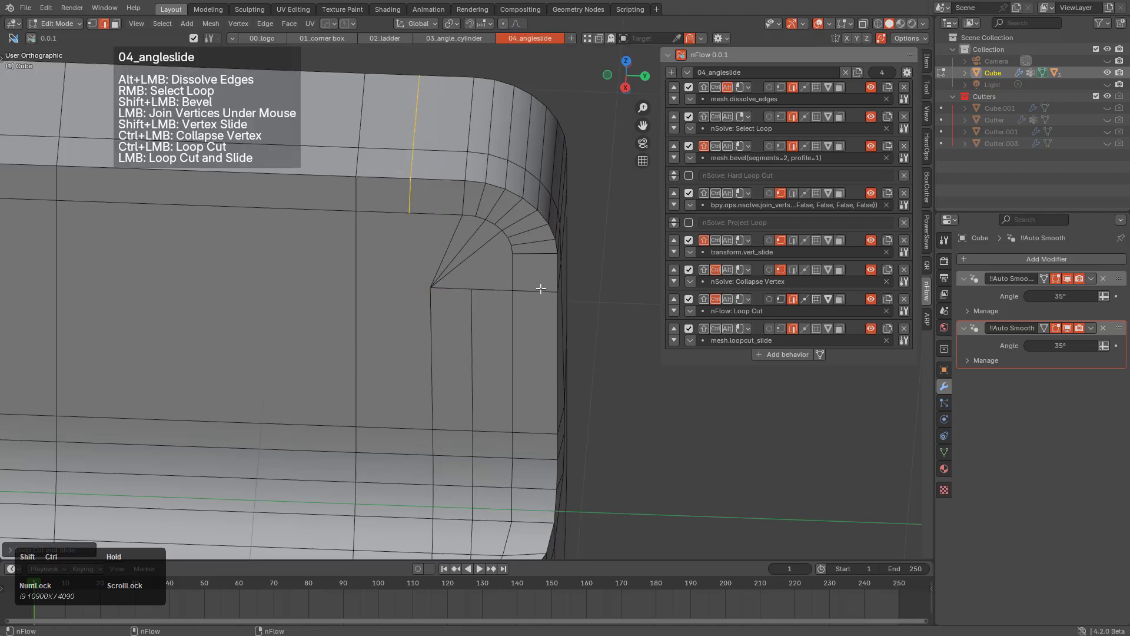
{"action": "key", "text": "shift+ctrl+Tab"}
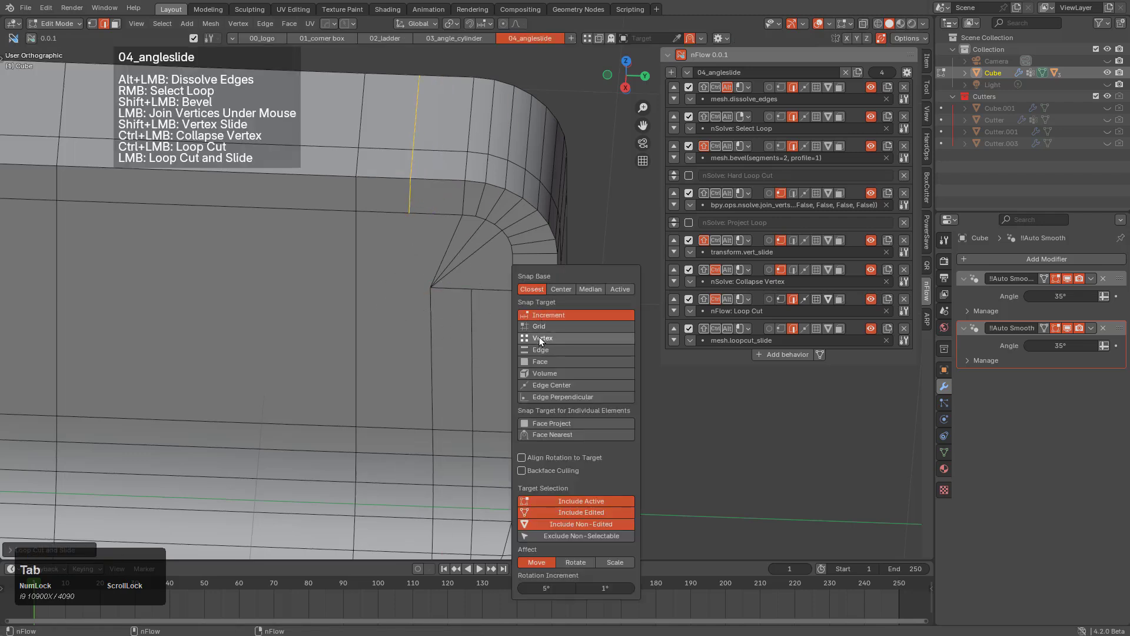
{"action": "left_click", "coordinate": [538, 338]}
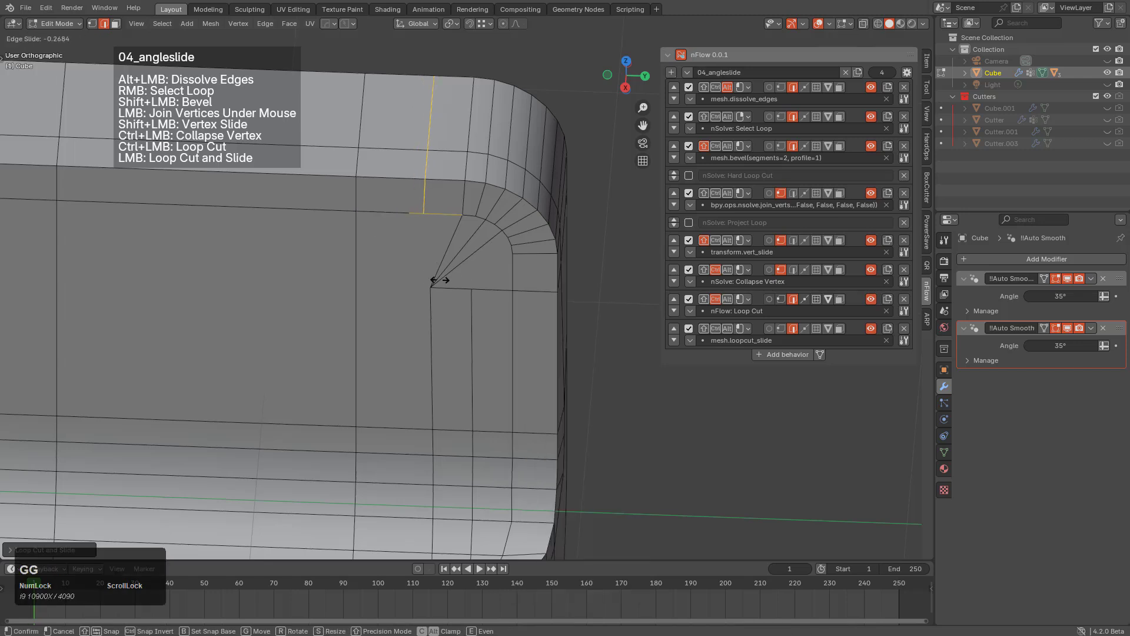
Join the lower end of the rim's new loop to the inner corner vertex and clear the selection.
{"action": "left_click", "coordinate": [430, 213]}
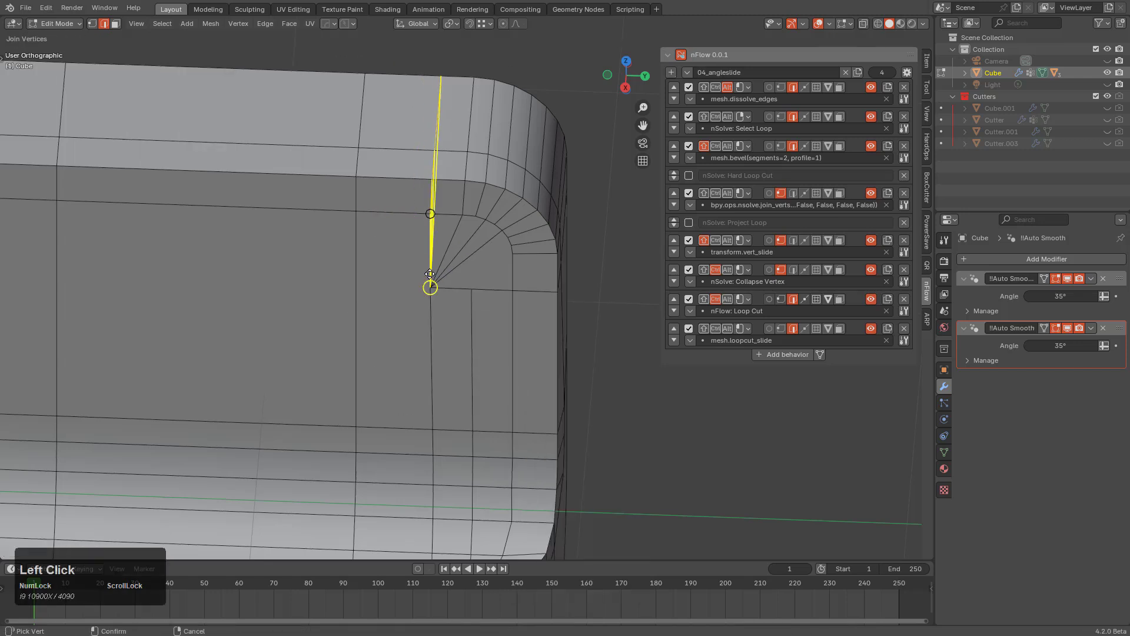
{"action": "left_click_drag", "start_coordinate": [431, 288], "coordinate": [431, 288]}
{"action": "key", "text": "alt+a"}
{"action": "left_click_drag", "start_coordinate": [430, 213], "coordinate": [431, 289]}
{"action": "key", "text": "alt+a"}
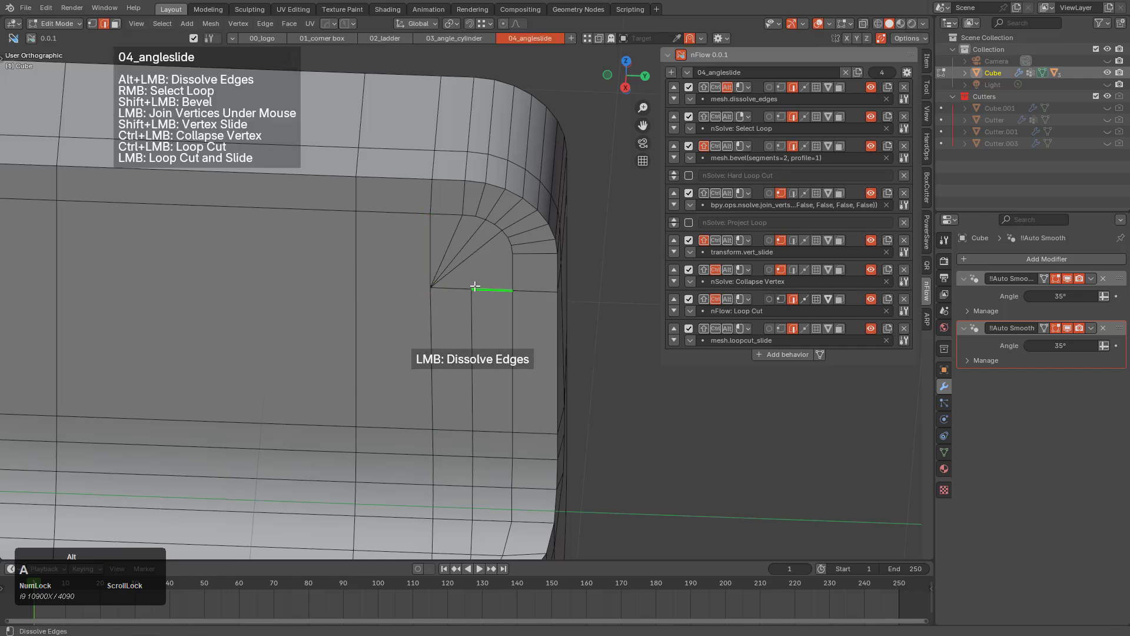
Join the upper end of the middle vertical edge to the last two vertices of the rounded corner's inner arc.
{"action": "left_click", "coordinate": [472, 288]}
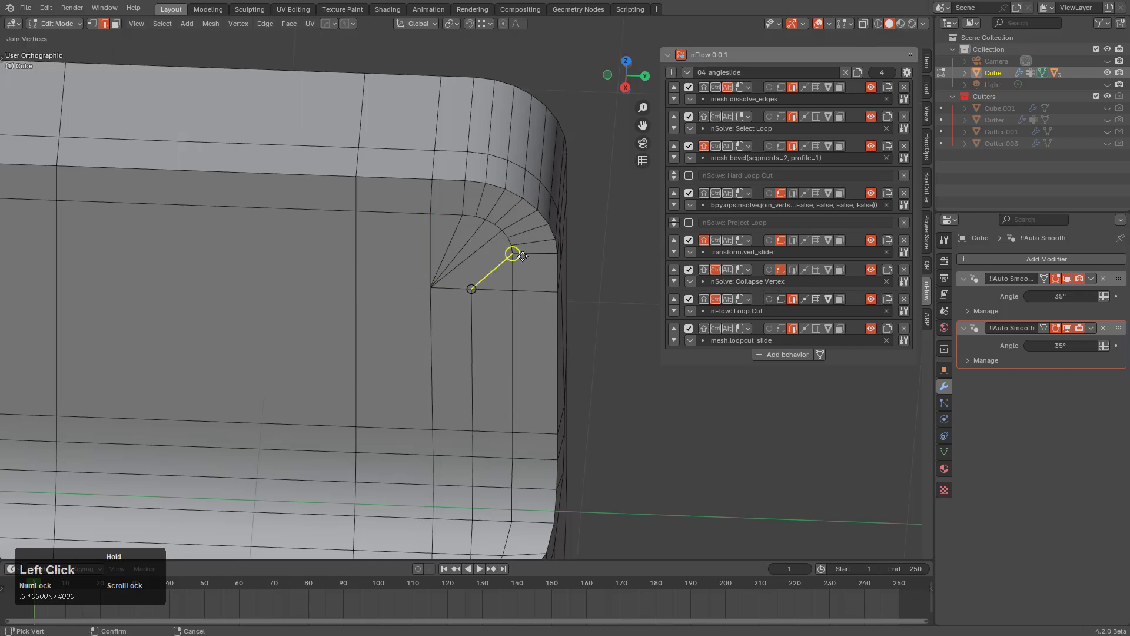
{"action": "left_click_drag", "start_coordinate": [510, 245], "coordinate": [511, 246]}
{"action": "key", "text": "alt+a"}
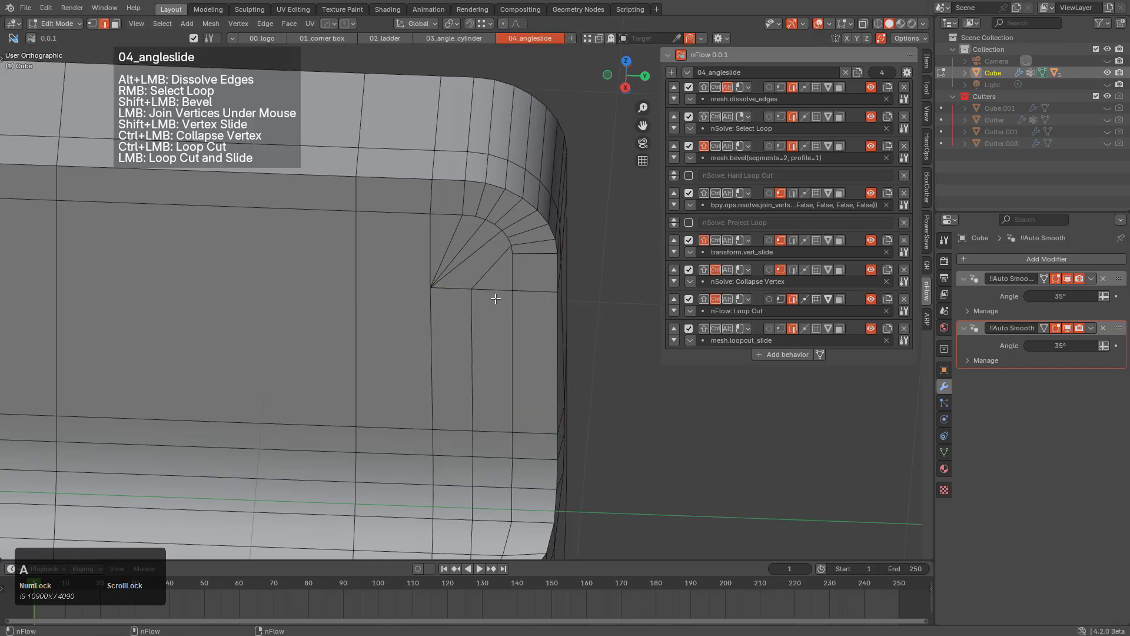
{"action": "left_click", "coordinate": [471, 289]}
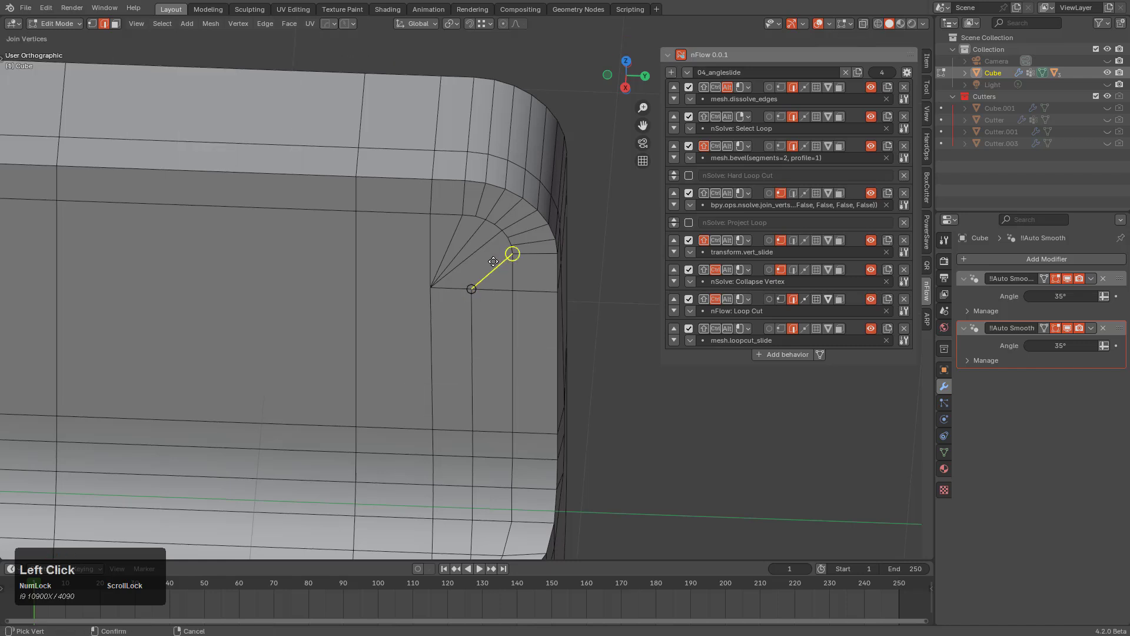
{"action": "left_click_drag", "start_coordinate": [510, 235], "coordinate": [511, 236]}
{"action": "key", "text": "alt"}
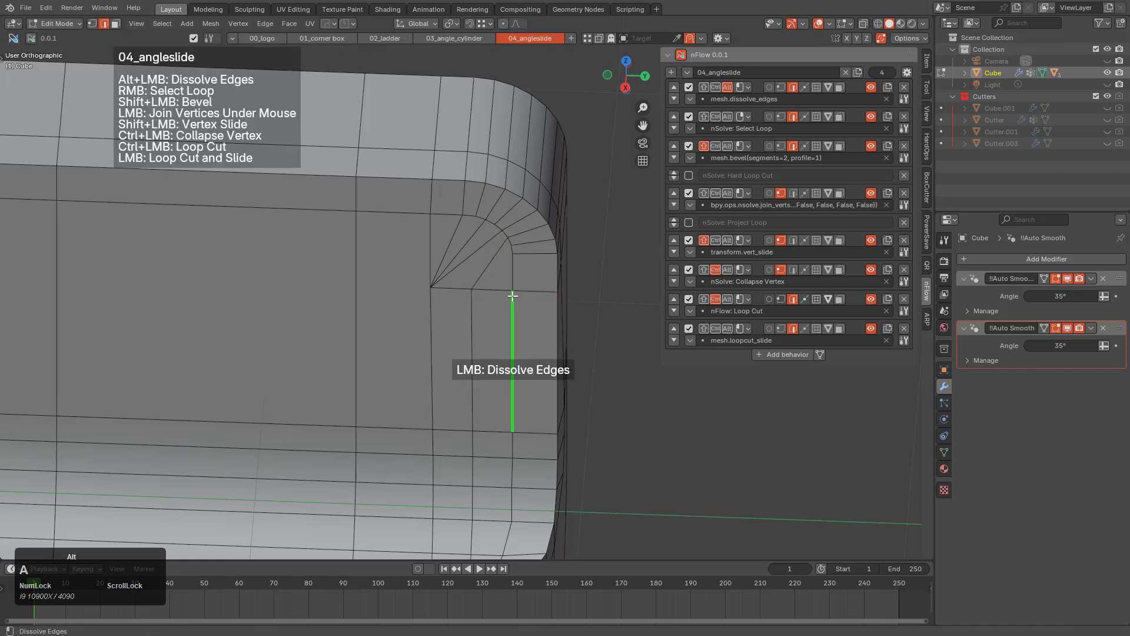
{"action": "middle_click_drag", "start_coordinate": [539, 387], "coordinate": [529, 318], "text": "shift"}
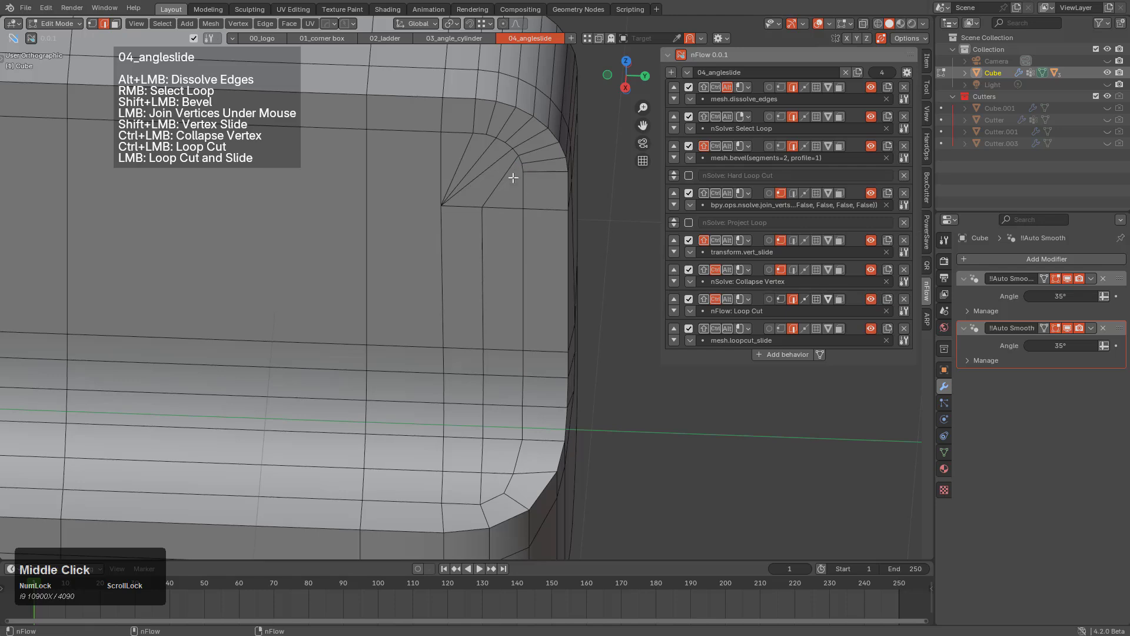
{"action": "left_click_drag", "start_coordinate": [521, 172], "coordinate": [483, 207]}
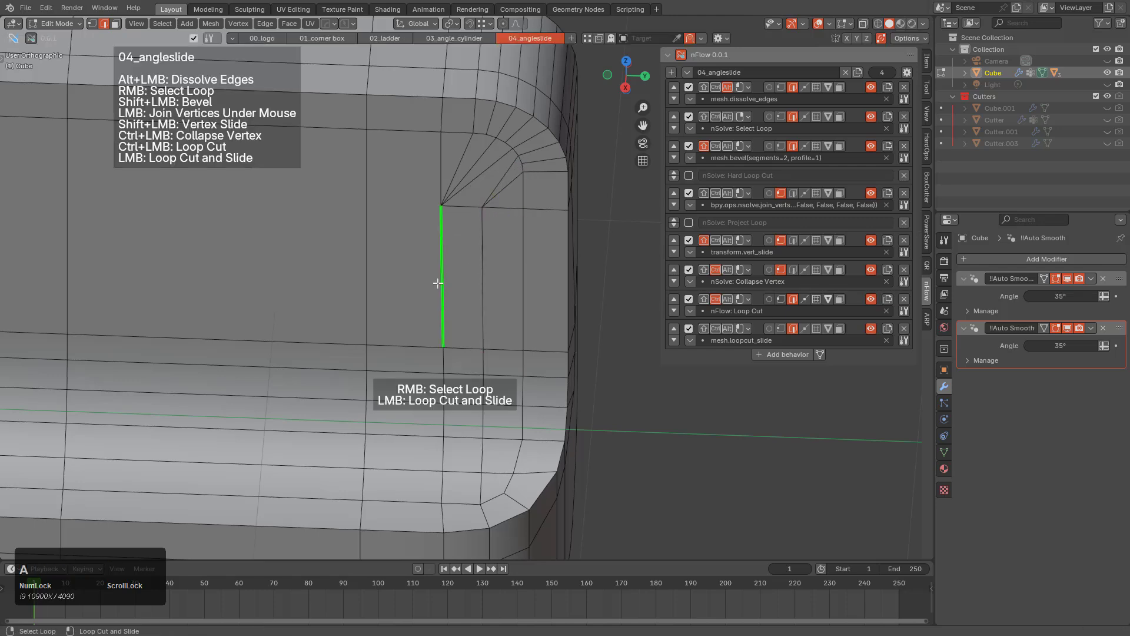
Add a horizontal loop cut along the inner wall and slide it to the height of the inner corner vertex.
{"action": "middle_click_drag", "start_coordinate": [438, 283], "coordinate": [414, 315]}
{"action": "scroll", "coordinate": [517, 315], "scroll_direction": "down", "scroll_amount": 4}
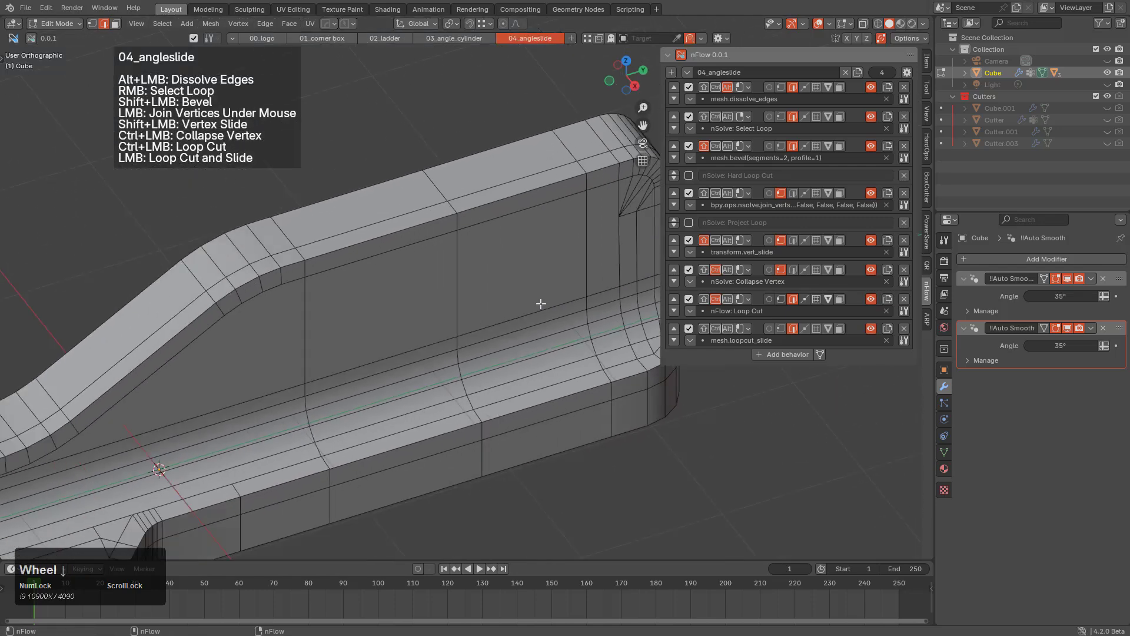
{"action": "middle_click_drag", "start_coordinate": [540, 304], "coordinate": [469, 304]}
{"action": "left_click", "coordinate": [557, 290], "text": "ctrl"}
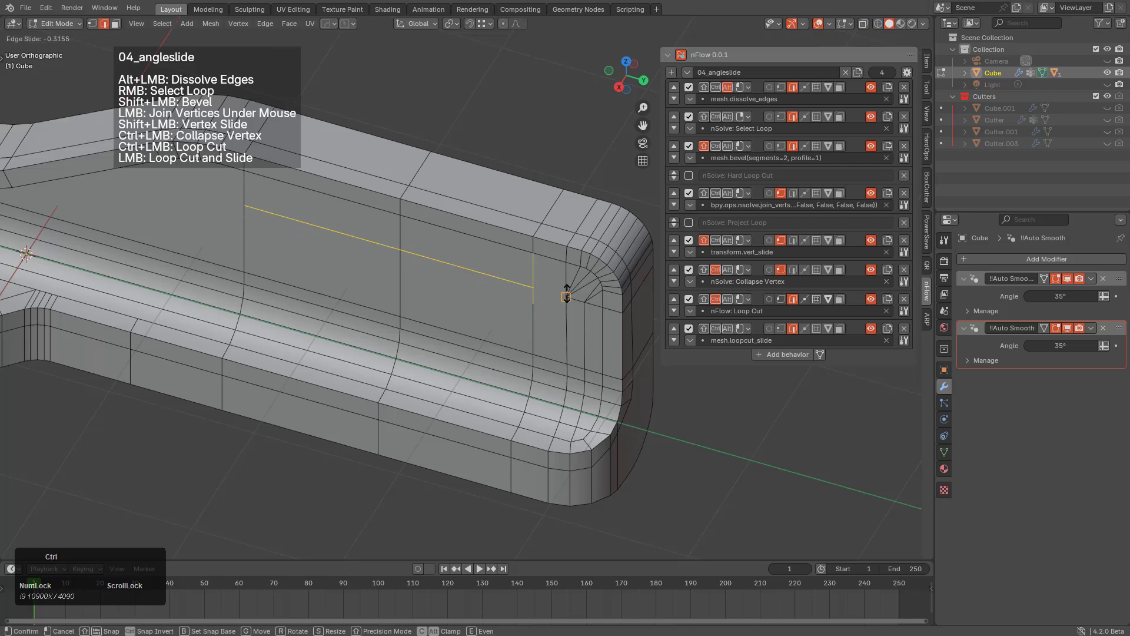
{"action": "left_click", "coordinate": [566, 294], "text": "ctrl"}
Try joining the horizontal cut's end to the inner corner vertex and to the wall's lower middle vertex, then undo the joins.
{"action": "left_click_drag", "start_coordinate": [533, 287], "coordinate": [567, 297]}
{"action": "key", "text": "alt+a"}
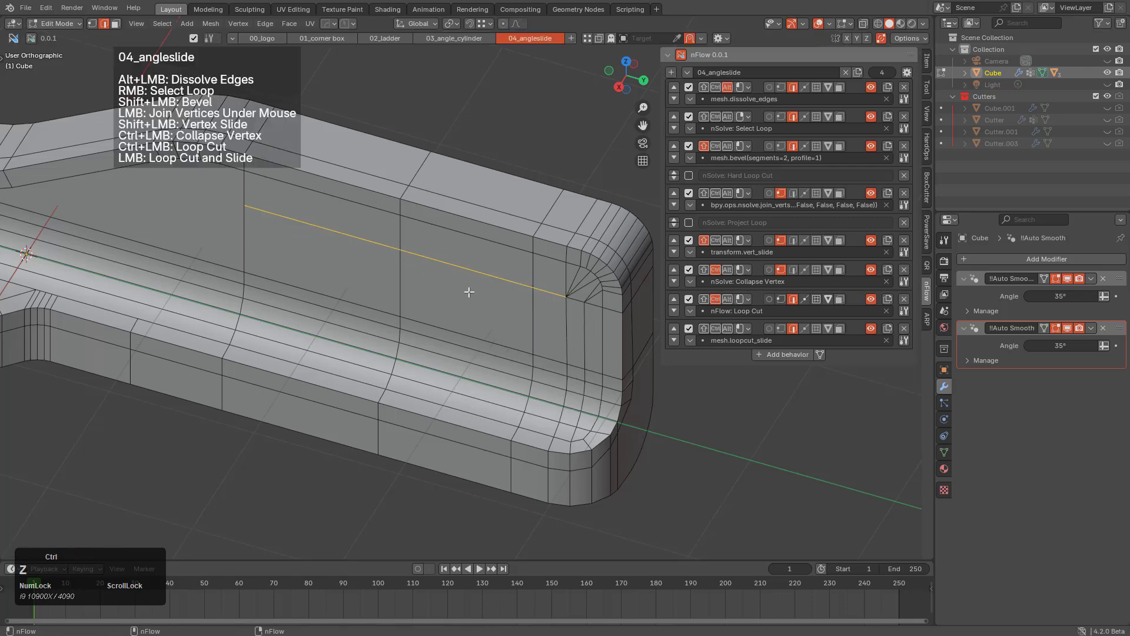
{"action": "key", "text": "ctrl+z"}
{"action": "left_click_drag", "start_coordinate": [526, 290], "coordinate": [400, 314]}
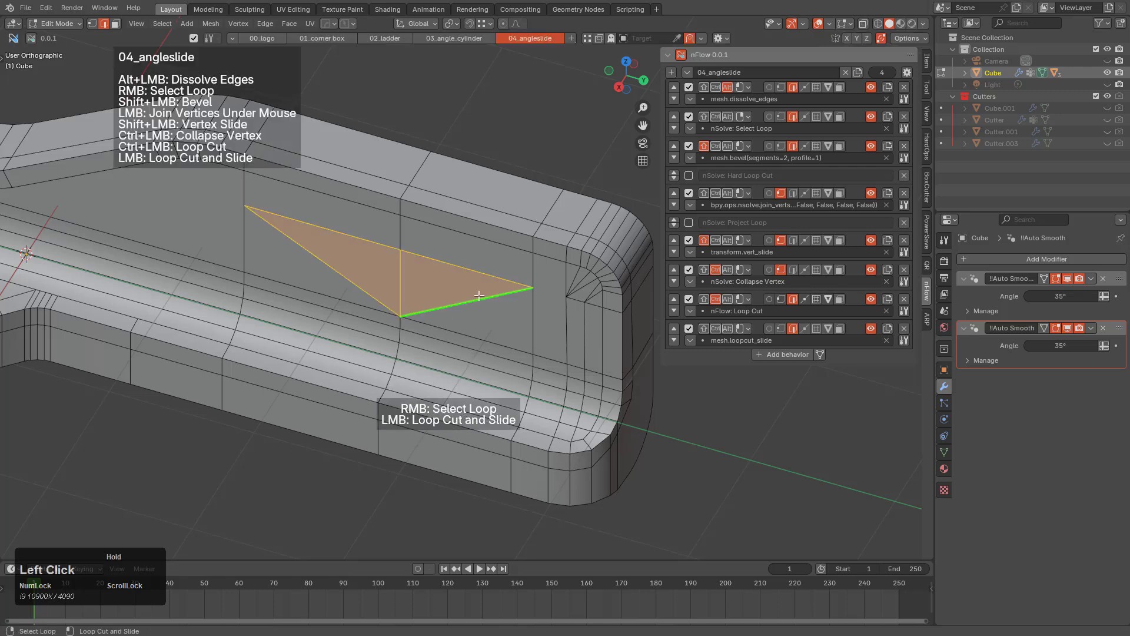
{"action": "key", "text": "ctrl+z"}
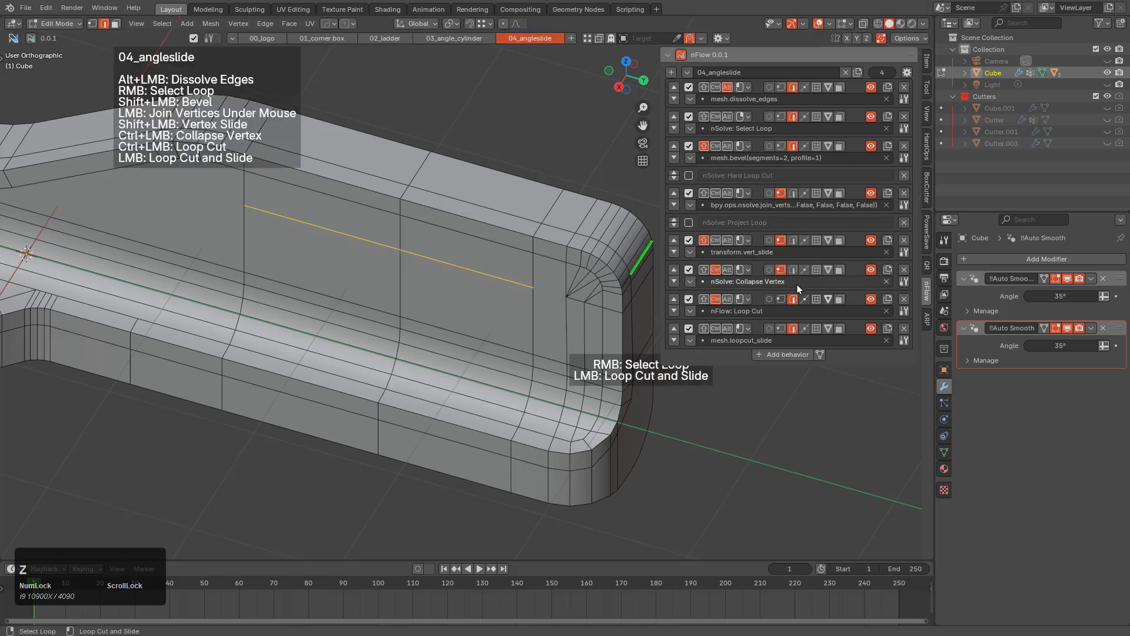
{"action": "left_click", "coordinate": [904, 281]}
{"action": "left_click", "coordinate": [913, 259]}
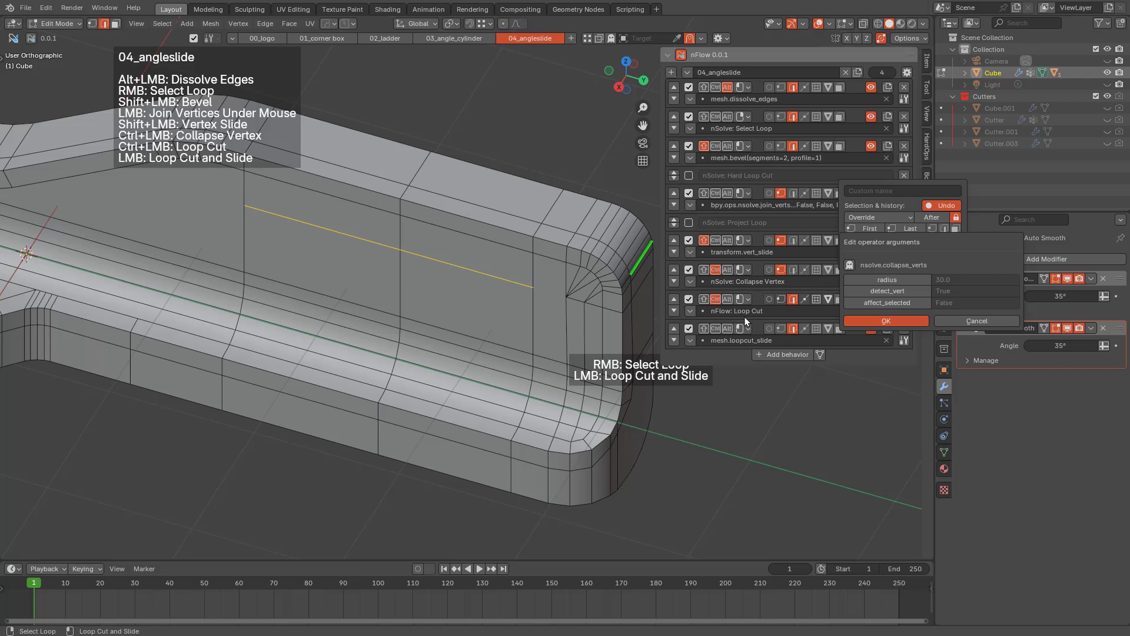
{"action": "double_click", "coordinate": [764, 127]}
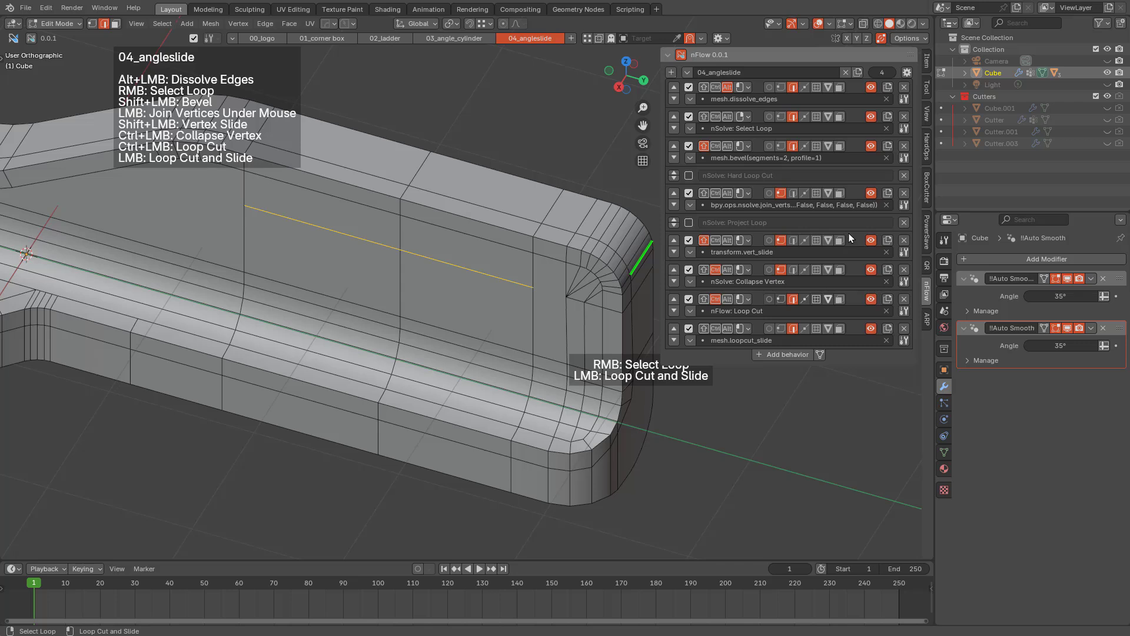
Turn off the multi argument override in the operator arguments of the preset's join_verts behavior.
{"action": "left_click", "coordinate": [903, 205]}
{"action": "left_click", "coordinate": [903, 182]}
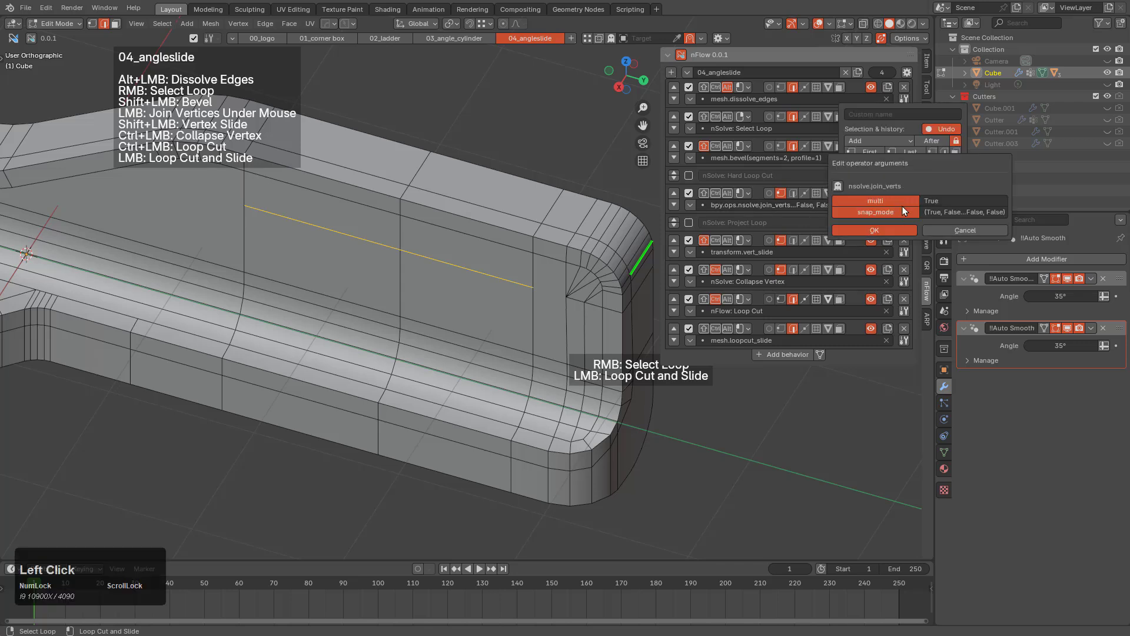
{"action": "left_click", "coordinate": [898, 200]}
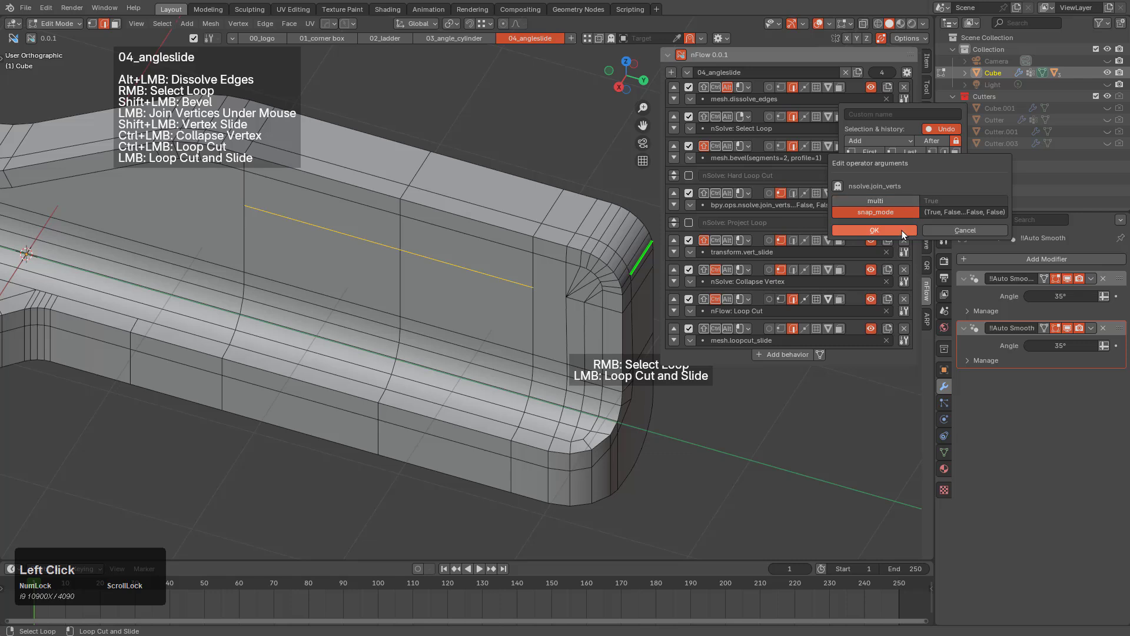
{"action": "double_click", "coordinate": [902, 230]}
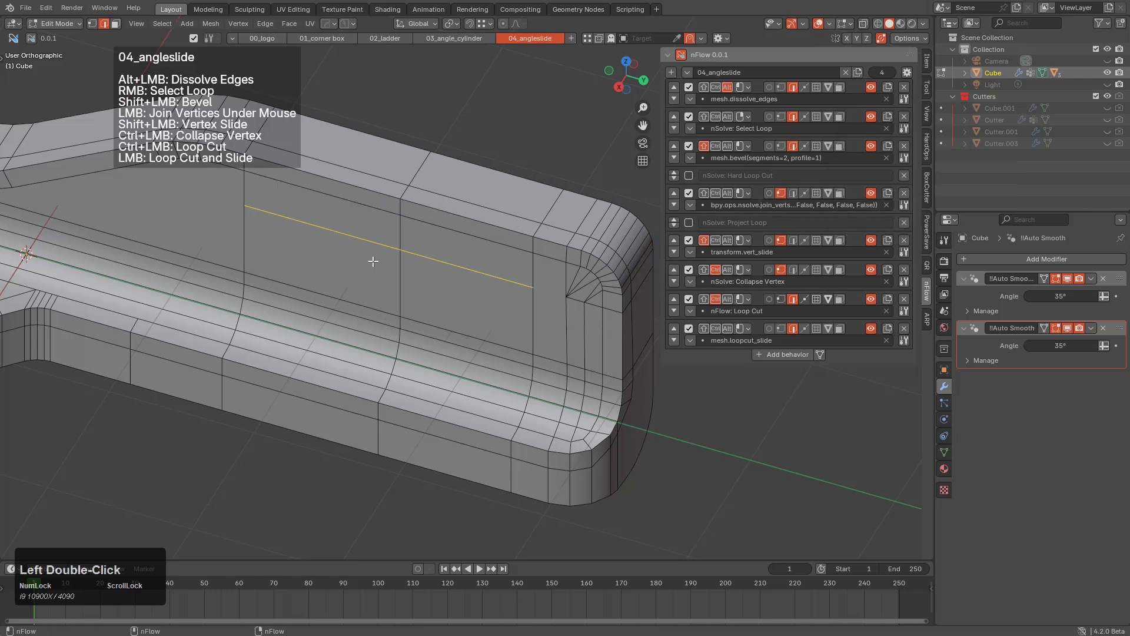
Adjust the join_verts behavior's selection and history settings, and join the horizontal cut's end to the inner corner vertex.
{"action": "left_click_drag", "start_coordinate": [530, 286], "coordinate": [565, 296]}
{"action": "key", "text": "ctrl+z"}
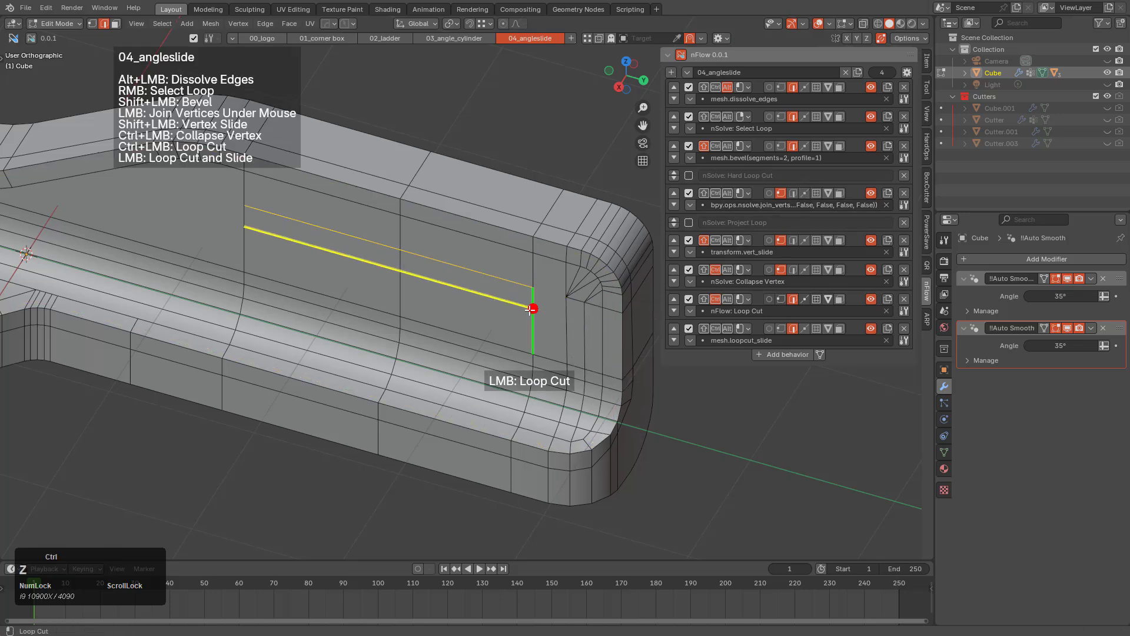
{"action": "left_click", "coordinate": [902, 205]}
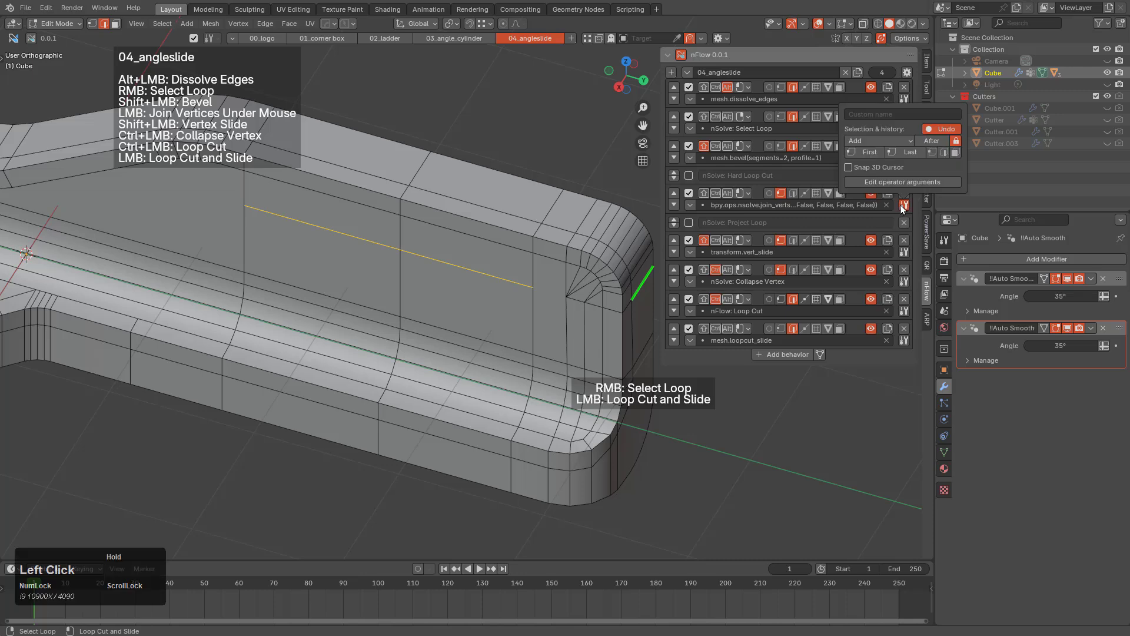
{"action": "left_click", "coordinate": [901, 139]}
{"action": "left_click_drag", "start_coordinate": [535, 287], "coordinate": [566, 296]}
Edge slide the extra edge loop beneath the wall's rounded end fully onto the neighbouring loop.
{"action": "middle_click_drag", "start_coordinate": [354, 298], "coordinate": [442, 272]}
{"action": "middle_click_drag", "start_coordinate": [324, 284], "coordinate": [347, 259], "text": "shift"}
{"action": "scroll", "coordinate": [383, 308], "scroll_direction": "up", "scroll_amount": 5}
{"action": "middle_click_drag", "start_coordinate": [170, 294], "coordinate": [512, 307], "text": "shift"}
{"action": "scroll", "coordinate": [462, 294], "scroll_direction": "up", "scroll_amount": 1}
{"action": "scroll", "coordinate": [393, 289], "scroll_direction": "up", "scroll_amount": 3}
{"action": "scroll", "coordinate": [394, 288], "scroll_direction": "up", "scroll_amount": 5}
{"action": "scroll", "coordinate": [512, 308], "scroll_direction": "up", "scroll_amount": 1}
{"action": "scroll", "coordinate": [512, 308], "scroll_direction": "down", "scroll_amount": 1}
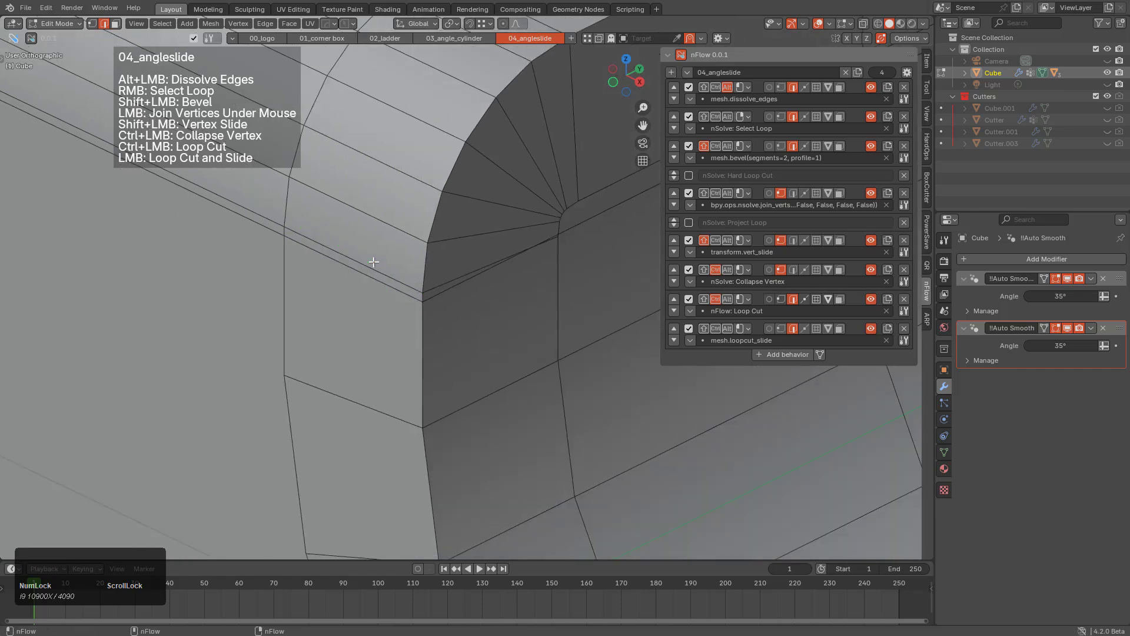
{"action": "key", "text": "w"}
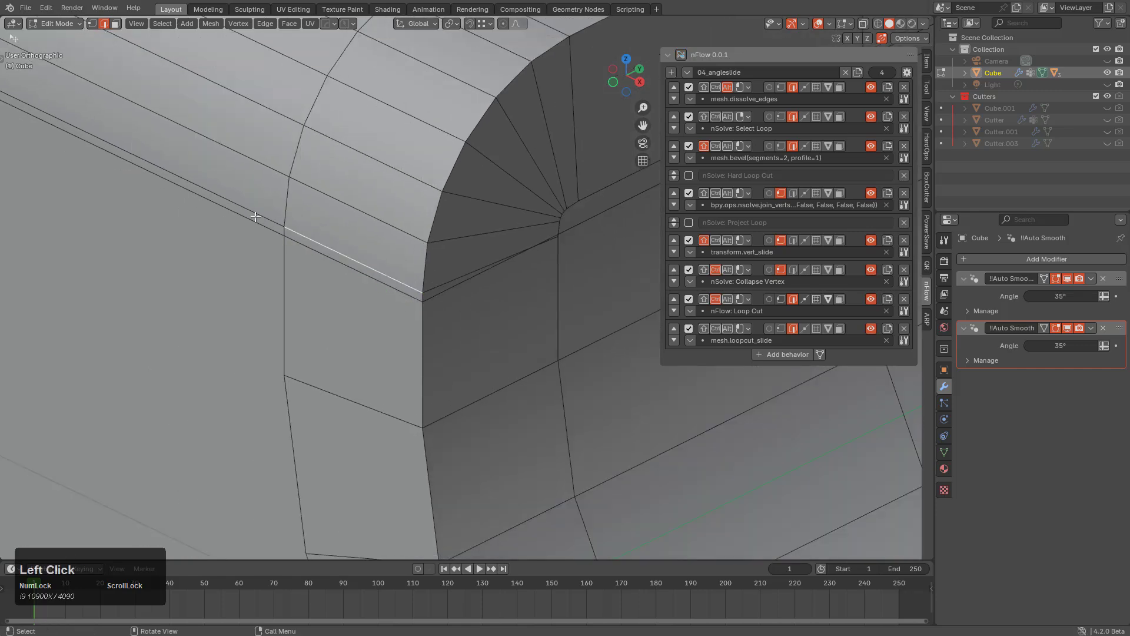
{"action": "key", "text": "KP_Decimal"}
{"action": "scroll", "coordinate": [423, 252], "scroll_direction": "down", "scroll_amount": 4}
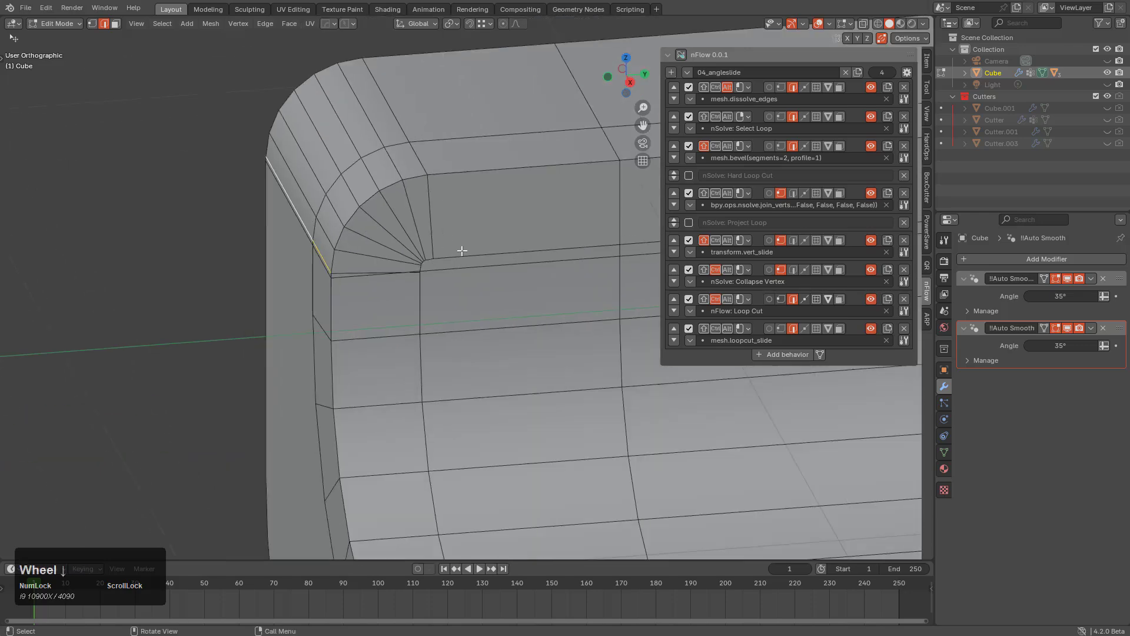
{"action": "middle_click_drag", "start_coordinate": [459, 250], "coordinate": [472, 281], "text": "shift"}
{"action": "scroll", "coordinate": [459, 188], "scroll_direction": "up", "scroll_amount": 10}
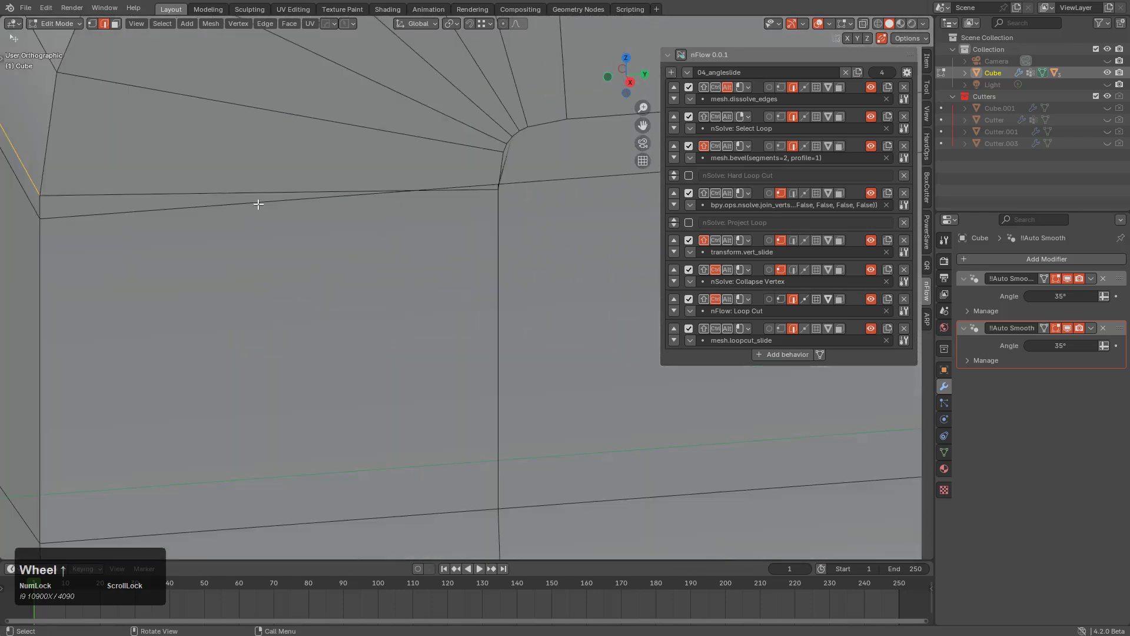
{"action": "scroll", "coordinate": [465, 229], "scroll_direction": "down", "scroll_amount": 4}
{"action": "scroll", "coordinate": [462, 178], "scroll_direction": "up", "scroll_amount": 1}
{"action": "key", "text": "g"}
{"action": "key", "text": "g"}
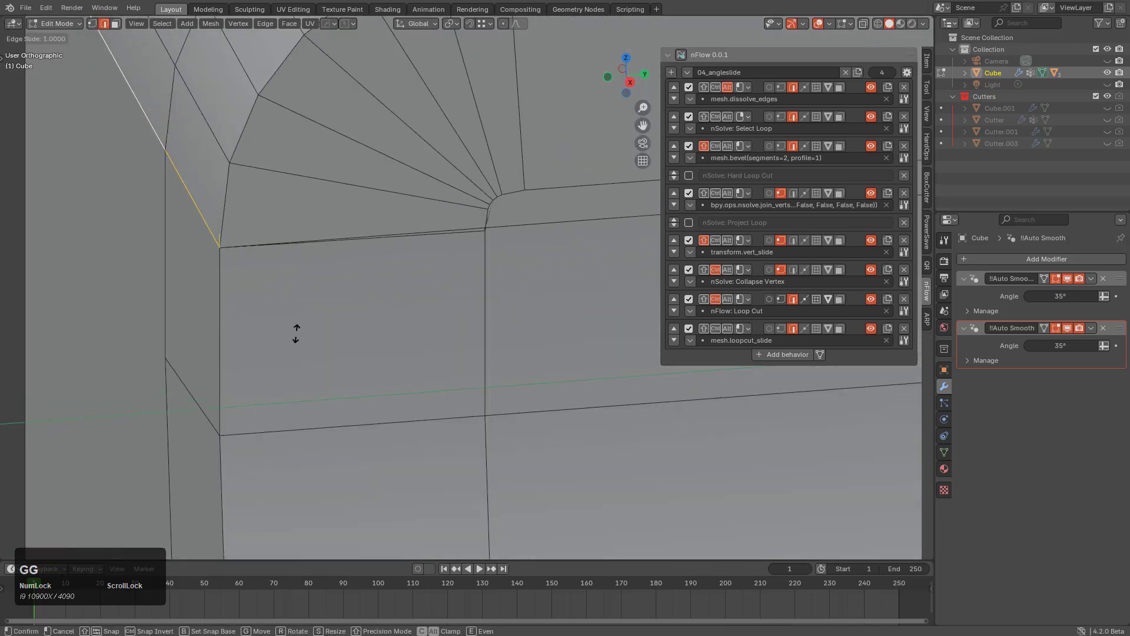
{"action": "left_click", "coordinate": [295, 330]}
Slide the leftover inner corner vertex along its edge onto the adjacent vertex to merge the two.
{"action": "middle_click_drag", "start_coordinate": [421, 280], "coordinate": [411, 307]}
{"action": "scroll", "coordinate": [429, 306], "scroll_direction": "up", "scroll_amount": 5}
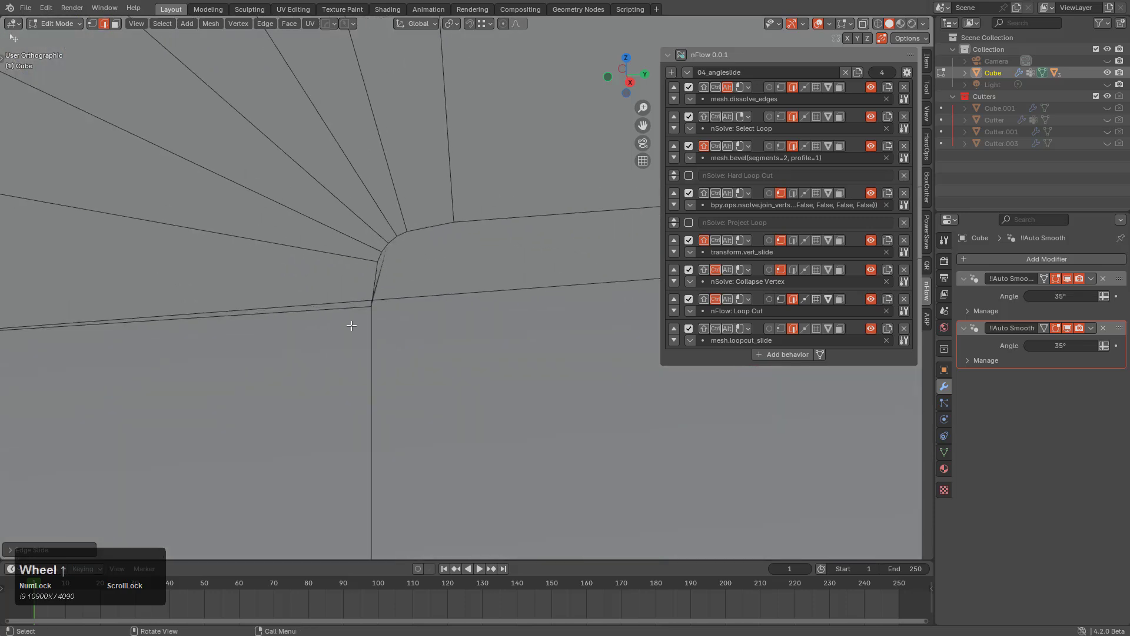
{"action": "left_click", "coordinate": [374, 300], "text": "shift"}
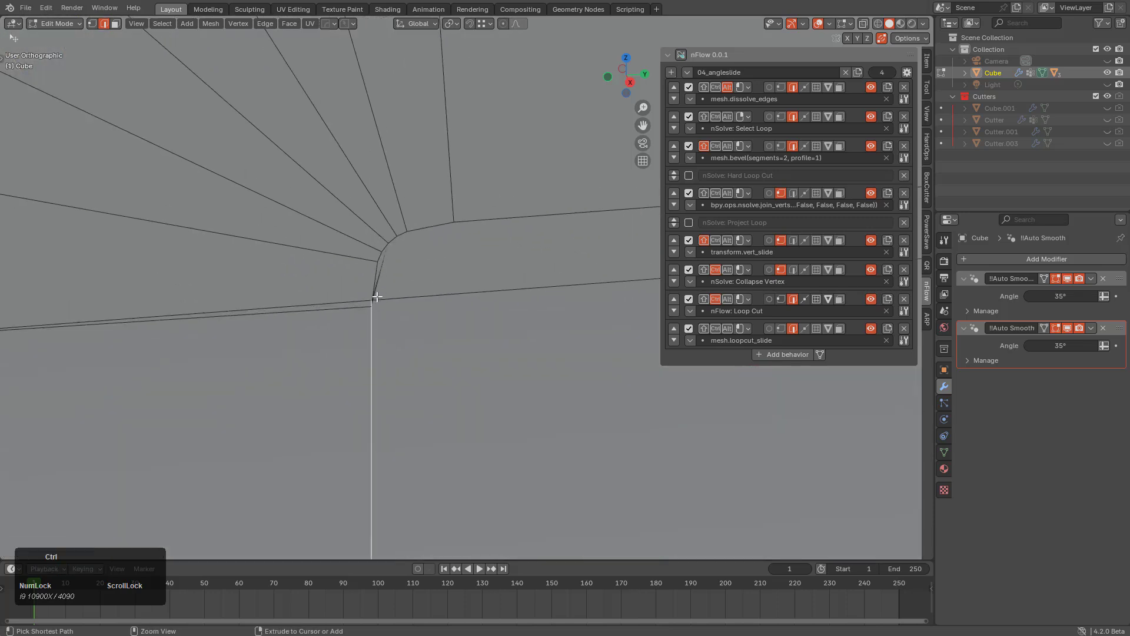
{"action": "left_click", "coordinate": [379, 302], "text": "alt"}
{"action": "key", "text": "1"}
{"action": "left_click", "coordinate": [378, 299]}
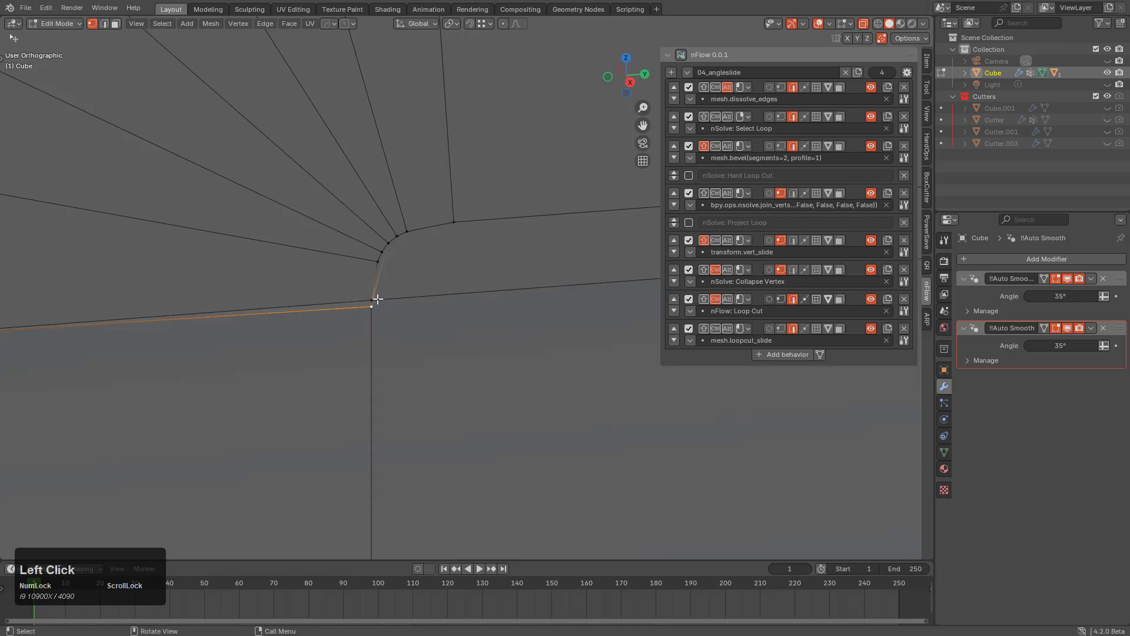
{"action": "key", "text": "g"}
{"action": "key", "text": "g"}
{"action": "left_click", "coordinate": [378, 291]}
{"action": "key", "text": "g"}
{"action": "key", "text": "g"}
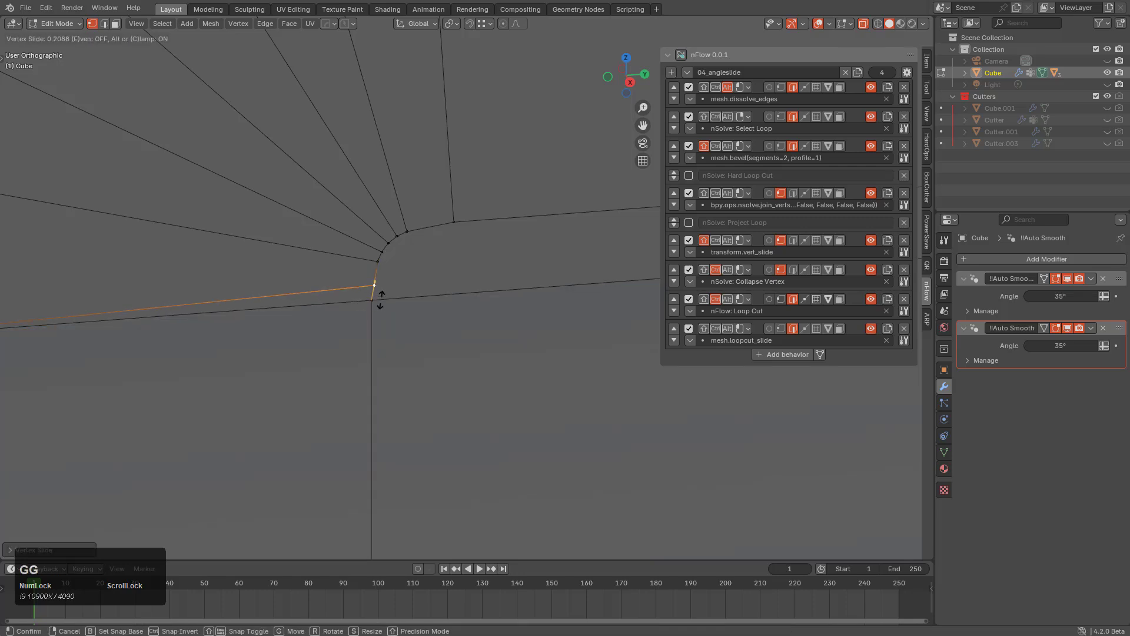
{"action": "left_click", "coordinate": [378, 296]}
Turn off X-ray, reactivate the nFlow tool and add a loop cut down the inner wall, slid close to the corner's vertical edge.
{"action": "scroll", "coordinate": [378, 297], "scroll_direction": "down", "scroll_amount": 2}
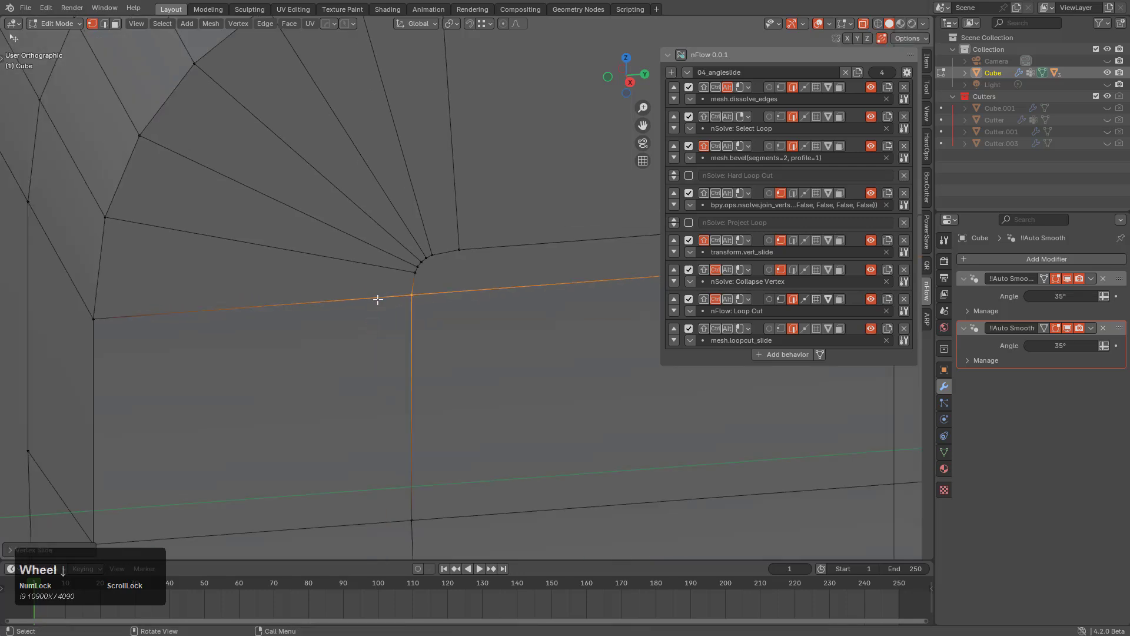
{"action": "scroll", "coordinate": [398, 297], "scroll_direction": "up", "scroll_amount": 4}
{"action": "scroll", "coordinate": [489, 294], "scroll_direction": "down", "scroll_amount": 12}
{"action": "scroll", "coordinate": [478, 284], "scroll_direction": "down", "scroll_amount": 5, "text": "shift"}
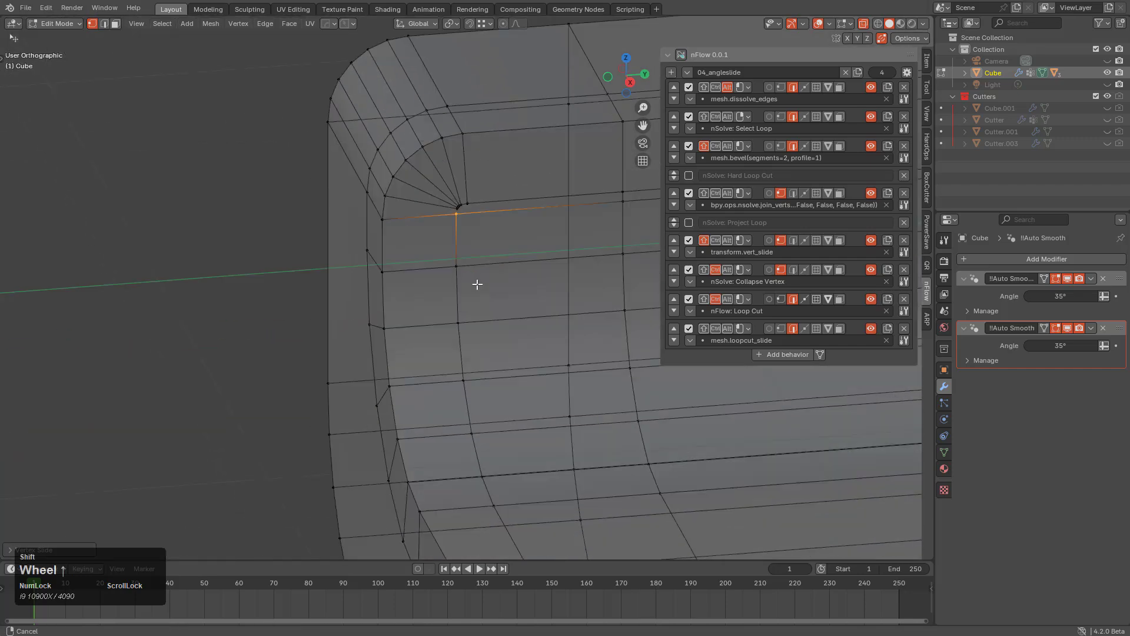
{"action": "scroll", "coordinate": [477, 284], "scroll_direction": "down", "scroll_amount": 4}
{"action": "key", "text": "alt+z"}
{"action": "middle_click_drag", "start_coordinate": [535, 295], "coordinate": [492, 241], "text": "shift"}
{"action": "scroll", "coordinate": [492, 241], "scroll_direction": "up", "scroll_amount": 2}
{"action": "left_click", "coordinate": [681, 54]}
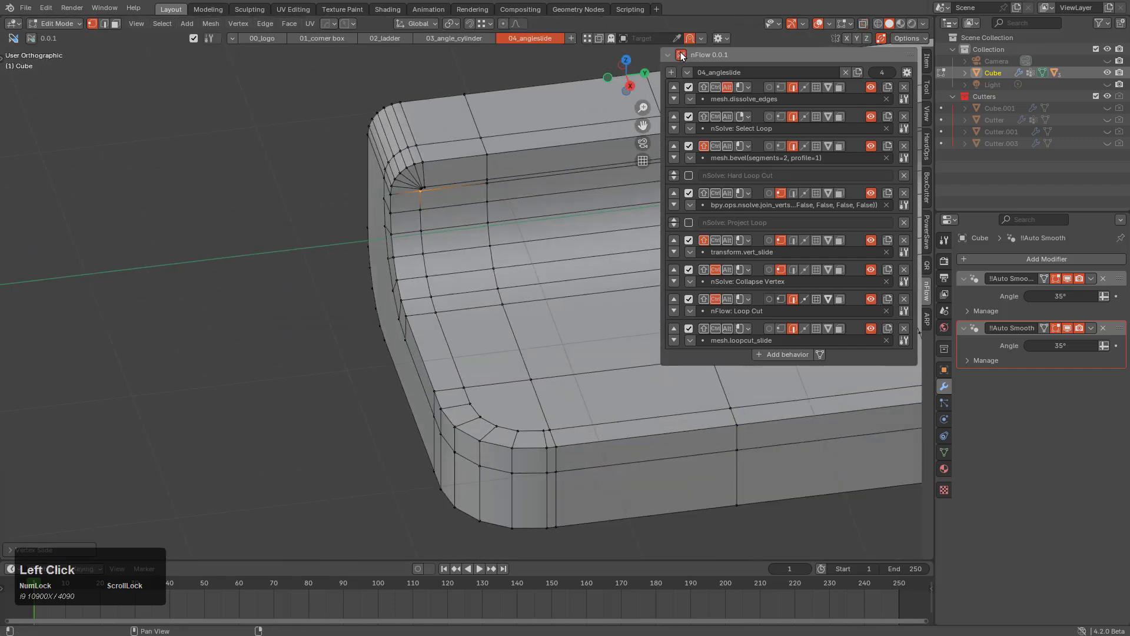
{"action": "scroll", "coordinate": [513, 228], "scroll_direction": "up", "scroll_amount": 4}
{"action": "left_click", "coordinate": [448, 136]}
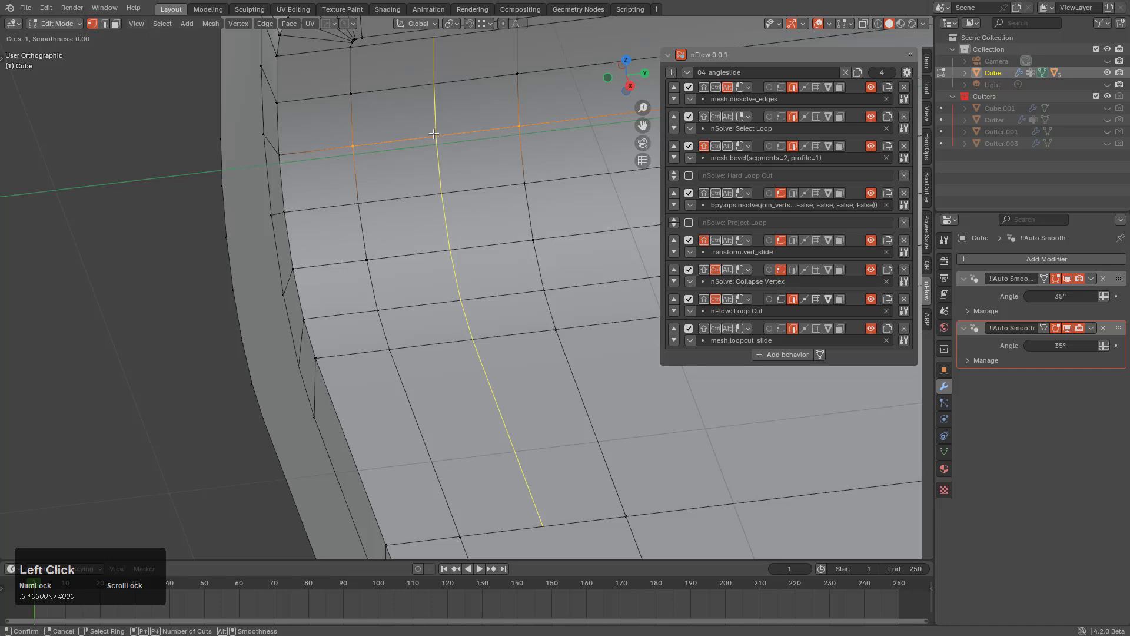
{"action": "left_click_drag", "start_coordinate": [433, 134], "coordinate": [362, 123]}
Join the last two vertices of the wall's inner arc to the top vertex of the new loop cut.
{"action": "middle_click_drag", "start_coordinate": [412, 137], "coordinate": [503, 259], "text": "shift"}
{"action": "scroll", "coordinate": [504, 258], "scroll_direction": "down", "scroll_amount": 2}
{"action": "scroll", "coordinate": [485, 194], "scroll_direction": "up", "scroll_amount": 7}
{"action": "middle_click_drag", "start_coordinate": [461, 184], "coordinate": [456, 288], "text": "shift"}
{"action": "scroll", "coordinate": [475, 241], "scroll_direction": "up", "scroll_amount": 1}
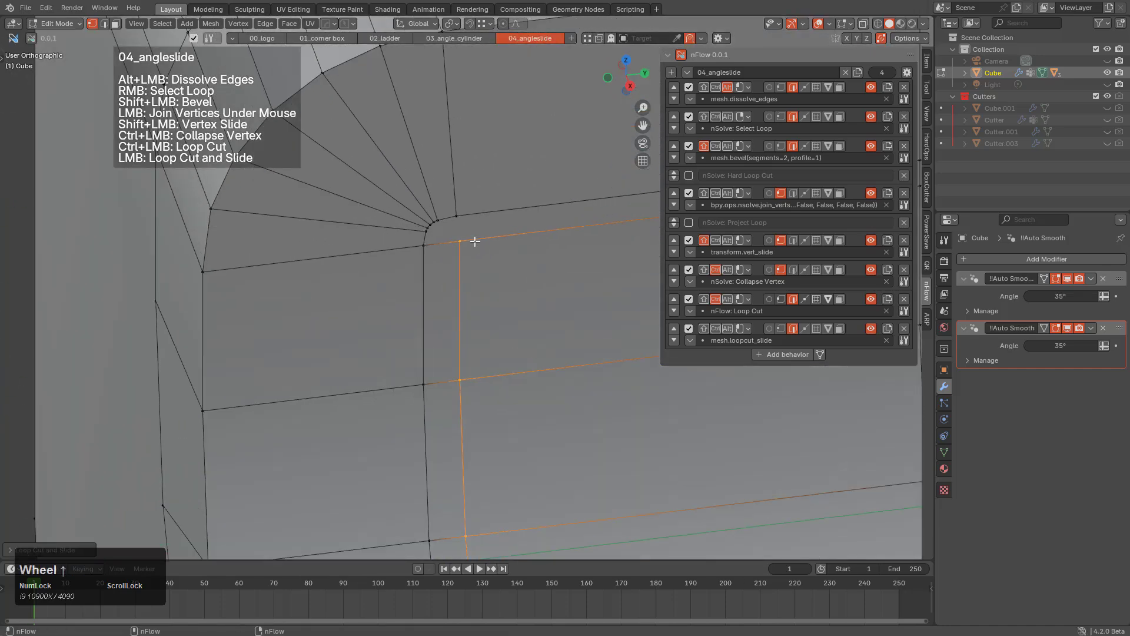
{"action": "scroll", "coordinate": [474, 238], "scroll_direction": "up", "scroll_amount": 3}
{"action": "left_click_drag", "start_coordinate": [449, 163], "coordinate": [454, 206]}
{"action": "scroll", "coordinate": [432, 188], "scroll_direction": "up", "scroll_amount": 3}
{"action": "scroll", "coordinate": [411, 170], "scroll_direction": "down", "scroll_amount": 1}
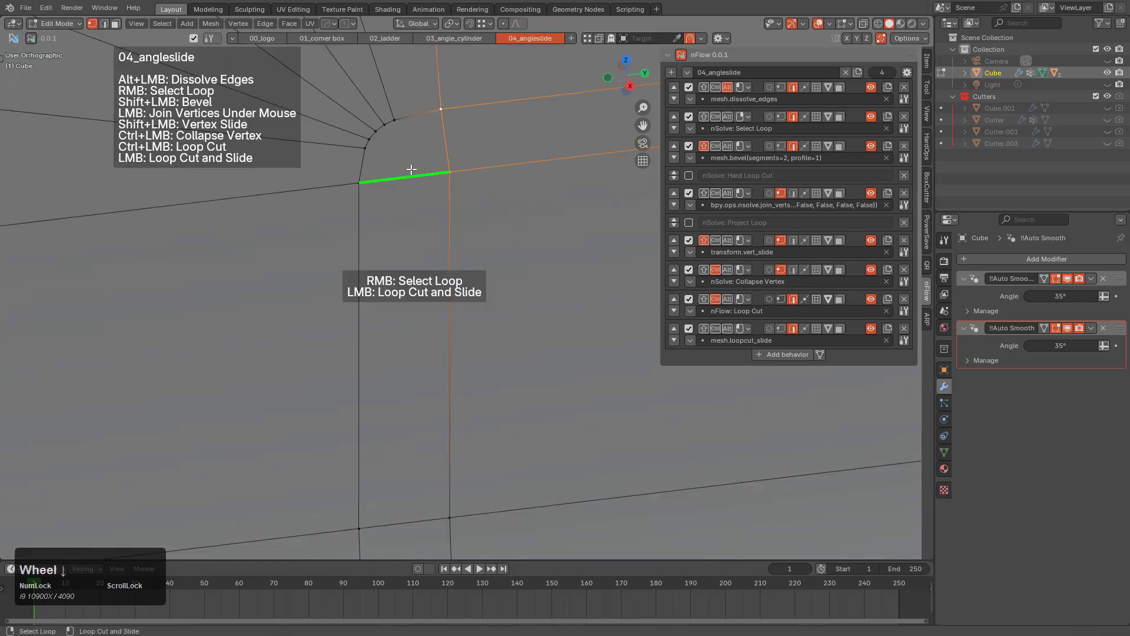
{"action": "left_click_drag", "start_coordinate": [384, 125], "coordinate": [457, 177]}
{"action": "scroll", "coordinate": [532, 220], "scroll_direction": "down", "scroll_amount": 6}
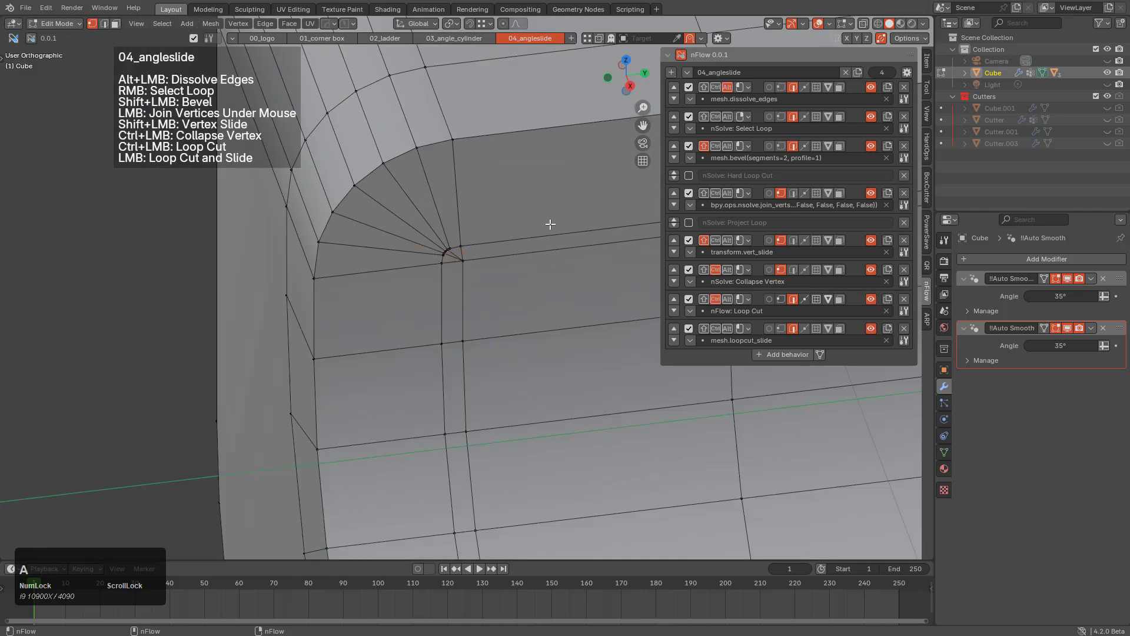
Join two vertices of the floor corner's inner arc to the nearest edge intersection on the floor.
{"action": "middle_click_drag", "start_coordinate": [532, 306], "coordinate": [457, 301]}
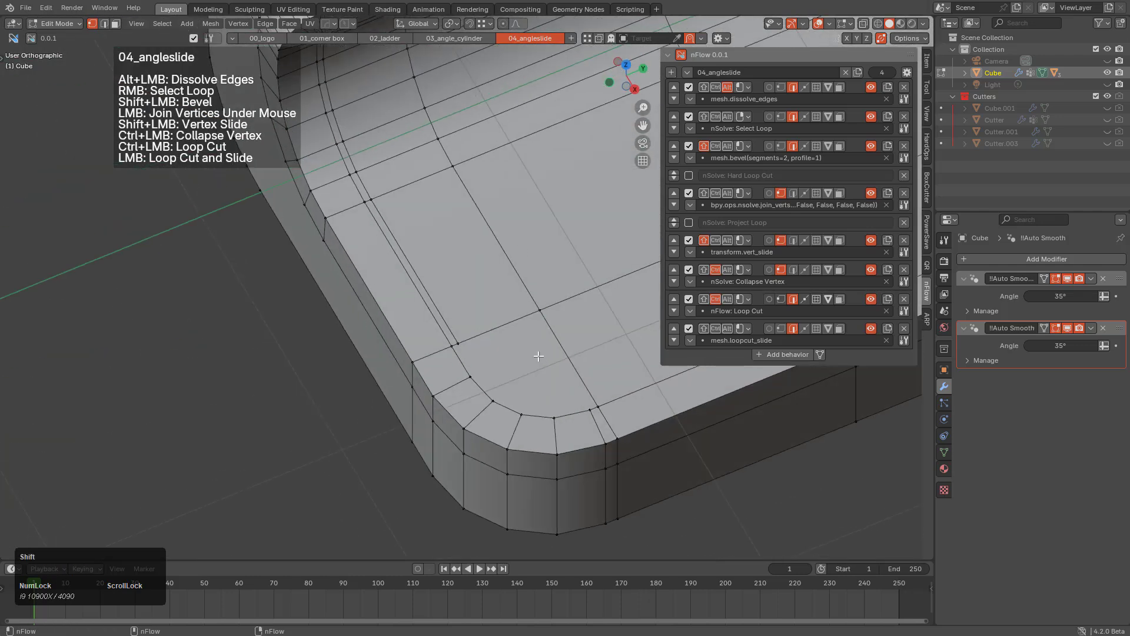
{"action": "scroll", "coordinate": [458, 301], "scroll_direction": "up", "scroll_amount": 4}
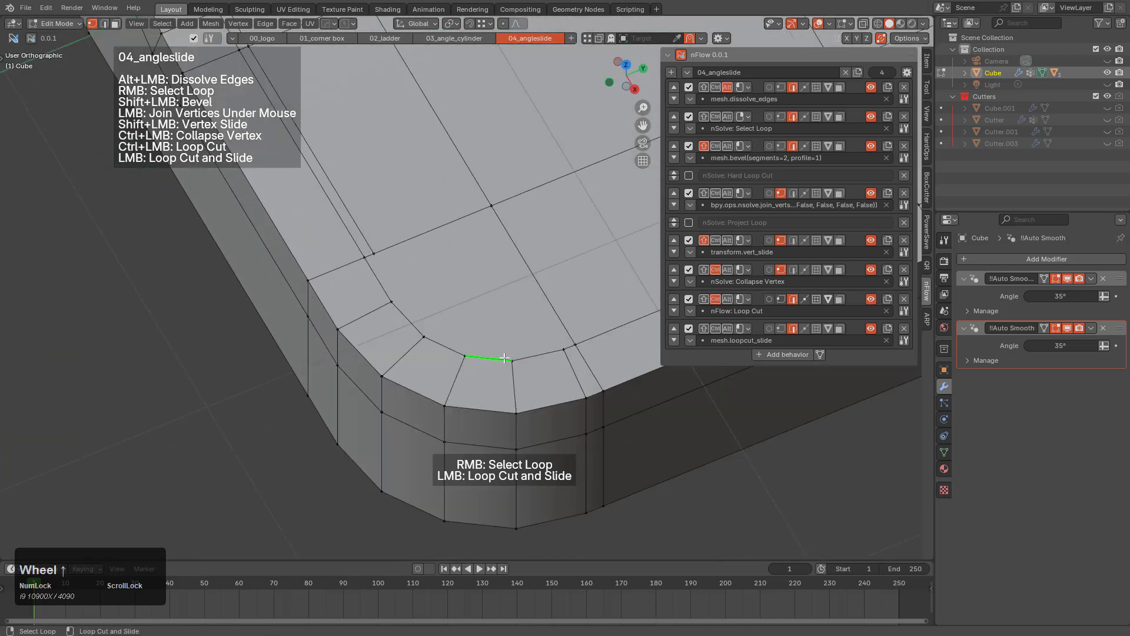
{"action": "left_click_drag", "start_coordinate": [511, 359], "coordinate": [491, 207]}
{"action": "left_click_drag", "start_coordinate": [428, 337], "coordinate": [491, 206]}
{"action": "scroll", "coordinate": [465, 227], "scroll_direction": "up", "scroll_amount": 1}
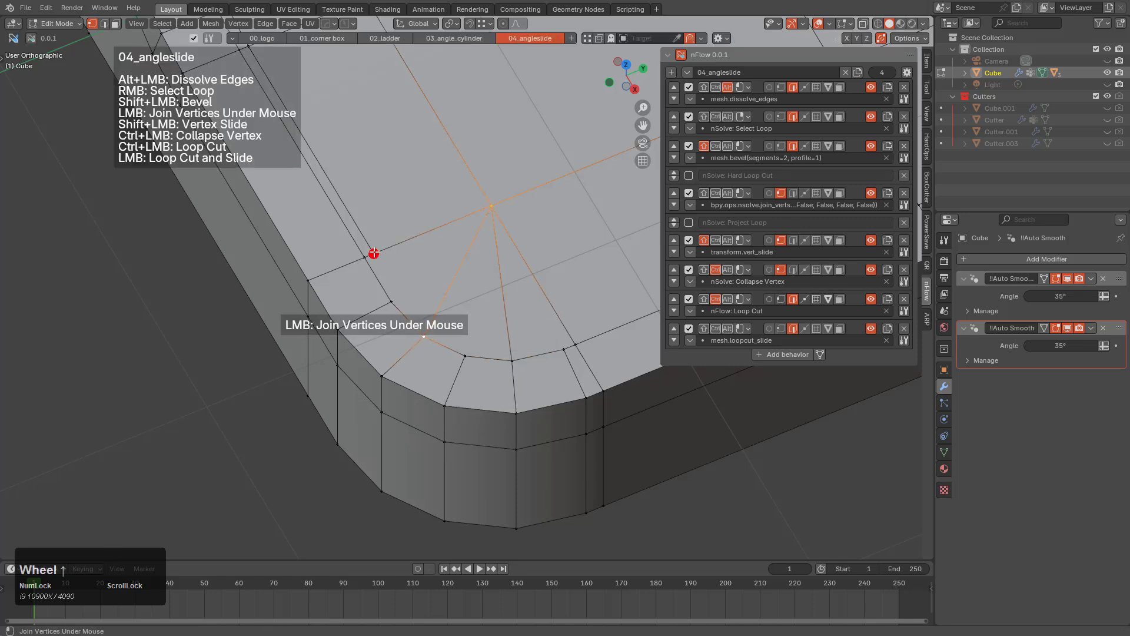
Vertex slide the end of the wall's new cut along the cross edge onto the floor corner's fan vertex.
{"action": "left_click_drag", "start_coordinate": [373, 253], "coordinate": [396, 268]}
{"action": "left_click_drag", "start_coordinate": [461, 234], "coordinate": [462, 227]}
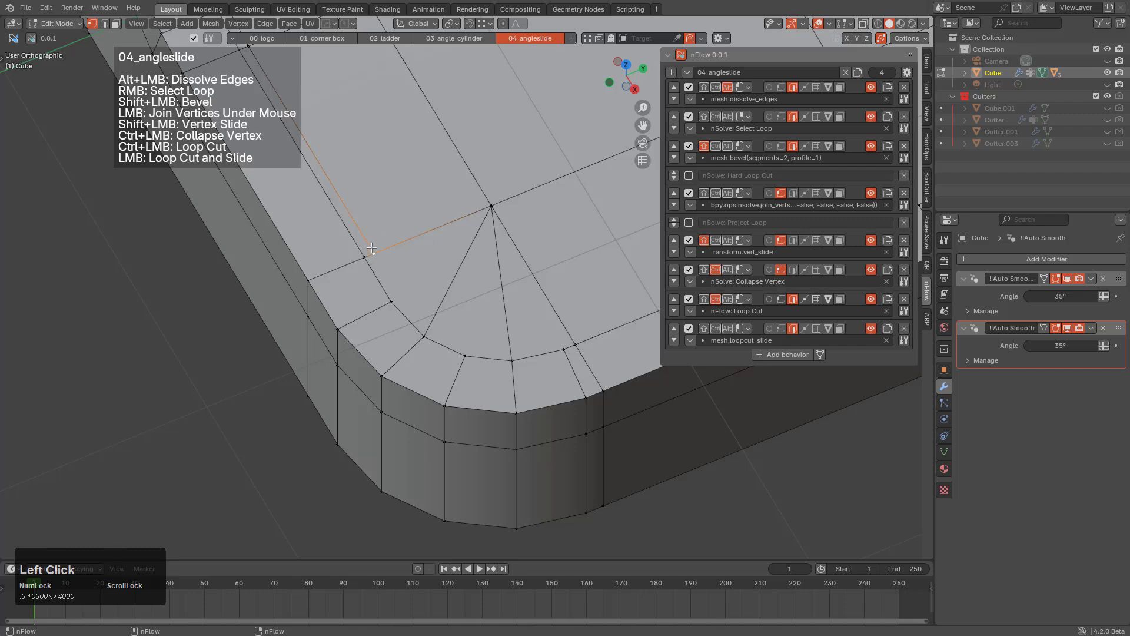
{"action": "left_click_drag", "start_coordinate": [372, 255], "coordinate": [394, 245], "text": "shift"}
{"action": "left_click_drag", "start_coordinate": [469, 225], "coordinate": [469, 226], "text": "shift"}
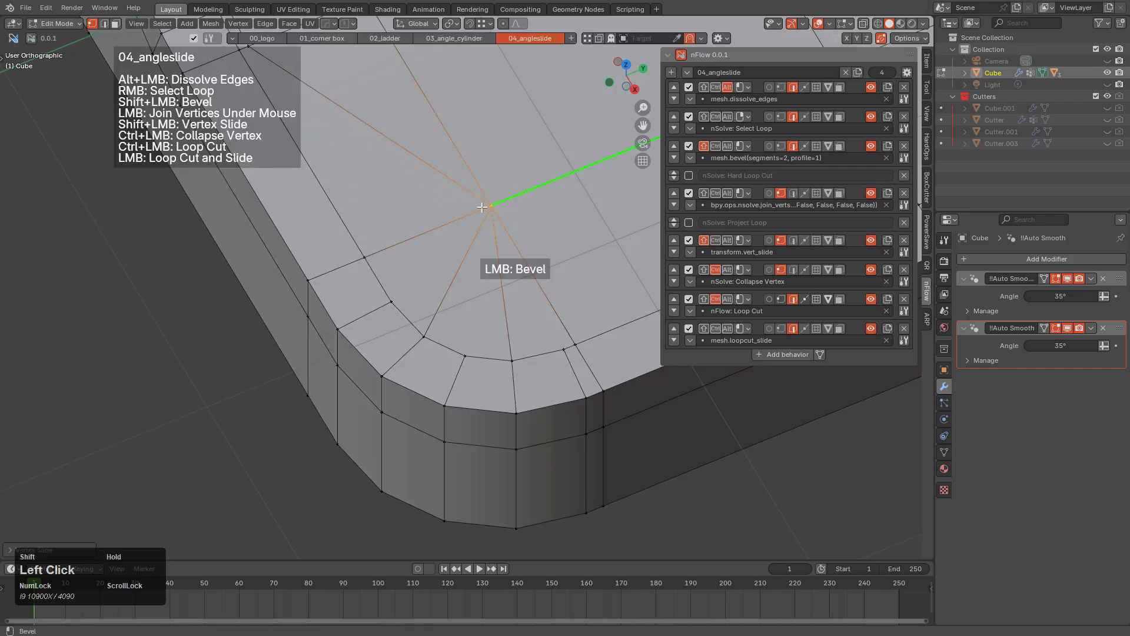
Add a loop cut on the outer side beside the floor's other convex corner and join its inner vertex across to the upper wall.
{"action": "scroll", "coordinate": [489, 271], "scroll_direction": "down", "scroll_amount": 4}
{"action": "scroll", "coordinate": [489, 271], "scroll_direction": "up", "scroll_amount": 5}
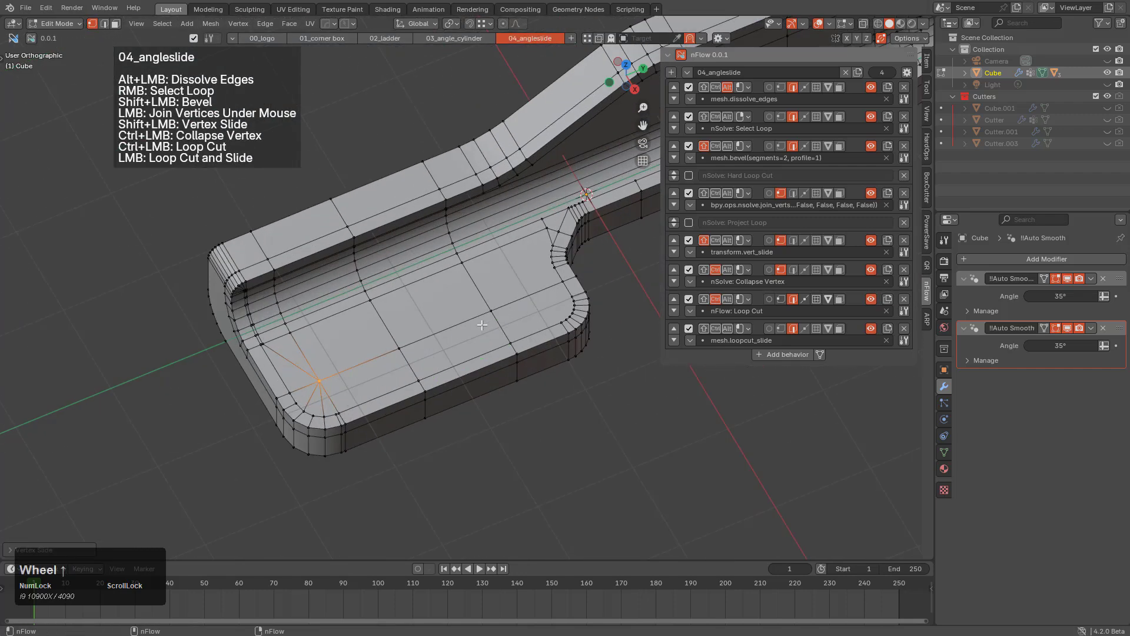
{"action": "left_click", "coordinate": [485, 283]}
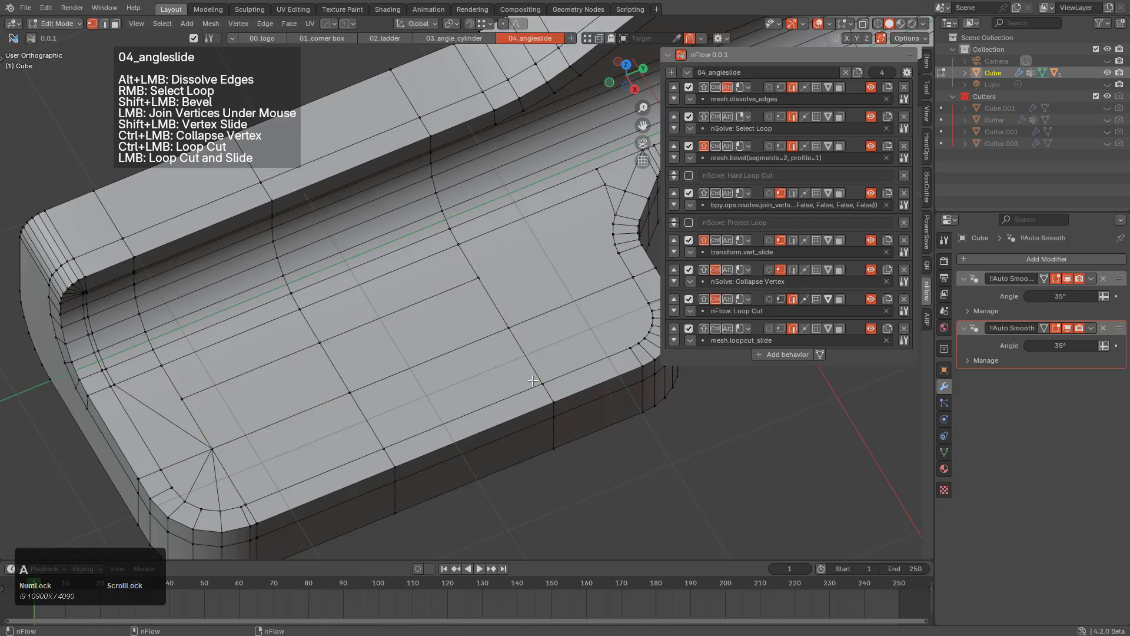
{"action": "middle_click_drag", "start_coordinate": [533, 381], "coordinate": [468, 315]}
{"action": "key", "text": "ctrl+r"}
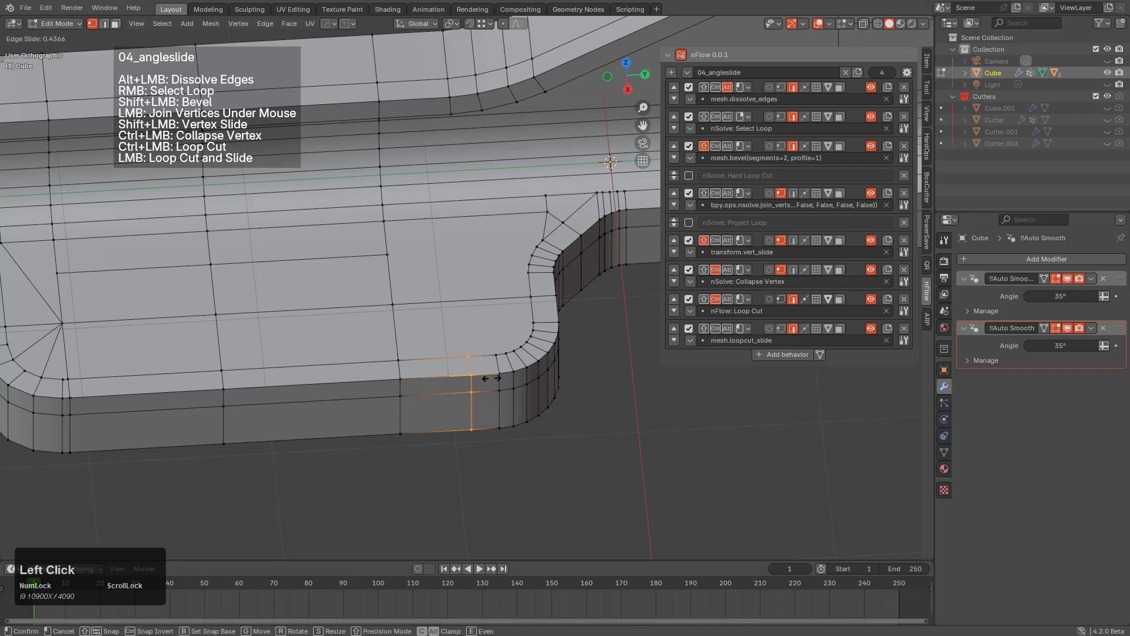
{"action": "left_click", "coordinate": [499, 377]}
{"action": "left_click", "coordinate": [475, 356]}
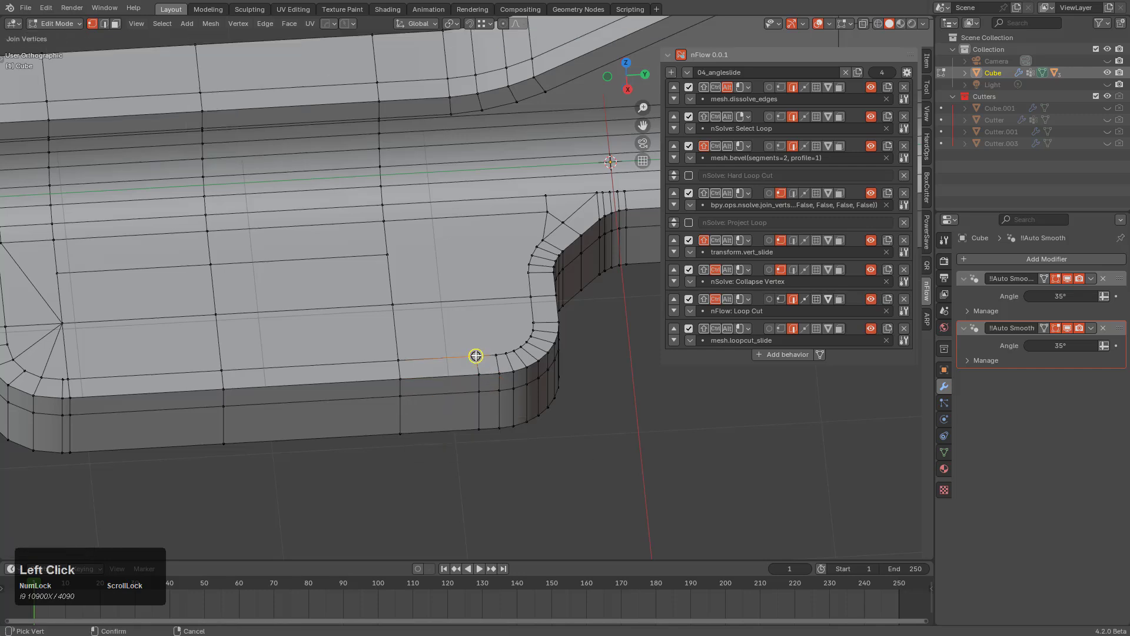
{"action": "left_click", "coordinate": [452, 113]}
Join four vertices of this convex corner's inner arc to the floor vertex where the new edge crosses the lengthwise edge.
{"action": "middle_click_drag", "start_coordinate": [500, 253], "coordinate": [507, 256]}
{"action": "scroll", "coordinate": [506, 259], "scroll_direction": "up", "scroll_amount": 2}
{"action": "scroll", "coordinate": [506, 256], "scroll_direction": "up", "scroll_amount": 3}
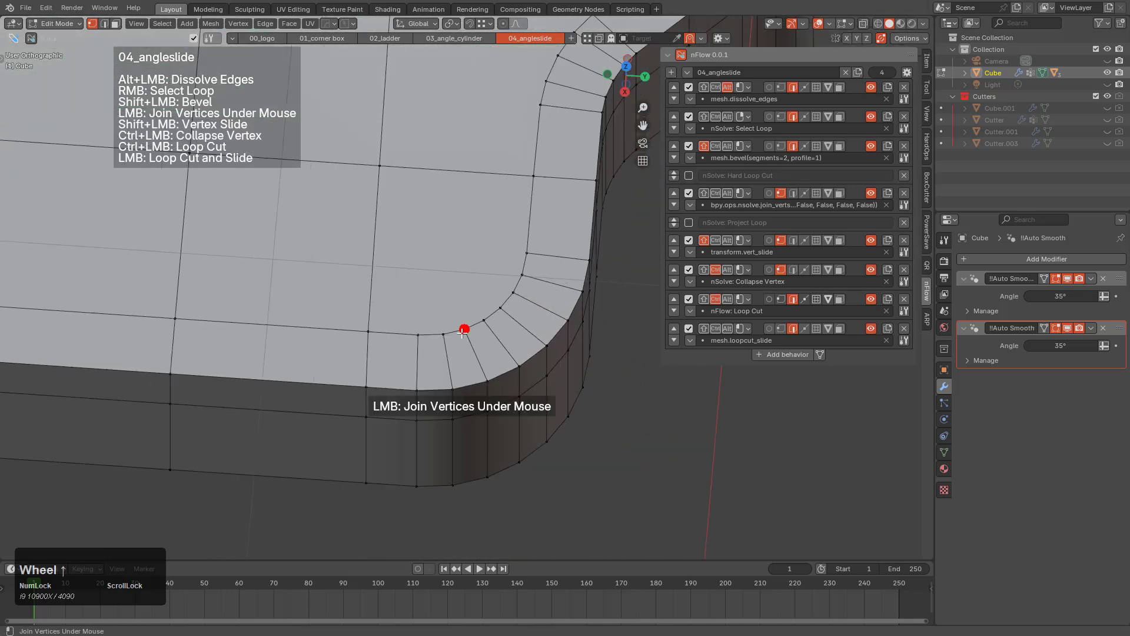
{"action": "left_click", "coordinate": [443, 334]}
{"action": "left_click", "coordinate": [378, 168]}
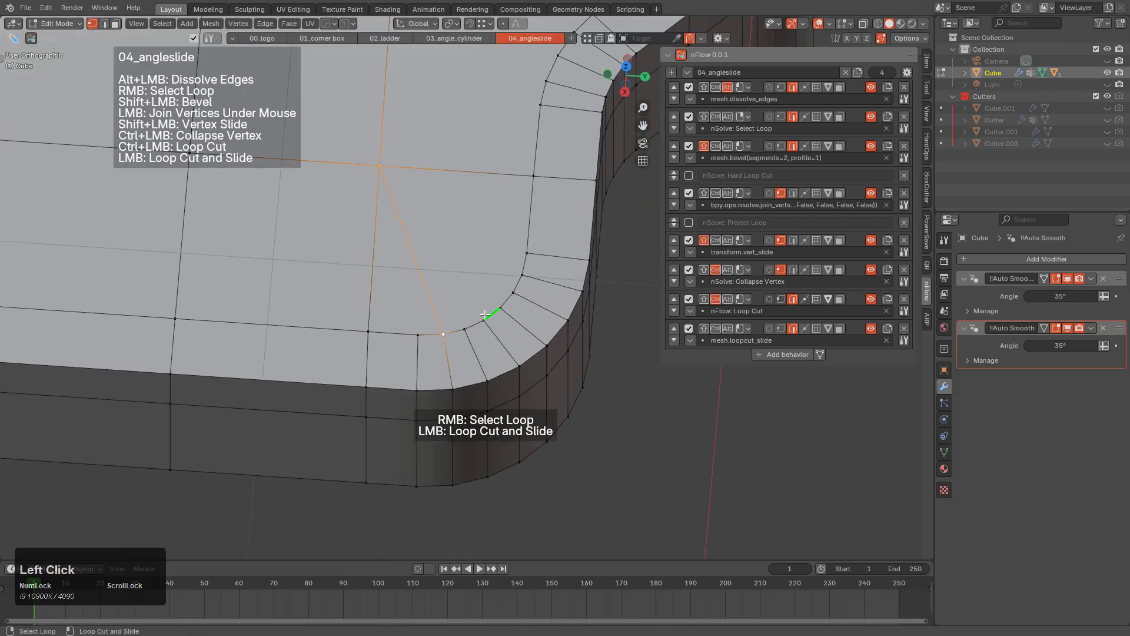
{"action": "left_click", "coordinate": [483, 317]}
{"action": "left_click", "coordinate": [381, 167]}
{"action": "left_click", "coordinate": [513, 293]}
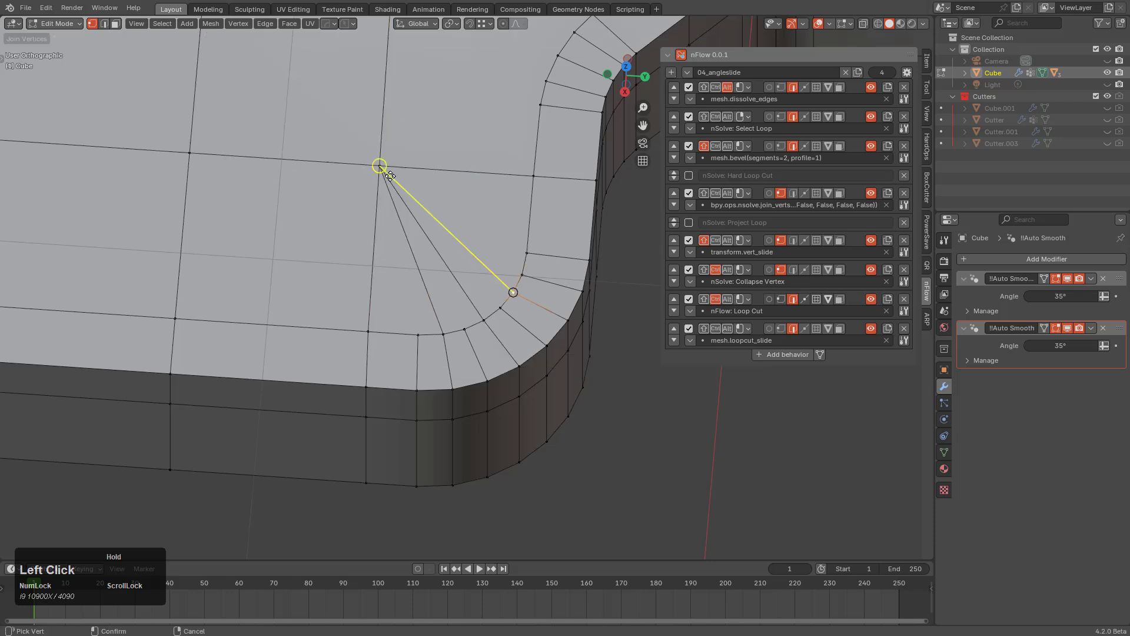
{"action": "left_click", "coordinate": [380, 167]}
{"action": "left_click", "coordinate": [527, 251]}
Dissolve the edge linking the fan vertex to the side rim, and join the fan vertex to the concave corner's first inner vertex.
{"action": "middle_click_drag", "start_coordinate": [380, 236], "coordinate": [514, 224]}
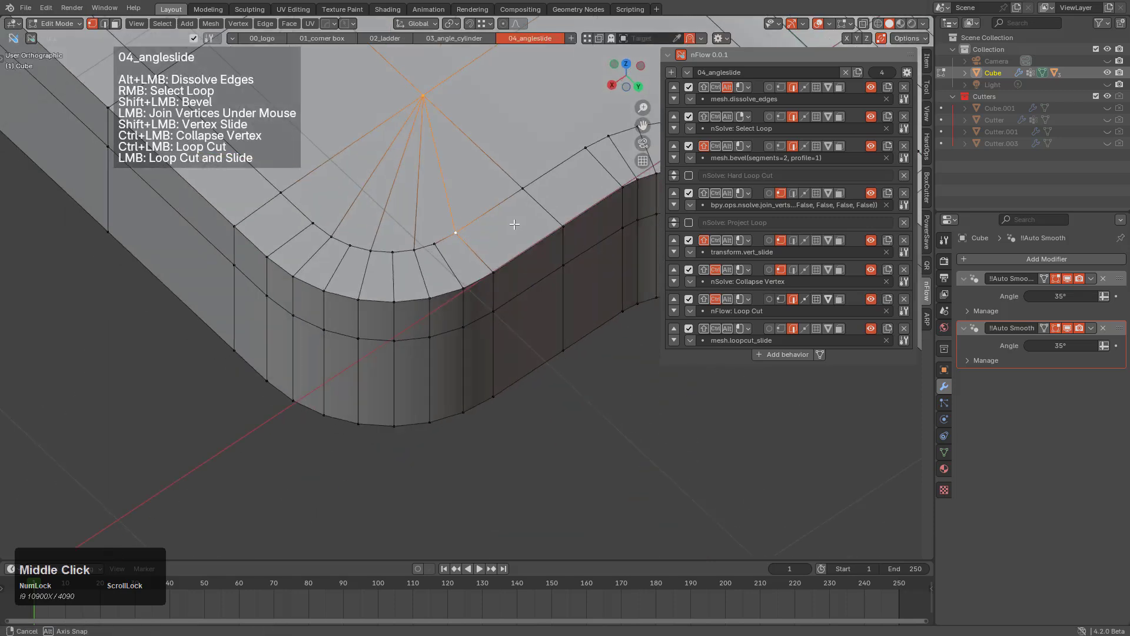
{"action": "key", "text": "KP_End"}
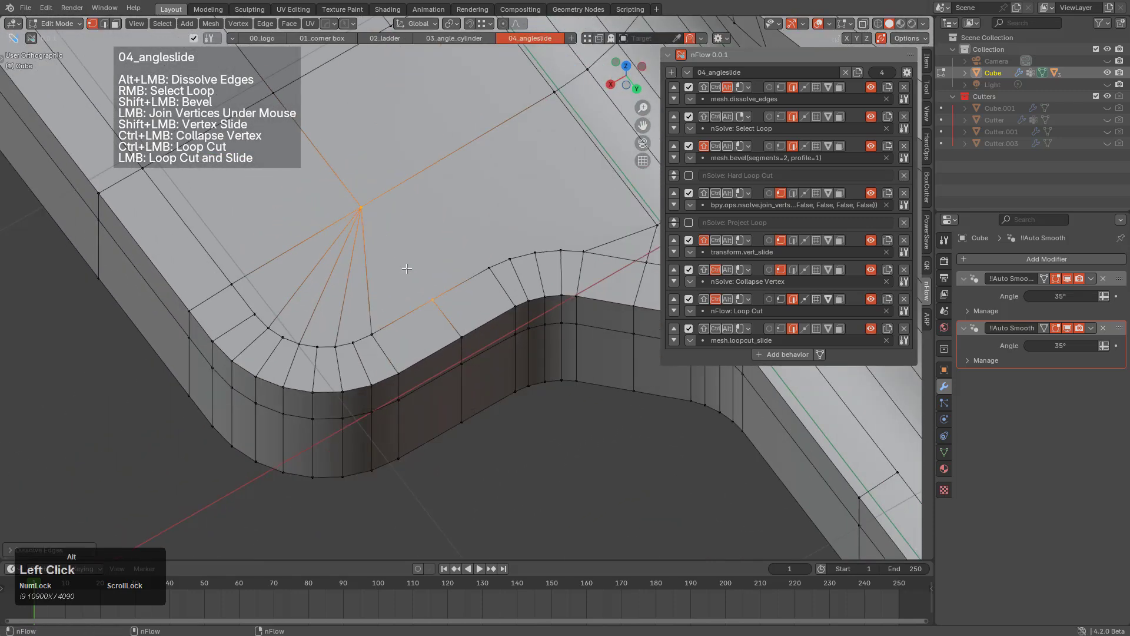
{"action": "left_click", "coordinate": [488, 267]}
Add a vertex on the cross edge above the fan and slide it level with the end of the neighbouring lengthwise edge.
{"action": "mouse_move", "coordinate": [488, 266]}
{"action": "middle_mouse_down"}
{"action": "mouse_move", "coordinate": [531, 290]}
{"action": "mouse_move", "coordinate": [389, 318]}
{"action": "middle_mouse_up"}
{"action": "key", "text": "ctrl+r"}
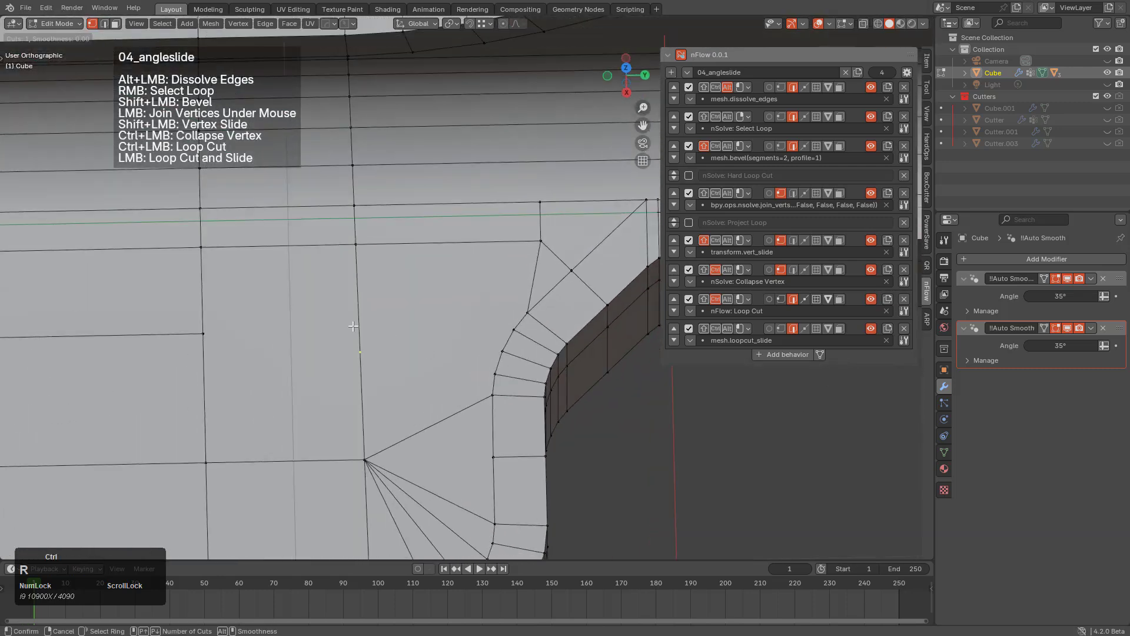
{"action": "left_click", "coordinate": [353, 326]}
{"action": "key", "text": "g"}
{"action": "key", "text": "g"}
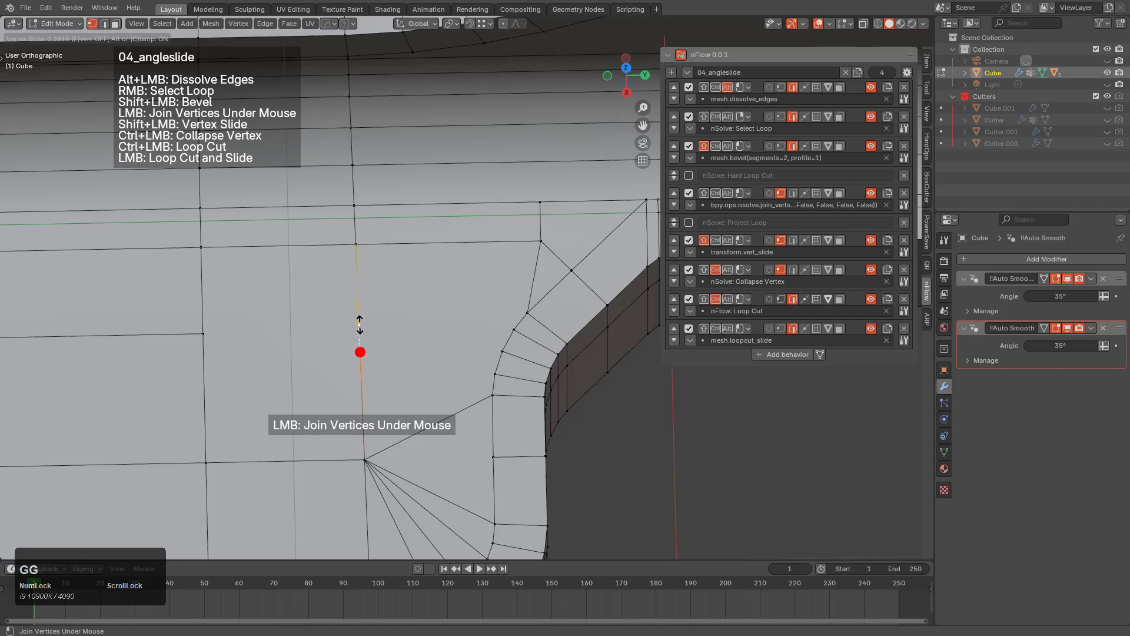
{"action": "left_click", "coordinate": [200, 327]}
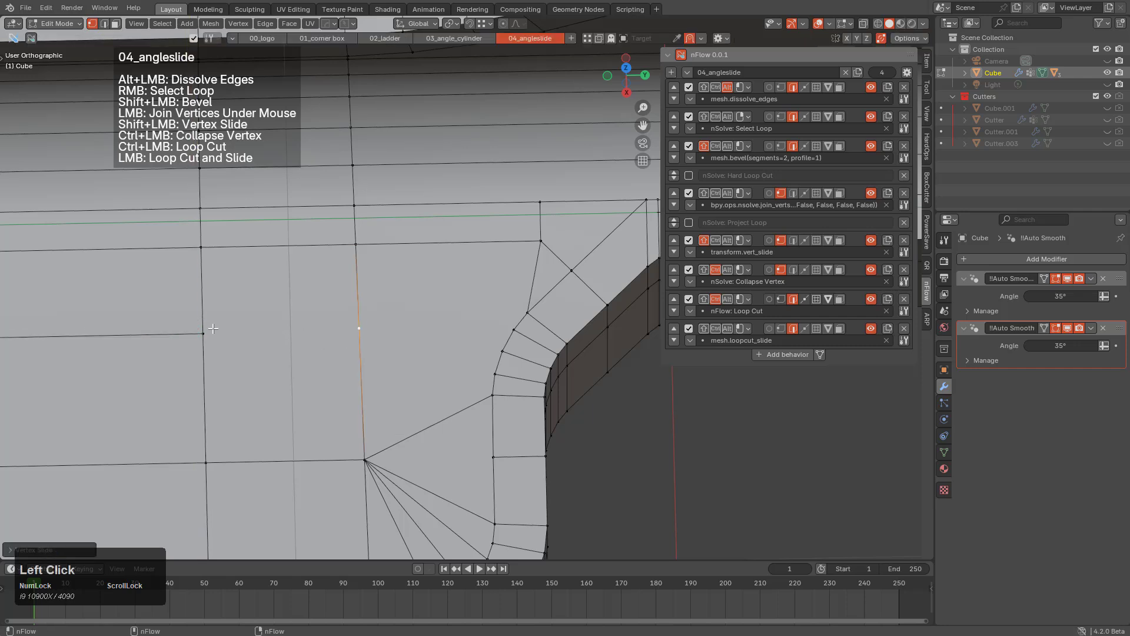
Connect the lengthwise edge's end to the new cross-edge vertex, then join the concave corner's next two inner vertices to the cross edge's vertices.
{"action": "left_click", "coordinate": [203, 333]}
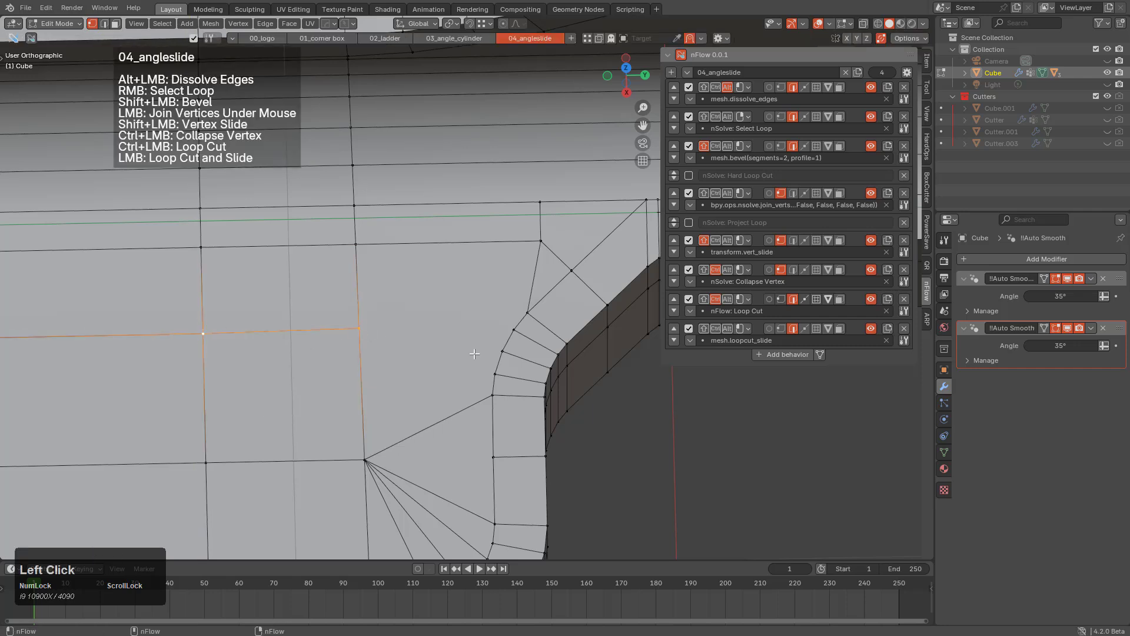
{"action": "left_click_drag", "start_coordinate": [499, 374], "coordinate": [361, 328]}
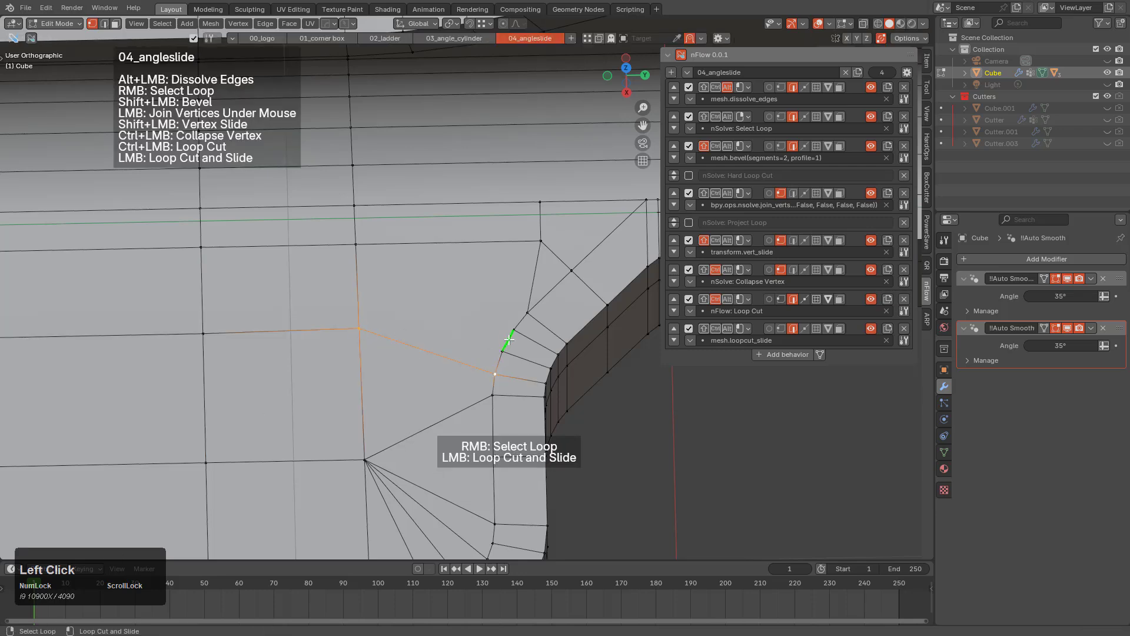
{"action": "left_click_drag", "start_coordinate": [502, 350], "coordinate": [355, 245]}
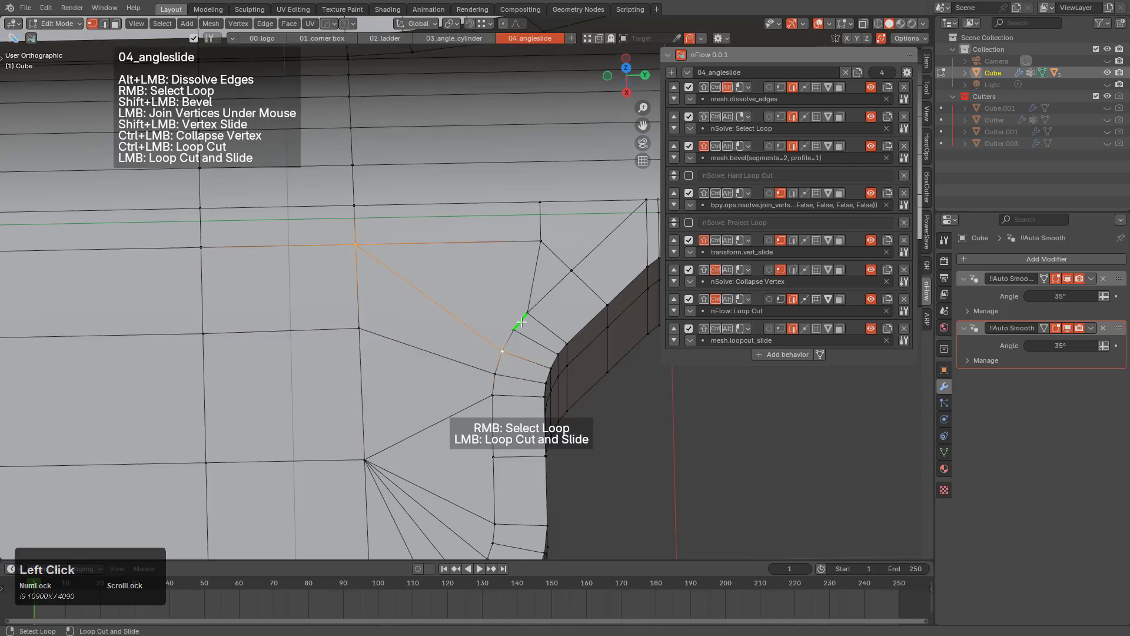
Join the concave corner's fourth inner vertex across the curved floor to the first vertex of the upper wall's bend.
{"action": "scroll", "coordinate": [512, 328], "scroll_direction": "down", "scroll_amount": 2}
{"action": "middle_click_drag", "start_coordinate": [512, 328], "coordinate": [483, 314]}
{"action": "left_click_drag", "start_coordinate": [494, 298], "coordinate": [453, 245]}
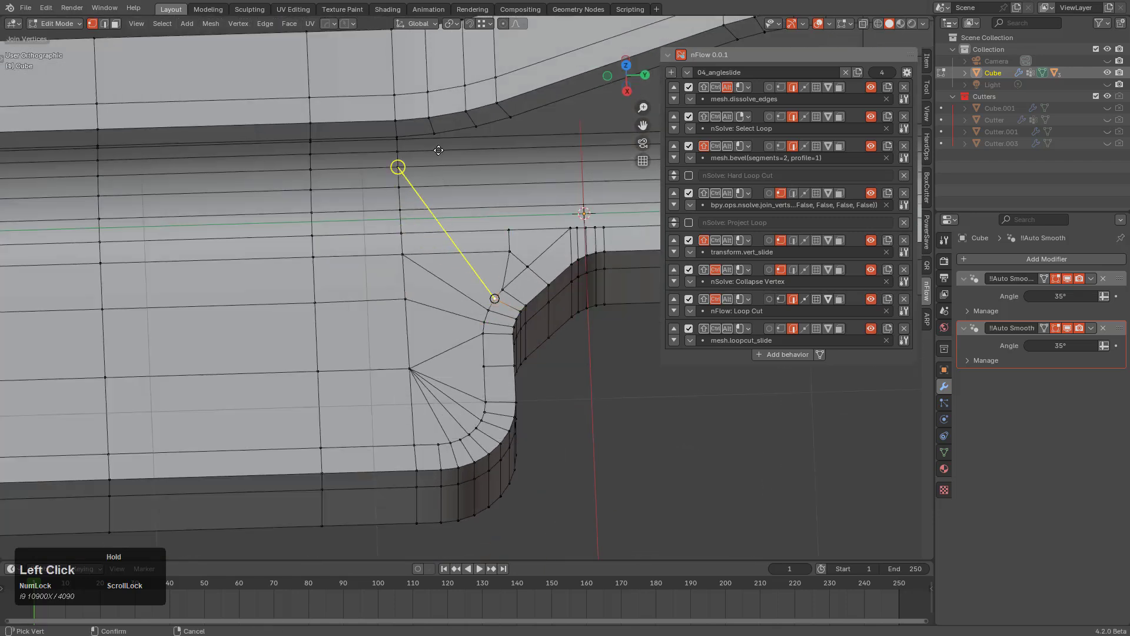
{"action": "left_click_drag", "start_coordinate": [435, 134], "coordinate": [436, 134]}
{"action": "scroll", "coordinate": [494, 276], "scroll_direction": "up", "scroll_amount": 2}
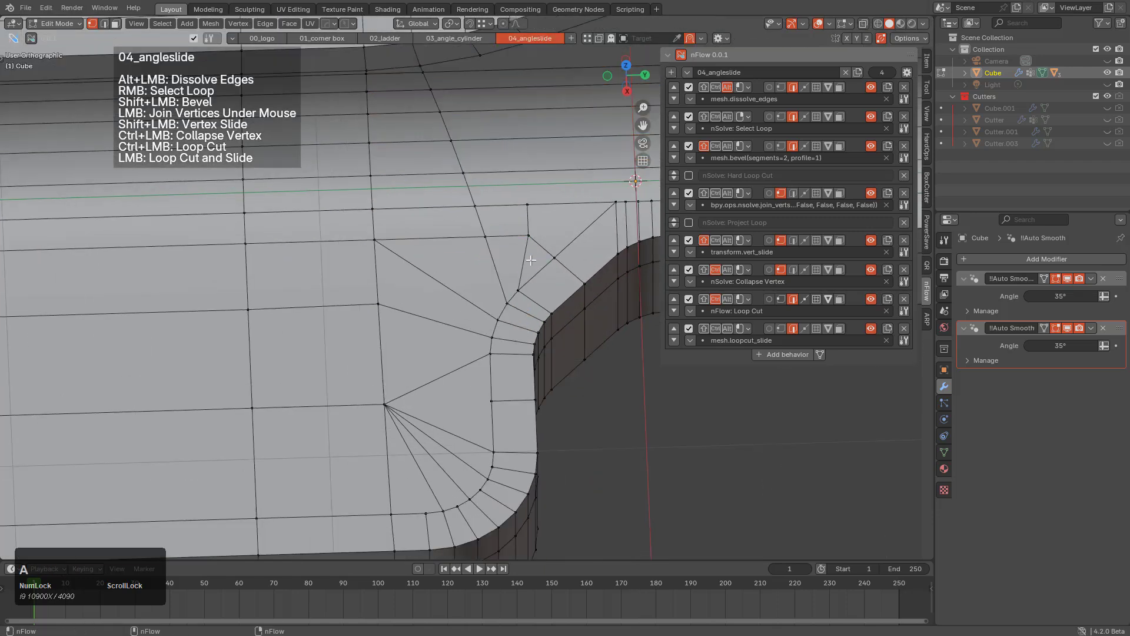
Join the next two vertices of the floor's lengthwise edge beside the slanted rim to the facing vertices of the upper wall's bend.
{"action": "scroll", "coordinate": [546, 250], "scroll_direction": "up", "scroll_amount": 2}
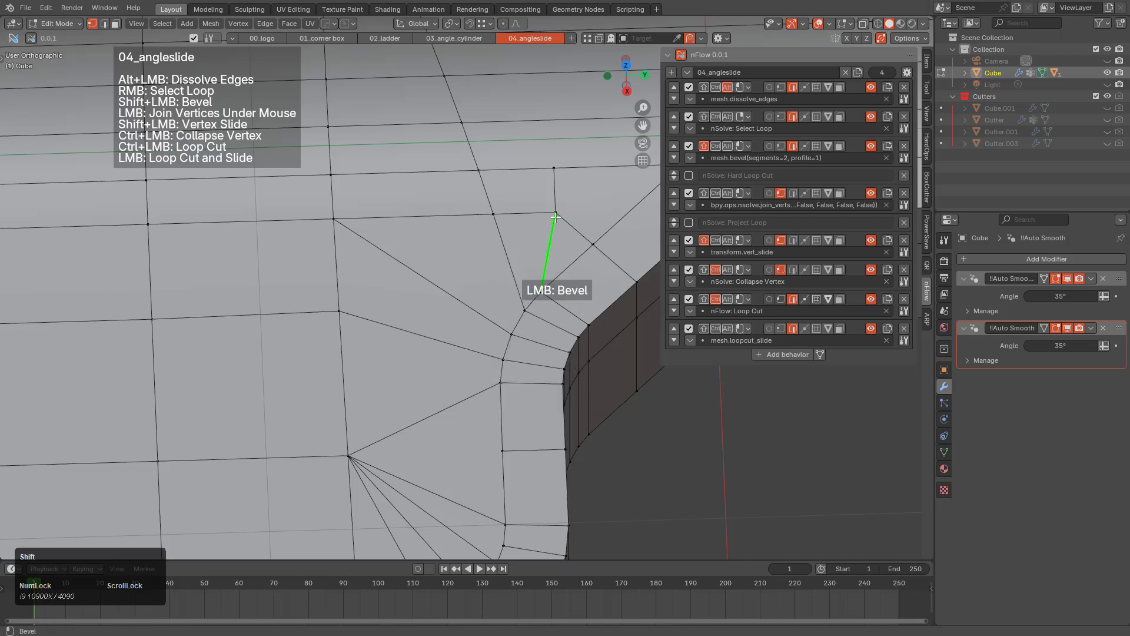
{"action": "middle_click_drag", "start_coordinate": [567, 220], "coordinate": [338, 335], "text": "shift"}
{"action": "scroll", "coordinate": [430, 265], "scroll_direction": "down", "scroll_amount": 2}
{"action": "middle_click_drag", "start_coordinate": [430, 266], "coordinate": [346, 298], "text": "shift"}
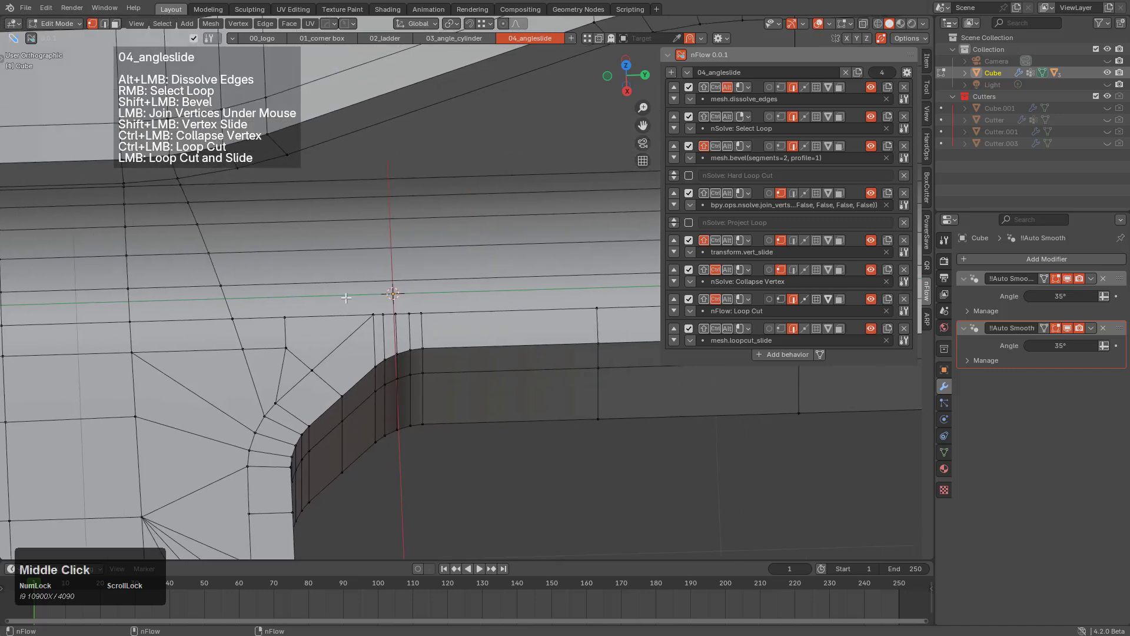
{"action": "middle_click_drag", "start_coordinate": [294, 333], "coordinate": [426, 397], "text": "shift"}
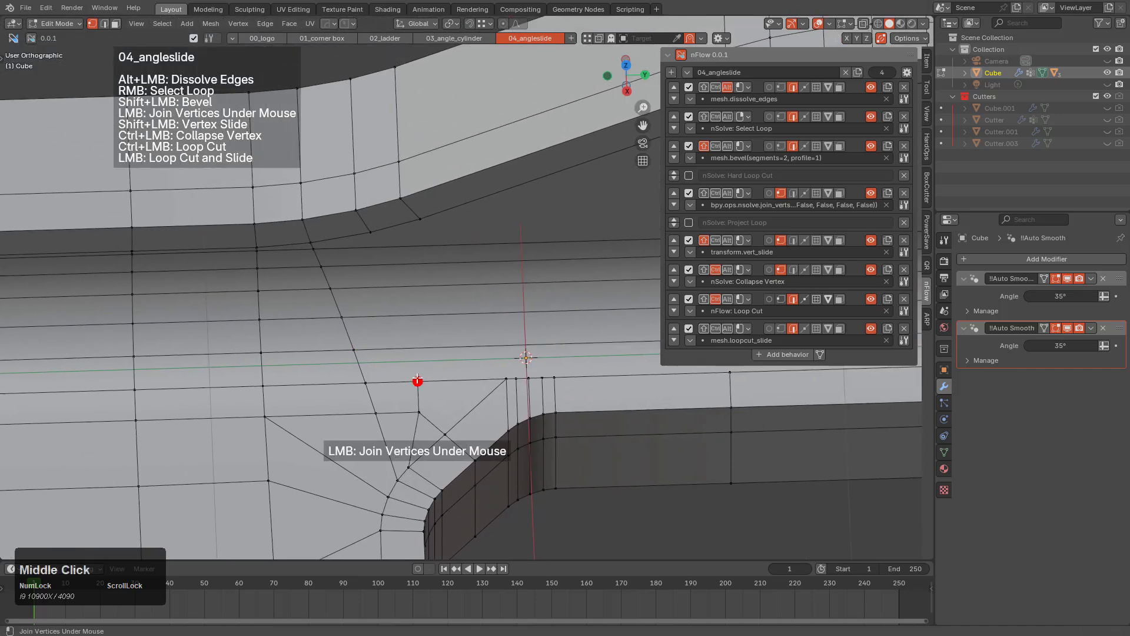
{"action": "left_click_drag", "start_coordinate": [417, 380], "coordinate": [369, 233]}
{"action": "middle_click_drag", "start_coordinate": [449, 341], "coordinate": [497, 359]}
{"action": "left_click", "coordinate": [509, 362]}
{"action": "left_click_drag", "start_coordinate": [431, 206], "coordinate": [430, 203]}
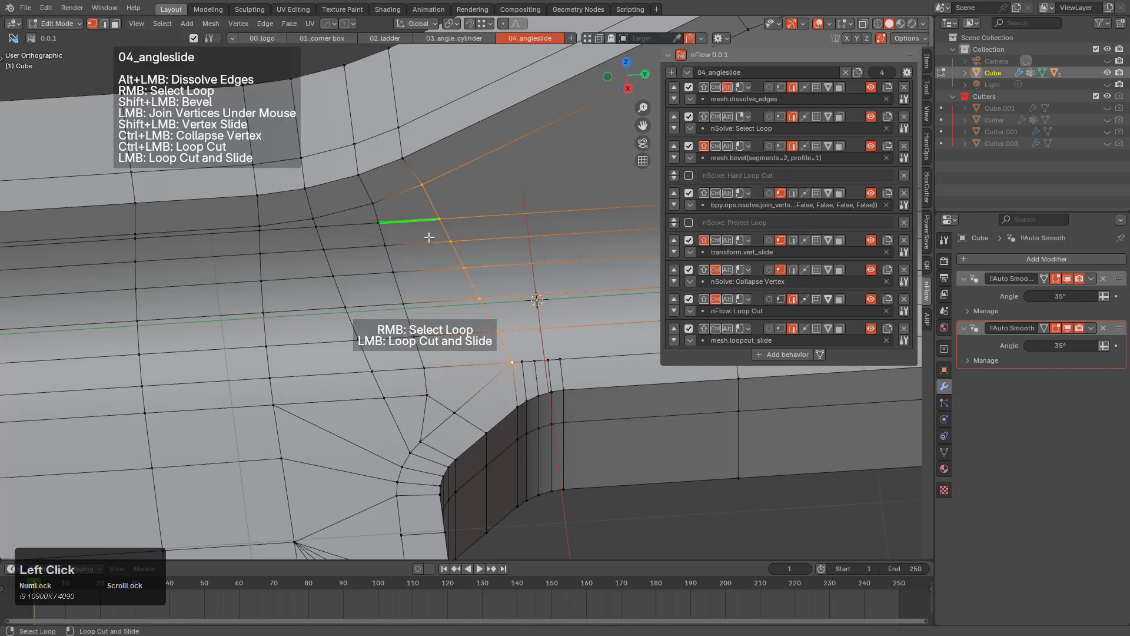
Try to join the inner vertex beside the slanted rim to the neighbouring vertex on the new curved cross edge.
{"action": "middle_click_drag", "start_coordinate": [439, 224], "coordinate": [491, 326]}
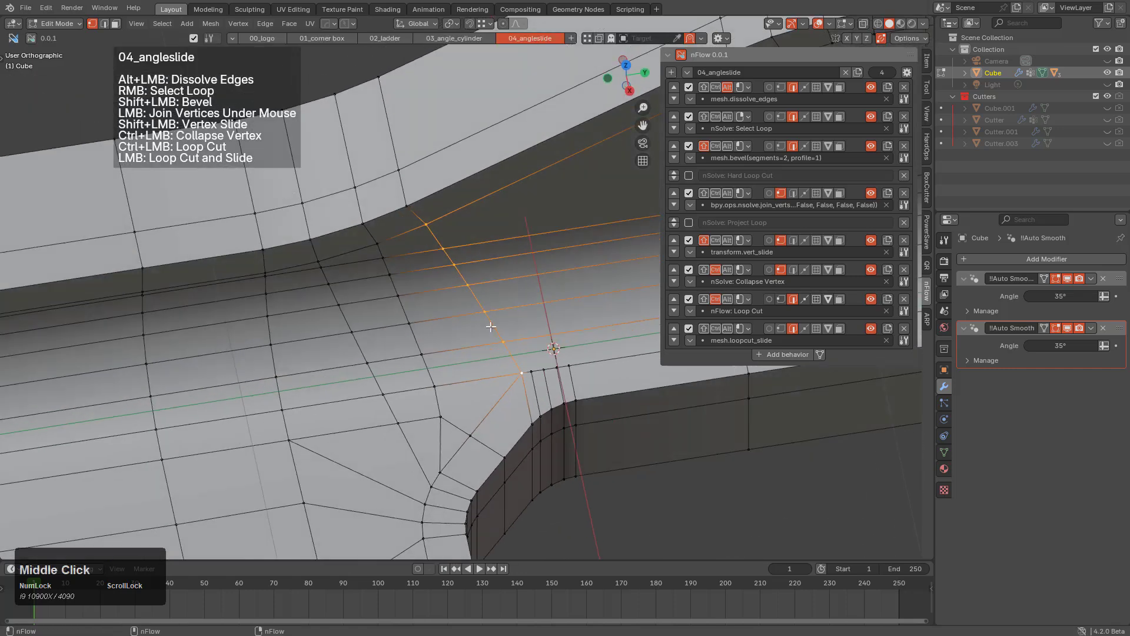
{"action": "left_click", "coordinate": [440, 416]}
{"action": "left_click_drag", "start_coordinate": [486, 355], "coordinate": [487, 354]}
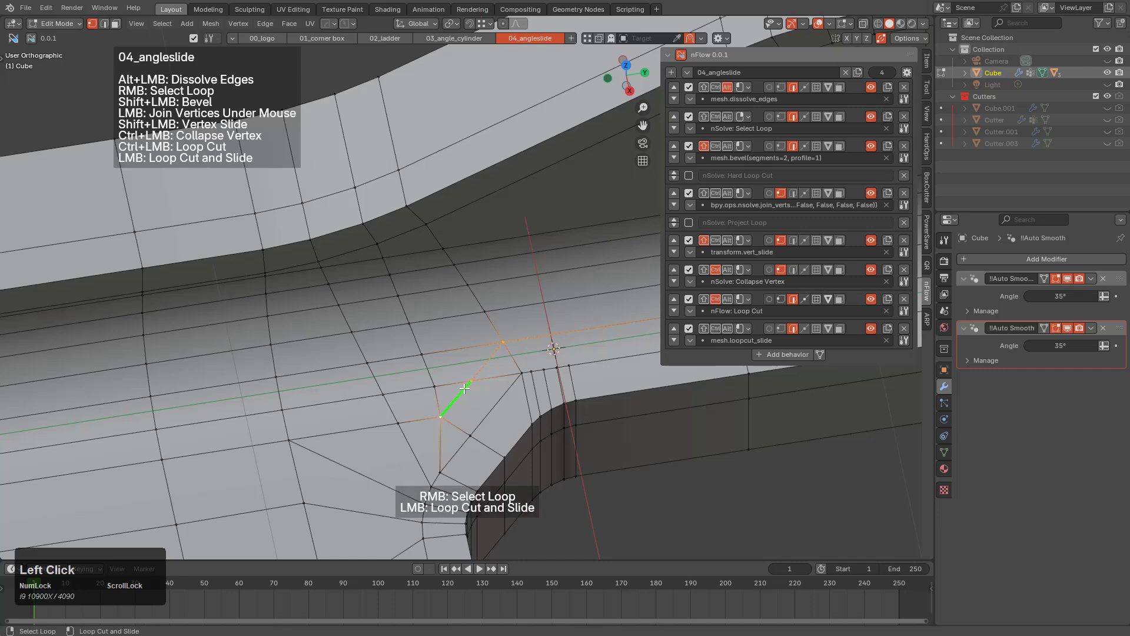
{"action": "key", "text": "shift"}
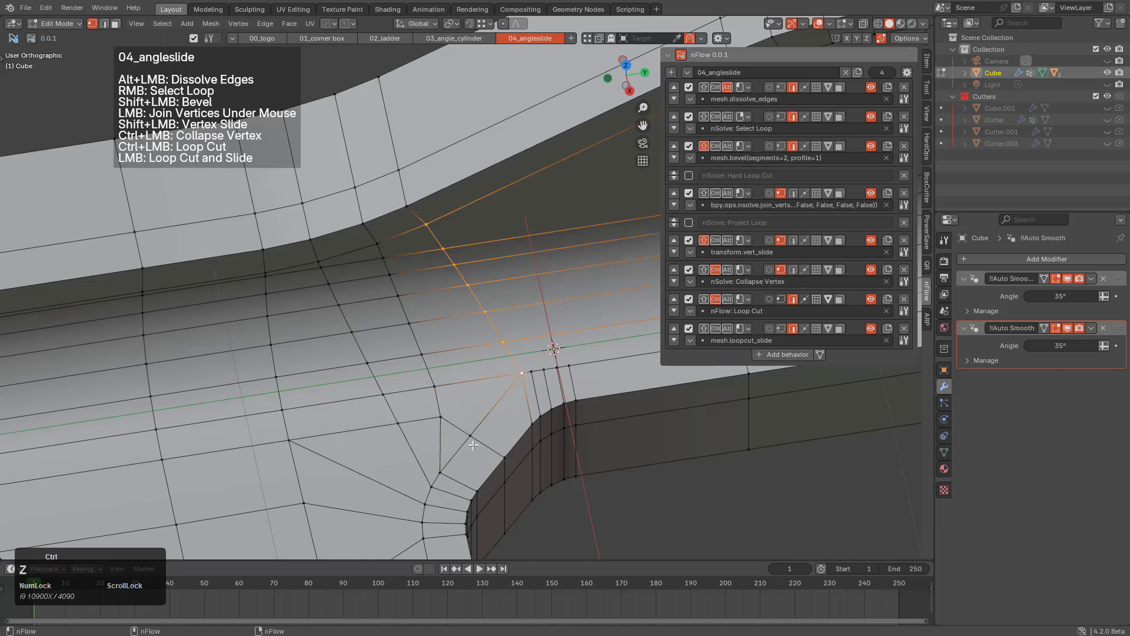
Try sliding the inner vertex beside the slanted rim along its edge, and undo the slide.
{"action": "middle_click_drag", "start_coordinate": [483, 440], "coordinate": [470, 400]}
{"action": "scroll", "coordinate": [471, 400], "scroll_direction": "up", "scroll_amount": 2}
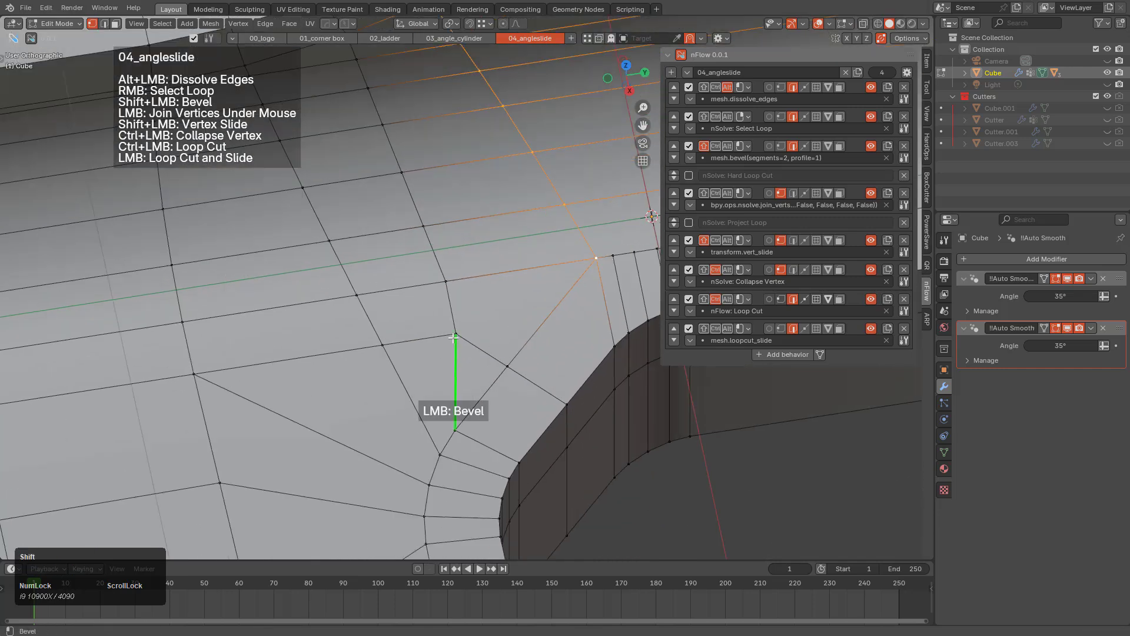
{"action": "left_click", "coordinate": [484, 351], "text": "shift"}
{"action": "left_click", "coordinate": [484, 350]}
{"action": "key", "text": "alt+a"}
{"action": "left_click", "coordinate": [456, 335], "text": "shift"}
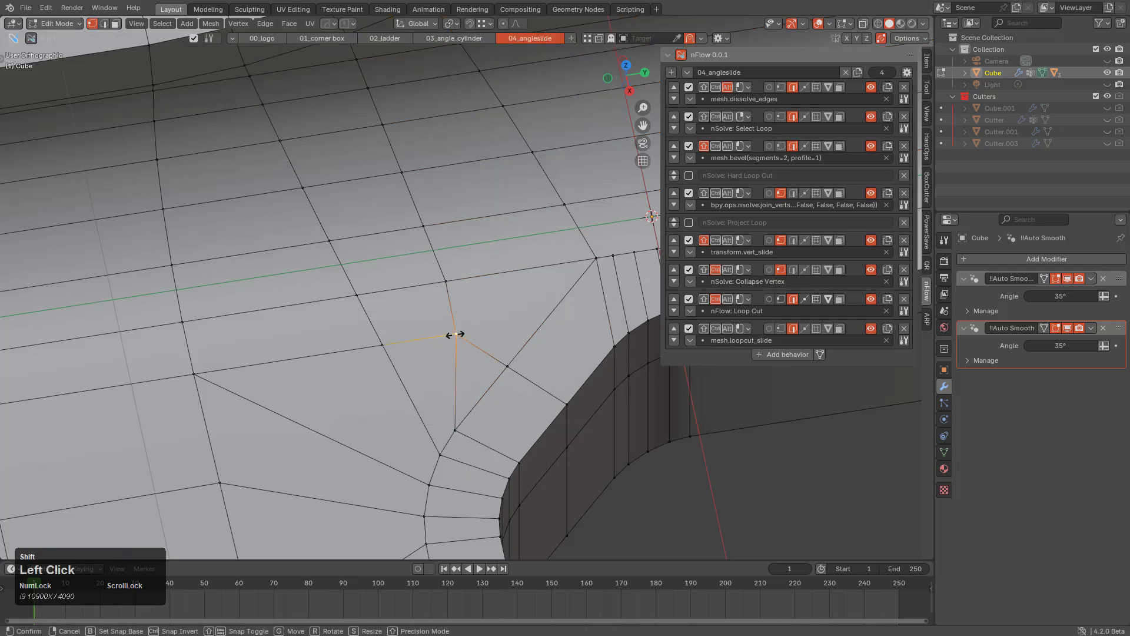
{"action": "left_click", "coordinate": [439, 346]}
{"action": "key", "text": "ctrl+z"}
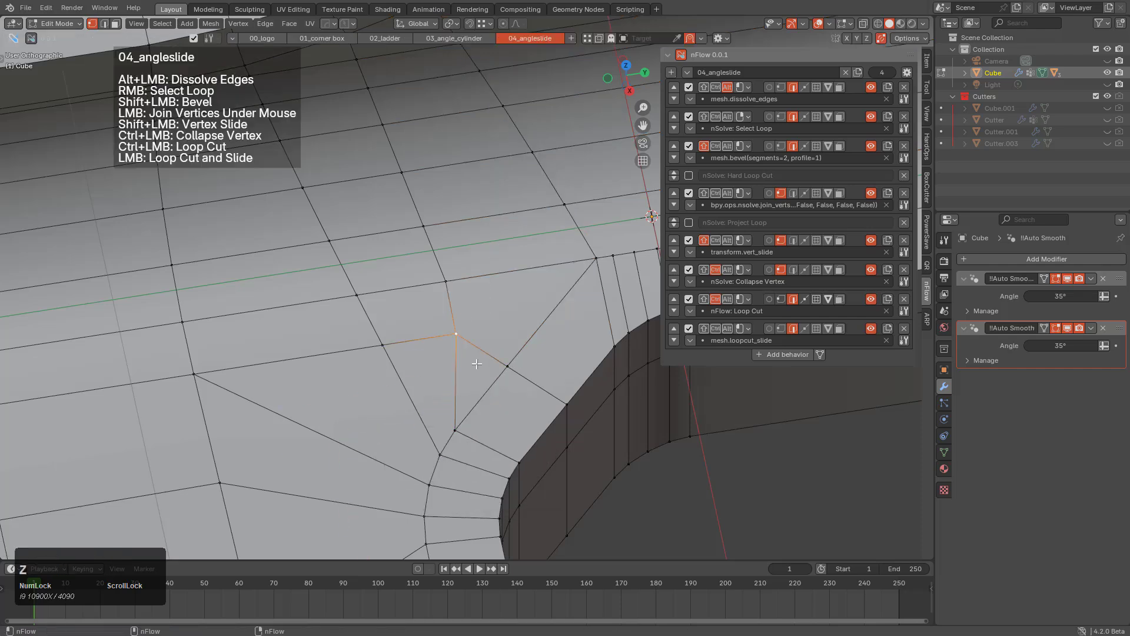
Add a centred loop cut through the slanted side between the concave corner and the existing cross edge.
{"action": "scroll", "coordinate": [530, 359], "scroll_direction": "up", "scroll_amount": 2}
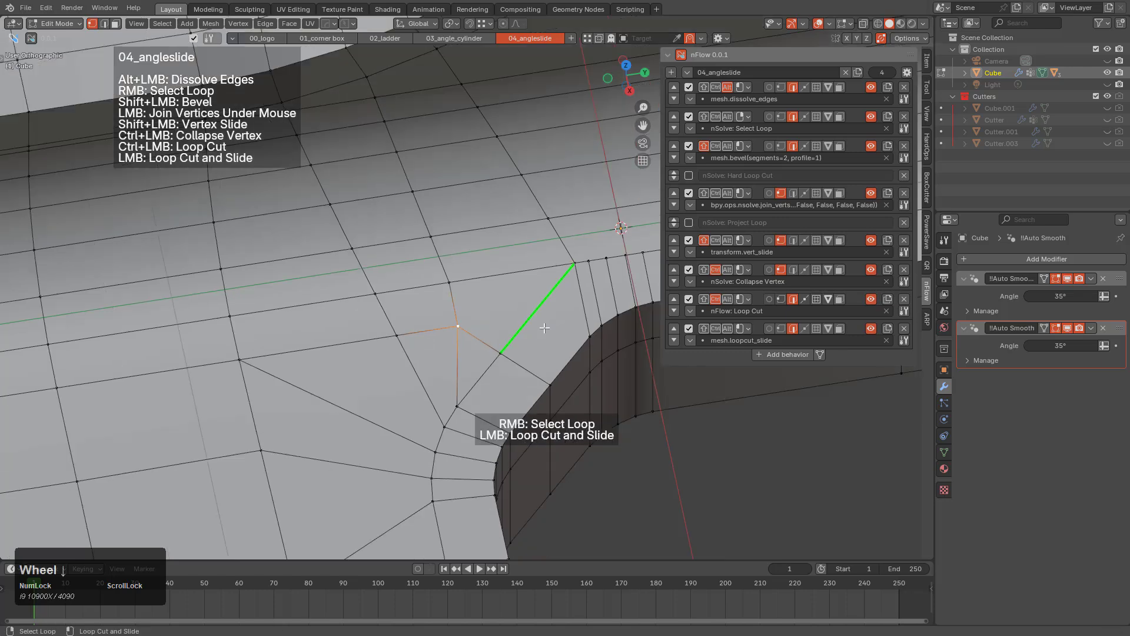
{"action": "middle_click_drag", "start_coordinate": [530, 359], "coordinate": [494, 366]}
{"action": "scroll", "coordinate": [497, 362], "scroll_direction": "up", "scroll_amount": 2}
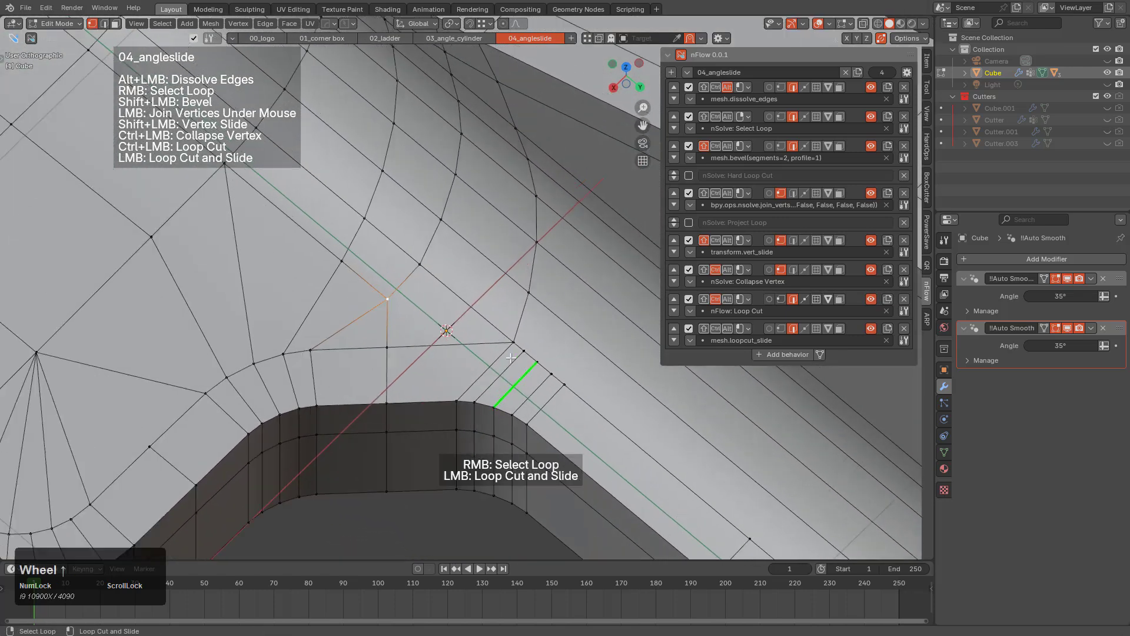
{"action": "right_click", "coordinate": [507, 358]}
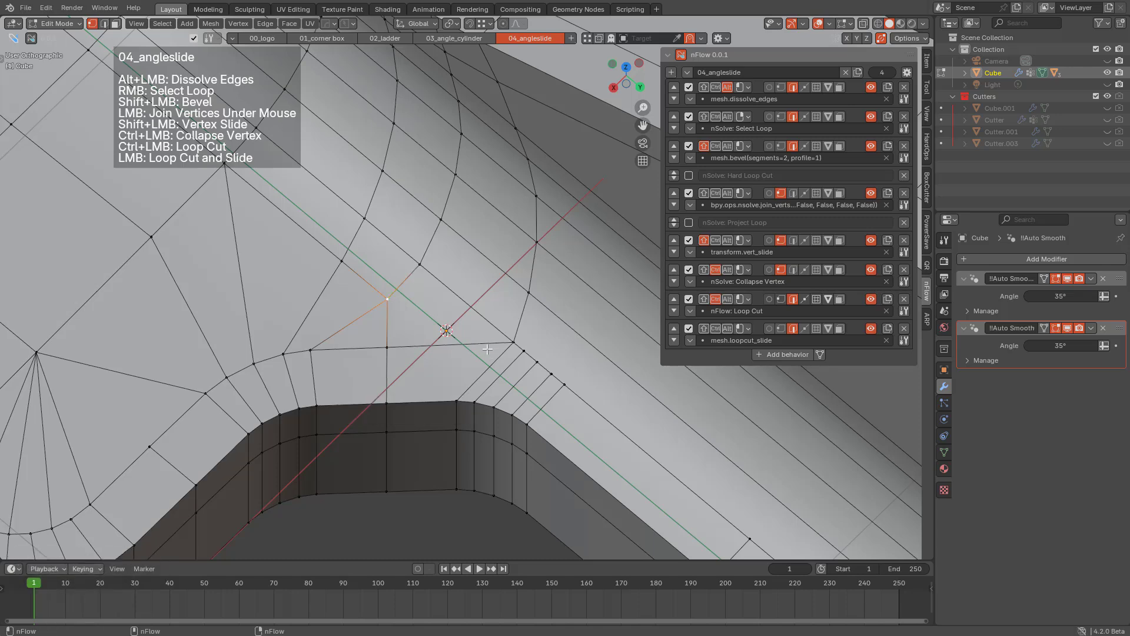
{"action": "middle_click_drag", "start_coordinate": [487, 349], "coordinate": [478, 294]}
{"action": "scroll", "coordinate": [478, 290], "scroll_direction": "up", "scroll_amount": 2}
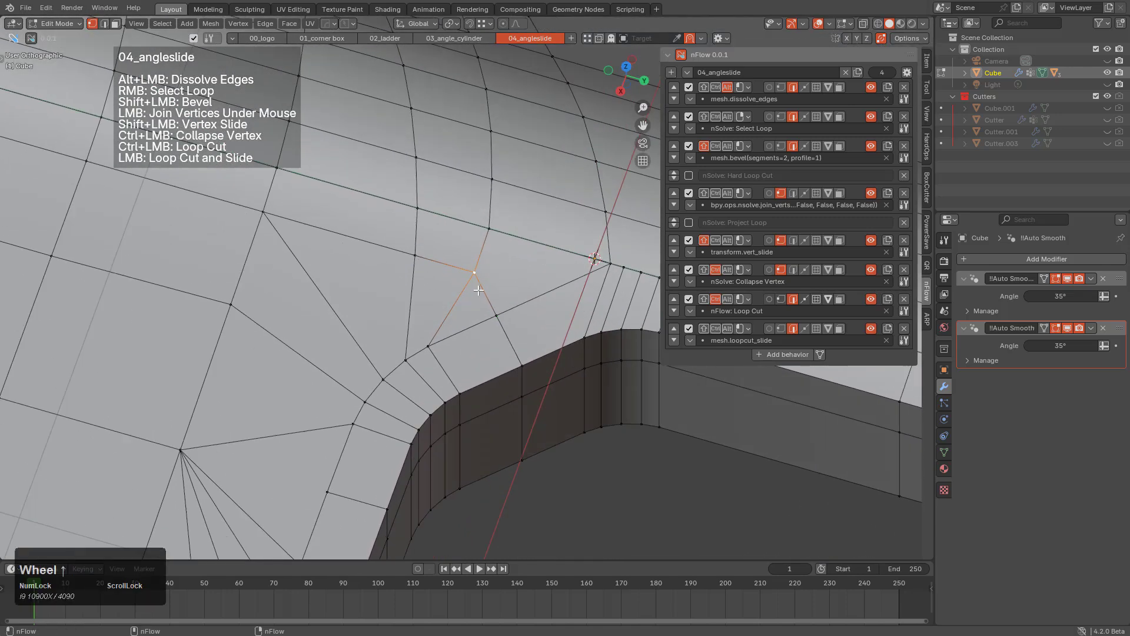
{"action": "scroll", "coordinate": [468, 291], "scroll_direction": "up", "scroll_amount": 1}
{"action": "key", "text": "ctrl+r"}
{"action": "left_click", "coordinate": [474, 343]}
{"action": "right_click", "coordinate": [517, 328]}
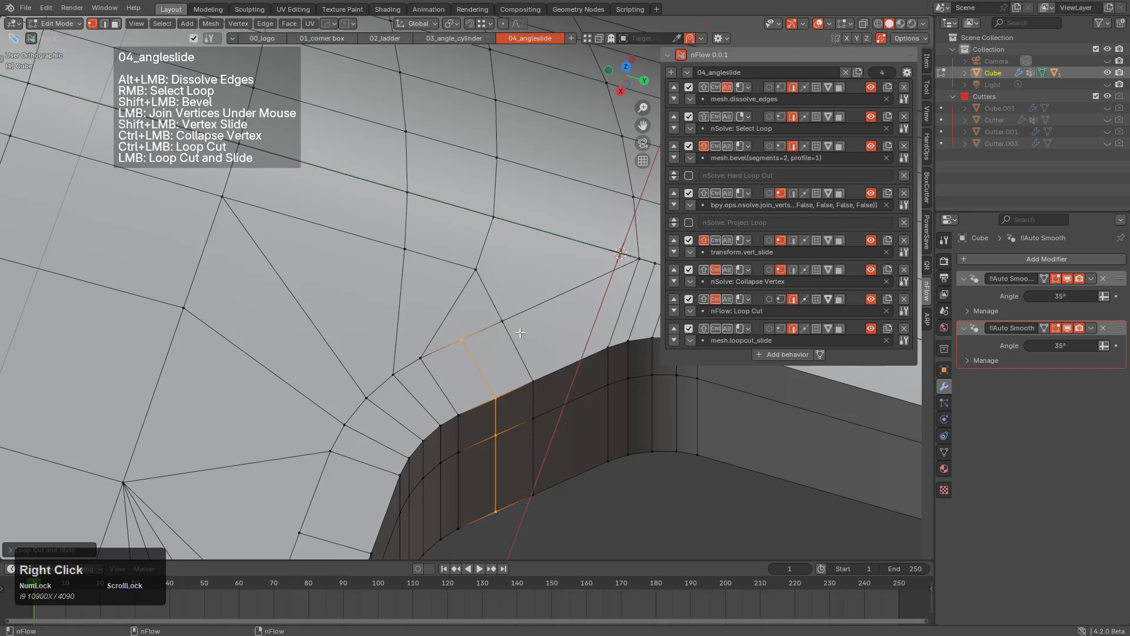
{"action": "key", "text": "alt+a"}
Join the rim vertex on the straight side beyond the corner across the curved floor to the first vertex of the upper wall's convex bend.
{"action": "scroll", "coordinate": [468, 303], "scroll_direction": "down", "scroll_amount": 2}
{"action": "middle_click_drag", "start_coordinate": [467, 303], "coordinate": [452, 316]}
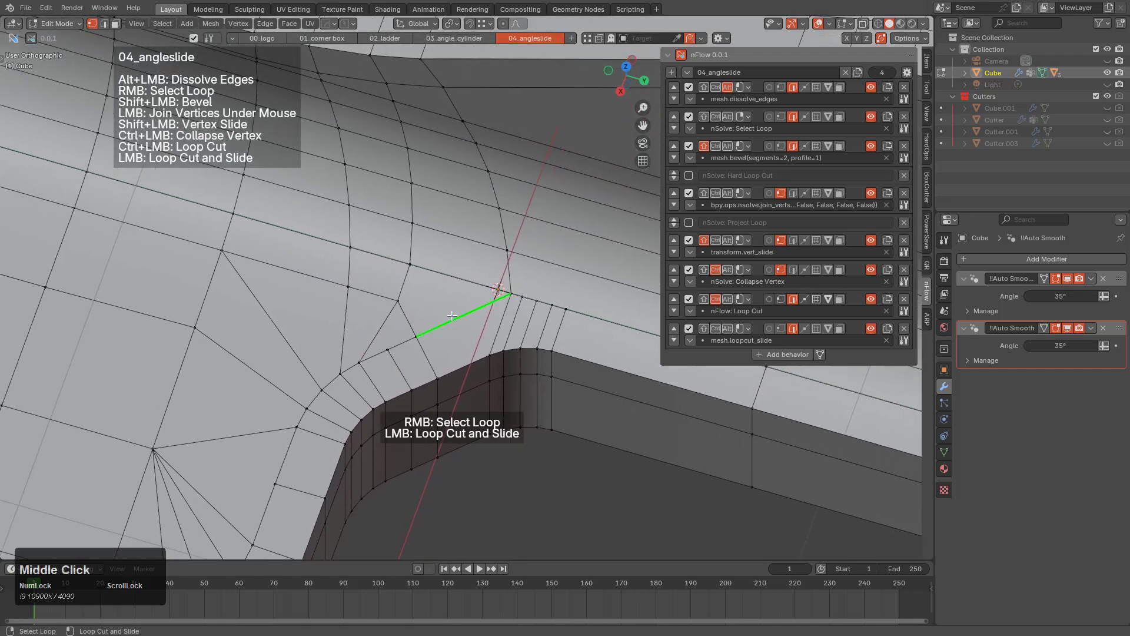
{"action": "key", "text": "ctrl"}
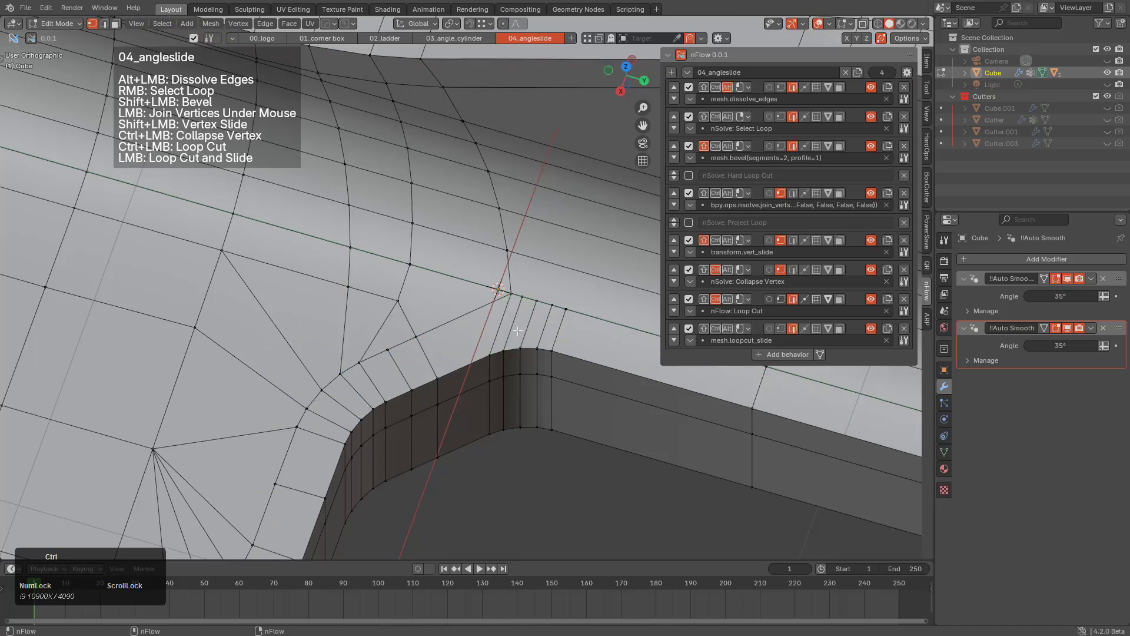
{"action": "scroll", "coordinate": [515, 281], "scroll_direction": "down", "scroll_amount": 3}
{"action": "middle_click_drag", "start_coordinate": [515, 281], "coordinate": [379, 347], "text": "shift"}
{"action": "scroll", "coordinate": [500, 311], "scroll_direction": "down", "scroll_amount": 2}
{"action": "middle_click_drag", "start_coordinate": [379, 347], "coordinate": [412, 353]}
{"action": "scroll", "coordinate": [445, 355], "scroll_direction": "down", "scroll_amount": 2}
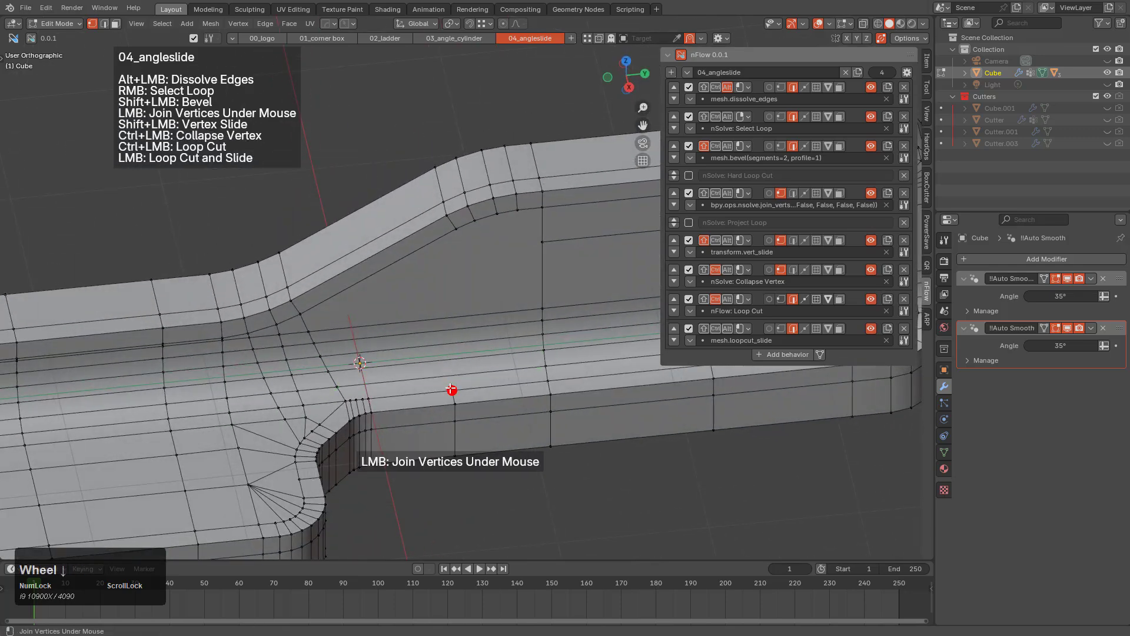
{"action": "left_click_drag", "start_coordinate": [452, 390], "coordinate": [454, 227]}
Add two evenly spaced loop cuts across the curved floor between the new cross edge and the next cross loop.
{"action": "middle_click_drag", "start_coordinate": [454, 236], "coordinate": [494, 335]}
{"action": "scroll", "coordinate": [468, 367], "scroll_direction": "down", "scroll_amount": 2}
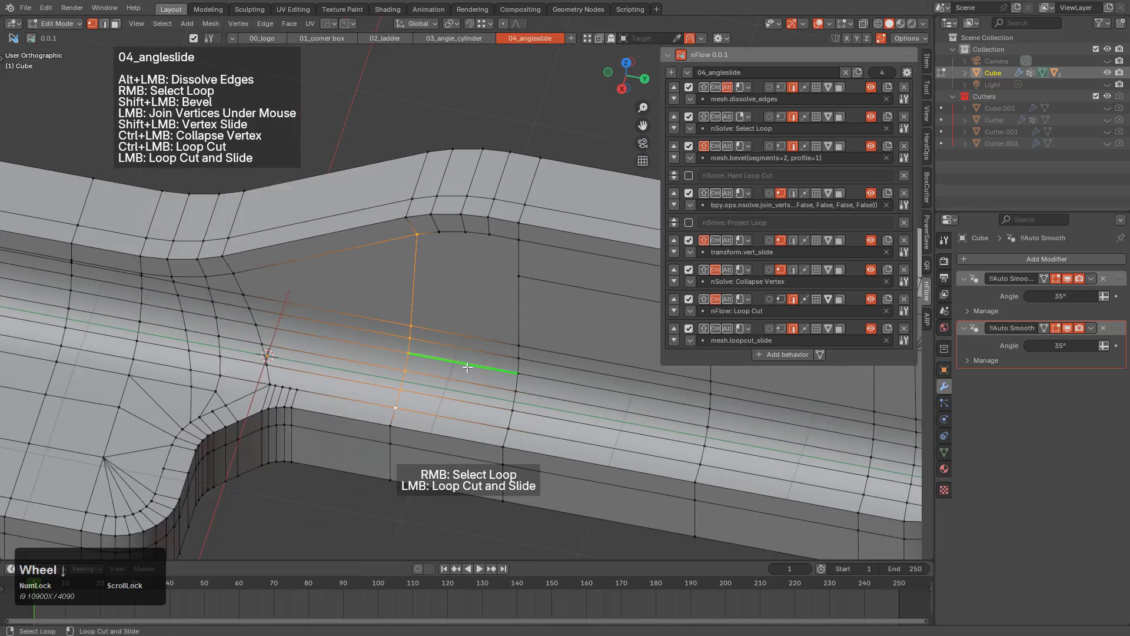
{"action": "key", "text": "ctrl+r"}
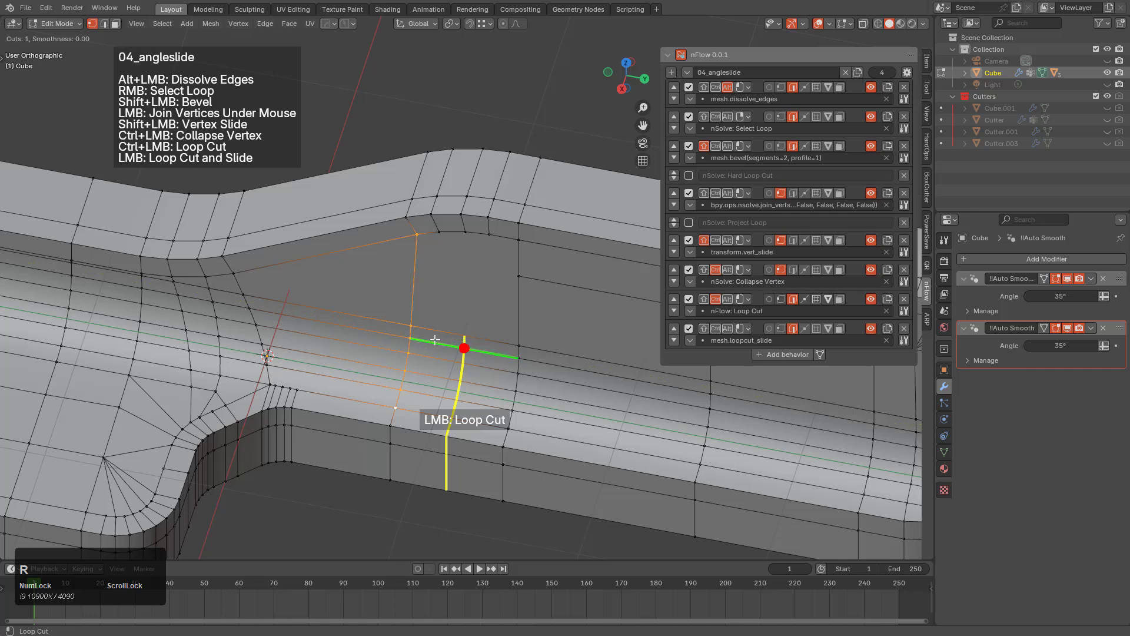
{"action": "scroll", "coordinate": [425, 409], "scroll_direction": "up", "scroll_amount": 1}
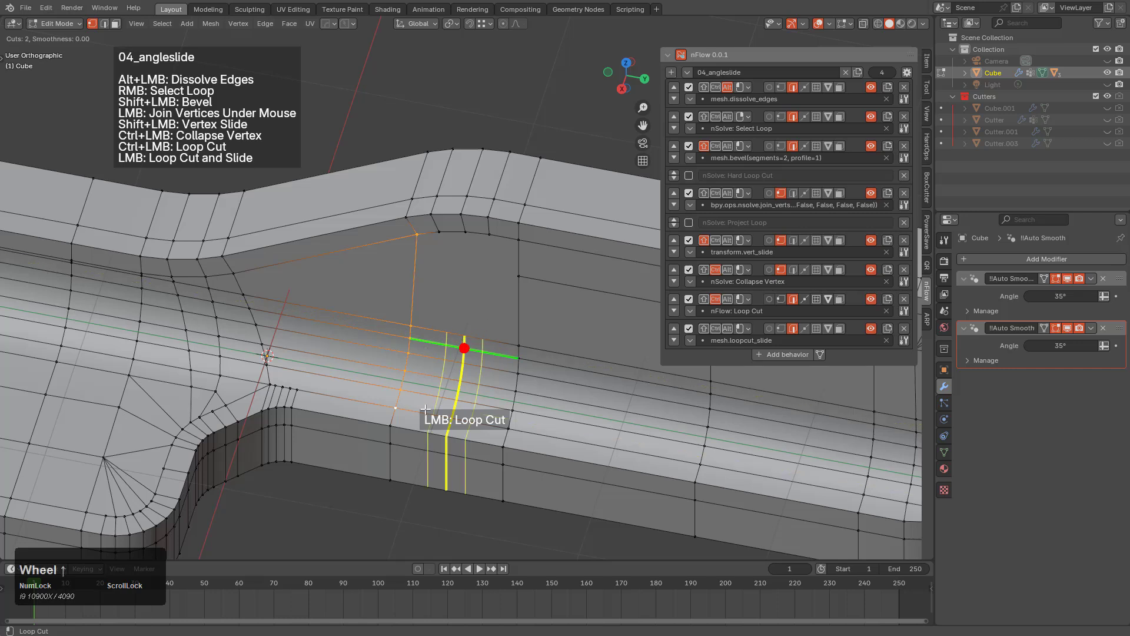
{"action": "left_click", "coordinate": [436, 378]}
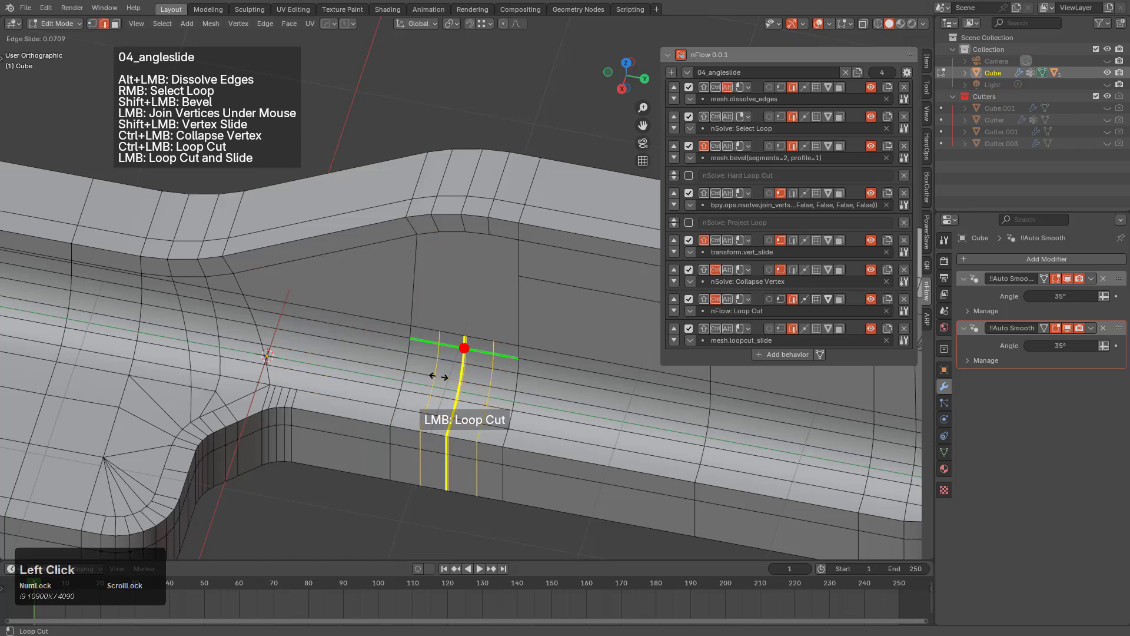
{"action": "right_click", "coordinate": [439, 380]}
Join the three open floor-side vertices up the wall to the matching vertices of the upper wall's convex bend.
{"action": "scroll", "coordinate": [421, 318], "scroll_direction": "up", "scroll_amount": 1}
{"action": "left_click_drag", "start_coordinate": [424, 349], "coordinate": [427, 208]}
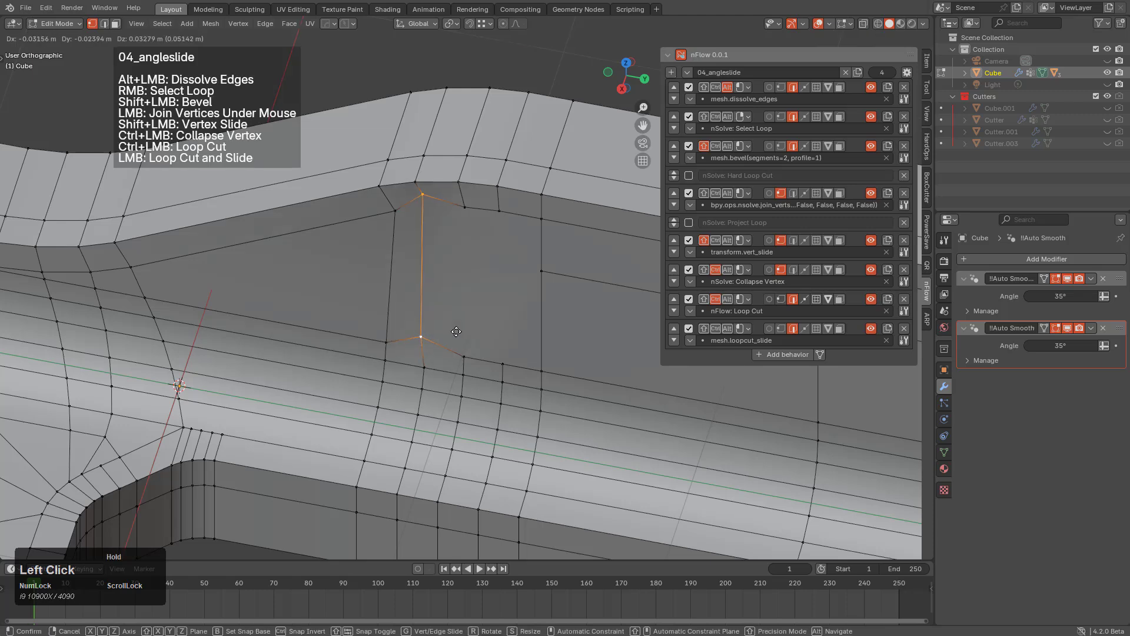
{"action": "left_click_drag", "start_coordinate": [464, 357], "coordinate": [499, 240]}
{"action": "left_click_drag", "start_coordinate": [494, 340], "coordinate": [495, 341]}
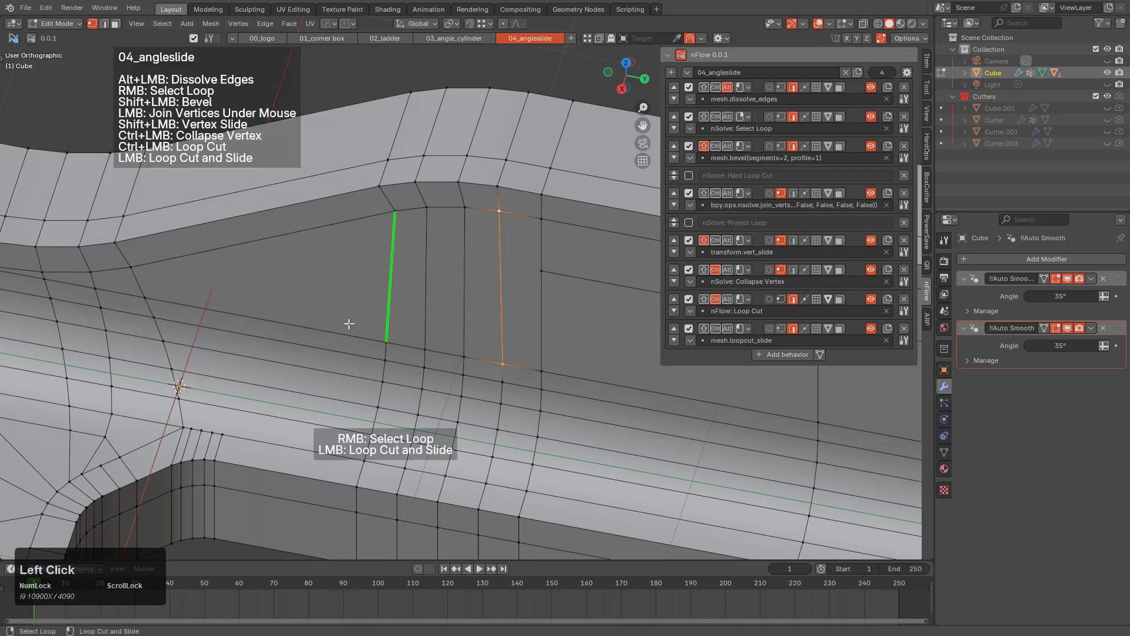
Add a centred lengthwise loop cut along the upper wall through the newly joined vertical edges.
{"action": "key", "text": "a"}
{"action": "scroll", "coordinate": [285, 313], "scroll_direction": "down", "scroll_amount": 1}
{"action": "middle_click_drag", "start_coordinate": [285, 312], "coordinate": [474, 290]}
{"action": "left_click", "coordinate": [473, 294]}
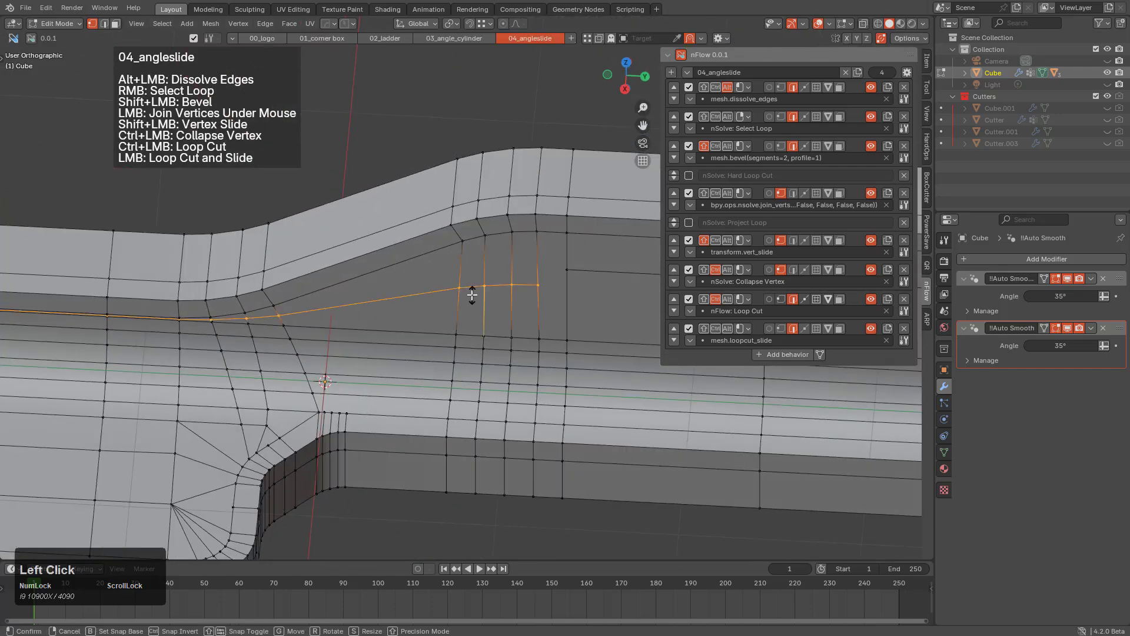
{"action": "right_click", "coordinate": [378, 323]}
Join the uppermost vertex of the small arc at the upper wall's end corner to the adjacent fan vertex.
{"action": "middle_click_drag", "start_coordinate": [378, 323], "coordinate": [377, 376]}
{"action": "scroll", "coordinate": [441, 361], "scroll_direction": "up", "scroll_amount": 2}
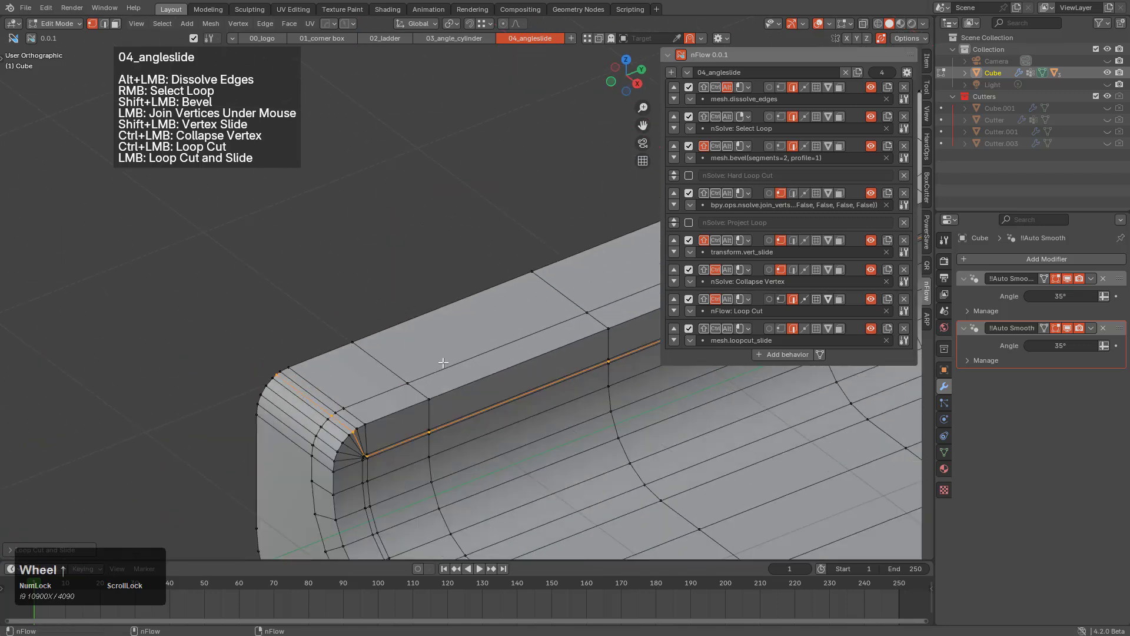
{"action": "scroll", "coordinate": [593, 270], "scroll_direction": "up", "scroll_amount": 5}
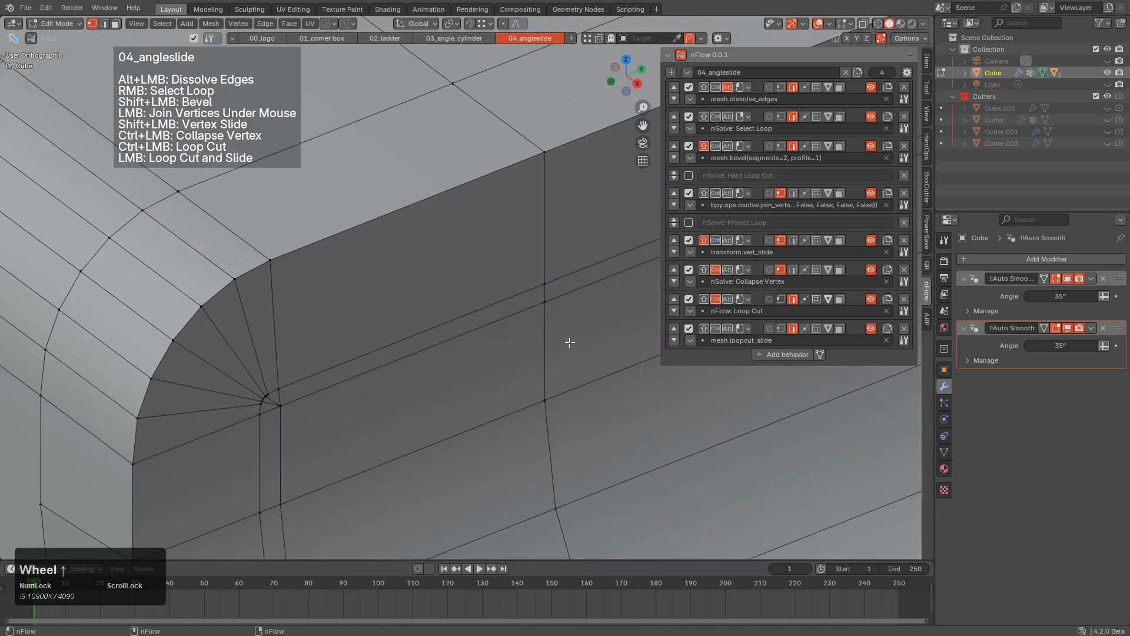
{"action": "scroll", "coordinate": [552, 348], "scroll_direction": "up", "scroll_amount": 4}
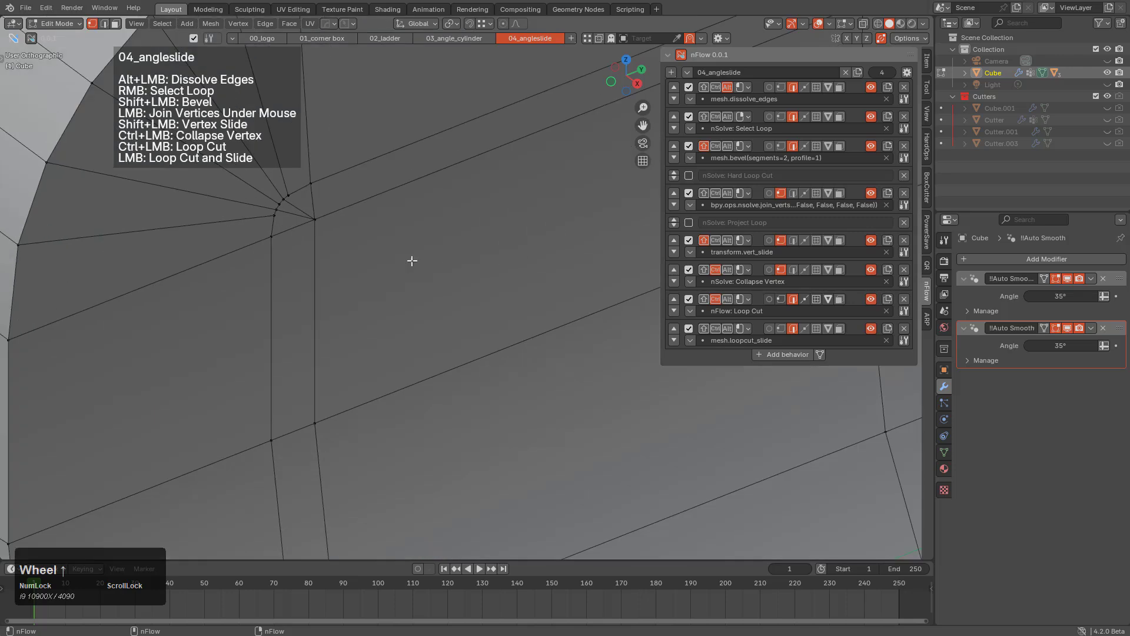
{"action": "scroll", "coordinate": [328, 253], "scroll_direction": "up", "scroll_amount": 4}
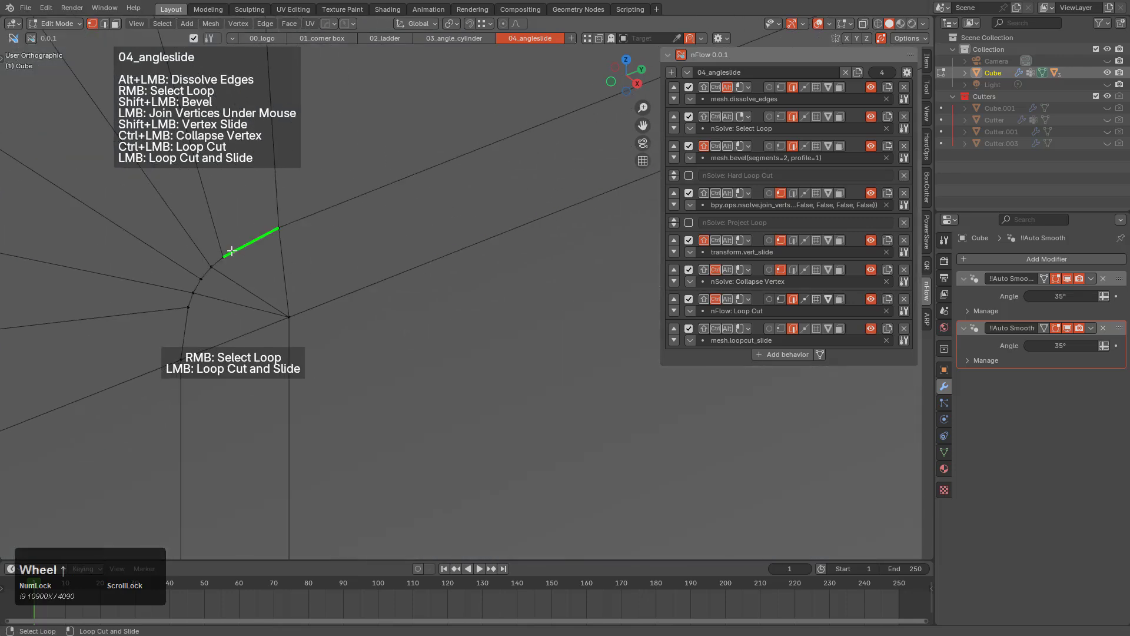
{"action": "left_click", "coordinate": [221, 257]}
{"action": "left_click", "coordinate": [291, 313]}
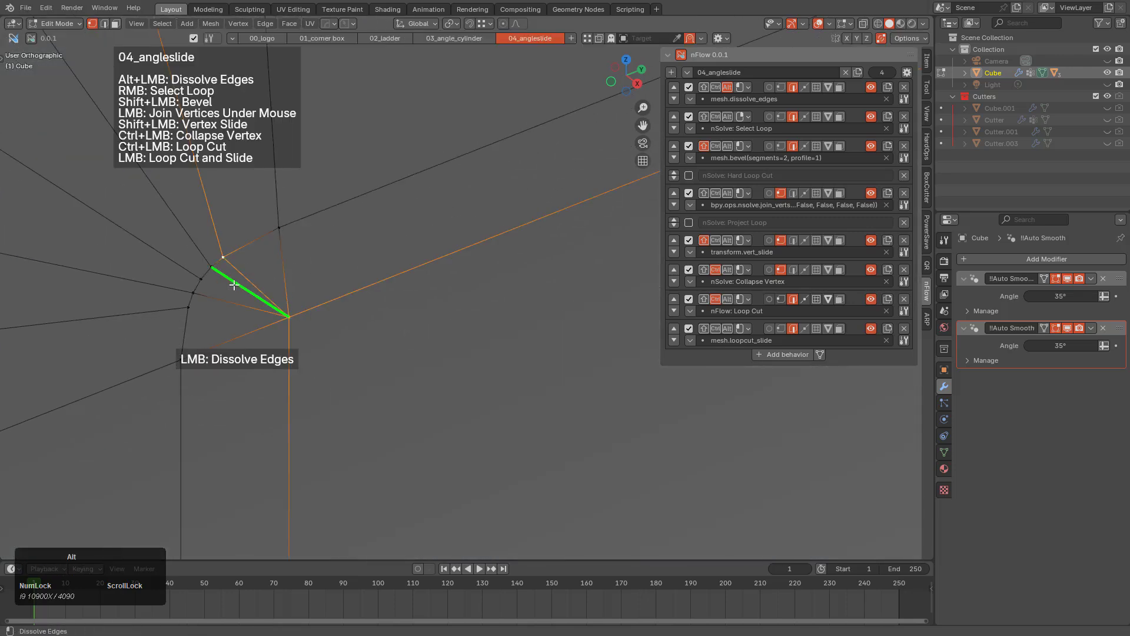
Join two more vertices of the small arc at the upper wall's end corner to the fan vertex.
{"action": "left_click", "coordinate": [201, 278]}
{"action": "left_click", "coordinate": [280, 311]}
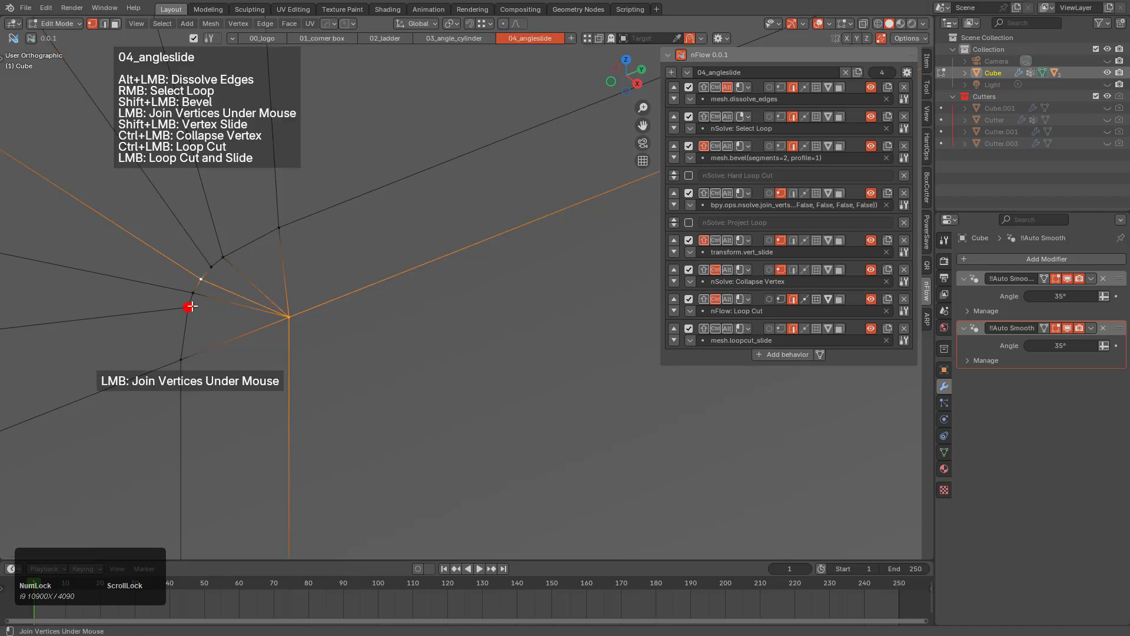
{"action": "left_click", "coordinate": [198, 306]}
{"action": "left_click", "coordinate": [274, 312]}
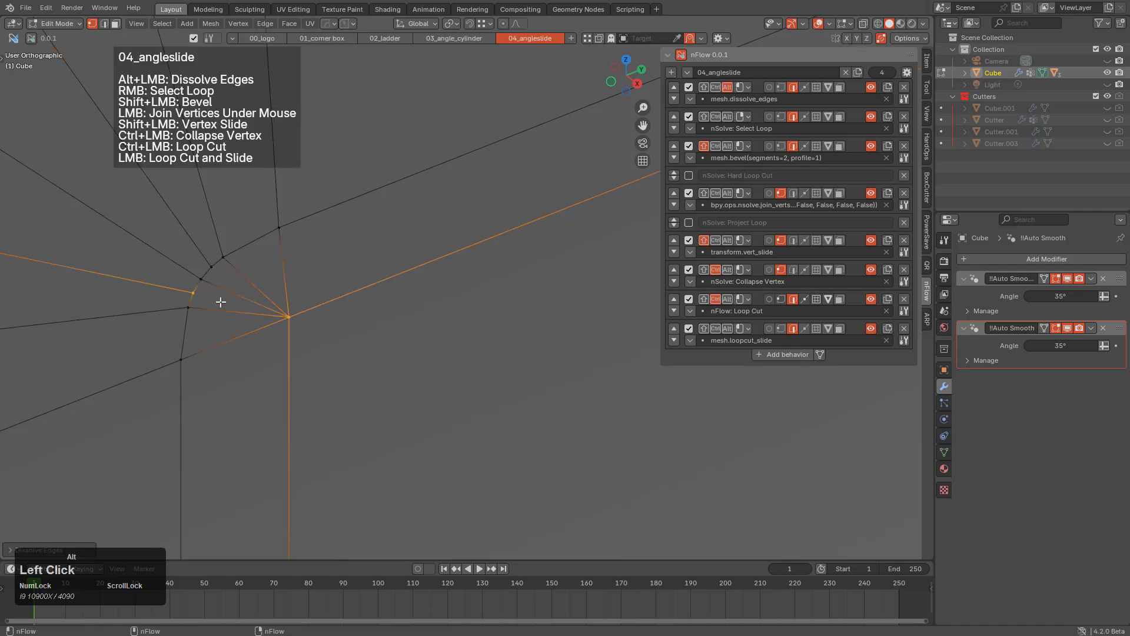
{"action": "key", "text": "a"}
{"action": "scroll", "coordinate": [347, 333], "scroll_direction": "down", "scroll_amount": 5}
{"action": "scroll", "coordinate": [465, 304], "scroll_direction": "down", "scroll_amount": 5}
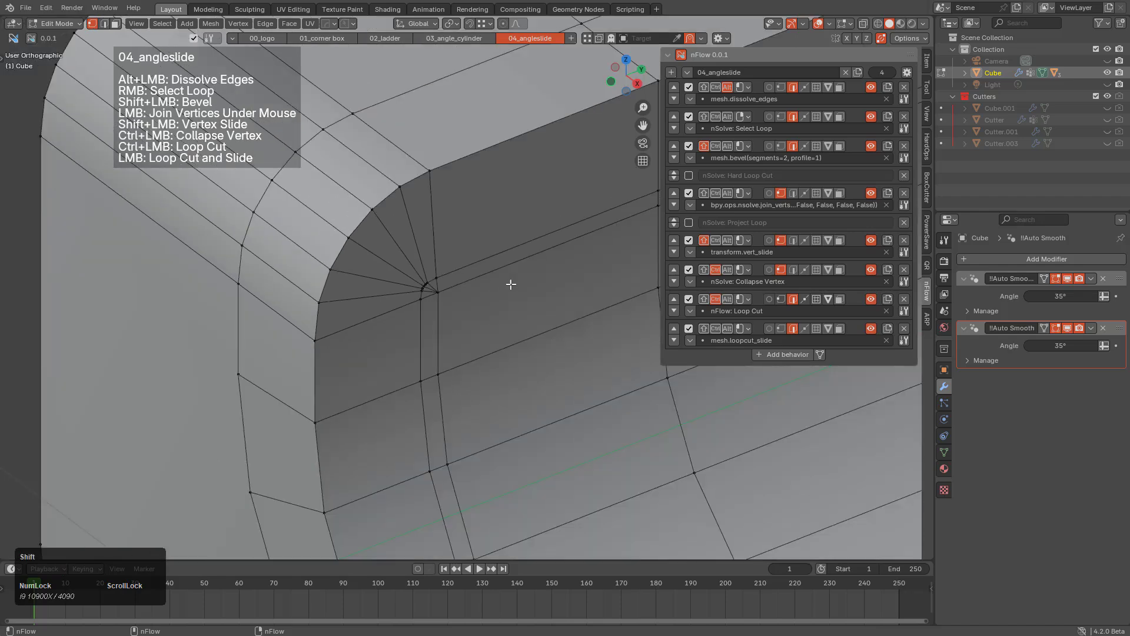
Add a centred lengthwise loop cut through the sloped wall and join its end to the upper wall's lengthwise loop.
{"action": "middle_click_drag", "start_coordinate": [616, 215], "coordinate": [276, 306], "text": "shift"}
{"action": "scroll", "coordinate": [412, 288], "scroll_direction": "down", "scroll_amount": 4}
{"action": "middle_click_drag", "start_coordinate": [598, 197], "coordinate": [242, 299], "text": "shift"}
{"action": "middle_click_drag", "start_coordinate": [485, 254], "coordinate": [261, 357], "text": "shift"}
{"action": "scroll", "coordinate": [265, 344], "scroll_direction": "down", "scroll_amount": 2}
{"action": "scroll", "coordinate": [506, 253], "scroll_direction": "down", "scroll_amount": 3}
{"action": "middle_click_drag", "start_coordinate": [501, 222], "coordinate": [269, 338], "text": "shift"}
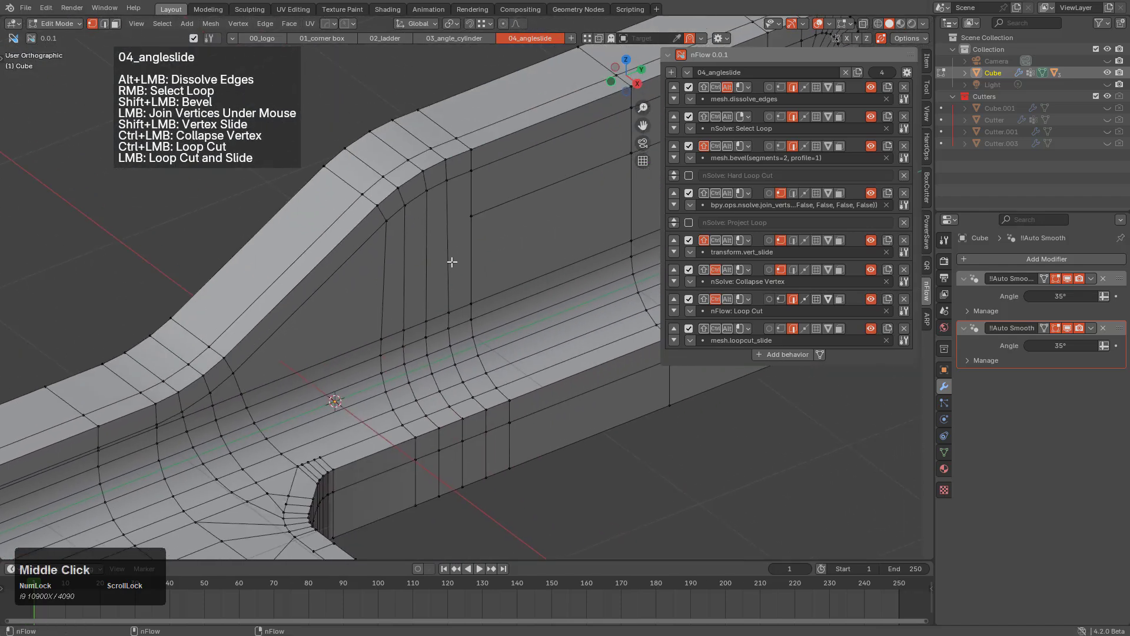
{"action": "key", "text": "ctrl+r"}
{"action": "right_click", "coordinate": [444, 254]}
{"action": "left_click", "coordinate": [446, 245]}
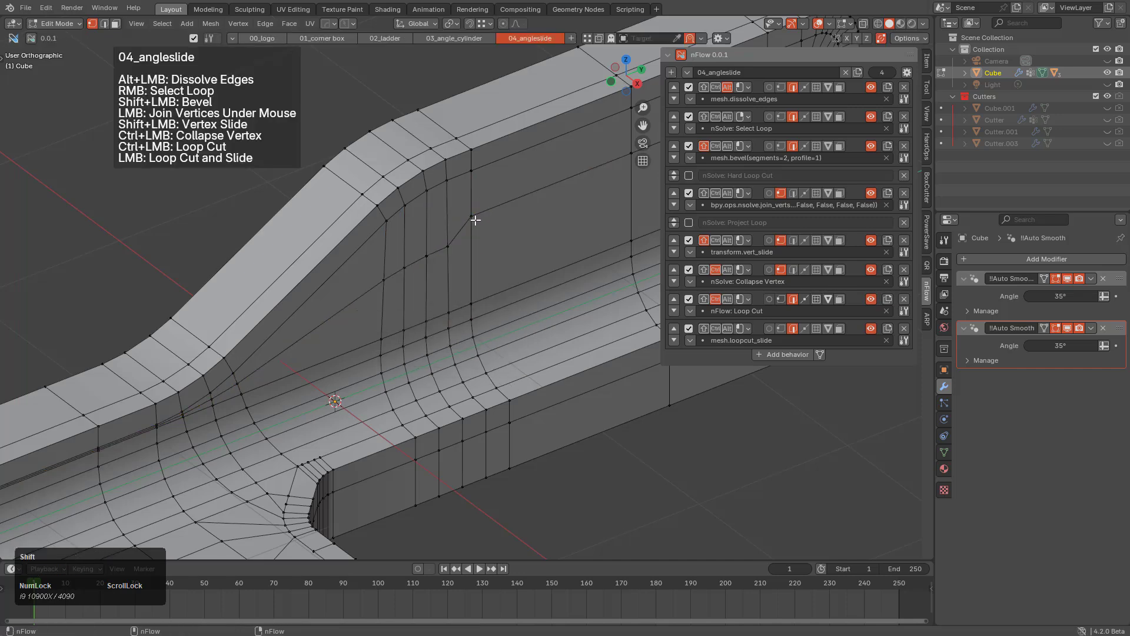
Slide the upper wall loop's end vertex beside the convex bend down its vertical edge by about 0.2.
{"action": "left_click", "coordinate": [475, 220], "text": "shift"}
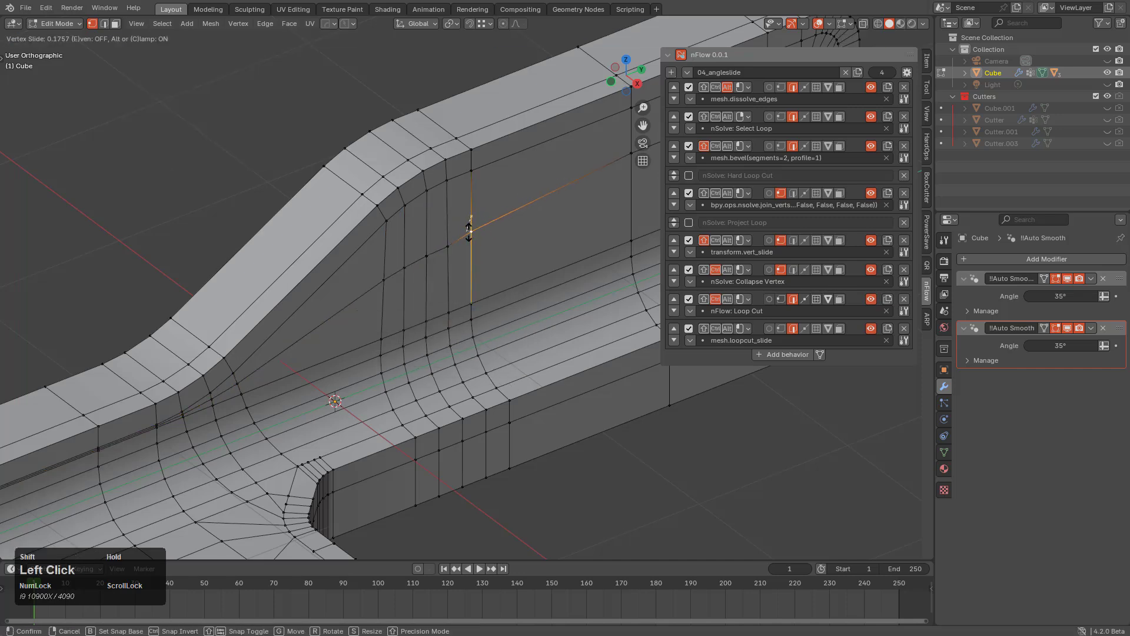
{"action": "left_click_drag", "start_coordinate": [468, 232], "coordinate": [471, 235], "text": "shift"}
{"action": "key", "text": "alt+a"}
Slide the neighbouring vertex of the wall's lengthwise loop slightly along its vertical edge to smooth the loop through the bend.
{"action": "middle_click_drag", "start_coordinate": [506, 239], "coordinate": [464, 259]}
{"action": "scroll", "coordinate": [470, 259], "scroll_direction": "down", "scroll_amount": 5}
{"action": "middle_click_drag", "start_coordinate": [624, 247], "coordinate": [247, 330], "text": "shift"}
{"action": "scroll", "coordinate": [217, 342], "scroll_direction": "up", "scroll_amount": 6}
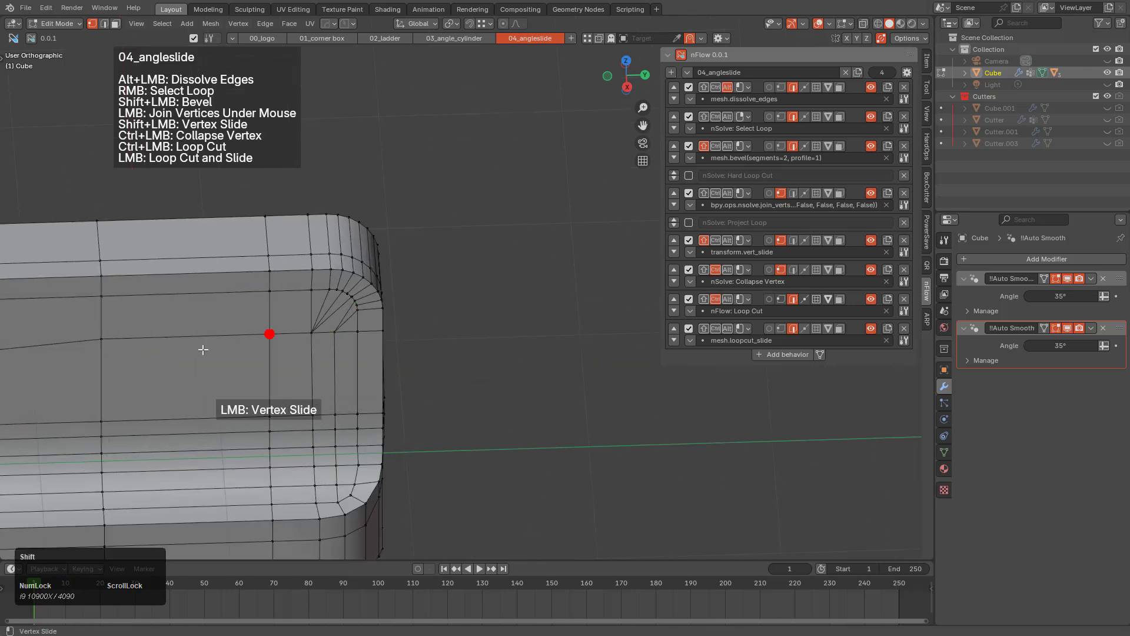
{"action": "scroll", "coordinate": [429, 308], "scroll_direction": "down", "scroll_amount": 3}
{"action": "middle_click_drag", "start_coordinate": [429, 307], "coordinate": [373, 315]}
{"action": "scroll", "coordinate": [364, 308], "scroll_direction": "down", "scroll_amount": 3}
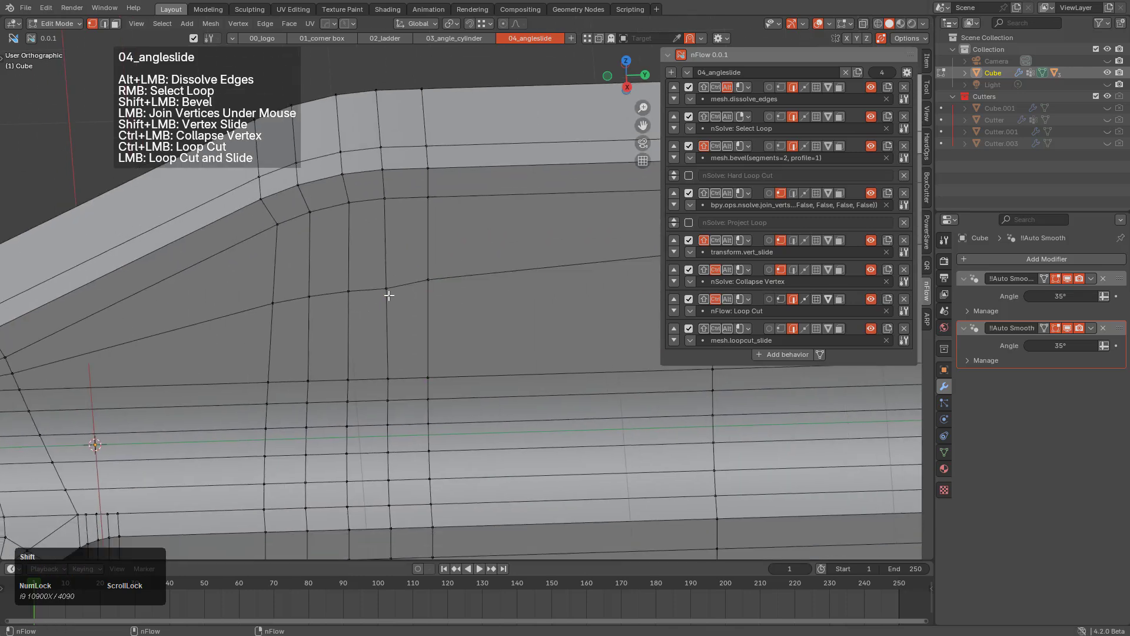
{"action": "left_click", "coordinate": [389, 295], "text": "shift"}
{"action": "left_click_drag", "start_coordinate": [387, 288], "coordinate": [386, 286], "text": "shift"}
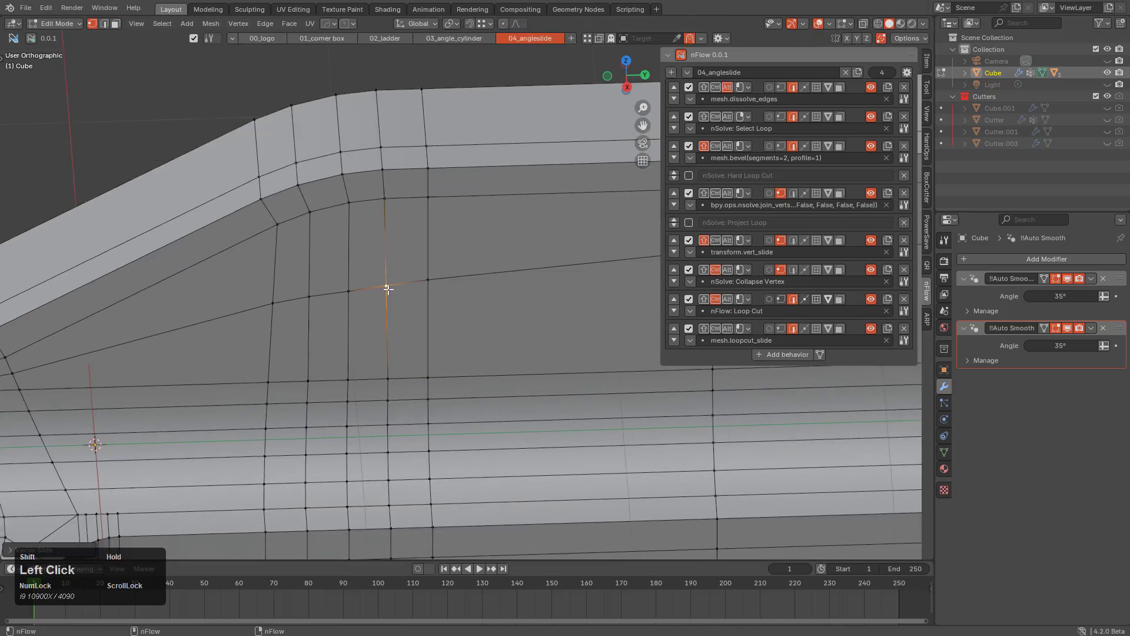
{"action": "scroll", "coordinate": [433, 299], "scroll_direction": "down", "scroll_amount": 7}
{"action": "key", "text": "alt+a"}
Select the outer rim edge loop running around the part and bevel it with 2 segments, profile 1 and about 0.15 m offset.
{"action": "middle_click_drag", "start_coordinate": [430, 304], "coordinate": [429, 328]}
{"action": "right_click", "coordinate": [503, 414]}
{"action": "scroll", "coordinate": [429, 328], "scroll_direction": "up", "scroll_amount": 5}
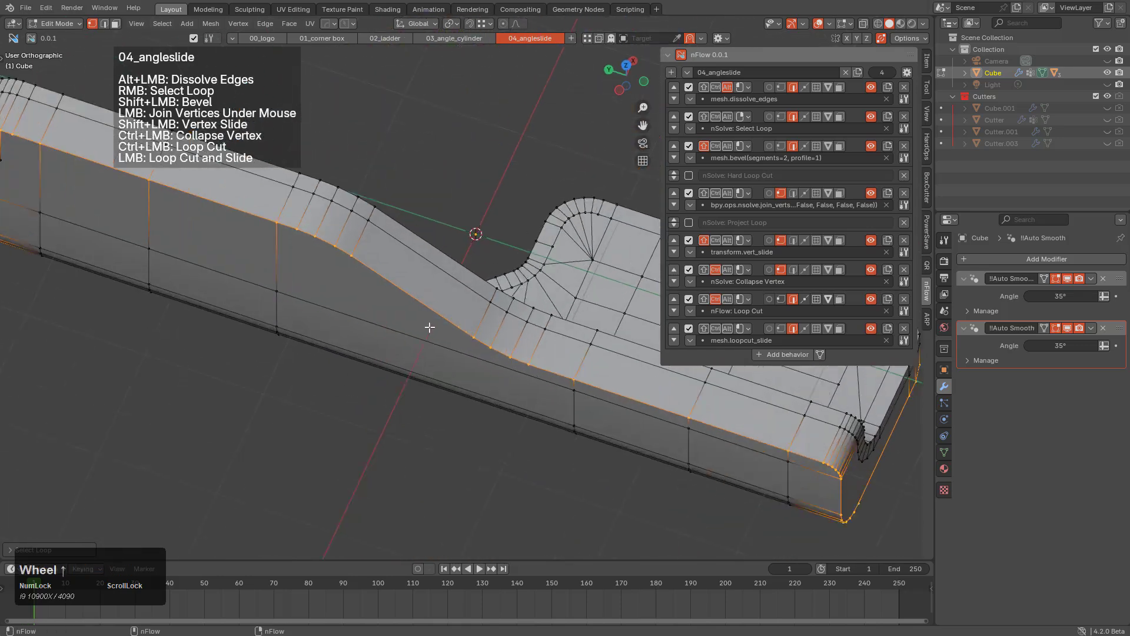
{"action": "left_click_drag", "start_coordinate": [387, 310], "coordinate": [414, 314], "text": "shift"}
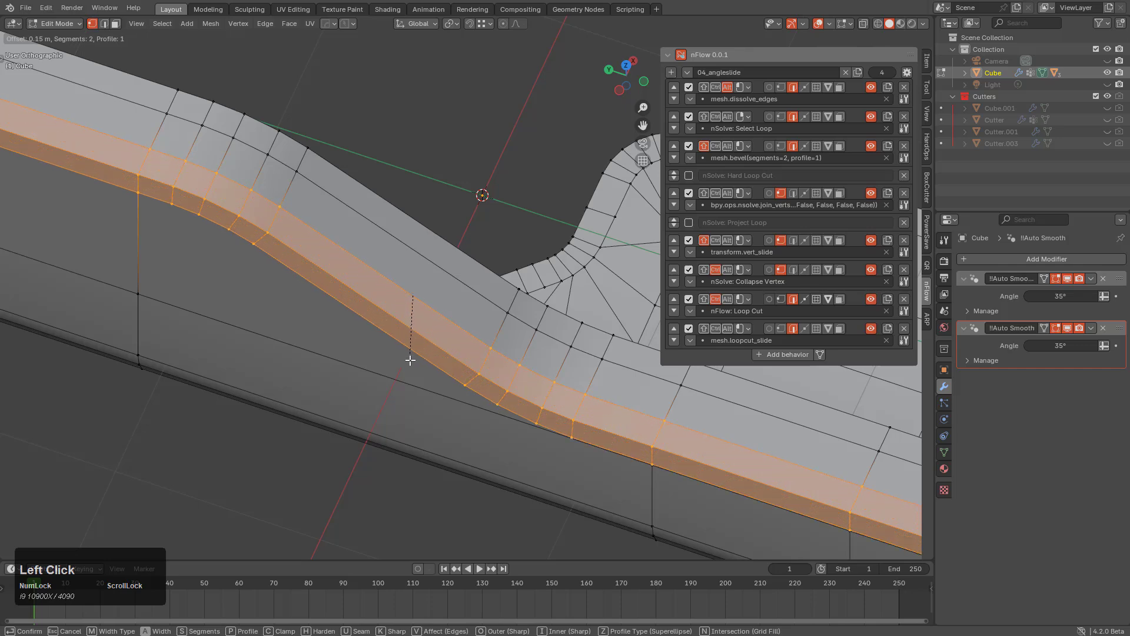
{"action": "left_click", "coordinate": [412, 357]}
Join the inner bevel vertices around the floor underside's rounded end corner to the nearest grid intersection.
{"action": "middle_click_drag", "start_coordinate": [403, 366], "coordinate": [408, 315]}
{"action": "scroll", "coordinate": [482, 253], "scroll_direction": "up", "scroll_amount": 4}
{"action": "middle_click_drag", "start_coordinate": [482, 253], "coordinate": [469, 413], "text": "shift"}
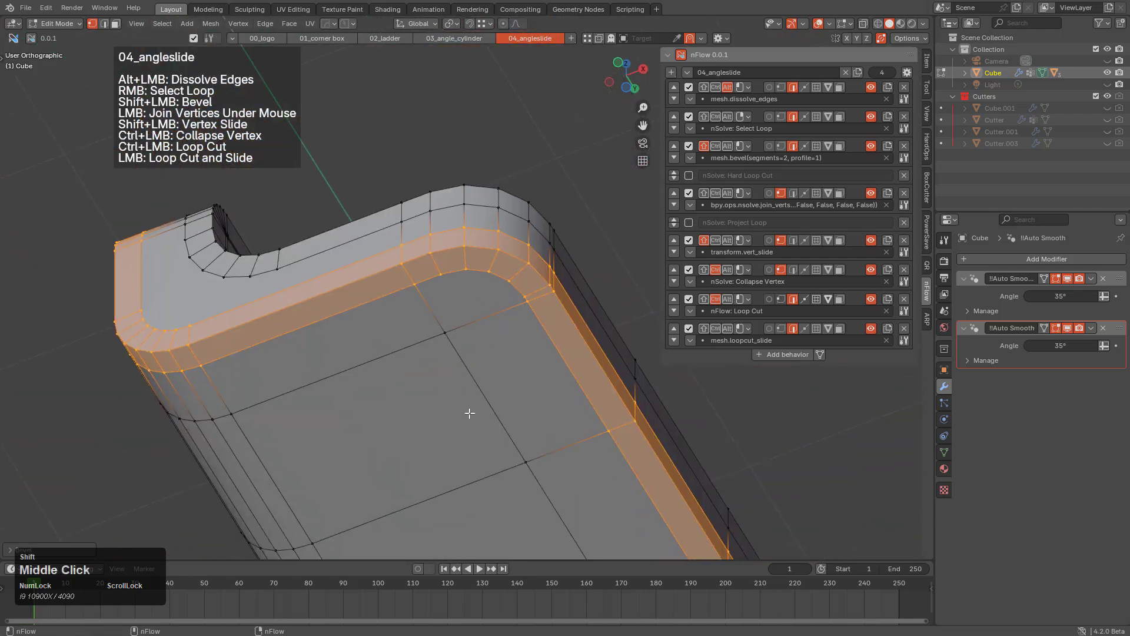
{"action": "scroll", "coordinate": [509, 331], "scroll_direction": "up", "scroll_amount": 5}
{"action": "key", "text": "alt+a"}
{"action": "left_click", "coordinate": [569, 266]}
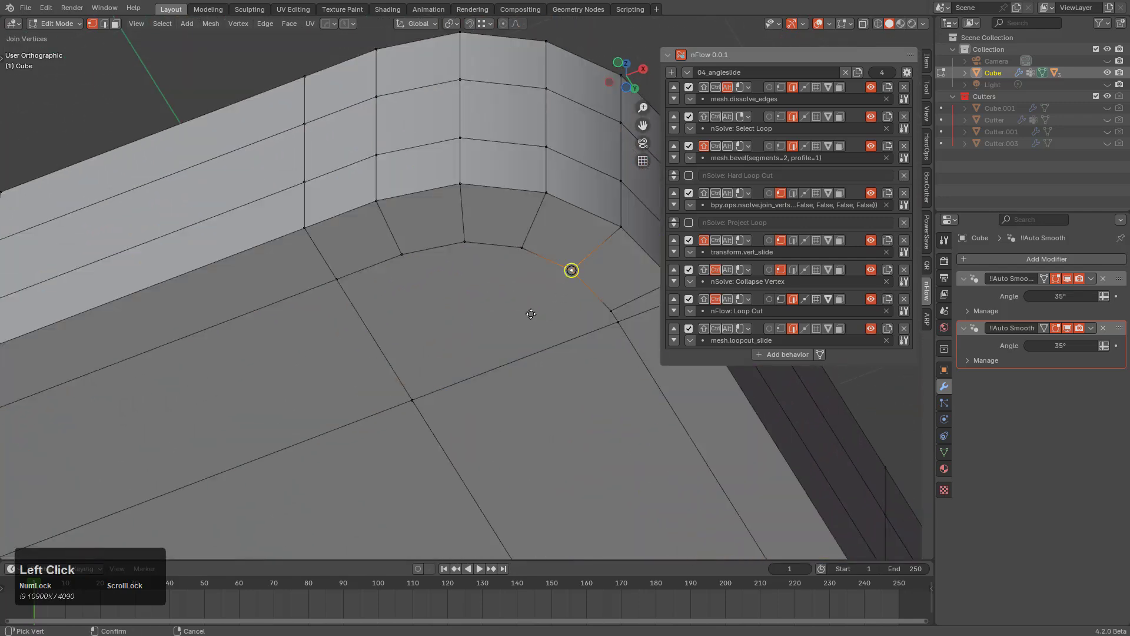
{"action": "left_click", "coordinate": [412, 399]}
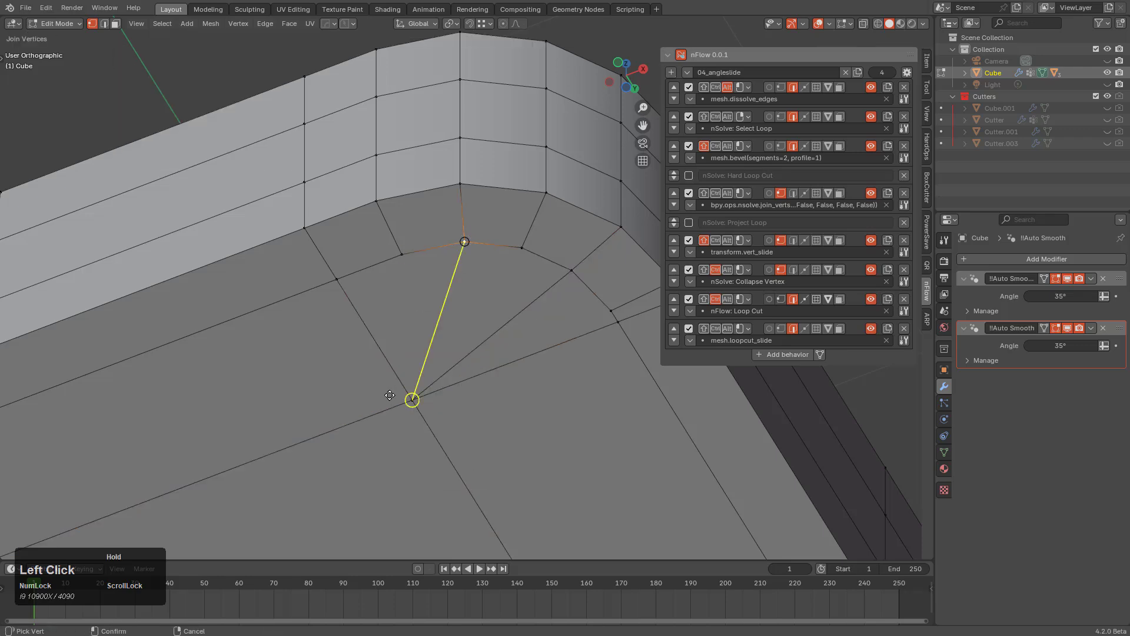
Add a slid cross loop over the curved edge near the notch and join it across the underside to the convex corner's side vertex.
{"action": "scroll", "coordinate": [499, 353], "scroll_direction": "down", "scroll_amount": 3}
{"action": "middle_click_drag", "start_coordinate": [499, 353], "coordinate": [397, 360]}
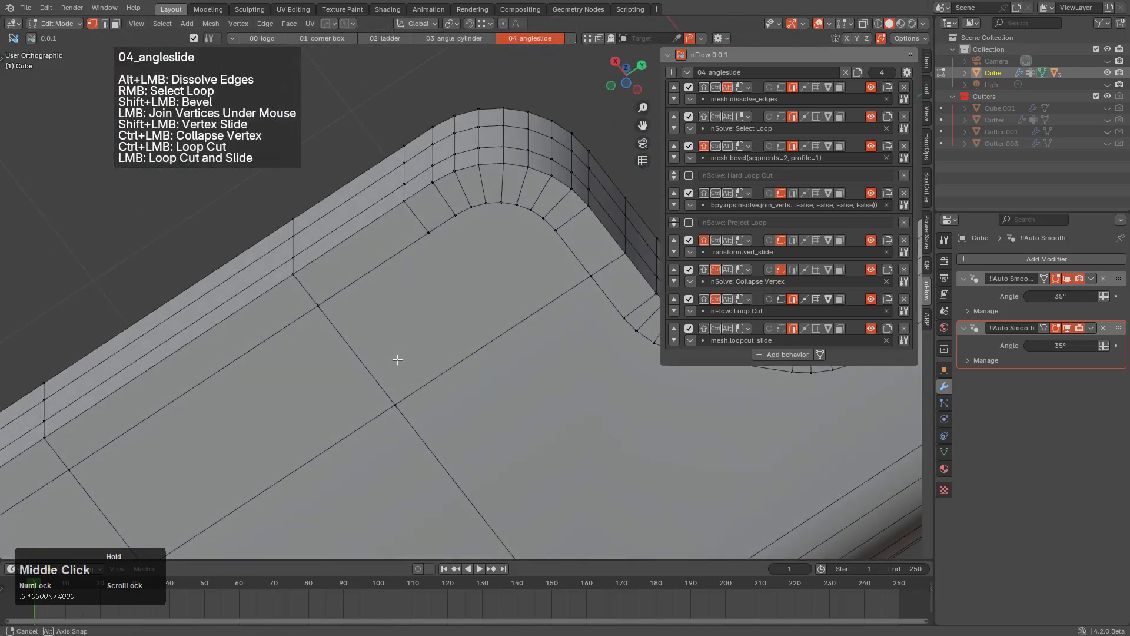
{"action": "scroll", "coordinate": [497, 343], "scroll_direction": "down", "scroll_amount": 3}
{"action": "middle_click_drag", "start_coordinate": [496, 343], "coordinate": [447, 344]}
{"action": "key", "text": "ctrl+r"}
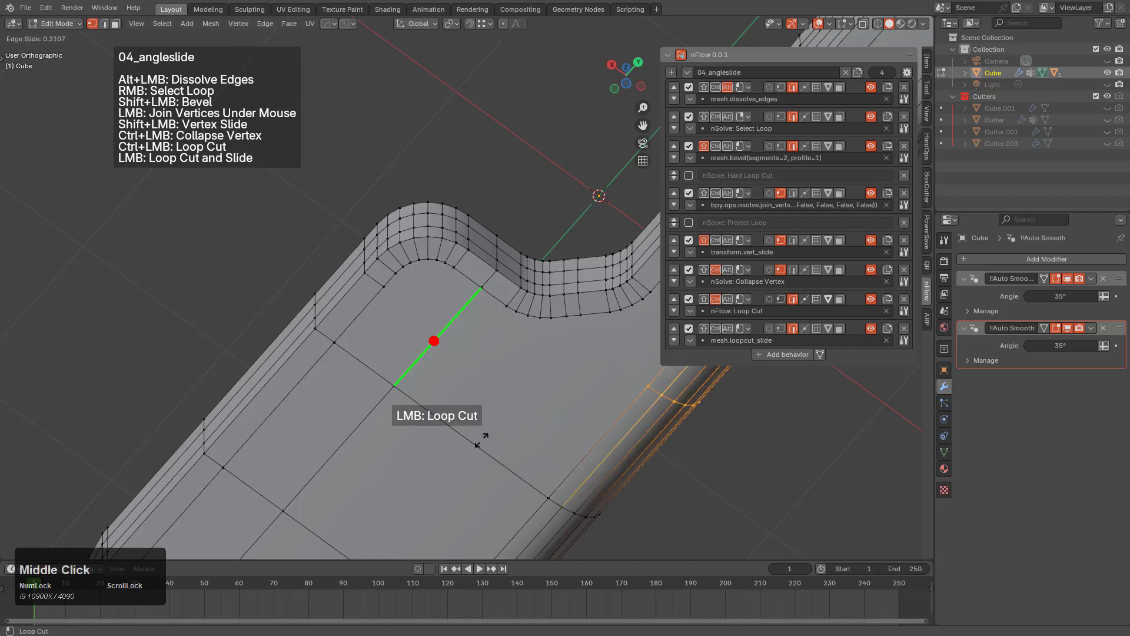
{"action": "left_click", "coordinate": [386, 289]}
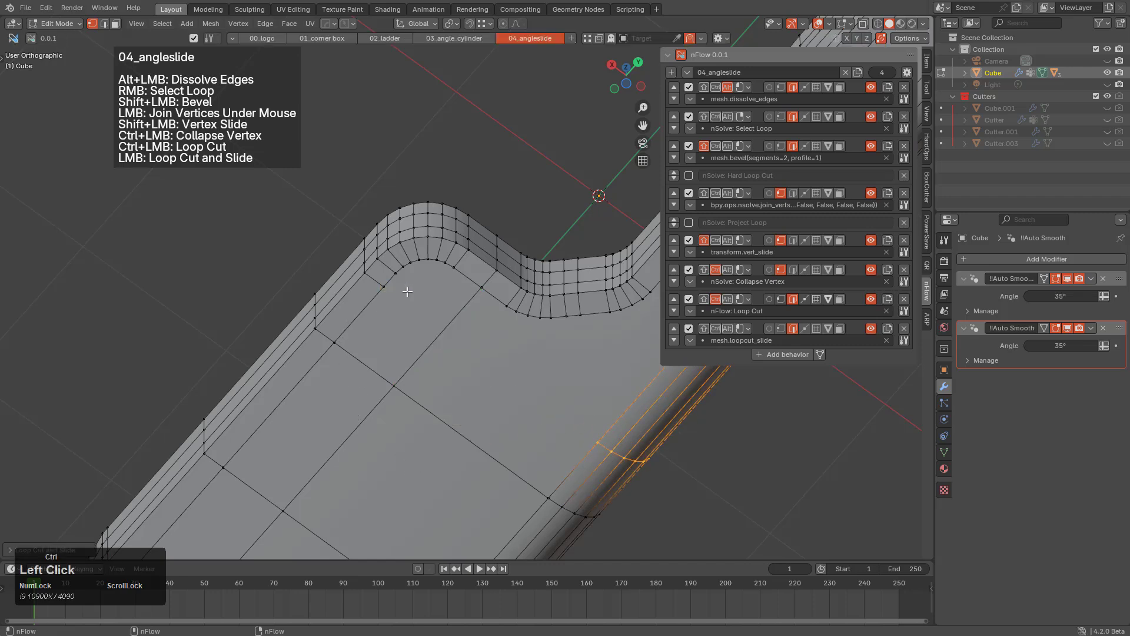
{"action": "left_click", "coordinate": [386, 291]}
{"action": "scroll", "coordinate": [434, 315], "scroll_direction": "up", "scroll_amount": 2}
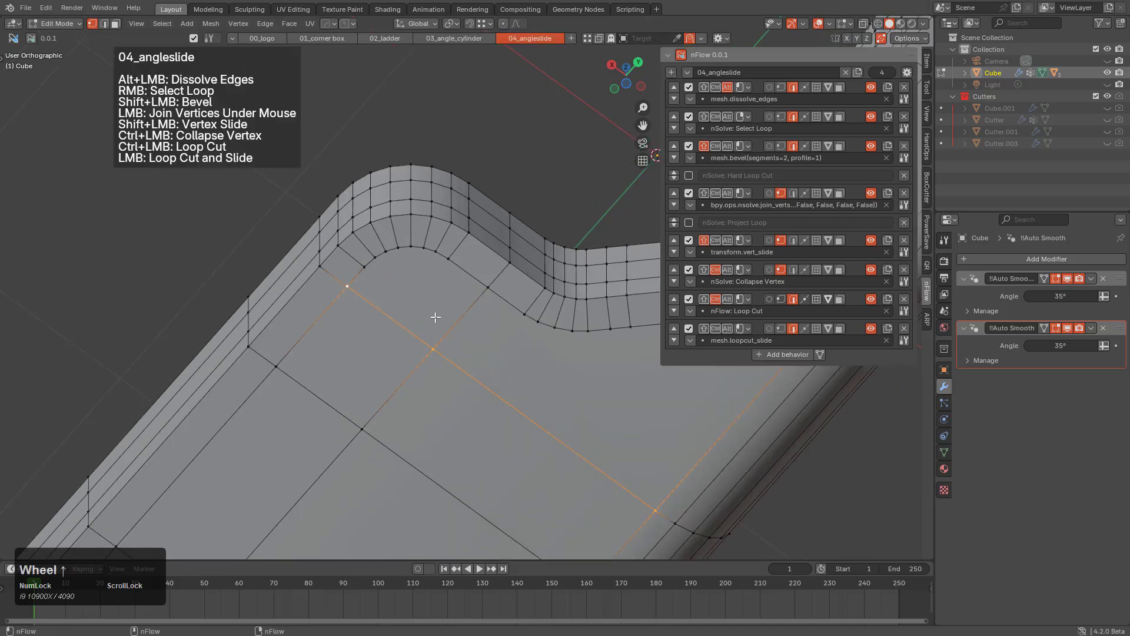
Join the inner bevel vertices around the notch's convex corner to the new grid intersection on the underside.
{"action": "left_click", "coordinate": [424, 360]}
{"action": "left_click", "coordinate": [377, 287]}
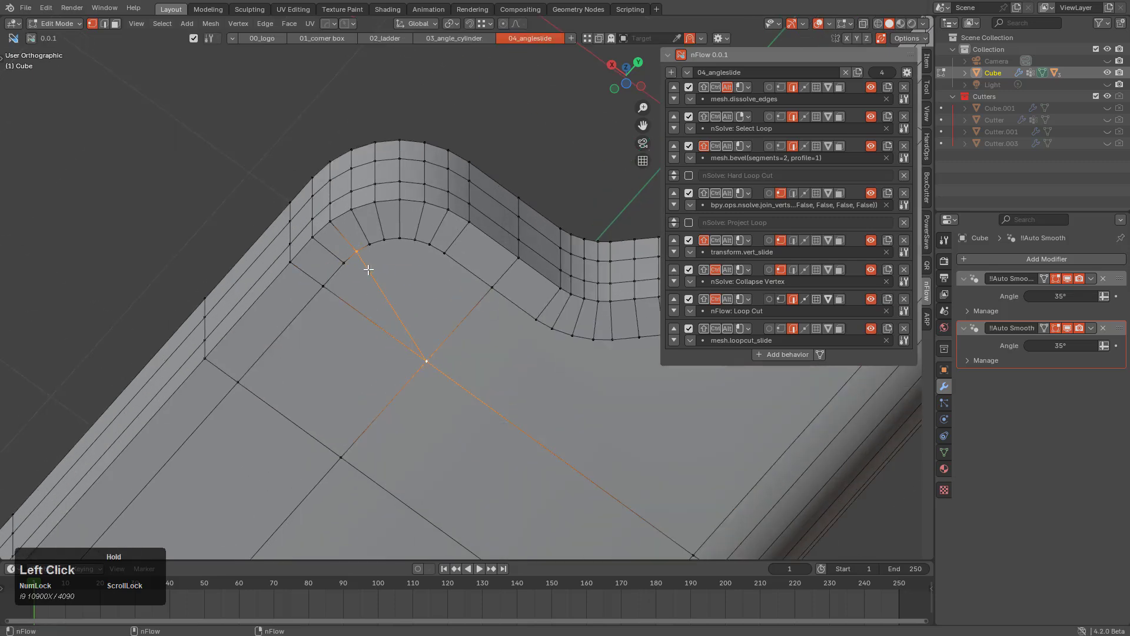
{"action": "left_click", "coordinate": [385, 246]}
{"action": "left_click", "coordinate": [427, 360]}
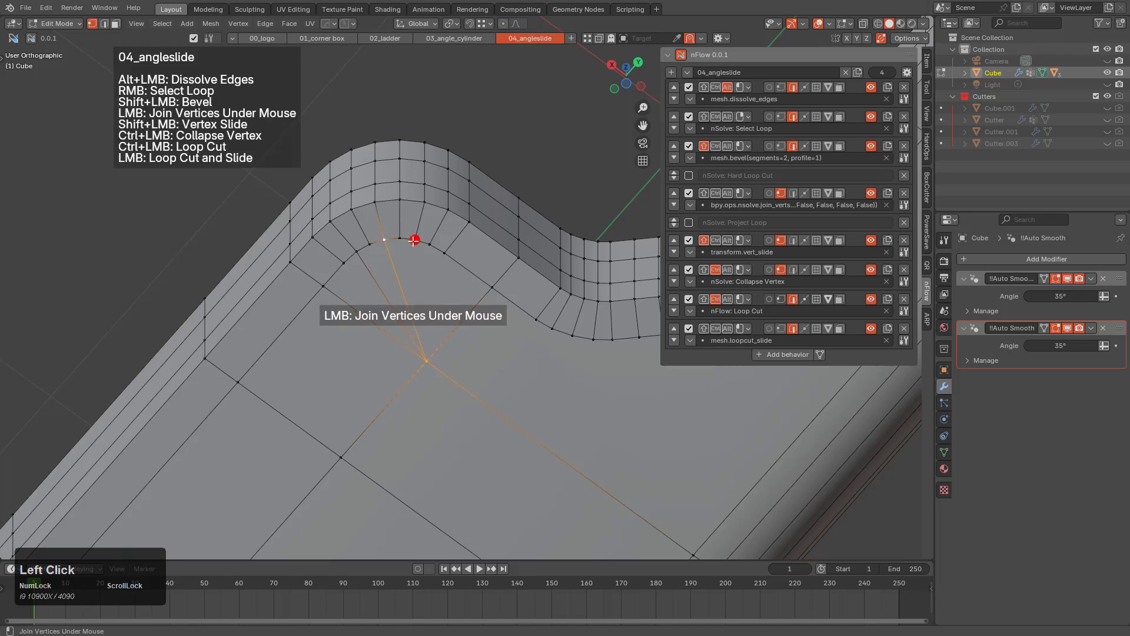
{"action": "left_click", "coordinate": [415, 240]}
{"action": "left_click", "coordinate": [428, 360]}
{"action": "left_click", "coordinate": [444, 253]}
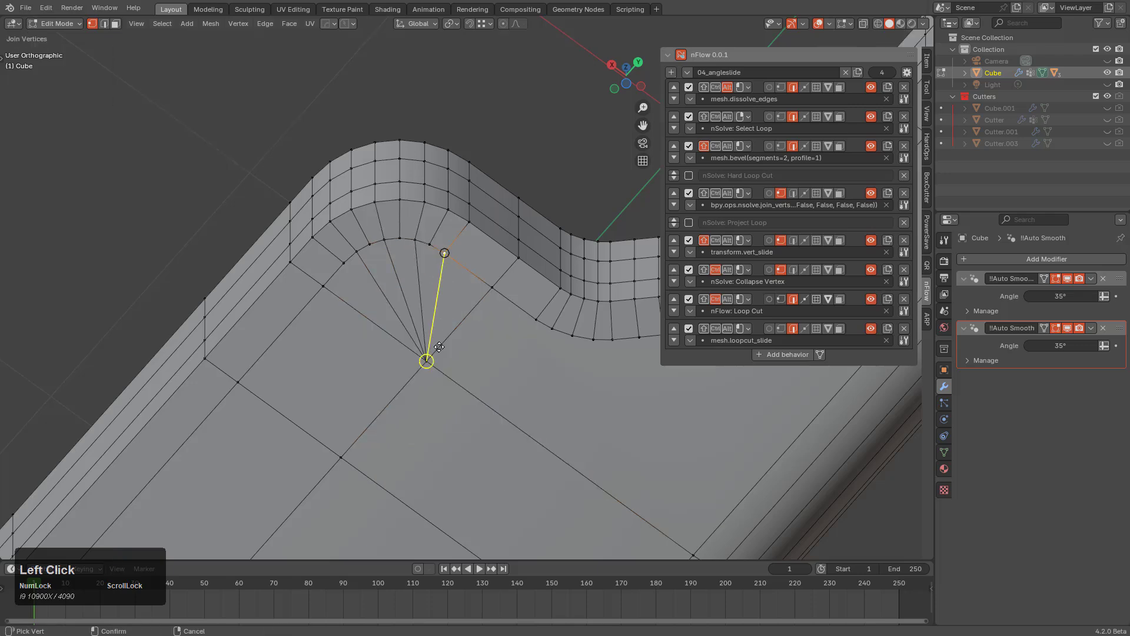
{"action": "left_click", "coordinate": [425, 361]}
{"action": "left_click", "coordinate": [536, 321]}
{"action": "left_click", "coordinate": [426, 360]}
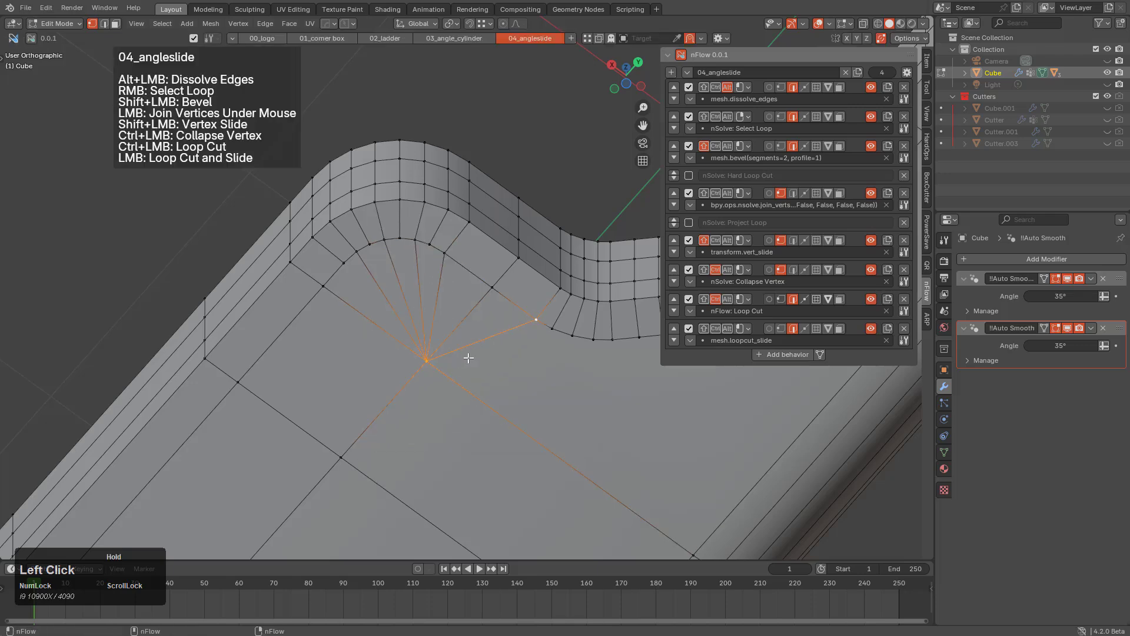
Add a centred lengthwise loop cut along the middle of the floor's underside.
{"action": "scroll", "coordinate": [468, 358], "scroll_direction": "down", "scroll_amount": 4}
{"action": "scroll", "coordinate": [484, 292], "scroll_direction": "up", "scroll_amount": 4}
{"action": "middle_click_drag", "start_coordinate": [500, 385], "coordinate": [459, 312]}
{"action": "left_click", "coordinate": [459, 165]}
{"action": "scroll", "coordinate": [517, 295], "scroll_direction": "down", "scroll_amount": 3}
{"action": "key", "text": "alt+a"}
{"action": "left_click", "coordinate": [452, 301]}
{"action": "right_click", "coordinate": [450, 304]}
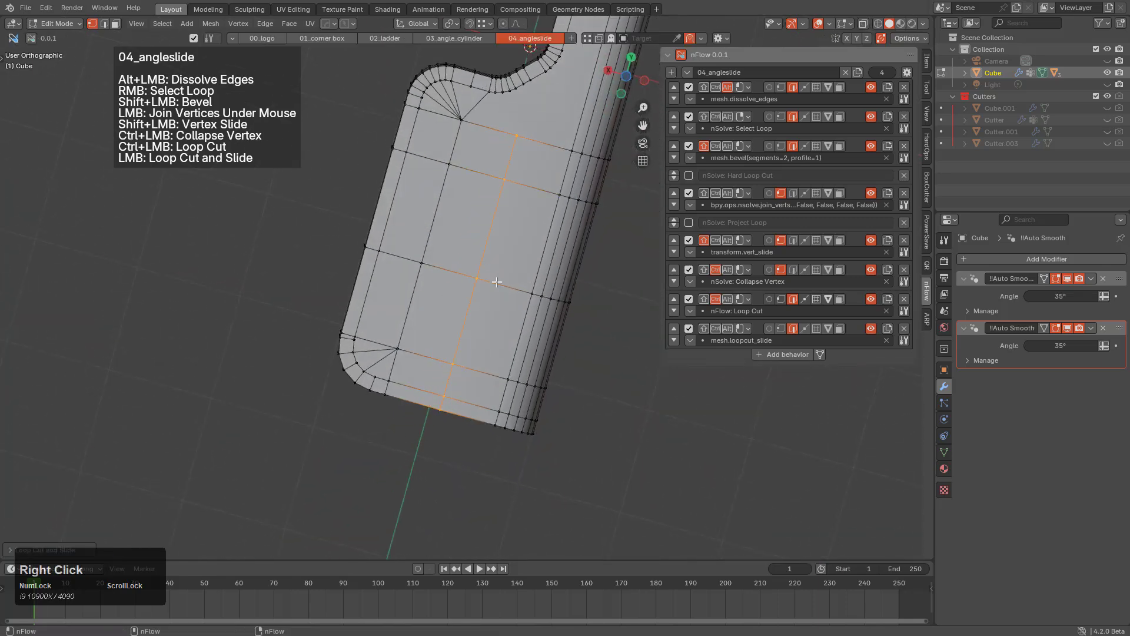
Bevel the new lengthwise underside loop with 2 segments and about 0.24 m offset.
{"action": "middle_click_drag", "start_coordinate": [496, 277], "coordinate": [492, 162]}
{"action": "scroll", "coordinate": [457, 278], "scroll_direction": "up", "scroll_amount": 6}
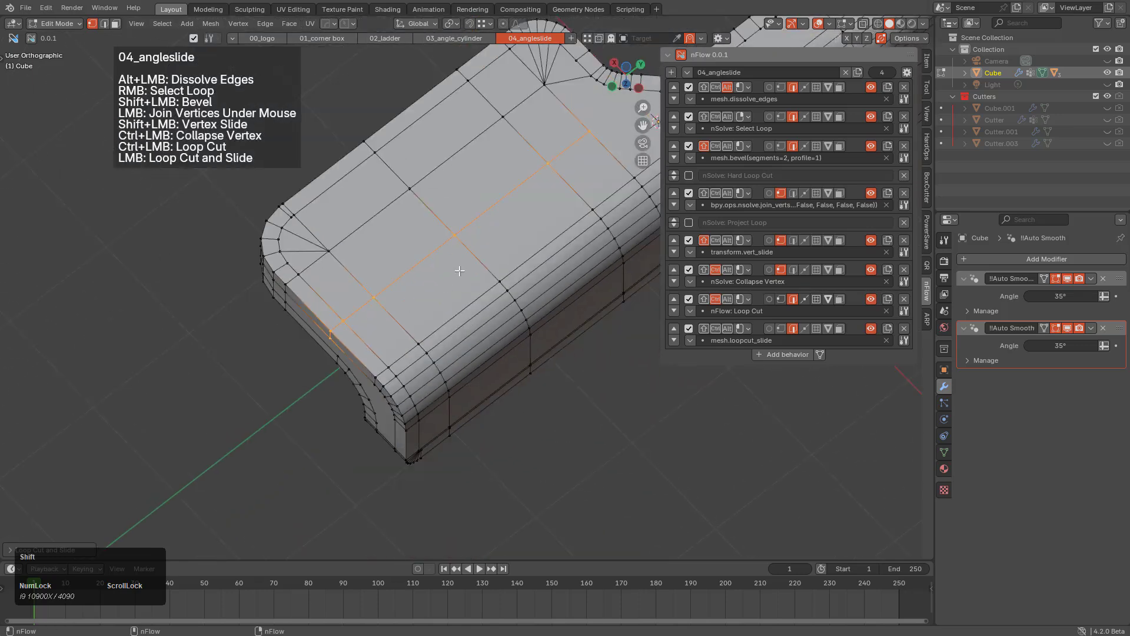
{"action": "middle_click_drag", "start_coordinate": [454, 259], "coordinate": [471, 315]}
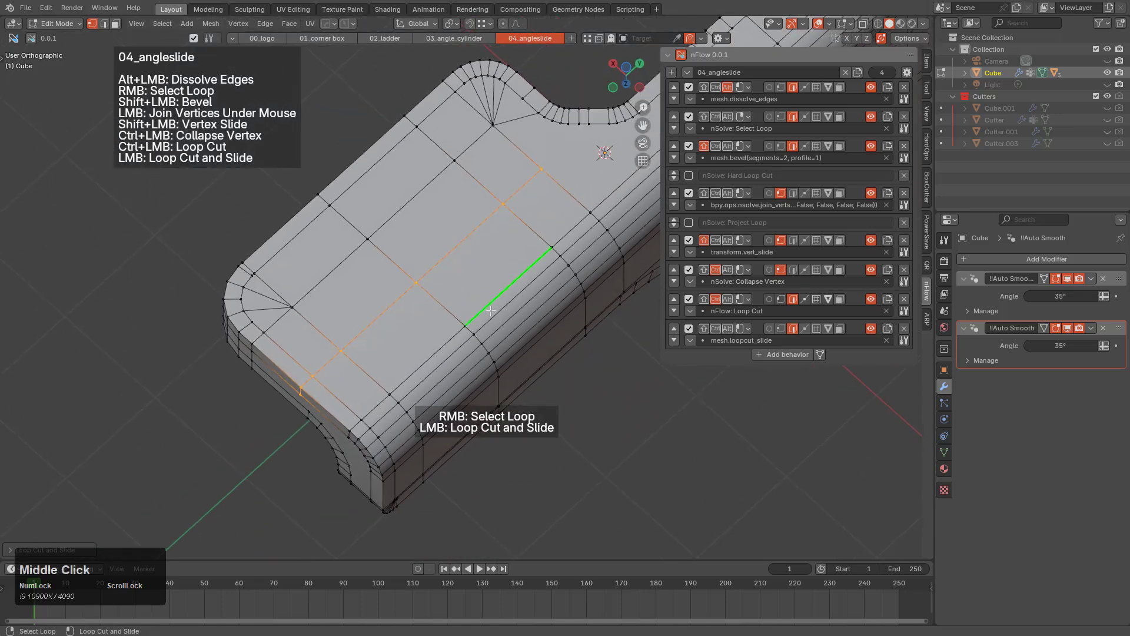
{"action": "key", "text": "ctrl+b"}
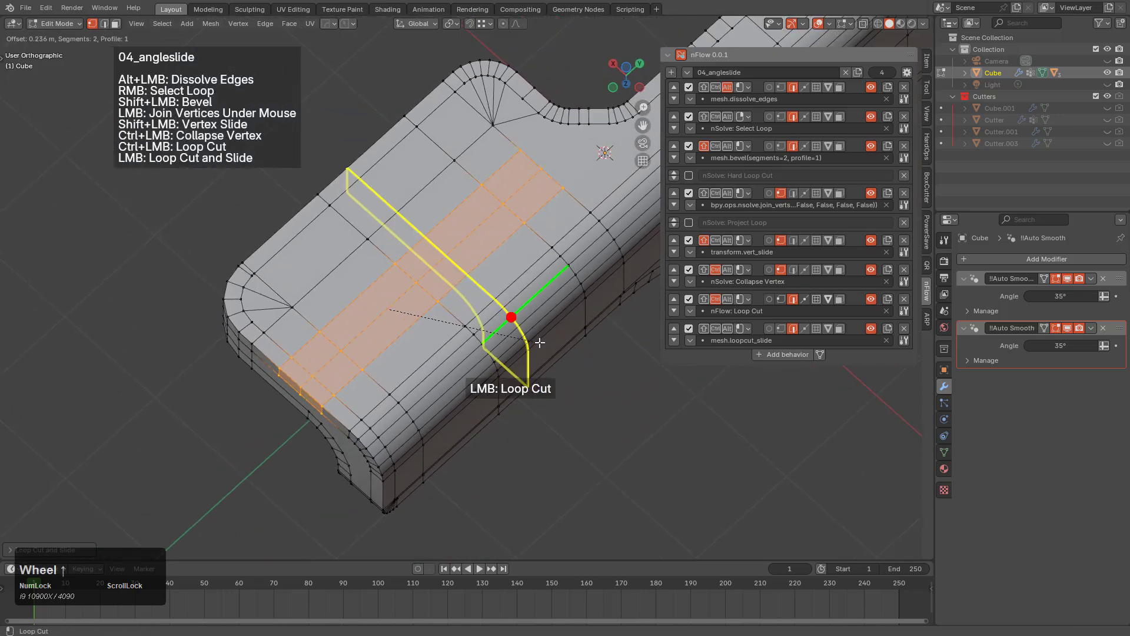
{"action": "left_click", "coordinate": [540, 343]}
{"action": "key", "text": "alt+a"}
Add a lengthwise loop cut along the wall's outer face and join its end across the end face to the inner bend's first vertex.
{"action": "middle_click_drag", "start_coordinate": [552, 316], "coordinate": [446, 294]}
{"action": "scroll", "coordinate": [476, 288], "scroll_direction": "up", "scroll_amount": 1}
{"action": "scroll", "coordinate": [476, 289], "scroll_direction": "up", "scroll_amount": 3}
{"action": "scroll", "coordinate": [445, 290], "scroll_direction": "up", "scroll_amount": 1}
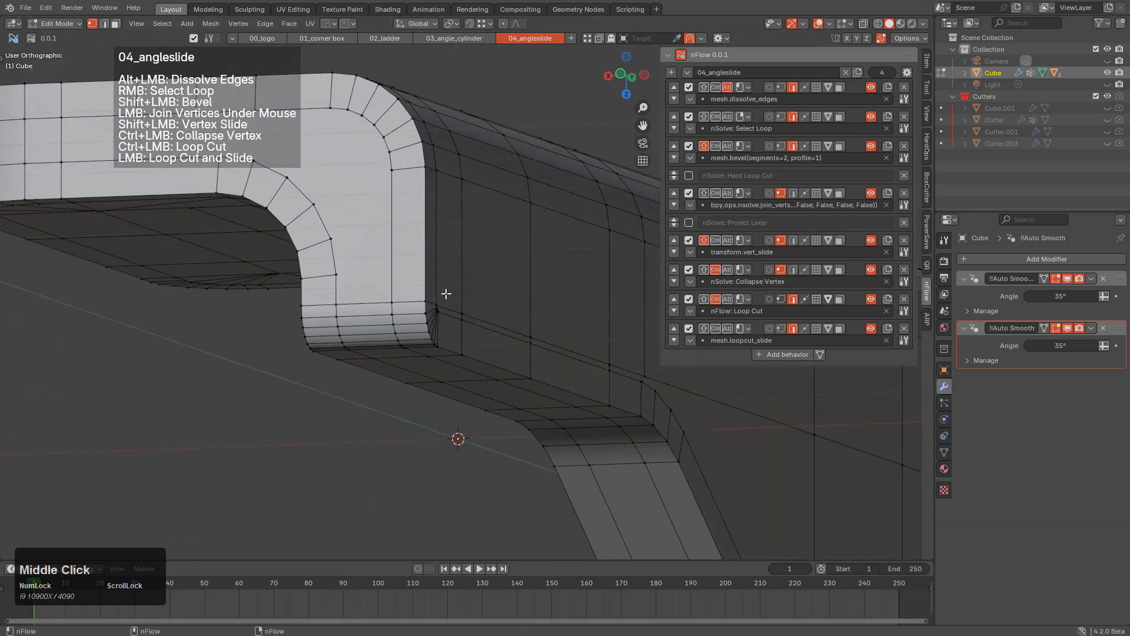
{"action": "key", "text": "ctrl+r"}
{"action": "left_click", "coordinate": [419, 269]}
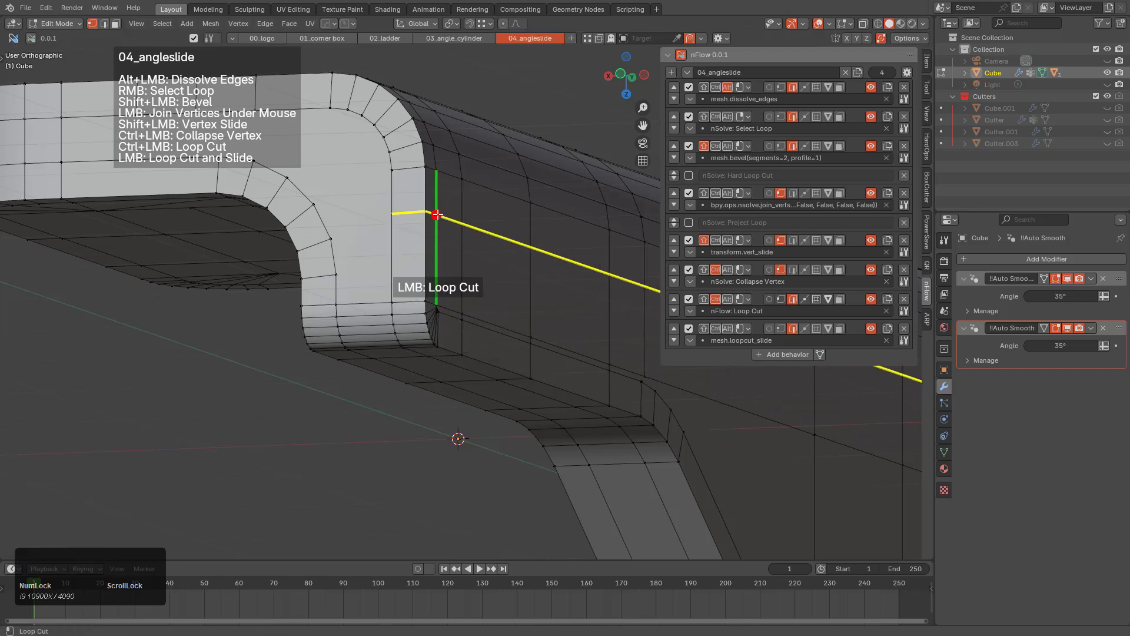
{"action": "left_click", "coordinate": [390, 268]}
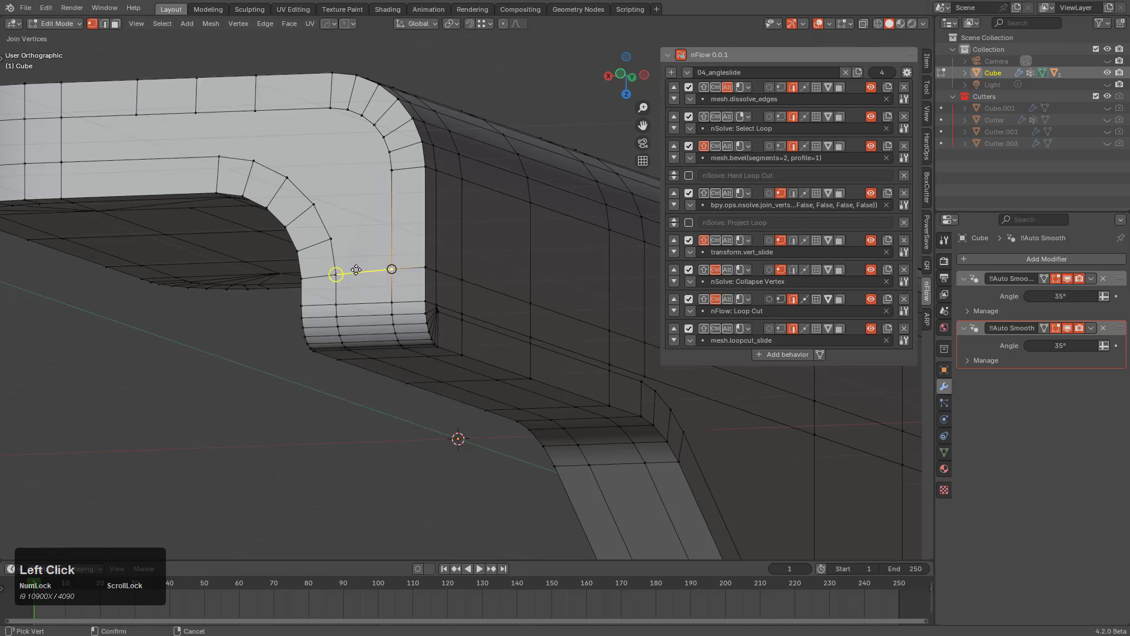
Add a second lengthwise loop cut on the wall's outer face nearer the floor and join the next two inner bend vertices across the end face.
{"action": "left_click", "coordinate": [426, 219], "text": "ctrl"}
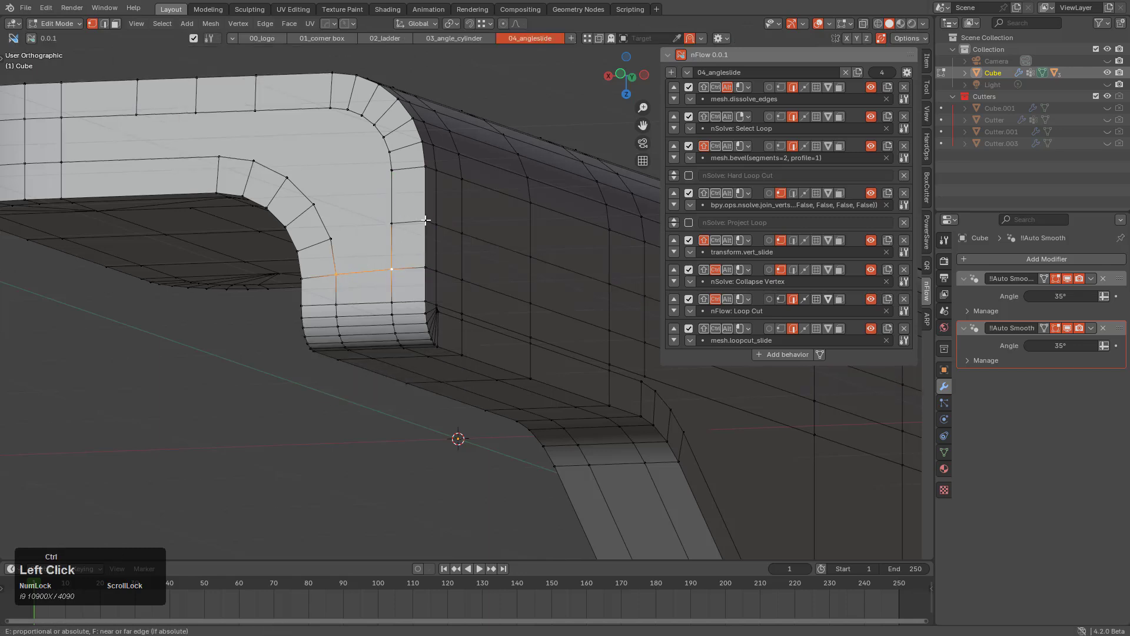
{"action": "left_click", "coordinate": [330, 236]}
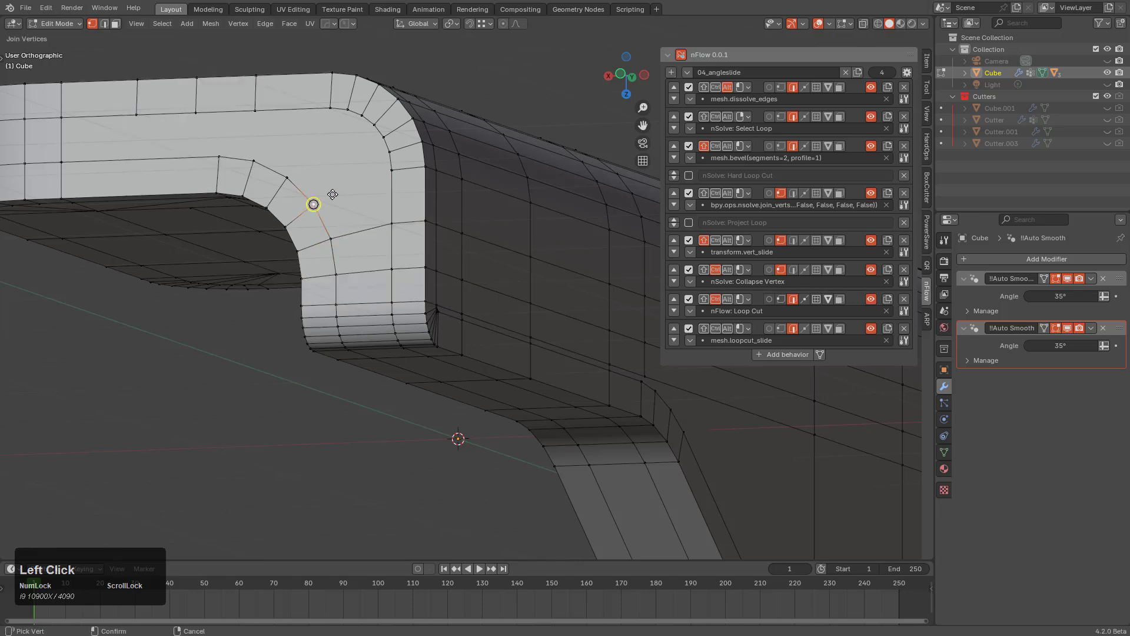
{"action": "middle_click_drag", "start_coordinate": [353, 202], "coordinate": [566, 345]}
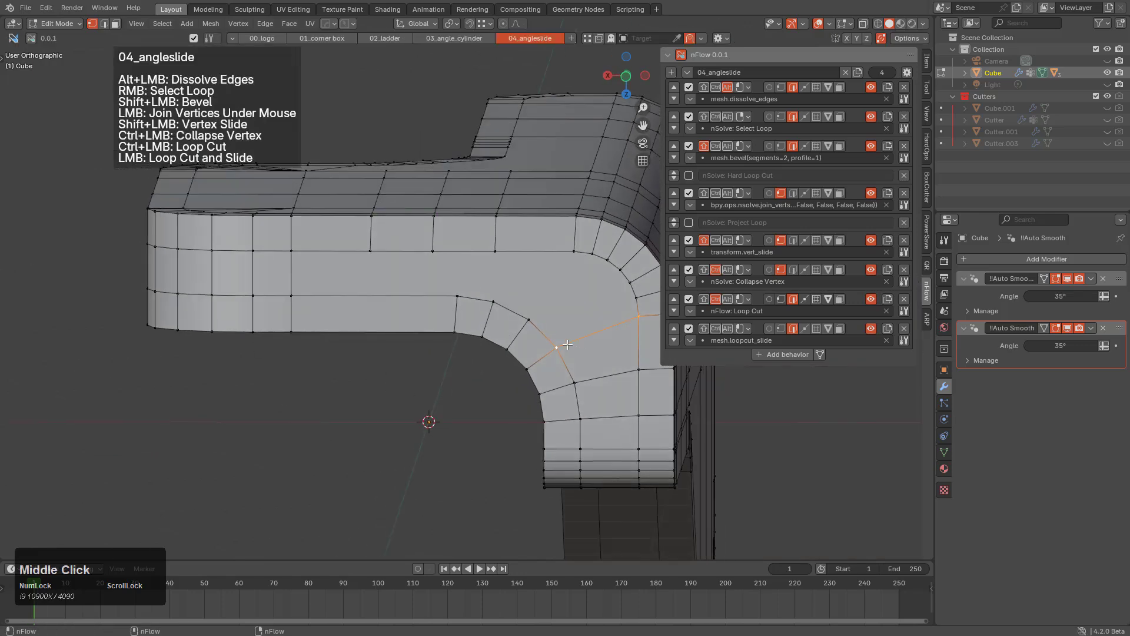
Join one inner bend vertex on the end face to three successive vertices of the outer rounded corner's arc.
{"action": "left_click", "coordinate": [533, 327]}
{"action": "left_click", "coordinate": [615, 298]}
{"action": "left_click", "coordinate": [618, 266]}
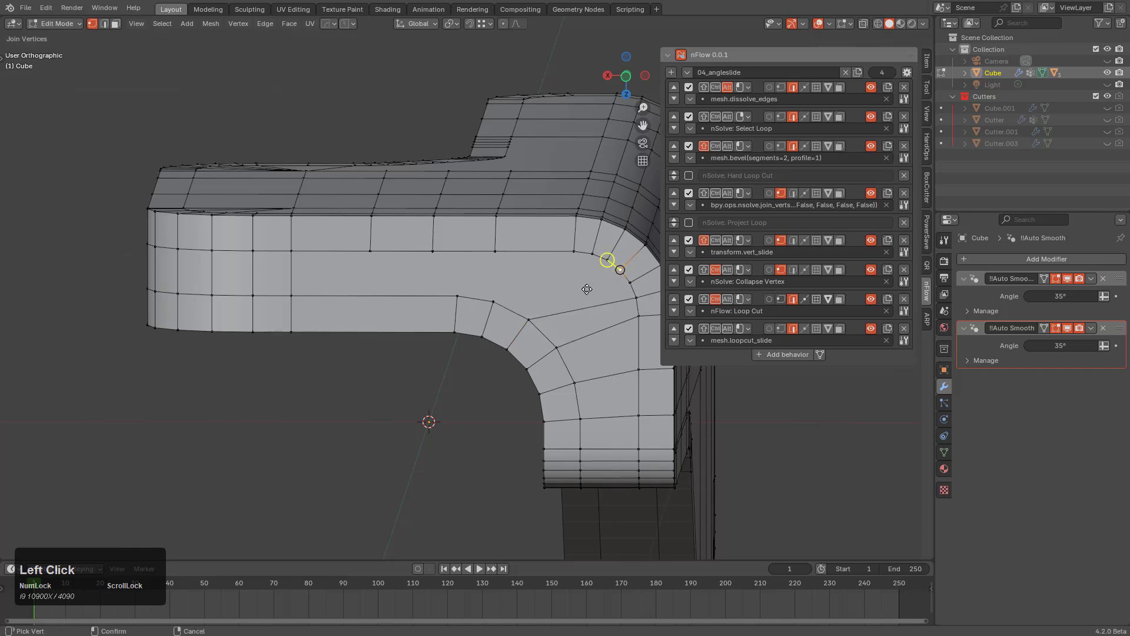
{"action": "left_click", "coordinate": [533, 316]}
{"action": "left_click", "coordinate": [590, 253]}
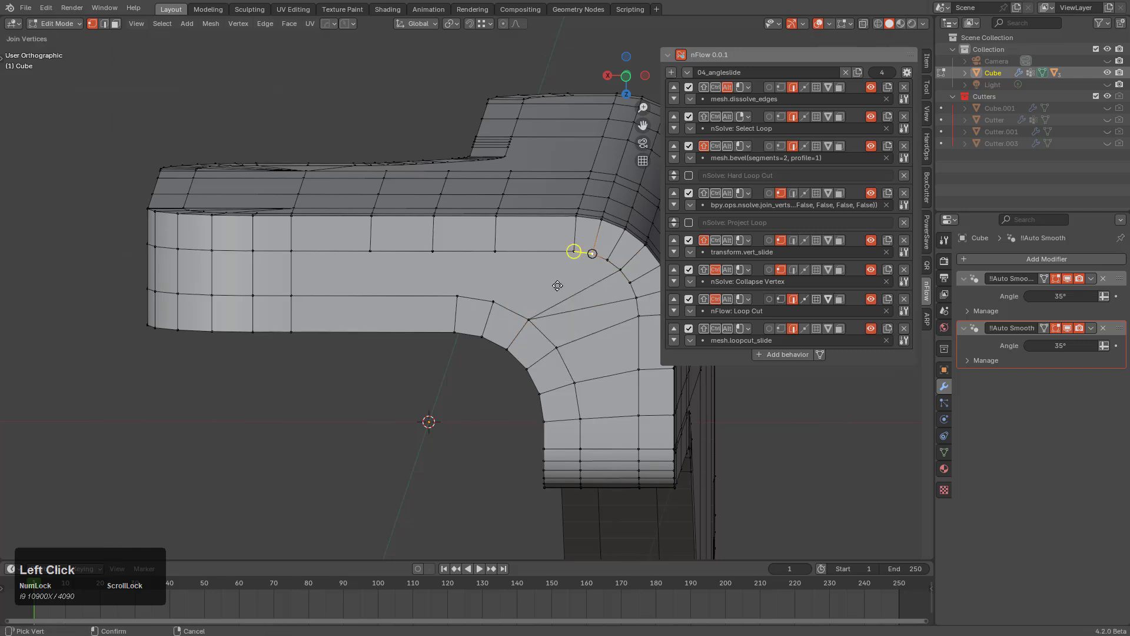
{"action": "left_click", "coordinate": [529, 307]}
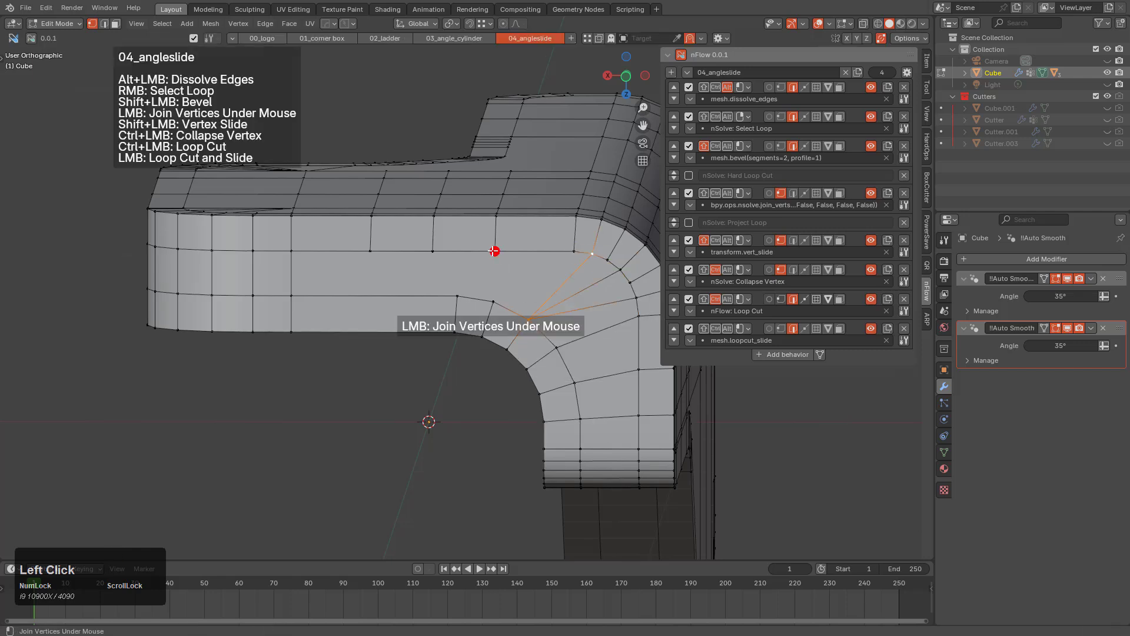
On the end face, join an inner bend vertex to the outer arc's start and two short outer edges' ends to the neighbouring bend vertex.
{"action": "left_click", "coordinate": [494, 299]}
{"action": "left_click", "coordinate": [572, 250]}
{"action": "left_click", "coordinate": [494, 251]}
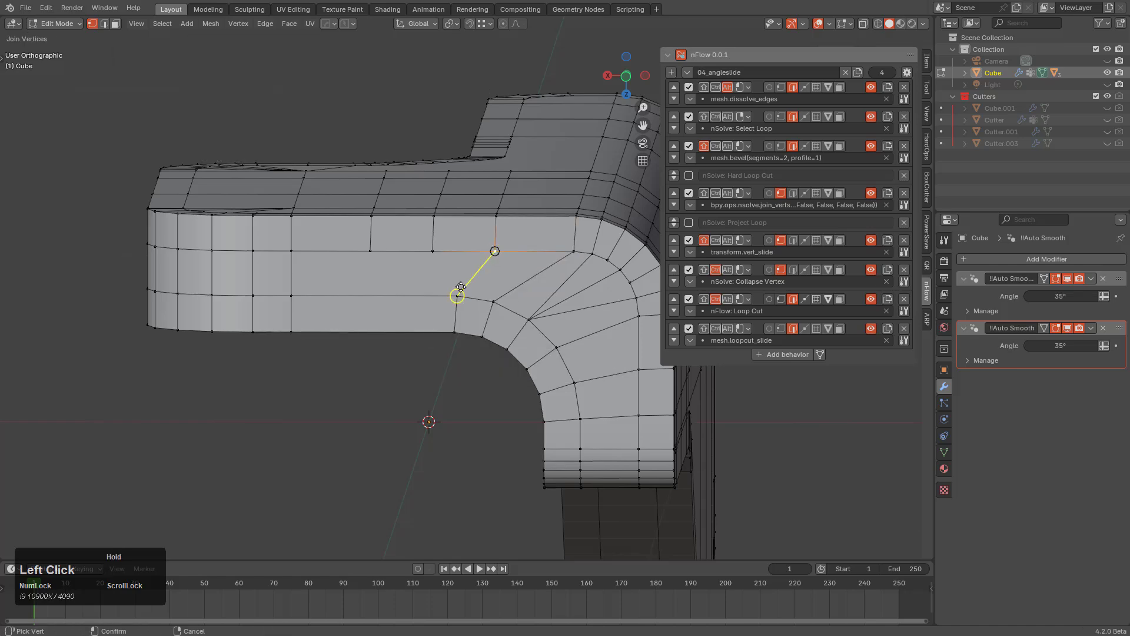
{"action": "left_click", "coordinate": [458, 292]}
{"action": "middle_click_drag", "start_coordinate": [430, 403], "coordinate": [381, 341]}
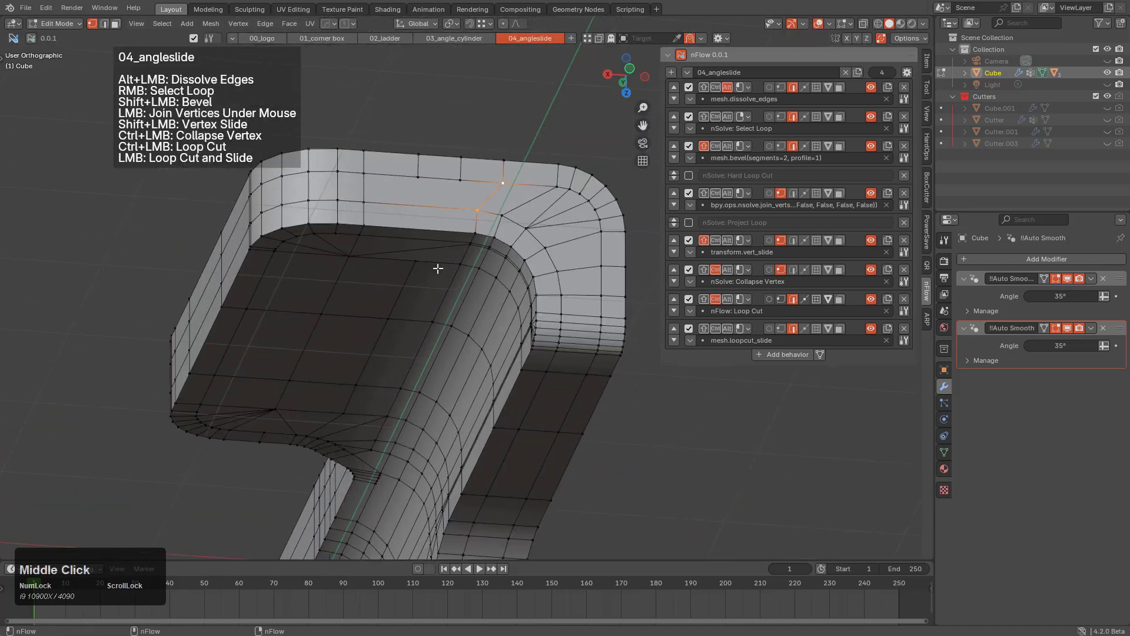
{"action": "middle_click_drag", "start_coordinate": [437, 268], "coordinate": [431, 290]}
{"action": "scroll", "coordinate": [430, 332], "scroll_direction": "up", "scroll_amount": 4}
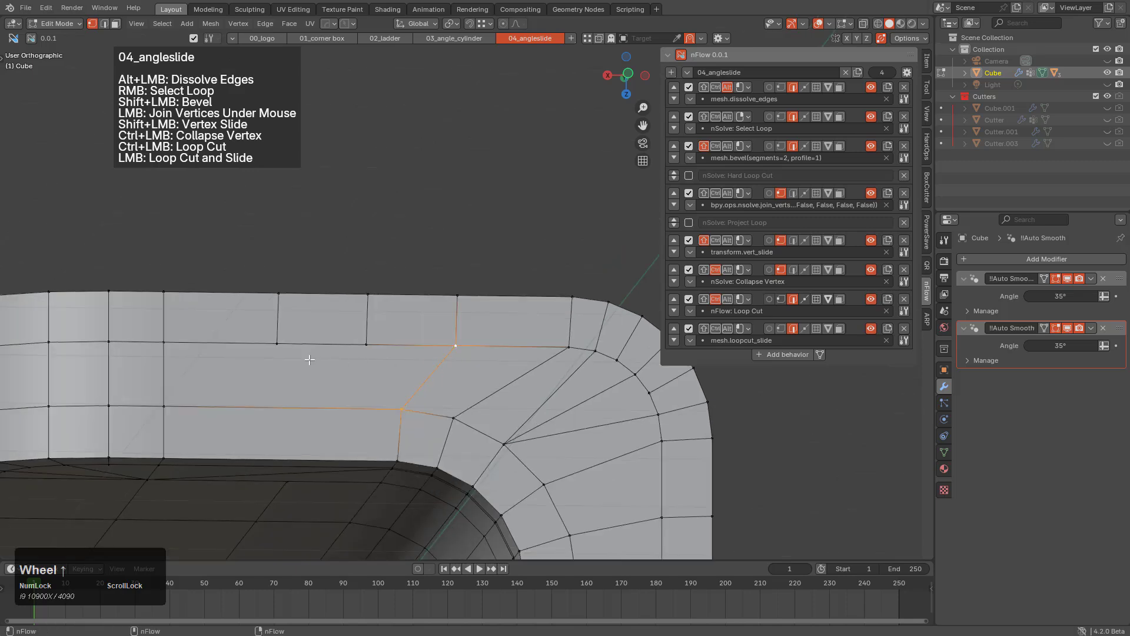
{"action": "left_click", "coordinate": [277, 344]}
{"action": "scroll", "coordinate": [406, 412], "scroll_direction": "down", "scroll_amount": 3}
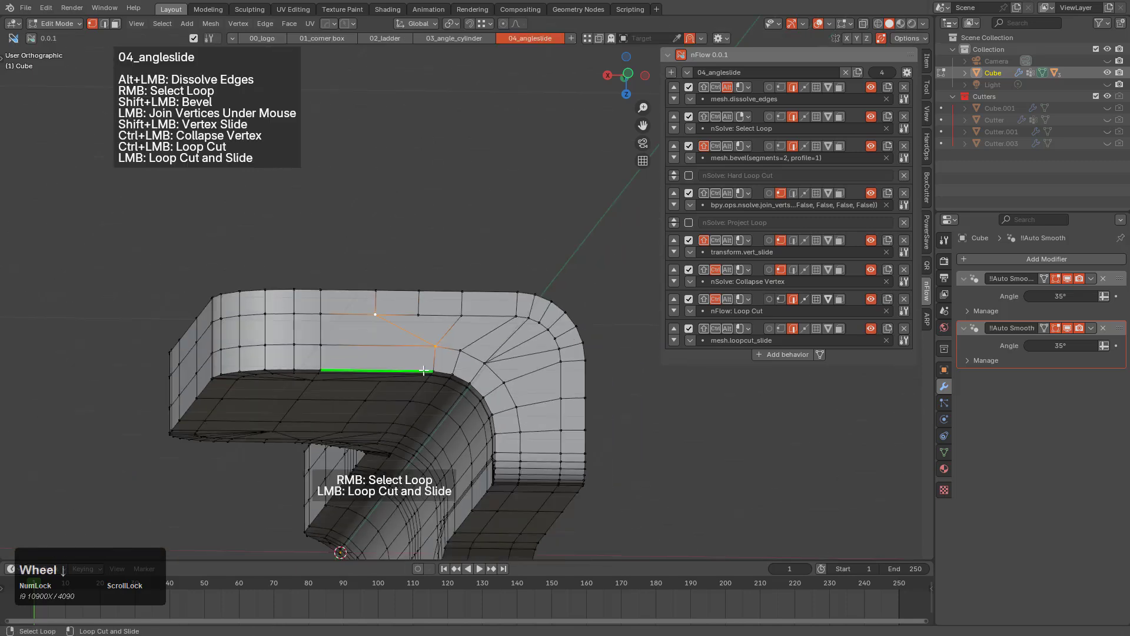
On the broad face, join four successive vertices of the crosswise edge loop to consecutive vertices of the inner rounded corner.
{"action": "middle_click_drag", "start_coordinate": [406, 412], "coordinate": [365, 316]}
{"action": "scroll", "coordinate": [374, 454], "scroll_direction": "up", "scroll_amount": 5}
{"action": "scroll", "coordinate": [364, 316], "scroll_direction": "up", "scroll_amount": 2}
{"action": "left_click", "coordinate": [270, 289]}
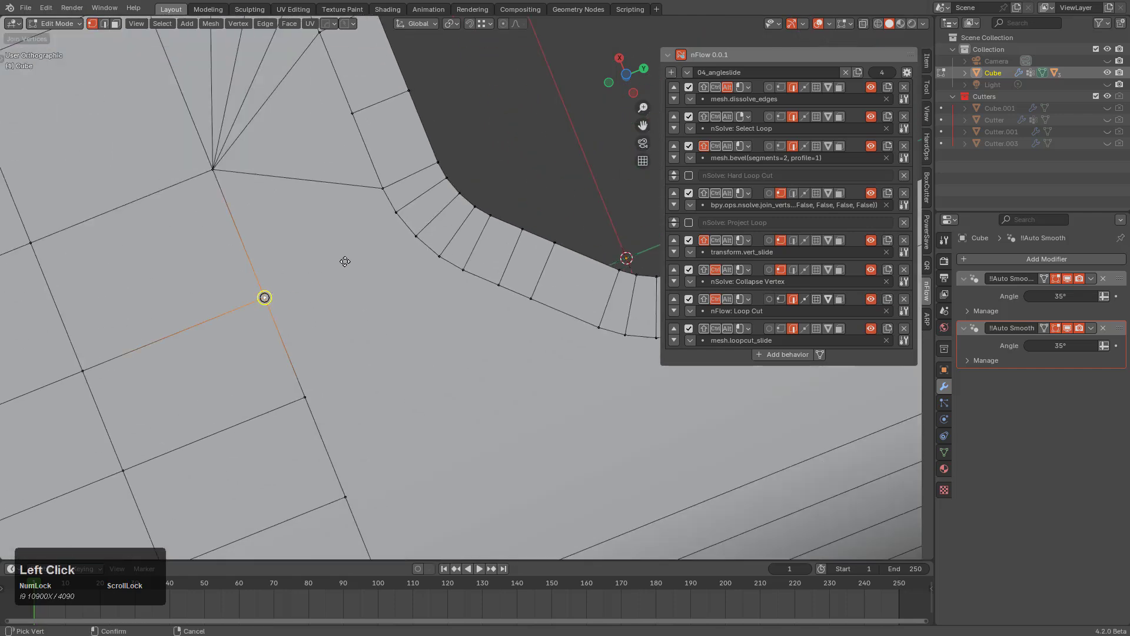
{"action": "left_click", "coordinate": [396, 215]}
{"action": "left_click", "coordinate": [303, 389]}
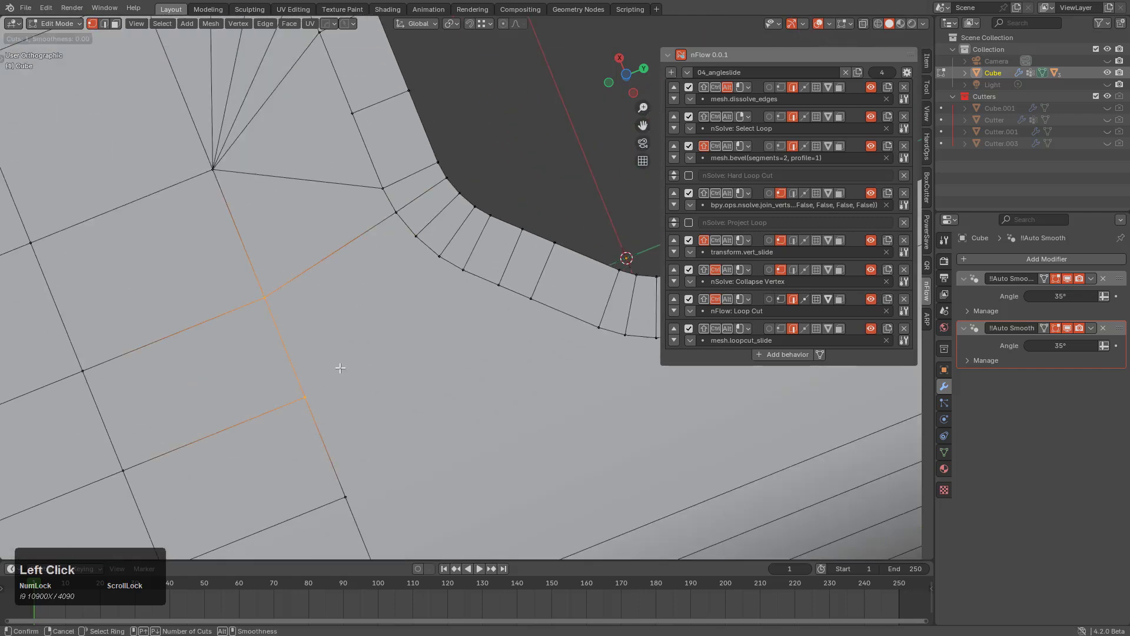
{"action": "left_click", "coordinate": [306, 402]}
{"action": "left_click", "coordinate": [306, 393]}
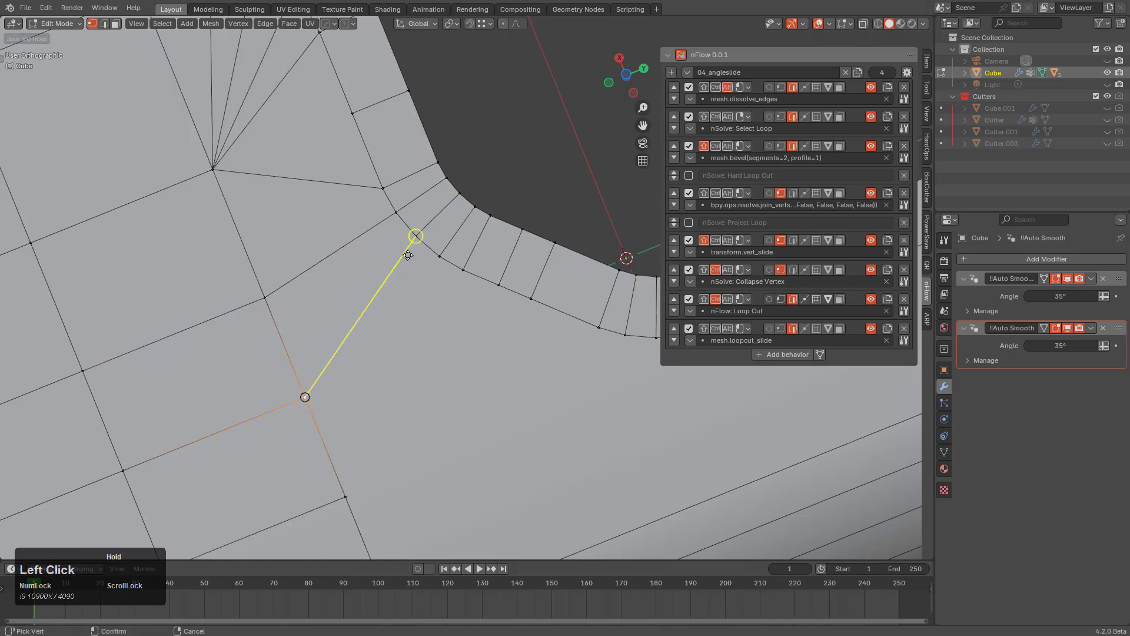
{"action": "scroll", "coordinate": [408, 255], "scroll_direction": "down", "scroll_amount": 2}
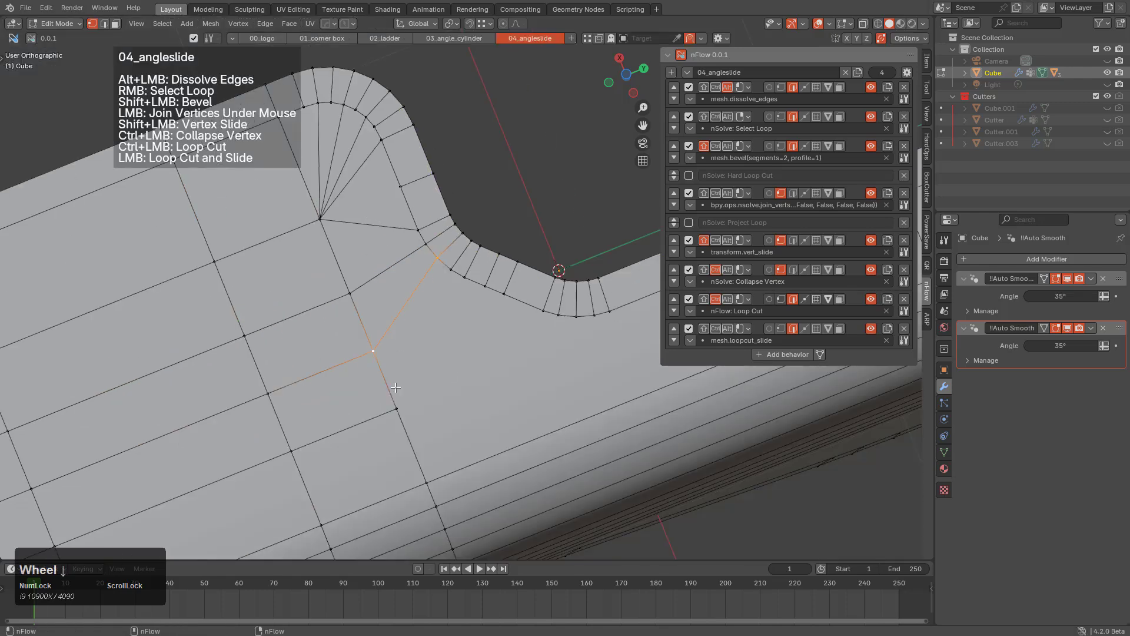
{"action": "left_click", "coordinate": [454, 273]}
{"action": "left_click", "coordinate": [427, 481]}
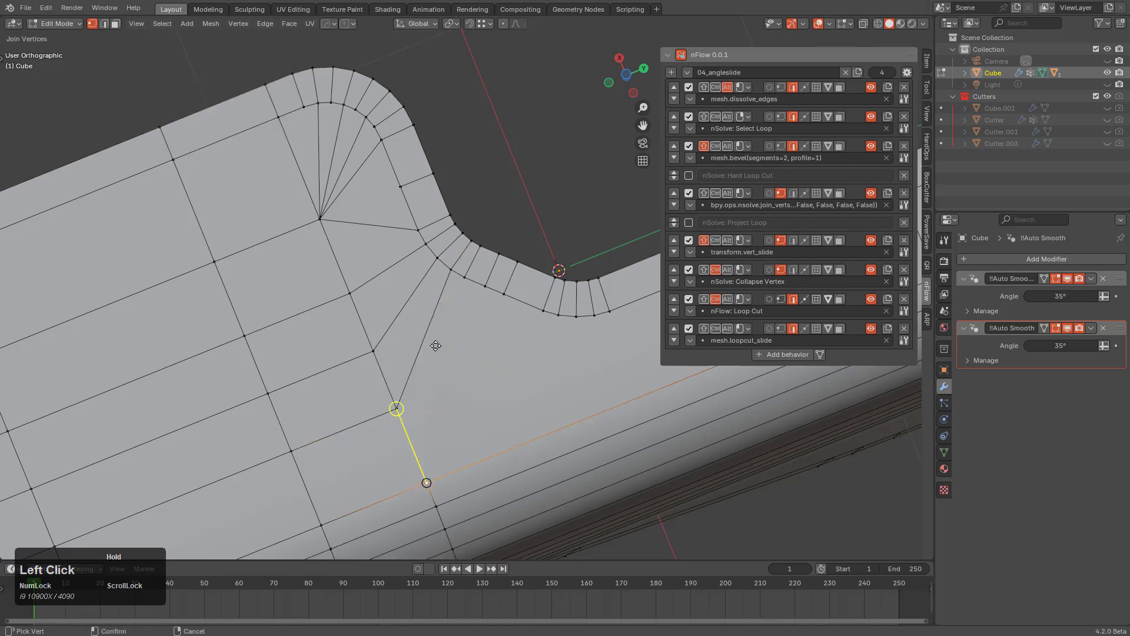
{"action": "left_click", "coordinate": [460, 282]}
Join the crosswise loop's end vertex near the slanted side edge to the first vertex of that edge's upper bend.
{"action": "scroll", "coordinate": [447, 359], "scroll_direction": "down", "scroll_amount": 3}
{"action": "middle_click_drag", "start_coordinate": [447, 359], "coordinate": [391, 373]}
{"action": "scroll", "coordinate": [388, 359], "scroll_direction": "up", "scroll_amount": 3}
{"action": "scroll", "coordinate": [392, 372], "scroll_direction": "up", "scroll_amount": 4}
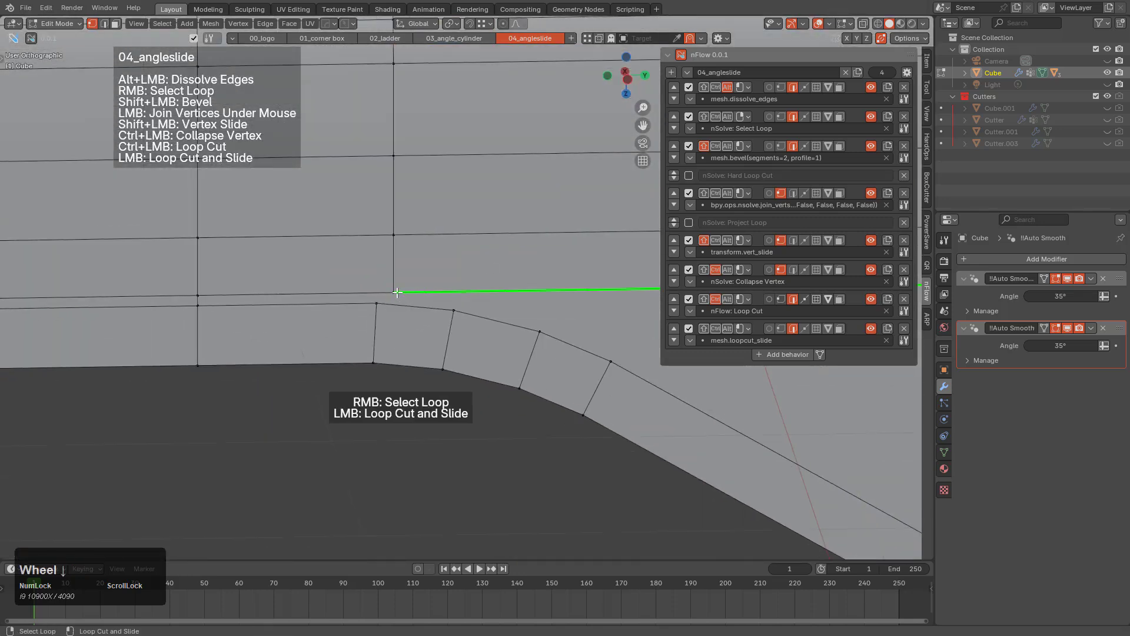
{"action": "left_click", "coordinate": [393, 292]}
{"action": "left_click", "coordinate": [378, 305]}
{"action": "scroll", "coordinate": [504, 272], "scroll_direction": "down", "scroll_amount": 3}
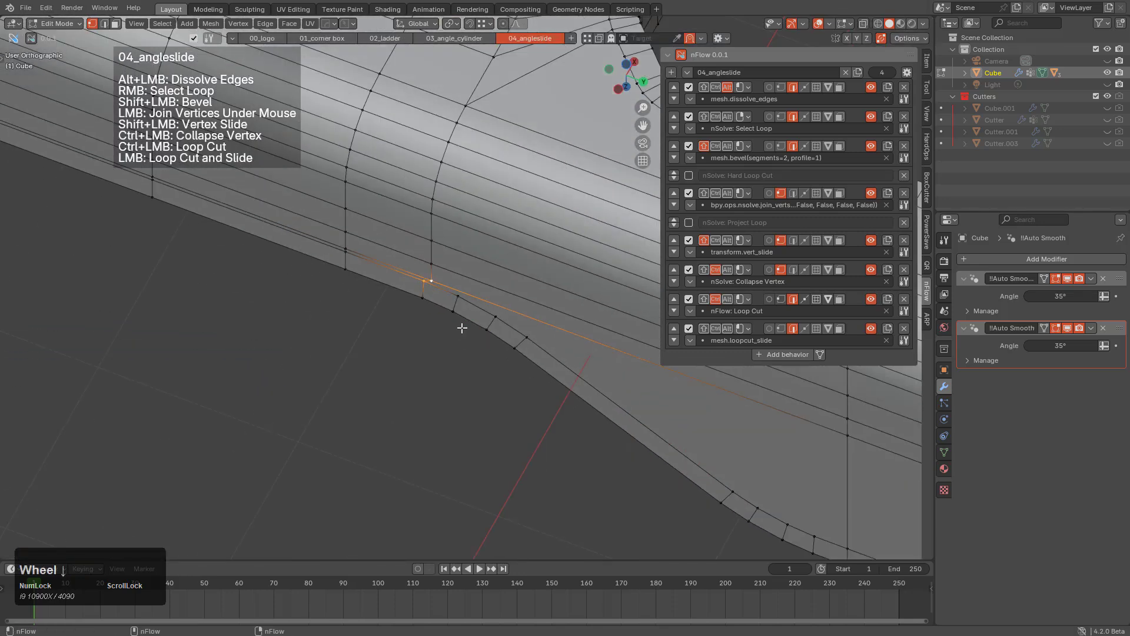
Add four evenly spaced crosswise loop cuts around the long outer bend beside the inner rounded corner.
{"action": "middle_click_drag", "start_coordinate": [462, 323], "coordinate": [449, 327]}
{"action": "key", "text": "KP_1"}
{"action": "scroll", "coordinate": [471, 312], "scroll_direction": "down", "scroll_amount": 4}
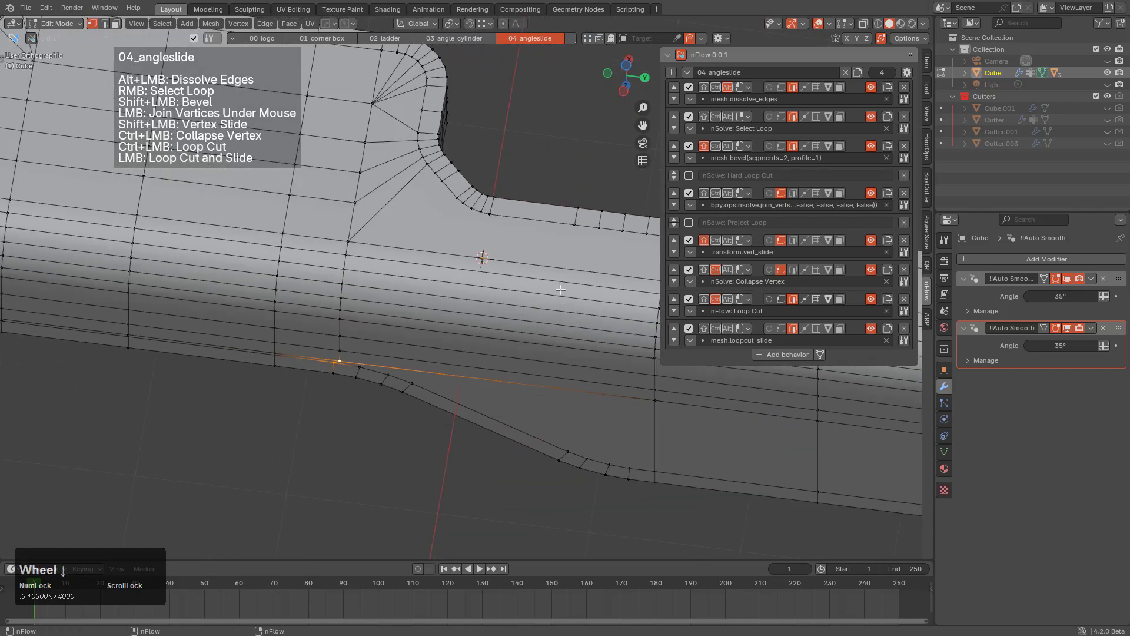
{"action": "key", "text": "r"}
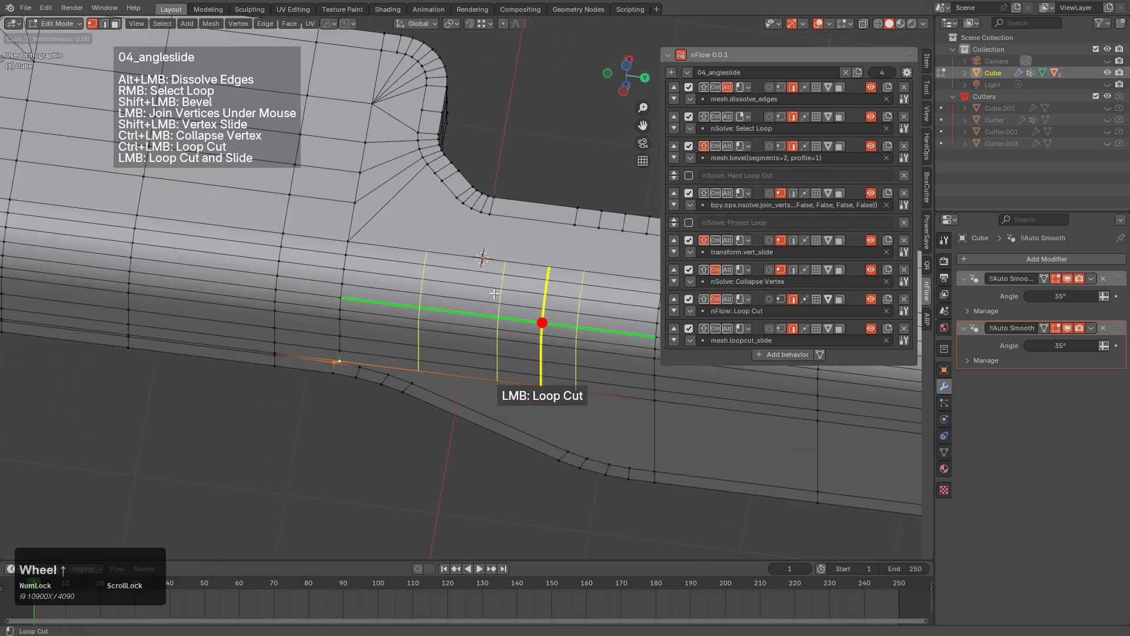
{"action": "left_click", "coordinate": [497, 294]}
{"action": "right_click", "coordinate": [505, 273]}
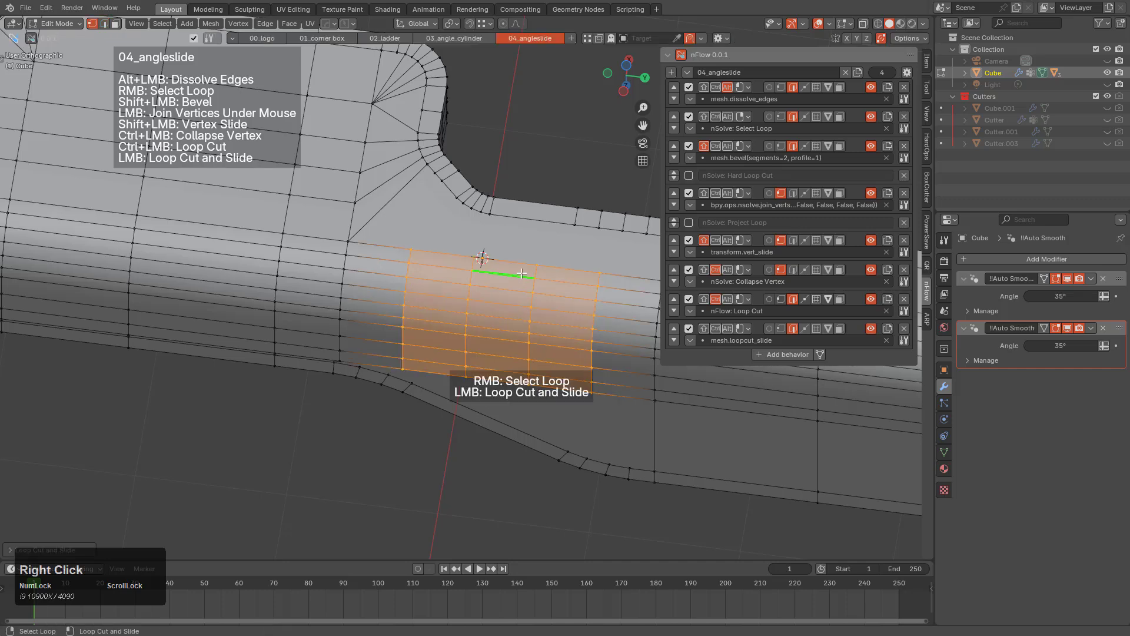
{"action": "left_click", "coordinate": [505, 272], "text": "alt"}
Join the first new cut's end vertex on the broad face to three consecutive vertices of the inner rounded corner.
{"action": "scroll", "coordinate": [393, 269], "scroll_direction": "up", "scroll_amount": 4}
{"action": "left_click", "coordinate": [369, 269]}
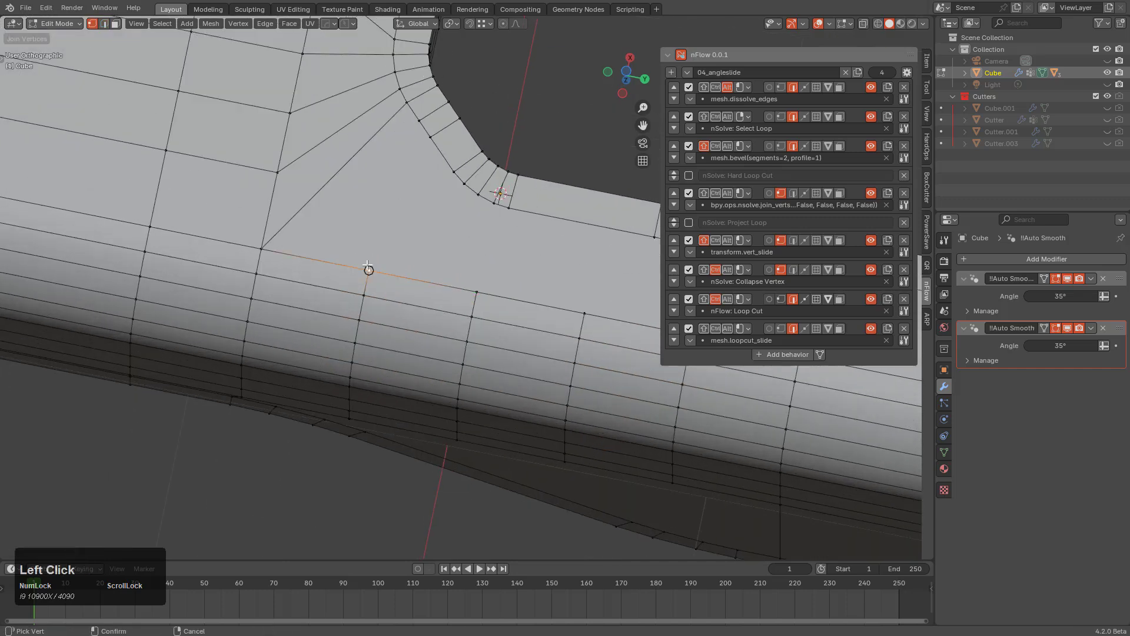
{"action": "left_click", "coordinate": [417, 126]}
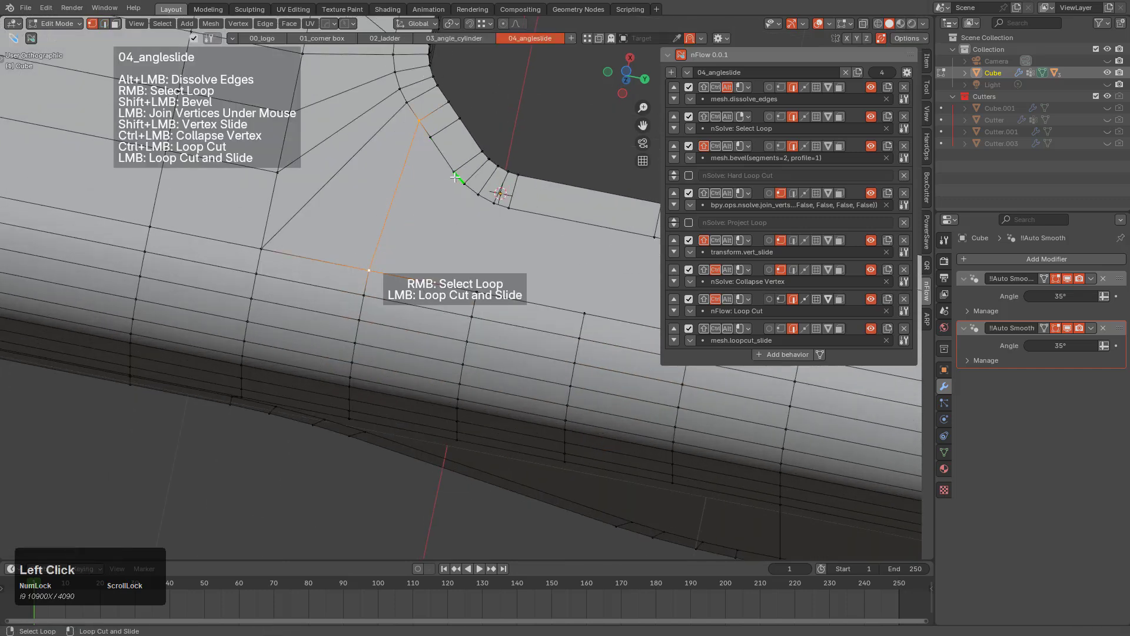
{"action": "left_click", "coordinate": [455, 175]}
{"action": "left_click", "coordinate": [386, 264]}
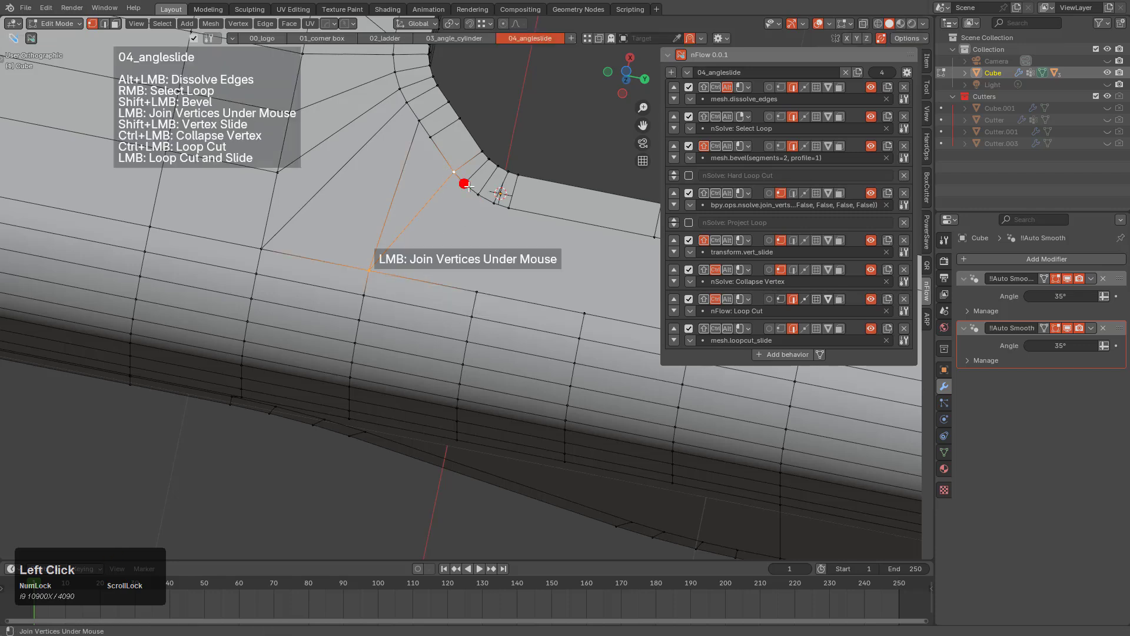
{"action": "left_click", "coordinate": [468, 185]}
{"action": "left_click", "coordinate": [393, 270]}
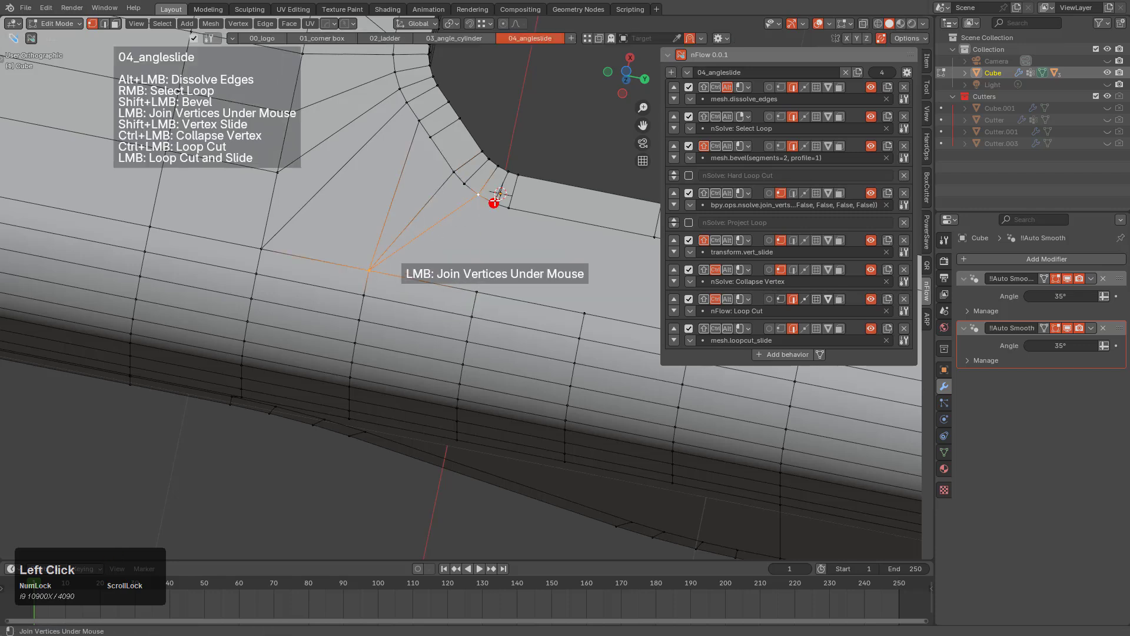
Join the rounded corner's last two vertices to the end vertices of the second and third new cuts.
{"action": "left_click", "coordinate": [493, 202]}
{"action": "left_click", "coordinate": [478, 273]}
{"action": "left_click", "coordinate": [512, 206]}
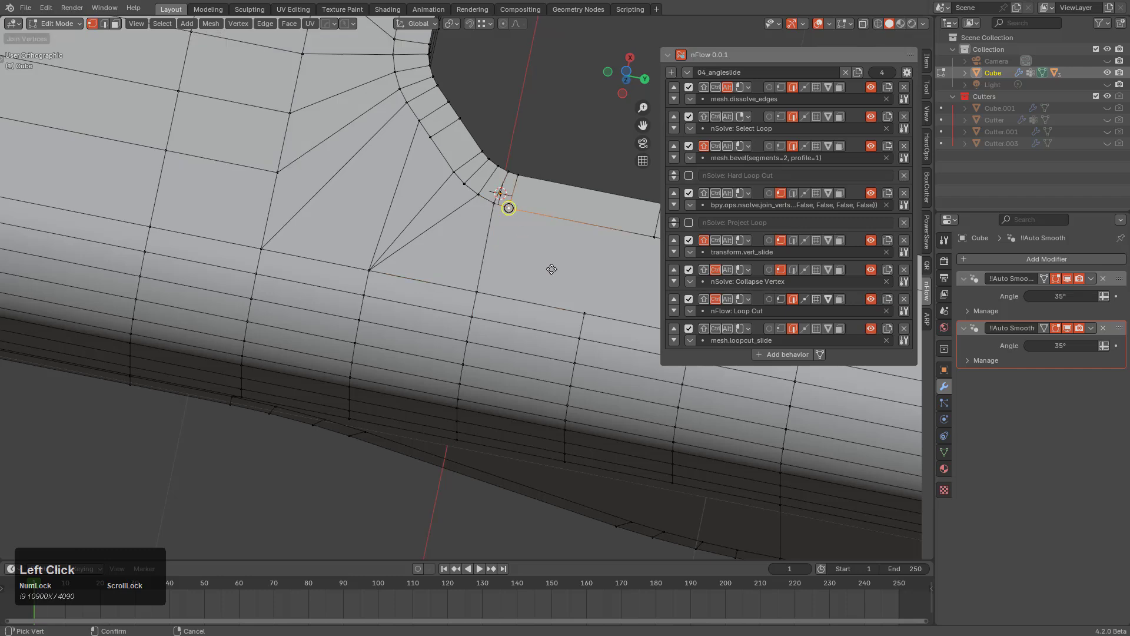
{"action": "left_click", "coordinate": [573, 317]}
Join two border-strip vertices to the fourth cut's end and another to the next loop's end, and dissolve the redundant edge beside it.
{"action": "middle_click_drag", "start_coordinate": [570, 322], "coordinate": [351, 351], "text": "shift"}
{"action": "left_click", "coordinate": [434, 268]}
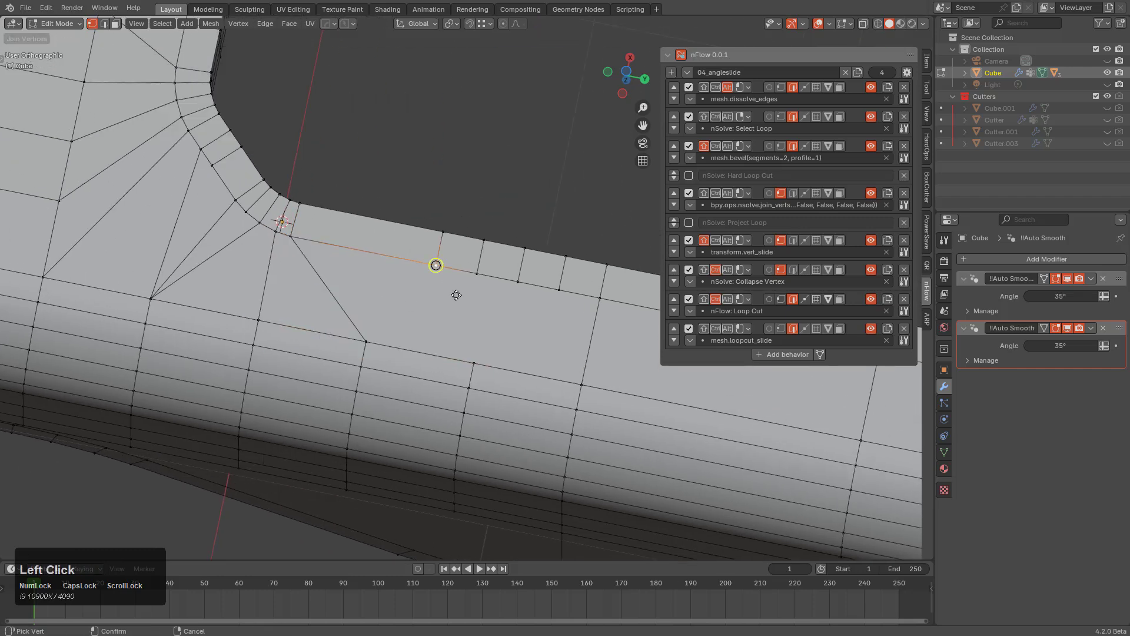
{"action": "left_click", "coordinate": [473, 361]}
{"action": "left_click", "coordinate": [517, 281]}
{"action": "left_click", "coordinate": [472, 360]}
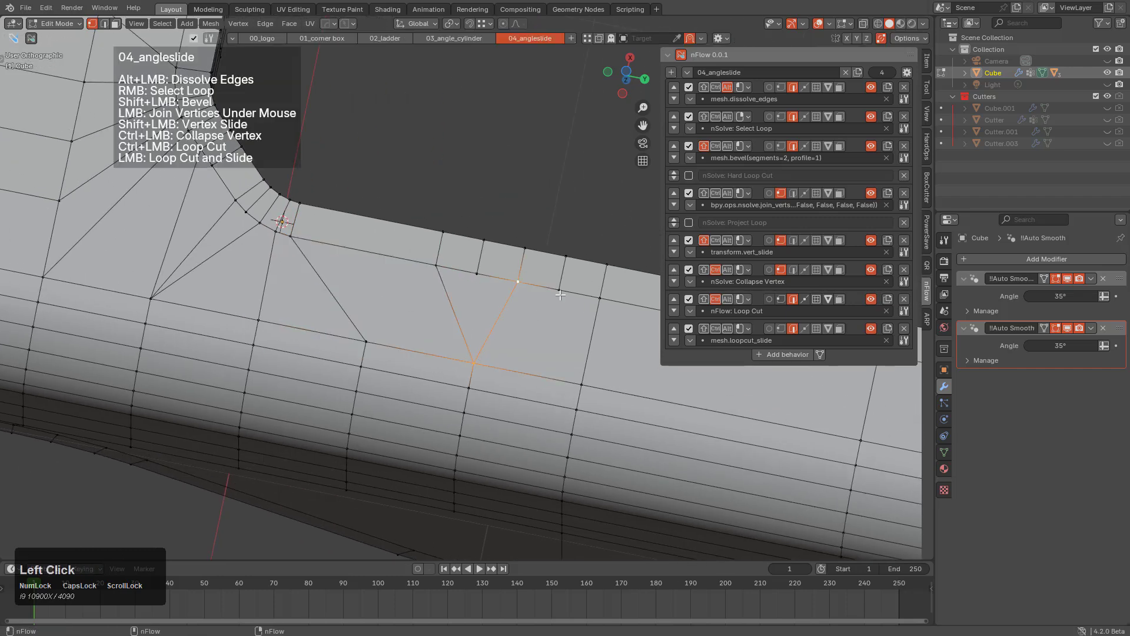
{"action": "left_click", "coordinate": [558, 290]}
{"action": "left_click", "coordinate": [581, 384]}
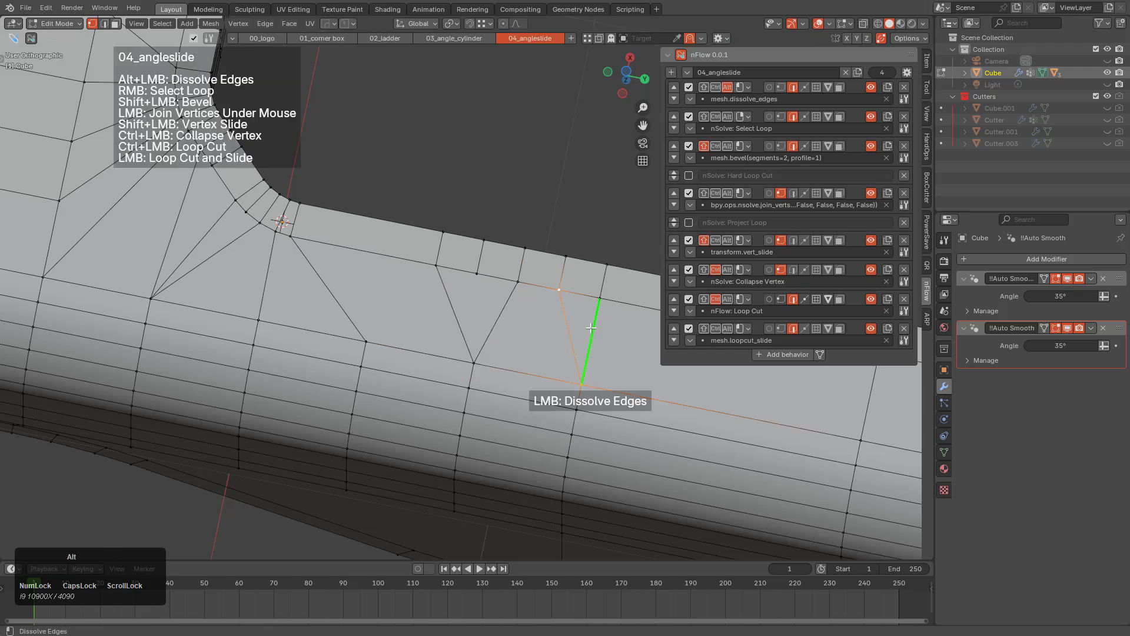
{"action": "left_click", "coordinate": [591, 328], "text": "alt"}
Join two upper bend vertices of the slanted side edge to the lower end vertex of the first new cut.
{"action": "middle_click_drag", "start_coordinate": [591, 327], "coordinate": [391, 310]}
{"action": "scroll", "coordinate": [529, 306], "scroll_direction": "up", "scroll_amount": 3}
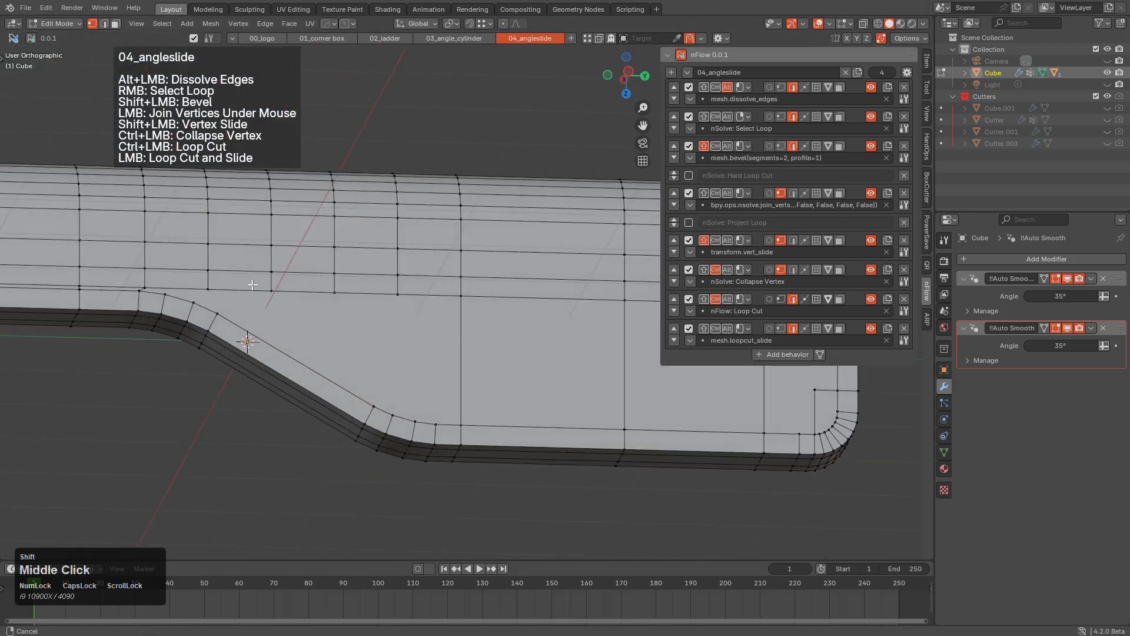
{"action": "scroll", "coordinate": [391, 310], "scroll_direction": "up", "scroll_amount": 5}
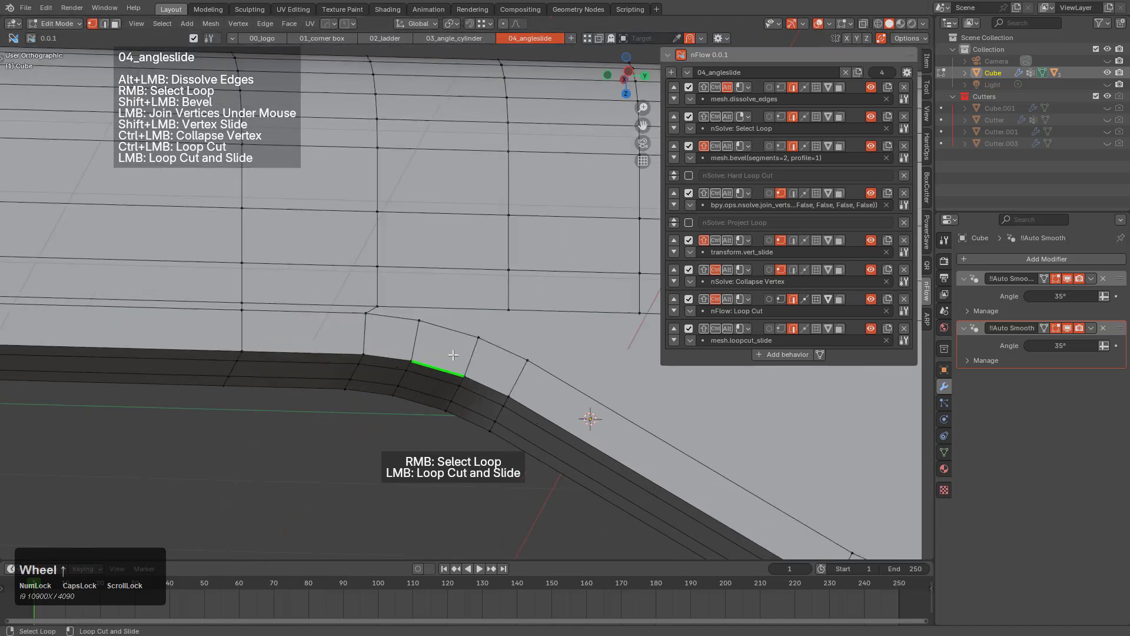
{"action": "left_click_drag", "start_coordinate": [398, 333], "coordinate": [516, 320]}
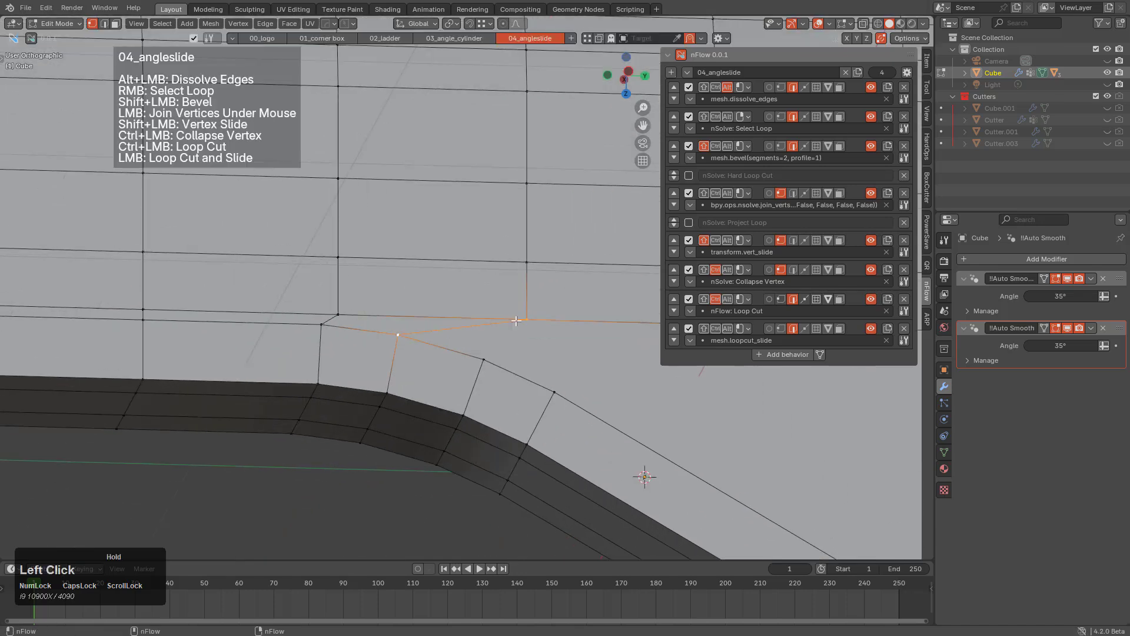
{"action": "left_click_drag", "start_coordinate": [554, 386], "coordinate": [516, 325]}
Add a crosswise loop cut through the slanted side section, slid towards its upper bend.
{"action": "scroll", "coordinate": [559, 407], "scroll_direction": "up", "scroll_amount": 1}
{"action": "scroll", "coordinate": [559, 409], "scroll_direction": "down", "scroll_amount": 5}
{"action": "middle_click_drag", "start_coordinate": [553, 377], "coordinate": [385, 252], "text": "shift"}
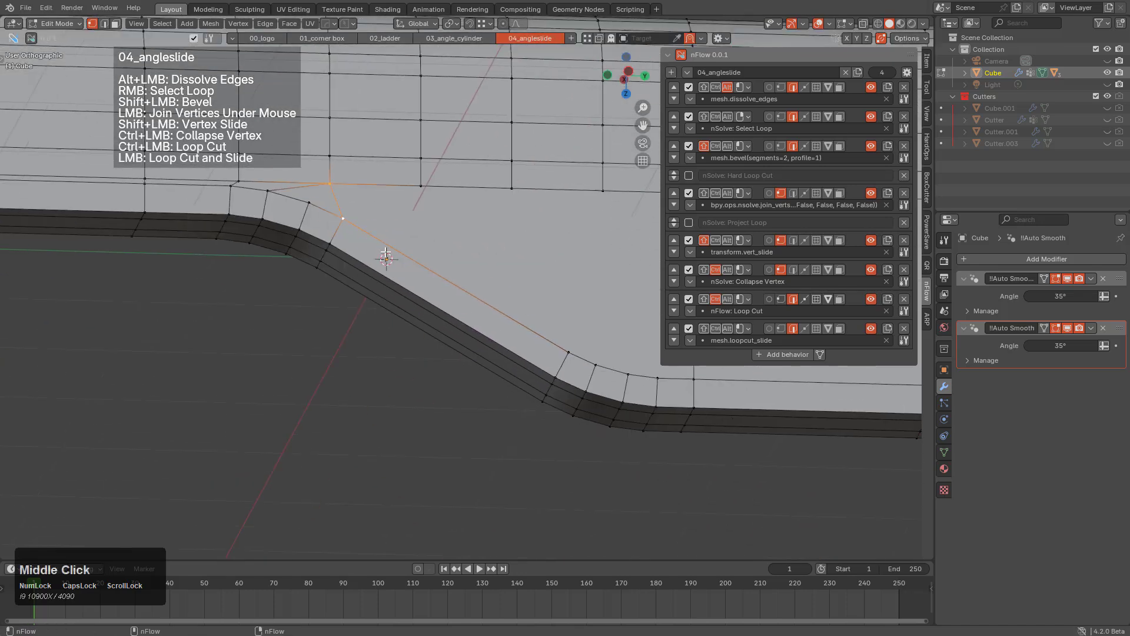
{"action": "middle_click_drag", "start_coordinate": [439, 276], "coordinate": [431, 230]}
{"action": "key", "text": "ctrl+r"}
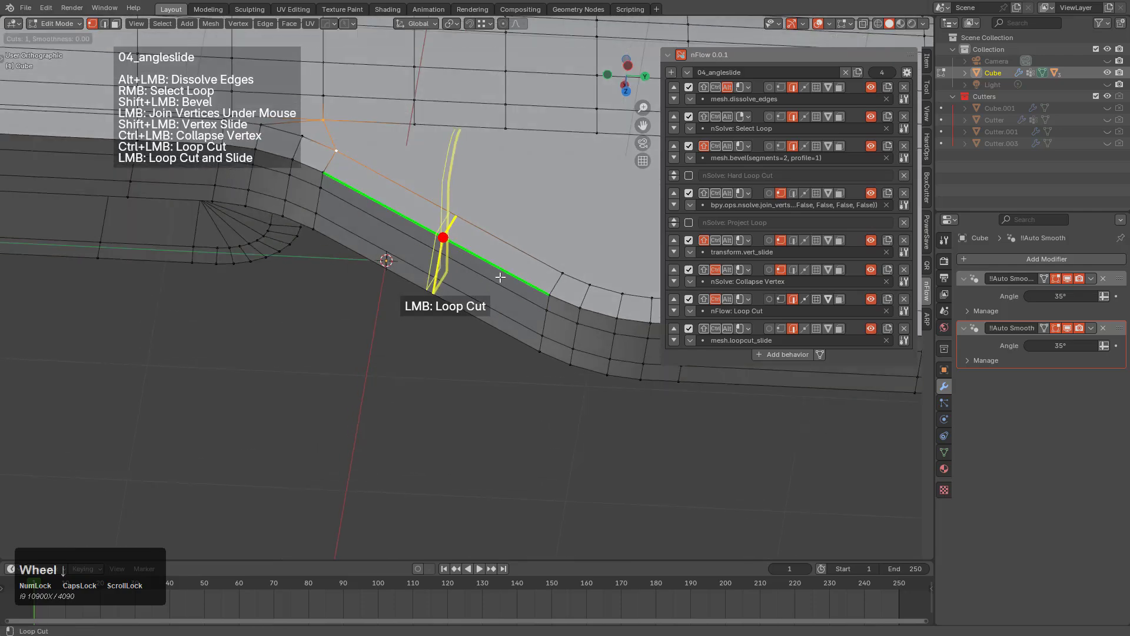
{"action": "left_click", "coordinate": [413, 220]}
{"action": "left_click", "coordinate": [358, 201]}
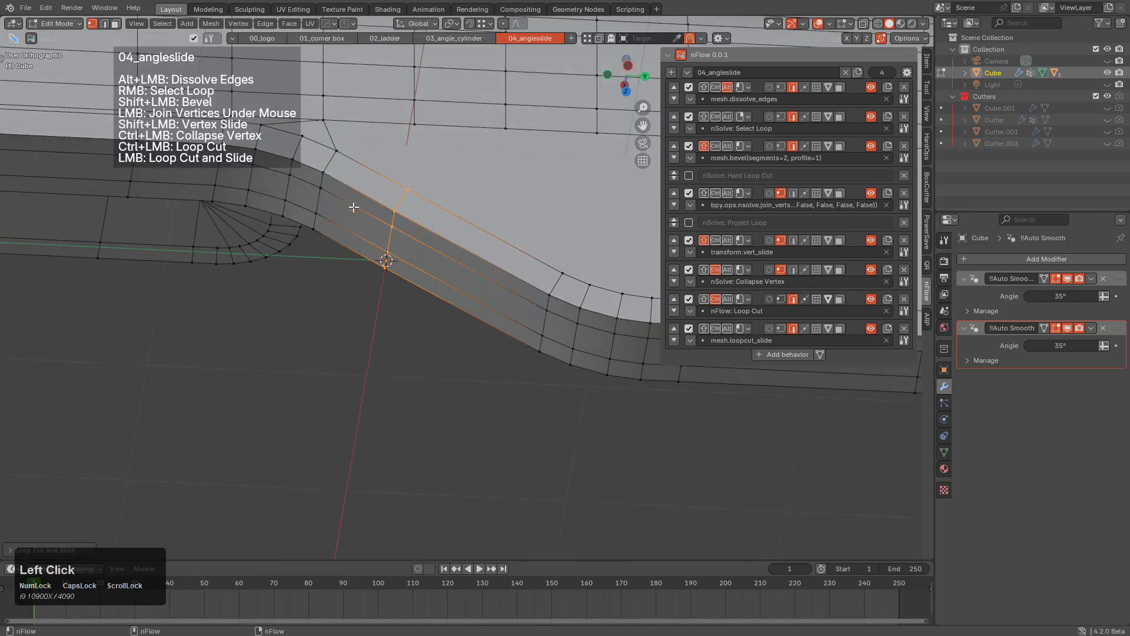
Join the new loop's inner end to the inner wall's base edge, and a neighbouring base vertex to the next crosswise loop's end.
{"action": "middle_click_drag", "start_coordinate": [354, 207], "coordinate": [488, 246]}
{"action": "scroll", "coordinate": [453, 275], "scroll_direction": "up", "scroll_amount": 3}
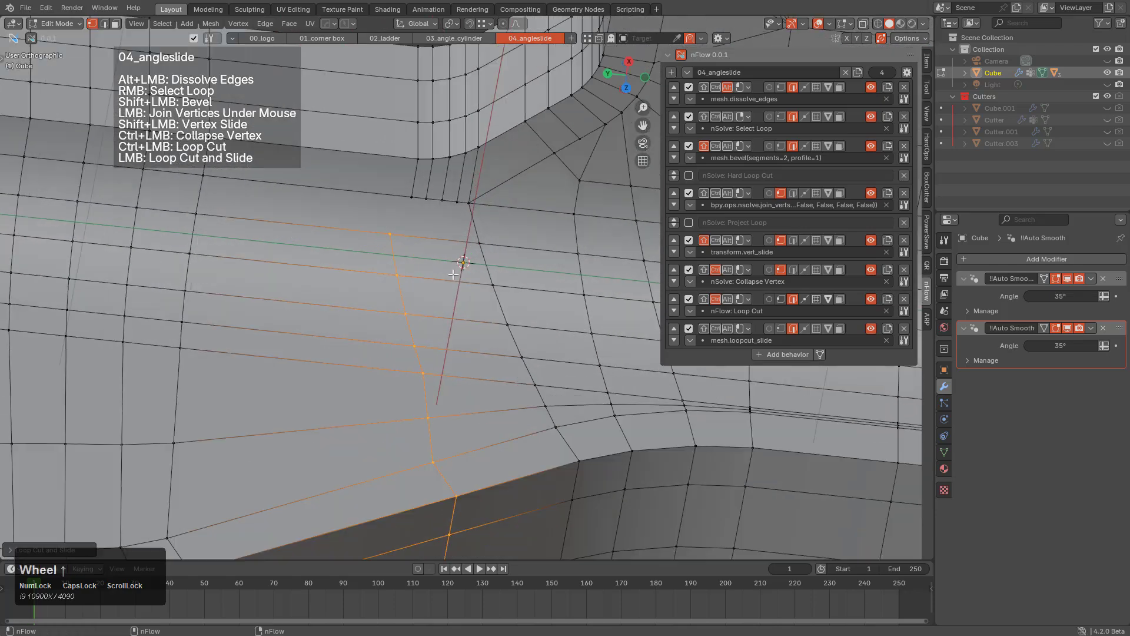
{"action": "left_click", "coordinate": [384, 224]}
{"action": "left_click", "coordinate": [390, 229]}
{"action": "scroll", "coordinate": [421, 175], "scroll_direction": "up", "scroll_amount": 2}
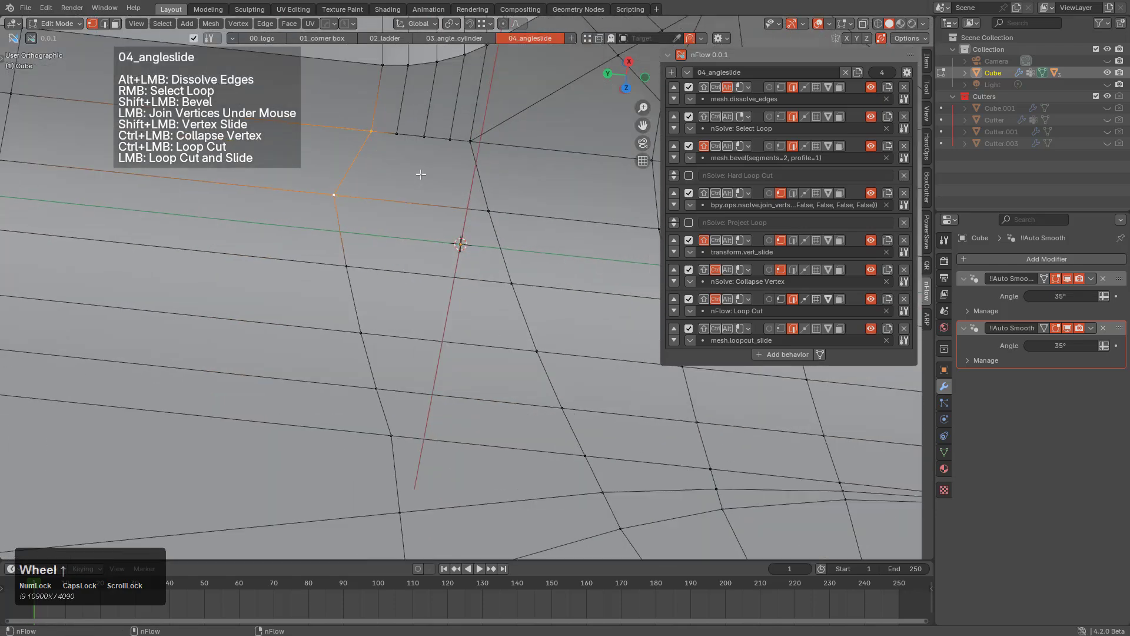
{"action": "left_click", "coordinate": [423, 136]}
{"action": "left_click_drag", "start_coordinate": [427, 139], "coordinate": [486, 213]}
{"action": "scroll", "coordinate": [450, 259], "scroll_direction": "down", "scroll_amount": 4}
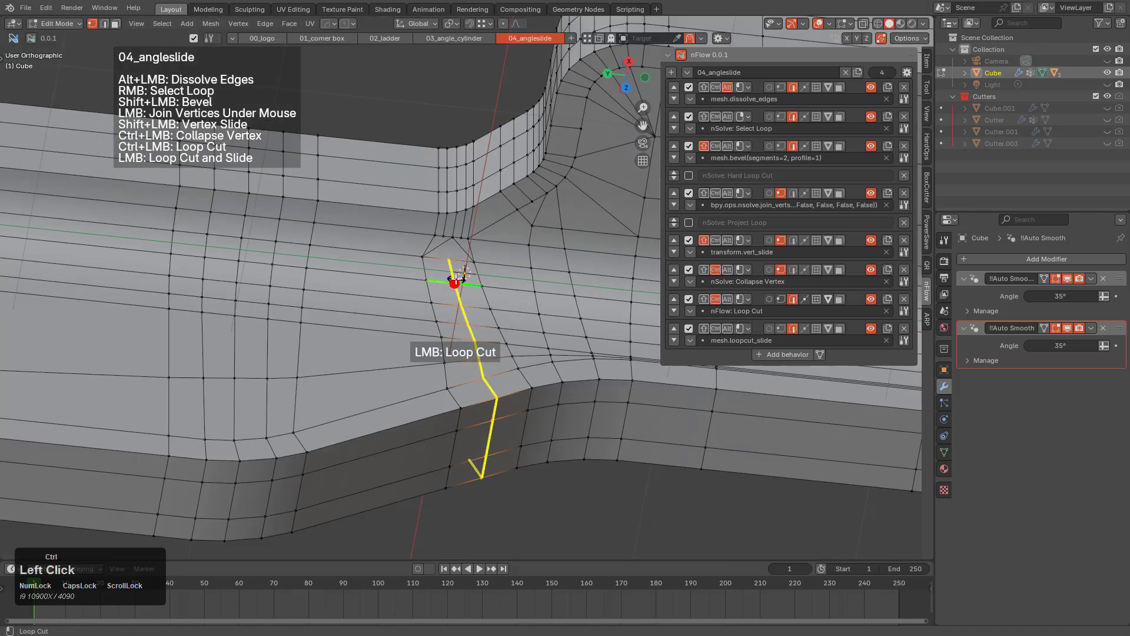
Try adding a loop cut between the new crosswise loop and the upper bend's edge loop.
{"action": "right_click", "coordinate": [552, 360]}
{"action": "key", "text": "alt+a"}
{"action": "middle_click_drag", "start_coordinate": [476, 320], "coordinate": [504, 307]}
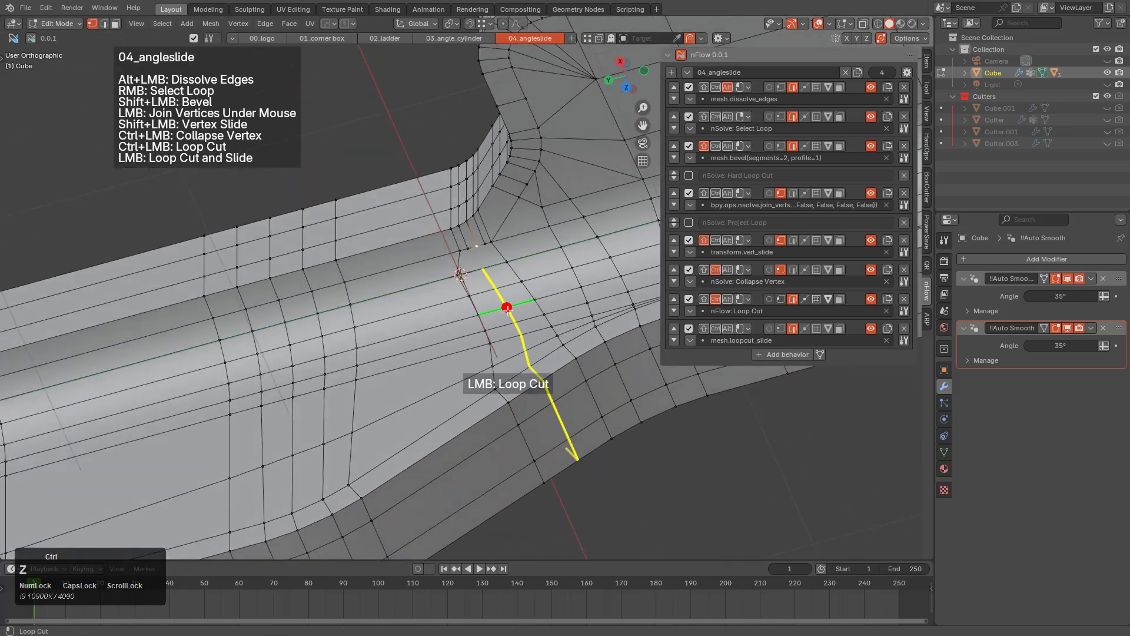
Dissolve one fan edge at the rounded corner and the edge joining the corner's last vertex to the third cut on the broad face.
{"action": "scroll", "coordinate": [488, 295], "scroll_direction": "down", "scroll_amount": 2}
{"action": "middle_click_drag", "start_coordinate": [488, 294], "coordinate": [409, 250]}
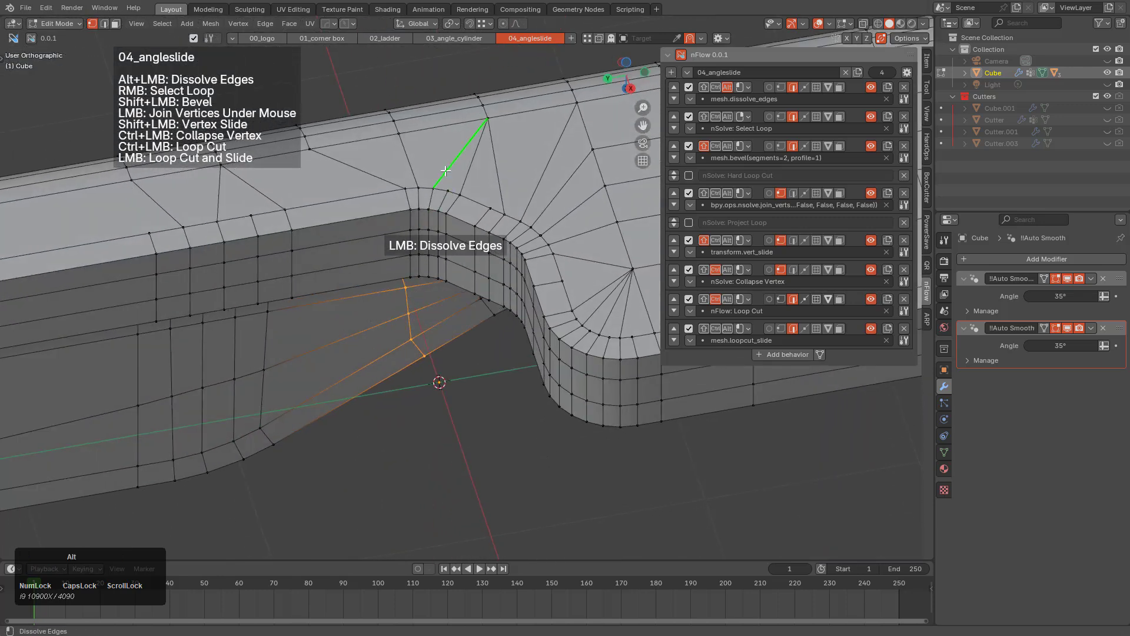
{"action": "left_click", "coordinate": [446, 172], "text": "alt"}
{"action": "left_click", "coordinate": [373, 172], "text": "alt"}
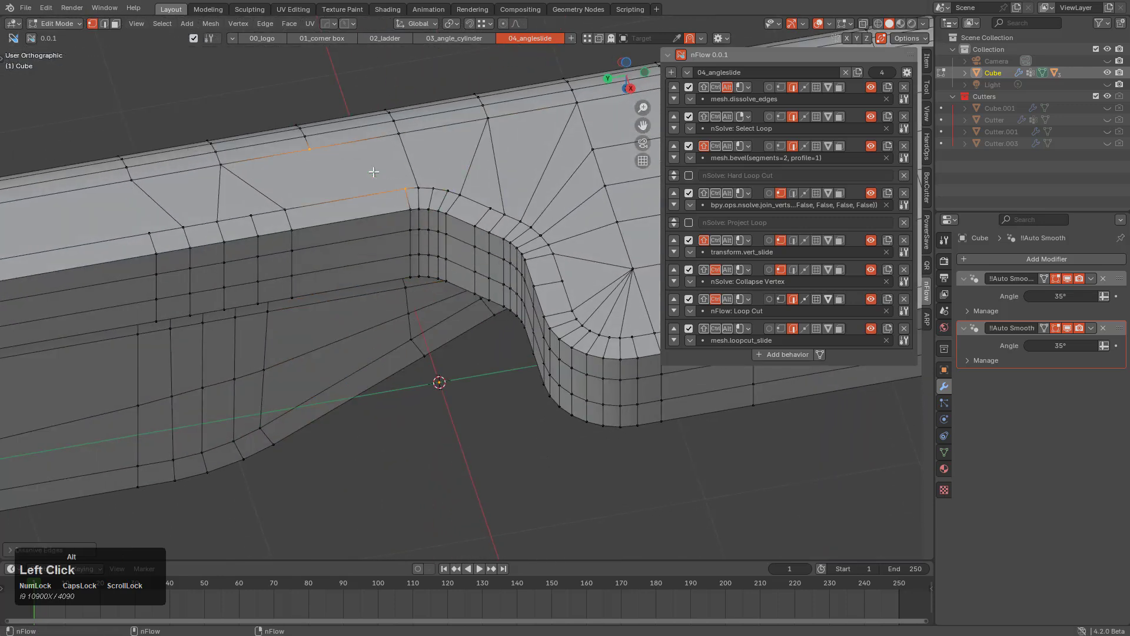
{"action": "middle_click_drag", "start_coordinate": [468, 225], "coordinate": [466, 237]}
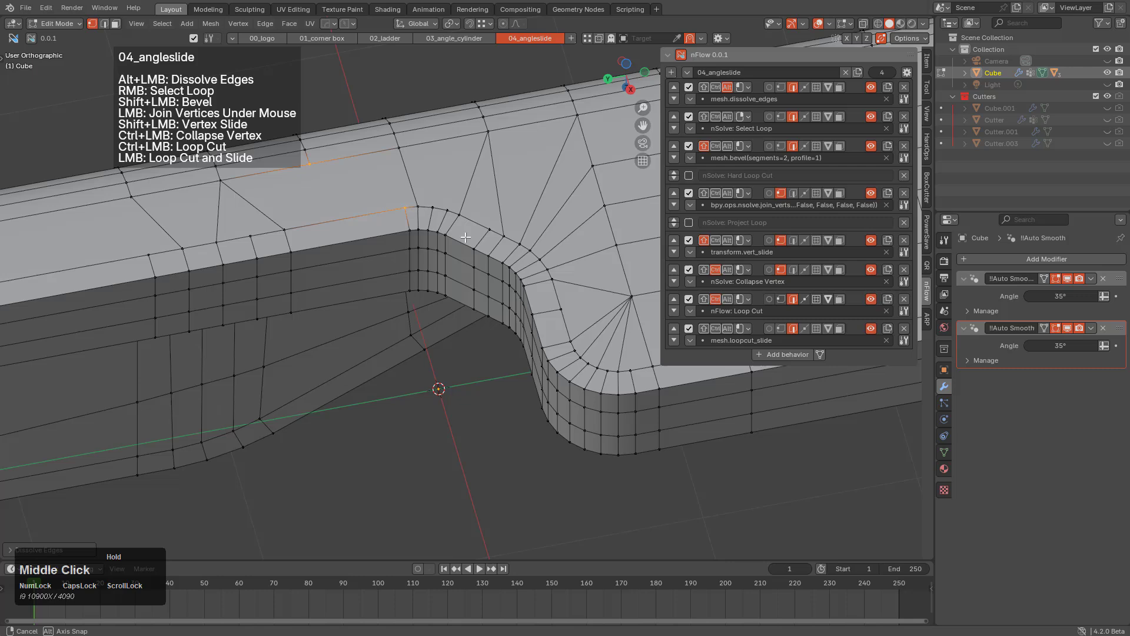
Dissolve the edge joining the rounded corner's vertex to the long edge loop above it on the broad face.
{"action": "scroll", "coordinate": [465, 238], "scroll_direction": "up", "scroll_amount": 2}
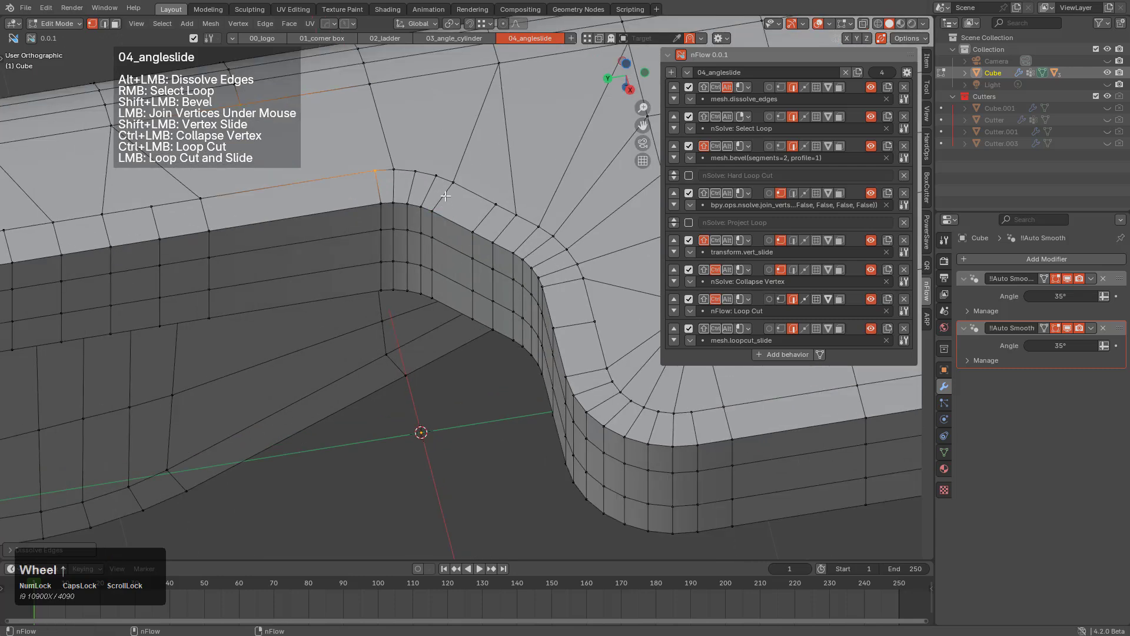
{"action": "key", "text": "w"}
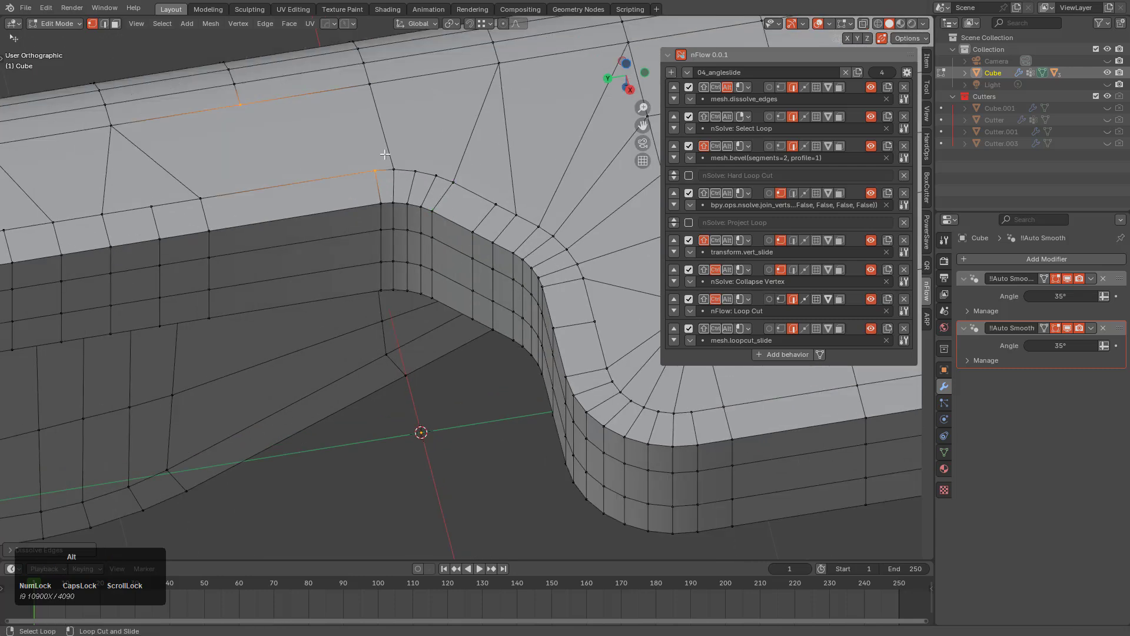
{"action": "left_click", "coordinate": [682, 54]}
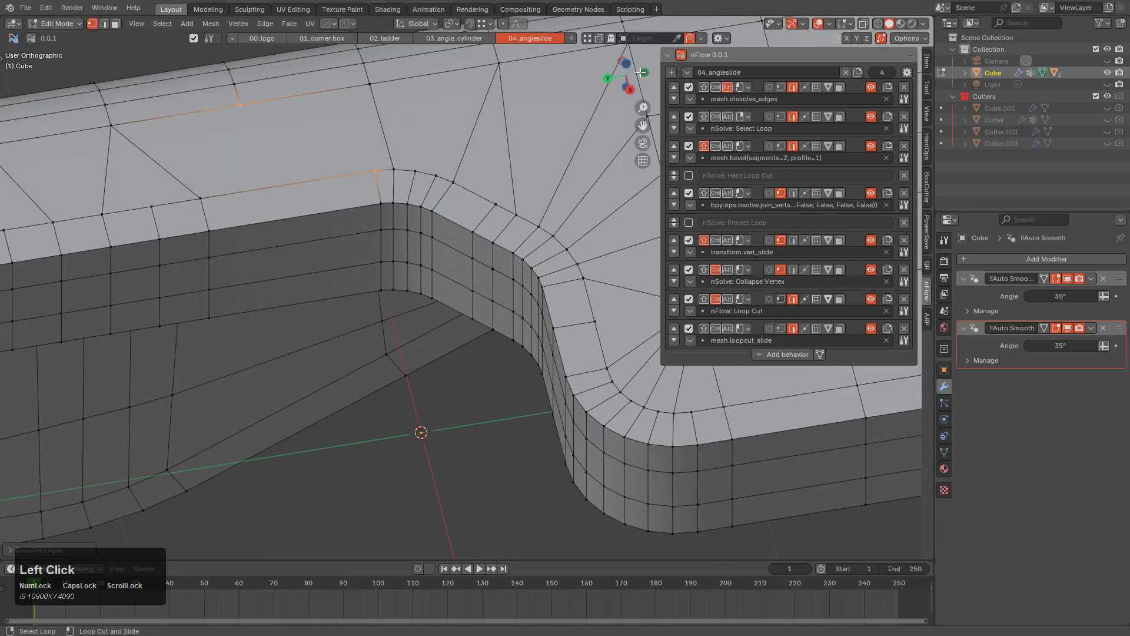
{"action": "left_click", "coordinate": [472, 135], "text": "alt"}
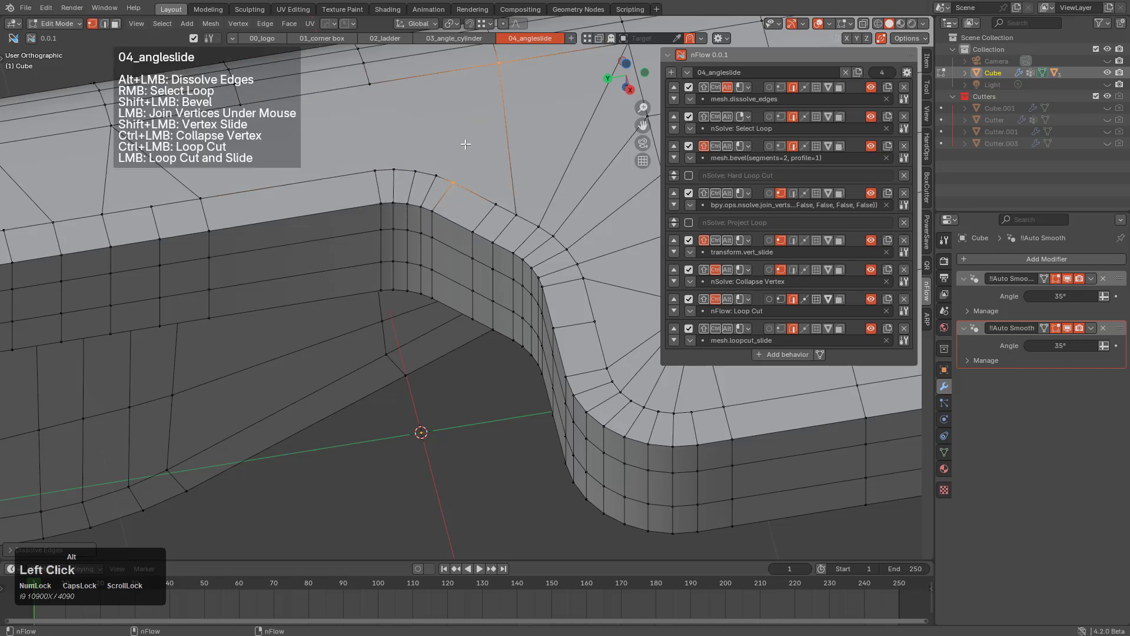
Turn nFlow off to dissolve alternate edge loops around the inner wall's rounded bend, and turn it back on.
{"action": "key", "text": "w"}
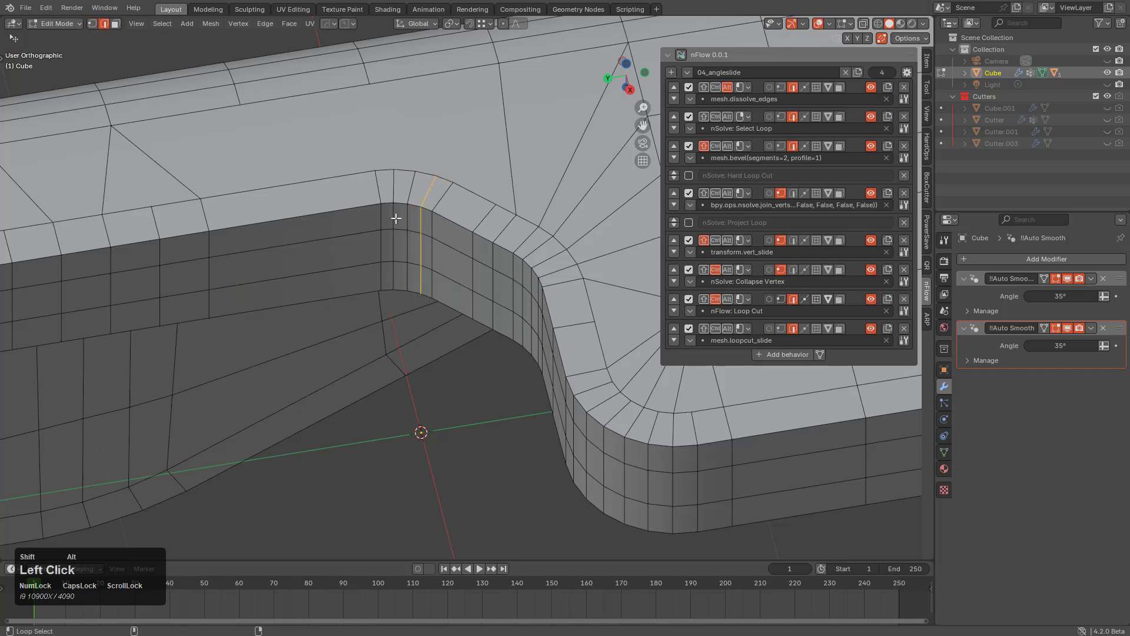
{"action": "middle_click_drag", "start_coordinate": [435, 281], "coordinate": [499, 264]}
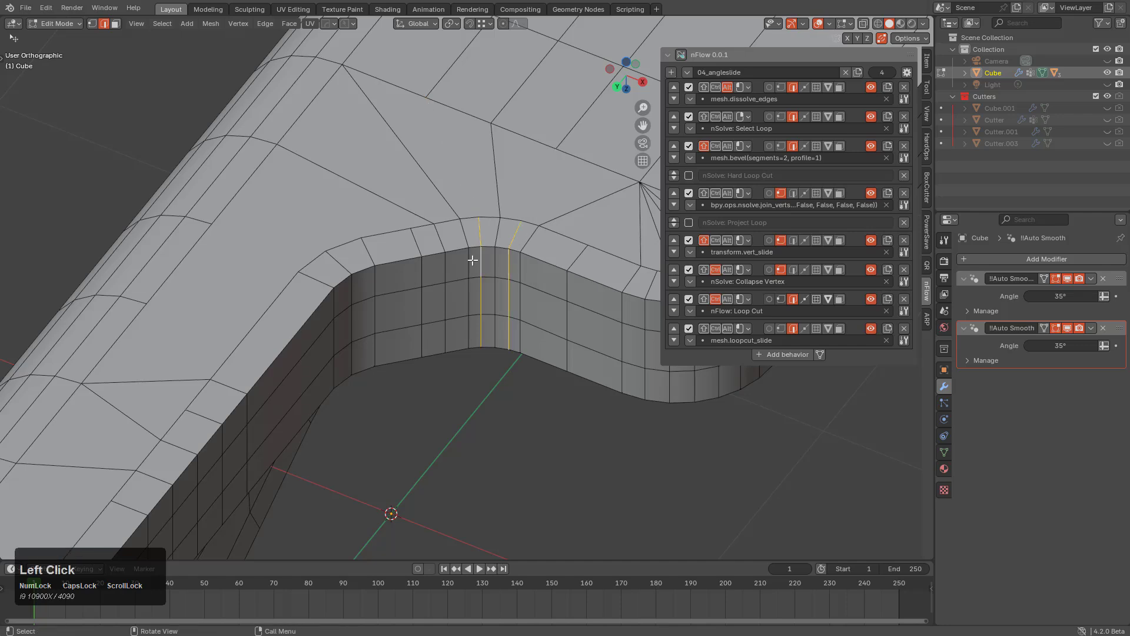
{"action": "middle_click_drag", "start_coordinate": [473, 260], "coordinate": [280, 251]}
{"action": "scroll", "coordinate": [433, 206], "scroll_direction": "down", "scroll_amount": 3}
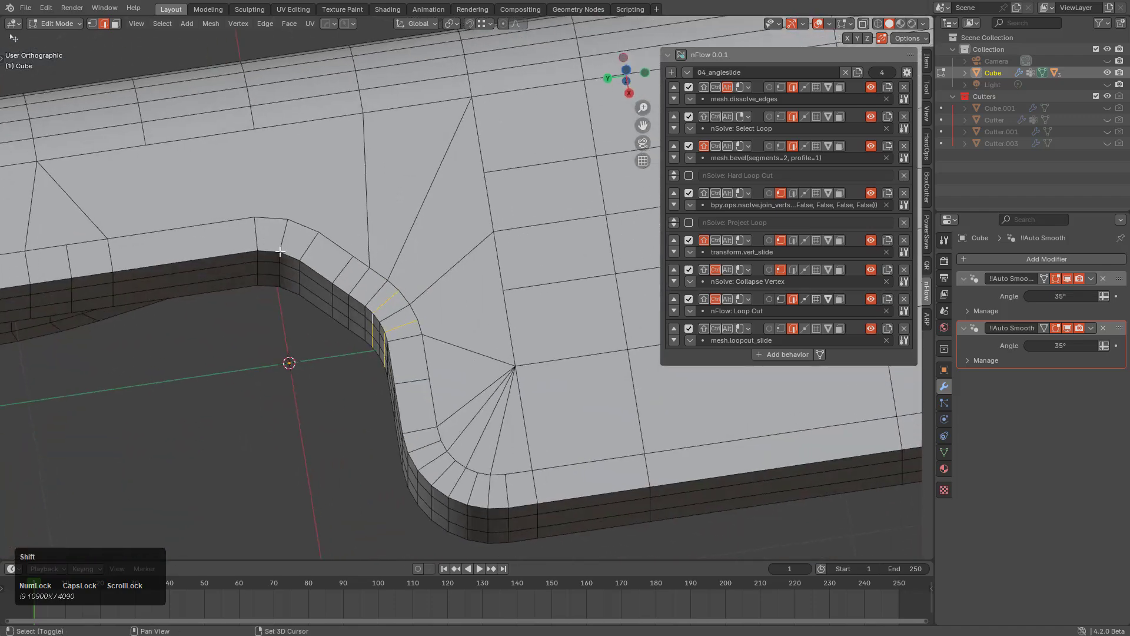
{"action": "scroll", "coordinate": [280, 252], "scroll_direction": "up", "scroll_amount": 2}
{"action": "left_click", "coordinate": [680, 57]}
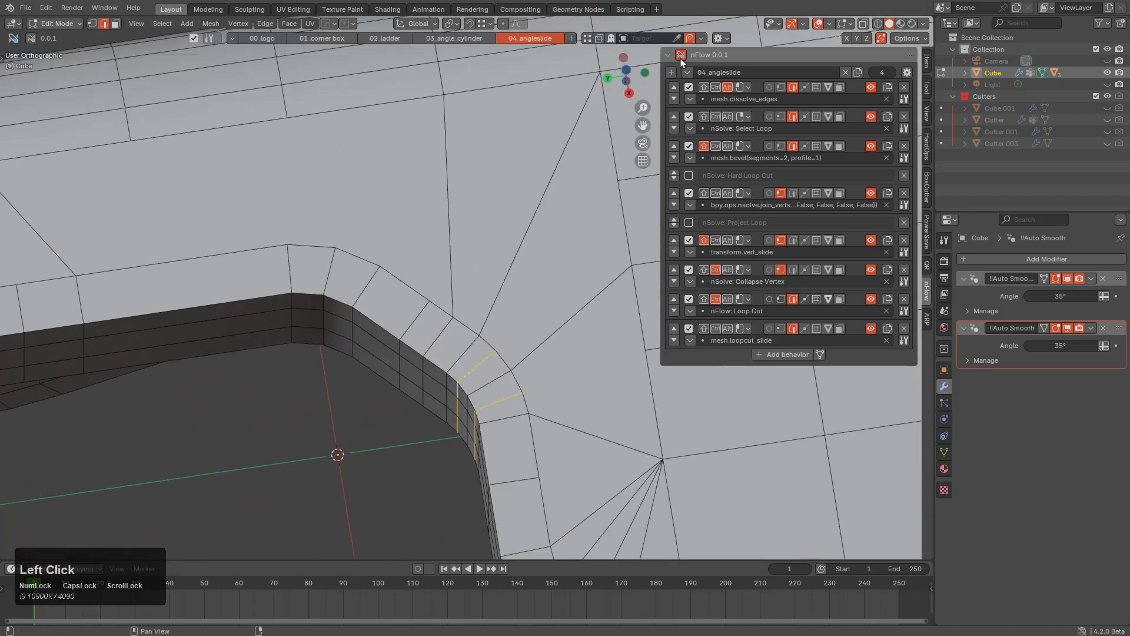
Clear the selection and join two of the bend's remaining vertices to separate vertices on the long edge loop above.
{"action": "middle_click_drag", "start_coordinate": [411, 255], "coordinate": [459, 282], "text": "shift"}
{"action": "key", "text": "alt+a"}
{"action": "left_click", "coordinate": [442, 273]}
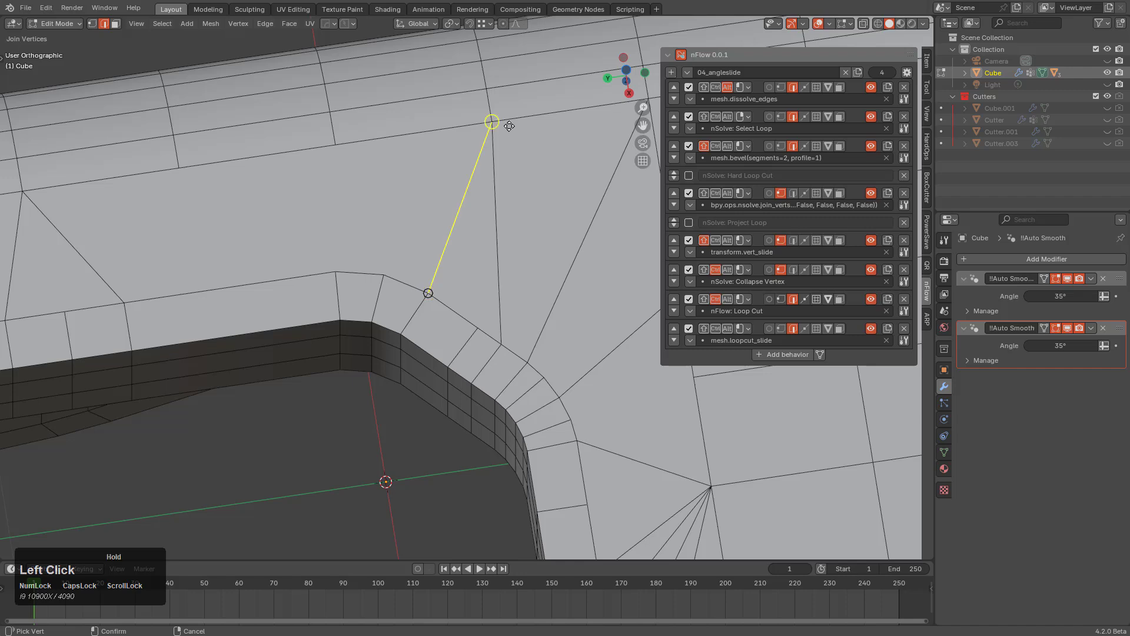
{"action": "left_click_drag", "start_coordinate": [509, 125], "coordinate": [503, 127]}
{"action": "left_click_drag", "start_coordinate": [379, 268], "coordinate": [327, 165]}
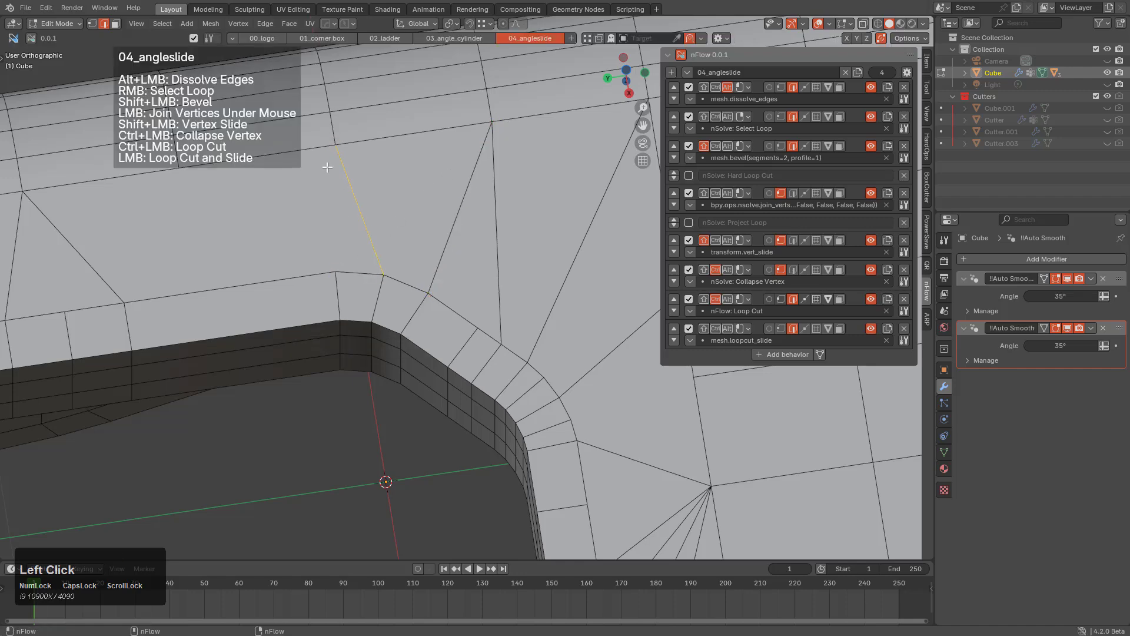
Join the straight inner strip's two vertices beside the bend to one shared vertex on the long edge loop.
{"action": "middle_click_drag", "start_coordinate": [328, 167], "coordinate": [472, 252], "text": "shift"}
{"action": "scroll", "coordinate": [371, 313], "scroll_direction": "down", "scroll_amount": 2}
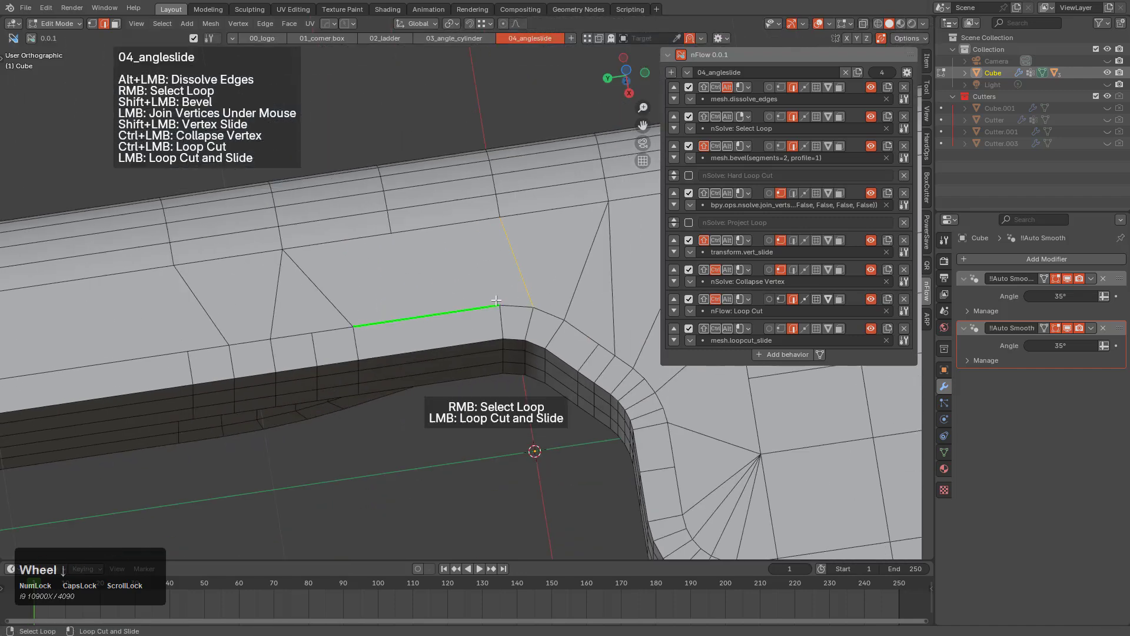
{"action": "left_click_drag", "start_coordinate": [500, 304], "coordinate": [391, 231]}
{"action": "left_click", "coordinate": [353, 325]}
Inspect the topology of the inner wall, slanted section and opposite side wall from several angles.
{"action": "middle_click_drag", "start_coordinate": [389, 289], "coordinate": [377, 218]}
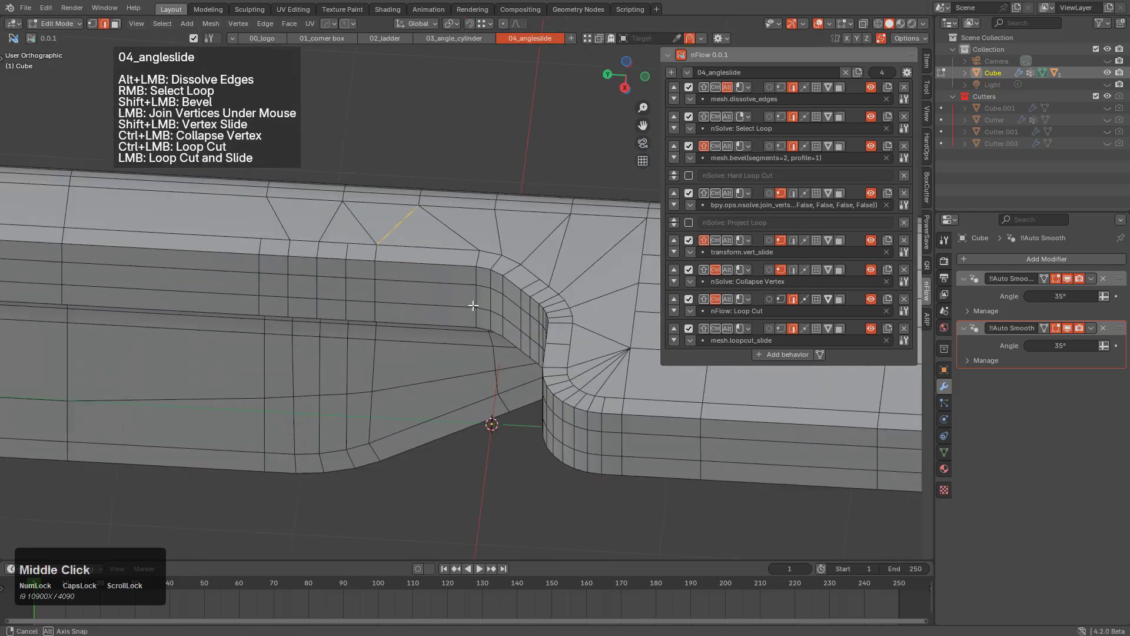
{"action": "key", "text": "KP_1"}
{"action": "middle_click_drag", "start_coordinate": [436, 347], "coordinate": [348, 370]}
{"action": "scroll", "coordinate": [518, 412], "scroll_direction": "down", "scroll_amount": 4}
{"action": "scroll", "coordinate": [353, 359], "scroll_direction": "up", "scroll_amount": 5}
{"action": "middle_click_drag", "start_coordinate": [461, 305], "coordinate": [265, 291]}
{"action": "scroll", "coordinate": [389, 348], "scroll_direction": "down", "scroll_amount": 6}
{"action": "key", "text": "ctrl+r"}
{"action": "right_click", "coordinate": [615, 320]}
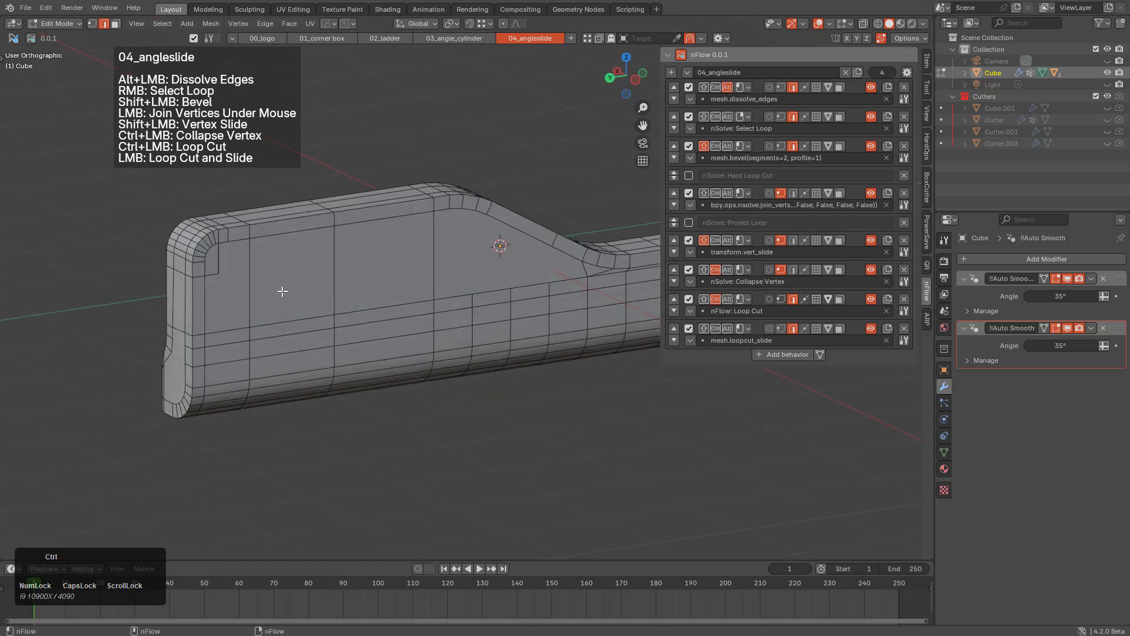
Add a lengthwise loop cut through the broad side wall and join its end to the rounded end corner's inner vertex.
{"action": "key", "text": "ctrl+r"}
{"action": "right_click", "coordinate": [260, 300]}
{"action": "left_click", "coordinate": [272, 292]}
{"action": "left_click", "coordinate": [268, 294]}
{"action": "left_click", "coordinate": [219, 270]}
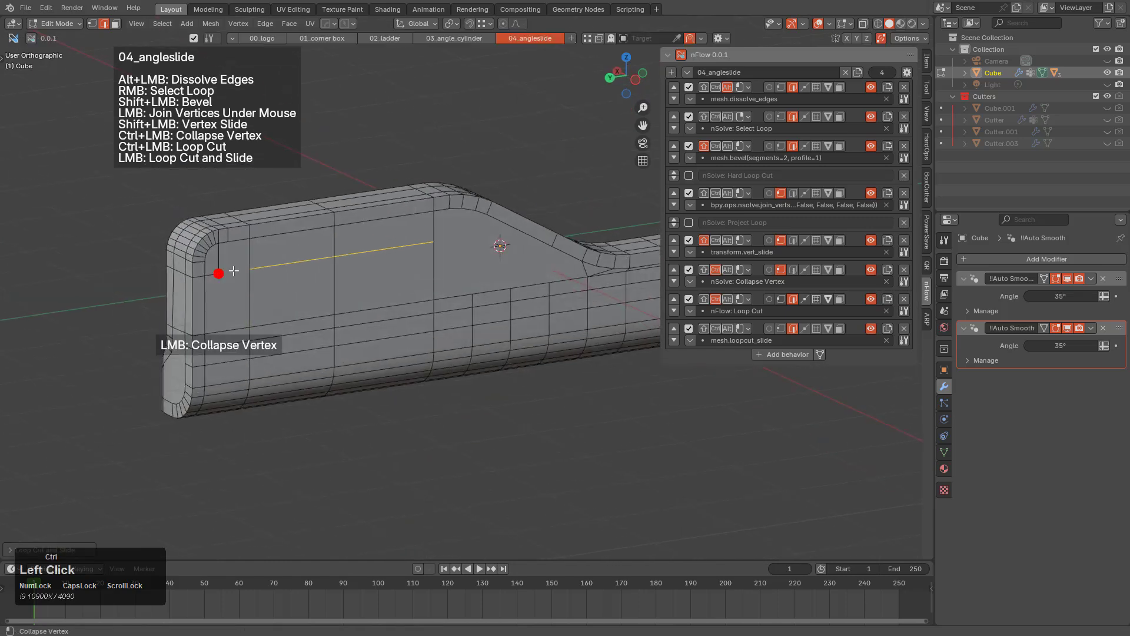
{"action": "scroll", "coordinate": [195, 305], "scroll_direction": "up", "scroll_amount": 2}
{"action": "left_click", "coordinate": [177, 287]}
On the narrow end face, join two vertices at the concave bend to the matching vertices on the opposite inner edge.
{"action": "middle_click_drag", "start_coordinate": [182, 286], "coordinate": [338, 323]}
{"action": "scroll", "coordinate": [338, 323], "scroll_direction": "up", "scroll_amount": 3}
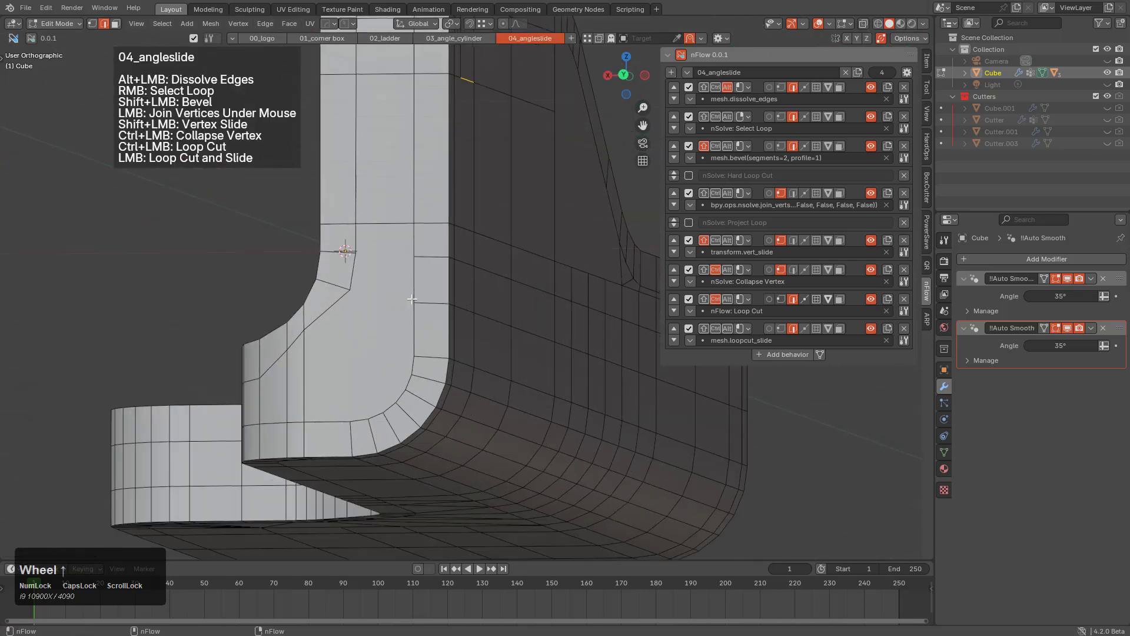
{"action": "left_click", "coordinate": [356, 253]}
{"action": "left_click", "coordinate": [393, 253]}
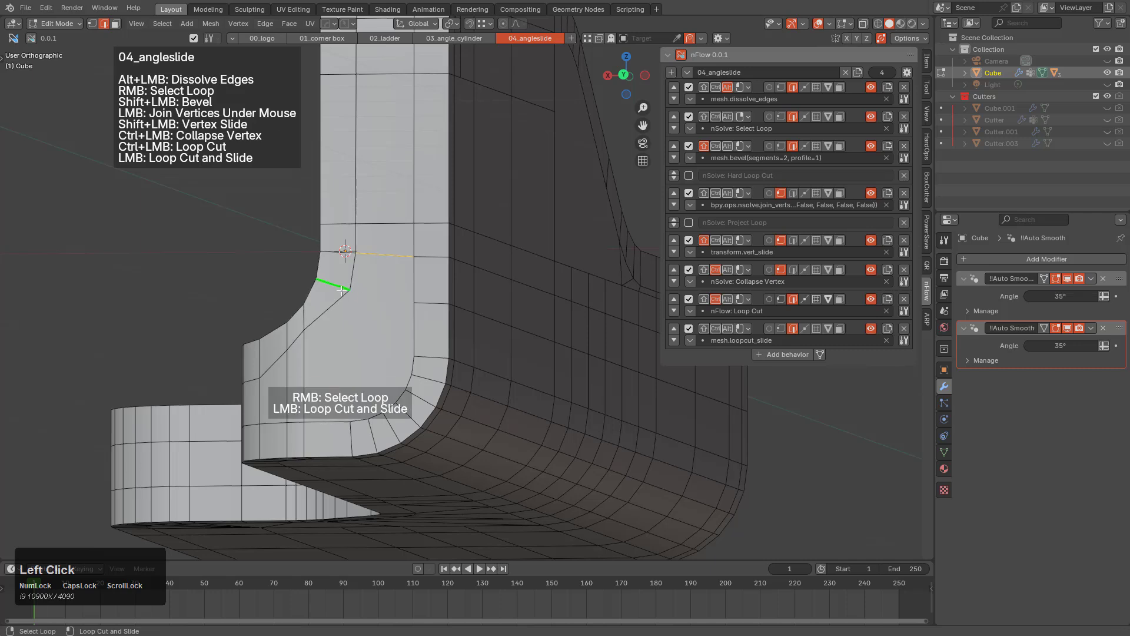
{"action": "left_click", "coordinate": [349, 290]}
{"action": "left_click", "coordinate": [406, 303]}
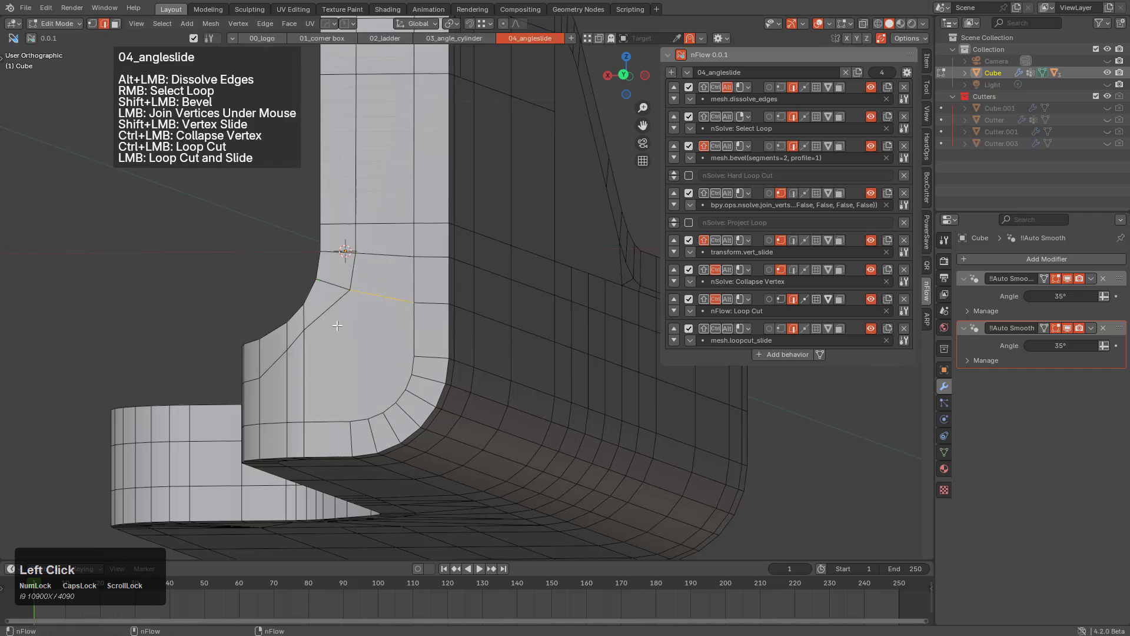
Join the concave bend's vertex to four vertices along the end face's rounded corner and base loop, forming a fan.
{"action": "left_click", "coordinate": [348, 295]}
{"action": "left_click", "coordinate": [405, 372]}
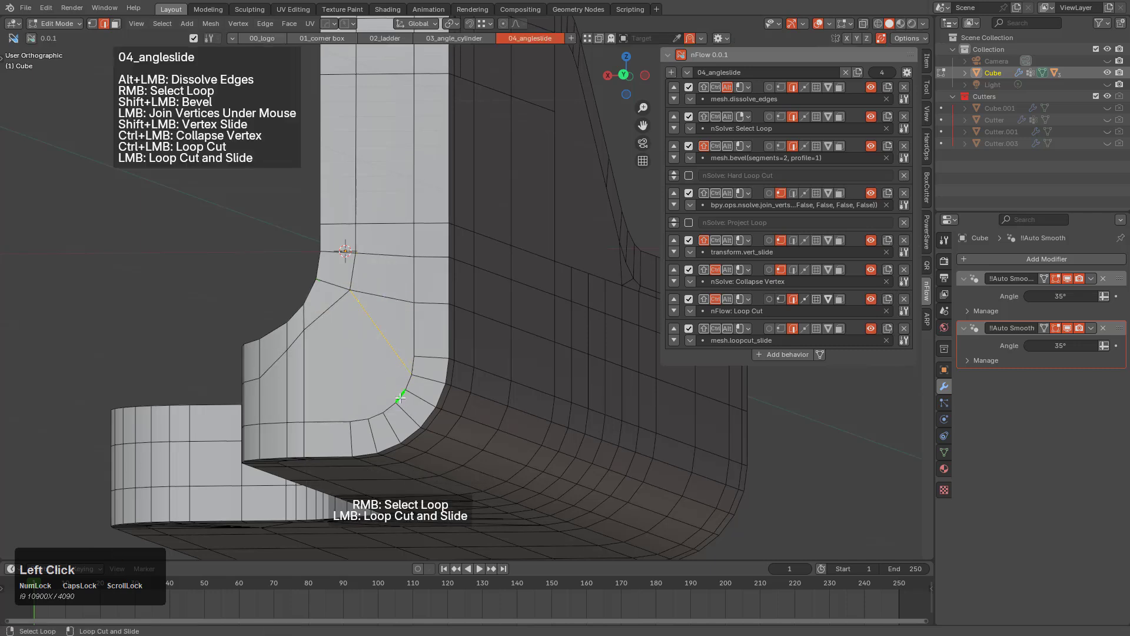
{"action": "left_click", "coordinate": [396, 403]}
{"action": "left_click", "coordinate": [348, 301]}
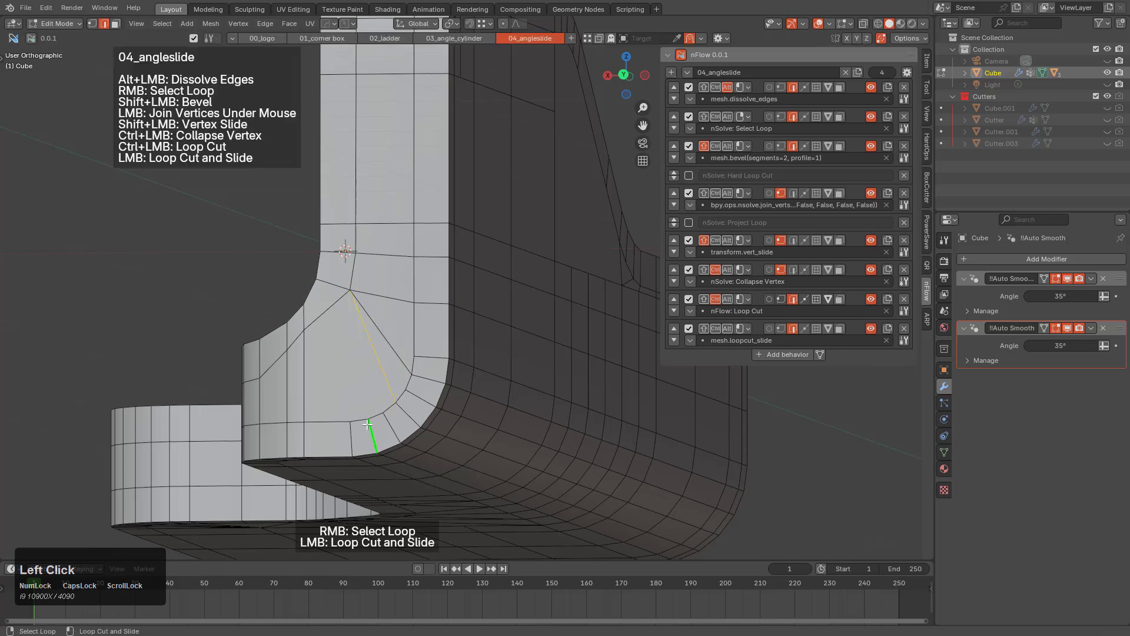
{"action": "left_click", "coordinate": [368, 419]}
{"action": "left_click", "coordinate": [346, 303]}
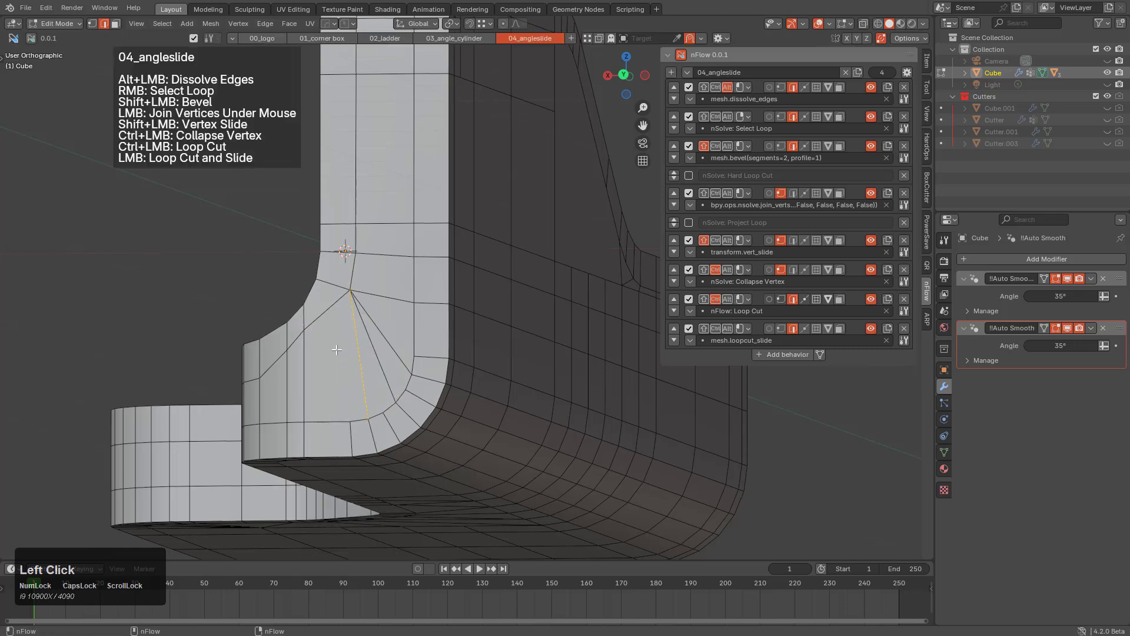
{"action": "left_click", "coordinate": [304, 422]}
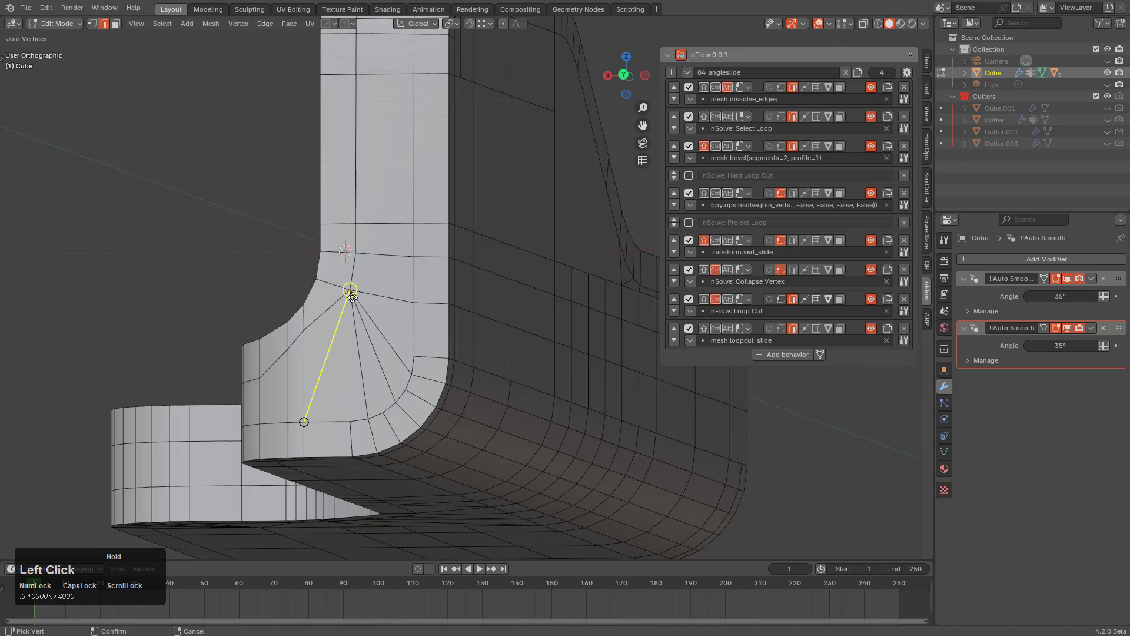
{"action": "left_click", "coordinate": [351, 297]}
On the broad side wall, join the upper bend and slope vertices to the vertices of the lengthwise loop below.
{"action": "middle_click_drag", "start_coordinate": [382, 368], "coordinate": [330, 377]}
{"action": "scroll", "coordinate": [474, 260], "scroll_direction": "down", "scroll_amount": 2}
{"action": "middle_click_drag", "start_coordinate": [474, 260], "coordinate": [347, 398]}
{"action": "scroll", "coordinate": [312, 336], "scroll_direction": "down", "scroll_amount": 1}
{"action": "scroll", "coordinate": [453, 267], "scroll_direction": "up", "scroll_amount": 2}
{"action": "scroll", "coordinate": [383, 318], "scroll_direction": "down", "scroll_amount": 2}
{"action": "left_click_drag", "start_coordinate": [333, 377], "coordinate": [408, 351]}
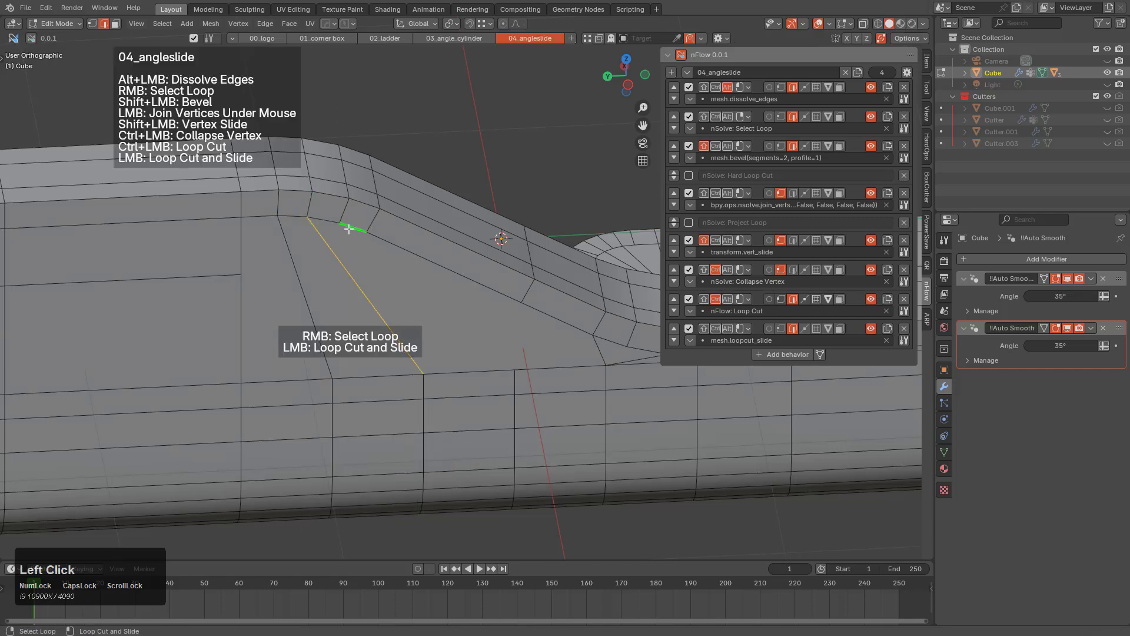
{"action": "left_click_drag", "start_coordinate": [340, 222], "coordinate": [510, 361]}
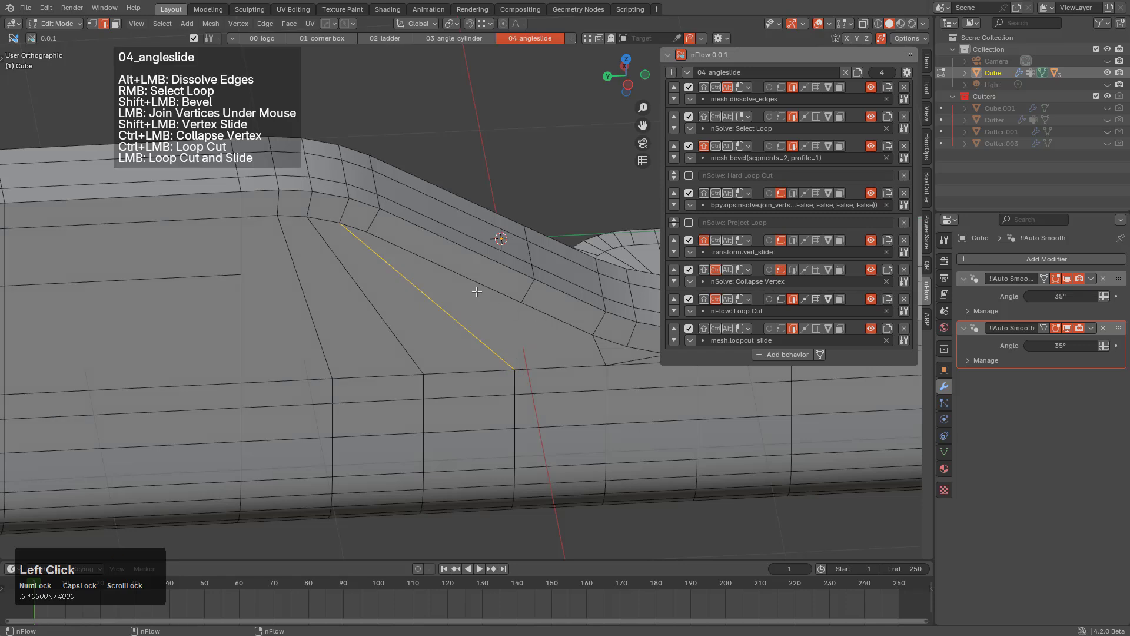
{"action": "left_click_drag", "start_coordinate": [521, 303], "coordinate": [515, 370]}
Add a loop cut through the newly joined side-wall faces, running up across the slanted rim.
{"action": "key", "text": "ctrl+r"}
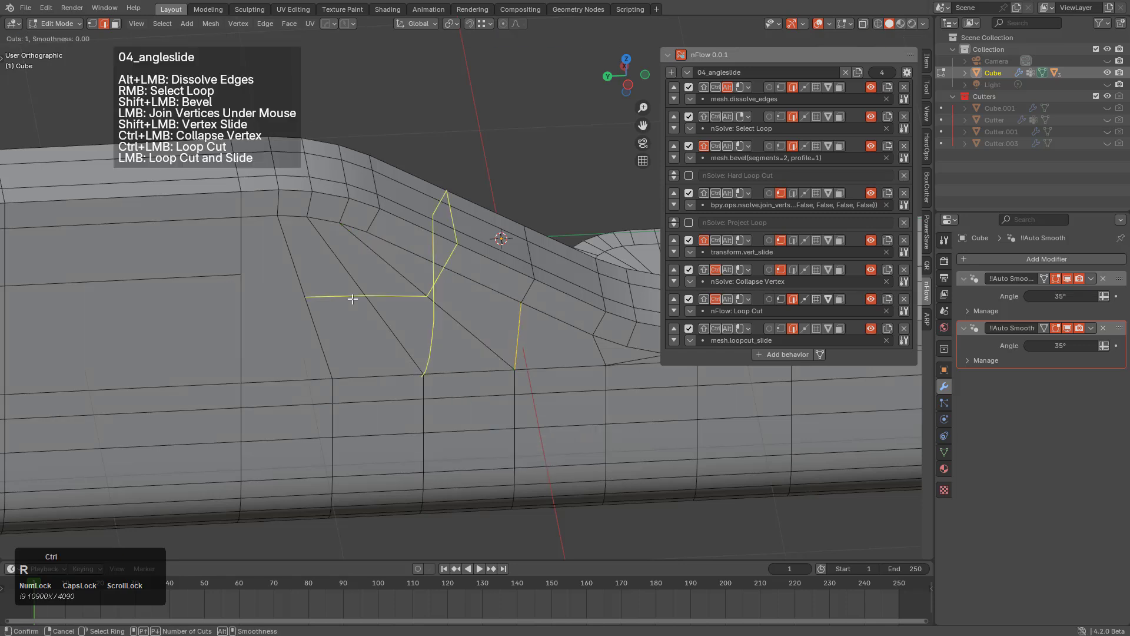
{"action": "right_click", "coordinate": [353, 299]}
{"action": "left_click", "coordinate": [361, 294], "text": "ctrl"}
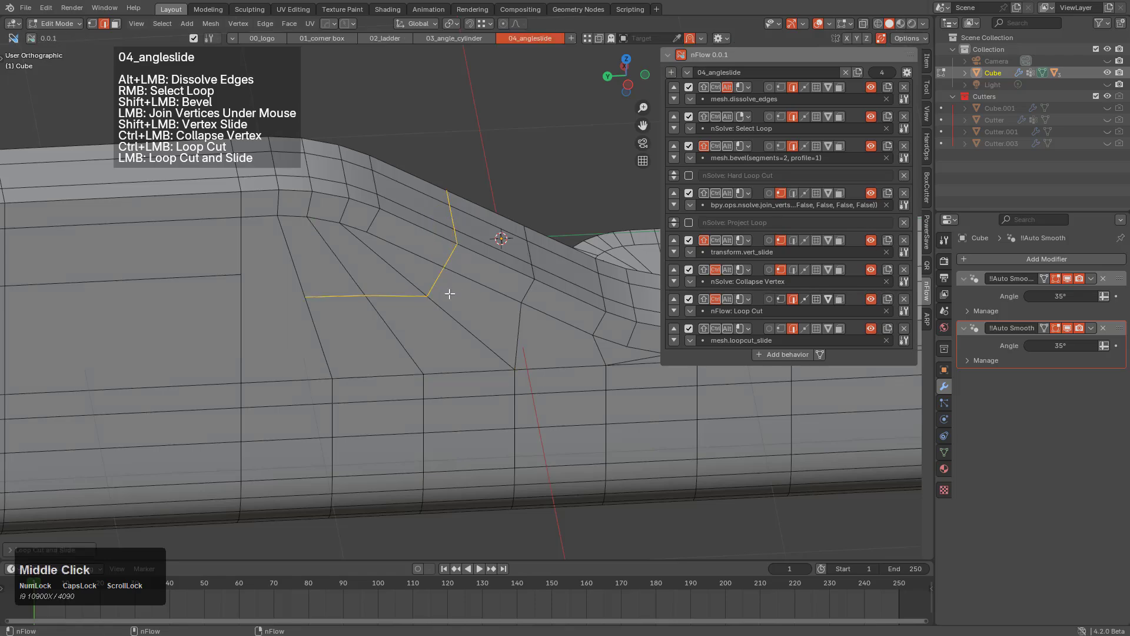
On the curved trough, join the crosswise loop's open end to the neighbouring vertex beside the inner wall's bend.
{"action": "middle_click_drag", "start_coordinate": [449, 292], "coordinate": [210, 315]}
{"action": "mouse_move", "coordinate": [479, 399]}
{"action": "middle_mouse_down"}
{"action": "mouse_move", "coordinate": [479, 411]}
{"action": "mouse_move", "coordinate": [468, 385]}
{"action": "middle_mouse_up"}
{"action": "middle_click_drag", "start_coordinate": [468, 385], "coordinate": [434, 368], "text": "shift"}
{"action": "scroll", "coordinate": [405, 350], "scroll_direction": "up", "scroll_amount": 2}
{"action": "left_click", "coordinate": [385, 340]}
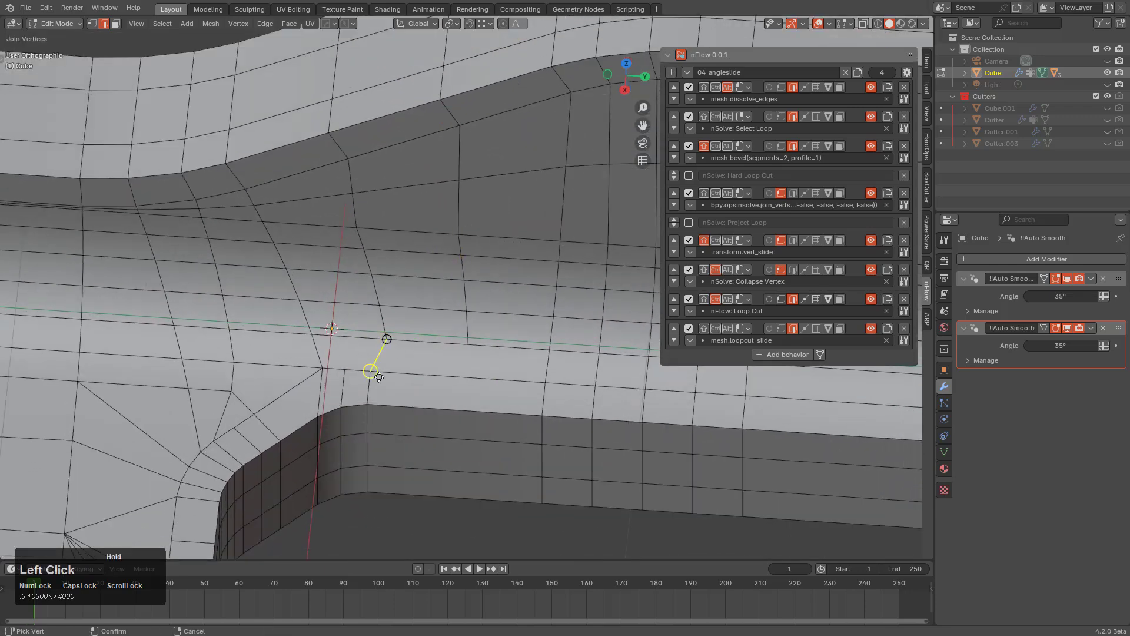
Slide the crosswise loop's vertices on the curved trough to even out its flow towards the inner wall.
{"action": "middle_click_drag", "start_coordinate": [389, 468], "coordinate": [369, 353]}
{"action": "left_click", "coordinate": [389, 342], "text": "shift"}
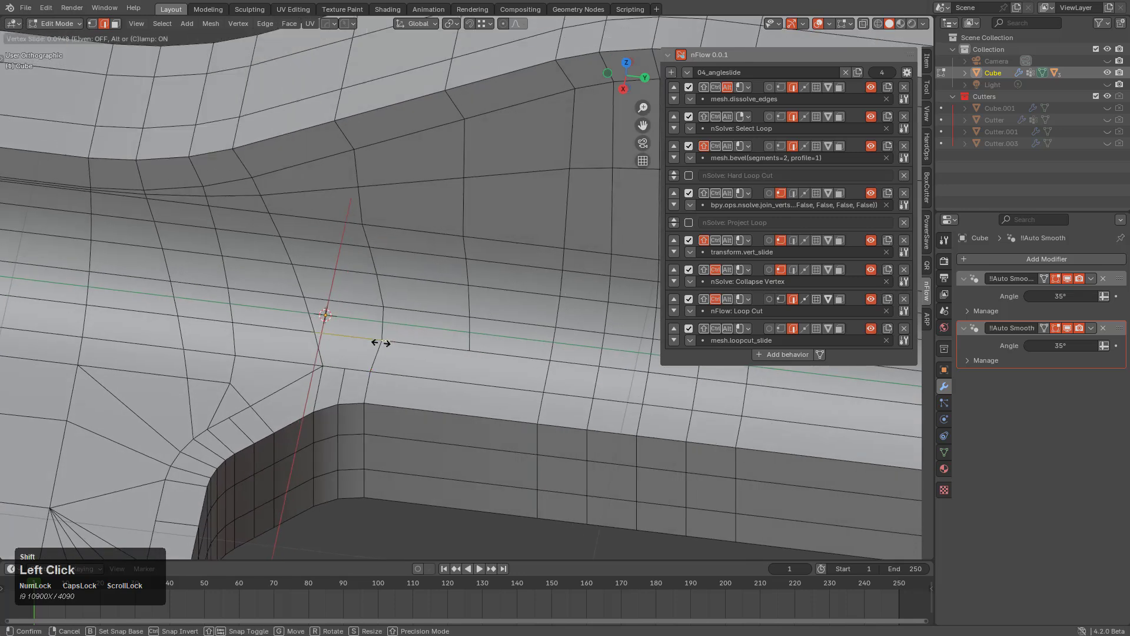
{"action": "left_click_drag", "start_coordinate": [373, 342], "coordinate": [371, 307], "text": "shift"}
{"action": "left_click", "coordinate": [371, 274]}
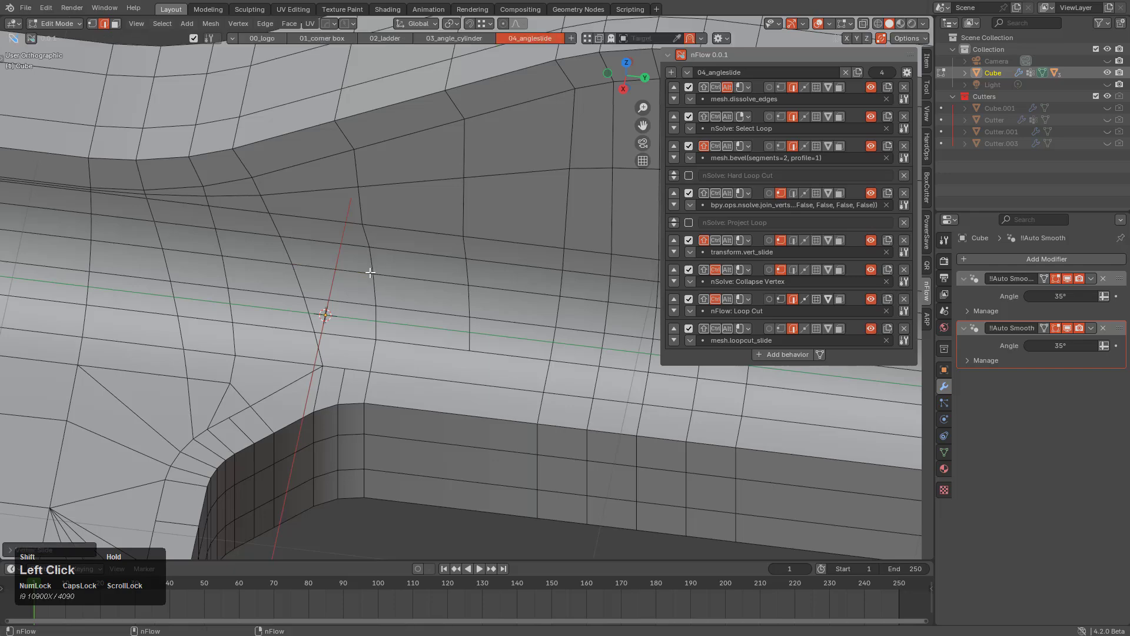
Add a vertical loop cut through the inner wall beside the bend and extend it across the adjoining strip by joining vertices.
{"action": "scroll", "coordinate": [433, 404], "scroll_direction": "down", "scroll_amount": 2}
{"action": "middle_click_drag", "start_coordinate": [434, 404], "coordinate": [466, 398]}
{"action": "key", "text": "ctrl+r"}
{"action": "left_click", "coordinate": [469, 380]}
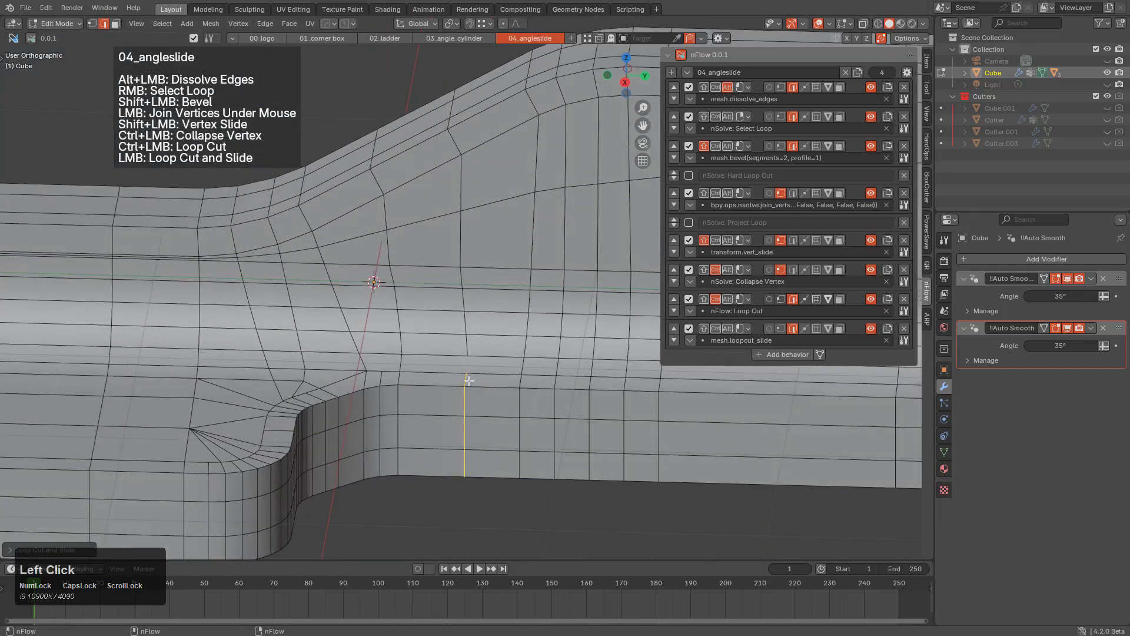
{"action": "left_click_drag", "start_coordinate": [466, 368], "coordinate": [464, 355]}
Join the new strip edge to the broad face's base vertex, dissolve the neighbouring diagonal, and rejoin the strip's bend vertex to the base.
{"action": "middle_click_drag", "start_coordinate": [465, 355], "coordinate": [487, 347]}
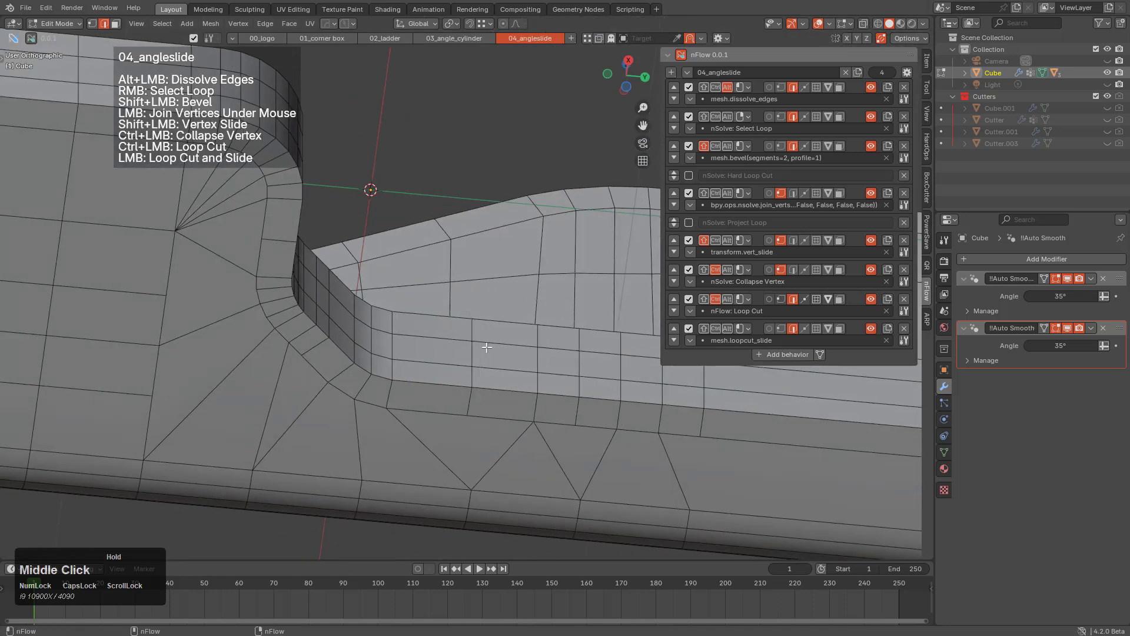
{"action": "left_click", "coordinate": [467, 408]}
{"action": "middle_click_drag", "start_coordinate": [469, 470], "coordinate": [461, 416]}
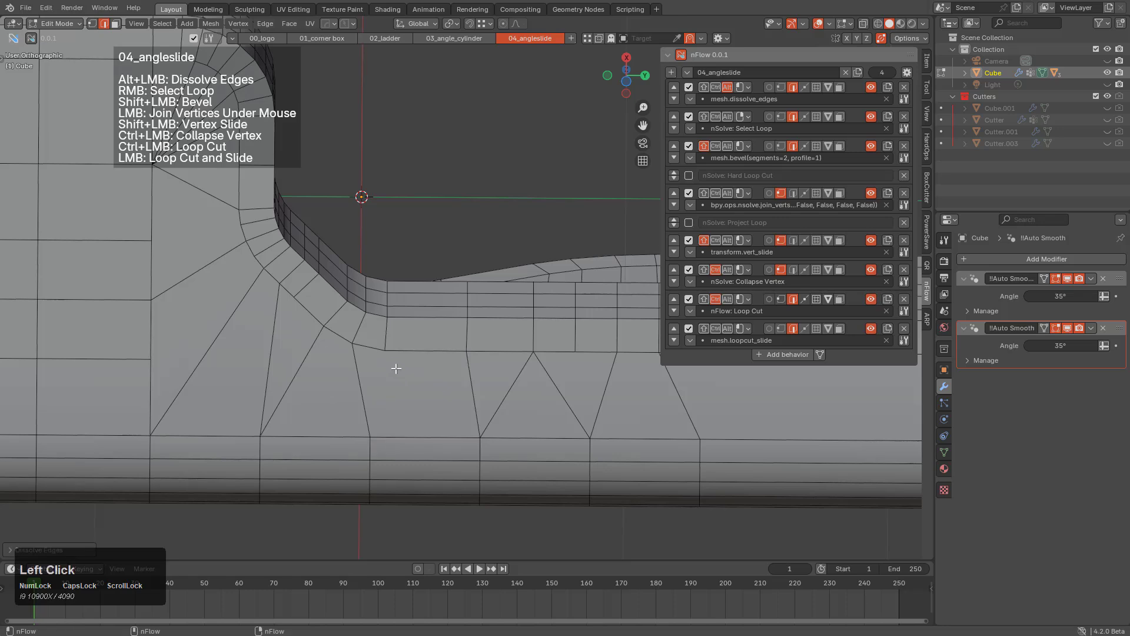
{"action": "left_click", "coordinate": [385, 351]}
{"action": "key", "text": "alt+a"}
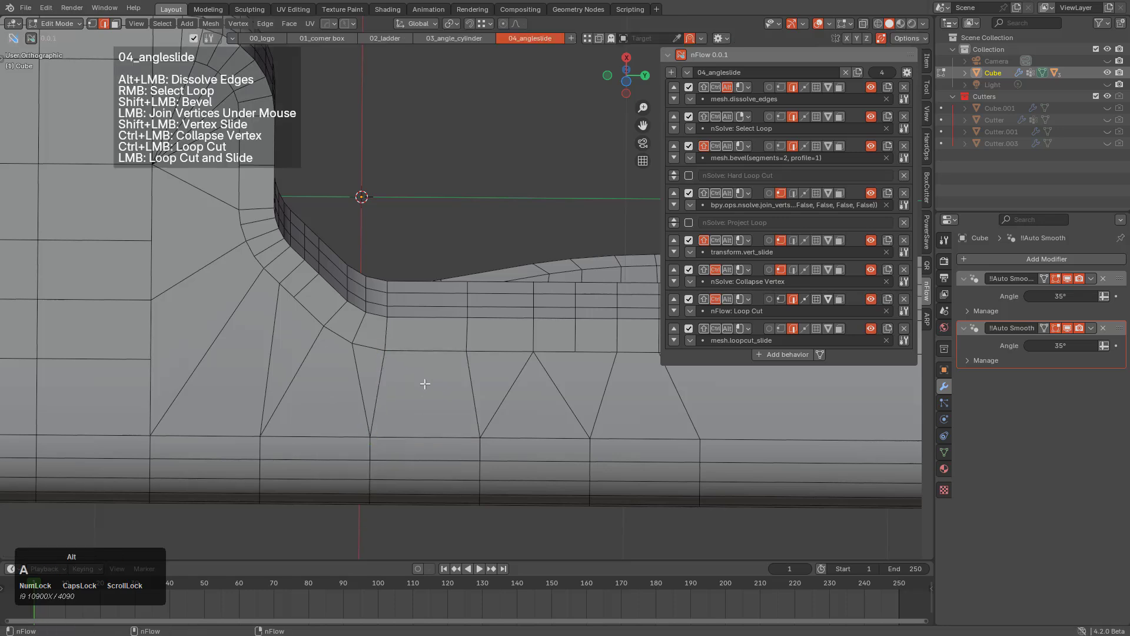
{"action": "middle_click_drag", "start_coordinate": [424, 381], "coordinate": [439, 386]}
{"action": "key", "text": "ctrl+r"}
{"action": "right_click", "coordinate": [465, 435]}
{"action": "key", "text": "ctrl+r"}
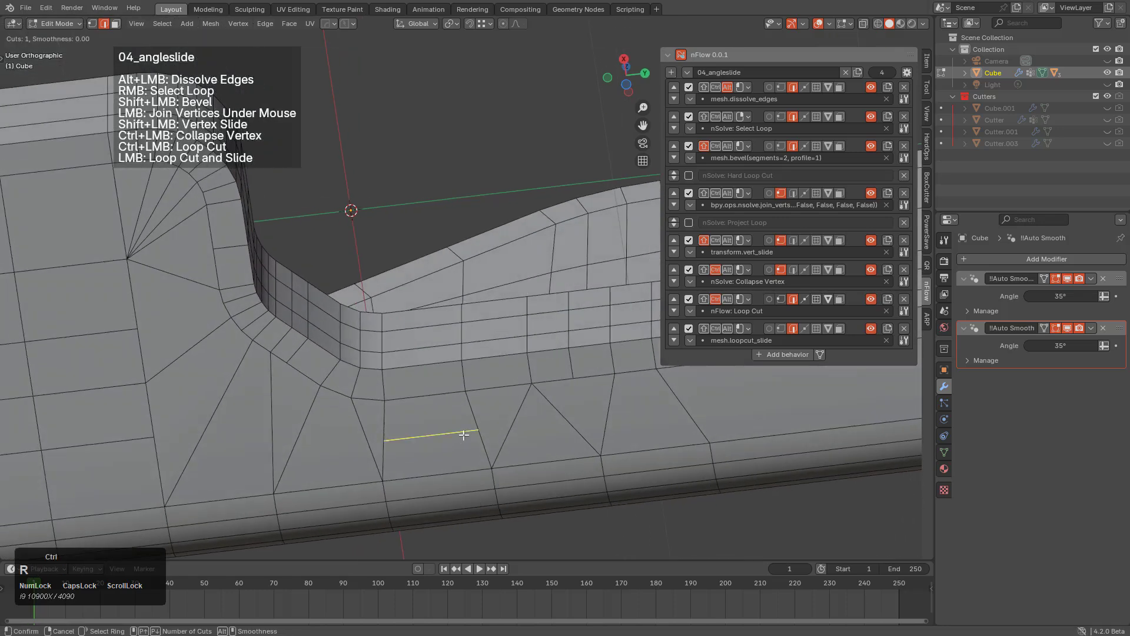
{"action": "left_click", "coordinate": [465, 434]}
{"action": "right_click", "coordinate": [465, 435]}
Add a new empty behavior to the 04_angleslide preset.
{"action": "middle_click_drag", "start_coordinate": [465, 435], "coordinate": [488, 389]}
{"action": "scroll", "coordinate": [489, 388], "scroll_direction": "down", "scroll_amount": 5}
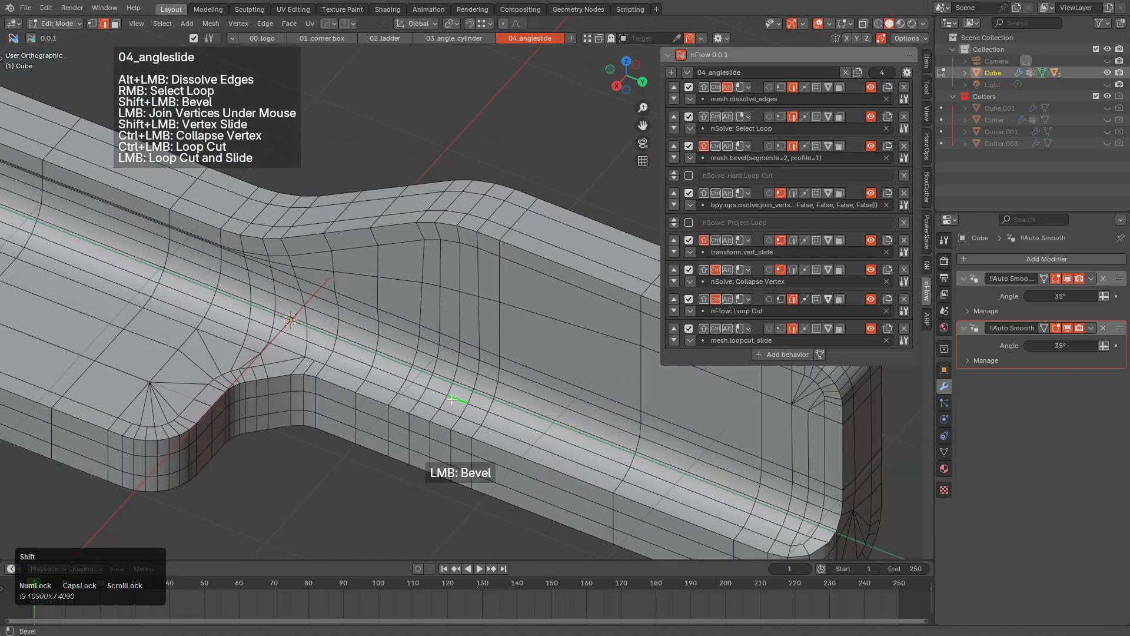
{"action": "scroll", "coordinate": [487, 372], "scroll_direction": "down", "scroll_amount": 3, "text": "shift"}
{"action": "left_click", "coordinate": [789, 355]}
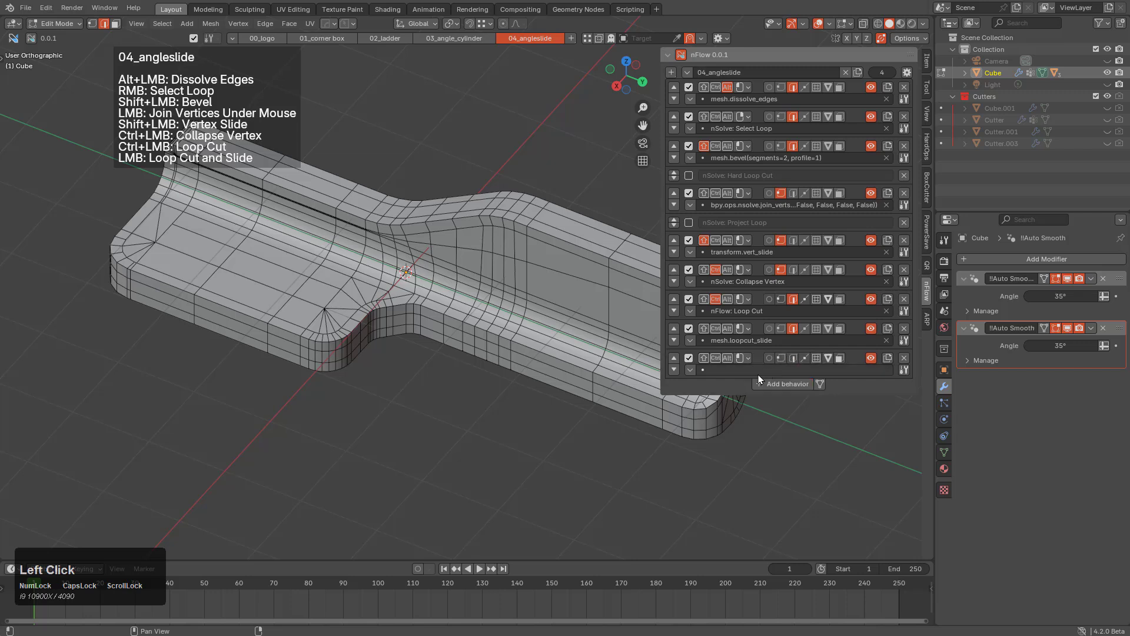
Assign the nSolve: Analyze operator to the empty behavior in the 04_angleslide preset.
{"action": "left_click", "coordinate": [766, 370]}
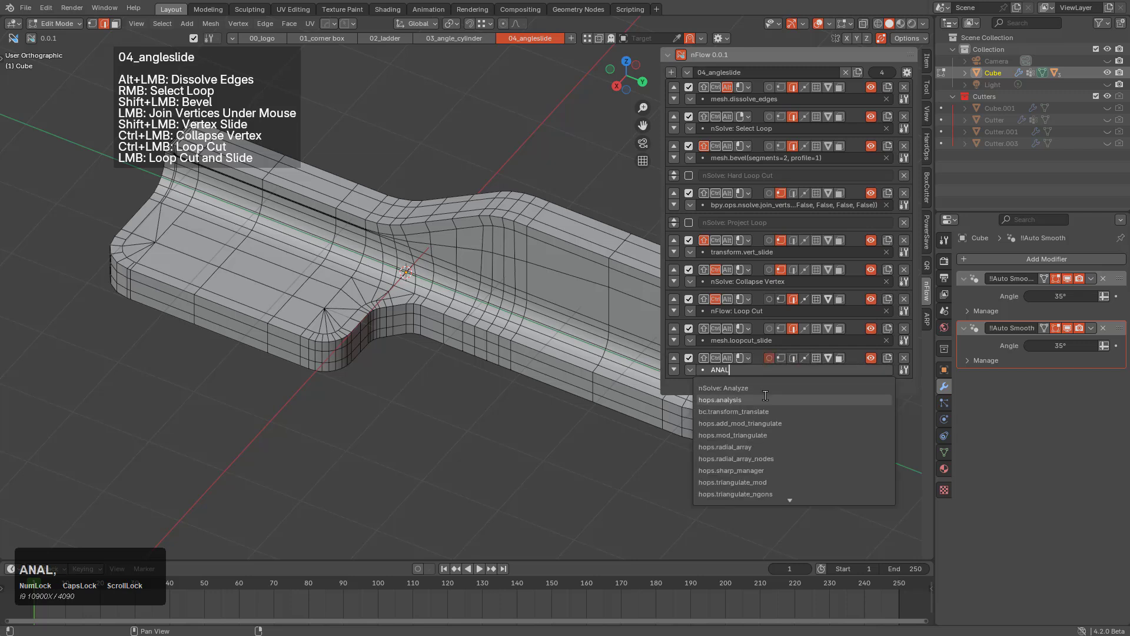
{"action": "key", "text": "Down"}
{"action": "key", "text": "Up"}
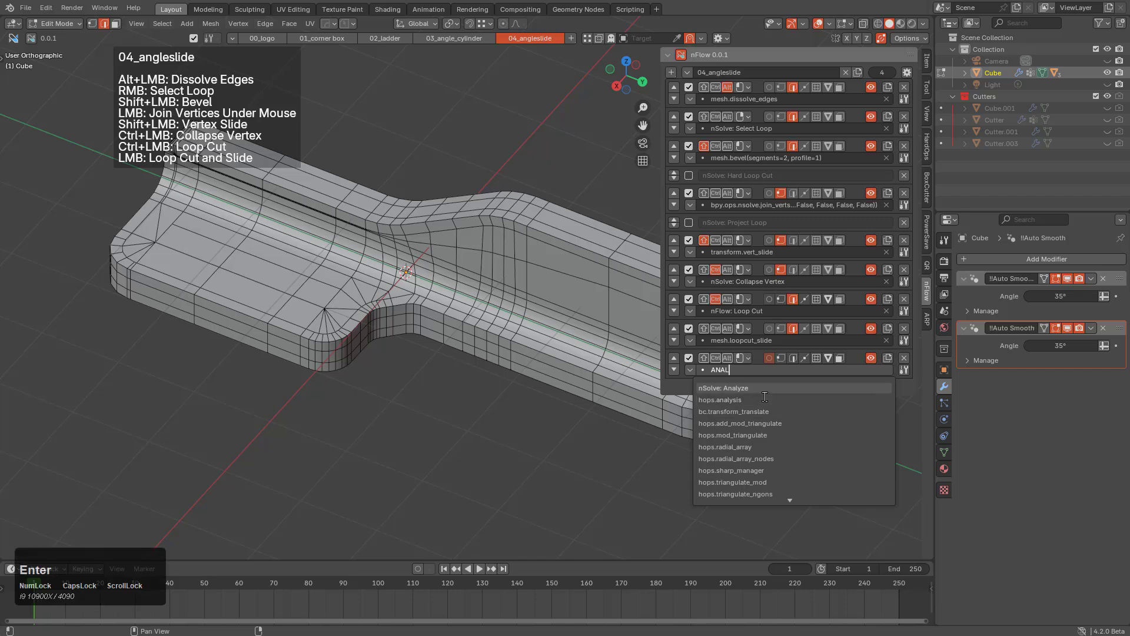
{"action": "left_click", "coordinate": [635, 482]}
Join the strip vertex beside the bend to the inner wall vertex, adding a crosswise edge over the curved trough.
{"action": "middle_click_drag", "start_coordinate": [537, 429], "coordinate": [435, 454]}
{"action": "scroll", "coordinate": [312, 318], "scroll_direction": "up", "scroll_amount": 5}
{"action": "scroll", "coordinate": [418, 427], "scroll_direction": "up", "scroll_amount": 3}
{"action": "scroll", "coordinate": [442, 465], "scroll_direction": "up", "scroll_amount": 3}
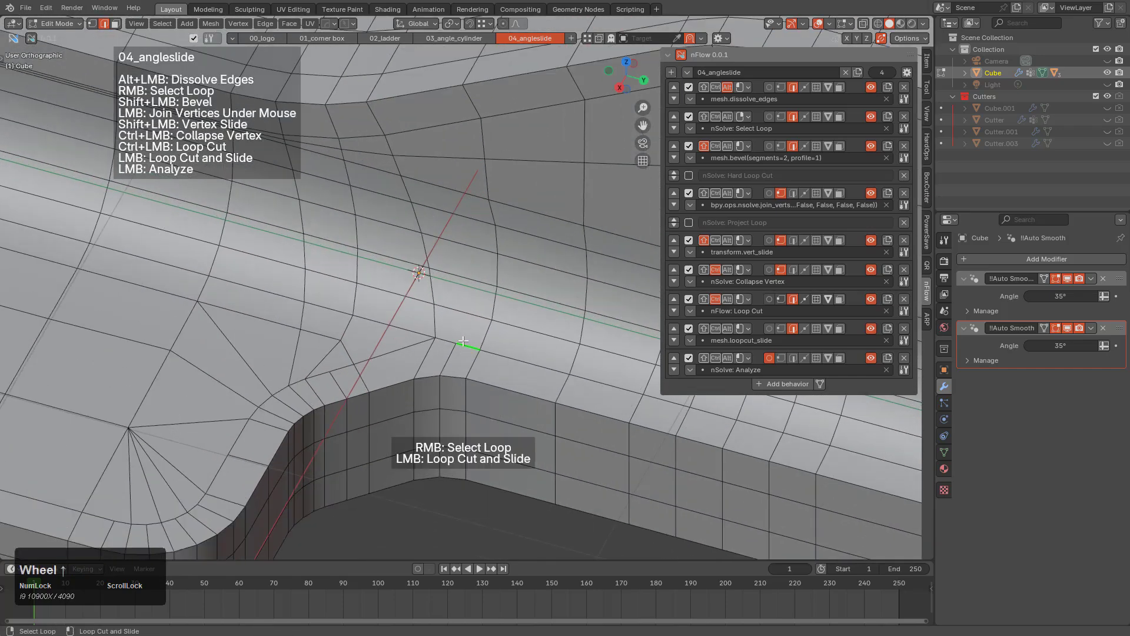
{"action": "left_click_drag", "start_coordinate": [455, 341], "coordinate": [486, 192]}
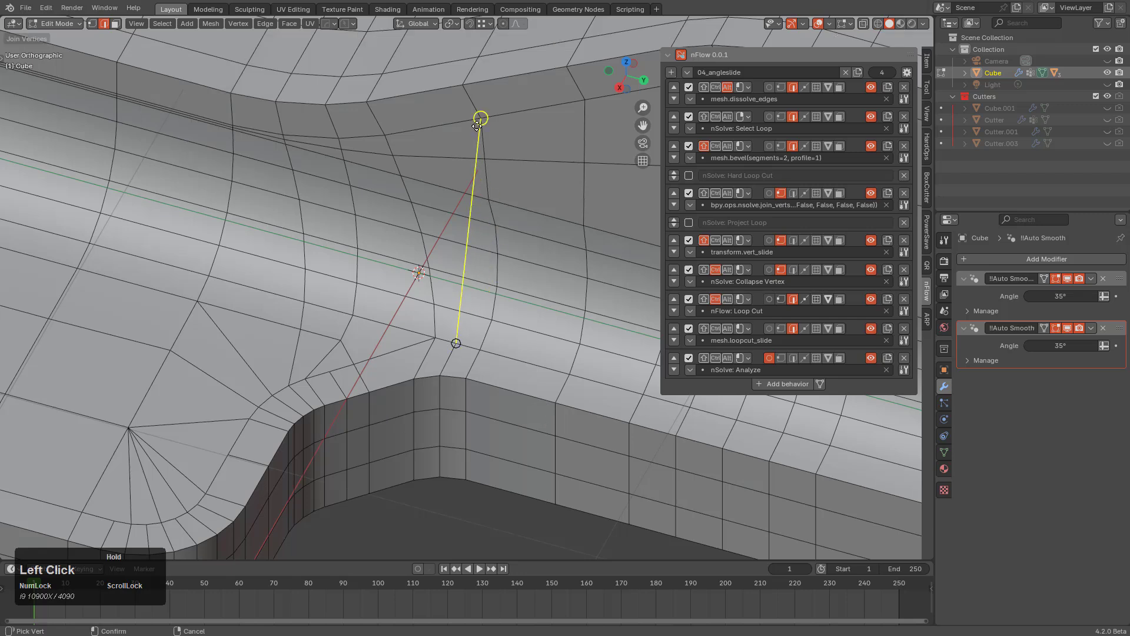
{"action": "left_click_drag", "start_coordinate": [477, 125], "coordinate": [478, 122]}
Slide vertices along the new crosswise edge and its neighbouring loop to even the spacing where the trough meets the inner wall.
{"action": "middle_click_drag", "start_coordinate": [460, 157], "coordinate": [512, 215]}
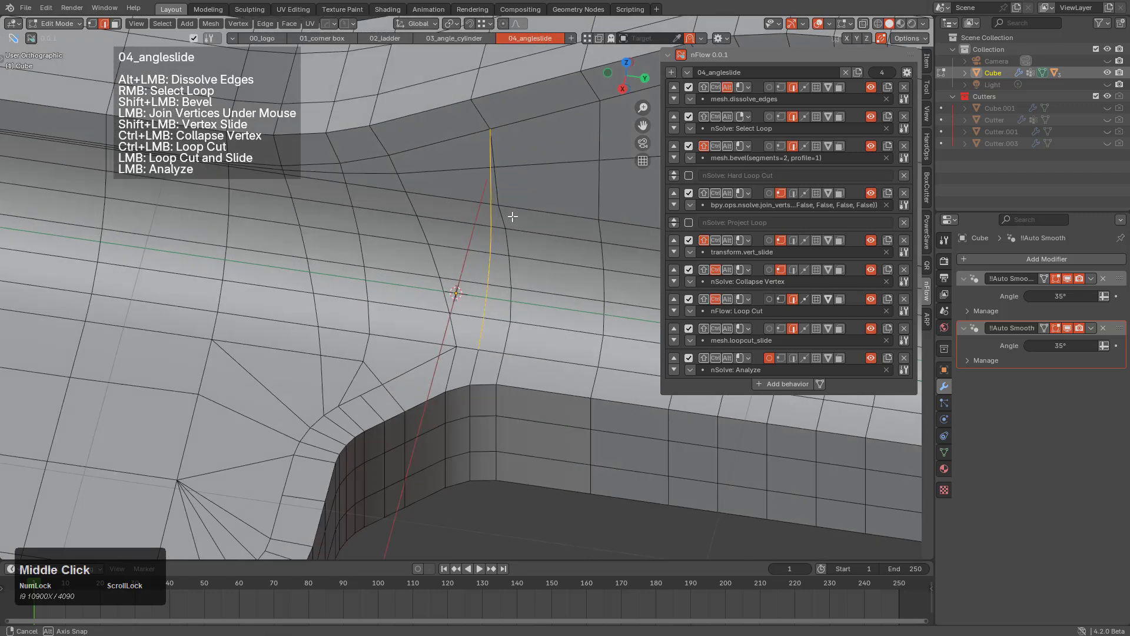
{"action": "scroll", "coordinate": [500, 166], "scroll_direction": "down", "scroll_amount": 2}
{"action": "left_click_drag", "start_coordinate": [499, 218], "coordinate": [511, 238], "text": "shift"}
{"action": "left_click", "coordinate": [507, 253], "text": "shift"}
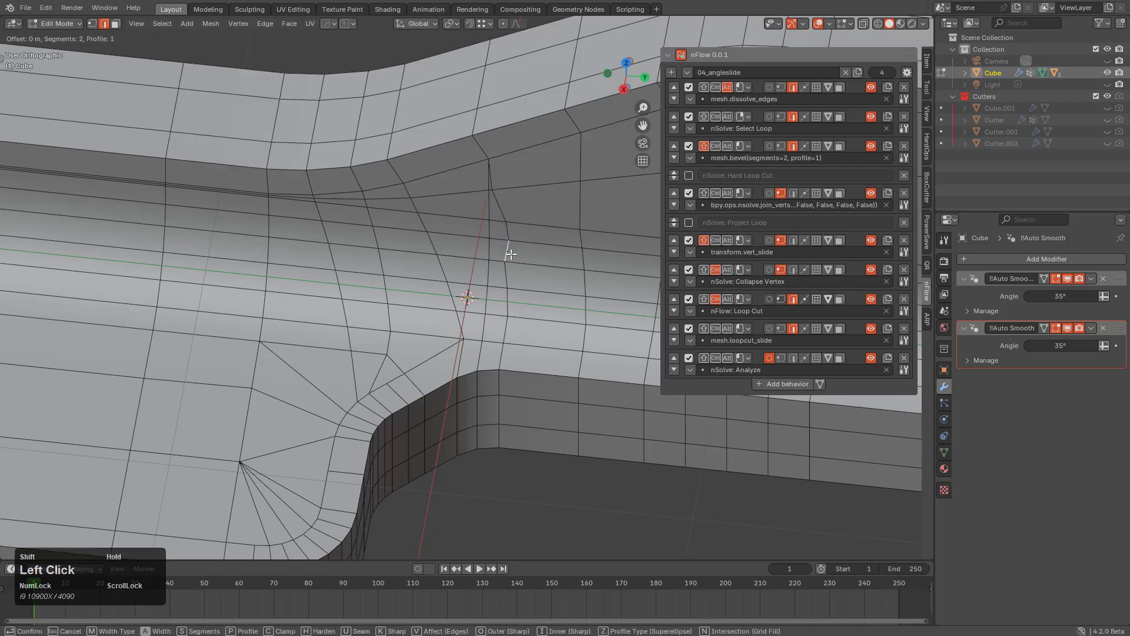
{"action": "scroll", "coordinate": [511, 257], "scroll_direction": "up", "scroll_amount": 3}
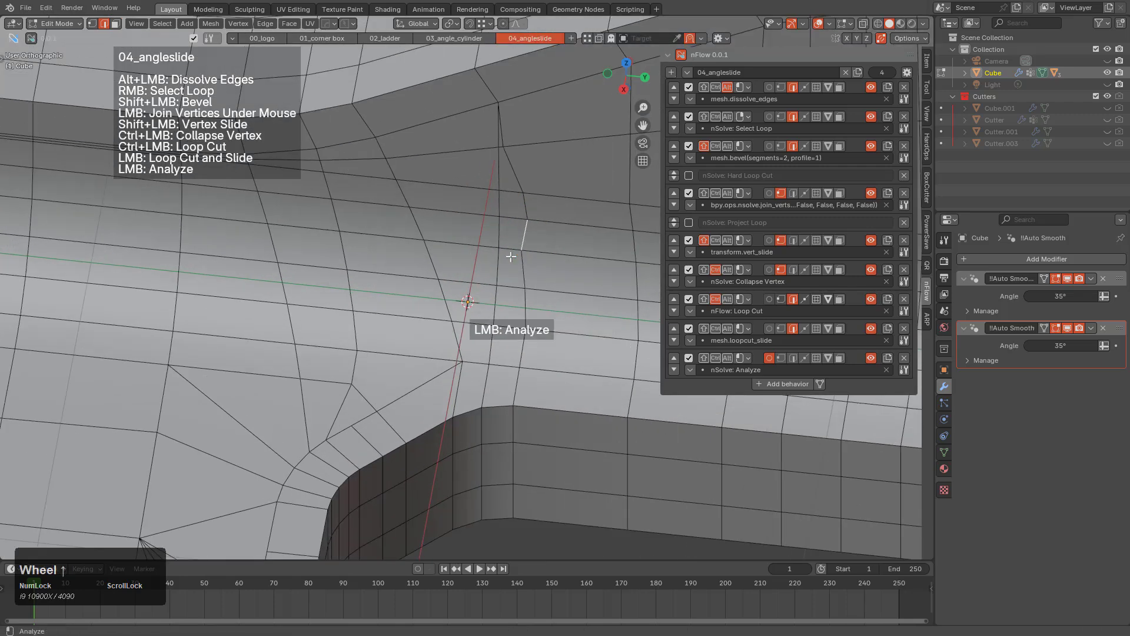
{"action": "left_click", "coordinate": [522, 250], "text": "shift"}
{"action": "mouse_move", "coordinate": [504, 145]}
{"action": "left_mouse_down", "text": "shift"}
{"action": "mouse_move", "coordinate": [519, 147]}
{"action": "mouse_move", "coordinate": [507, 158]}
{"action": "mouse_move", "coordinate": [491, 148]}
{"action": "left_mouse_up", "text": "shift"}
{"action": "left_click_drag", "start_coordinate": [499, 190], "coordinate": [494, 185], "text": "shift"}
Slide the inner wall's lower loop vertex sideways, undo that slide, and reposition the adjacent wall vertex to straighten the flow.
{"action": "middle_click_drag", "start_coordinate": [476, 222], "coordinate": [369, 320], "text": "shift"}
{"action": "scroll", "coordinate": [377, 318], "scroll_direction": "down", "scroll_amount": 2}
{"action": "mouse_move", "coordinate": [452, 286]}
{"action": "middle_mouse_down"}
{"action": "mouse_move", "coordinate": [441, 242]}
{"action": "mouse_move", "coordinate": [457, 285]}
{"action": "middle_mouse_up"}
{"action": "scroll", "coordinate": [456, 289], "scroll_direction": "up", "scroll_amount": 1}
{"action": "scroll", "coordinate": [459, 288], "scroll_direction": "up", "scroll_amount": 3}
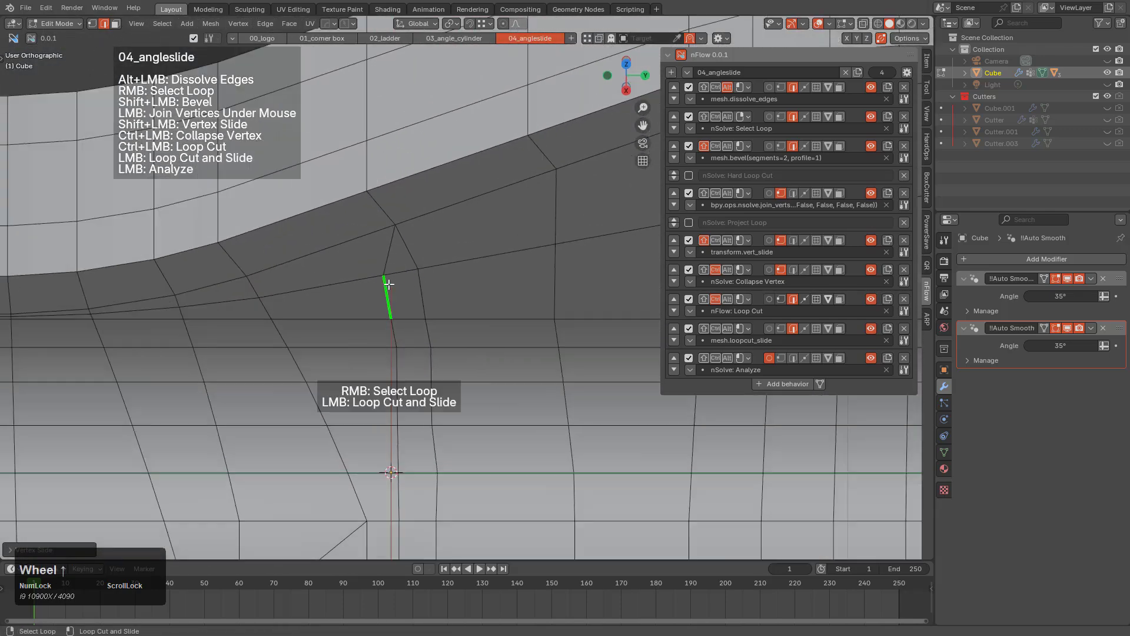
{"action": "left_click_drag", "start_coordinate": [386, 275], "coordinate": [404, 274], "text": "shift"}
{"action": "scroll", "coordinate": [464, 330], "scroll_direction": "down", "scroll_amount": 5}
{"action": "scroll", "coordinate": [459, 325], "scroll_direction": "up", "scroll_amount": 3}
{"action": "key", "text": "ctrl+z"}
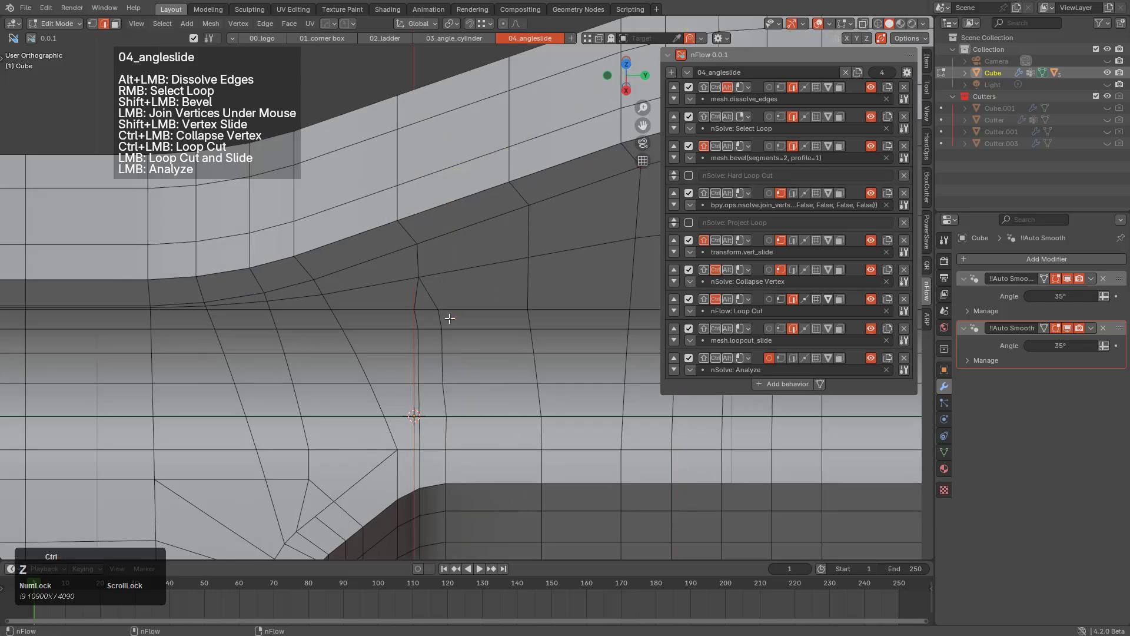
{"action": "left_click", "coordinate": [433, 273], "text": "shift"}
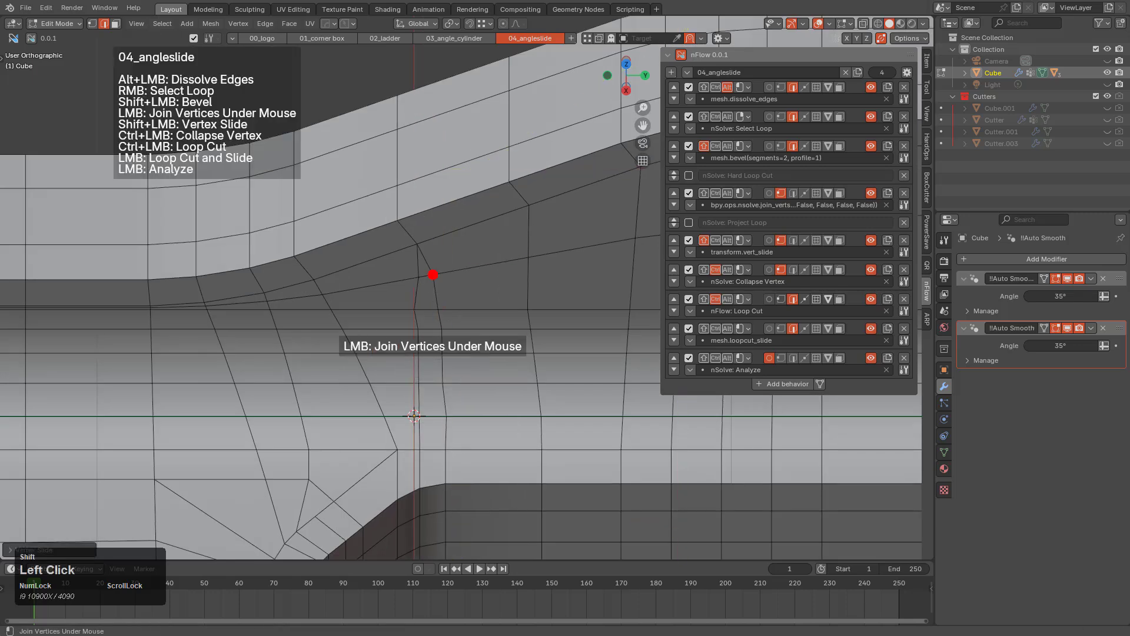
Run Analyze on the mesh and join vertices across the highlighted n-gon beside the slope on the outer wall.
{"action": "scroll", "coordinate": [512, 323], "scroll_direction": "down", "scroll_amount": 5}
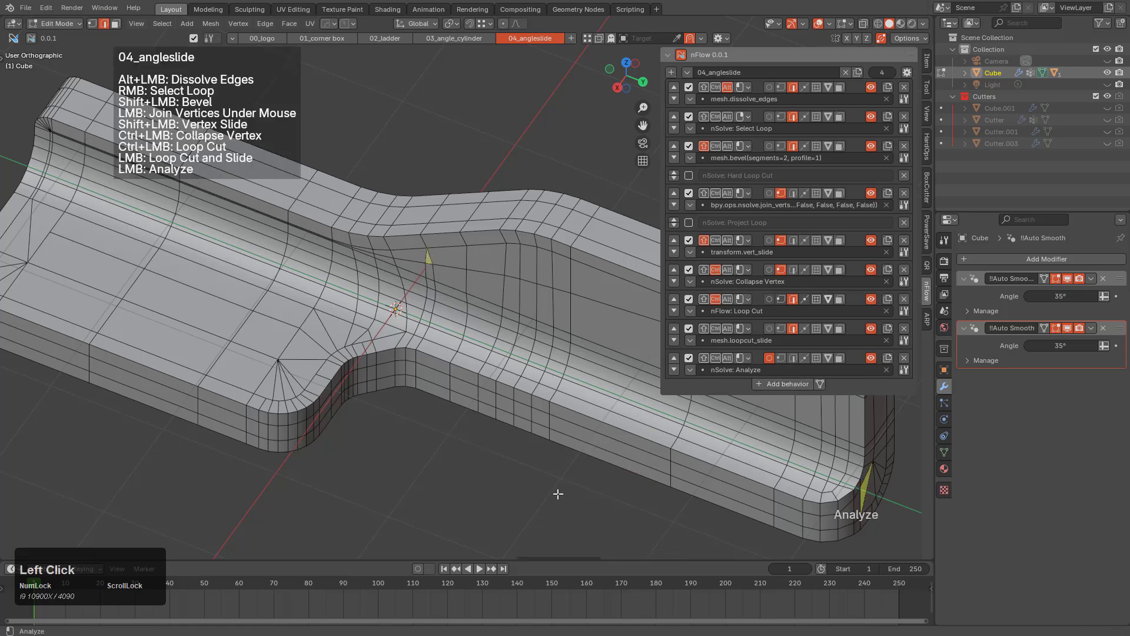
{"action": "middle_click_drag", "start_coordinate": [558, 493], "coordinate": [378, 474]}
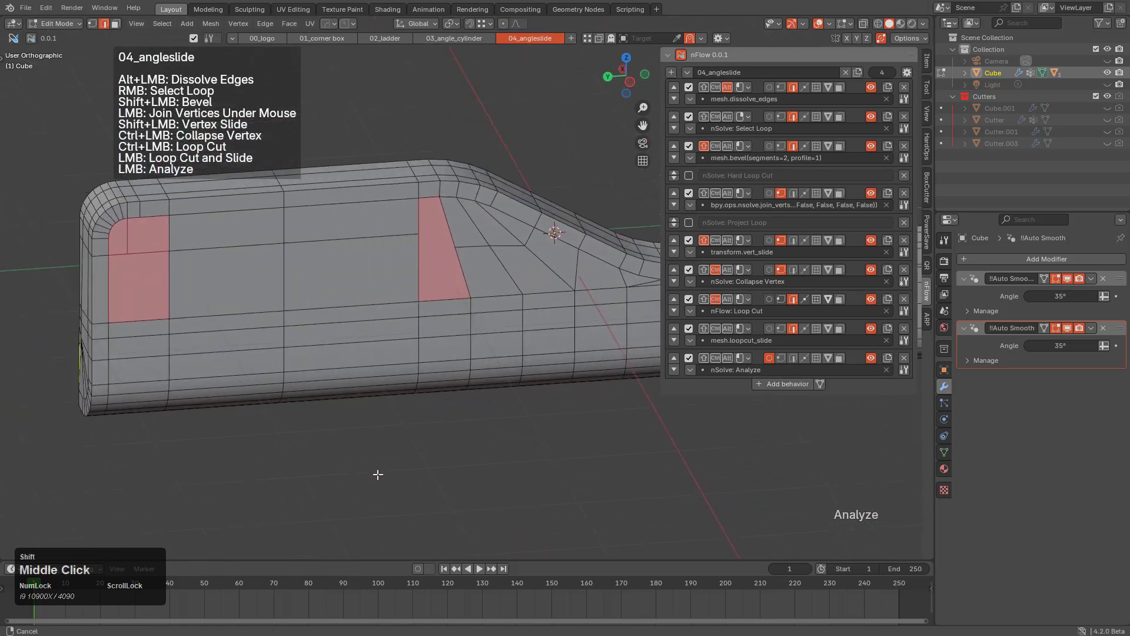
{"action": "scroll", "coordinate": [211, 305], "scroll_direction": "up", "scroll_amount": 2}
{"action": "left_click_drag", "start_coordinate": [428, 223], "coordinate": [479, 242]}
Join the vertical edge's vertex to the rounded corner across the thin highlighted n-gon at the outer wall's end.
{"action": "scroll", "coordinate": [544, 312], "scroll_direction": "down", "scroll_amount": 2}
{"action": "middle_click_drag", "start_coordinate": [575, 310], "coordinate": [437, 319], "text": "shift"}
{"action": "scroll", "coordinate": [436, 319], "scroll_direction": "down", "scroll_amount": 2}
{"action": "scroll", "coordinate": [534, 344], "scroll_direction": "up", "scroll_amount": 3}
{"action": "middle_click_drag", "start_coordinate": [428, 367], "coordinate": [265, 265]}
{"action": "scroll", "coordinate": [412, 294], "scroll_direction": "up", "scroll_amount": 3}
{"action": "middle_click_drag", "start_coordinate": [468, 300], "coordinate": [474, 343], "text": "shift"}
{"action": "scroll", "coordinate": [495, 324], "scroll_direction": "down", "scroll_amount": 2}
{"action": "scroll", "coordinate": [498, 322], "scroll_direction": "up", "scroll_amount": 4}
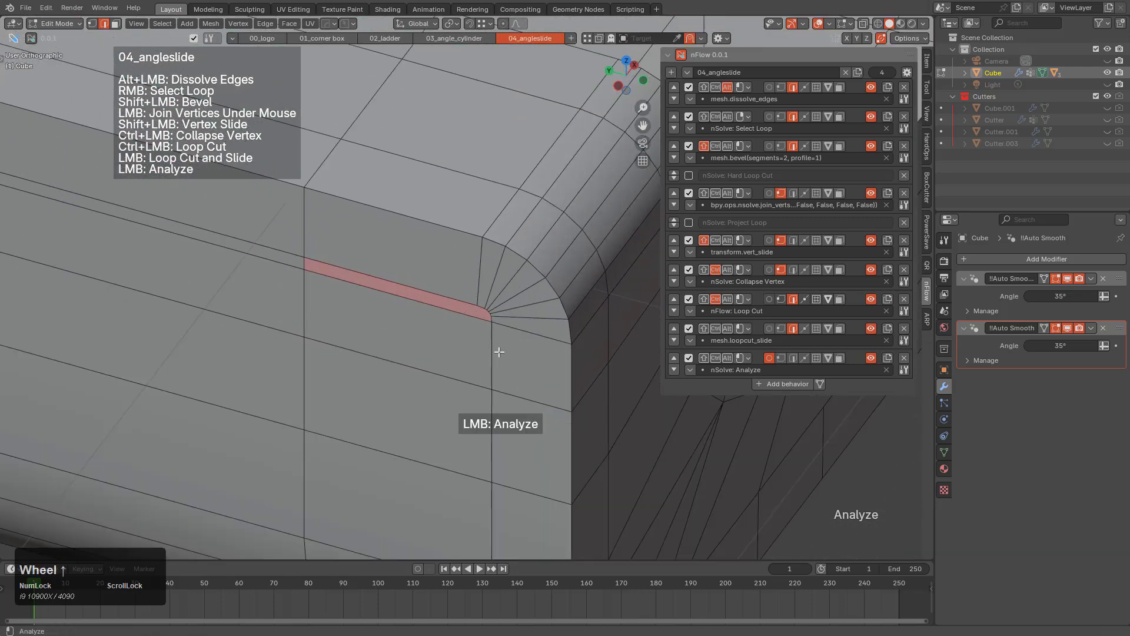
{"action": "scroll", "coordinate": [436, 336], "scroll_direction": "down", "scroll_amount": 4}
{"action": "middle_click_drag", "start_coordinate": [435, 336], "coordinate": [423, 383]}
{"action": "scroll", "coordinate": [532, 330], "scroll_direction": "up", "scroll_amount": 8}
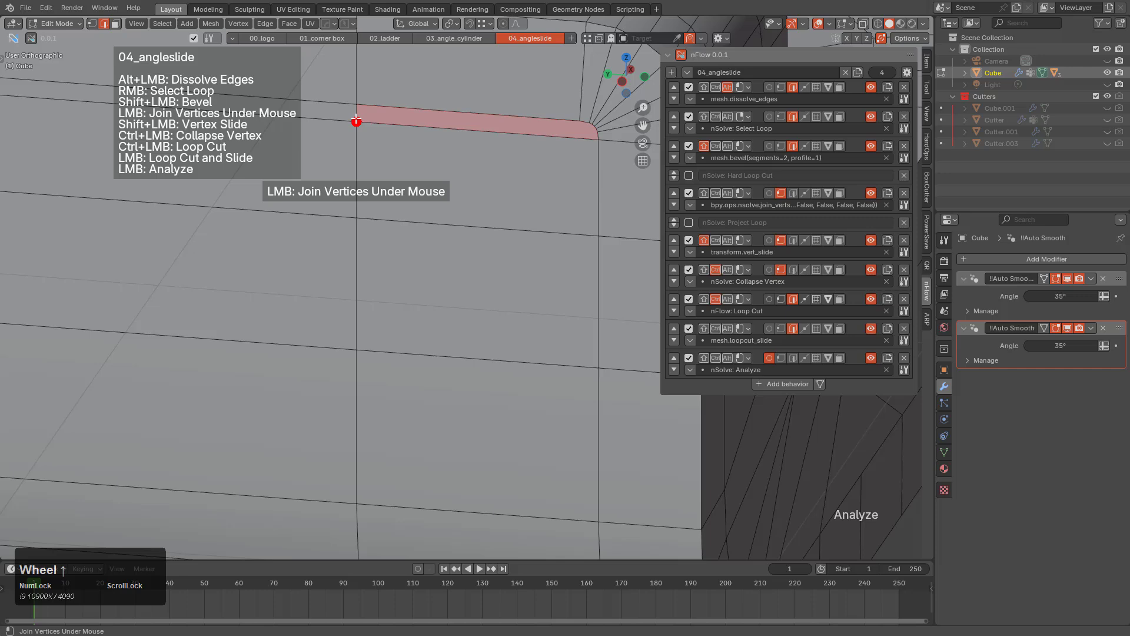
{"action": "left_click", "coordinate": [356, 121]}
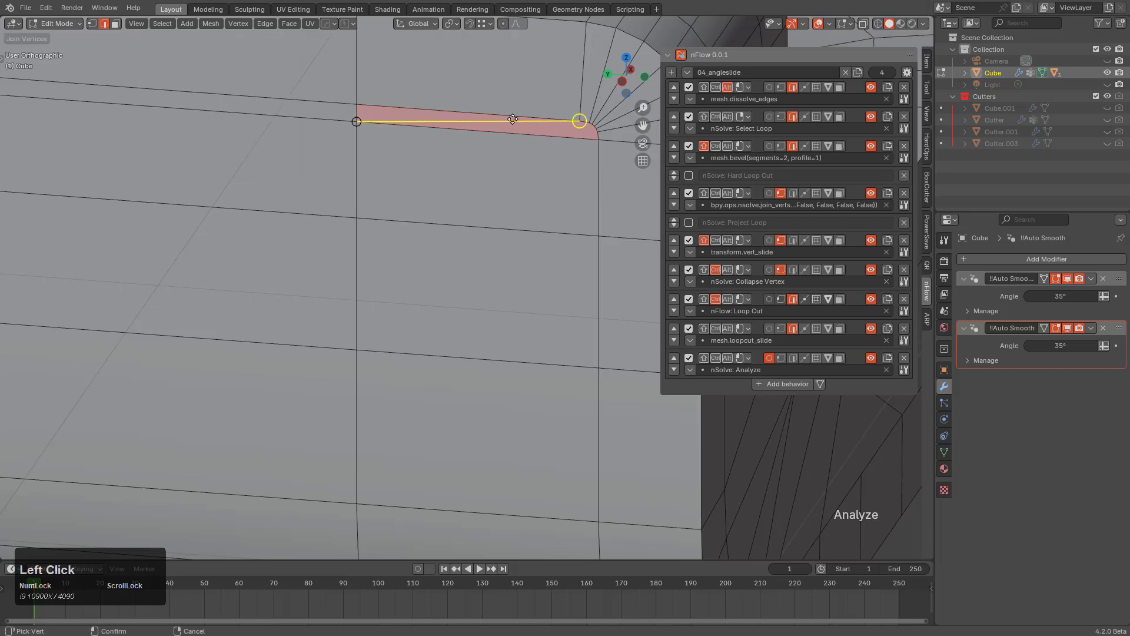
{"action": "left_click", "coordinate": [592, 124]}
{"action": "middle_click_drag", "start_coordinate": [598, 132], "coordinate": [434, 242]}
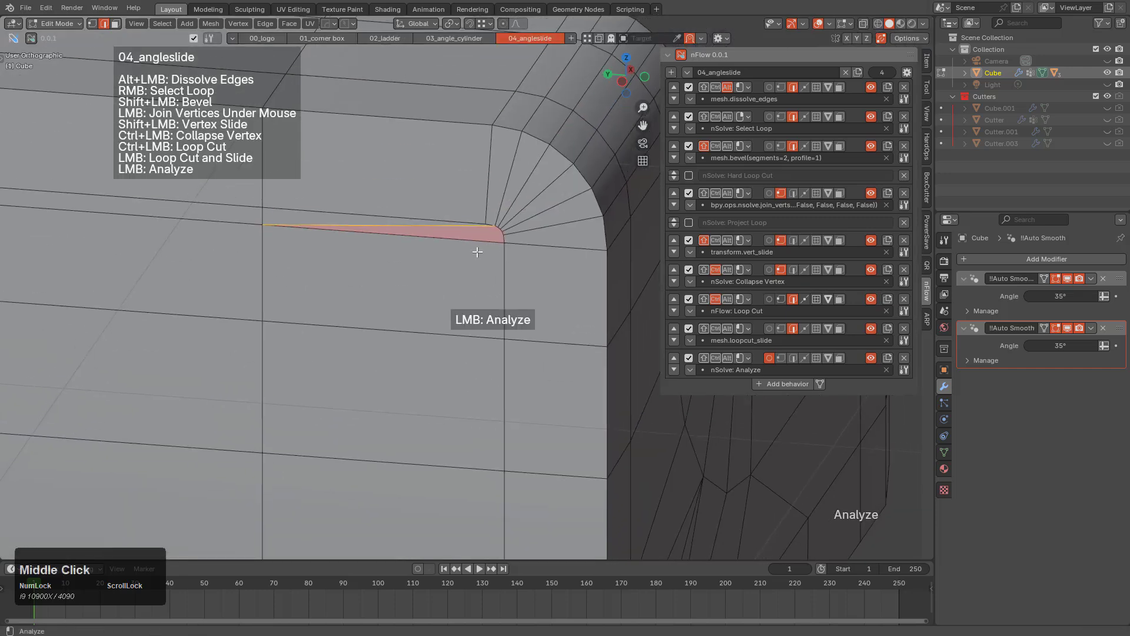
Join the same vertical-edge vertex to the next two rounded-corner vertices to split the remaining thin n-gon.
{"action": "left_click", "coordinate": [266, 225]}
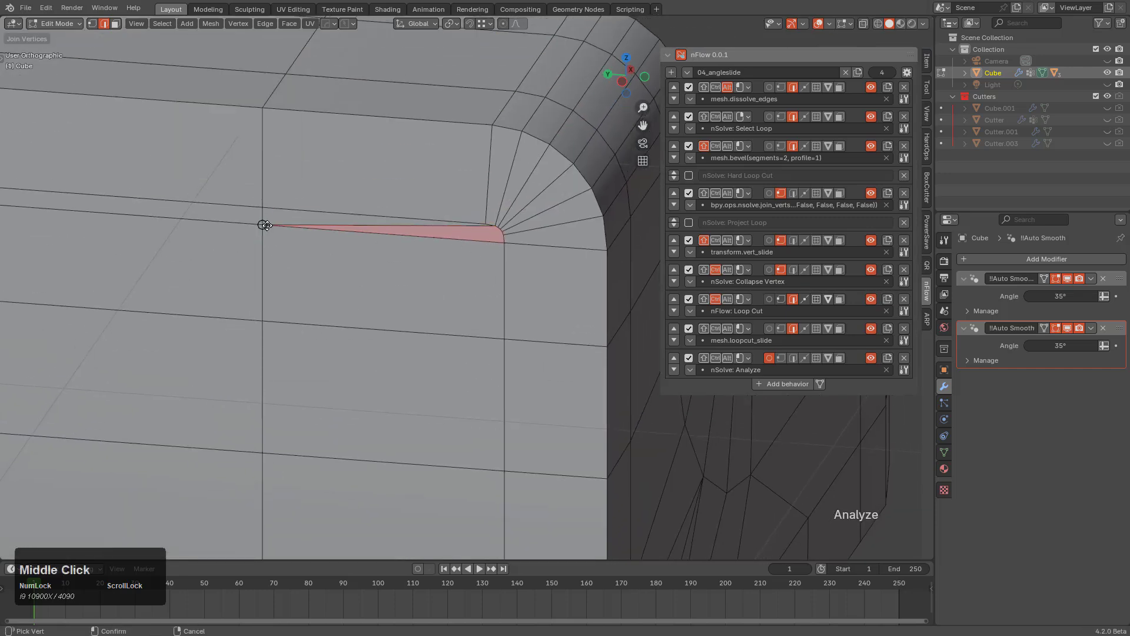
{"action": "left_click", "coordinate": [502, 230]}
{"action": "scroll", "coordinate": [493, 253], "scroll_direction": "up", "scroll_amount": 2}
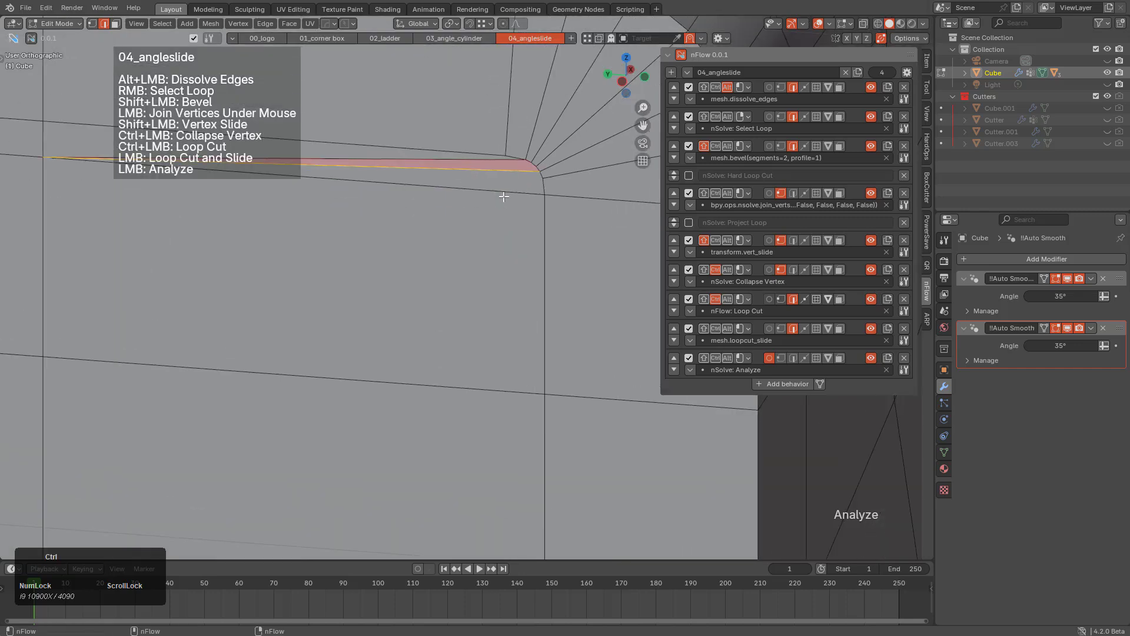
{"action": "left_click", "coordinate": [43, 156]}
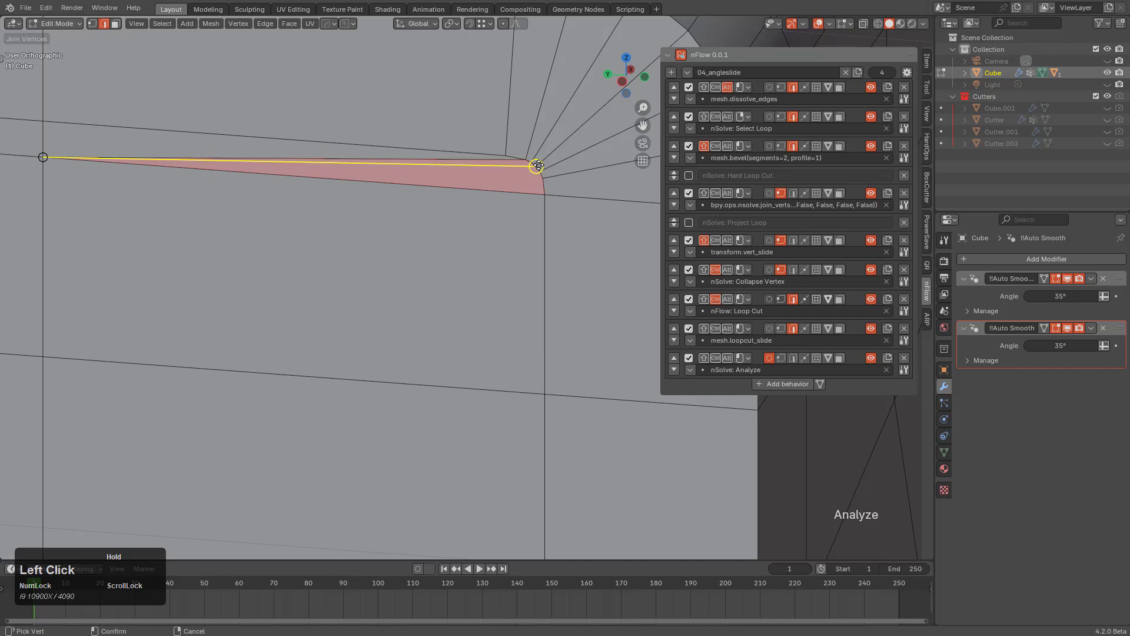
{"action": "left_click", "coordinate": [537, 166]}
{"action": "left_click", "coordinate": [50, 161]}
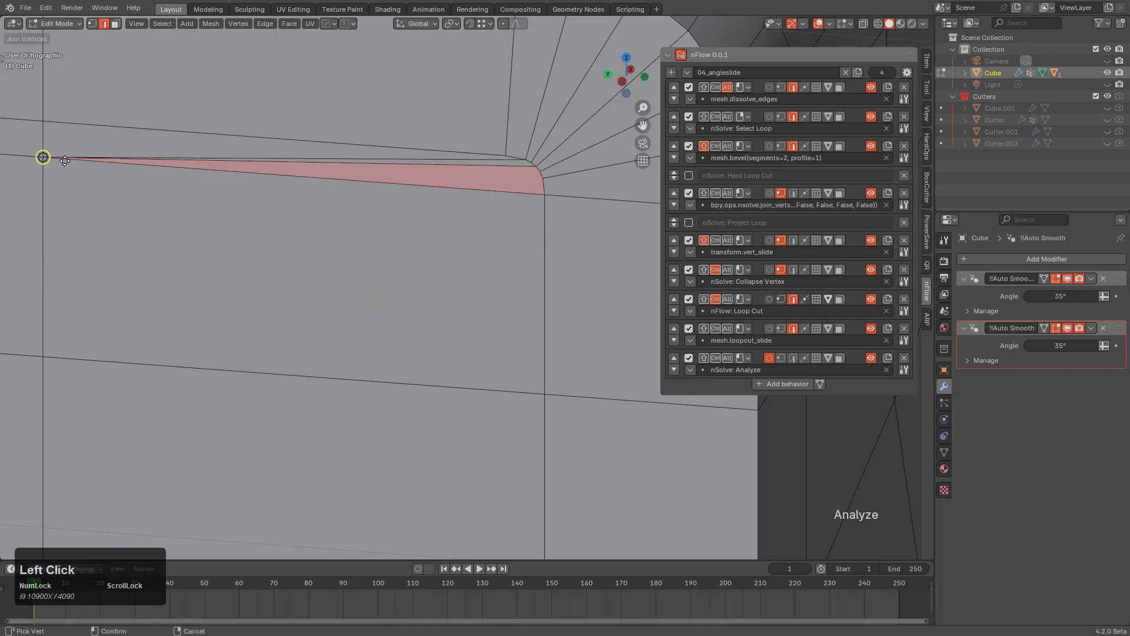
{"action": "left_click", "coordinate": [548, 172]}
{"action": "scroll", "coordinate": [460, 225], "scroll_direction": "down", "scroll_amount": 8}
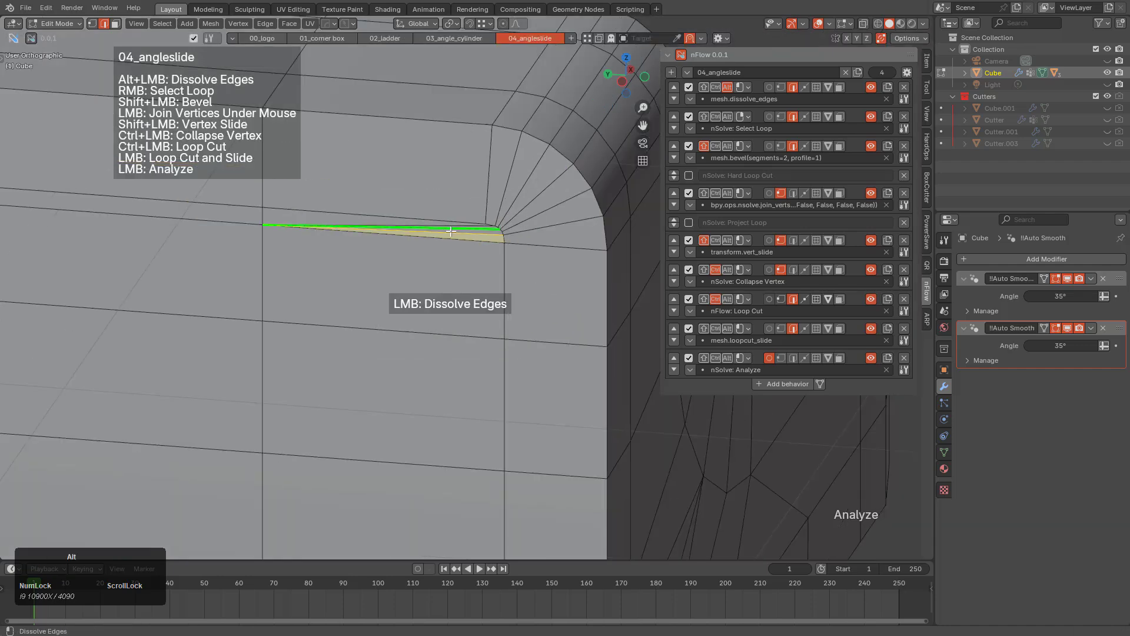
Join the rim vertices at the underside's bend to the opposite edge vertices, splitting the highlighted n-gons.
{"action": "middle_click_drag", "start_coordinate": [376, 256], "coordinate": [415, 277]}
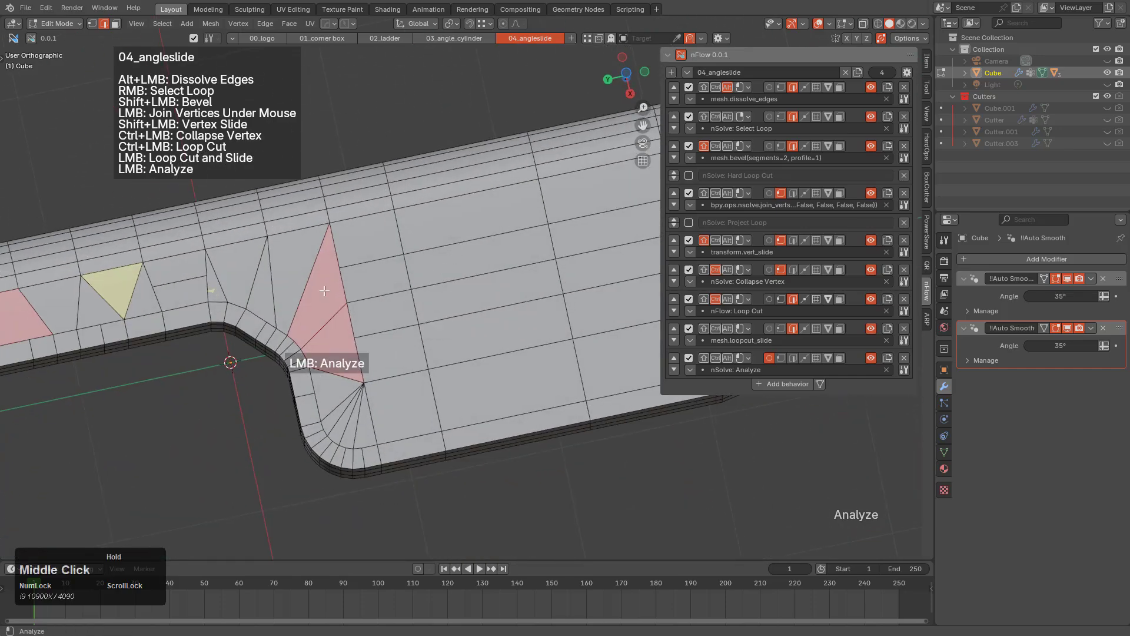
{"action": "middle_click_drag", "start_coordinate": [321, 311], "coordinate": [375, 277]}
{"action": "scroll", "coordinate": [376, 269], "scroll_direction": "up", "scroll_amount": 2}
{"action": "middle_click_drag", "start_coordinate": [342, 436], "coordinate": [450, 300], "text": "shift"}
{"action": "scroll", "coordinate": [450, 300], "scroll_direction": "down", "scroll_amount": 1}
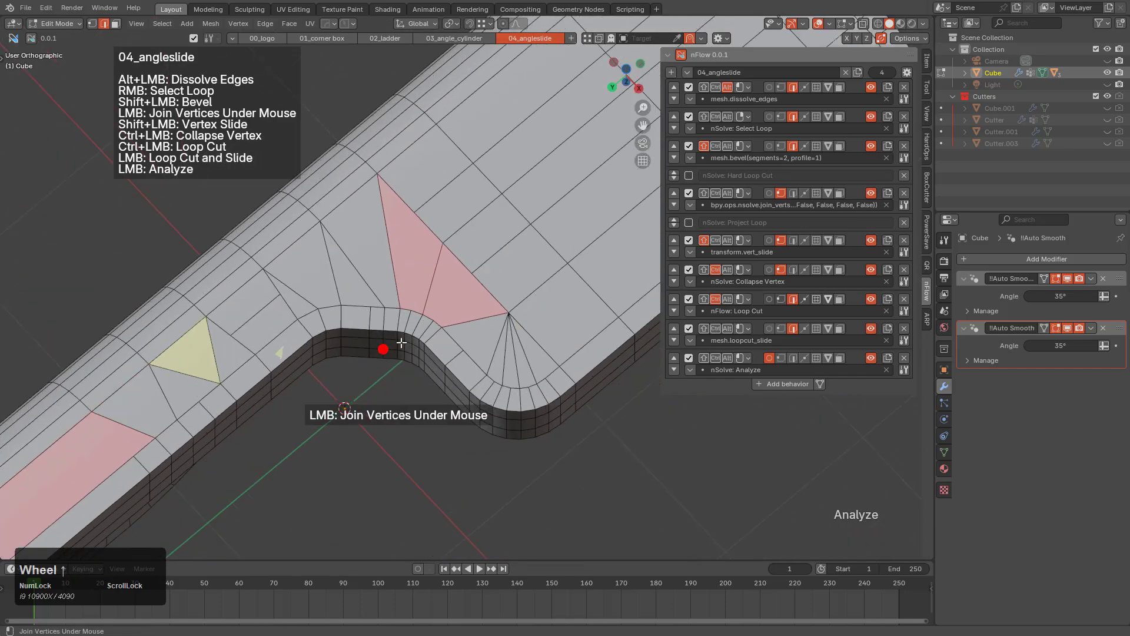
{"action": "scroll", "coordinate": [396, 340], "scroll_direction": "up", "scroll_amount": 4}
{"action": "mouse_move", "coordinate": [383, 368]}
{"action": "left_mouse_down"}
{"action": "mouse_move", "coordinate": [480, 252]}
{"action": "mouse_move", "coordinate": [371, 321]}
{"action": "left_mouse_up"}
{"action": "scroll", "coordinate": [358, 301], "scroll_direction": "down", "scroll_amount": 3}
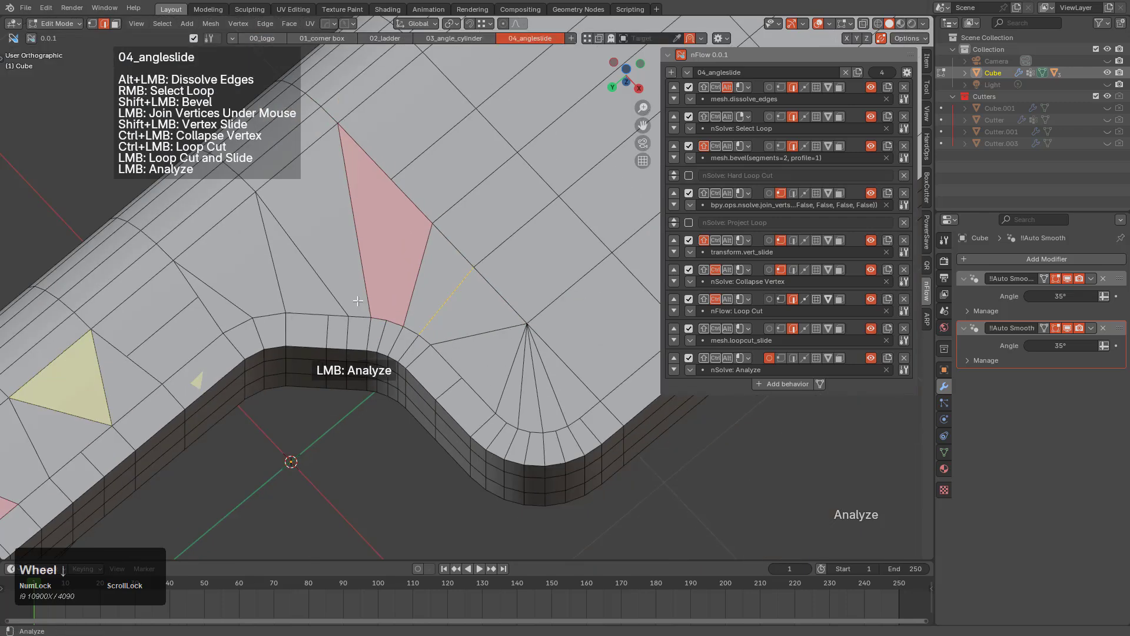
{"action": "left_click_drag", "start_coordinate": [387, 319], "coordinate": [392, 182]}
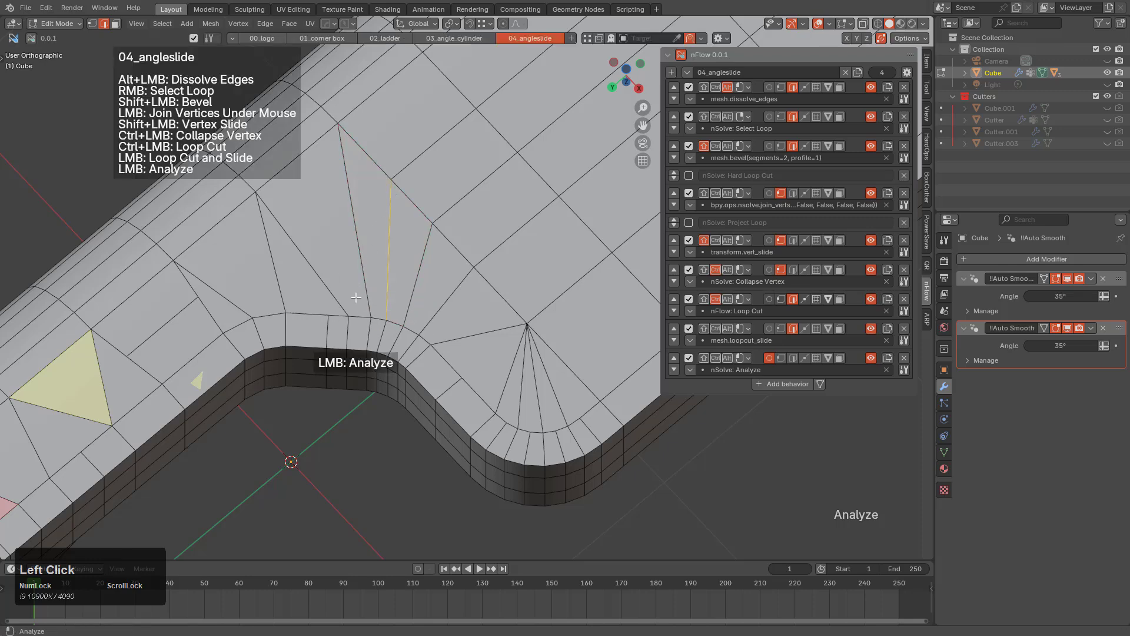
{"action": "scroll", "coordinate": [406, 253], "scroll_direction": "down", "scroll_amount": 1}
{"action": "key", "text": "a"}
Join the rim vertex to the opposite corner across the long highlighted n-gon on the underside's narrow strip.
{"action": "middle_click_drag", "start_coordinate": [312, 290], "coordinate": [461, 177], "text": "shift"}
{"action": "scroll", "coordinate": [462, 176], "scroll_direction": "up", "scroll_amount": 1}
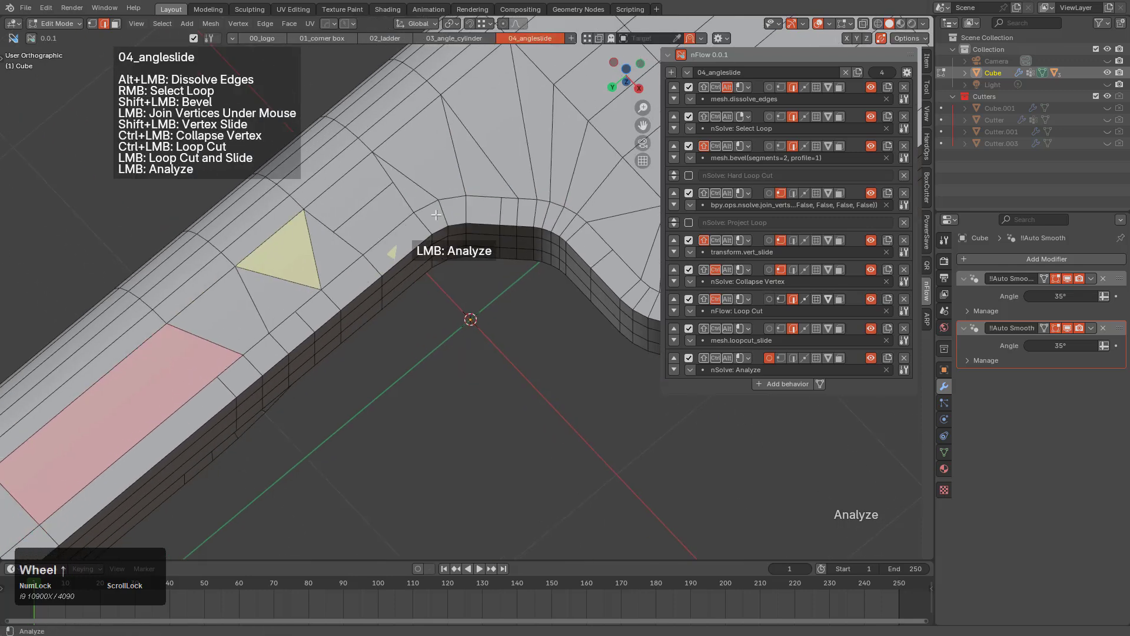
{"action": "middle_click_drag", "start_coordinate": [385, 303], "coordinate": [361, 300]}
{"action": "middle_click_drag", "start_coordinate": [277, 237], "coordinate": [474, 262], "text": "shift"}
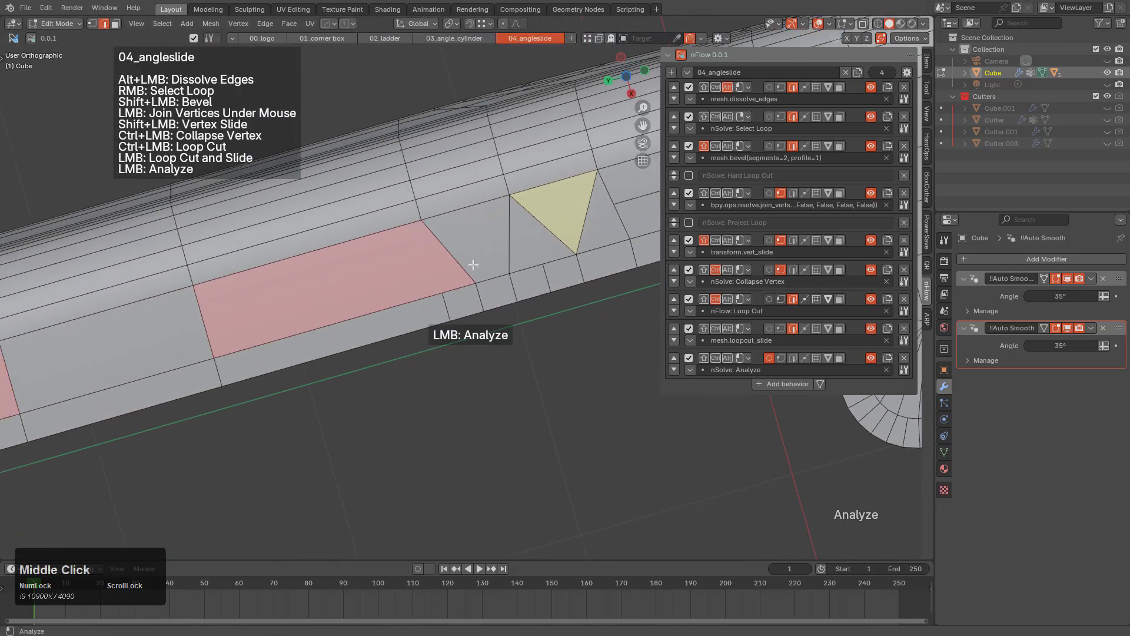
{"action": "scroll", "coordinate": [470, 266], "scroll_direction": "up", "scroll_amount": 2}
{"action": "left_click_drag", "start_coordinate": [432, 295], "coordinate": [434, 263]}
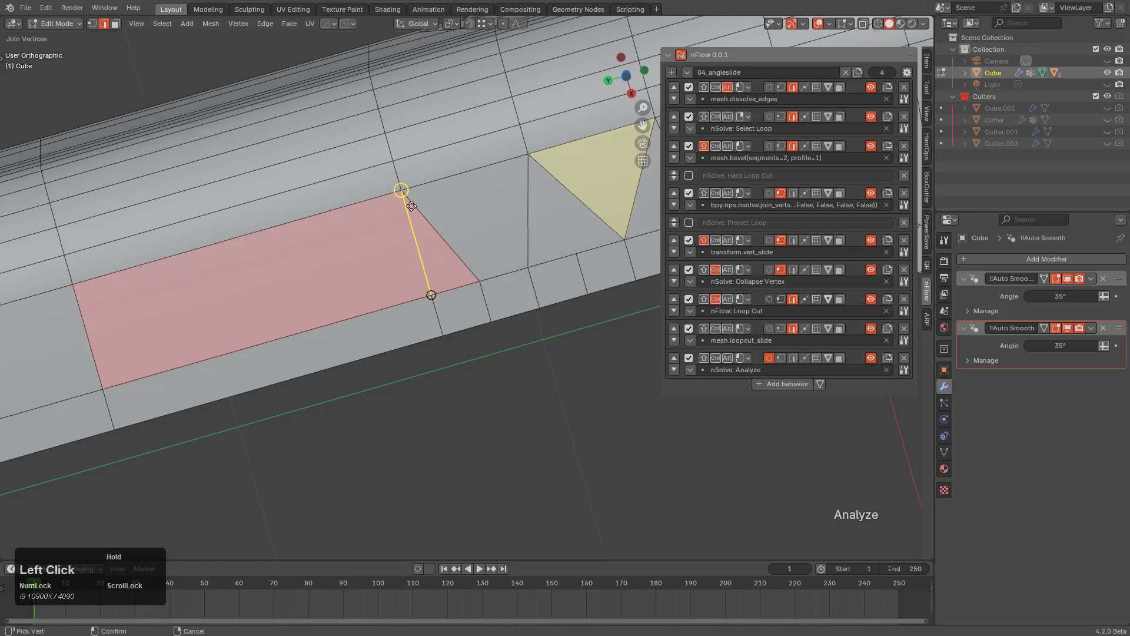
{"action": "left_click_drag", "start_coordinate": [411, 206], "coordinate": [407, 198]}
{"action": "scroll", "coordinate": [464, 262], "scroll_direction": "down", "scroll_amount": 1}
Join the rounded rim vertices across the highlighted corner n-gon at the underside's end.
{"action": "middle_click_drag", "start_coordinate": [465, 262], "coordinate": [457, 204]}
{"action": "scroll", "coordinate": [416, 255], "scroll_direction": "down", "scroll_amount": 2}
{"action": "middle_click_drag", "start_coordinate": [416, 255], "coordinate": [401, 303]}
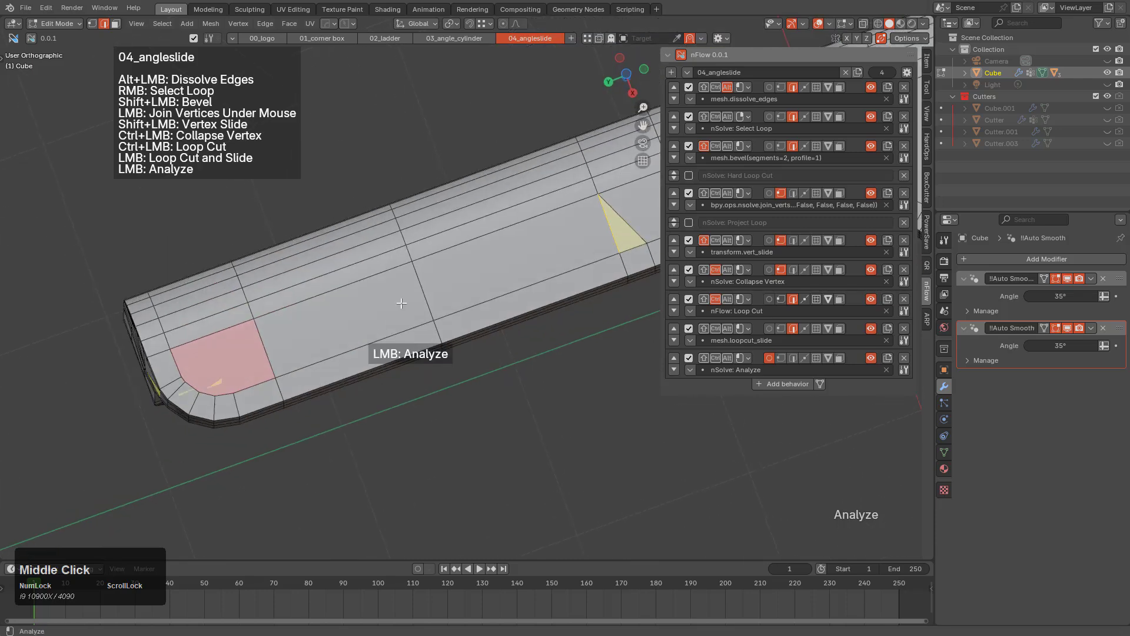
{"action": "middle_click_drag", "start_coordinate": [294, 350], "coordinate": [454, 289], "text": "shift"}
{"action": "scroll", "coordinate": [446, 300], "scroll_direction": "up", "scroll_amount": 5}
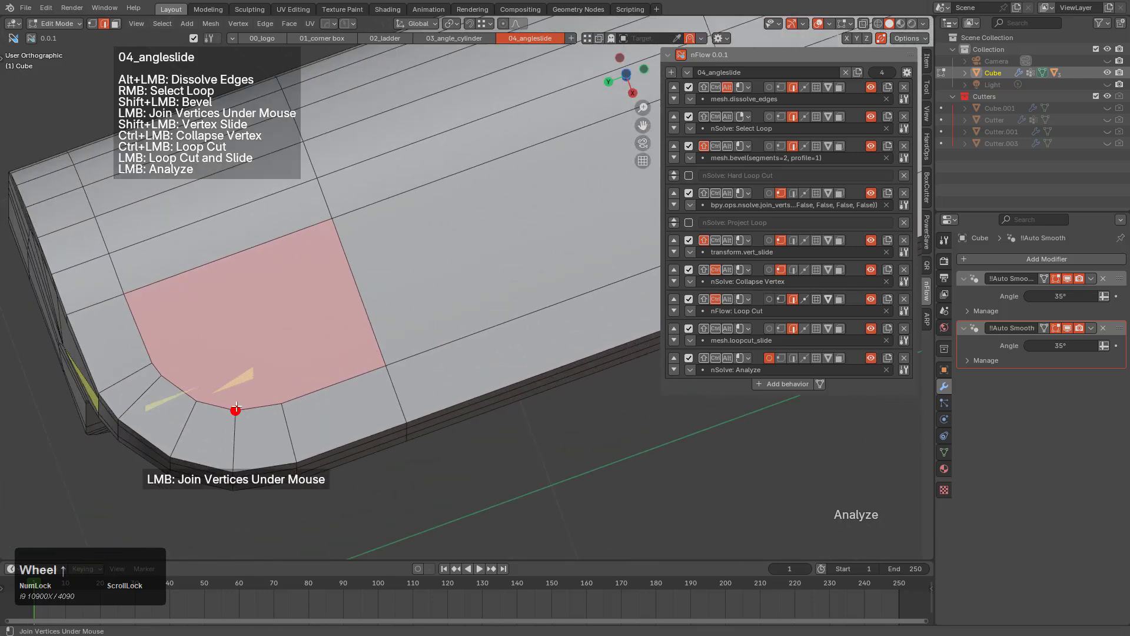
{"action": "left_click_drag", "start_coordinate": [235, 407], "coordinate": [331, 227]}
{"action": "left_click", "coordinate": [162, 373]}
{"action": "scroll", "coordinate": [392, 282], "scroll_direction": "down", "scroll_amount": 5}
Join the straight rim vertices to the edge vertex below them, and slide that vertex into the n-gon's far corner.
{"action": "middle_click_drag", "start_coordinate": [524, 221], "coordinate": [489, 357]}
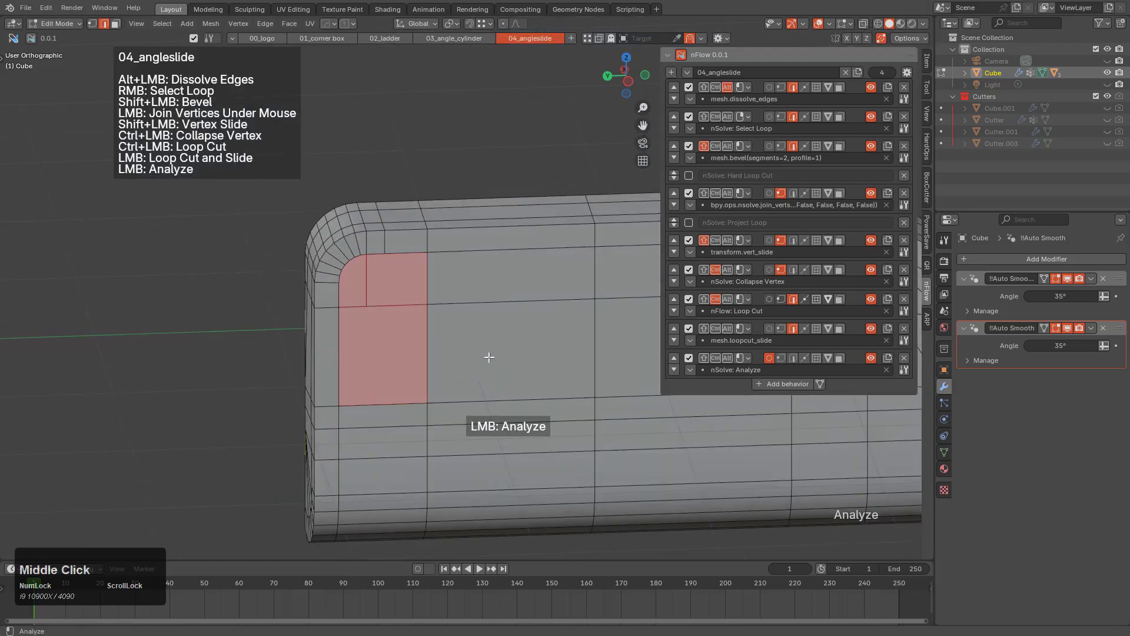
{"action": "scroll", "coordinate": [416, 358], "scroll_direction": "up", "scroll_amount": 2}
{"action": "middle_click_drag", "start_coordinate": [399, 357], "coordinate": [391, 320]}
{"action": "scroll", "coordinate": [567, 283], "scroll_direction": "down", "scroll_amount": 3}
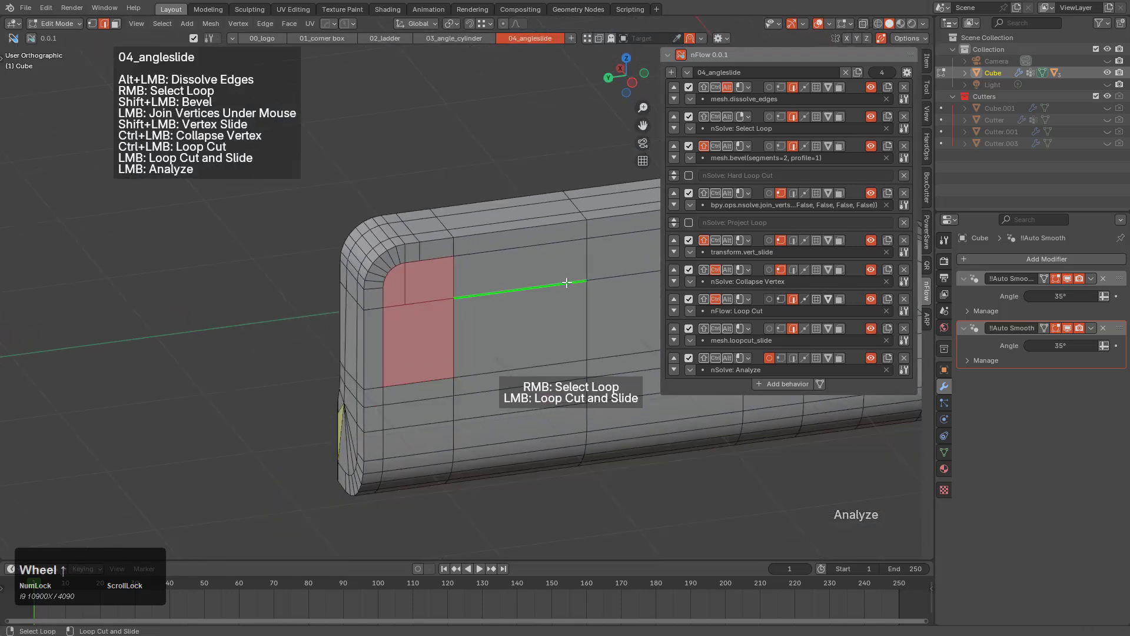
{"action": "scroll", "coordinate": [476, 334], "scroll_direction": "down", "scroll_amount": 1}
{"action": "middle_click_drag", "start_coordinate": [567, 282], "coordinate": [425, 294]}
{"action": "scroll", "coordinate": [363, 318], "scroll_direction": "down", "scroll_amount": 4}
{"action": "scroll", "coordinate": [496, 311], "scroll_direction": "up", "scroll_amount": 5}
{"action": "scroll", "coordinate": [425, 294], "scroll_direction": "up", "scroll_amount": 2}
{"action": "middle_click_drag", "start_coordinate": [425, 294], "coordinate": [438, 372]}
{"action": "scroll", "coordinate": [439, 372], "scroll_direction": "down", "scroll_amount": 1}
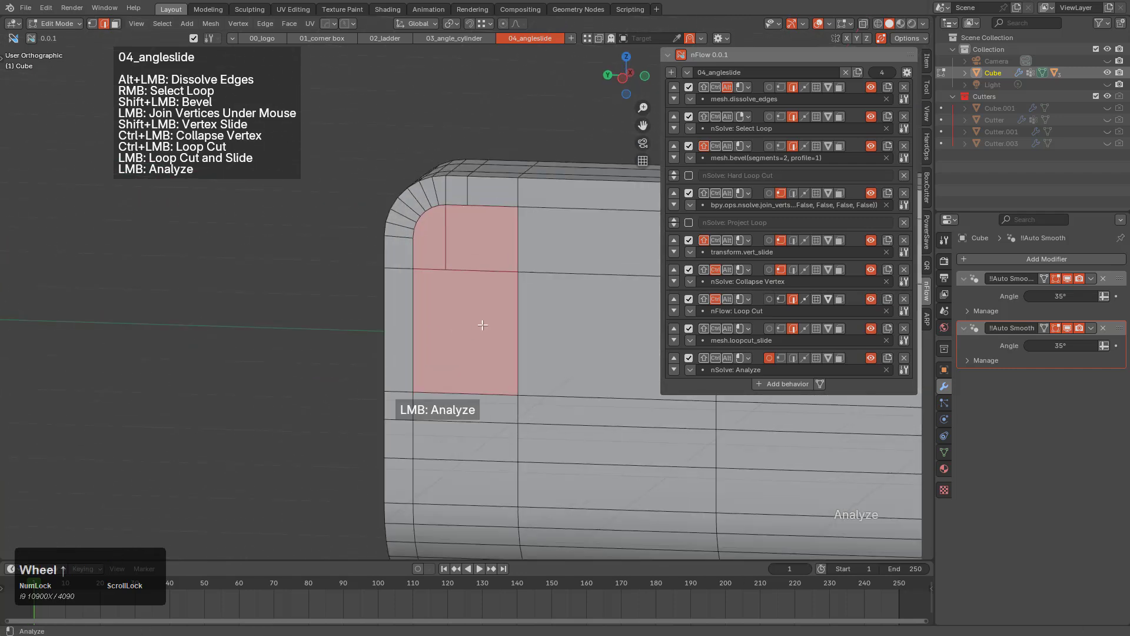
{"action": "middle_click_drag", "start_coordinate": [506, 323], "coordinate": [503, 288]}
{"action": "scroll", "coordinate": [504, 288], "scroll_direction": "up", "scroll_amount": 4}
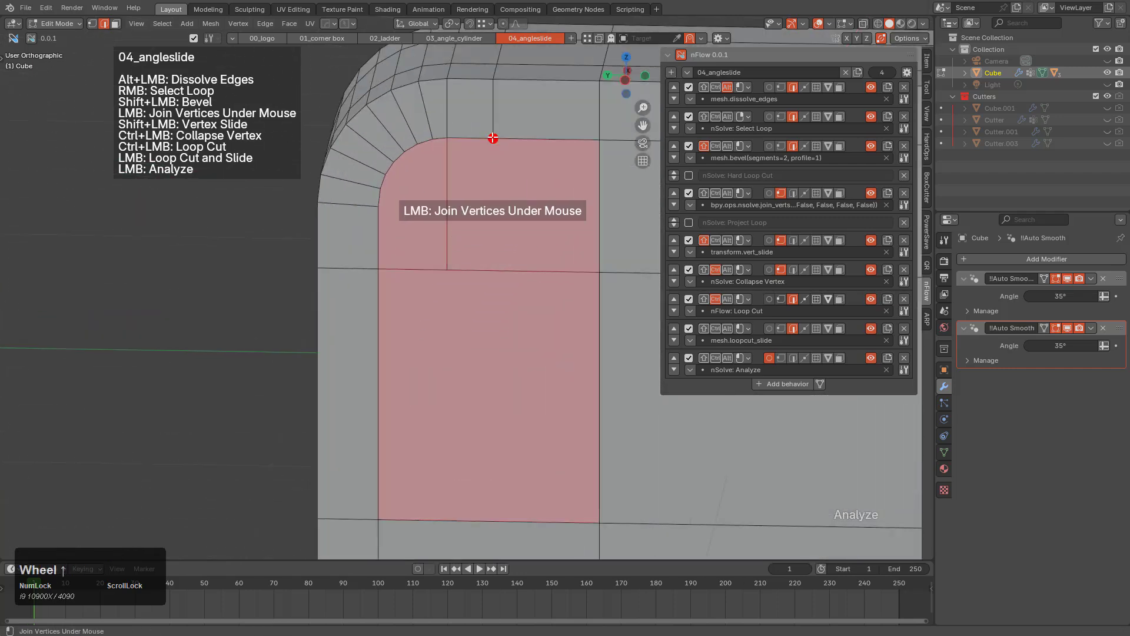
{"action": "left_click_drag", "start_coordinate": [493, 138], "coordinate": [447, 270]}
{"action": "left_click_drag", "start_coordinate": [433, 139], "coordinate": [464, 276]}
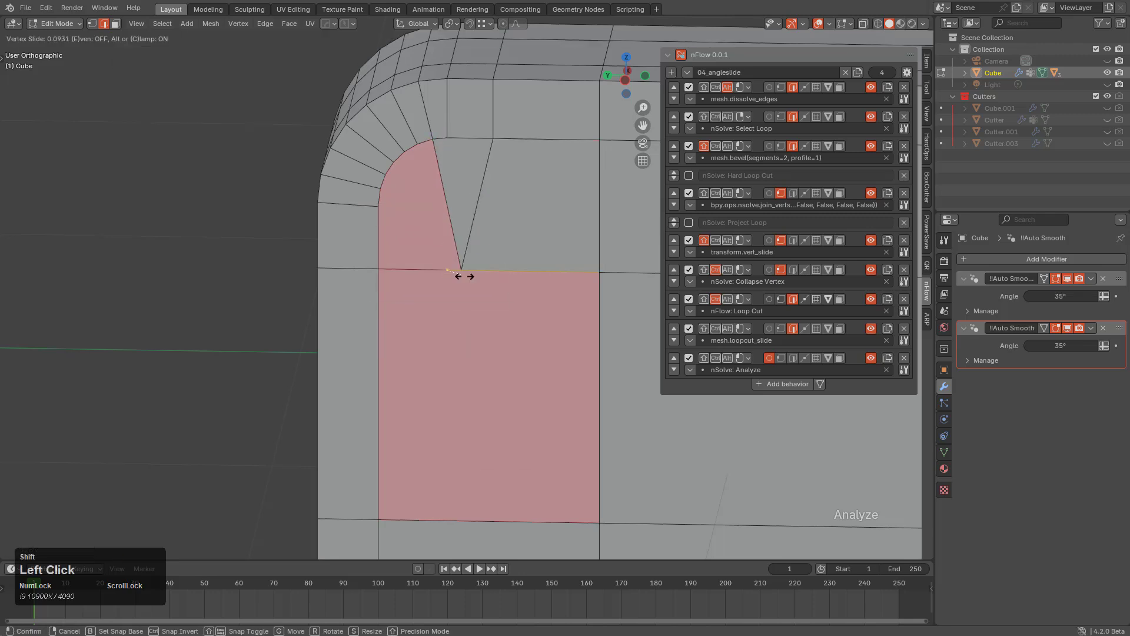
{"action": "left_click_drag", "start_coordinate": [616, 304], "coordinate": [616, 304], "text": "shift"}
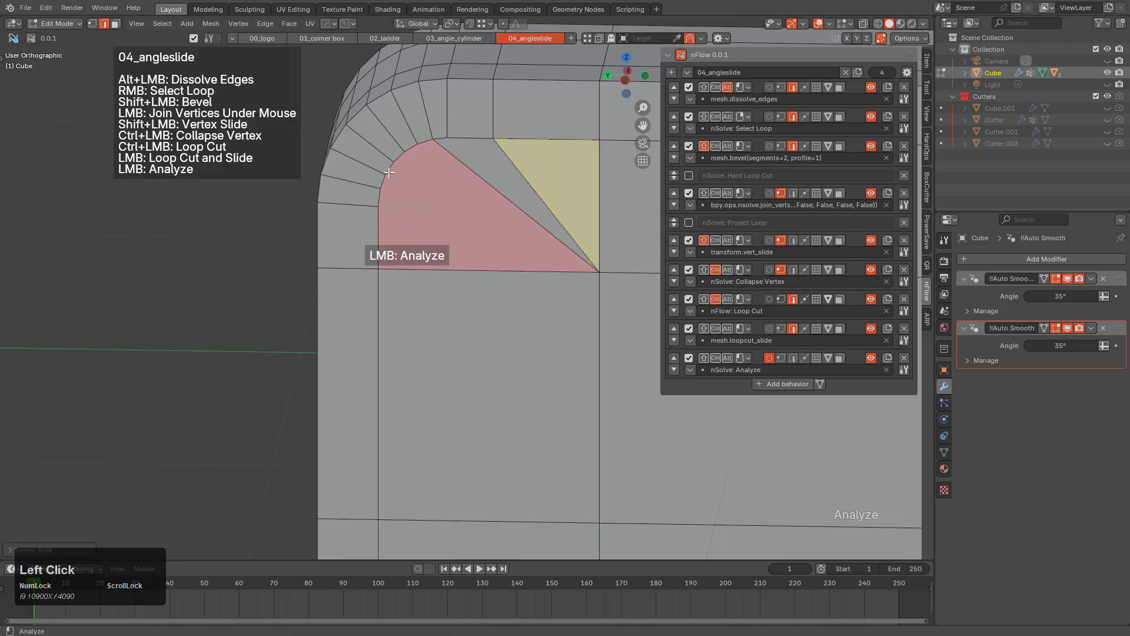
Dissolve the slanted edges and join four rounded-rim vertices to the n-gon's opposite corner vertex.
{"action": "left_click", "coordinate": [511, 165], "text": "alt"}
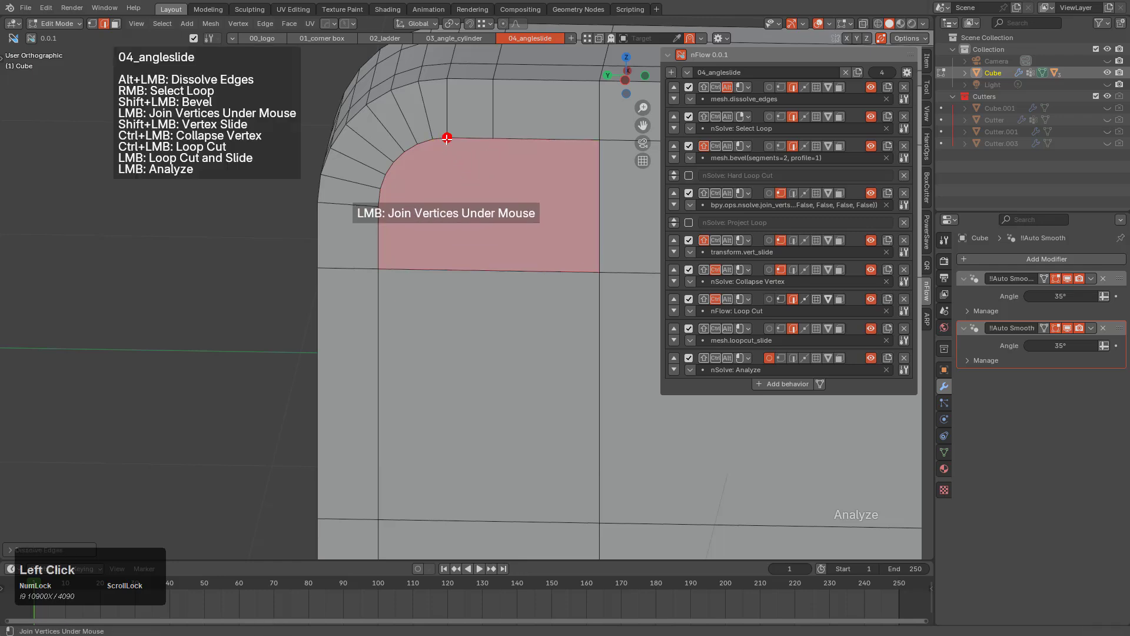
{"action": "left_click_drag", "start_coordinate": [447, 138], "coordinate": [599, 271]}
{"action": "left_click_drag", "start_coordinate": [421, 147], "coordinate": [599, 272]}
{"action": "left_click_drag", "start_coordinate": [395, 163], "coordinate": [599, 271]}
{"action": "left_click_drag", "start_coordinate": [381, 187], "coordinate": [599, 272]}
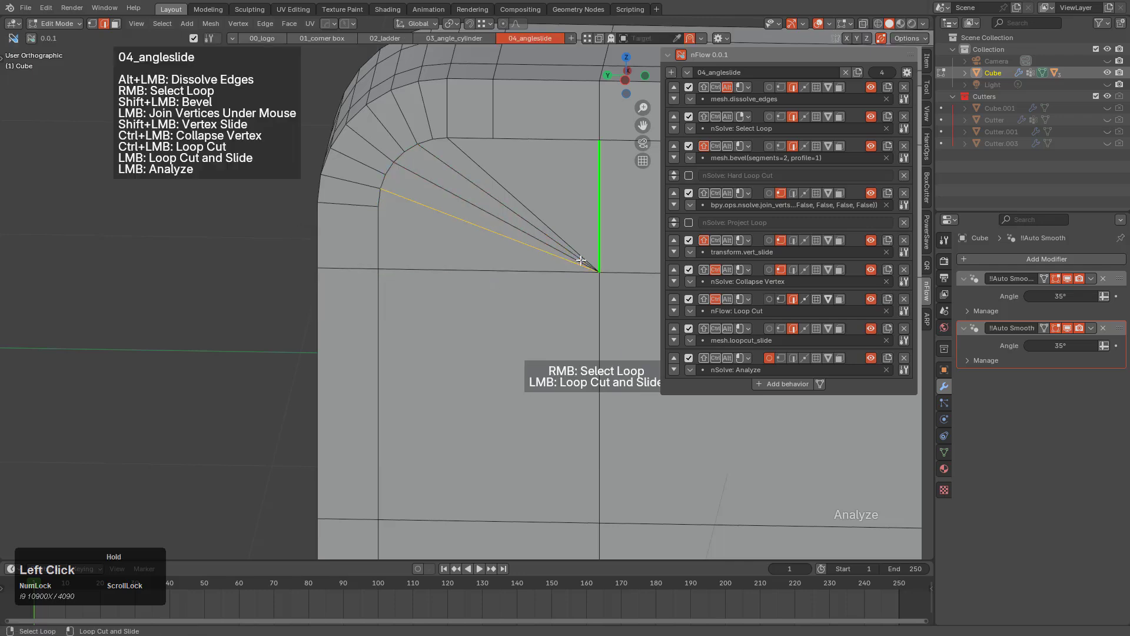
Turn off the nSolve Analyze highlighting on the part.
{"action": "middle_click_drag", "start_coordinate": [596, 259], "coordinate": [320, 218], "text": "shift"}
{"action": "scroll", "coordinate": [429, 280], "scroll_direction": "down", "scroll_amount": 4}
{"action": "middle_click_drag", "start_coordinate": [429, 280], "coordinate": [557, 288]}
{"action": "scroll", "coordinate": [557, 288], "scroll_direction": "down", "scroll_amount": 2}
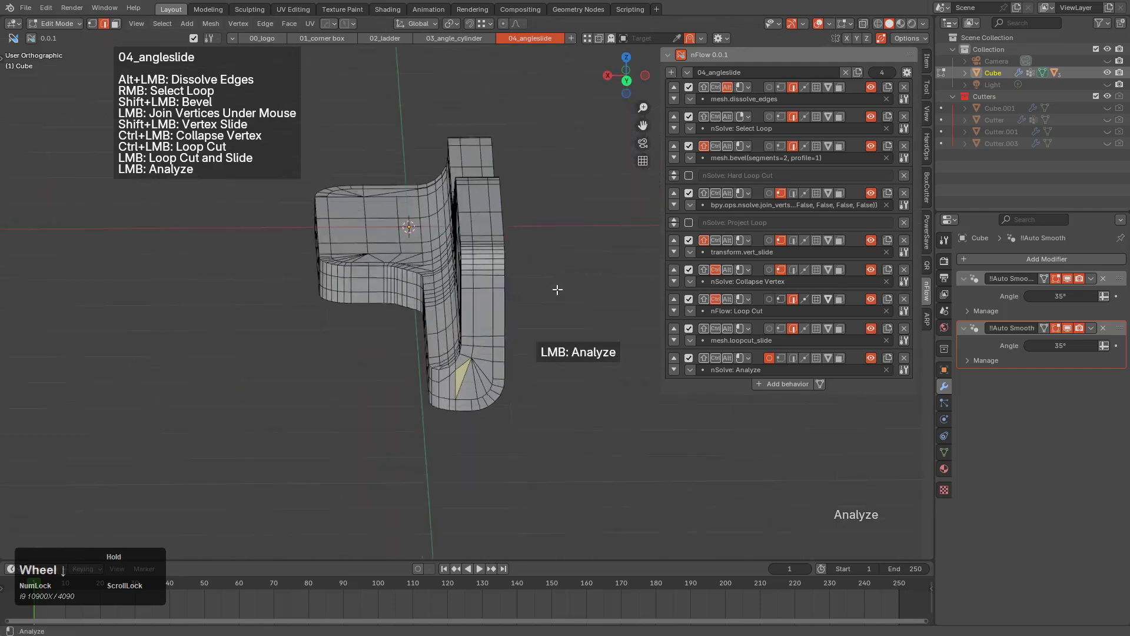
{"action": "middle_click_drag", "start_coordinate": [488, 335], "coordinate": [610, 308]}
{"action": "middle_click_drag", "start_coordinate": [389, 338], "coordinate": [545, 397], "text": "shift"}
{"action": "left_click", "coordinate": [488, 354]}
{"action": "key", "text": "KP_1"}
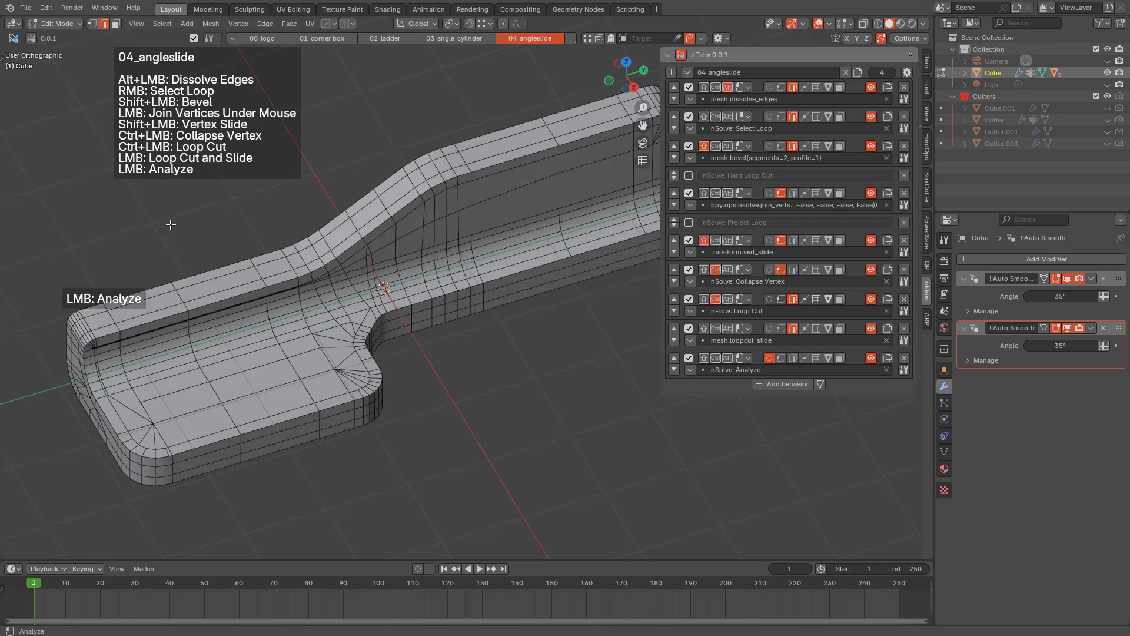
Set the nFlow help text spacing to 29 and maximize the viewport with the sidebar hidden.
{"action": "left_click", "coordinate": [719, 39]}
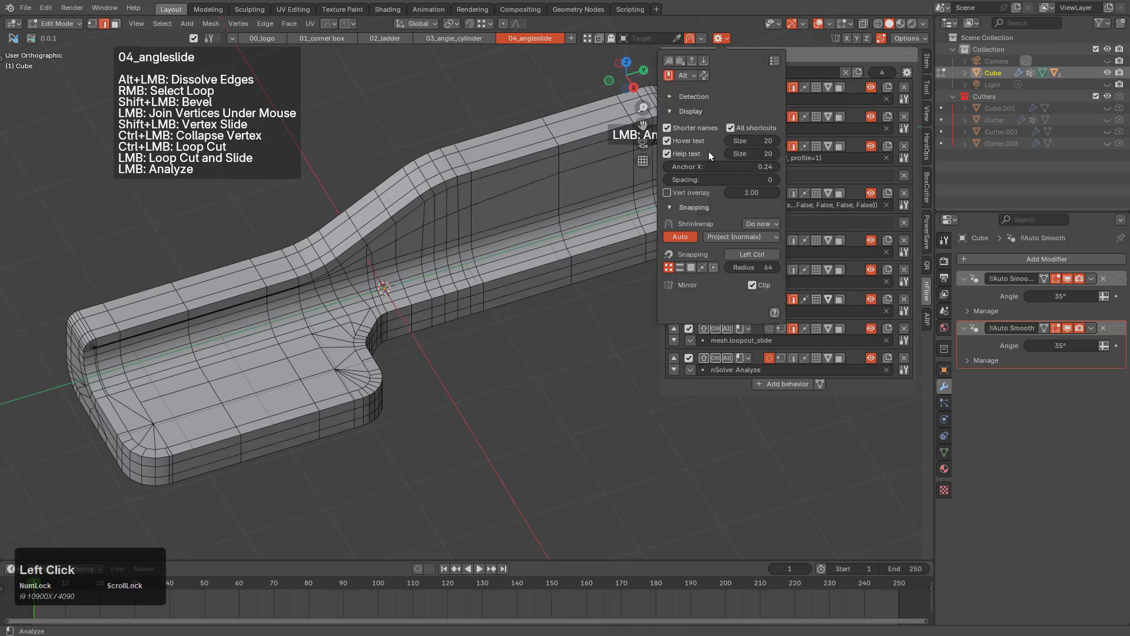
{"action": "left_click_drag", "start_coordinate": [690, 179], "coordinate": [735, 179]}
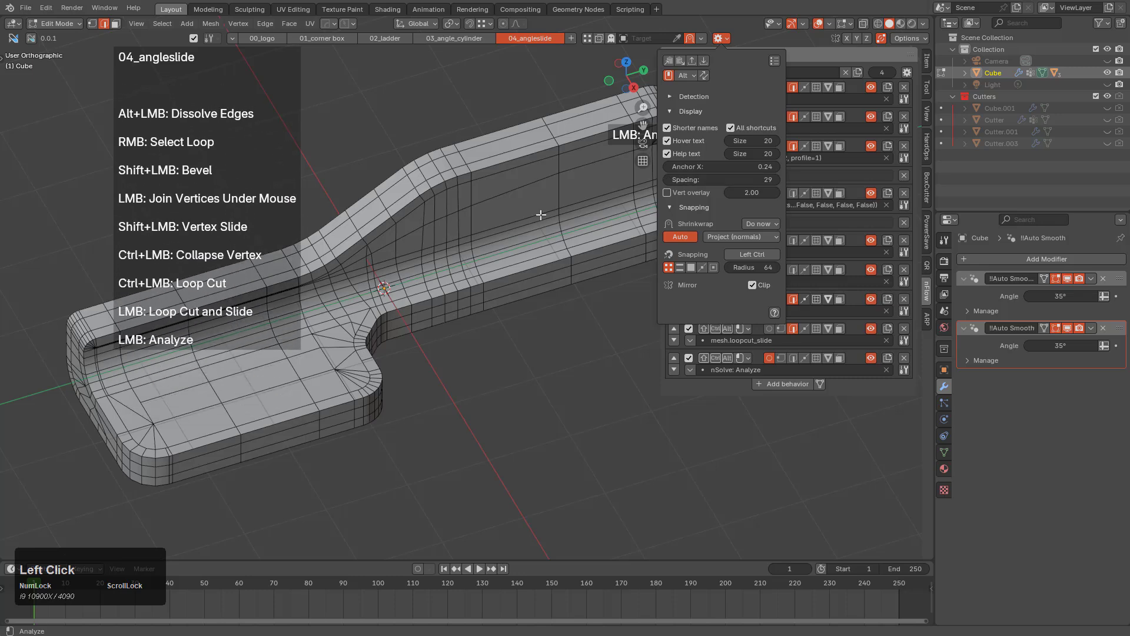
{"action": "middle_click_drag", "start_coordinate": [540, 215], "coordinate": [476, 290]}
{"action": "key", "text": "n"}
{"action": "key", "text": "ctrl+alt+space"}
{"action": "scroll", "coordinate": [556, 303], "scroll_direction": "down", "scroll_amount": 2}
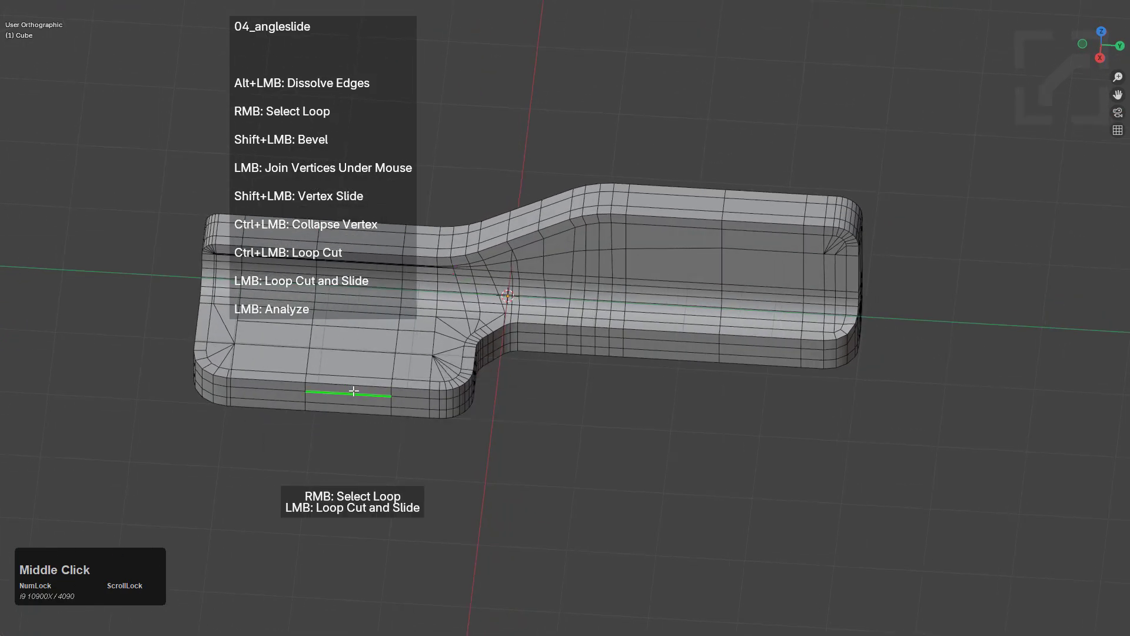
Cycle through the nFlow presets and switch to 02_ladder.
{"action": "middle_click_drag", "start_coordinate": [353, 391], "coordinate": [454, 340]}
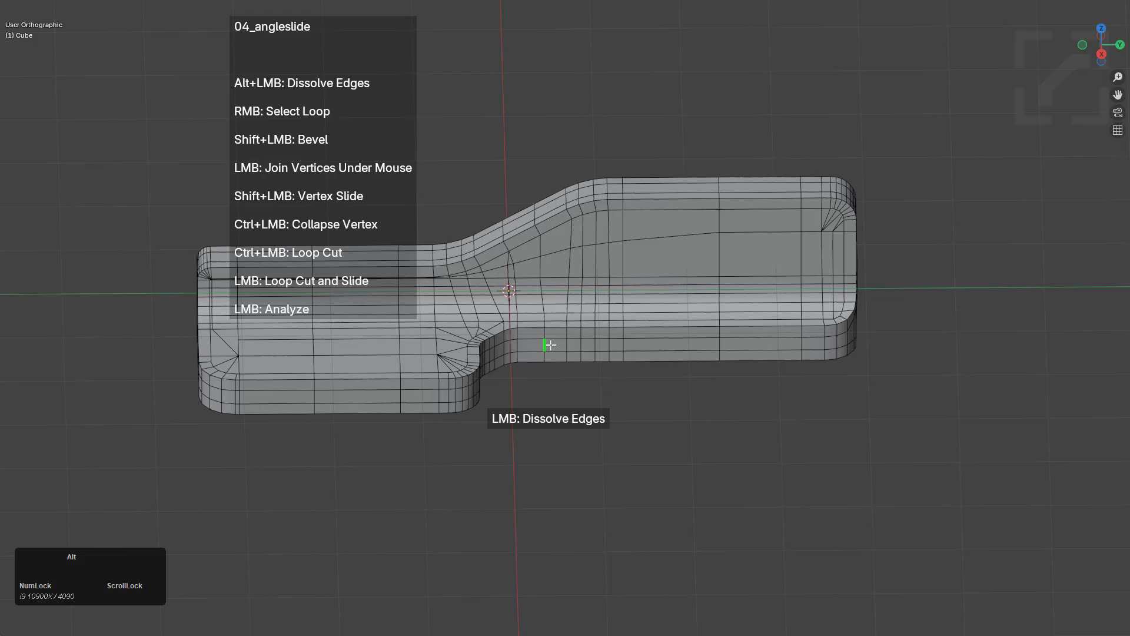
{"action": "scroll", "coordinate": [556, 339], "scroll_direction": "down", "scroll_amount": 6, "text": "alt"}
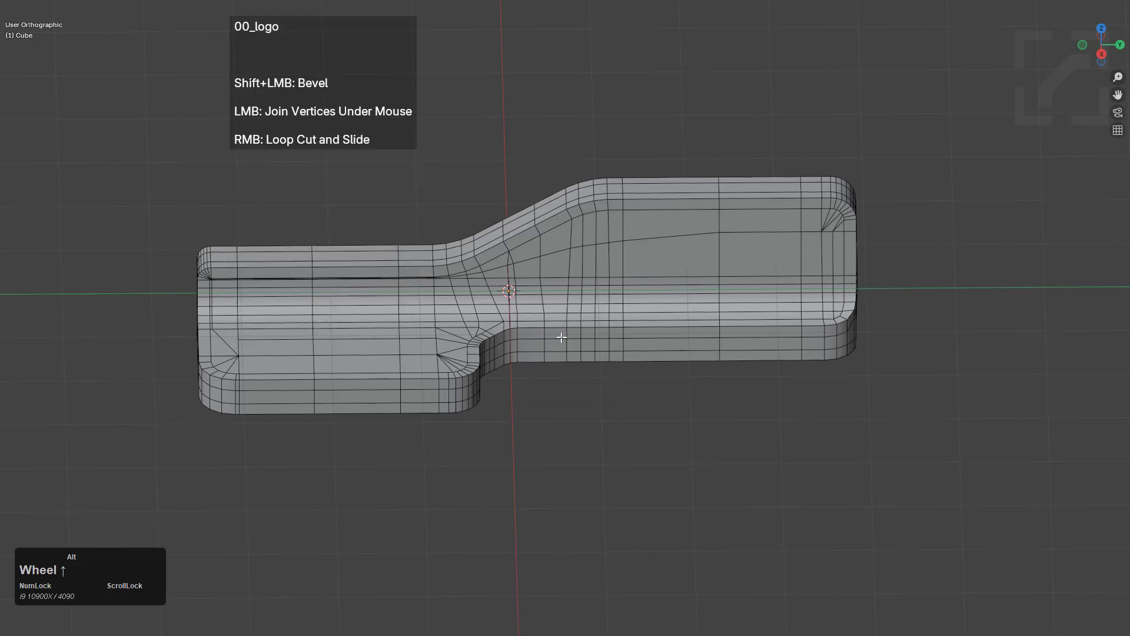
{"action": "scroll", "coordinate": [562, 333], "scroll_direction": "down", "scroll_amount": 1, "text": "alt"}
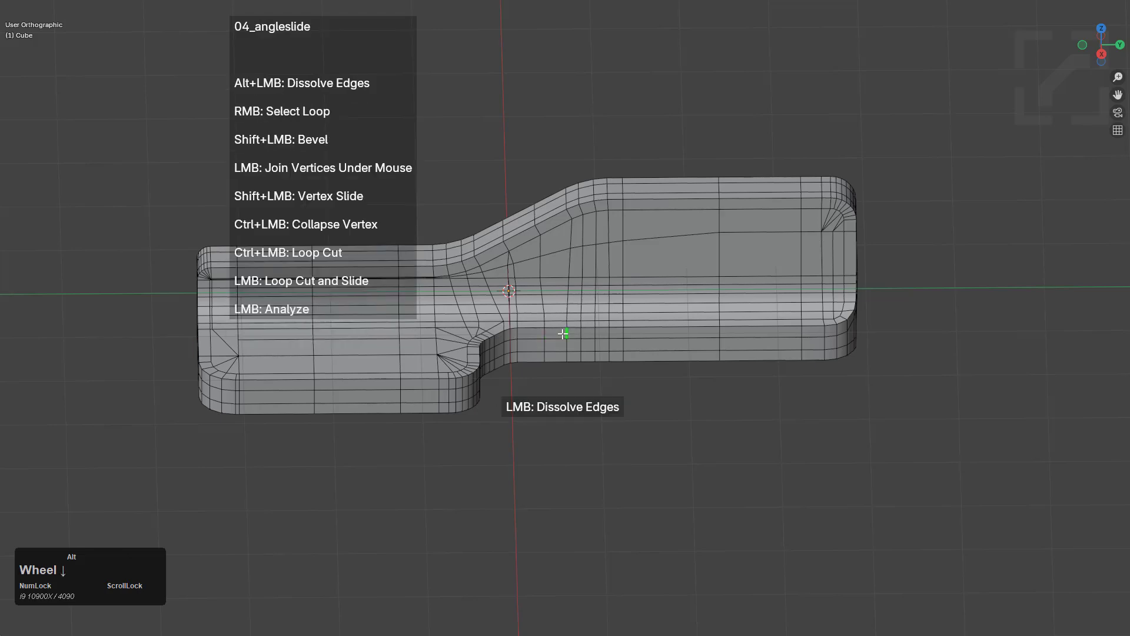
{"action": "scroll", "coordinate": [563, 333], "scroll_direction": "down", "scroll_amount": 2, "text": "alt"}
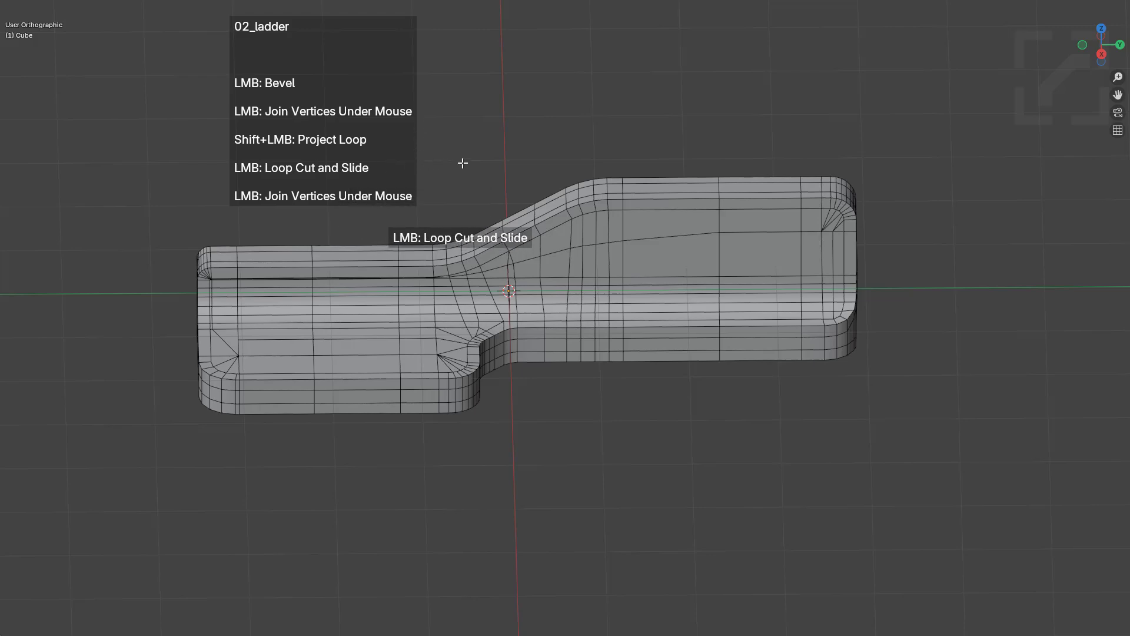
{"action": "middle_click_drag", "start_coordinate": [531, 197], "coordinate": [661, 232]}
{"action": "scroll", "coordinate": [659, 224], "scroll_direction": "up", "scroll_amount": 2}
{"action": "scroll", "coordinate": [618, 188], "scroll_direction": "up", "scroll_amount": 1}
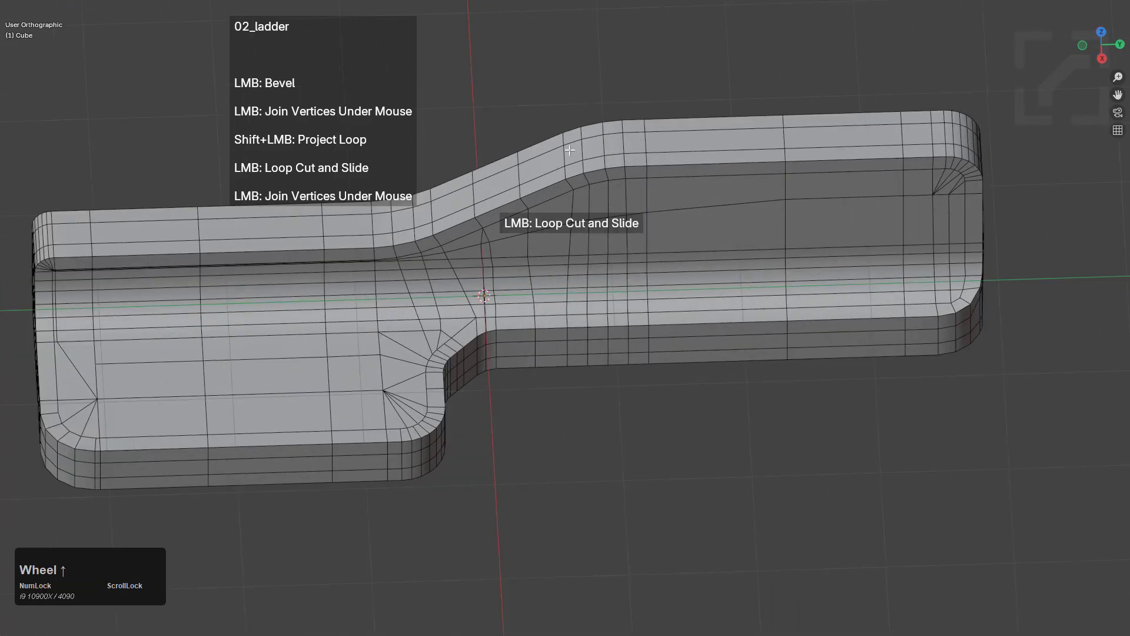
Deactivate the nFlow tool and return the part to Object Mode.
{"action": "key", "text": "n"}
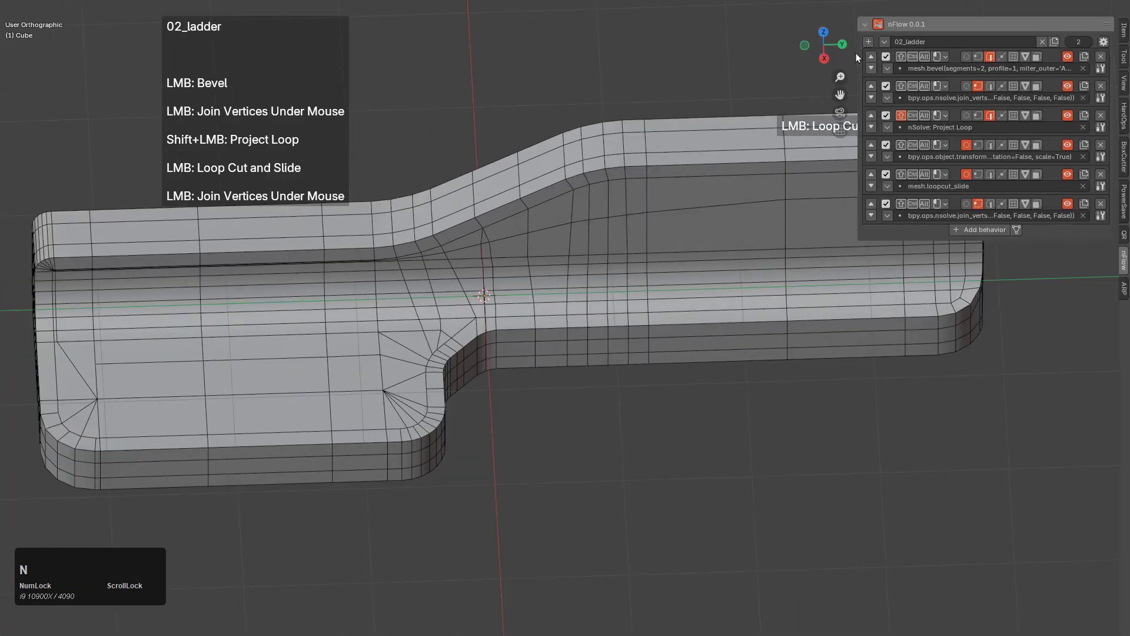
{"action": "left_click", "coordinate": [877, 24]}
{"action": "scroll", "coordinate": [655, 195], "scroll_direction": "down", "scroll_amount": 2}
{"action": "middle_click_drag", "start_coordinate": [653, 196], "coordinate": [604, 182]}
{"action": "key", "text": "Tab"}
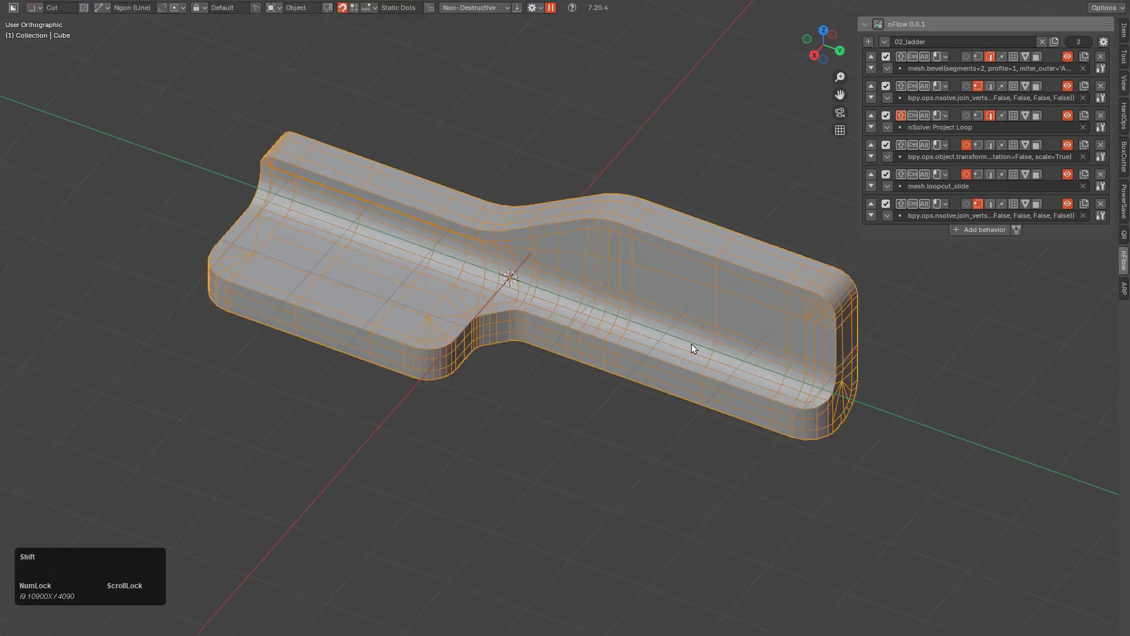
Add a level 2 subdivision to the part and hide its wireframe display.
{"action": "middle_click_drag", "start_coordinate": [691, 344], "coordinate": [644, 322], "text": "shift"}
{"action": "scroll", "coordinate": [657, 309], "scroll_direction": "up", "scroll_amount": 2}
{"action": "key", "text": "ctrl+1"}
{"action": "key", "text": "ctrl+2"}
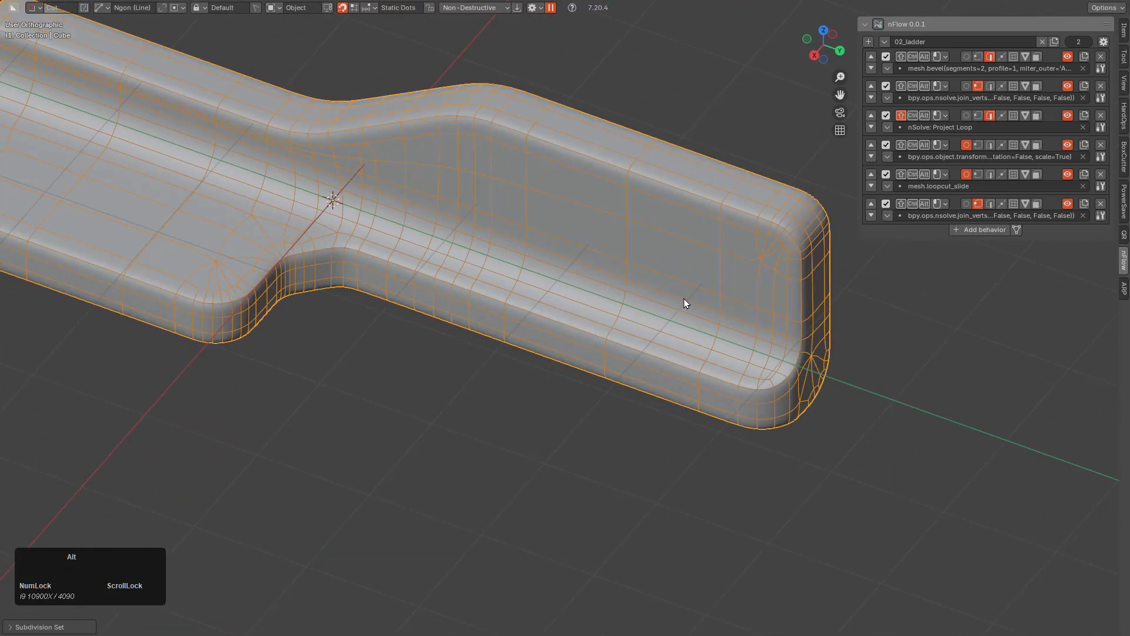
{"action": "key", "text": "v"}
{"action": "left_click", "coordinate": [559, 322]}
{"action": "left_click", "coordinate": [559, 323]}
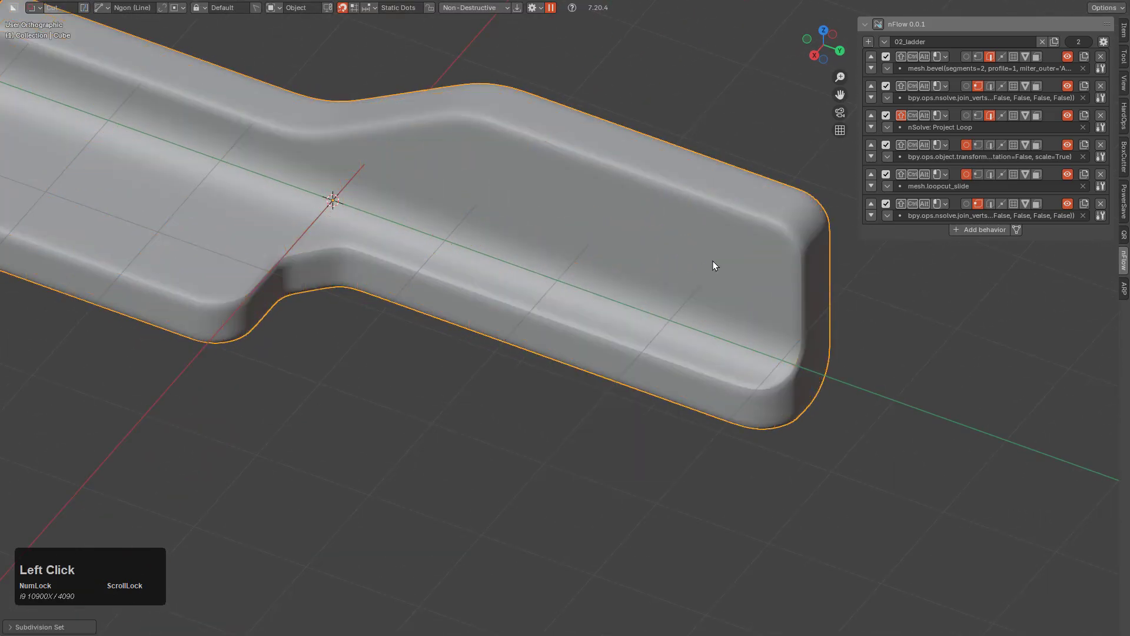
Delete the second Auto Smooth modifier and move the remaining one below the Subdivision modifier.
{"action": "key", "text": "ctrl+grave"}
{"action": "left_click", "coordinate": [645, 309]}
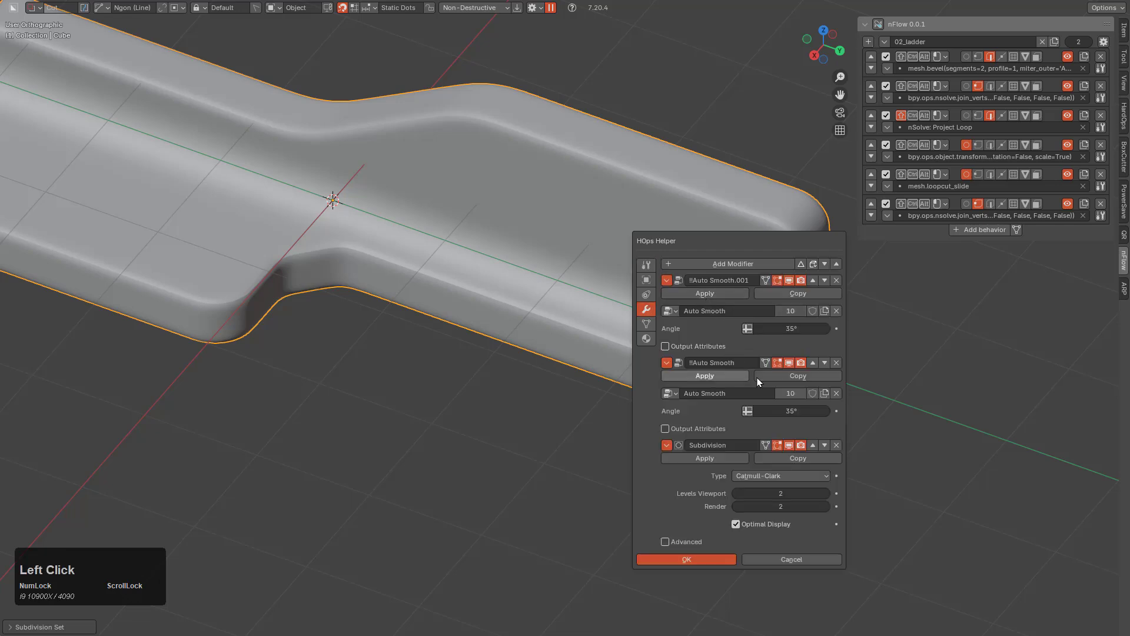
{"action": "left_click", "coordinate": [834, 362]}
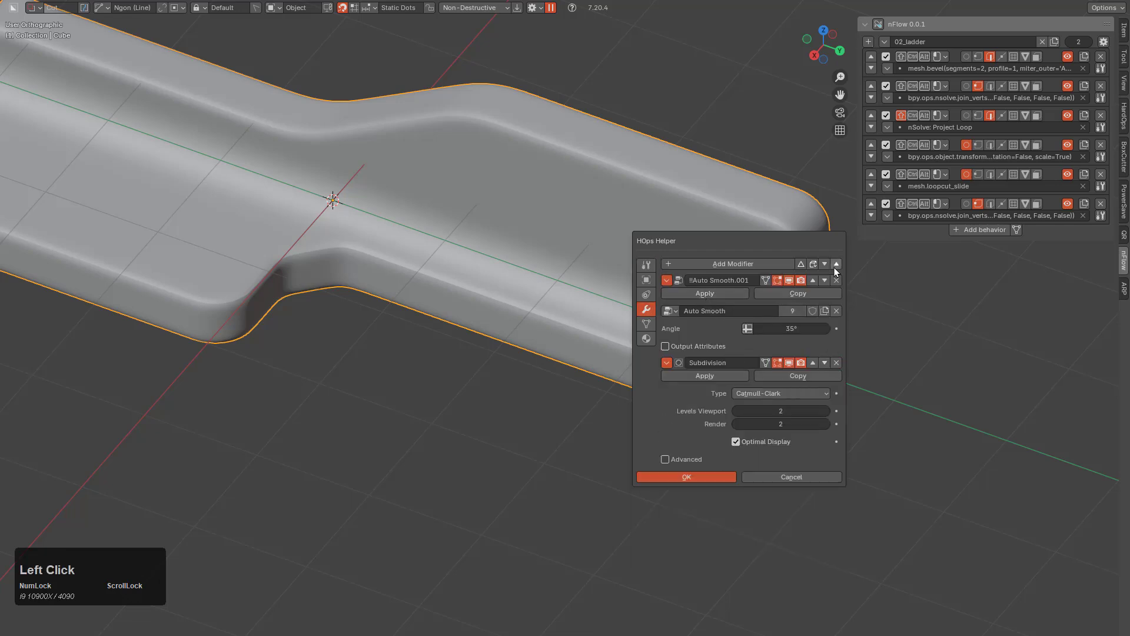
{"action": "left_click", "coordinate": [824, 281]}
Show the wireframe on the subdivided part and deselect it.
{"action": "middle_click_drag", "start_coordinate": [574, 273], "coordinate": [623, 327]}
{"action": "scroll", "coordinate": [623, 327], "scroll_direction": "down", "scroll_amount": 4}
{"action": "middle_click_drag", "start_coordinate": [347, 258], "coordinate": [504, 229], "text": "shift"}
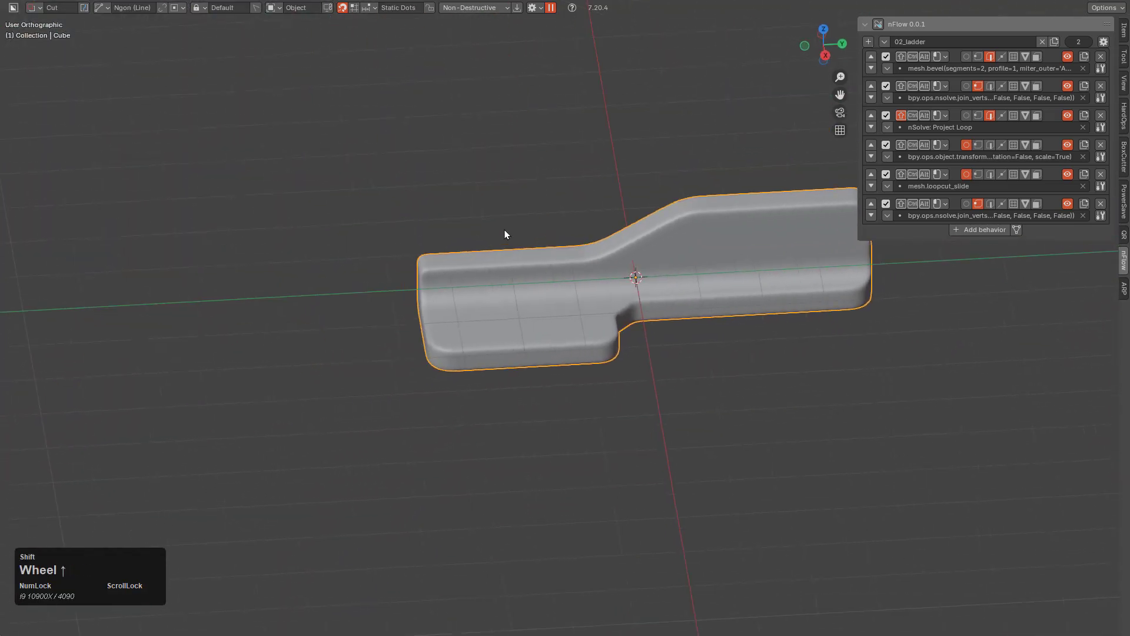
{"action": "scroll", "coordinate": [512, 230], "scroll_direction": "up", "scroll_amount": 3}
{"action": "key", "text": "alt+v"}
{"action": "left_click", "coordinate": [641, 225]}
{"action": "middle_click_drag", "start_coordinate": [640, 224], "coordinate": [490, 260], "text": "shift"}
{"action": "scroll", "coordinate": [490, 261], "scroll_direction": "up", "scroll_amount": 2}
{"action": "key", "text": "alt+a"}
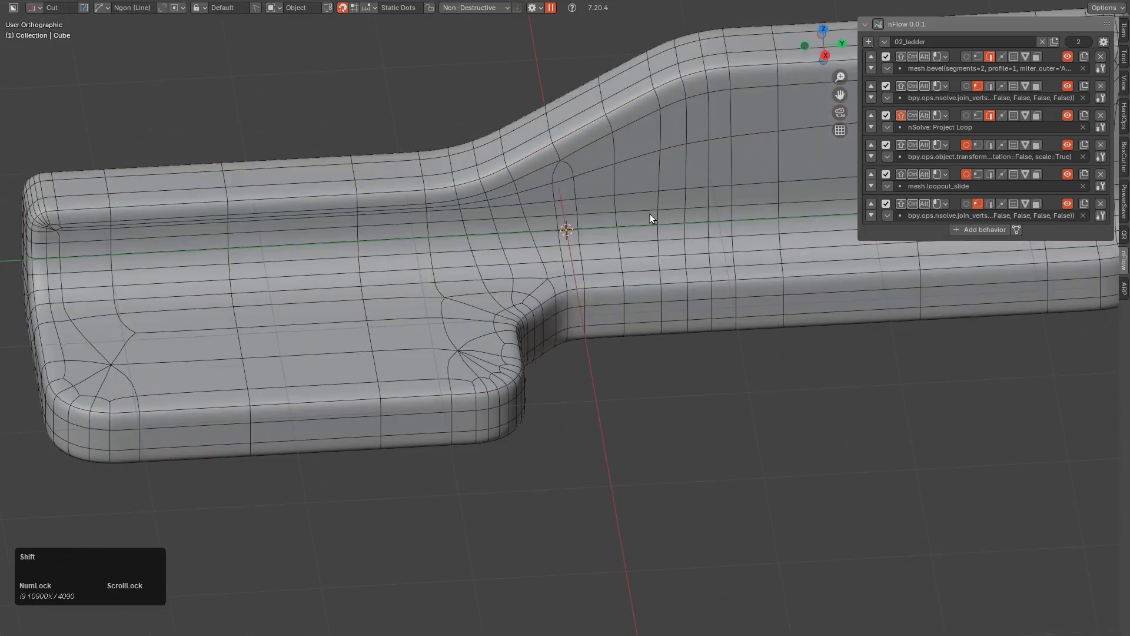
Switch the active nFlow preset to 04_angleslide.
{"action": "middle_click_drag", "start_coordinate": [650, 213], "coordinate": [551, 258], "text": "shift"}
{"action": "scroll", "coordinate": [551, 258], "scroll_direction": "down", "scroll_amount": 1}
{"action": "scroll", "coordinate": [551, 258], "scroll_direction": "down", "scroll_amount": 2}
{"action": "middle_click_drag", "start_coordinate": [638, 255], "coordinate": [604, 200]}
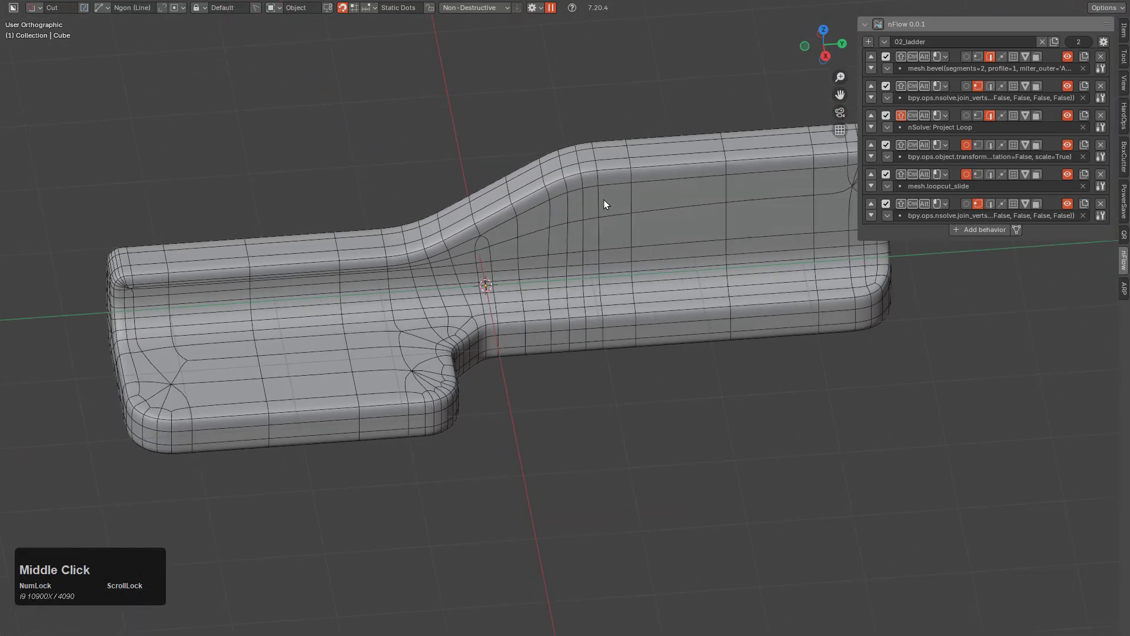
{"action": "left_click", "coordinate": [884, 41]}
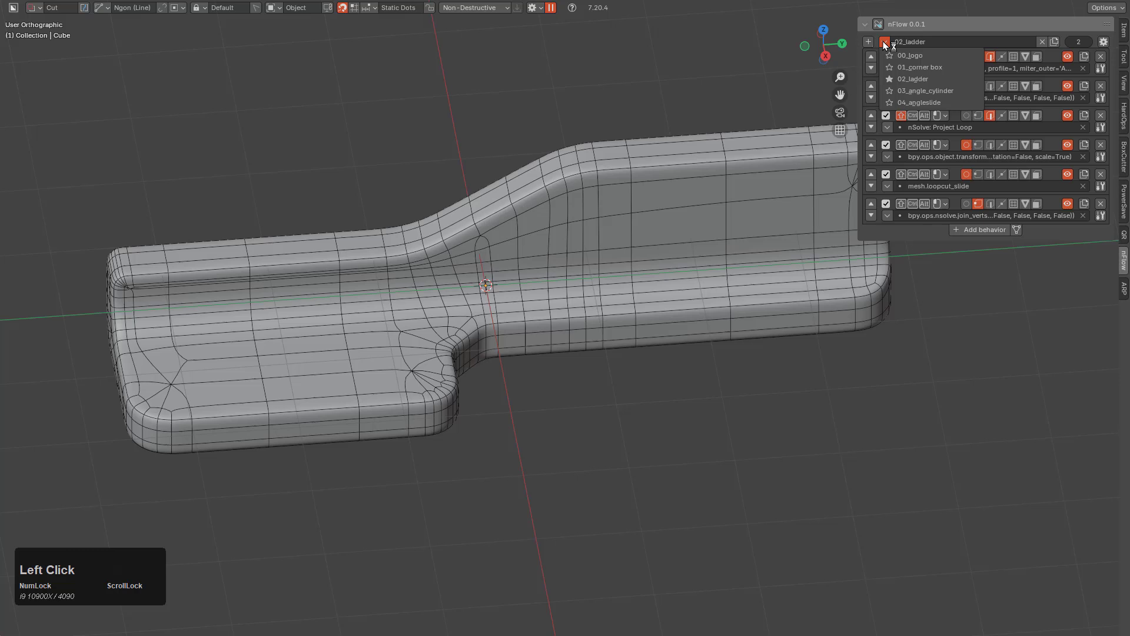
{"action": "left_click", "coordinate": [900, 103]}
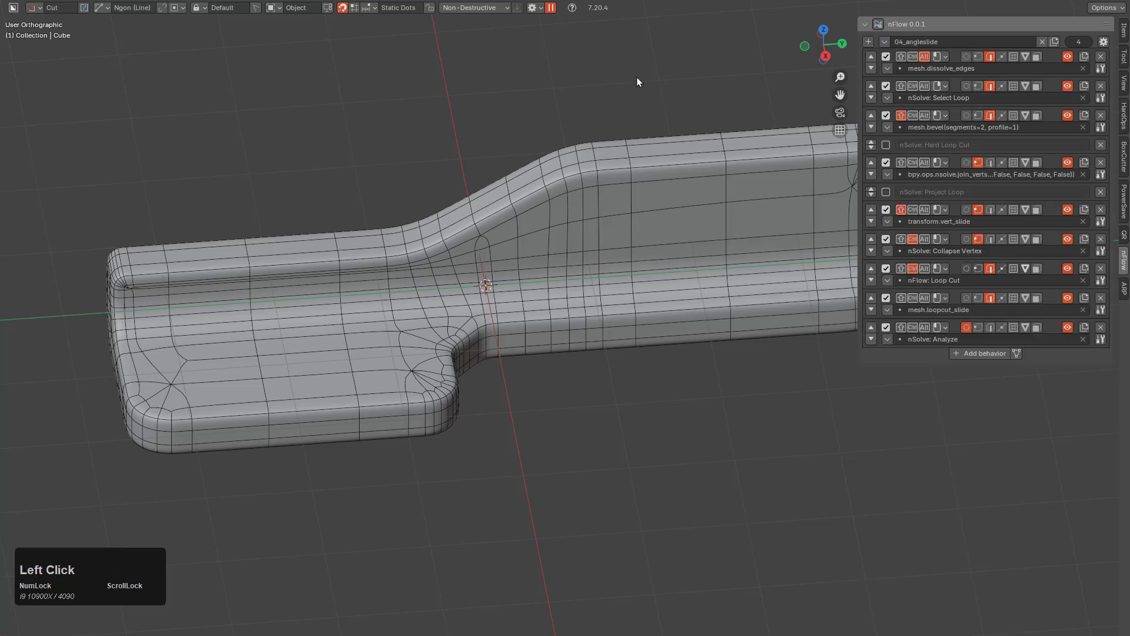
Rename the active nFlow preset as 04_angle_slide.
{"action": "left_click", "coordinate": [951, 41]}
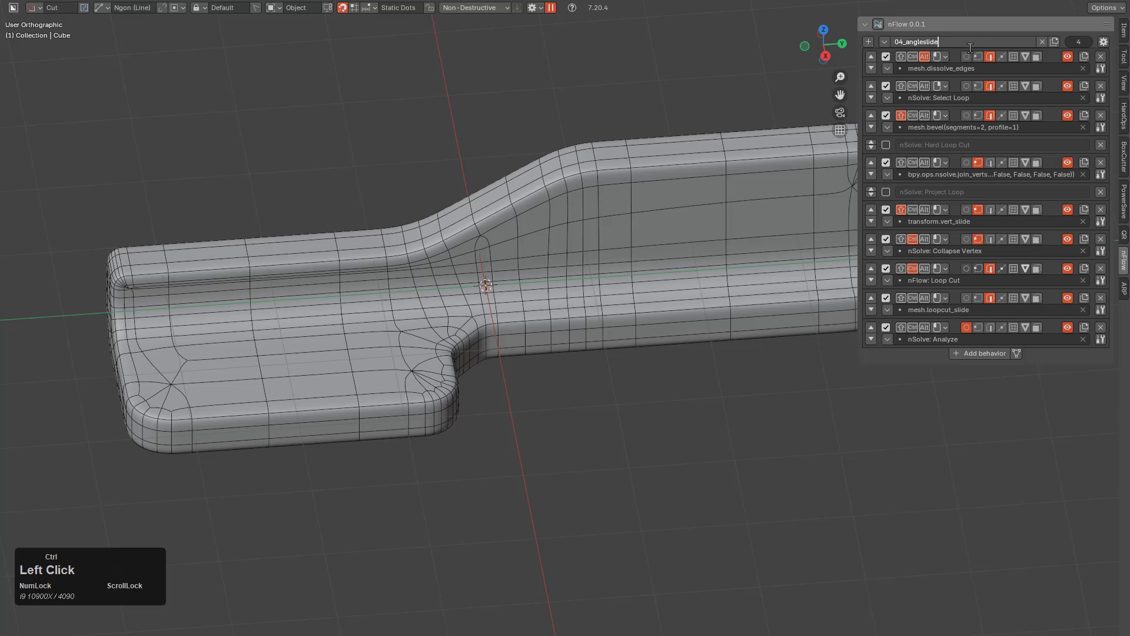
{"action": "key", "text": "Left"}
{"action": "key", "text": "Left"}
{"action": "key", "text": "Left"}
{"action": "key", "text": "Left"}
{"action": "key", "text": "Left"}
{"action": "key", "text": "Left"}
{"action": "type", "text": "_"}
{"action": "key", "text": "Return"}
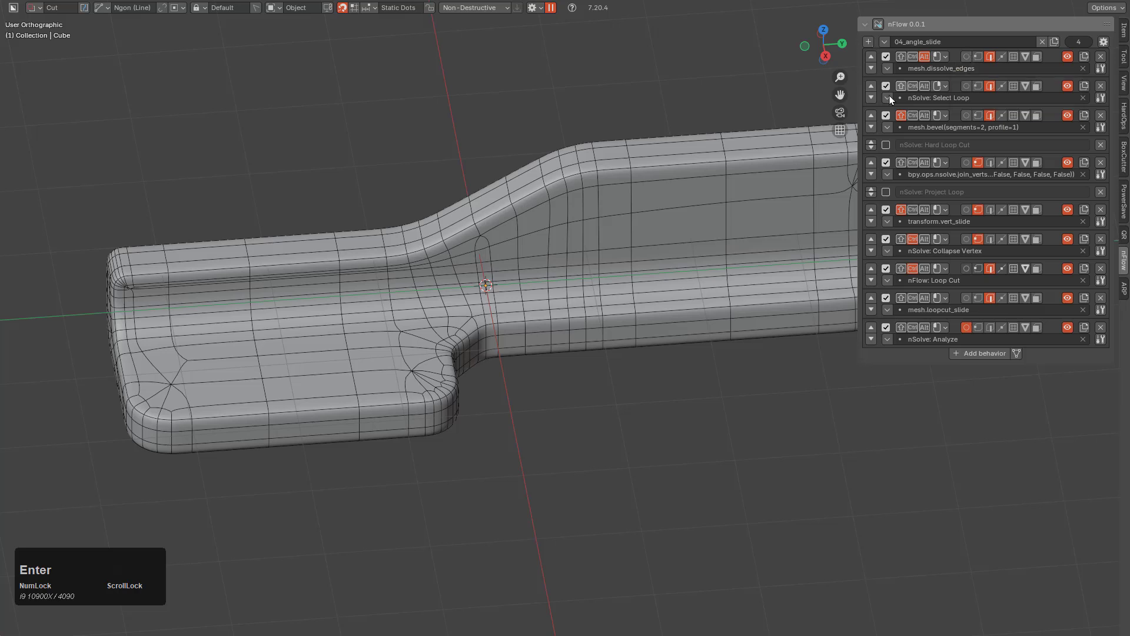
Start exporting the nFlow preset config and set the export directory to the nSolve add-on's config folder.
{"action": "left_click", "coordinate": [1103, 42]}
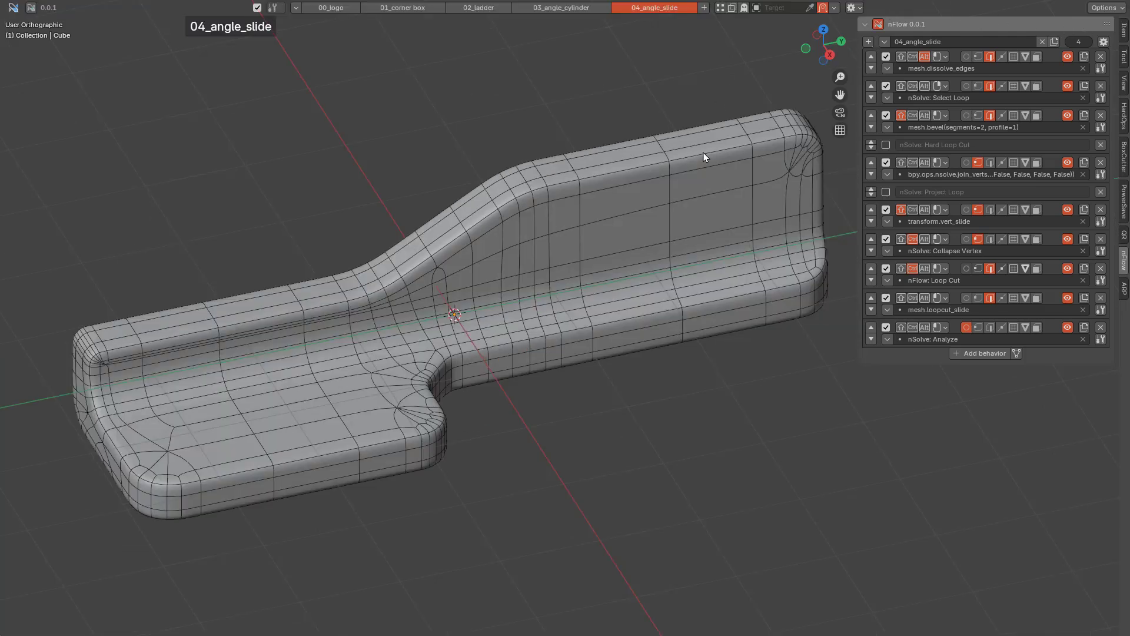
{"action": "middle_click_drag", "start_coordinate": [704, 153], "coordinate": [710, 153]}
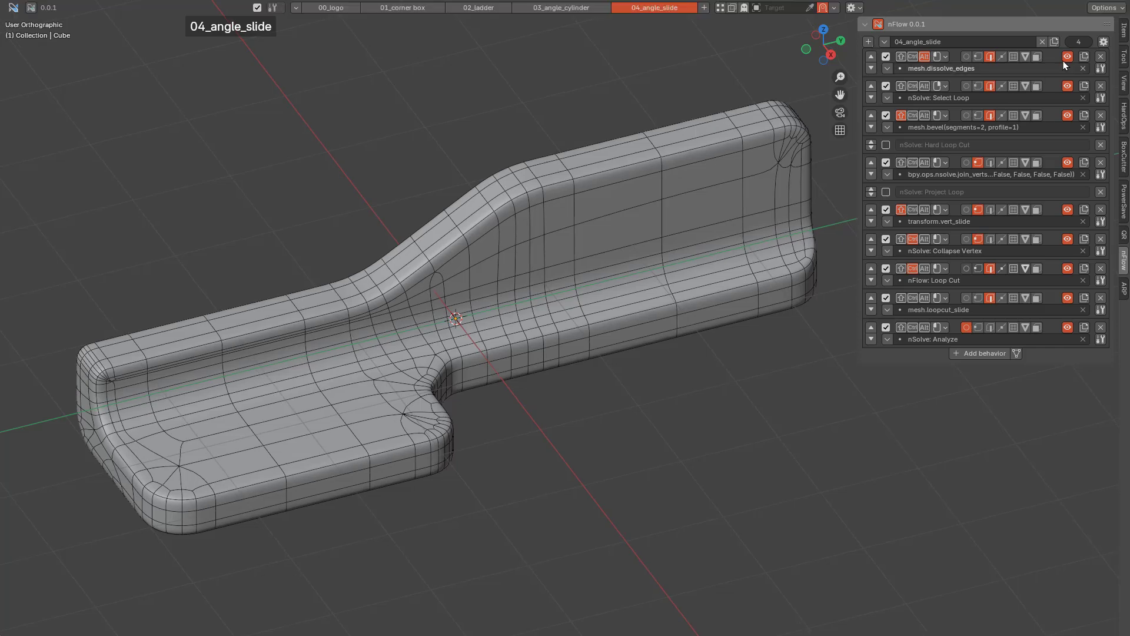
{"action": "left_click", "coordinate": [1103, 41]}
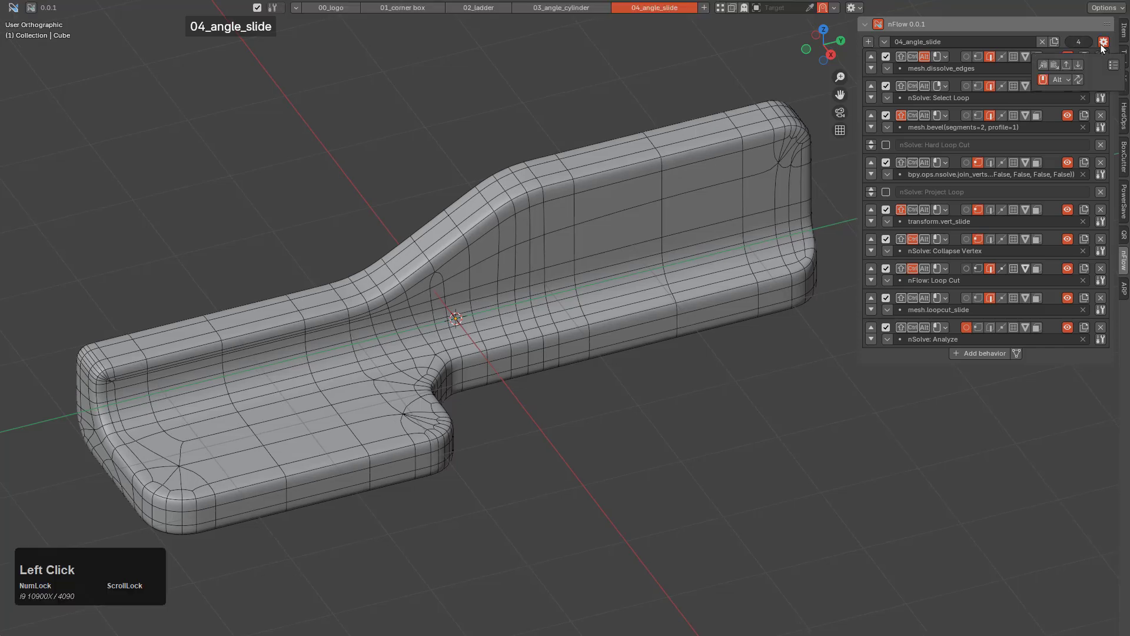
{"action": "left_click", "coordinate": [1067, 67]}
{"action": "left_click", "coordinate": [628, 155]}
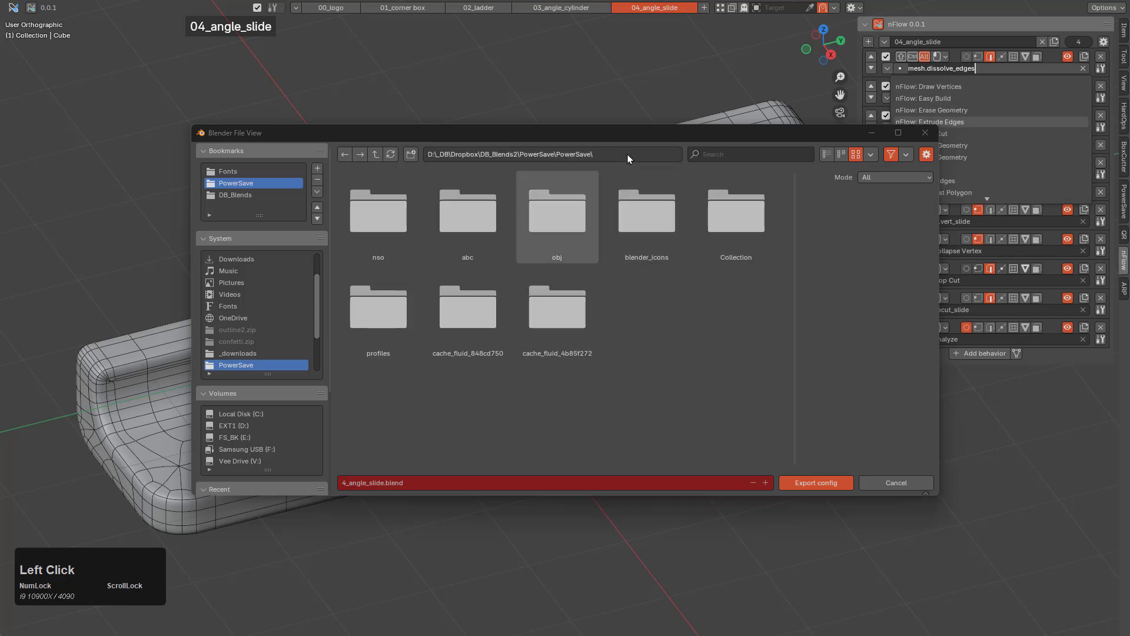
{"action": "type", "text": "C:\\Users\\Ehm Ecks\\AppData\\Roaming\\Blender Foundation\\Blender\\4.2\\scripts\\addons\\nSolve\\config"}
{"action": "type", "text": "+"}
{"action": "key", "text": "KP_Enter"}
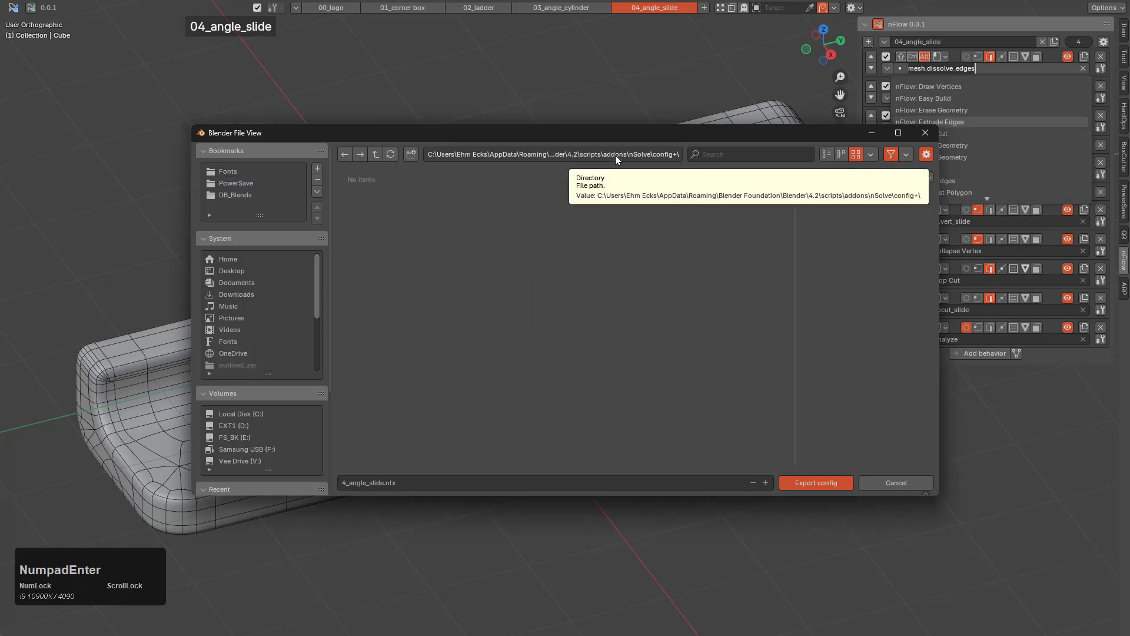
{"action": "left_click", "coordinate": [635, 154]}
{"action": "key", "text": "ctrl+v"}
{"action": "key", "text": "KP_Enter"}
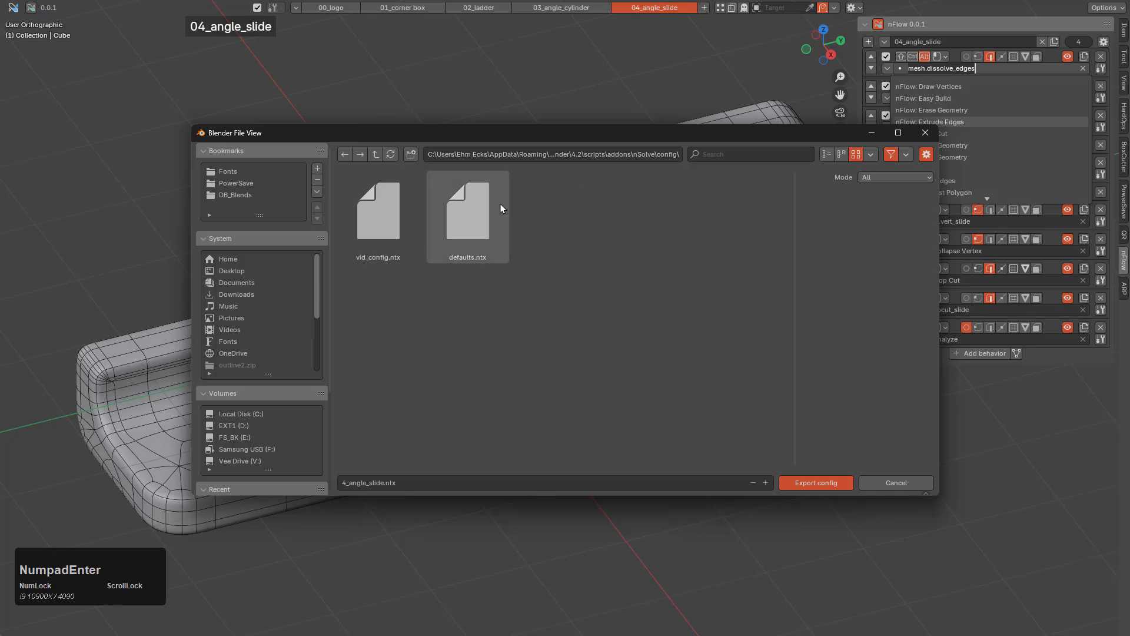
Pick the existing vid_config.ntx file and export the preset config.
{"action": "left_click", "coordinate": [390, 202]}
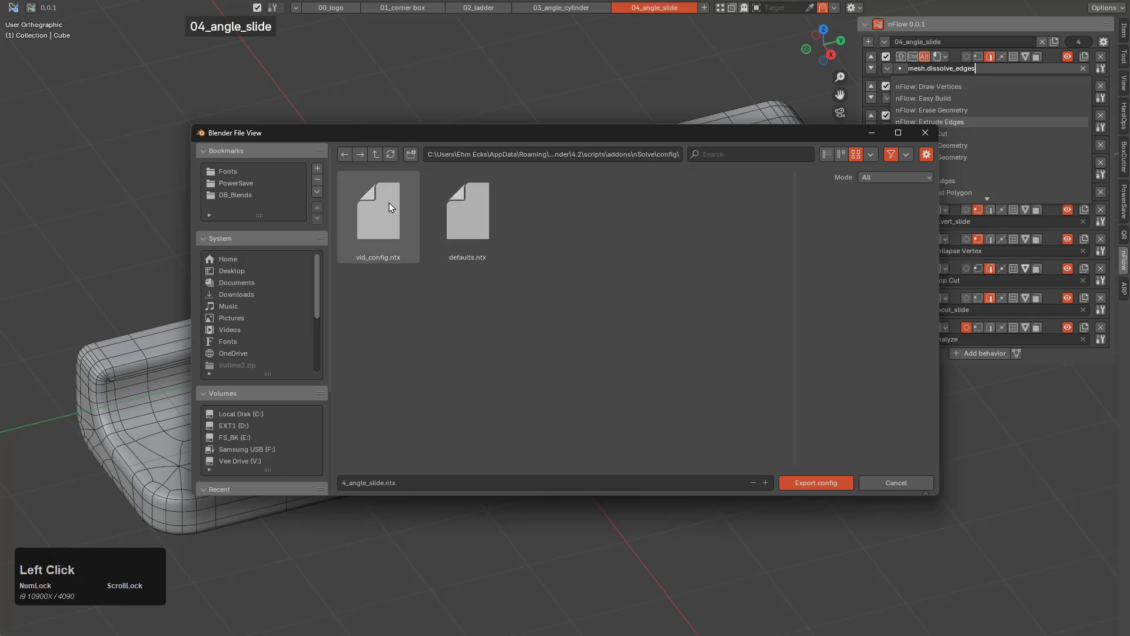
{"action": "left_click", "coordinate": [813, 482]}
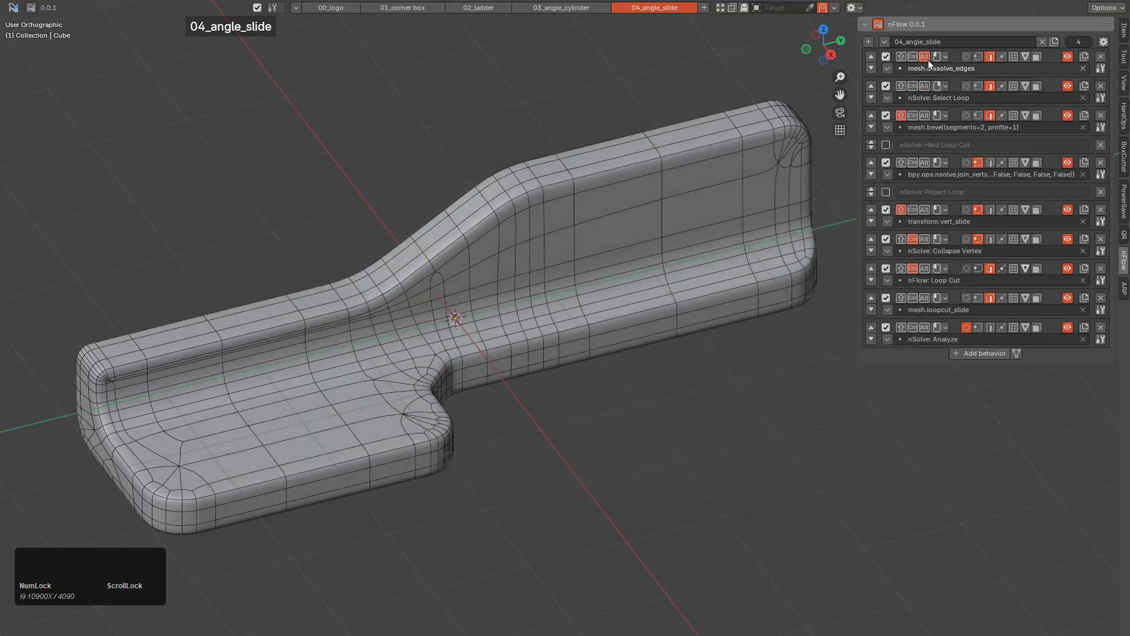
Bevel the vertical edge loop crossing the middle of the tall wall with 2 segments and an offset of about 0.56 m.
{"action": "middle_click_drag", "start_coordinate": [540, 303], "coordinate": [546, 269]}
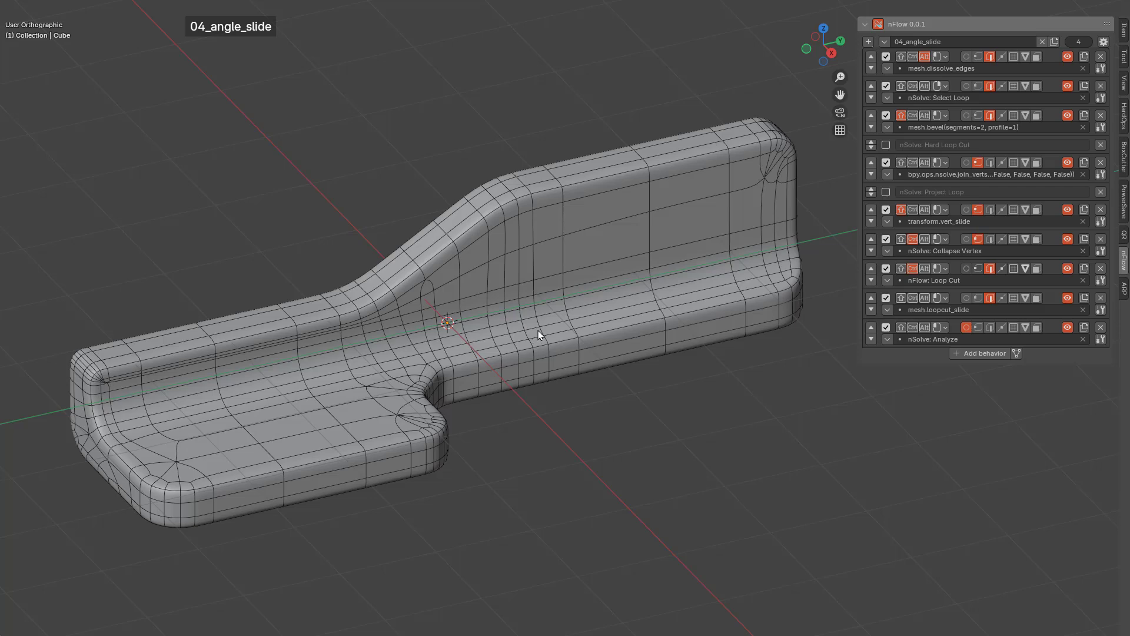
{"action": "key", "text": "Tab"}
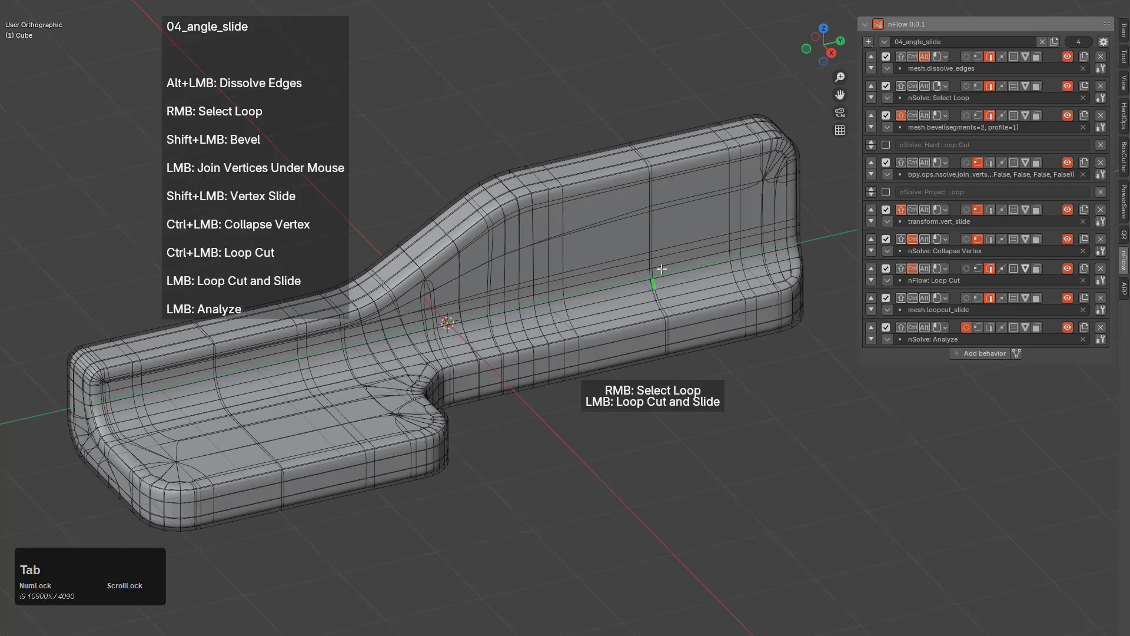
{"action": "left_click", "coordinate": [652, 230], "text": "alt"}
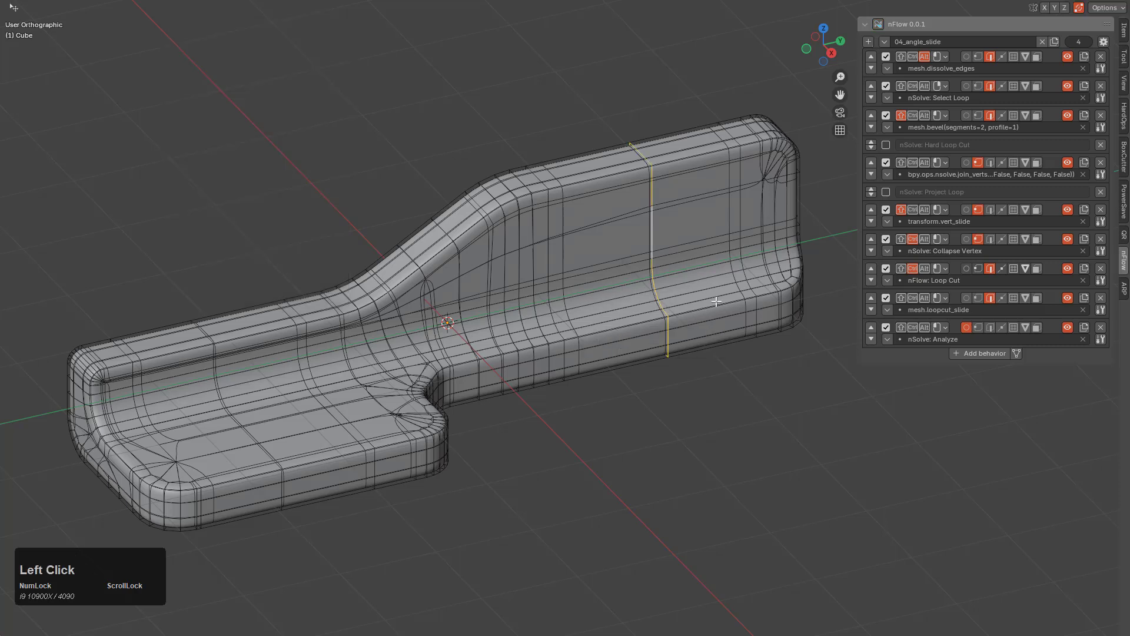
{"action": "key", "text": "ctrl+b"}
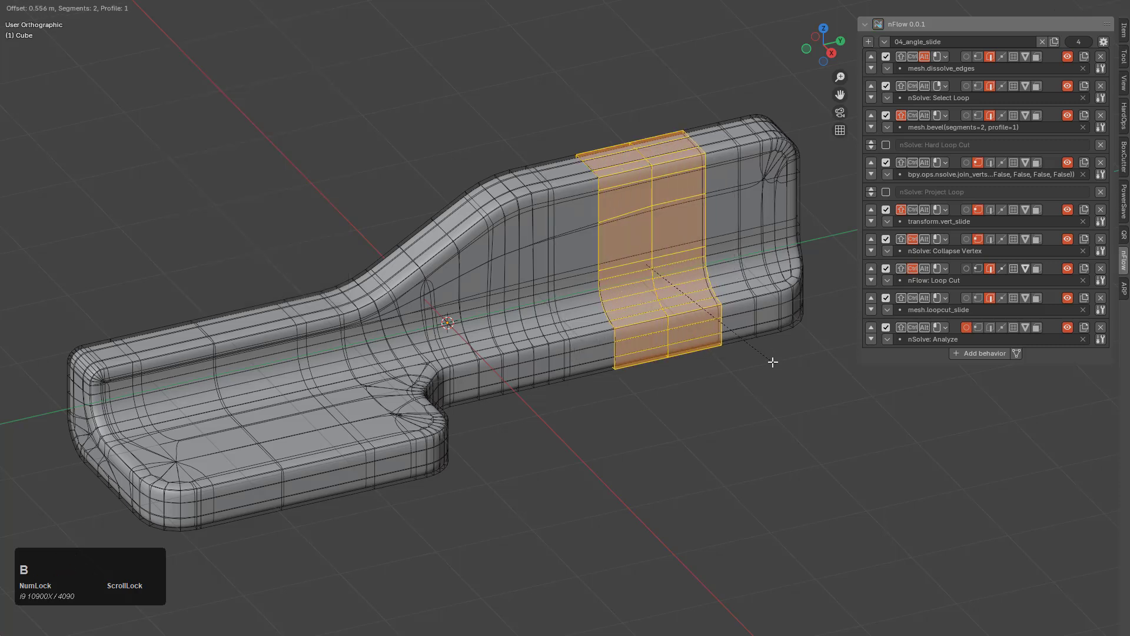
{"action": "left_click", "coordinate": [777, 363]}
{"action": "key", "text": "alt+a"}
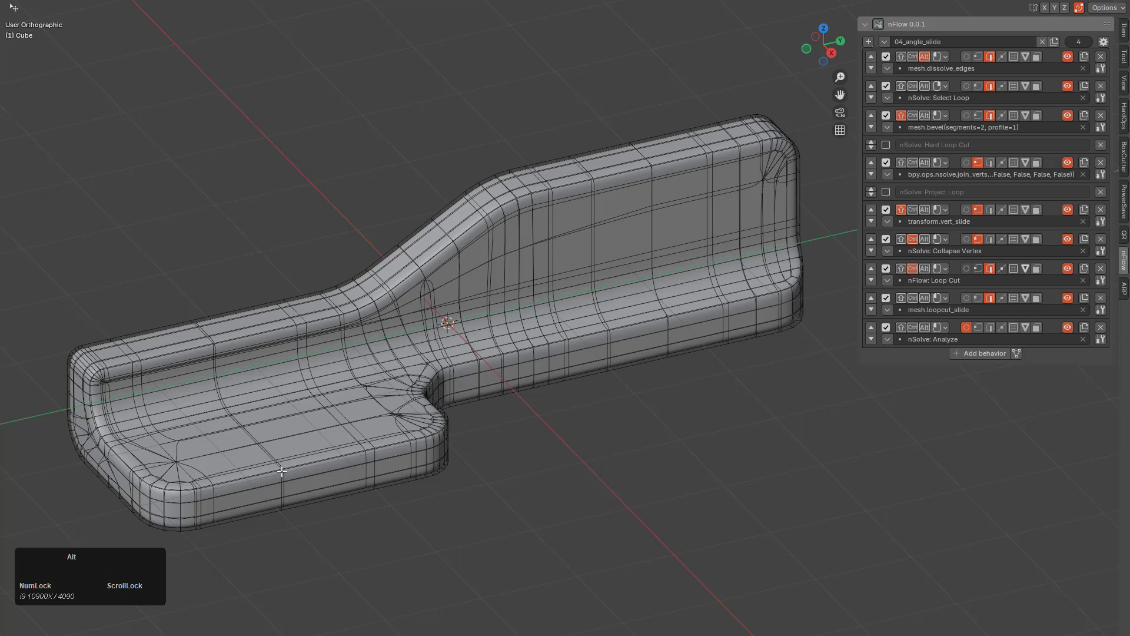
Bevel the edge loop crossing the wide flange and low wall with 2 segments, about 0.52 m offset, and return to Object Mode.
{"action": "left_click", "coordinate": [260, 455]}
{"action": "key", "text": "ctrl+b"}
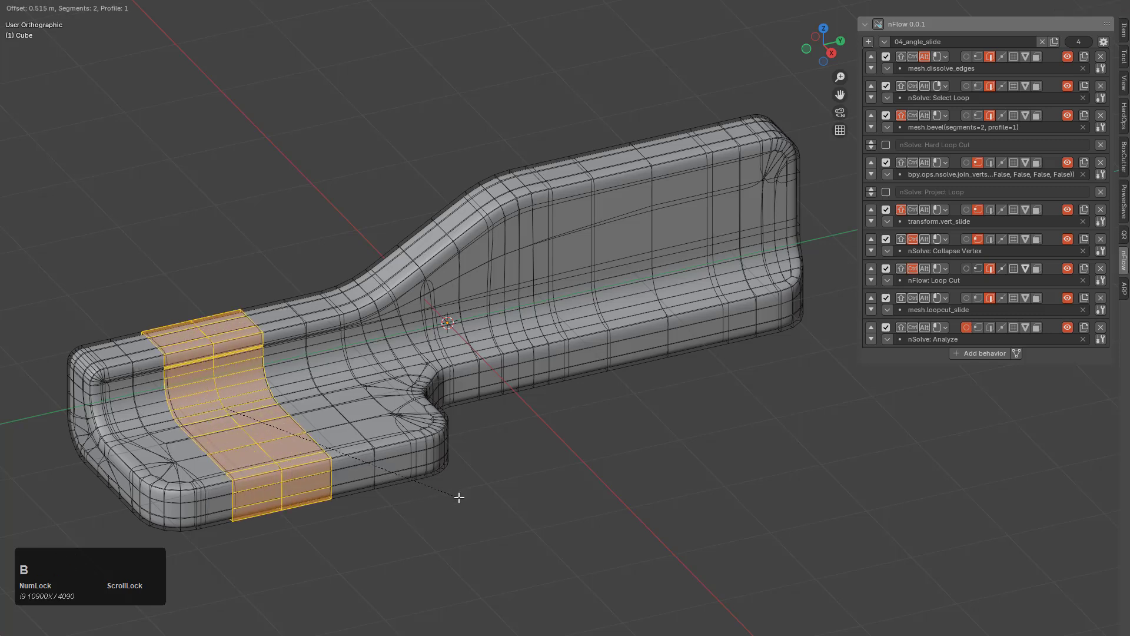
{"action": "left_click", "coordinate": [462, 497]}
{"action": "key", "text": "alt+a"}
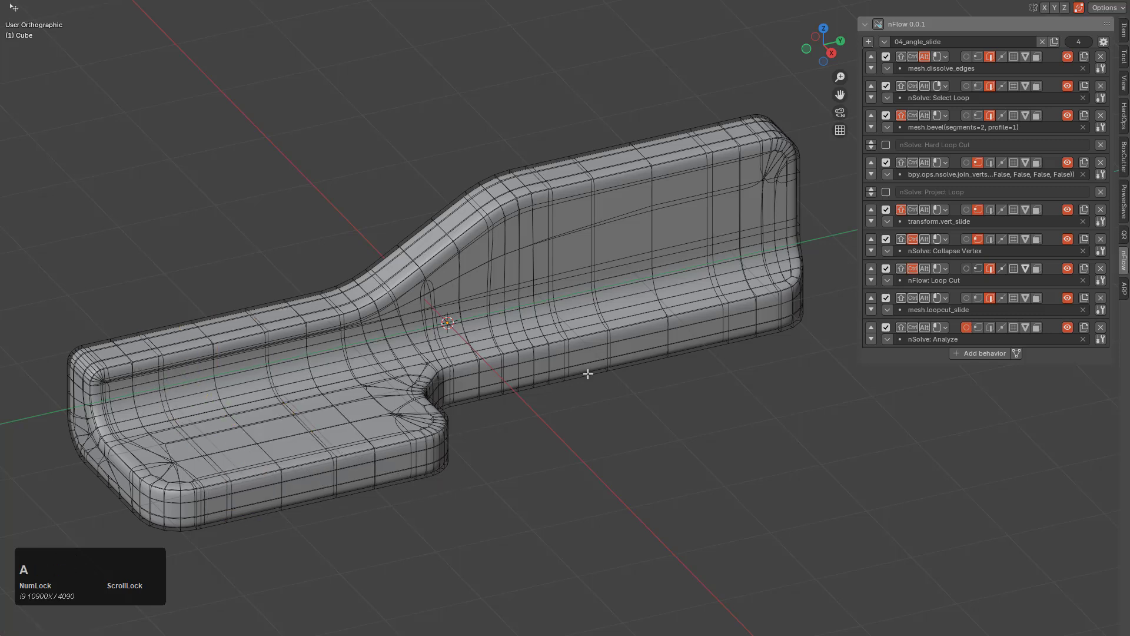
{"action": "key", "text": "Tab"}
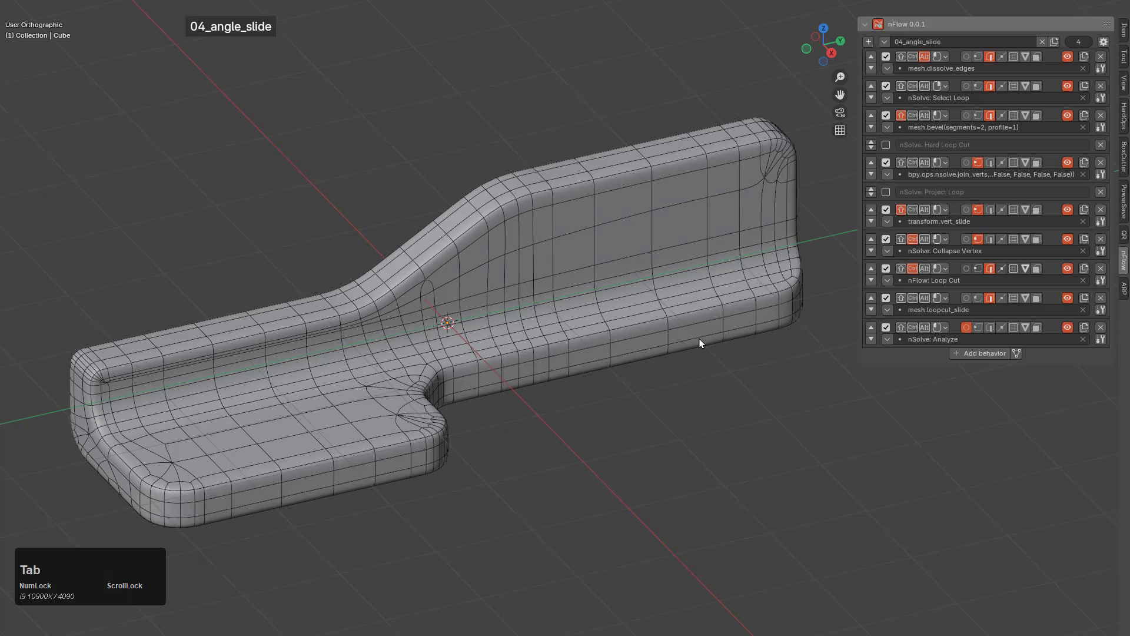
{"action": "key", "text": "Tab"}
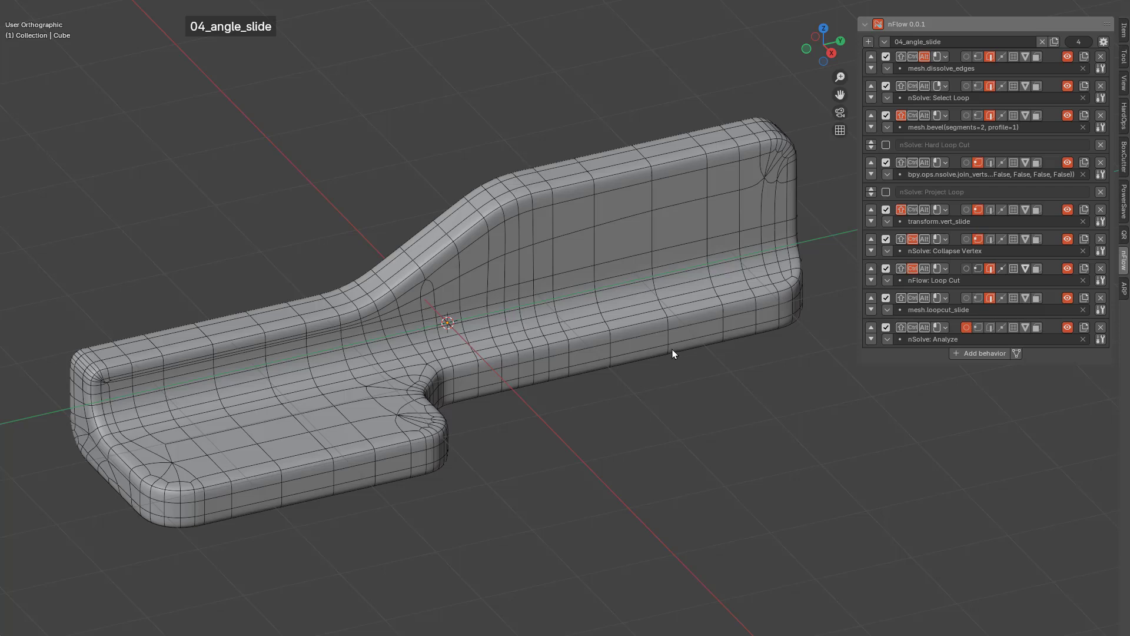
Switch to the nSolve tool and load 4_angle_slide.blend from the nSolve helper's file list.
{"action": "left_click", "coordinate": [632, 320]}
{"action": "middle_click_drag", "start_coordinate": [632, 320], "coordinate": [670, 346]}
{"action": "key", "text": "n"}
{"action": "key", "text": "t"}
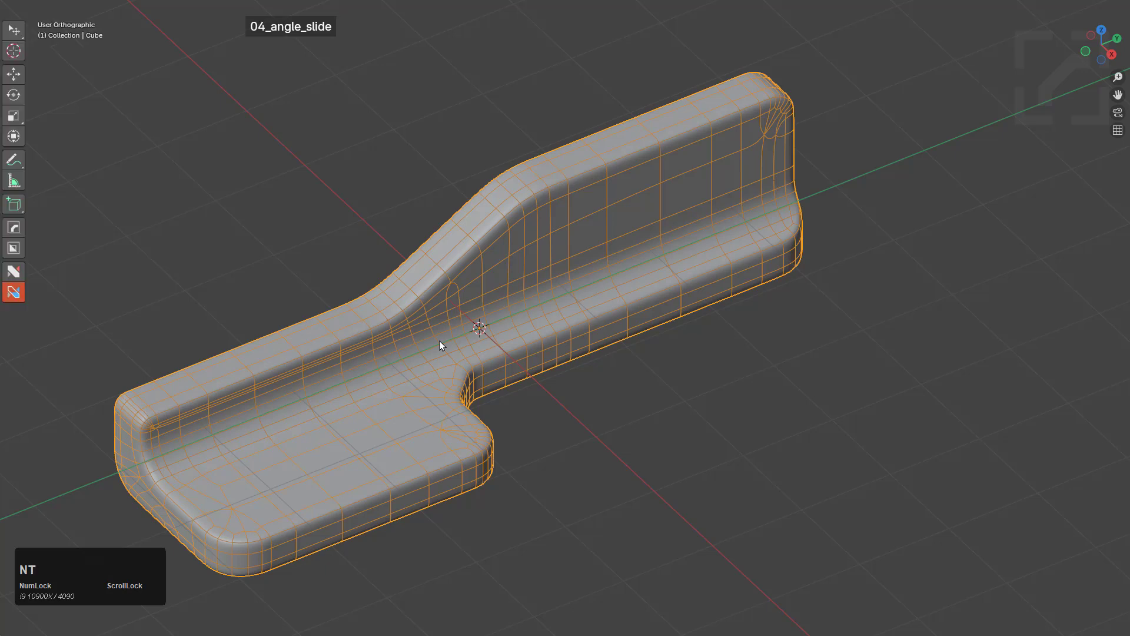
{"action": "left_click", "coordinate": [15, 271]}
{"action": "key", "text": "d"}
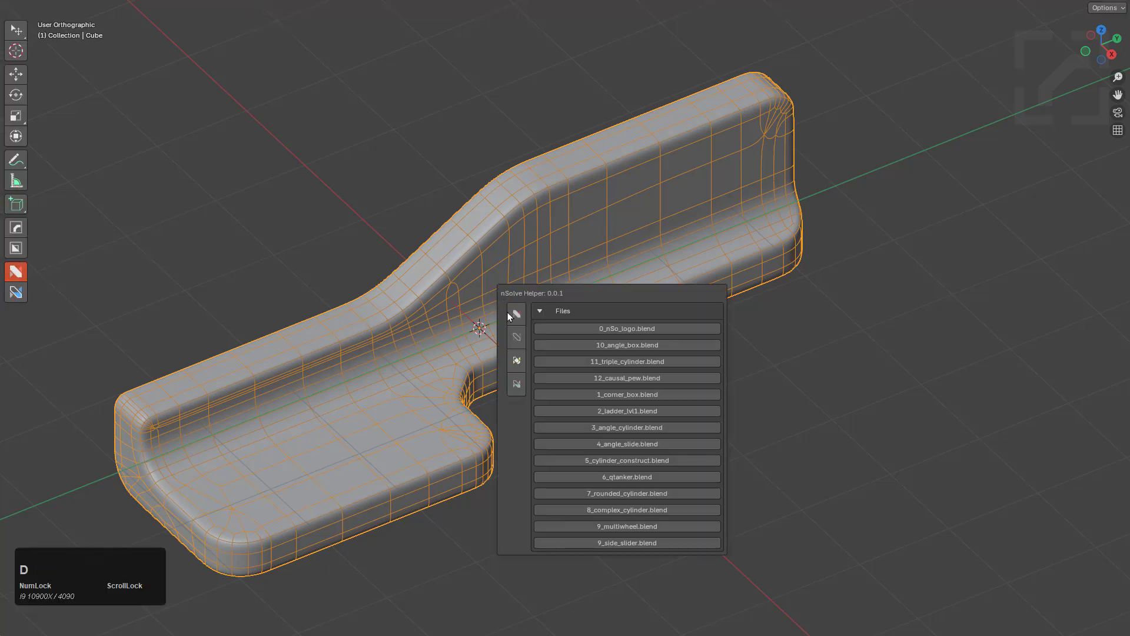
{"action": "left_click", "coordinate": [625, 445]}
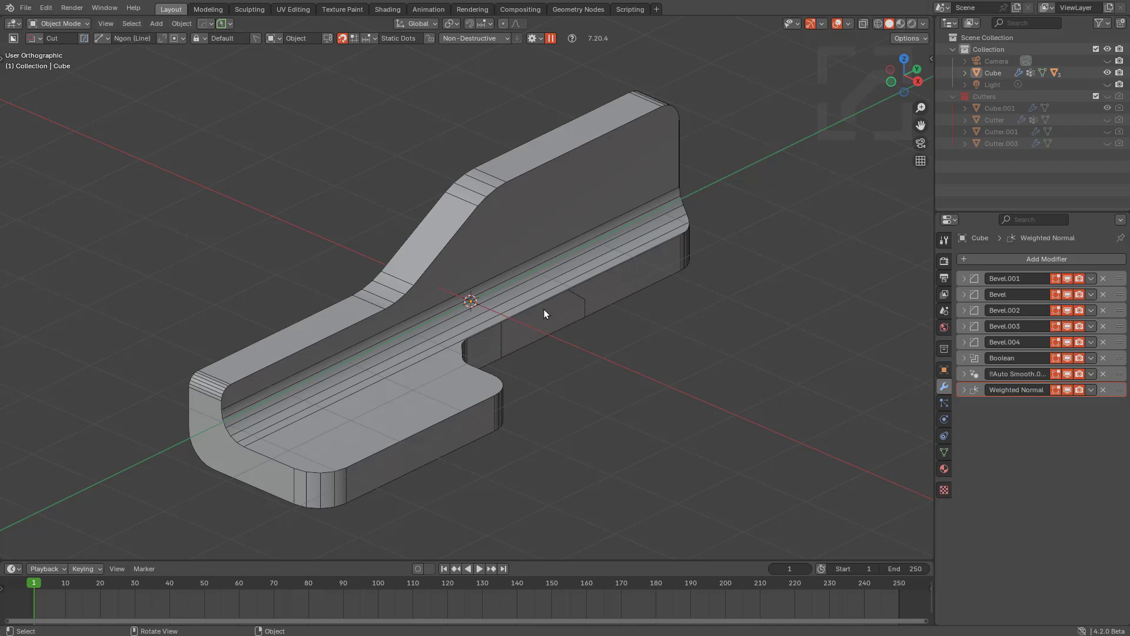
Select the reloaded part and remesh it with Quad Remesher at a quad count of 5000.
{"action": "left_click", "coordinate": [512, 312]}
{"action": "key", "text": "n"}
{"action": "key", "text": "space"}
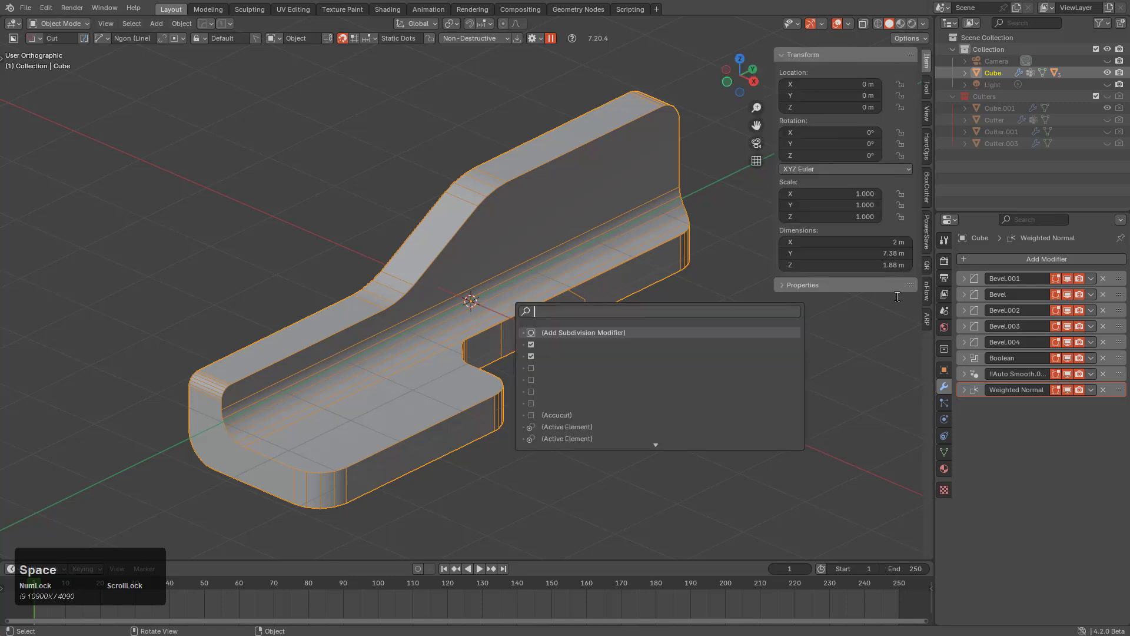
{"action": "left_click", "coordinate": [926, 265]}
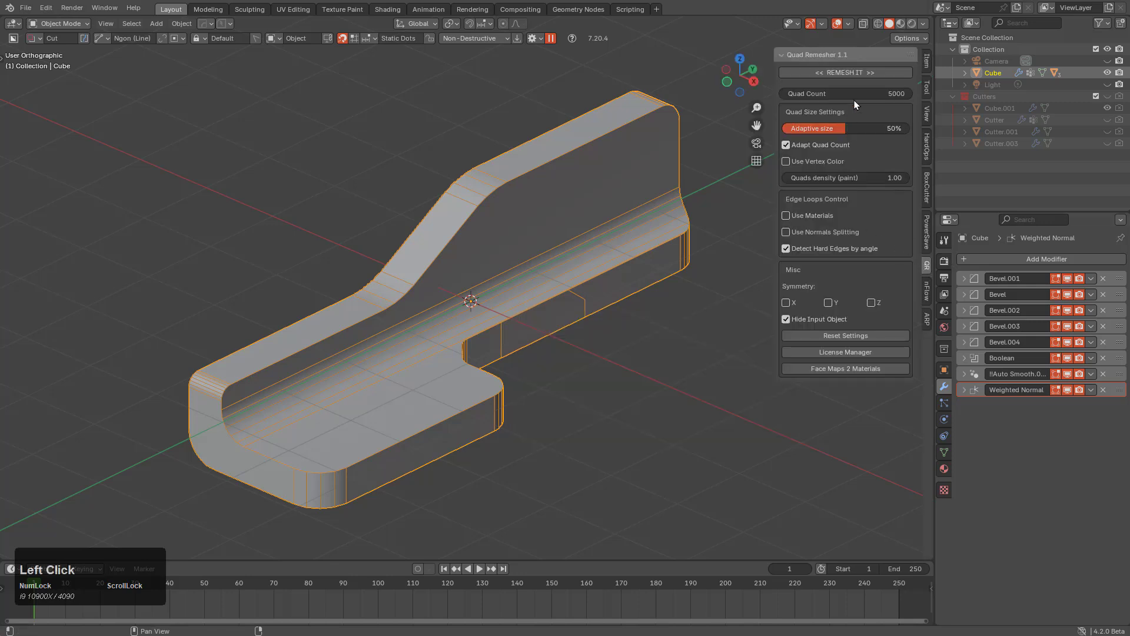
{"action": "left_click", "coordinate": [851, 72]}
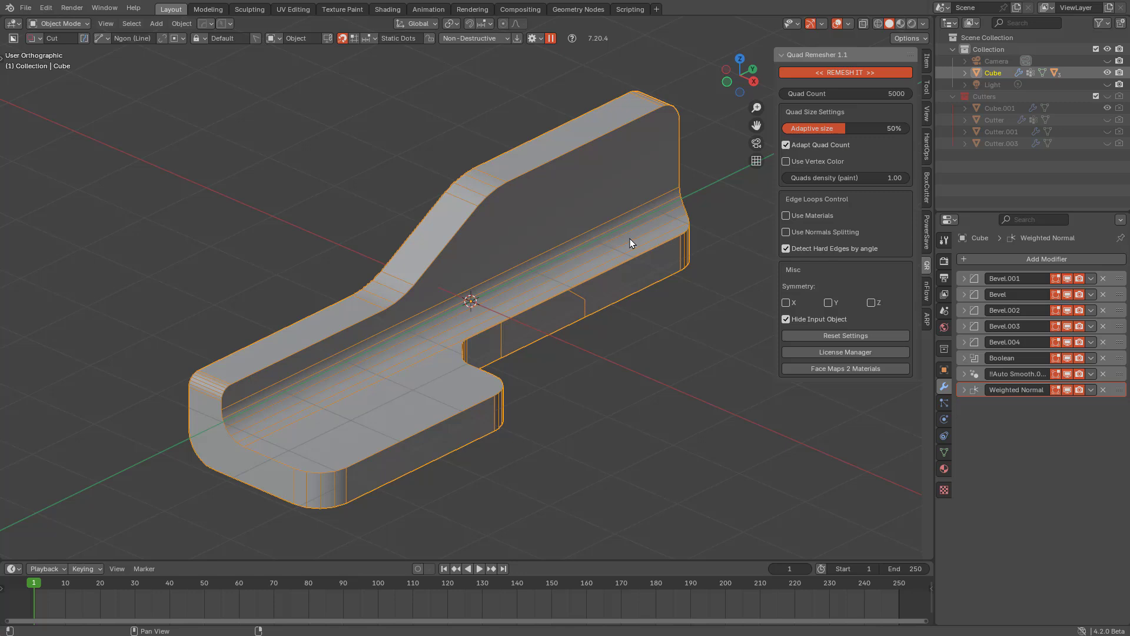
{"action": "left_click", "coordinate": [599, 259]}
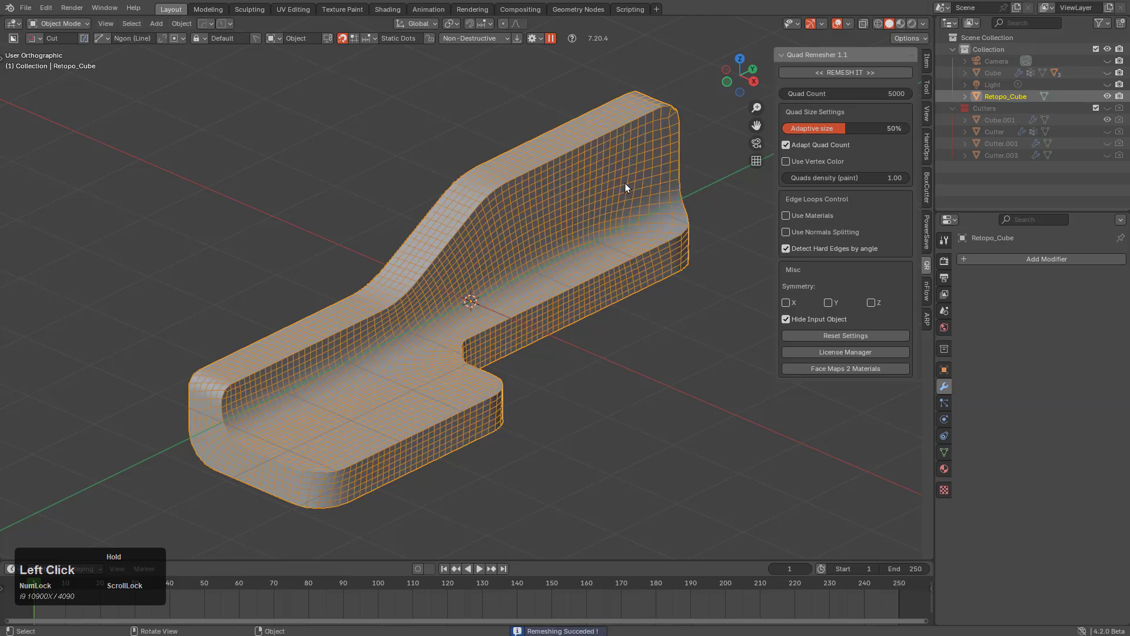
Deselect the remeshed part and examine how accurately its inner corner fillet follows the curve in back view.
{"action": "left_click", "coordinate": [623, 189]}
{"action": "middle_click_drag", "start_coordinate": [622, 189], "coordinate": [614, 188]}
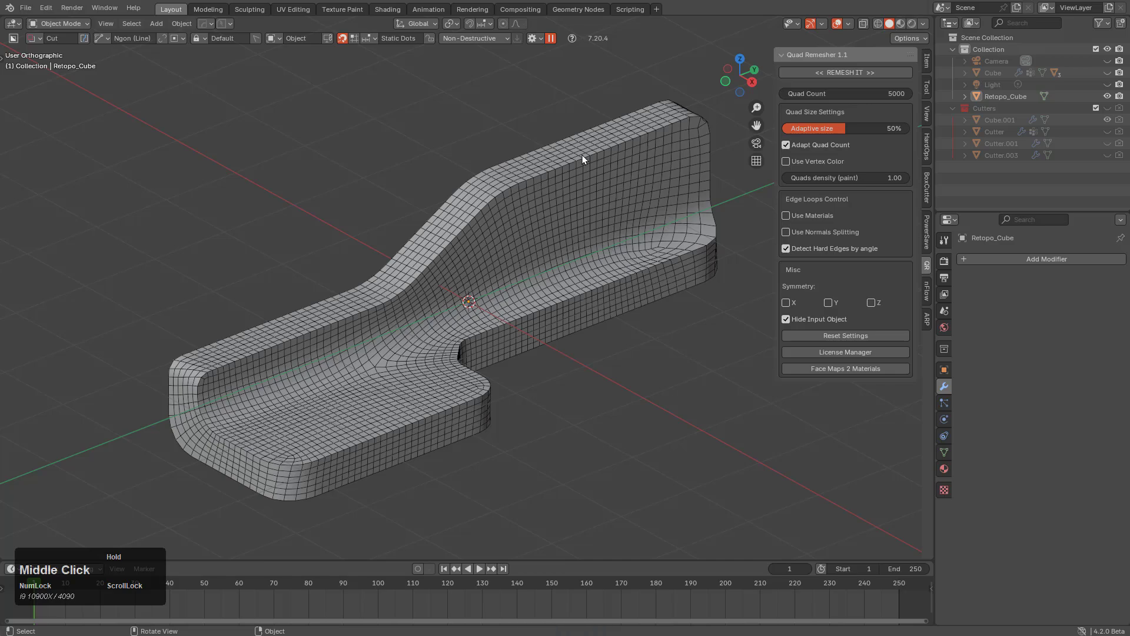
{"action": "middle_click_drag", "start_coordinate": [581, 162], "coordinate": [398, 136]}
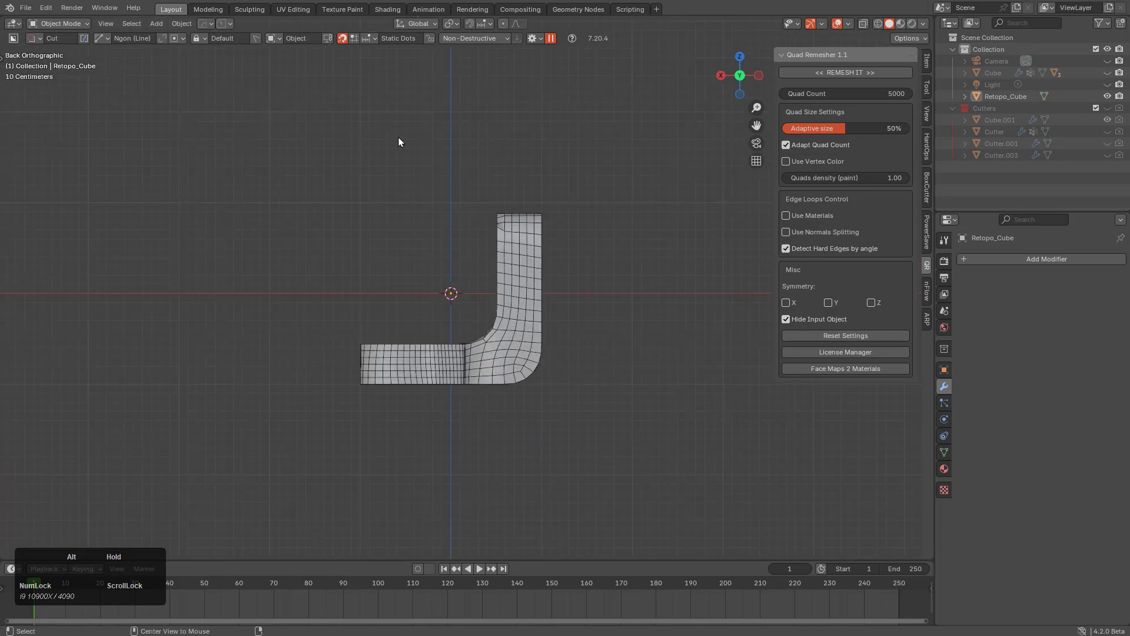
{"action": "middle_click", "coordinate": [480, 271], "text": "alt"}
{"action": "scroll", "coordinate": [508, 254], "scroll_direction": "up", "scroll_amount": 6}
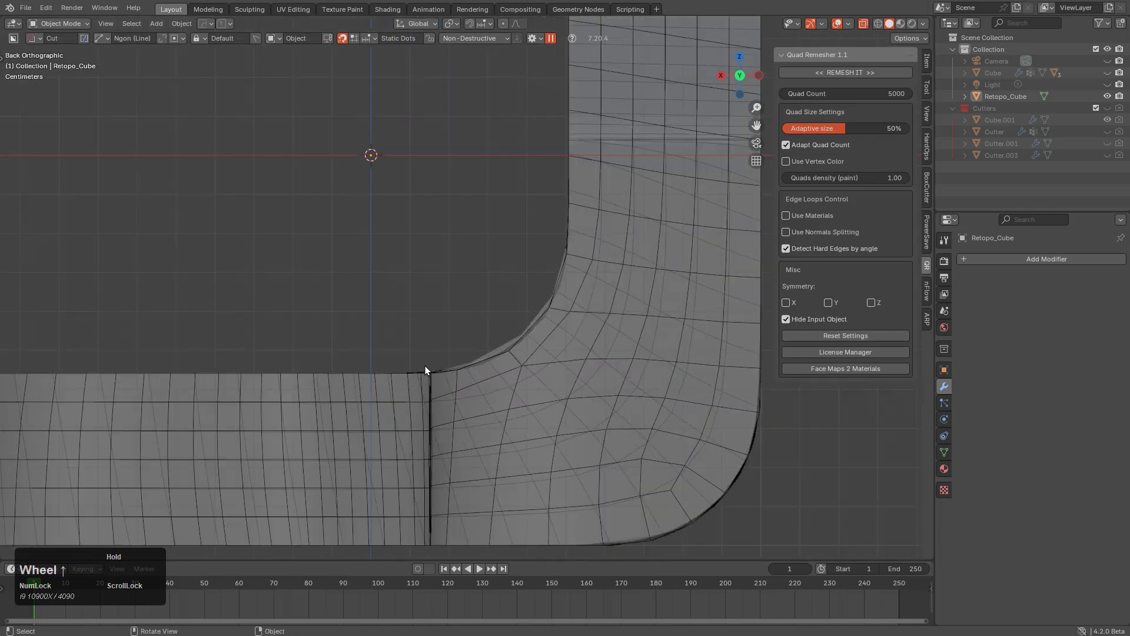
{"action": "scroll", "coordinate": [430, 380], "scroll_direction": "up", "scroll_amount": 4}
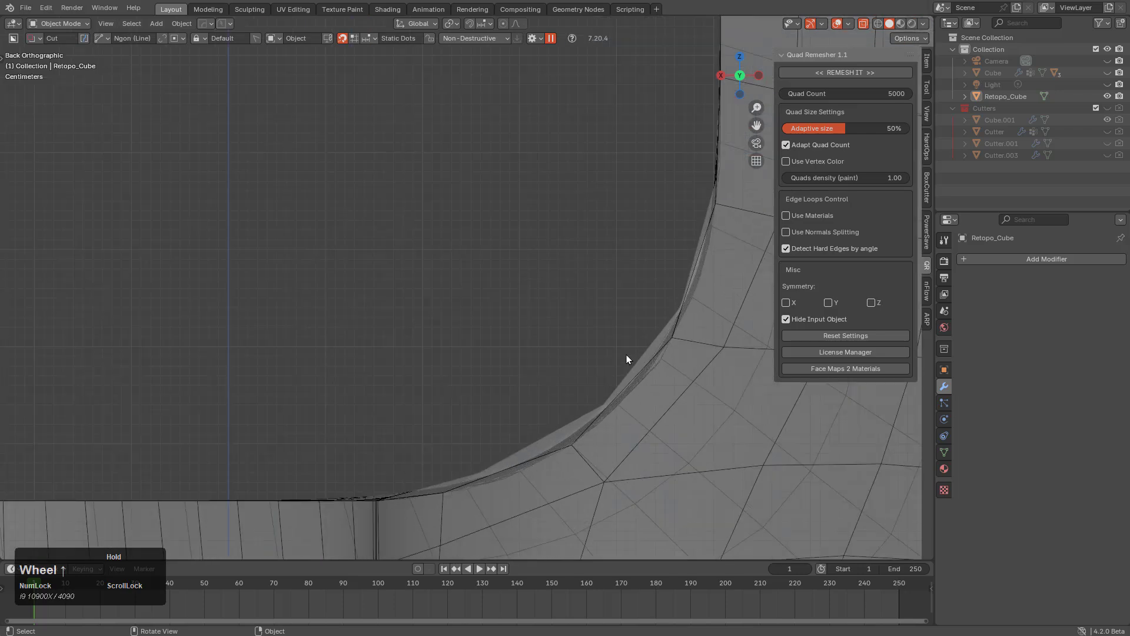
{"action": "scroll", "coordinate": [612, 353], "scroll_direction": "down", "scroll_amount": 10}
{"action": "scroll", "coordinate": [579, 327], "scroll_direction": "up", "scroll_amount": 2}
{"action": "scroll", "coordinate": [530, 315], "scroll_direction": "down", "scroll_amount": 4}
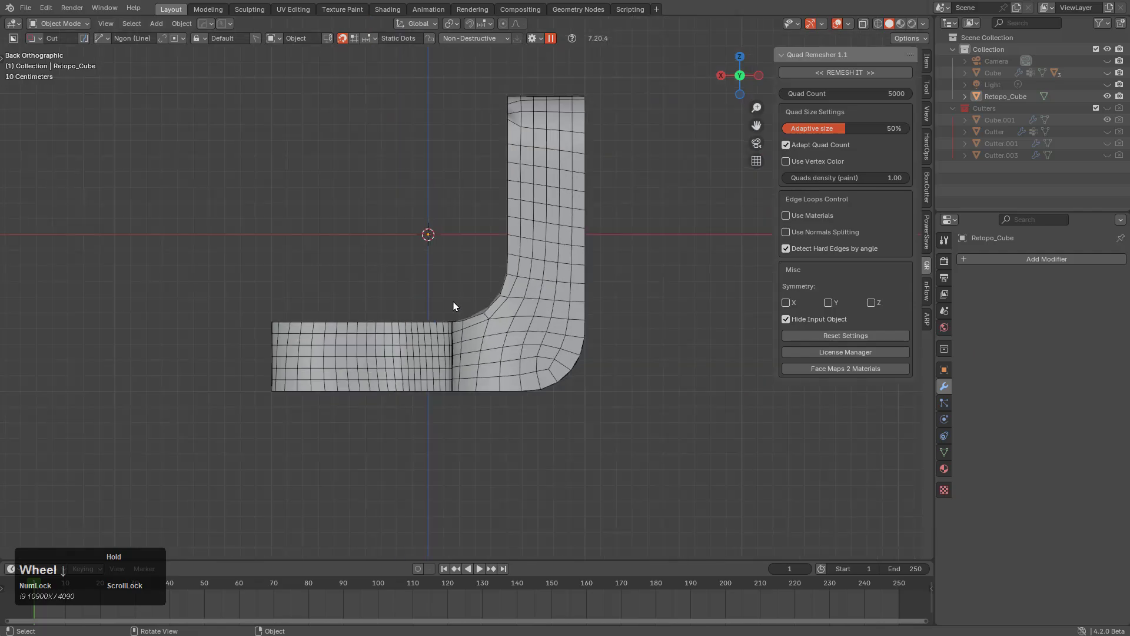
Examine the remeshed topology around the notch and the outer rounded corner of the L-shaped end.
{"action": "middle_click_drag", "start_coordinate": [453, 306], "coordinate": [542, 378]}
{"action": "scroll", "coordinate": [479, 353], "scroll_direction": "up", "scroll_amount": 2}
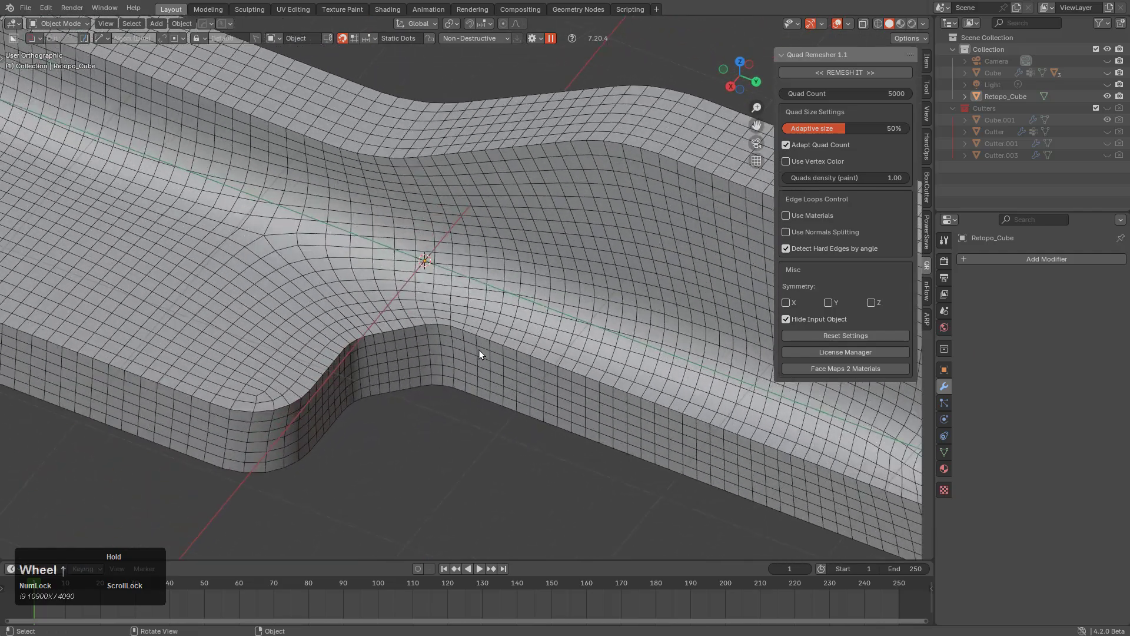
{"action": "scroll", "coordinate": [479, 353], "scroll_direction": "down", "scroll_amount": 3}
{"action": "middle_click_drag", "start_coordinate": [466, 349], "coordinate": [382, 292]}
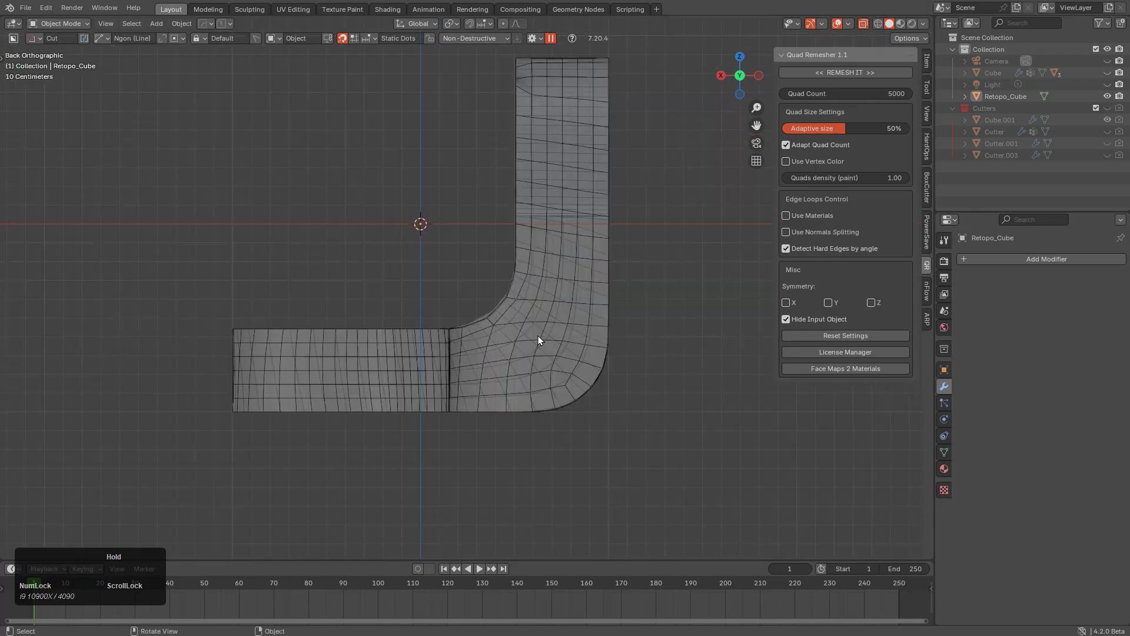
{"action": "scroll", "coordinate": [538, 340], "scroll_direction": "up", "scroll_amount": 1}
{"action": "scroll", "coordinate": [663, 376], "scroll_direction": "up", "scroll_amount": 4}
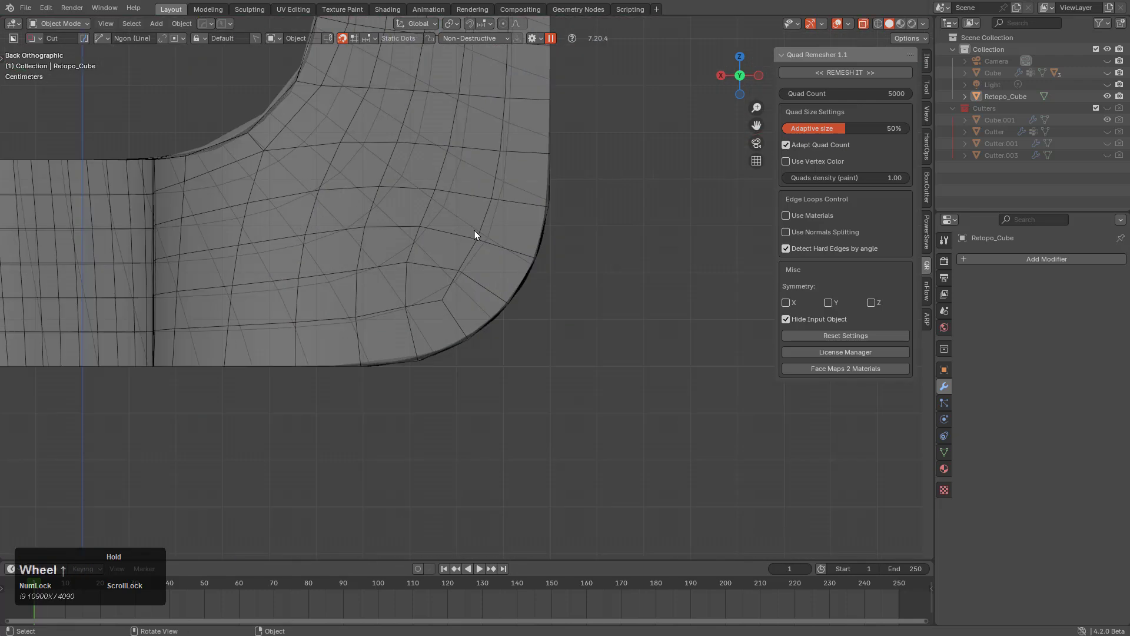
{"action": "scroll", "coordinate": [616, 246], "scroll_direction": "up", "scroll_amount": 3}
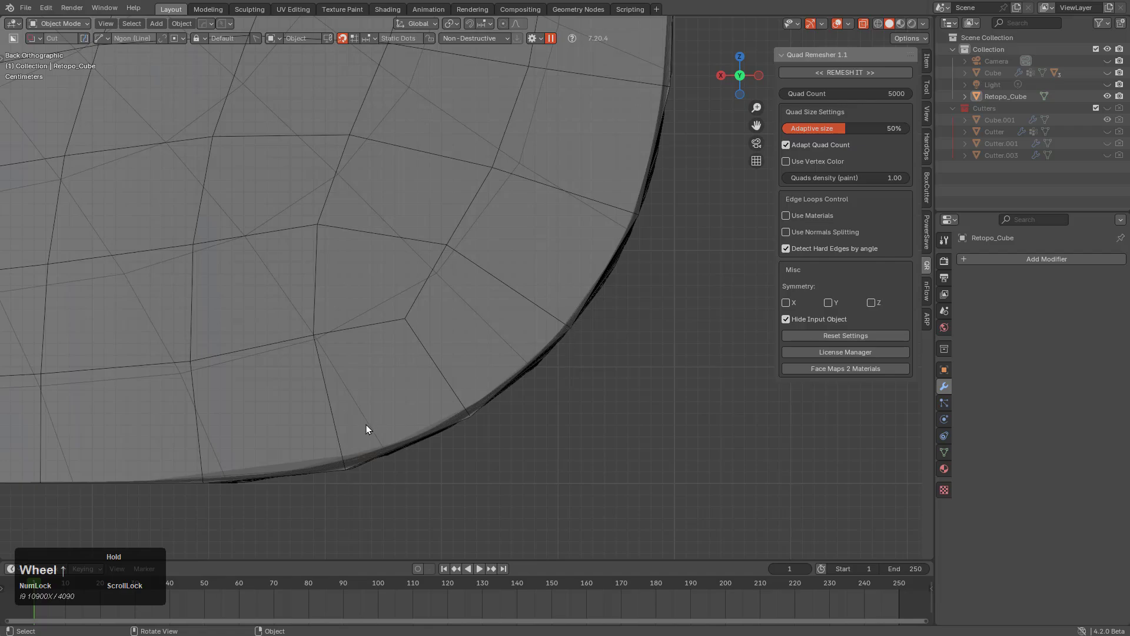
{"action": "scroll", "coordinate": [570, 305], "scroll_direction": "down", "scroll_amount": 7}
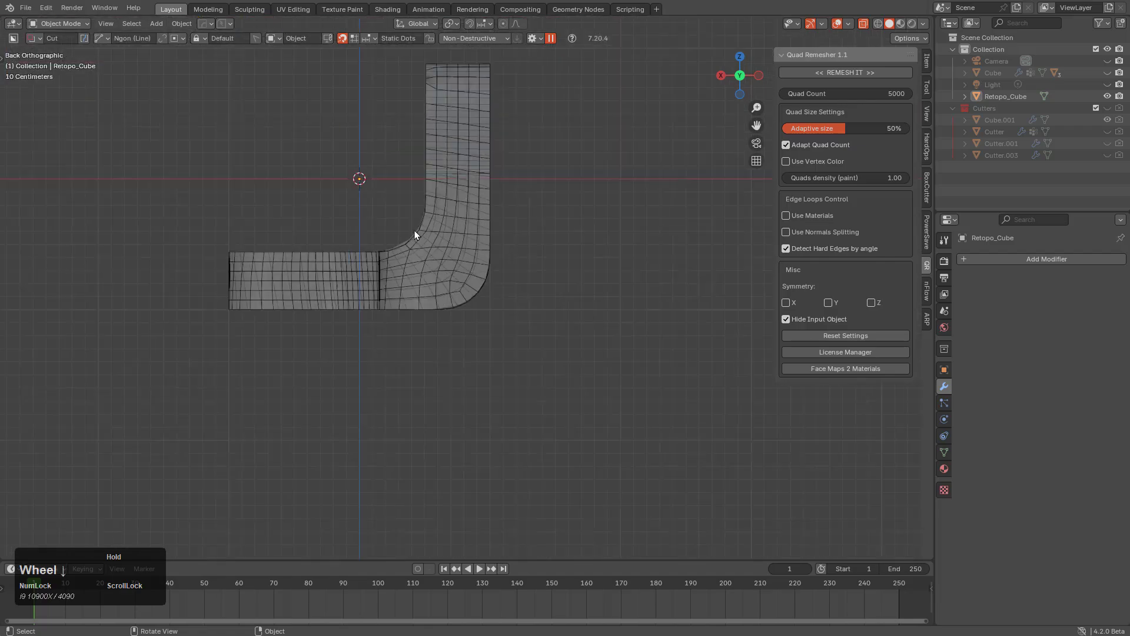
{"action": "middle_click_drag", "start_coordinate": [414, 231], "coordinate": [570, 269]}
Try a quad count of 250, and undo back past the 5000-quad remesh to restore the original part.
{"action": "left_click", "coordinate": [859, 93]}
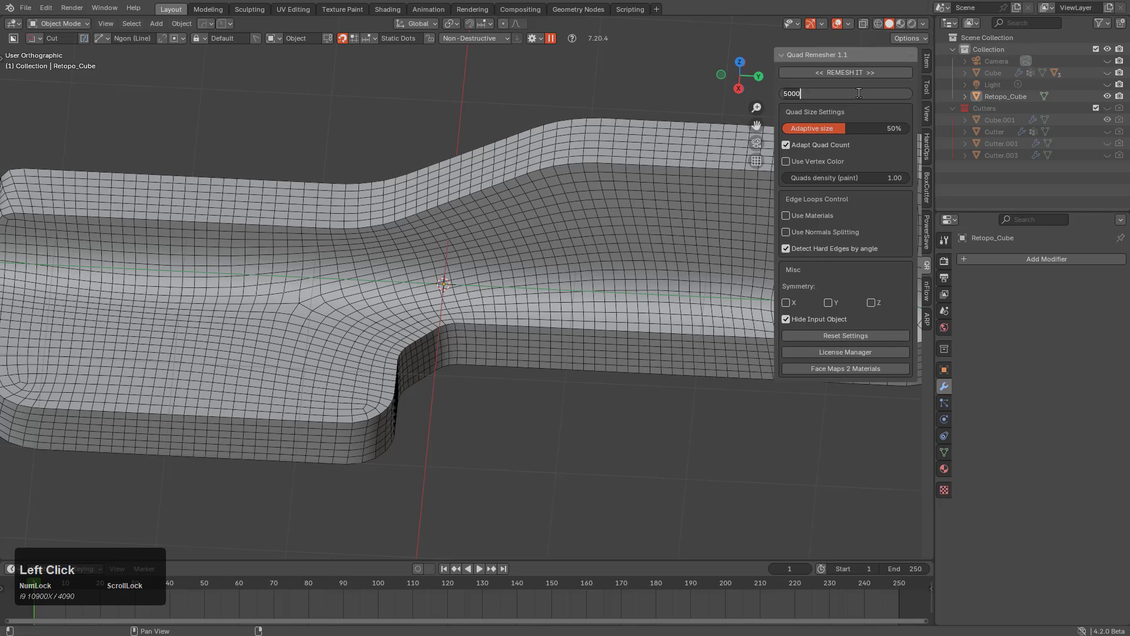
{"action": "type", "text": "250"}
{"action": "key", "text": "KP_Enter"}
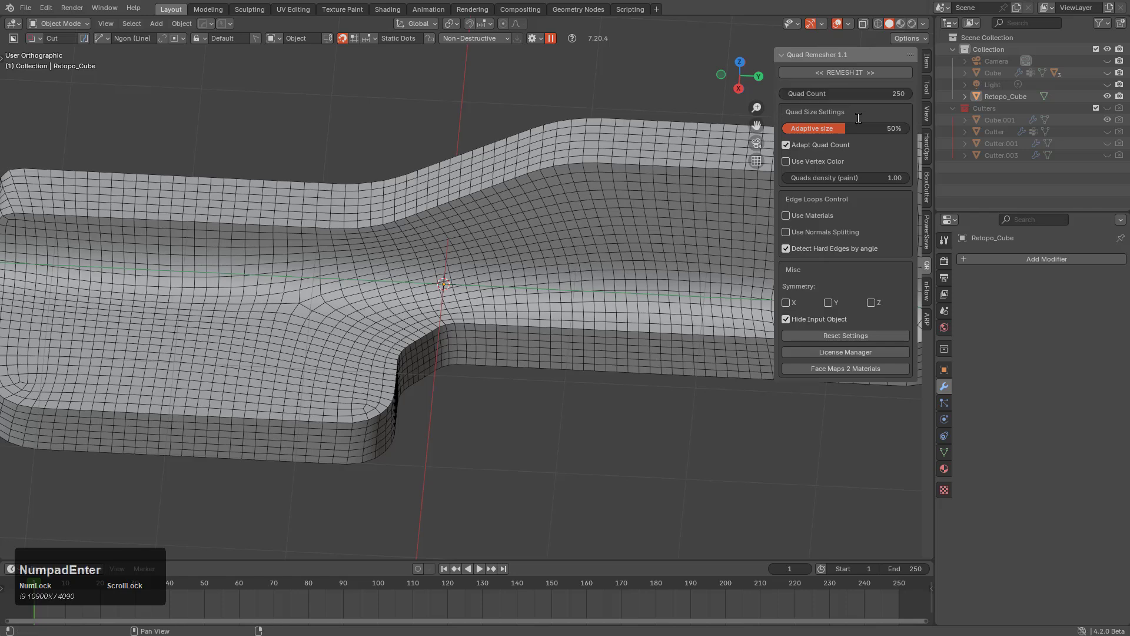
{"action": "key", "text": "ctrl+z"}
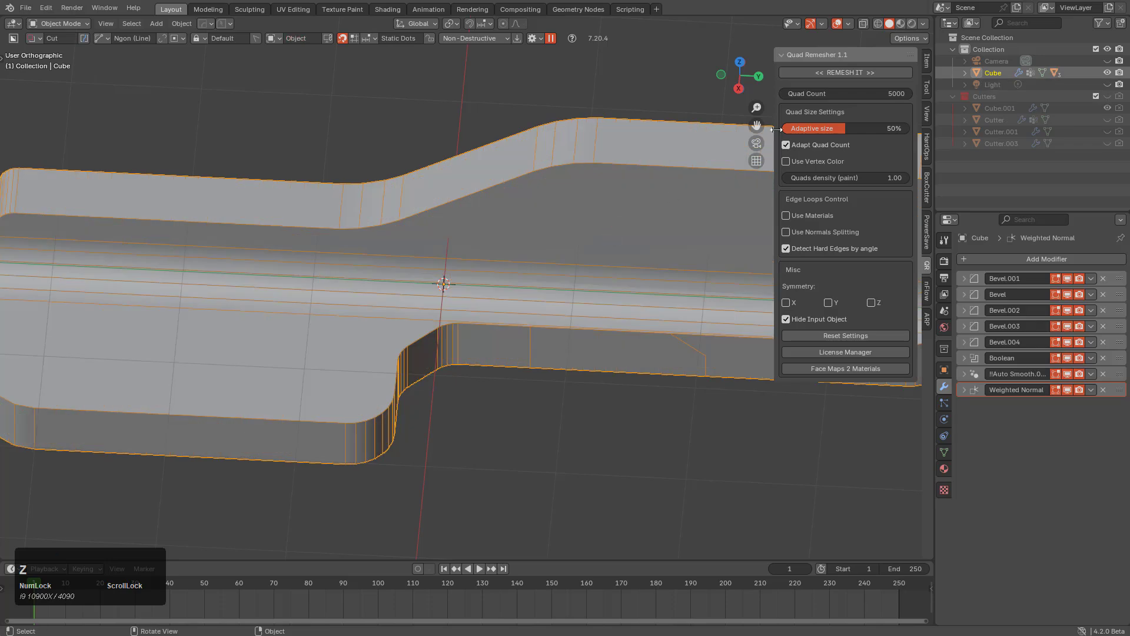
Set the quad count to 250 and remesh the original part with Quad Remesher.
{"action": "left_click", "coordinate": [835, 93]}
{"action": "type", "text": "250"}
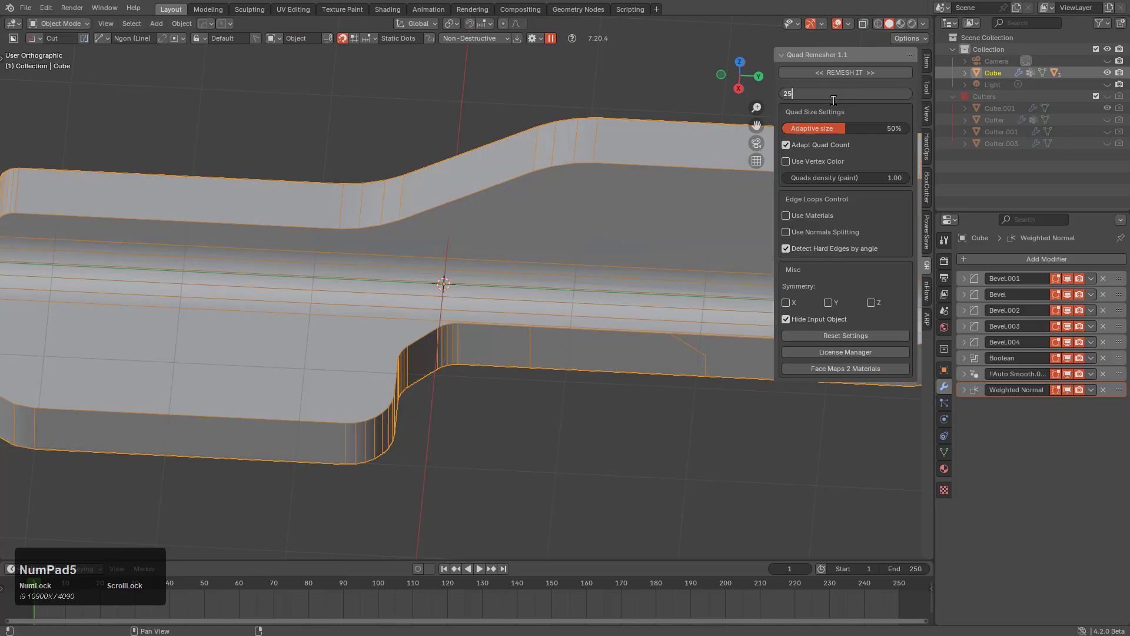
{"action": "key", "text": "Return"}
{"action": "left_click", "coordinate": [836, 75]}
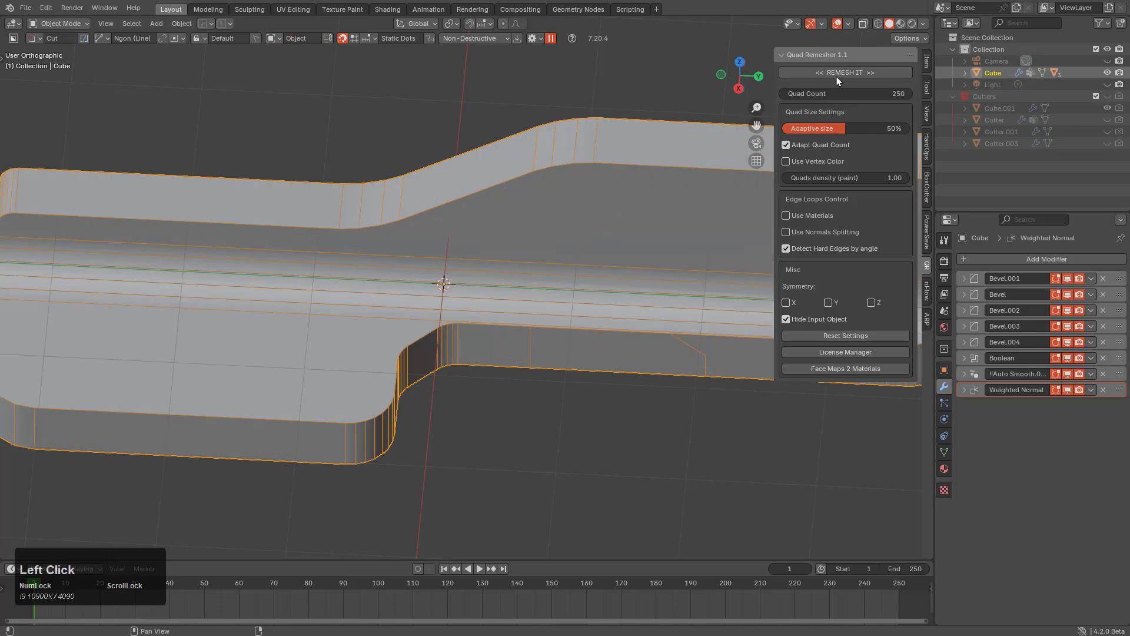
Examine the coarse remesh around the notch and curved edges, and undo the 250-quad remesh.
{"action": "middle_click_drag", "start_coordinate": [580, 203], "coordinate": [529, 227]}
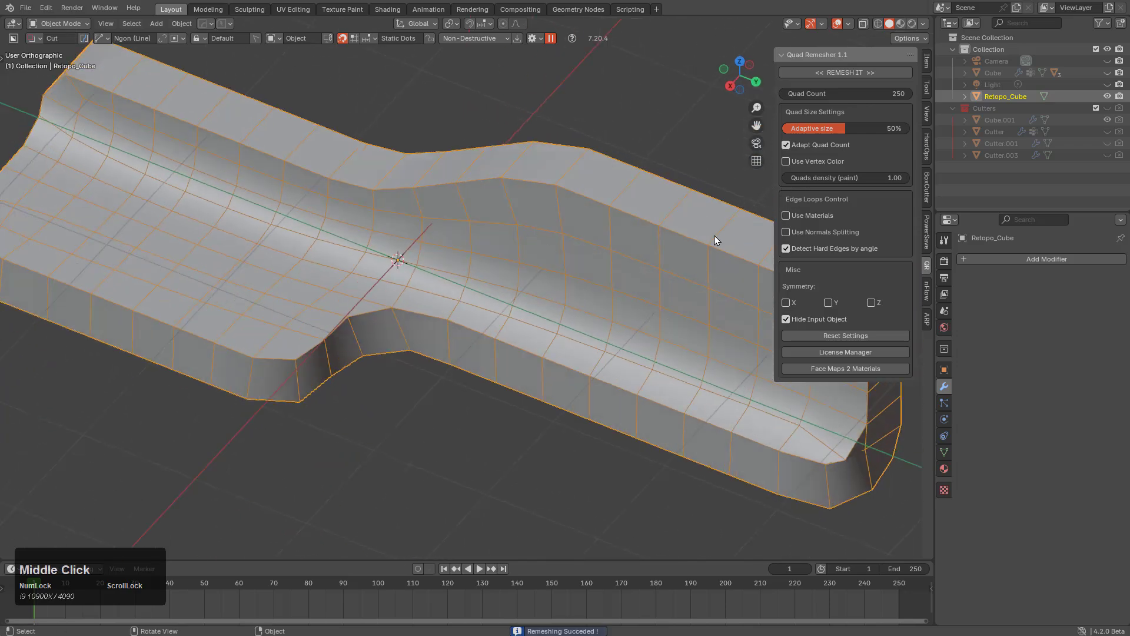
{"action": "middle_click_drag", "start_coordinate": [602, 203], "coordinate": [662, 178]}
{"action": "key", "text": "ctrl+z"}
{"action": "scroll", "coordinate": [649, 180], "scroll_direction": "down", "scroll_amount": 2}
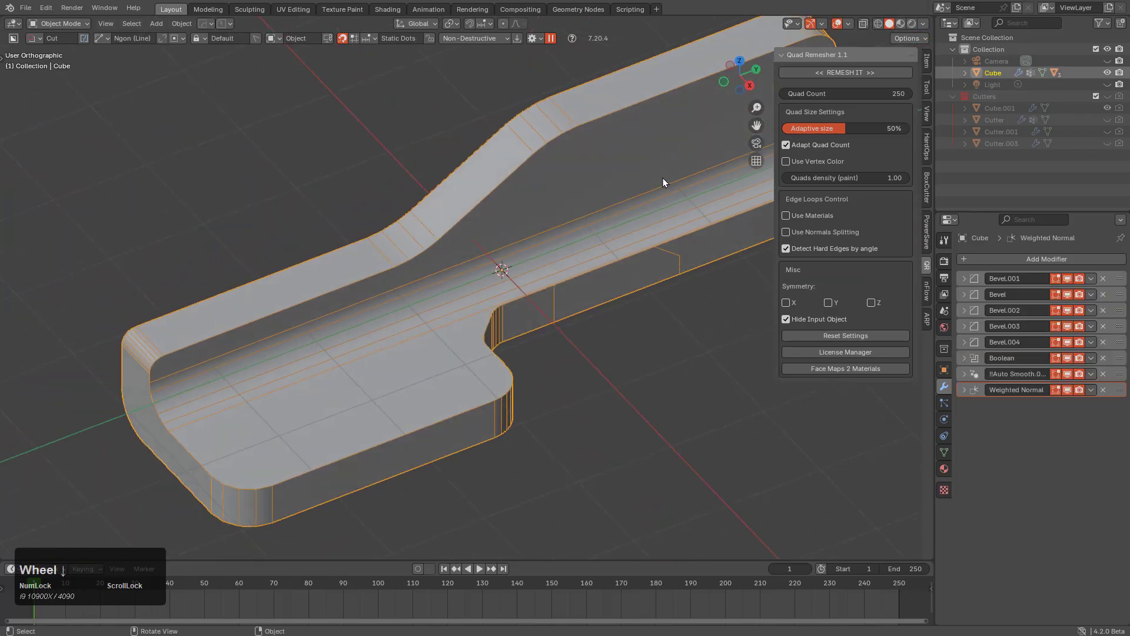